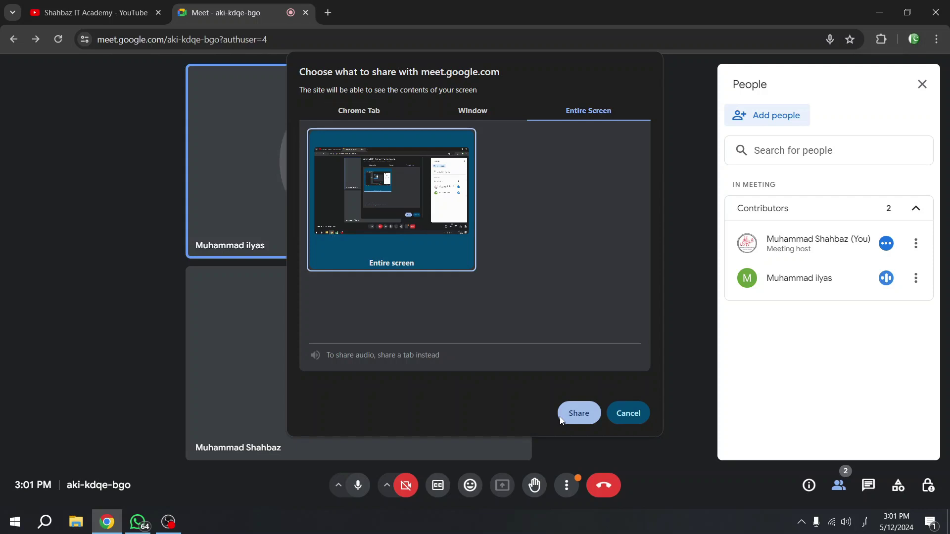
Share the entire screen with the Google Meet call.
left_click(463, 113)
left_click(350, 113)
left_click(471, 111)
left_click(560, 111)
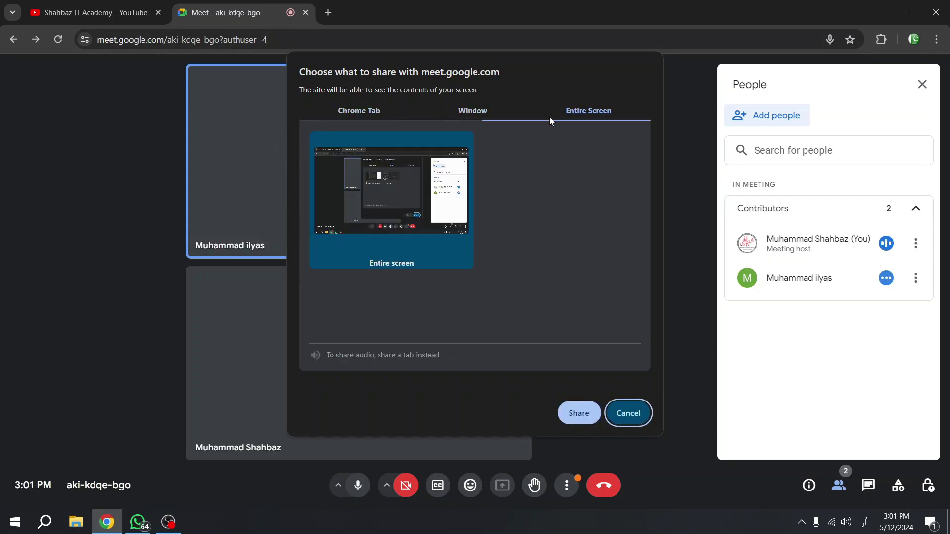
left_click(577, 412)
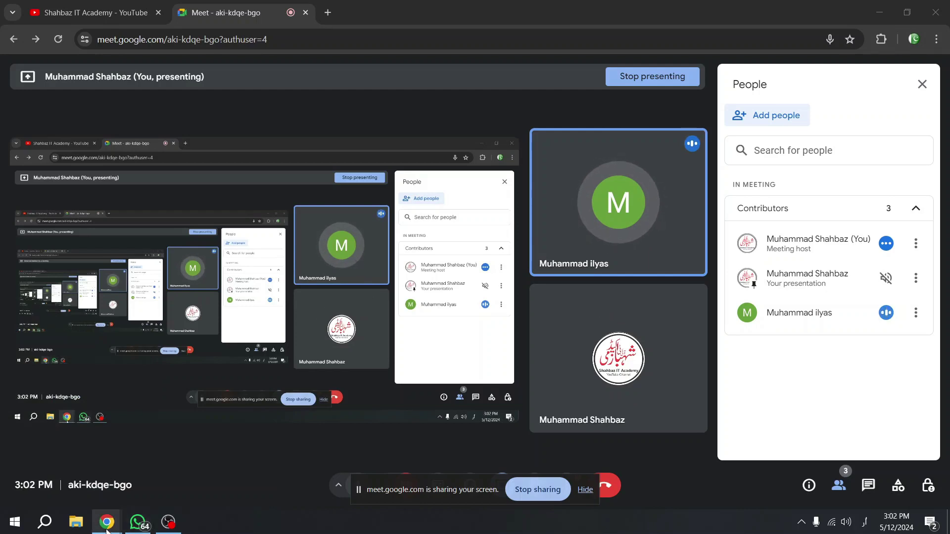
Minimise the open windows, dismiss the presenting notification and refresh the desktop.
mouse_move(102, 530)
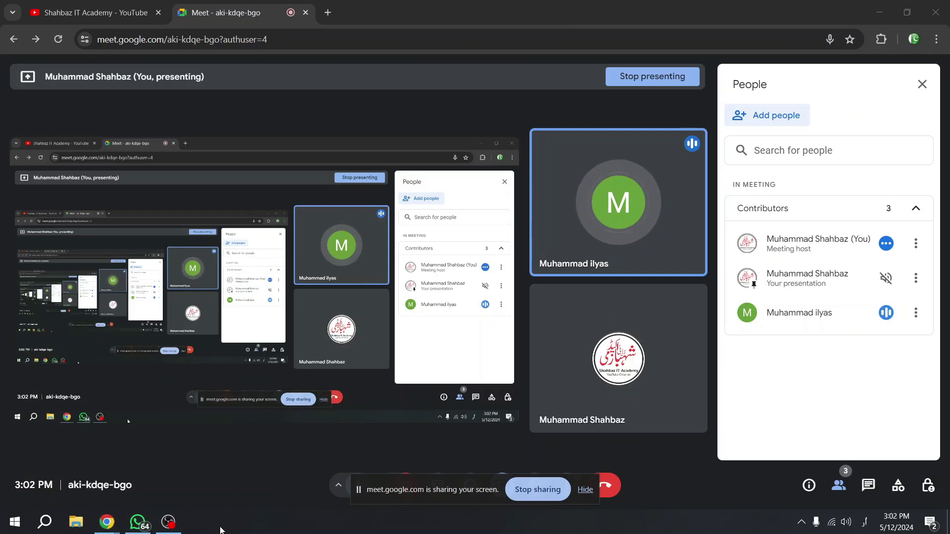
left_click(884, 12)
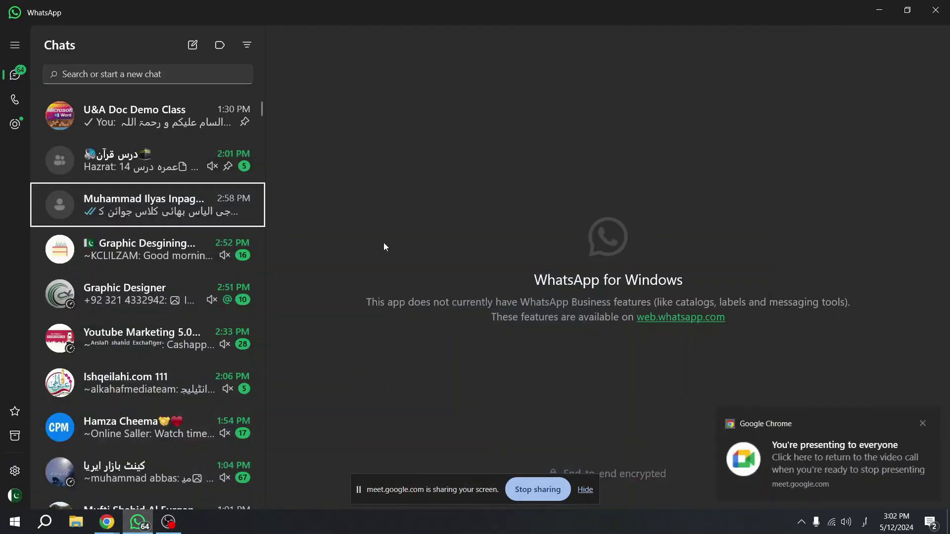
left_click(923, 423)
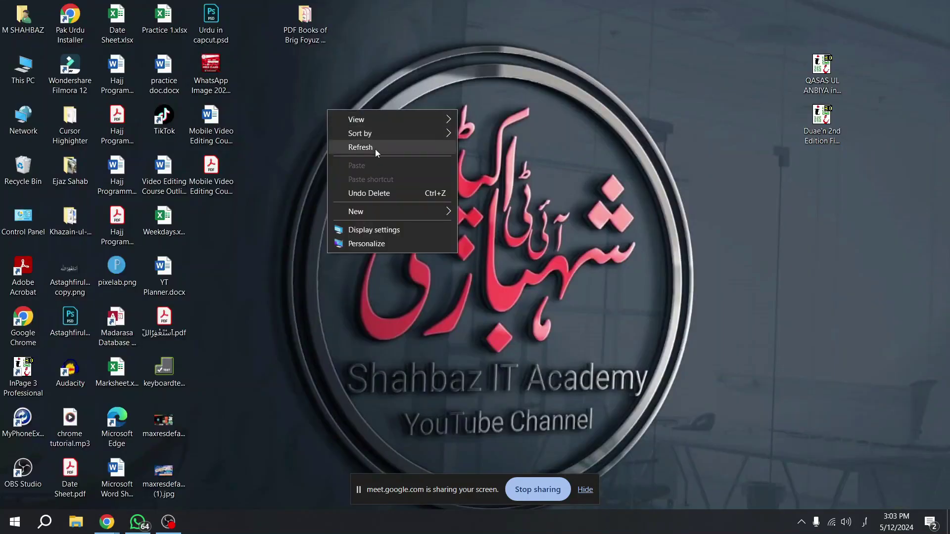
left_click(375, 147)
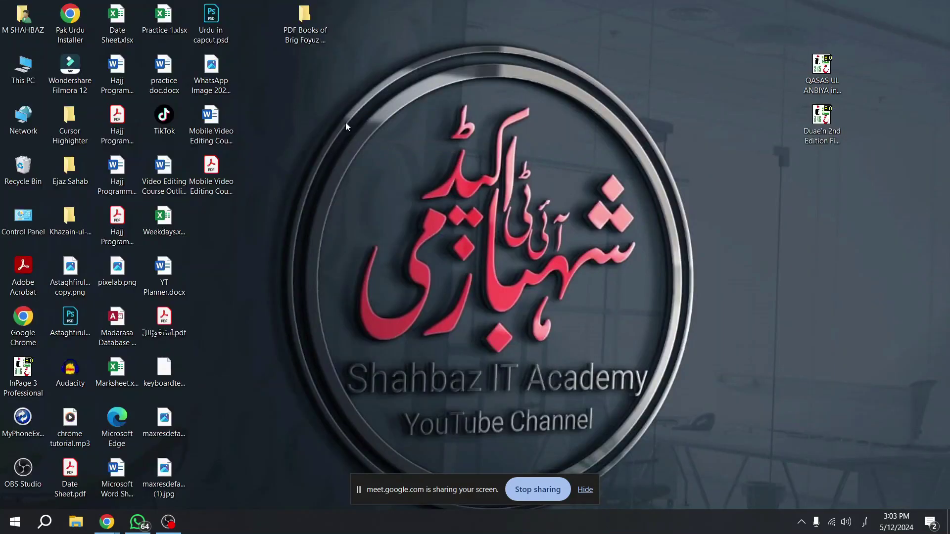
right_click(317, 97)
left_click(373, 134)
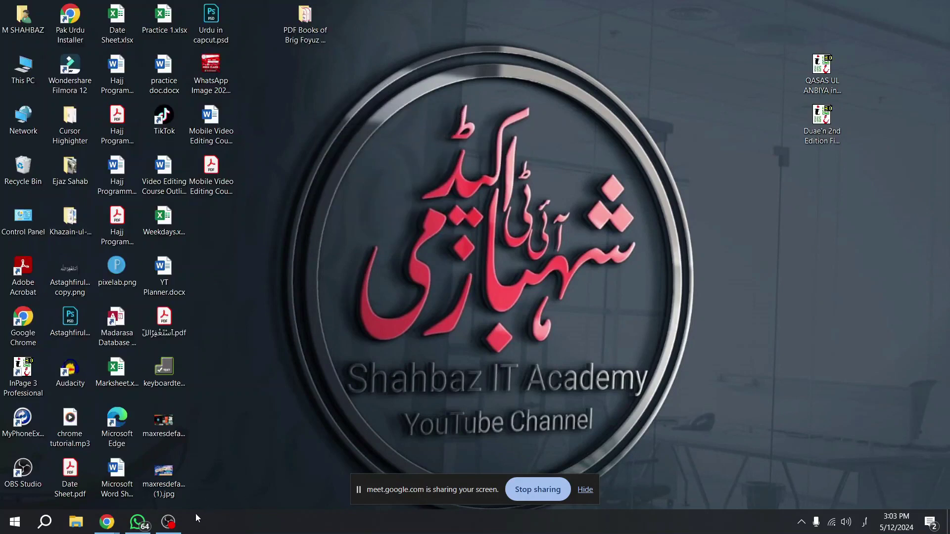
Switch to the Google Meet window and check the running presentation and the list of participants.
mouse_move(149, 523)
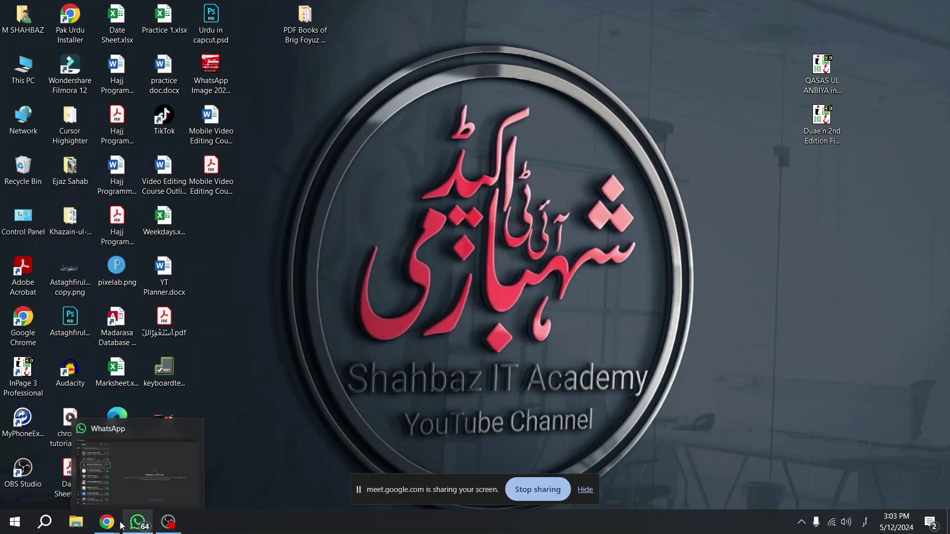
mouse_move(115, 517)
left_click(69, 488)
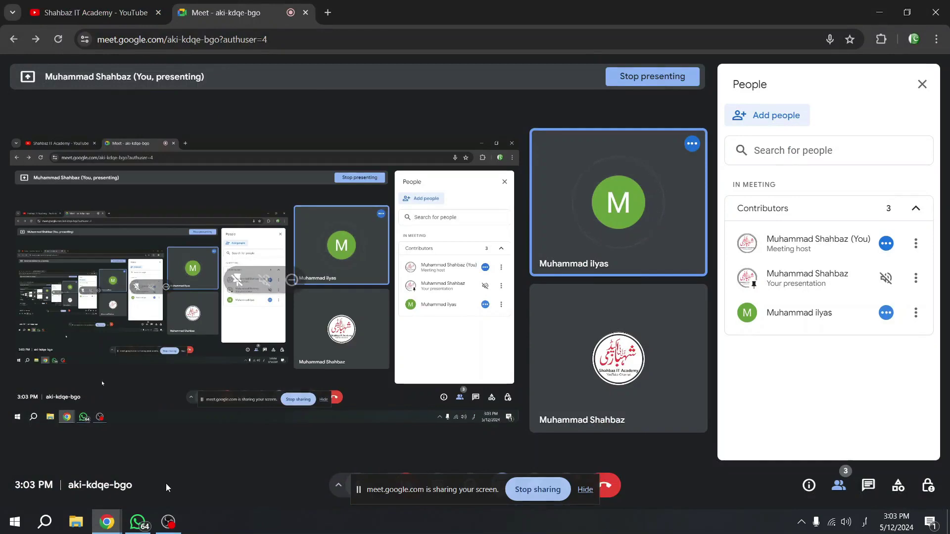
mouse_move(112, 528)
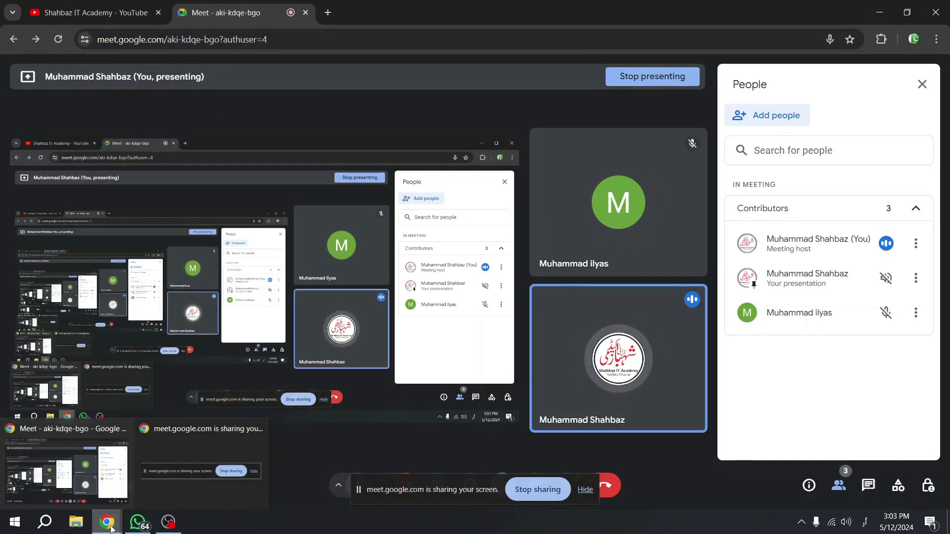
left_click(879, 13)
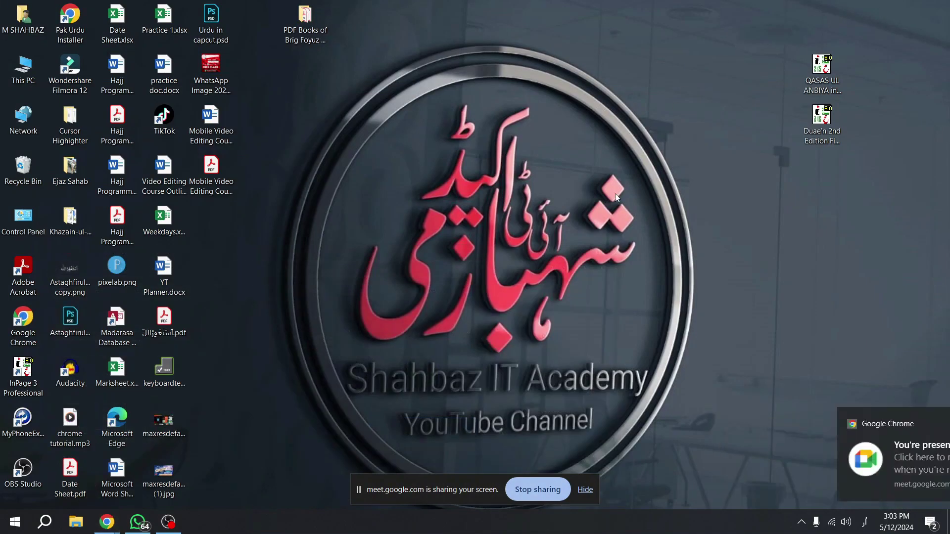
left_click(924, 425)
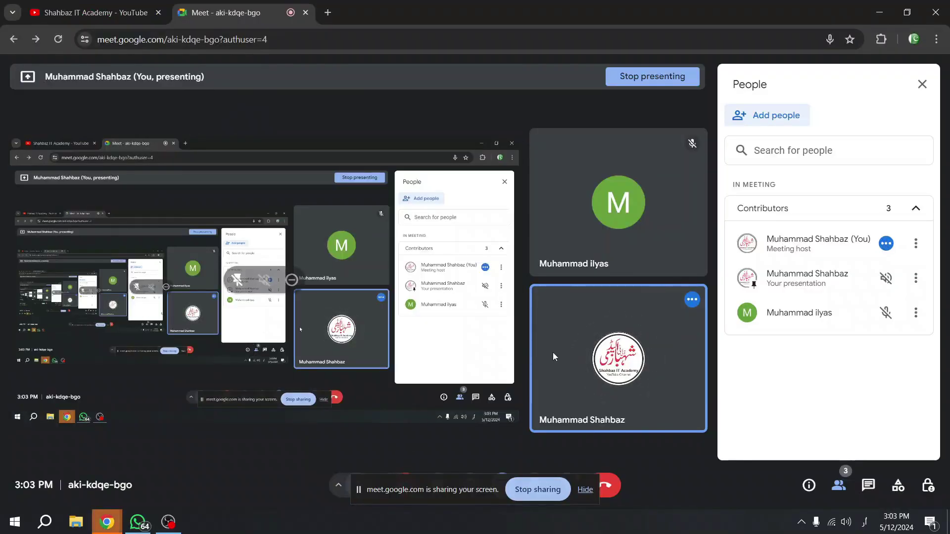
mouse_move(553, 354)
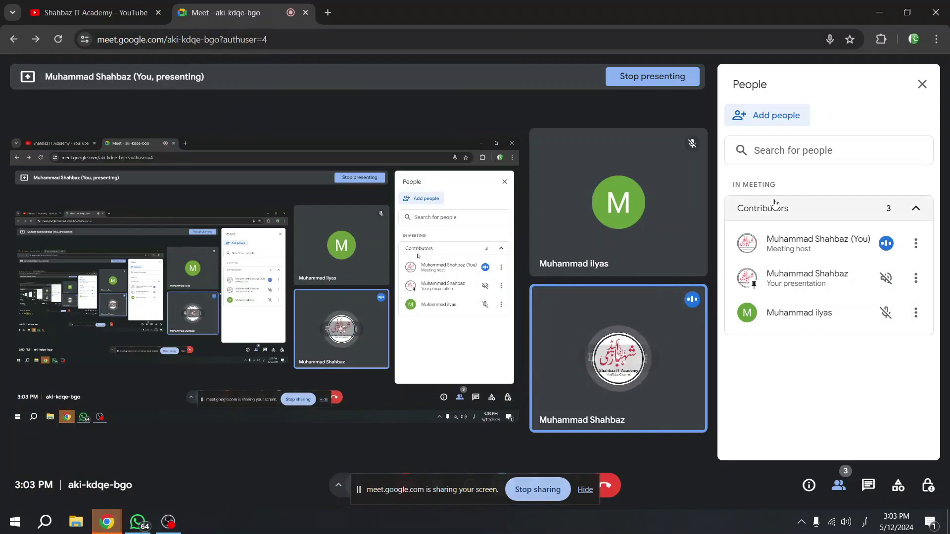
Show the desktop again and refresh it.
key("super+d")
right_click(389, 214)
left_click(435, 251)
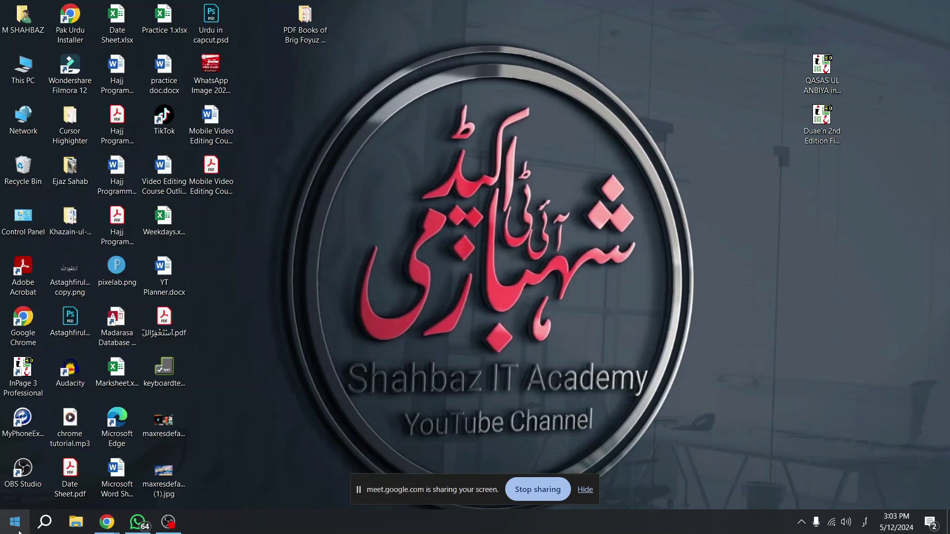
left_click(15, 530)
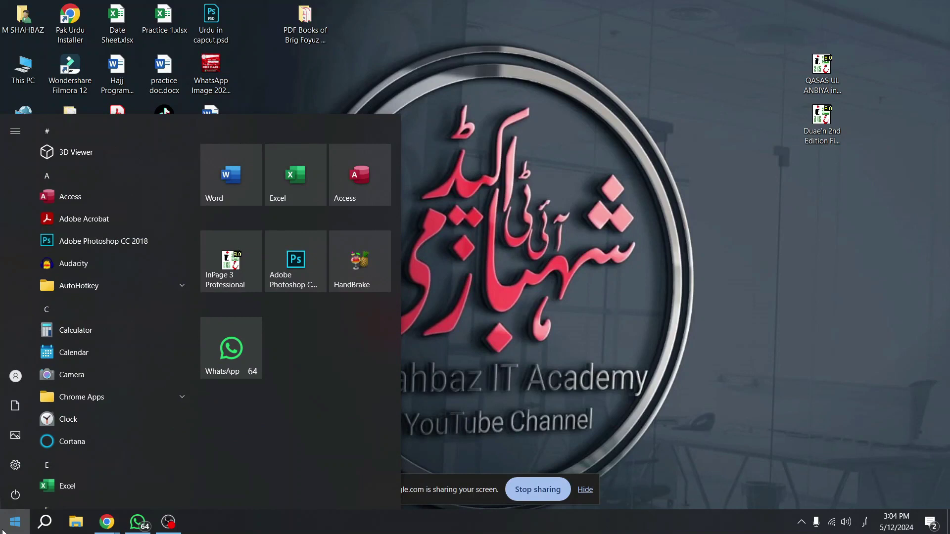
left_click(3, 531)
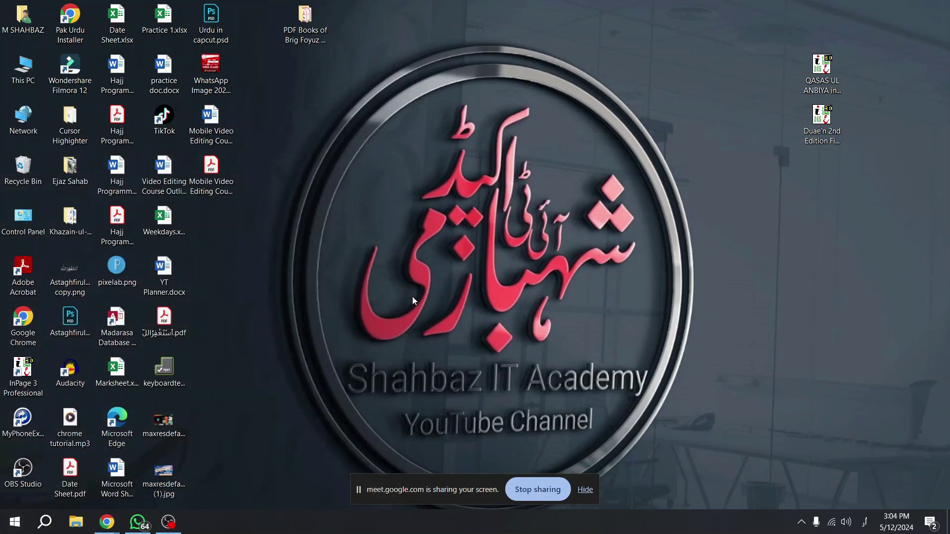
Check the Meet call's connection, refreshing the desktop in between, and bring the Google Meet window back up.
key("alt+Tab")
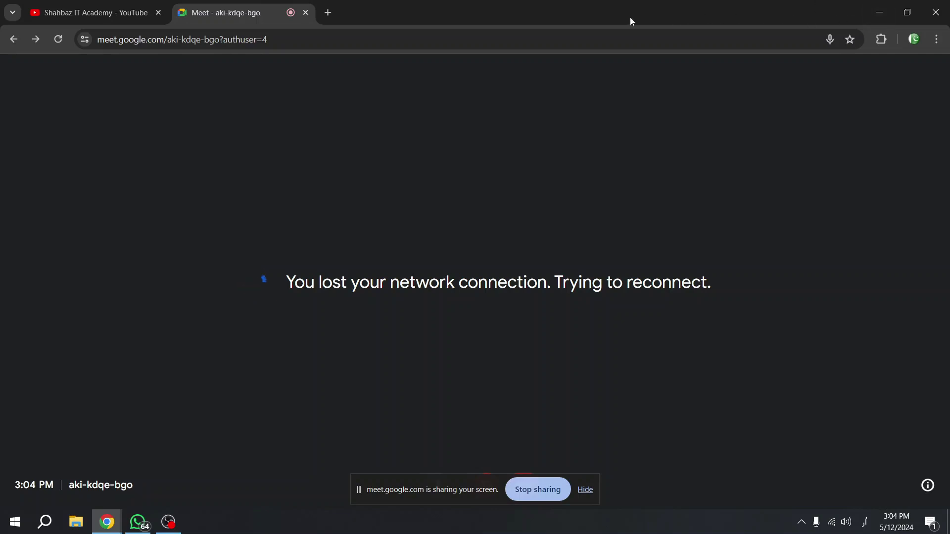
left_click(876, 12)
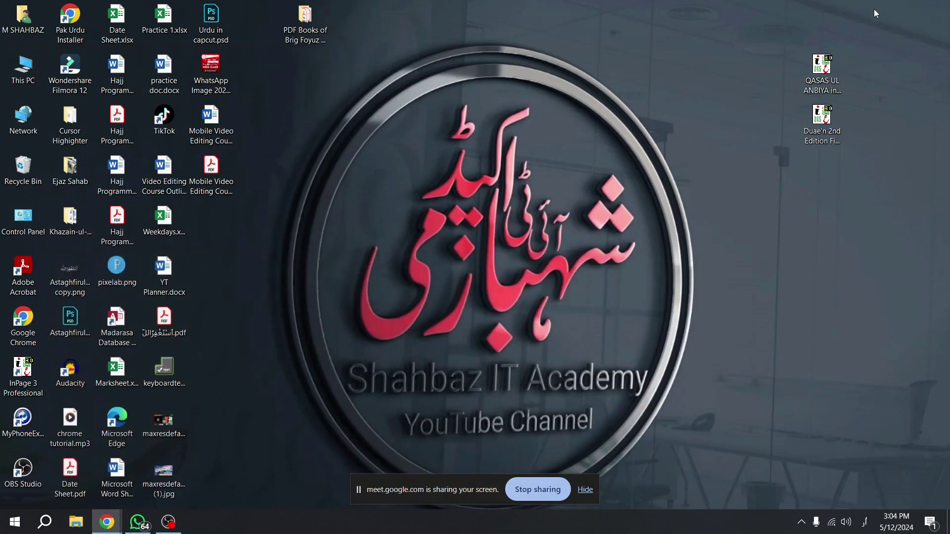
right_click(318, 158)
left_click(383, 194)
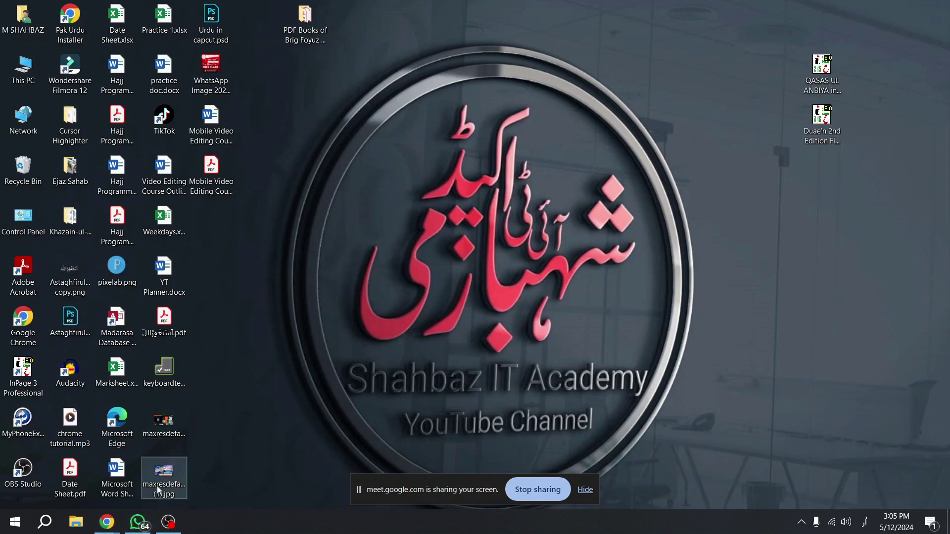
mouse_move(122, 516)
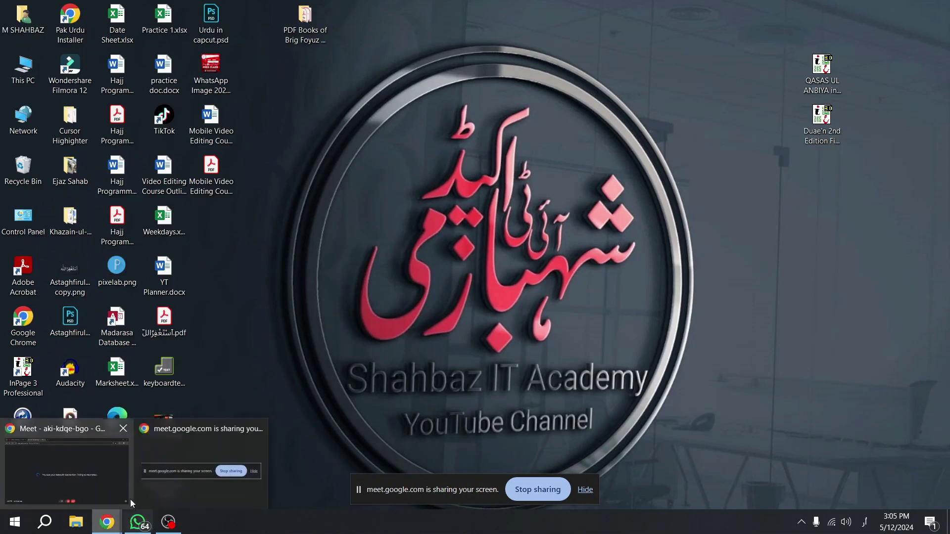
left_click(101, 473)
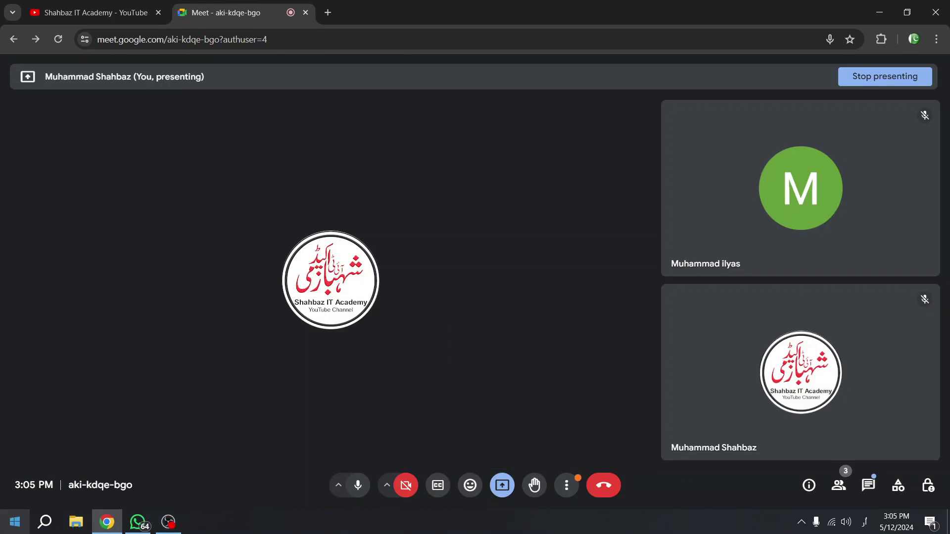
Launch Word and dismiss the incoming WhatsApp message notification.
left_click(15, 522)
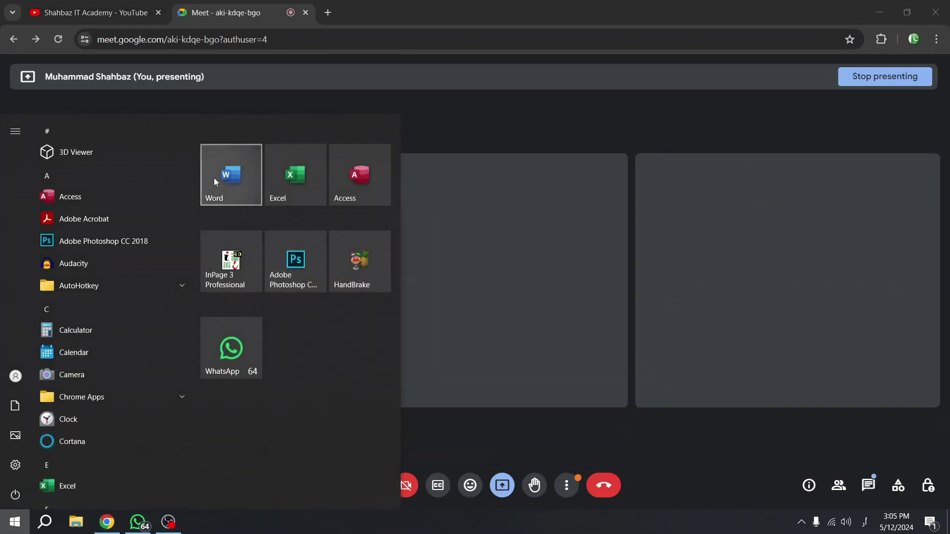
left_click(214, 177)
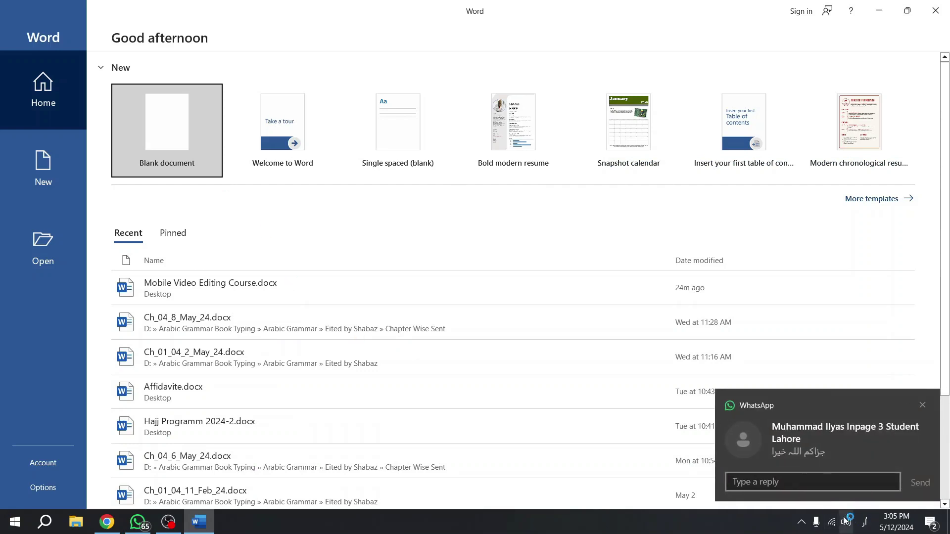
left_click(922, 405)
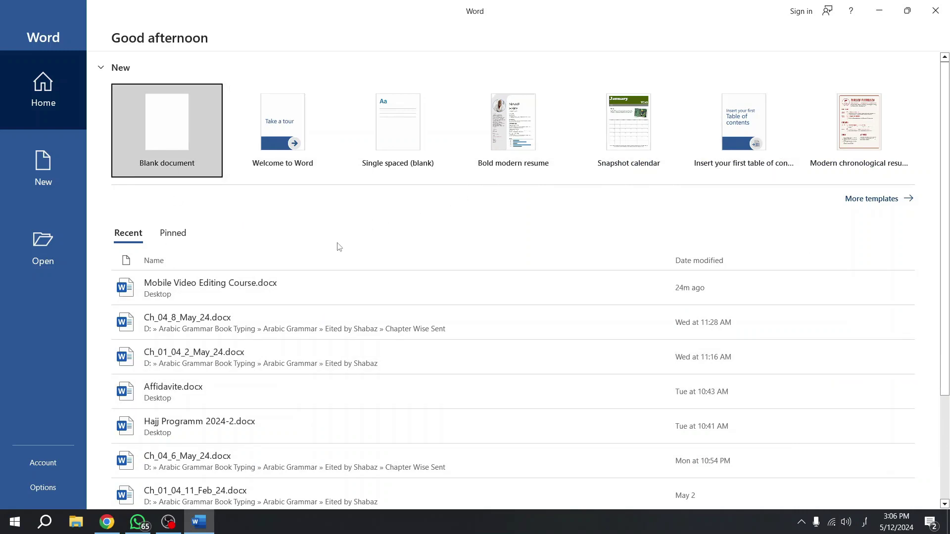
Check the student's latest WhatsApp message and the Google Meet window, and return to the Word start screen.
key("alt+Tab")
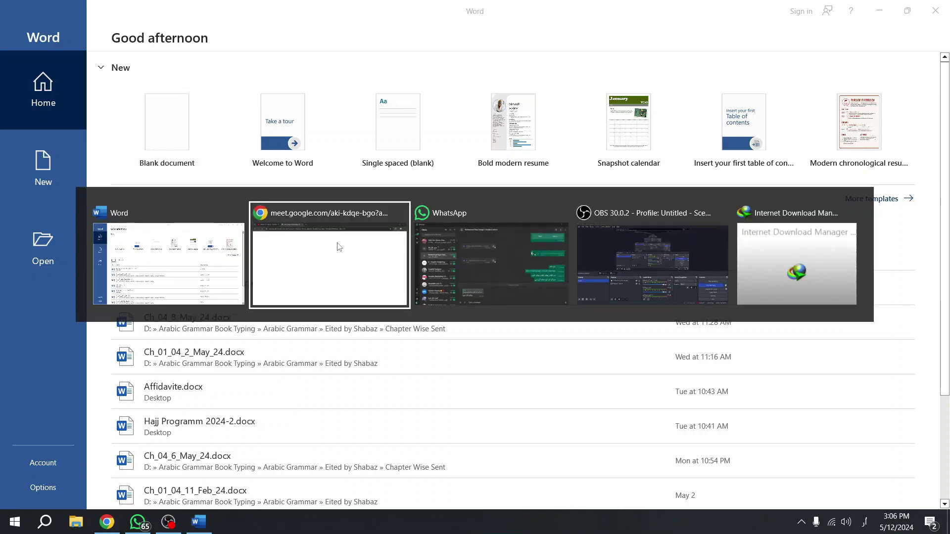
key("alt+Tab")
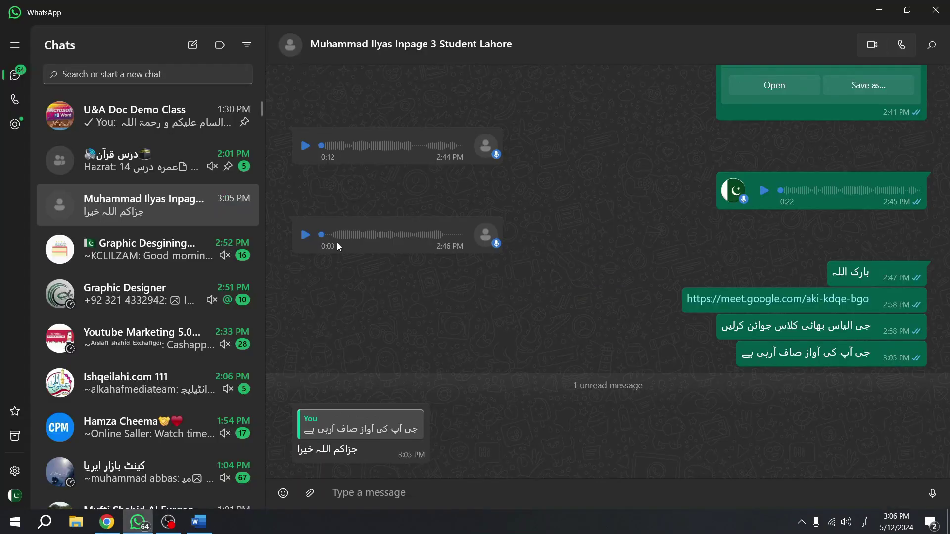
key("Escape")
key("alt+Tab")
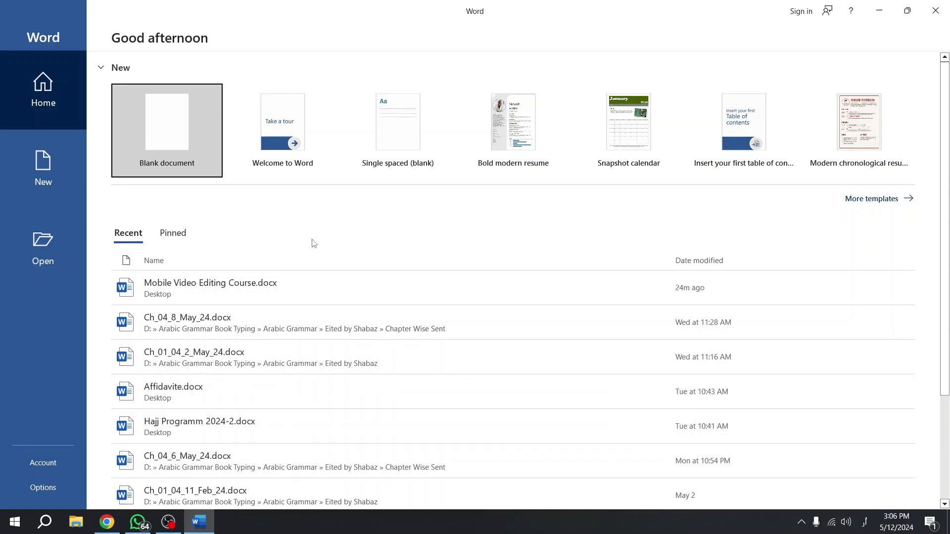
left_click(104, 522)
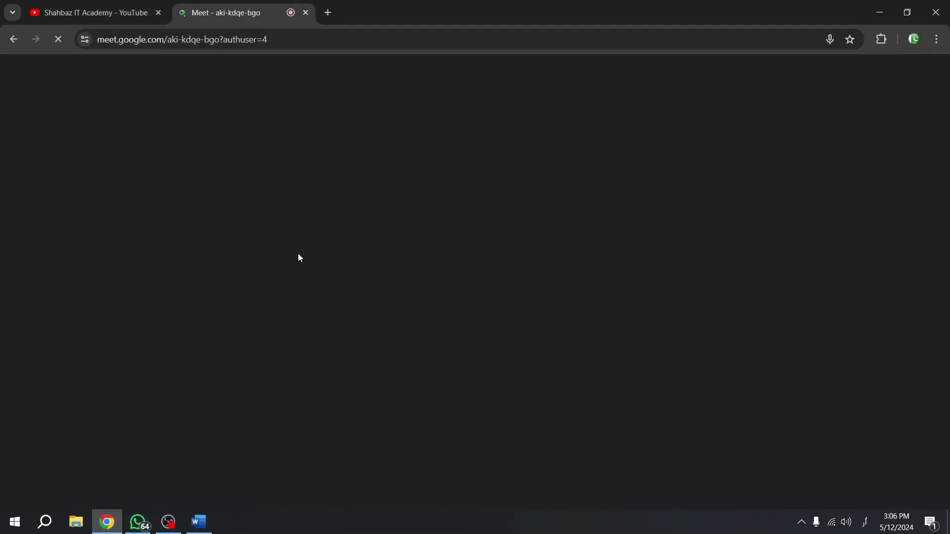
key("alt+Tab")
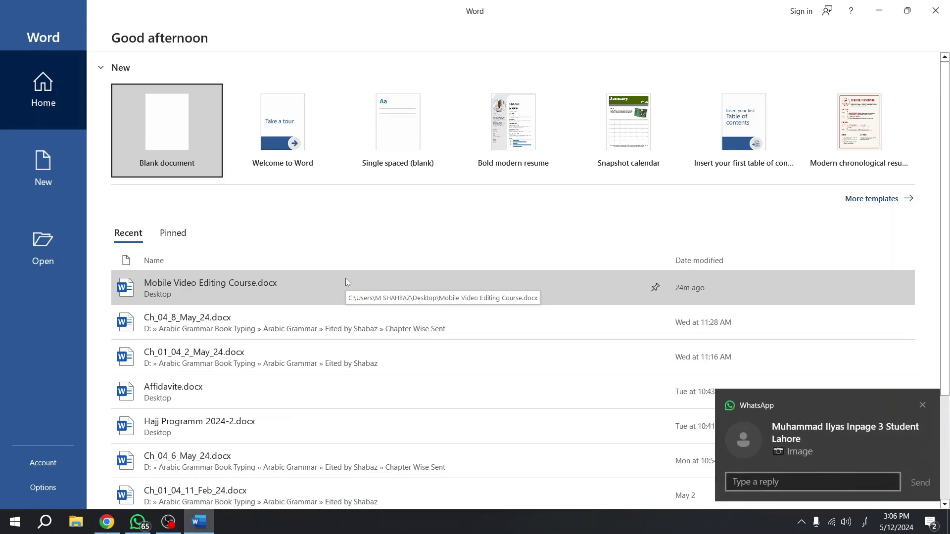
Create a new blank document in Word and dismiss the genuine Office notice.
left_click(22, 257)
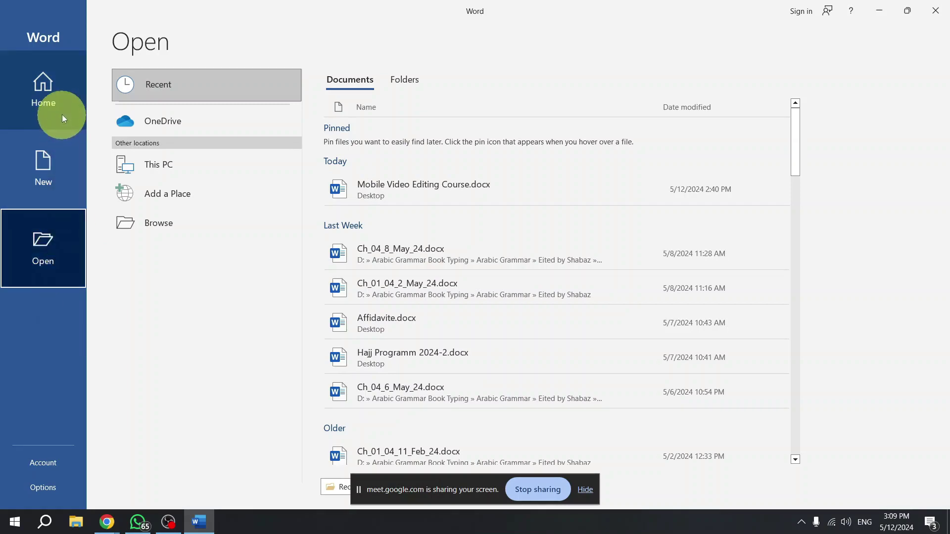
left_click(48, 173)
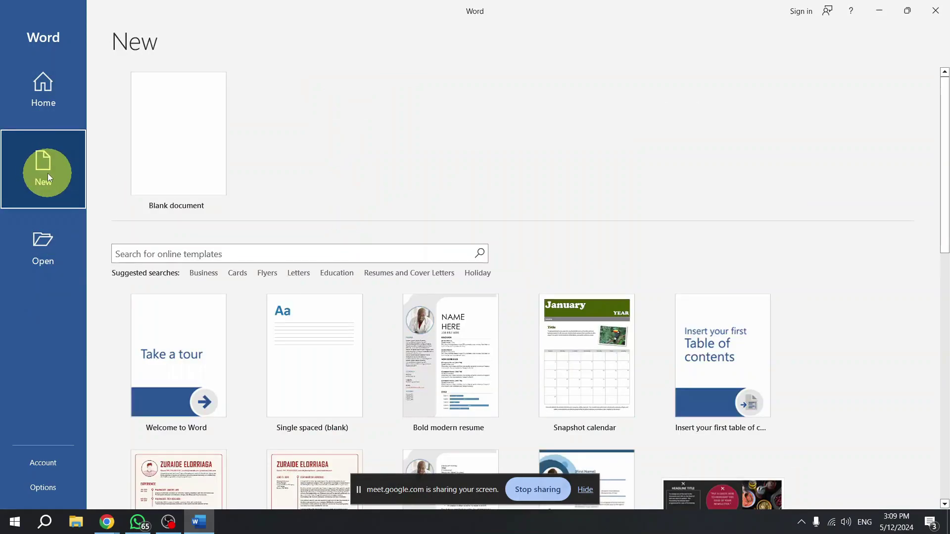
left_click(164, 144)
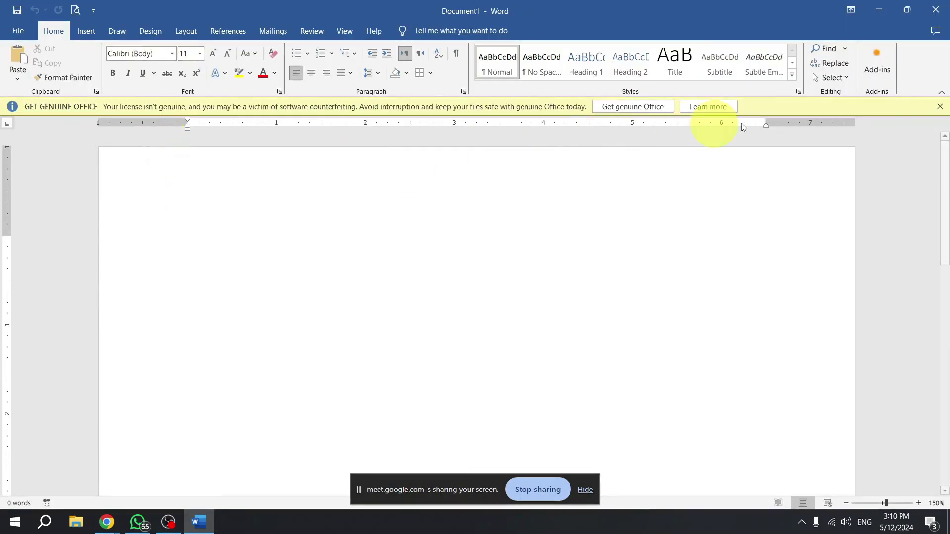
left_click(939, 107)
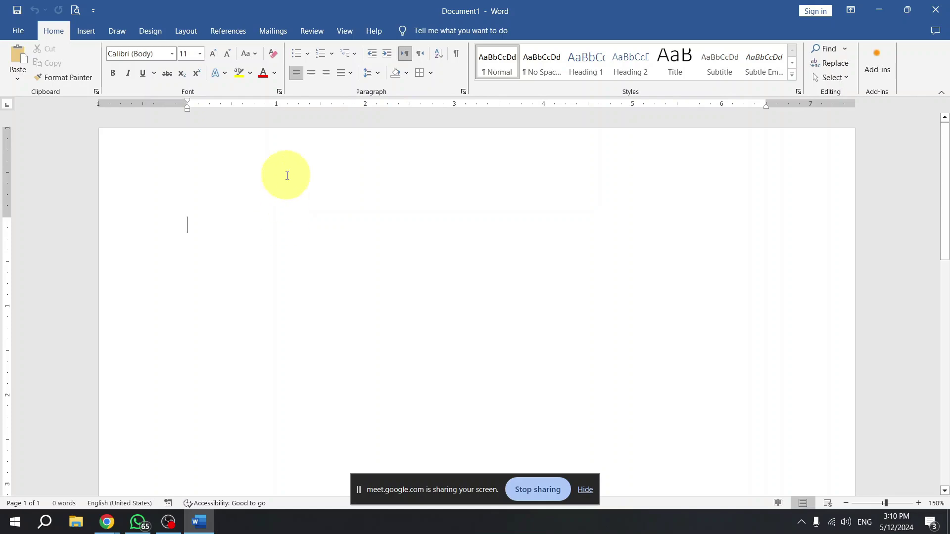
scroll(282, 203, "down", 10)
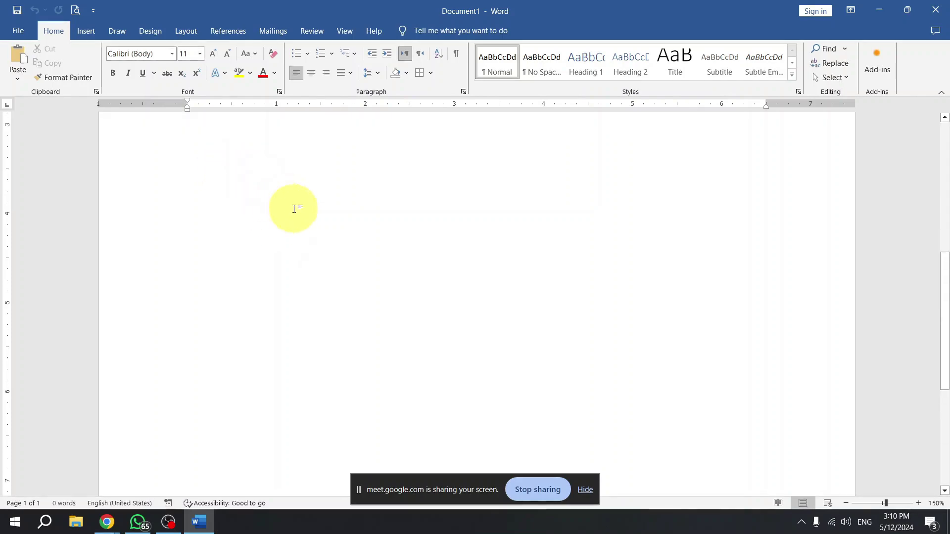
scroll(297, 203, "up", 10)
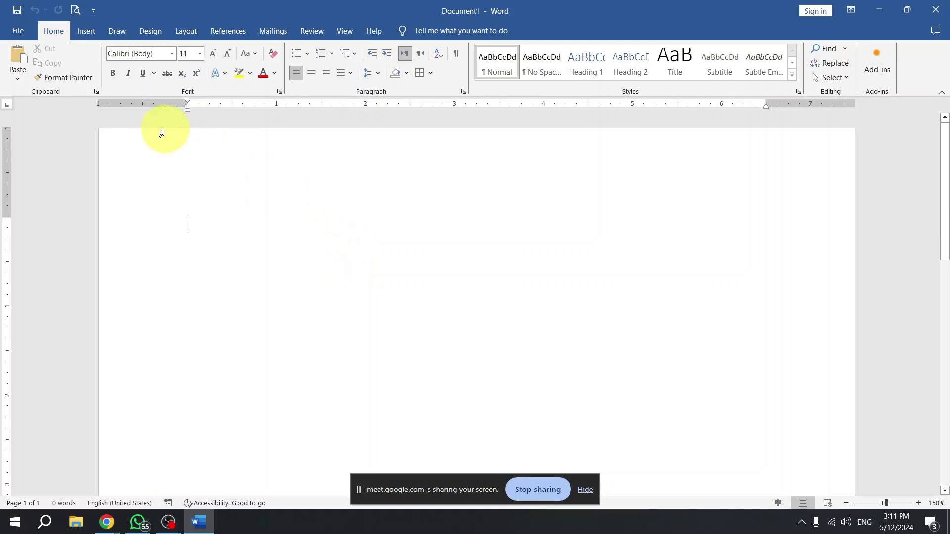
left_click(16, 31)
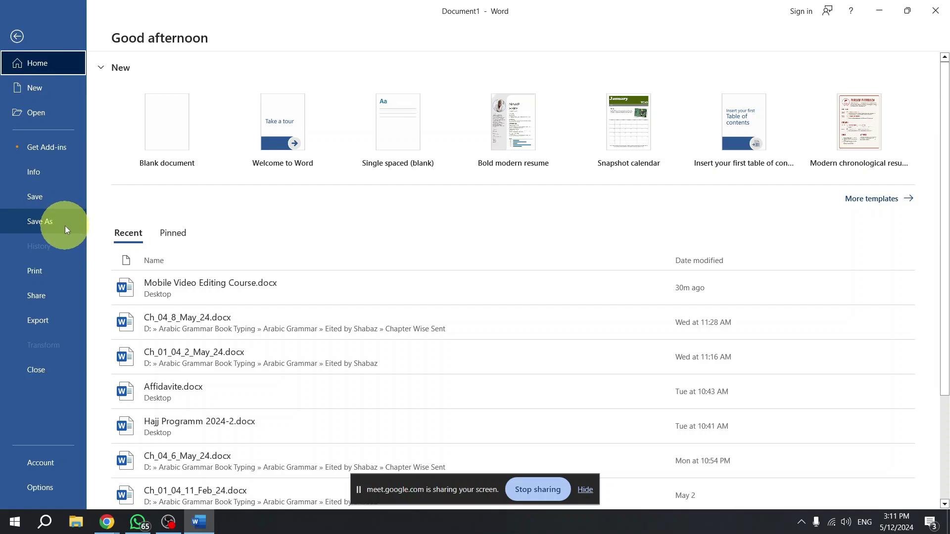
left_click(64, 202)
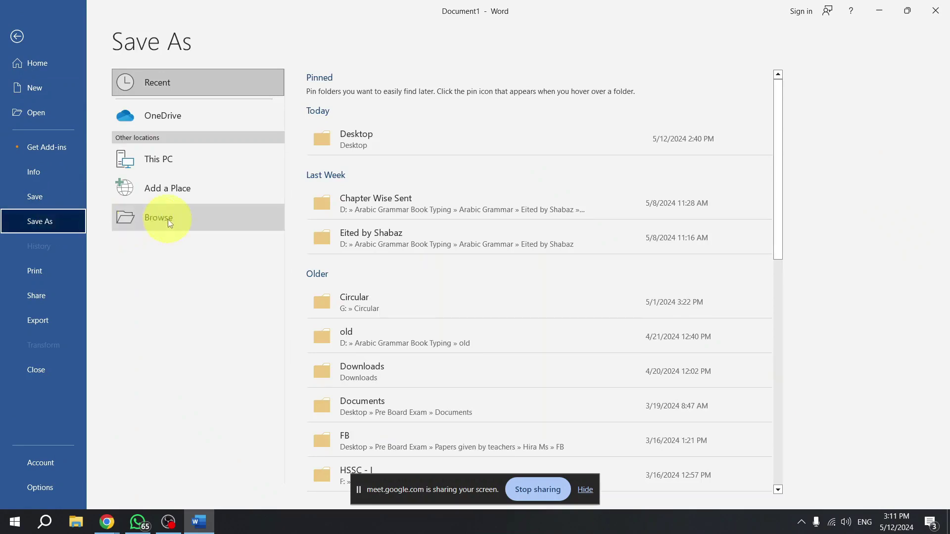
left_click(51, 194)
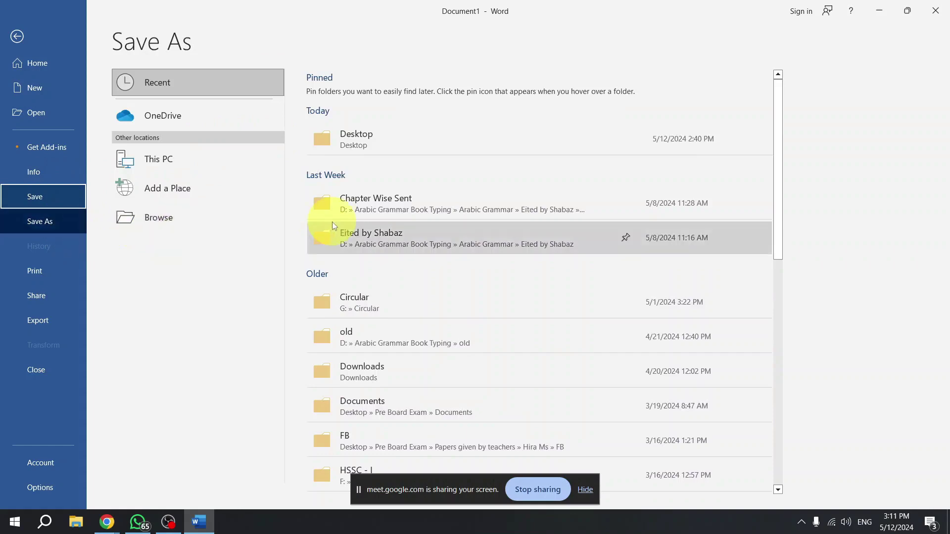
key("Escape")
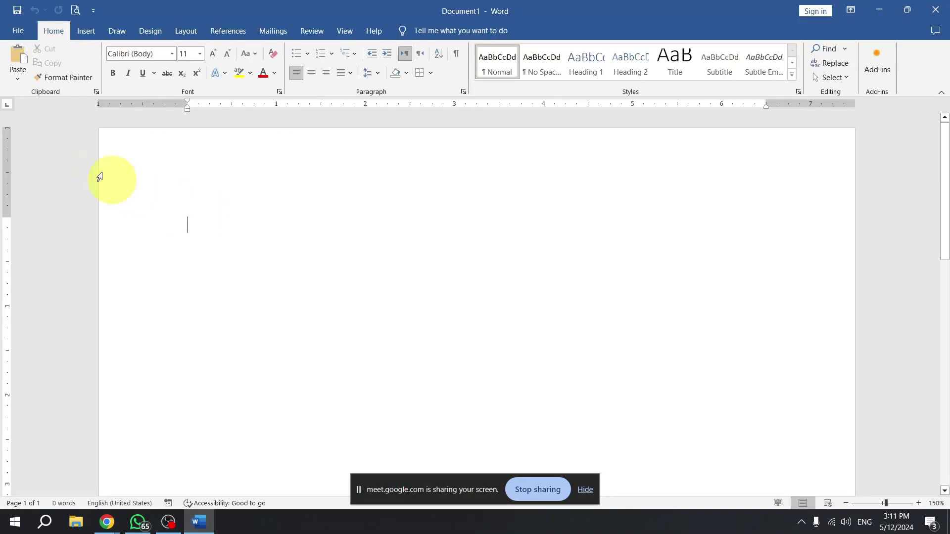
Bring up the Save As dialog by browsing for a location on This PC, and reposition and enlarge the dialog.
left_click(18, 30)
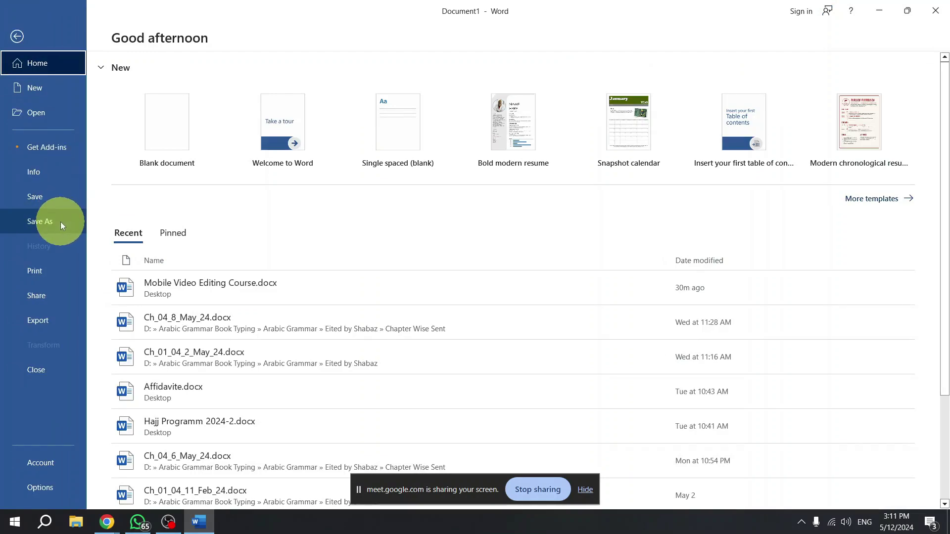
left_click(61, 203)
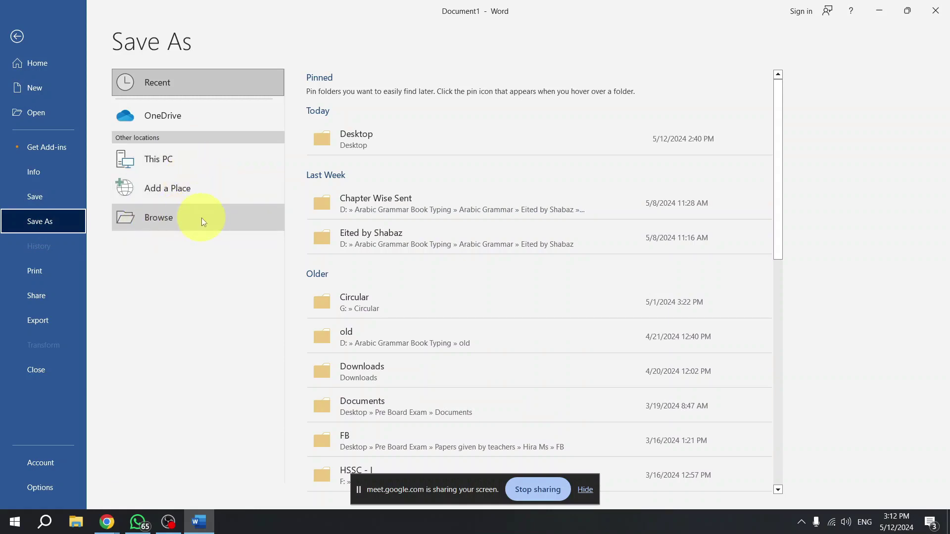
left_click(197, 160)
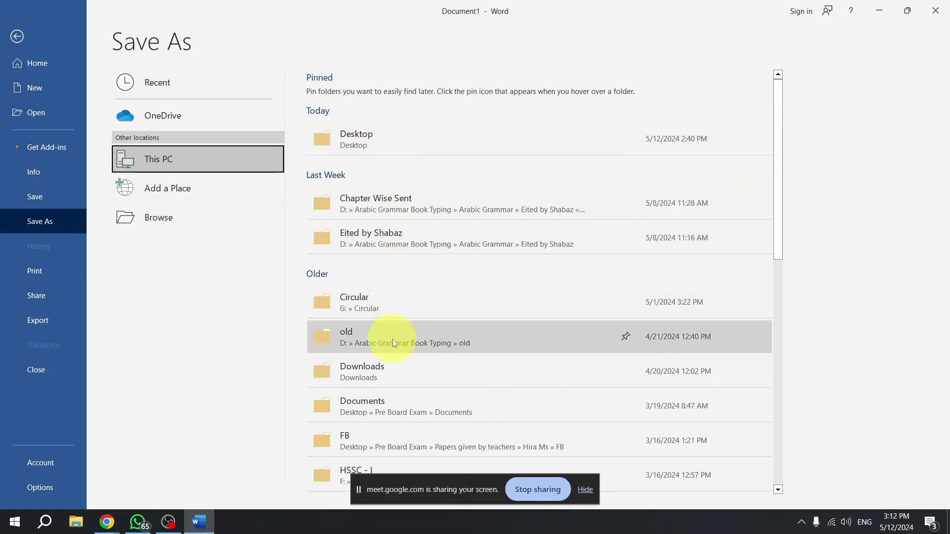
left_click(168, 224)
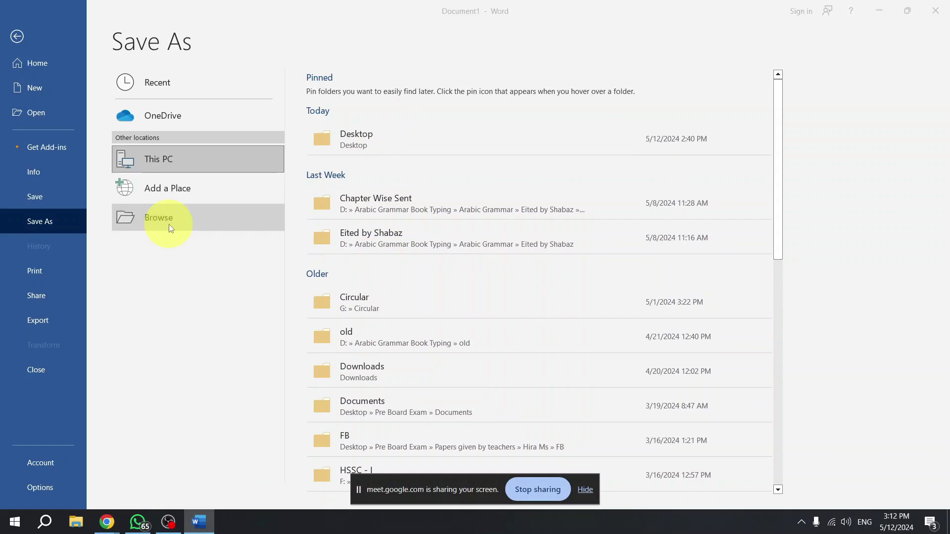
left_click_drag(278, 61, 424, 53)
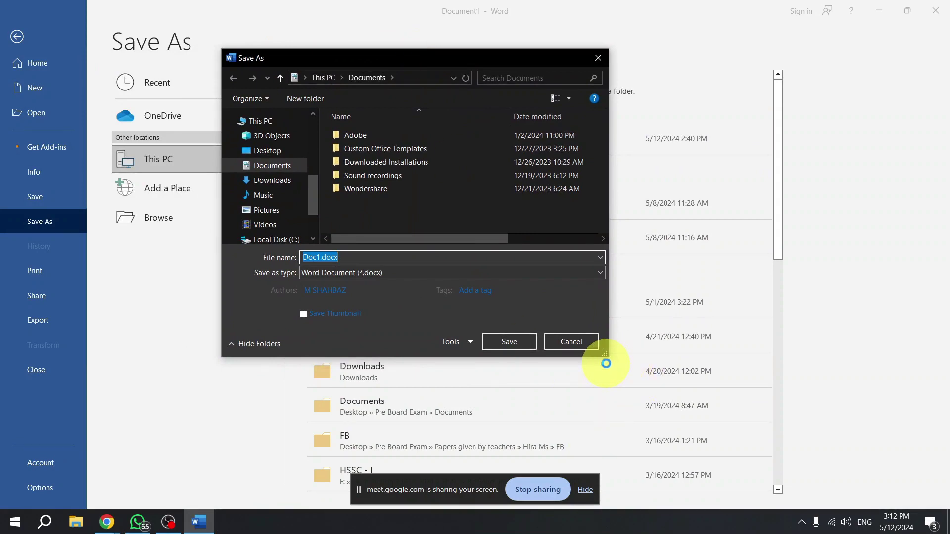
left_click_drag(614, 365, 668, 410)
Look at the desktop and return to the Save As dialog.
key("super+d")
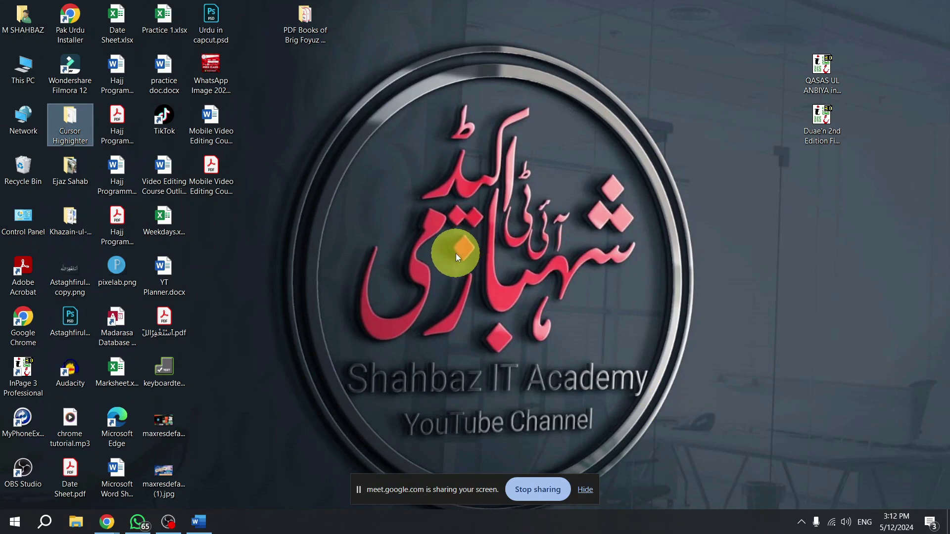
key("super+d")
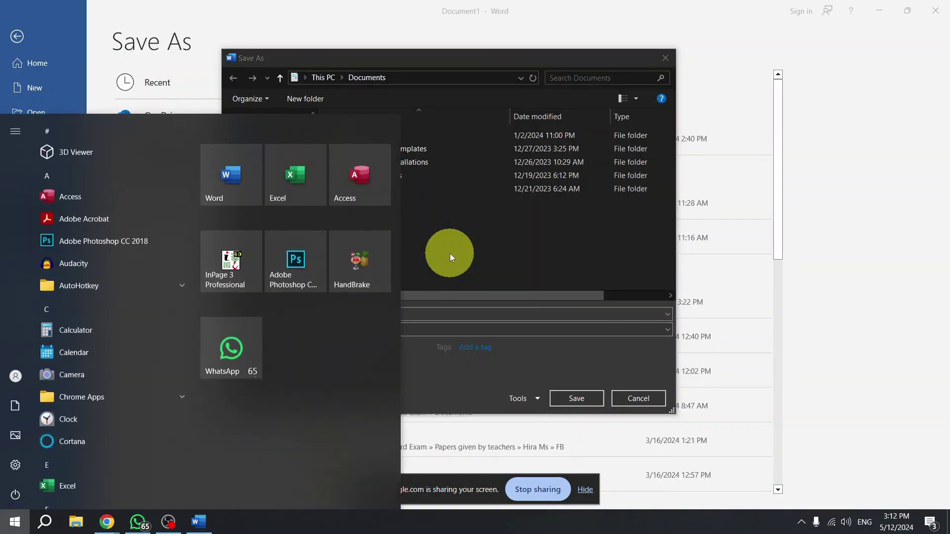
key("super")
left_click(457, 250)
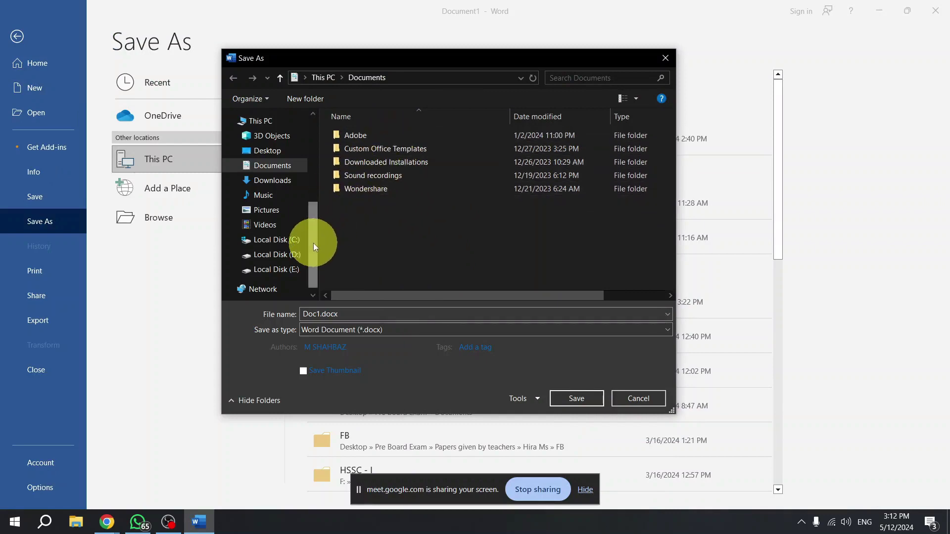
Choose the Desktop folder as the save location for the document.
scroll(313, 243, "up", 3)
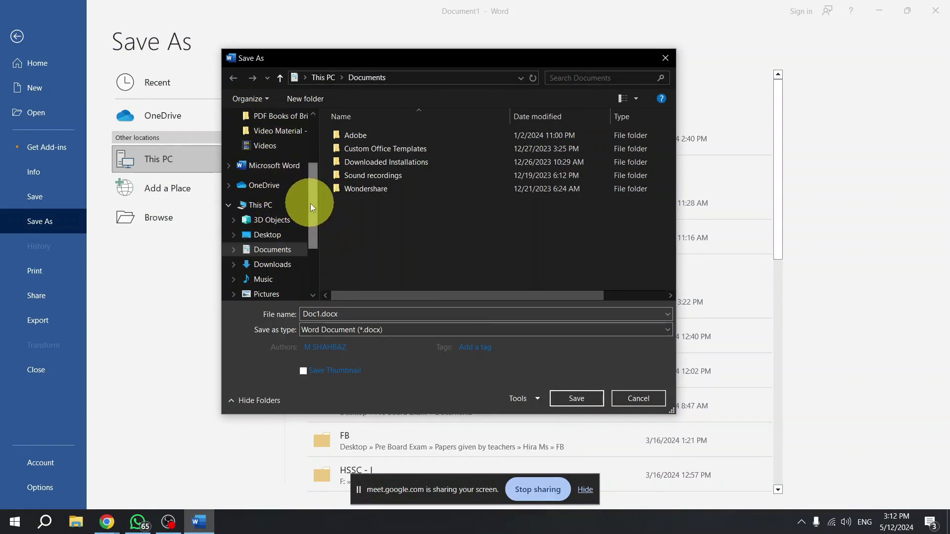
left_click_drag(313, 207, 322, 127)
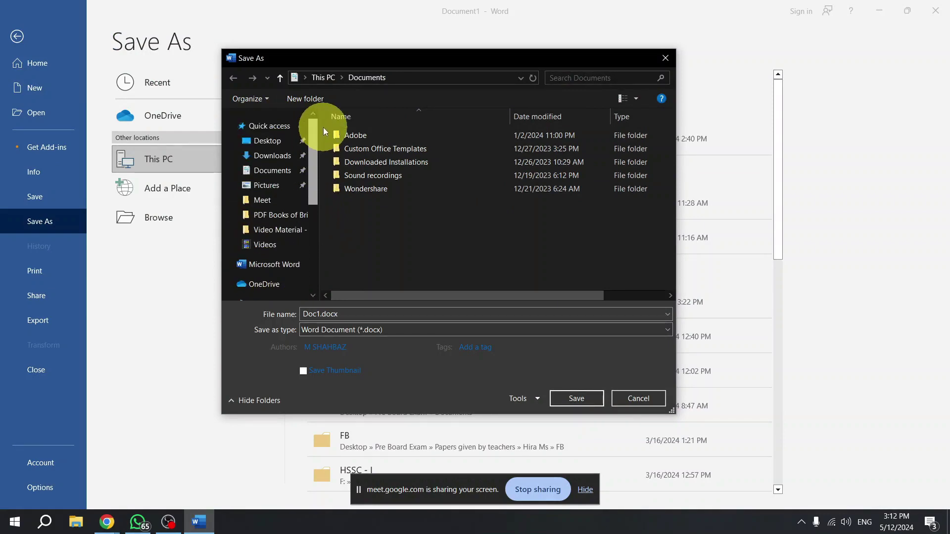
left_click(282, 142)
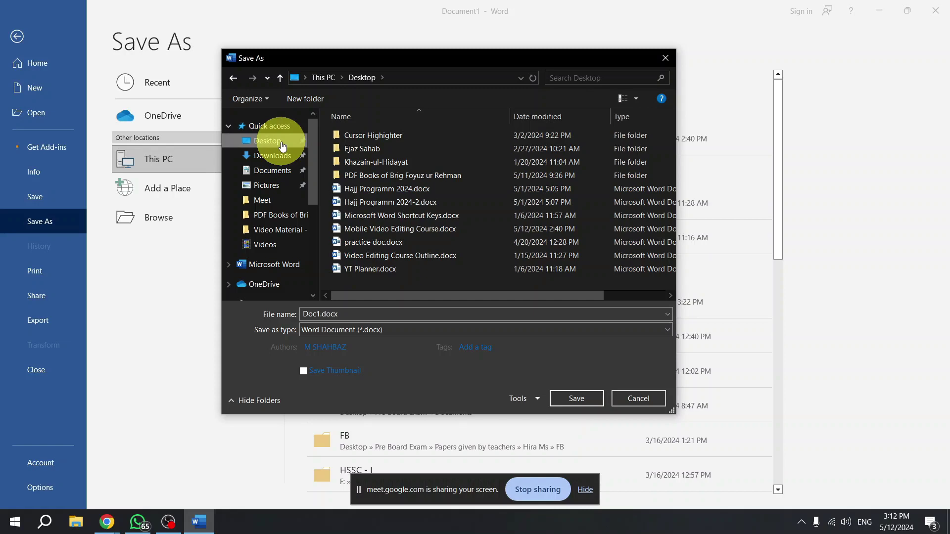
Name the file Test Doc and save it as a Word document on the Desktop.
left_click(426, 316)
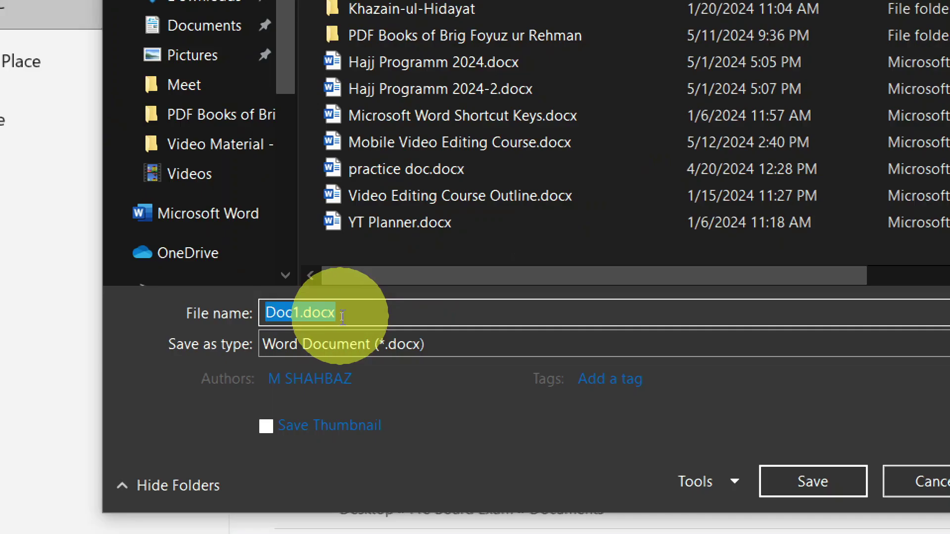
key("super")
left_click(556, 322)
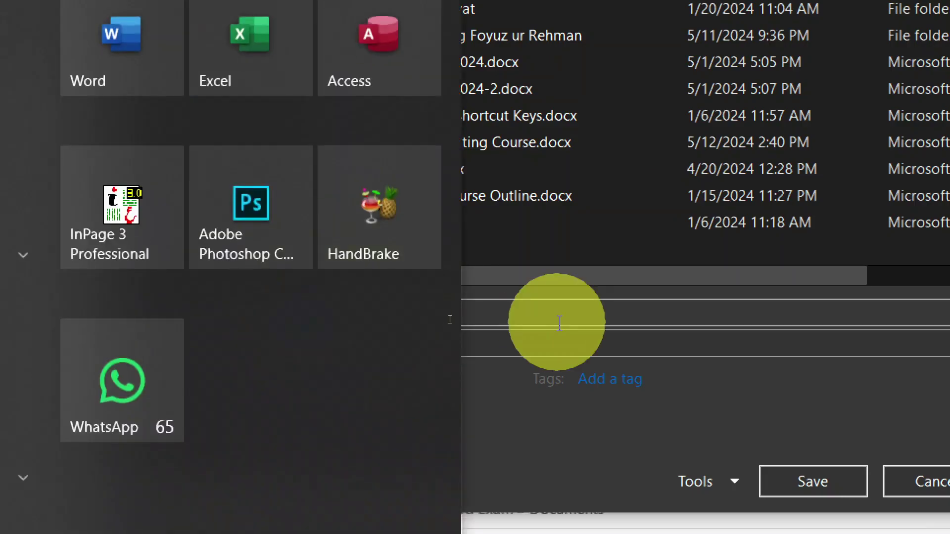
left_click(501, 304)
left_click_drag(419, 318, 53, 339)
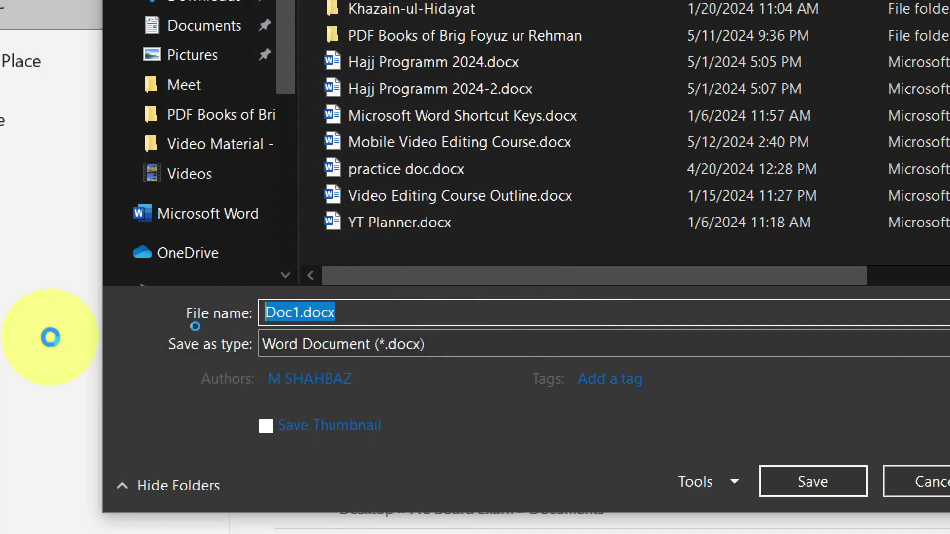
type("Te")
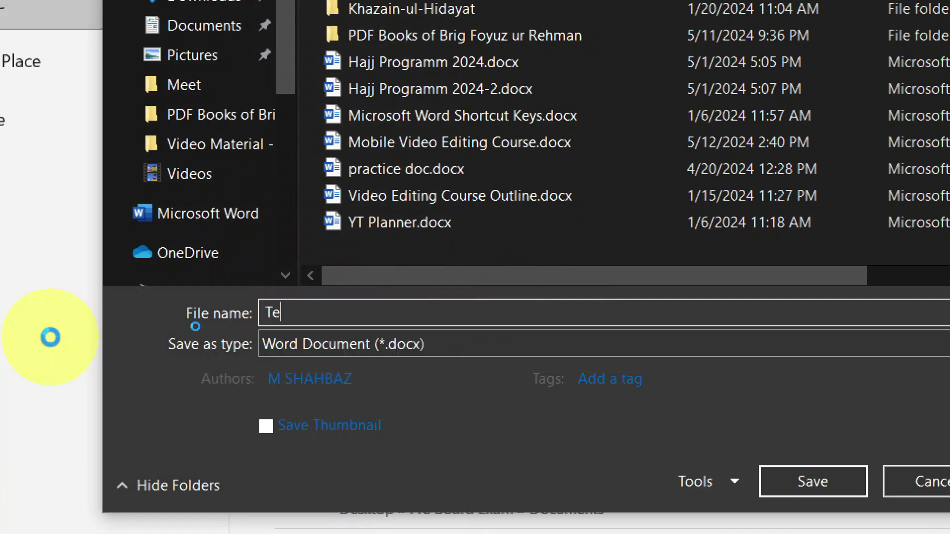
type("st Doc")
left_click(826, 489)
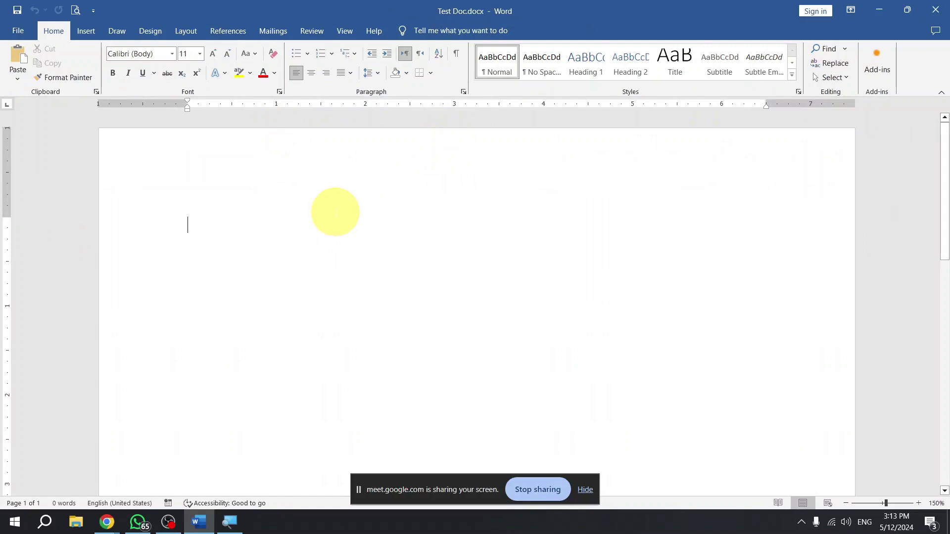
Fill the first line of the blank page with random sample characters starting with "Kjl;jdflkjlka;ddjf".
type("Kjl;jdflkjlka;ddjf ;kajlkjf jkljflk;jald;kdfj")
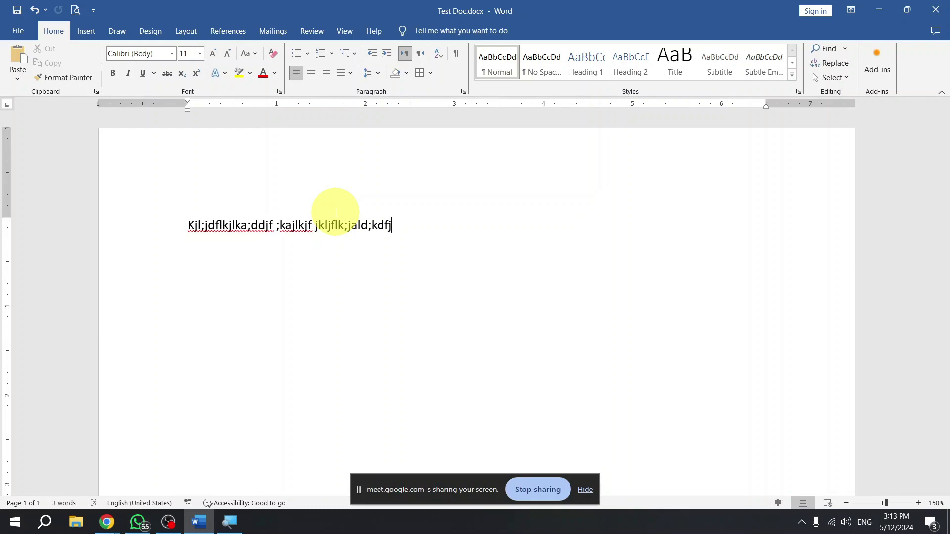
type("lkjdld;fkj ;")
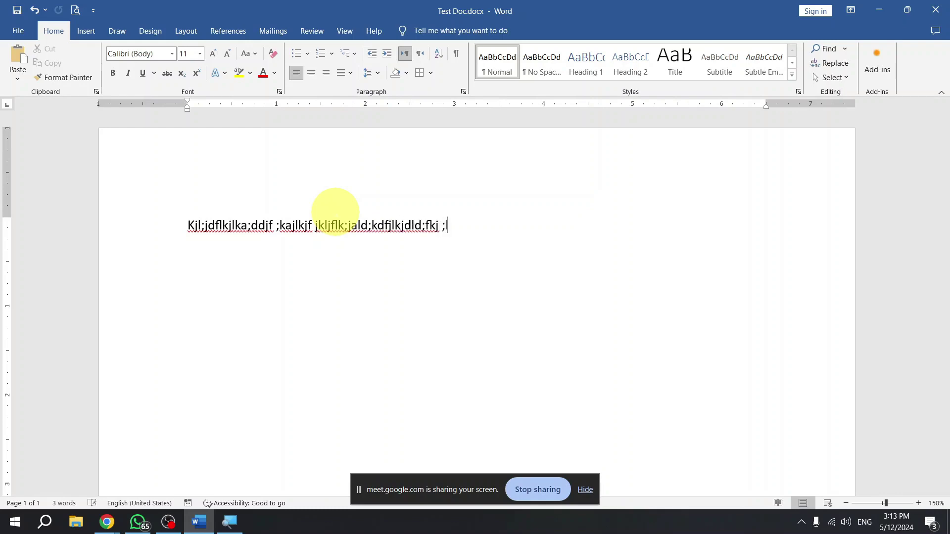
type("lkjd;dfj;oijd")
type("lkjldfl;kjdlkfjfkljdfdlk;jasd")
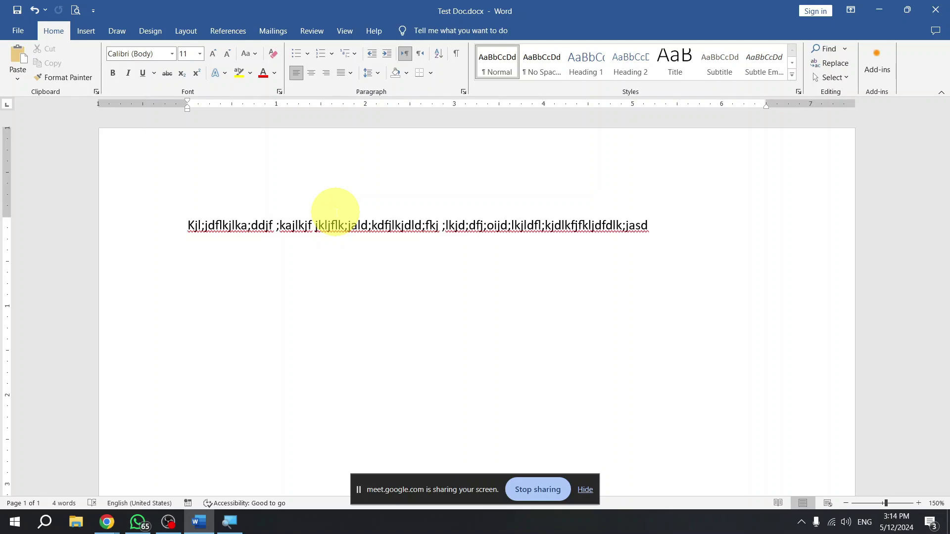
Save the changed document, paste the copied Meet link after the sample text, and save the document again.
left_click(20, 33)
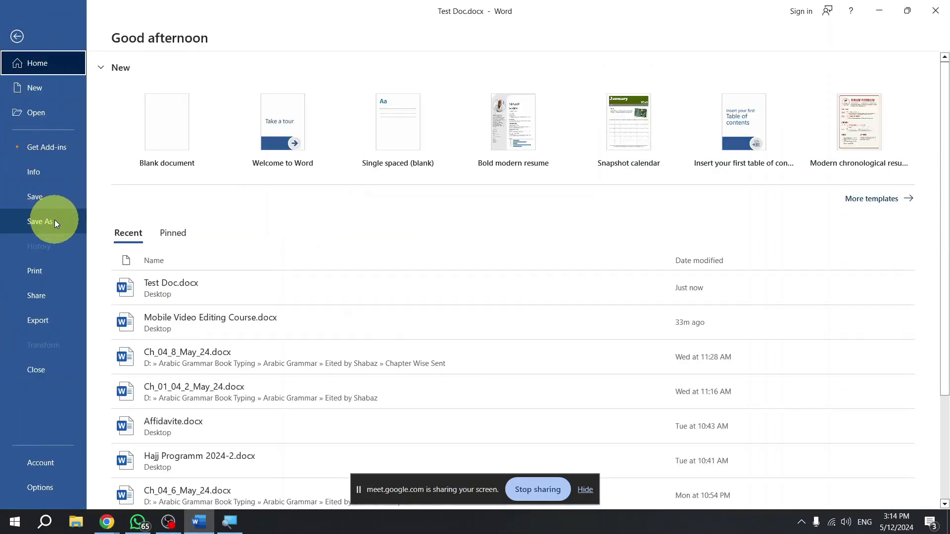
left_click(65, 201)
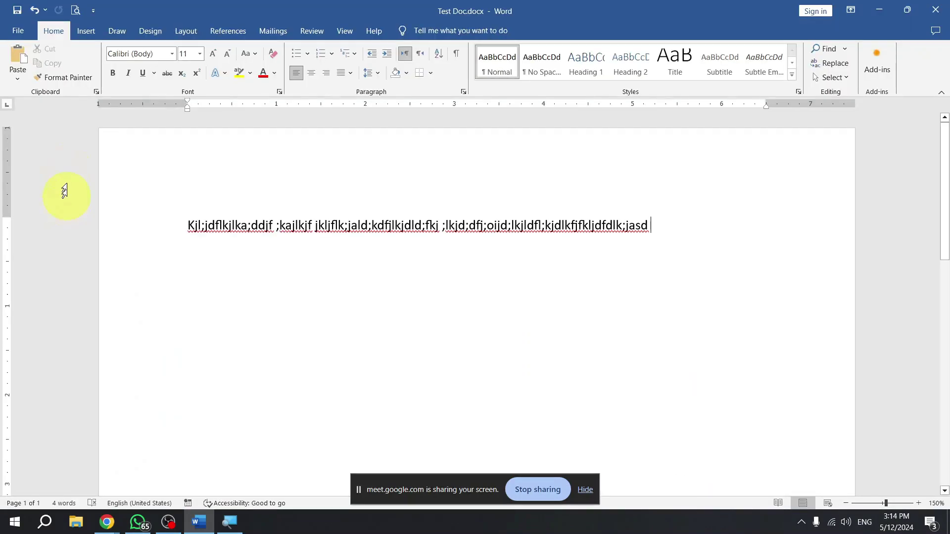
left_click(11, 43)
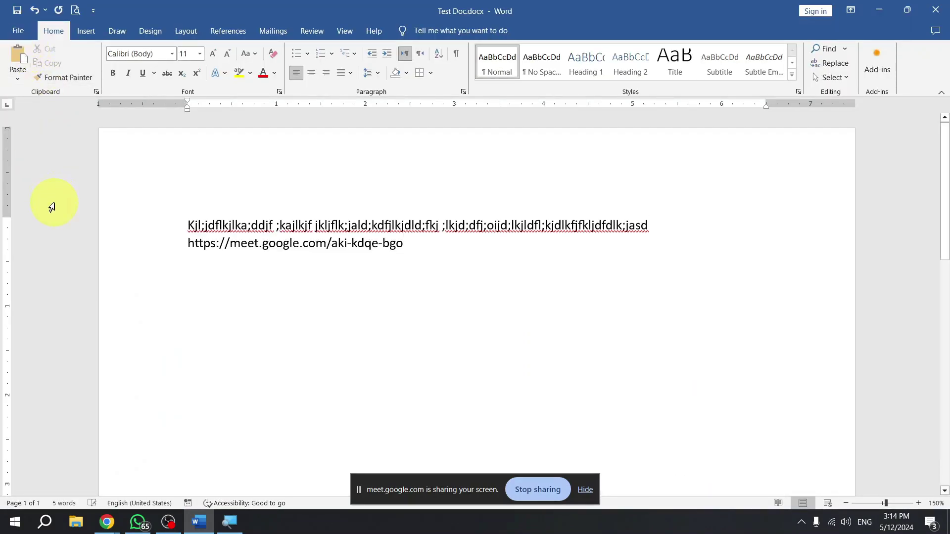
left_click(21, 35)
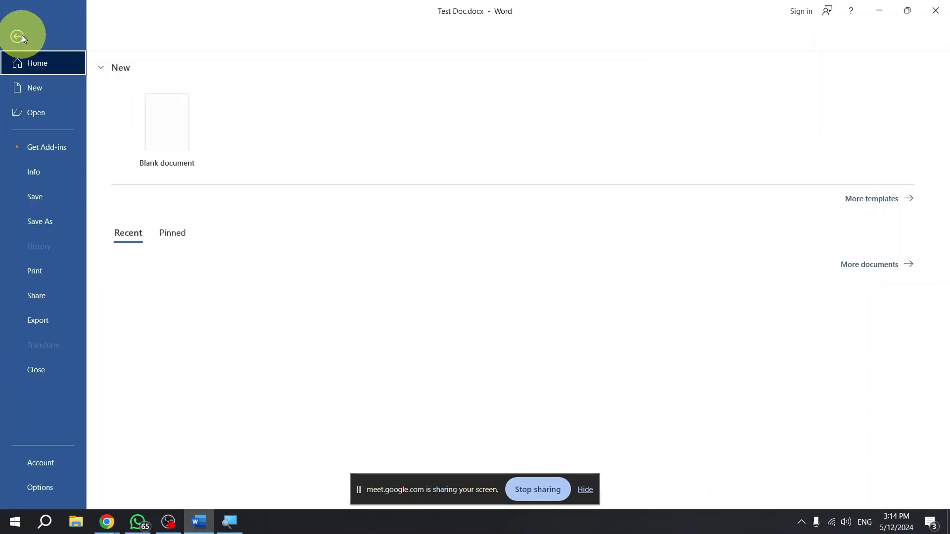
left_click(48, 206)
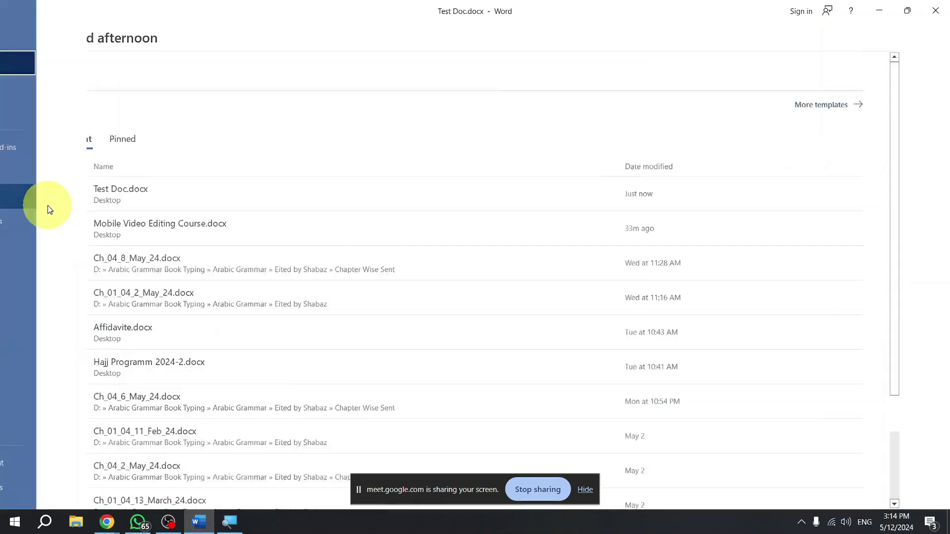
Delete all the text in the document and write "Ctrl + S" in its place.
triple_click(121, 197)
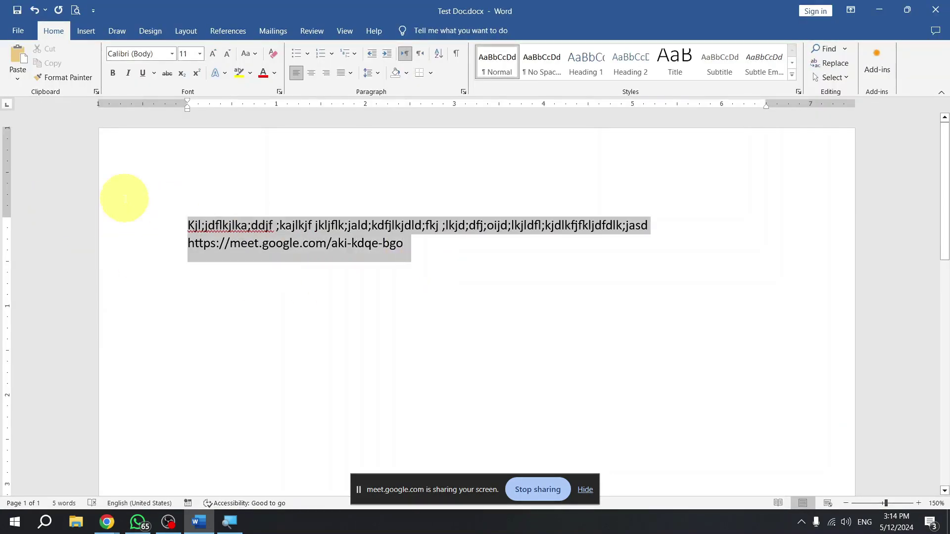
key("Delete")
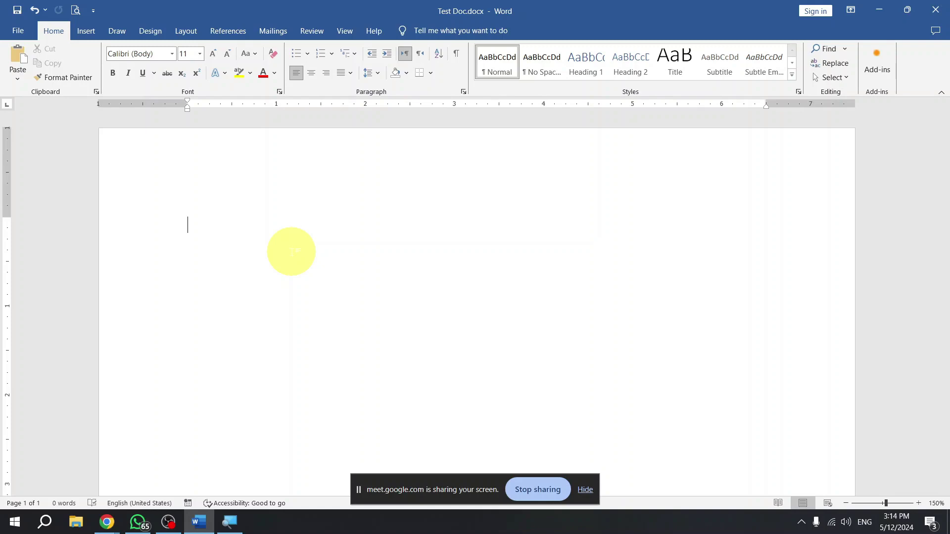
type("Ctrl + S")
Enlarge the "Ctrl + S" text to 54 pt and undo the stray bracket that replaces it.
key("ctrl+a")
key("ctrl+bracketright")
key("ctrl+bracketright")
key("ctrl+bracketright")
key("ctrl+bracketright")
key("ctrl+bracketright")
key("ctrl+bracketright")
key("ctrl+bracketright")
key("ctrl+bracketright")
key("ctrl+bracketright")
key("ctrl+bracketright")
key("ctrl+bracketright")
key("ctrl+bracketright")
key("ctrl+bracketright")
key("ctrl+bracketright")
key("ctrl+bracketright")
key("ctrl+bracketright")
key("ctrl+bracketright")
key("ctrl+bracketright")
key("ctrl+bracketright")
key("ctrl+bracketright")
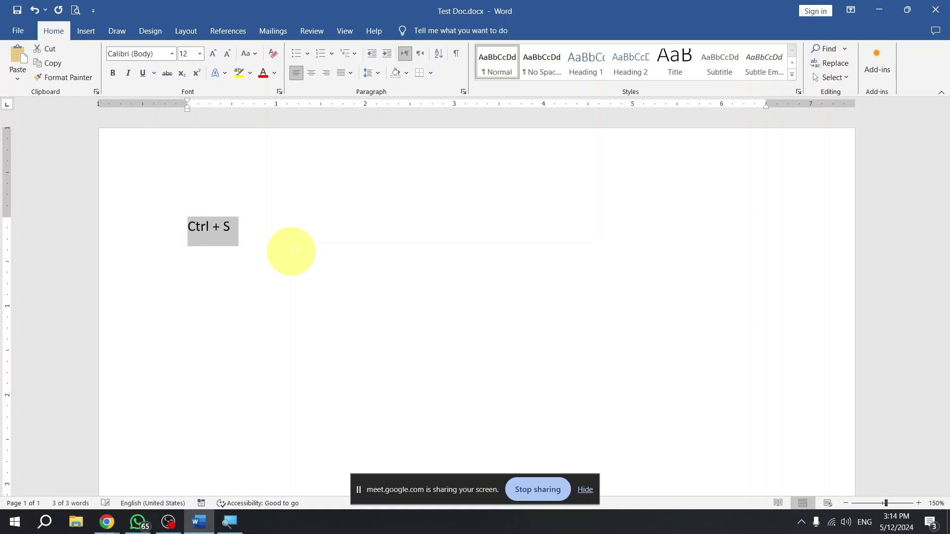
key("ctrl+bracketright")
key("ctrl+bracketright")
key("ctrl+bracketright")
key("ctrl+bracketright")
key("ctrl+bracketright")
key("ctrl+bracketright")
key("ctrl+bracketright")
key("ctrl+bracketright")
key("ctrl+bracketright")
key("ctrl+bracketright")
key("ctrl+bracketright")
key("ctrl+bracketright")
key("ctrl+bracketright")
key("ctrl+bracketright")
key("ctrl+bracketright")
type("]")
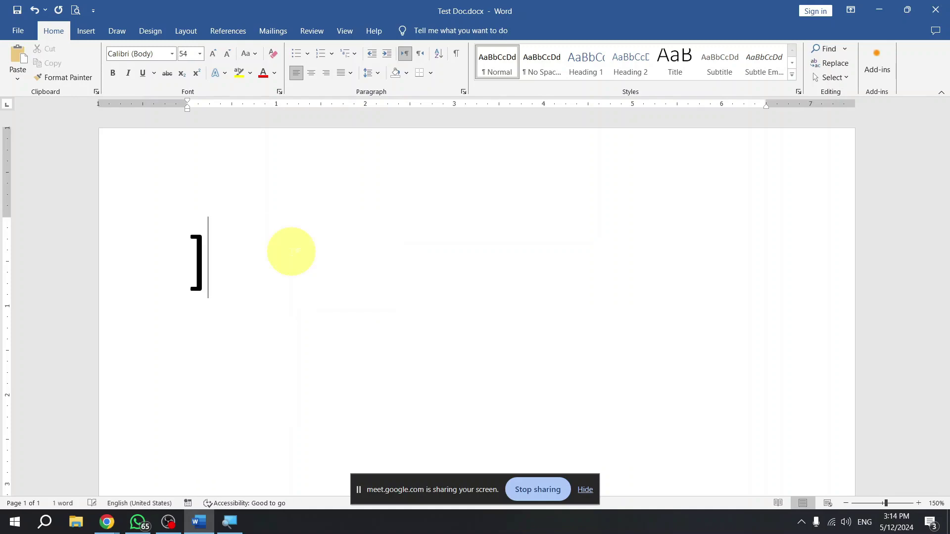
key("ctrl+z")
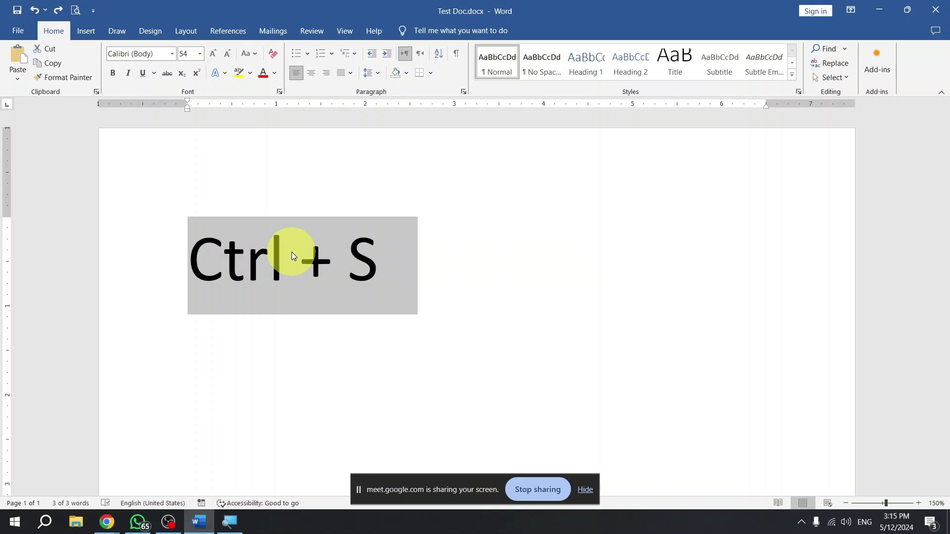
Replace the "Ctrl + S" text with the random sample text "Kjdlkd;fj; joijlkdiop jenflkvipn".
type("Kjdlkd;")
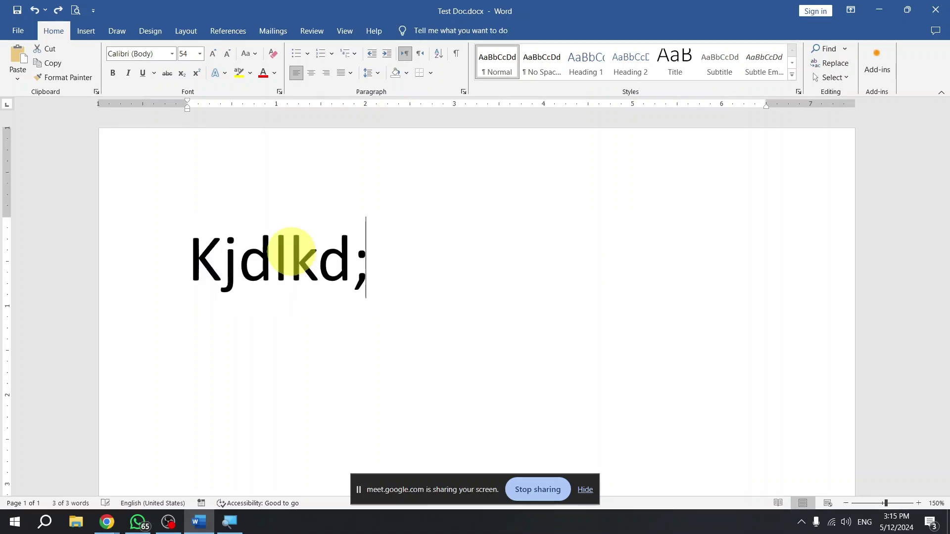
type("fj; joijlkdiop jenflkvipn")
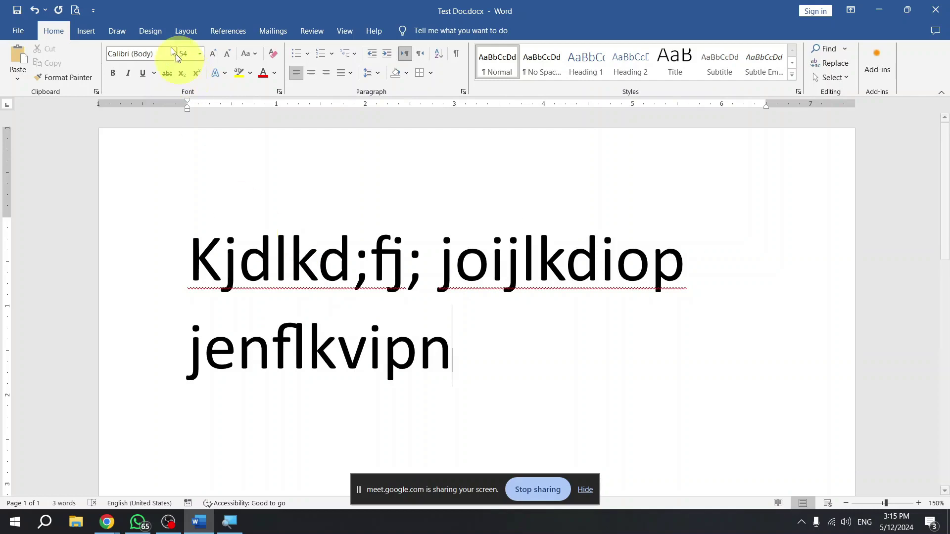
Replace all the text in the document with sample paragraphs generated by the =rand() formula.
key("ctrl+a")
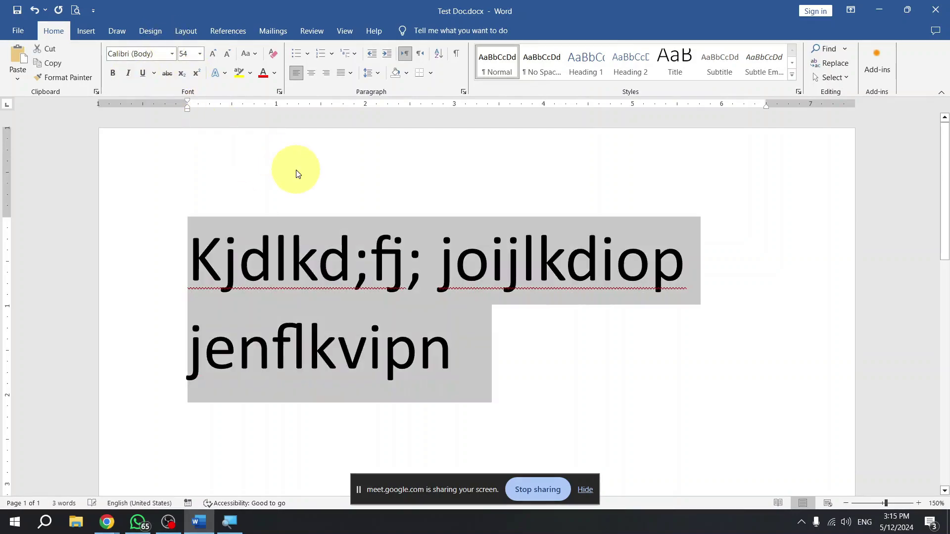
key("BackSpace")
type("=")
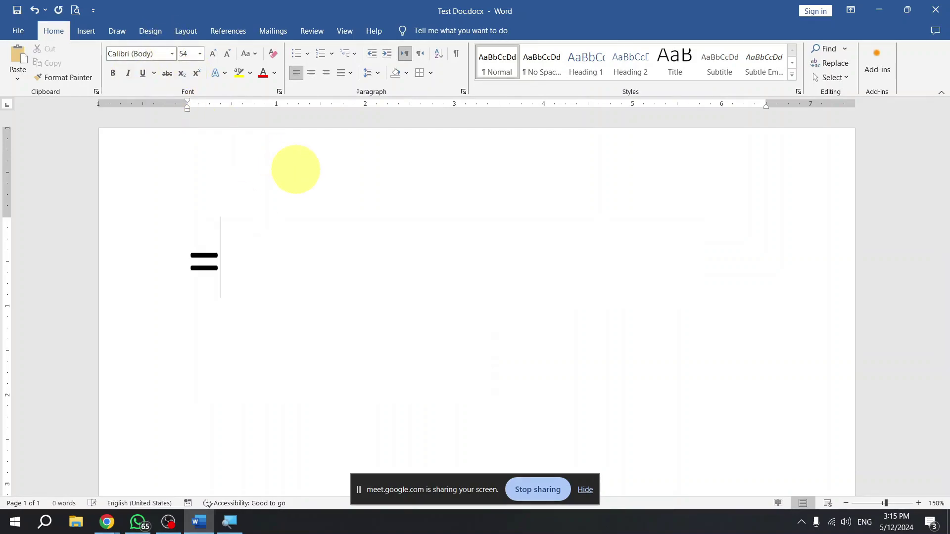
type("rand")
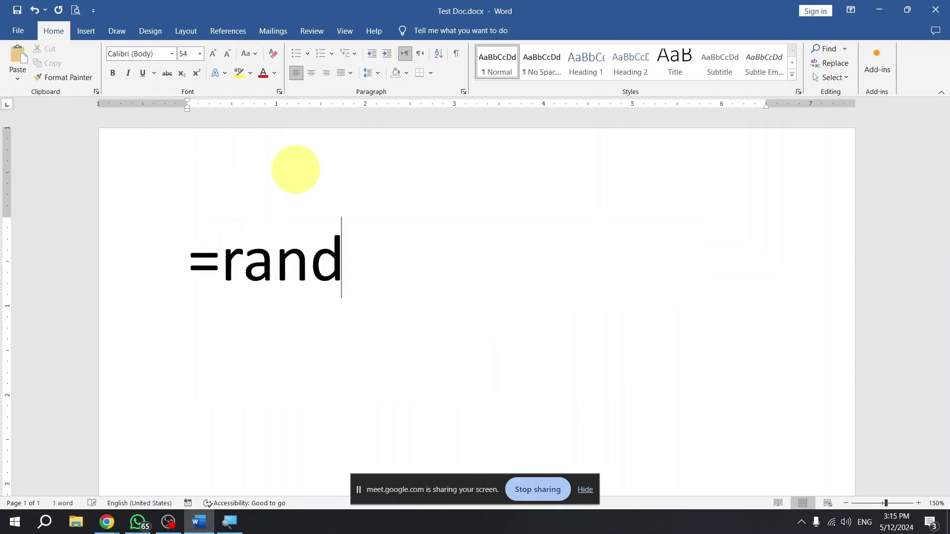
type("()")
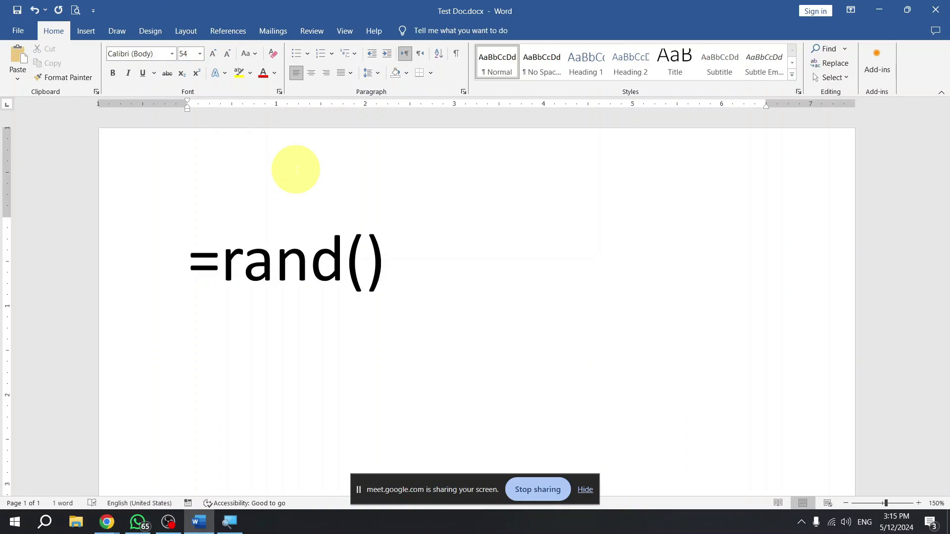
key("Return")
Reduce the font size of all the generated sample text to 16 pt.
scroll(297, 170, "up", 15)
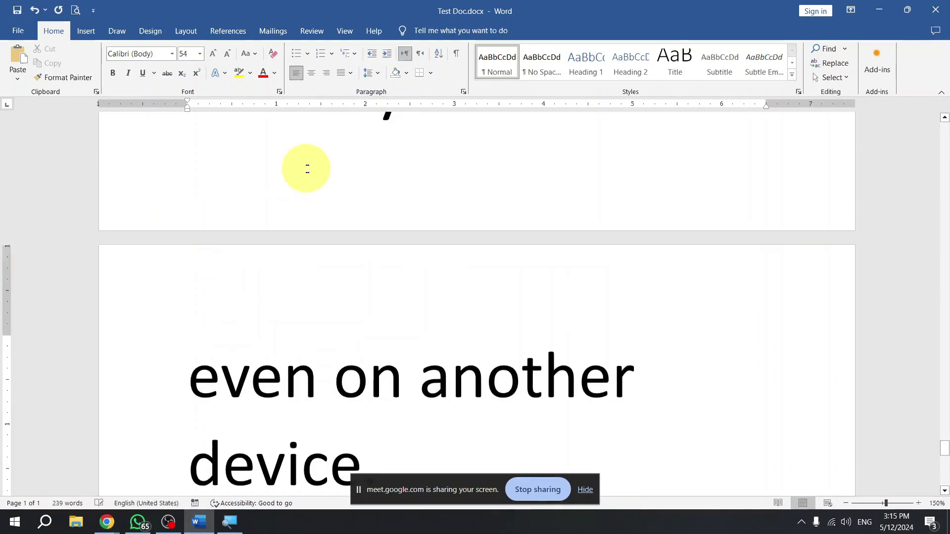
scroll(325, 171, "up", 12)
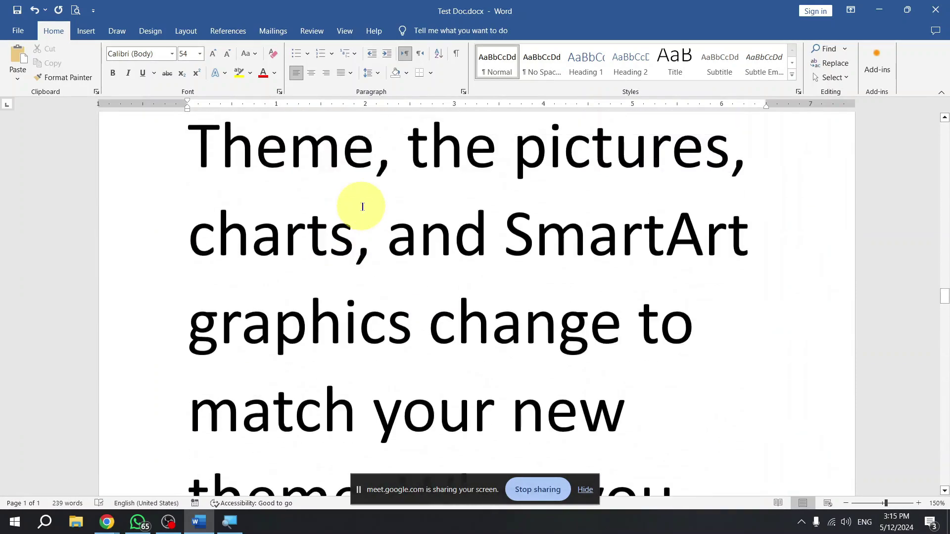
scroll(369, 207, "up", 10)
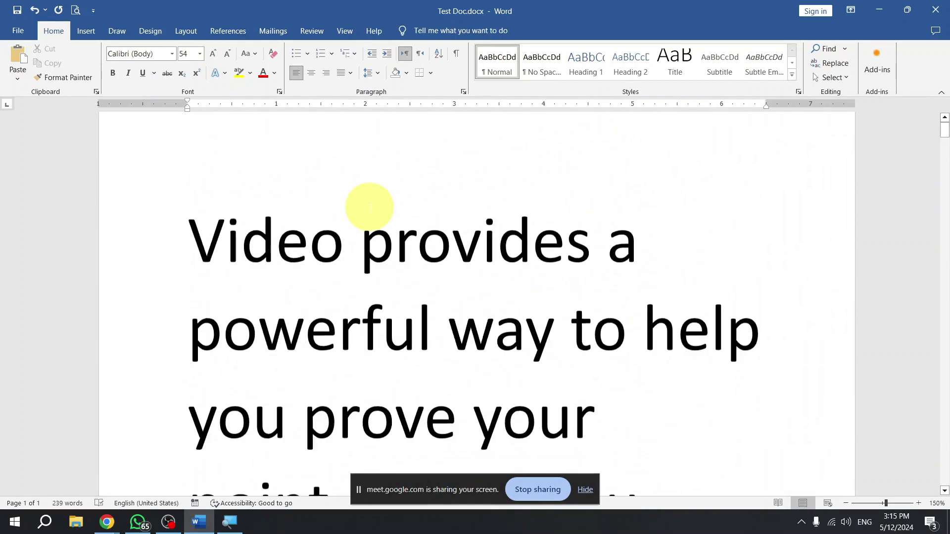
scroll(370, 207, "down", 8)
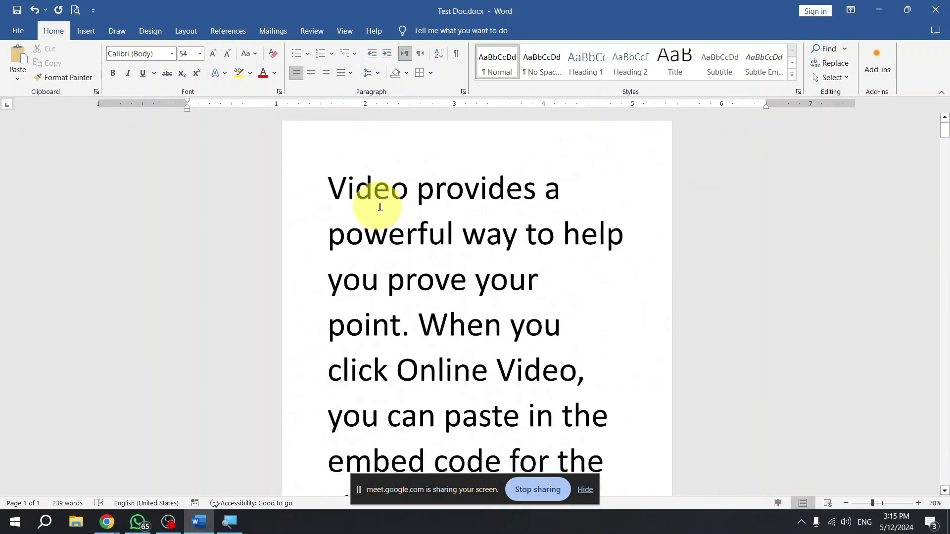
scroll(369, 208, "up", 5)
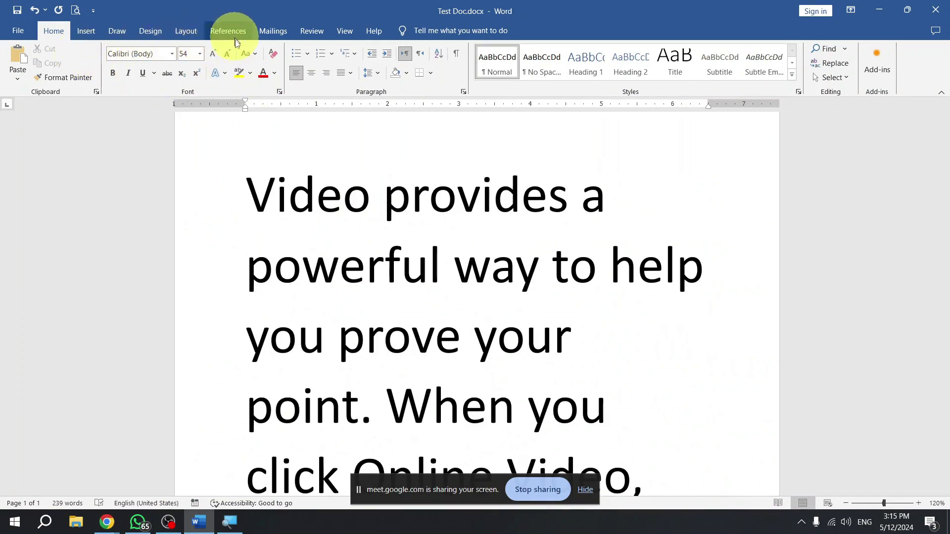
left_click_drag(282, 196, 391, 268)
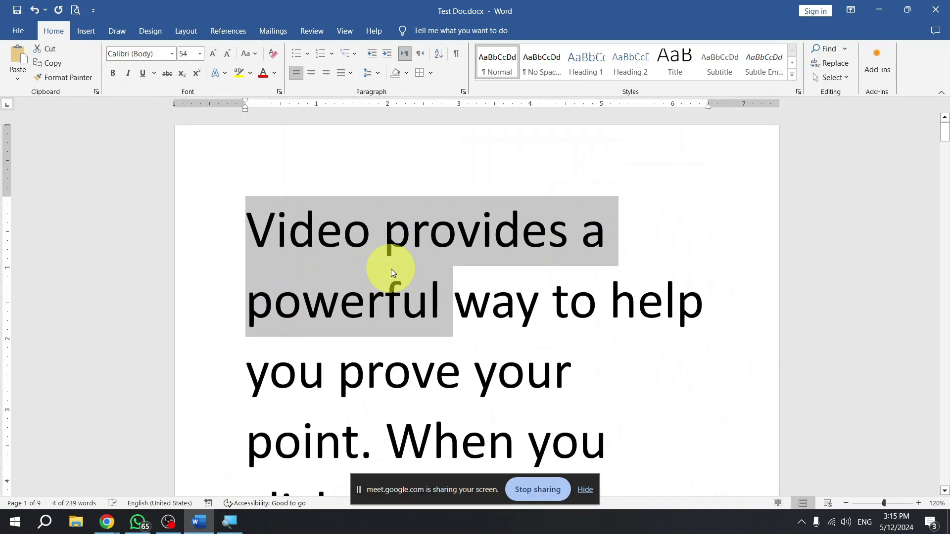
key("ctrl+a")
key("ctrl+bracketleft")
key("ctrl+bracketleft")
key("ctrl+bracketleft")
key("ctrl+bracketleft")
key("ctrl+bracketleft")
key("ctrl+bracketleft")
key("ctrl+bracketleft")
key("ctrl+bracketleft")
key("ctrl+bracketleft")
key("ctrl+bracketleft")
key("ctrl+bracketleft")
key("ctrl+bracketleft")
key("ctrl+bracketleft")
key("ctrl+bracketleft")
key("ctrl+bracketleft")
key("ctrl+bracketleft")
key("ctrl+bracketleft")
key("ctrl+bracketleft")
key("ctrl+bracketleft")
key("ctrl+bracketleft")
key("ctrl+bracketleft")
key("ctrl+bracketleft")
key("ctrl+bracketleft")
key("ctrl+bracketleft")
key("ctrl+bracketleft")
key("ctrl+bracketleft")
key("ctrl+bracketleft")
key("ctrl+bracketleft")
key("ctrl+bracketleft")
key("ctrl+bracketleft")
key("ctrl+bracketleft")
key("ctrl+bracketleft")
key("ctrl+bracketleft")
key("ctrl+bracketleft")
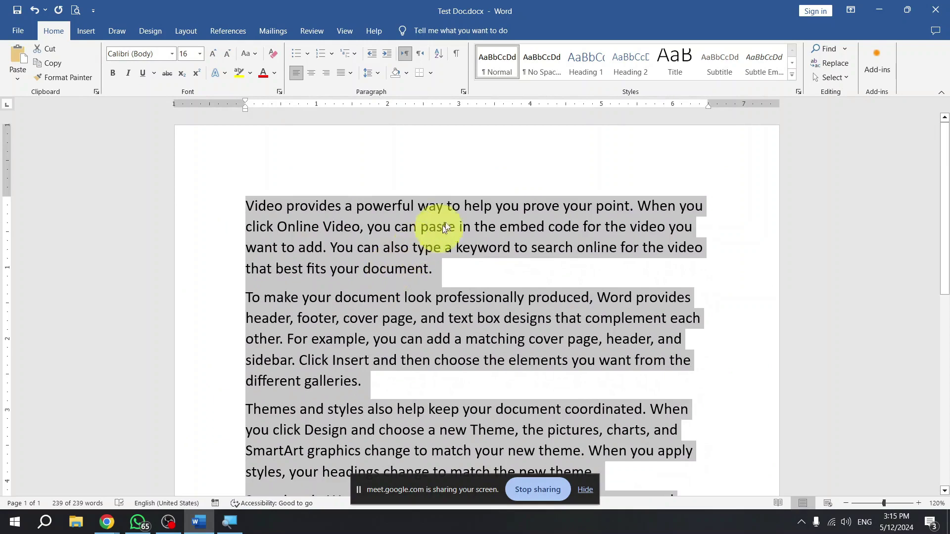
left_click(428, 225)
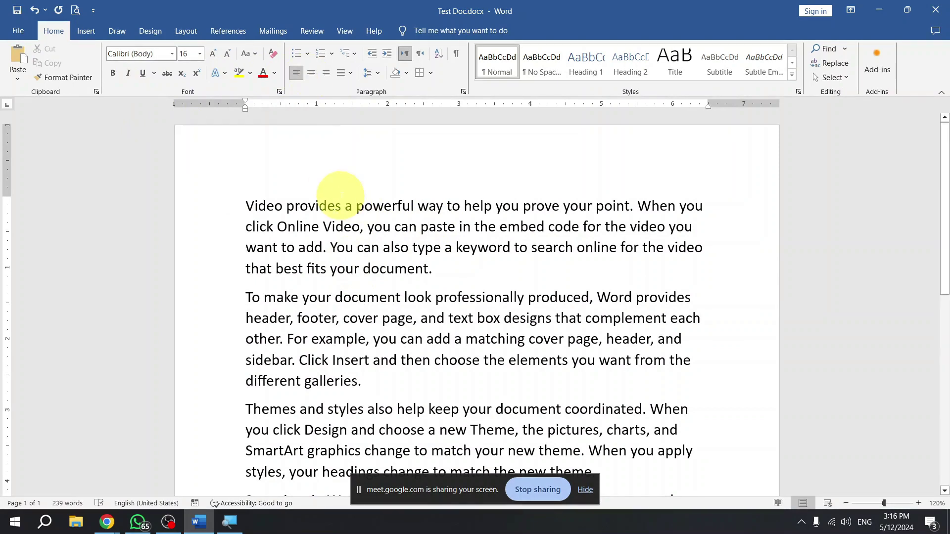
Replace all the text with =rand() at 40 pt, generate the sample text from it and undo that expansion.
key("ctrl+a")
type("=")
key("ctrl+a")
key("ctrl+bracketright")
key("ctrl+bracketright")
key("ctrl+bracketright")
key("ctrl+bracketright")
key("ctrl+bracketright")
key("ctrl+bracketright")
key("ctrl+bracketright")
key("ctrl+bracketright")
key("ctrl+bracketright")
key("ctrl+bracketright")
key("ctrl+bracketright")
key("ctrl+bracketright")
key("ctrl+bracketright")
key("ctrl+bracketright")
key("ctrl+bracketright")
key("ctrl+bracketright")
key("ctrl+bracketright")
key("ctrl+bracketright")
key("ctrl+bracketright")
key("ctrl+bracketright")
key("BackSpace")
key("ctrl+bracketright")
key("ctrl+bracketright")
key("ctrl+bracketright")
type("=rand()")
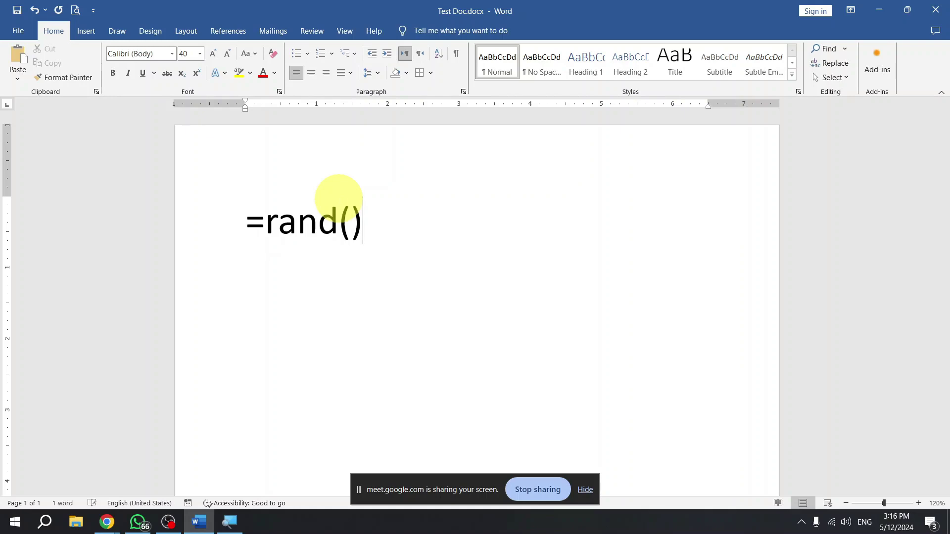
key("Return")
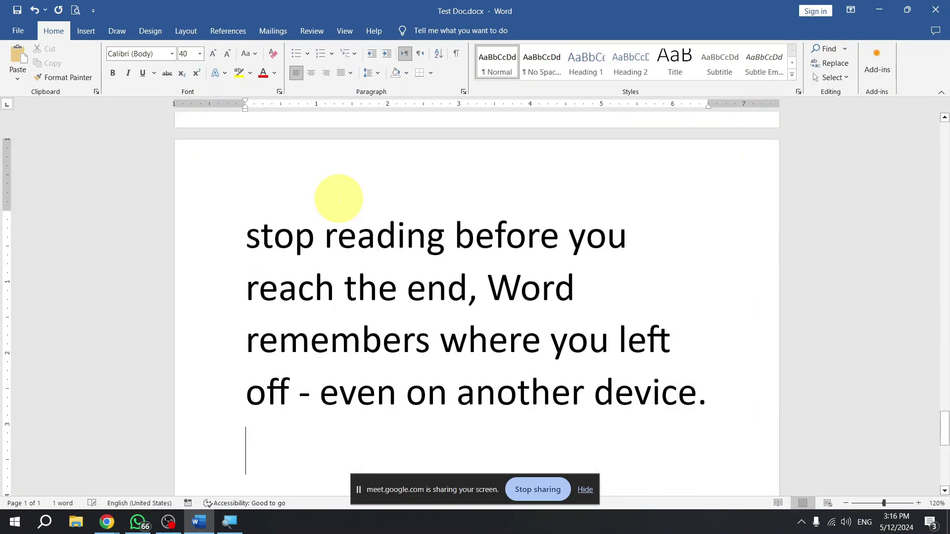
key("ctrl+z")
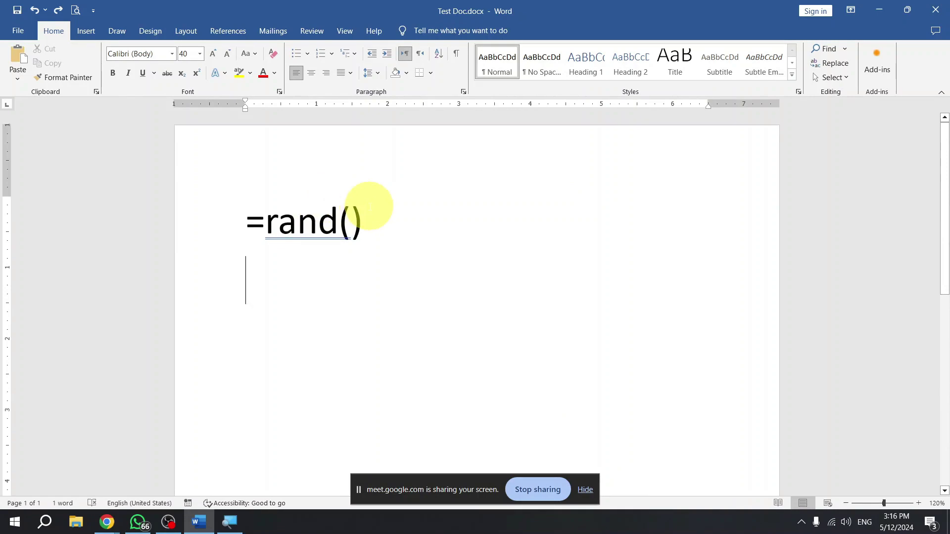
Change the formula to =rand(1,1) and generate one paragraph with a single sentence from it.
left_click(403, 226)
key("Left")
type("1,1")
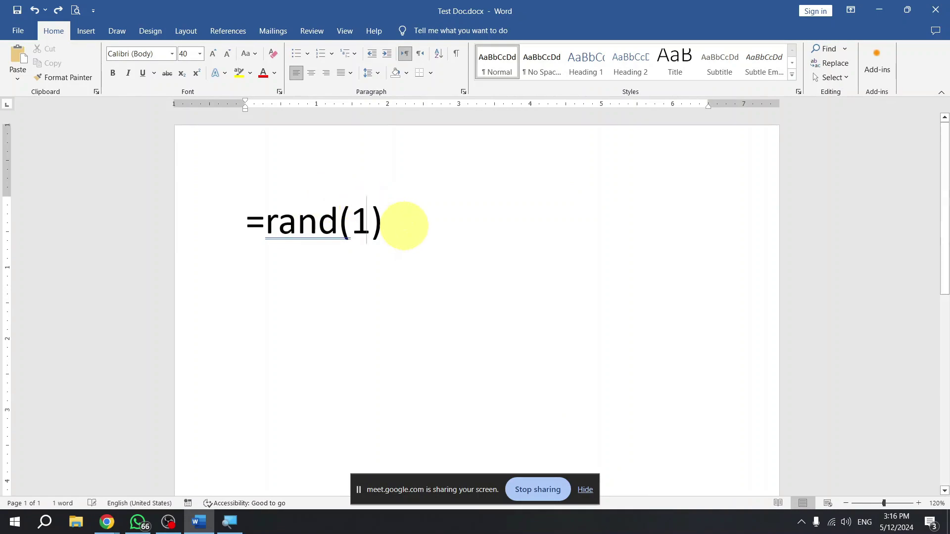
key("Left")
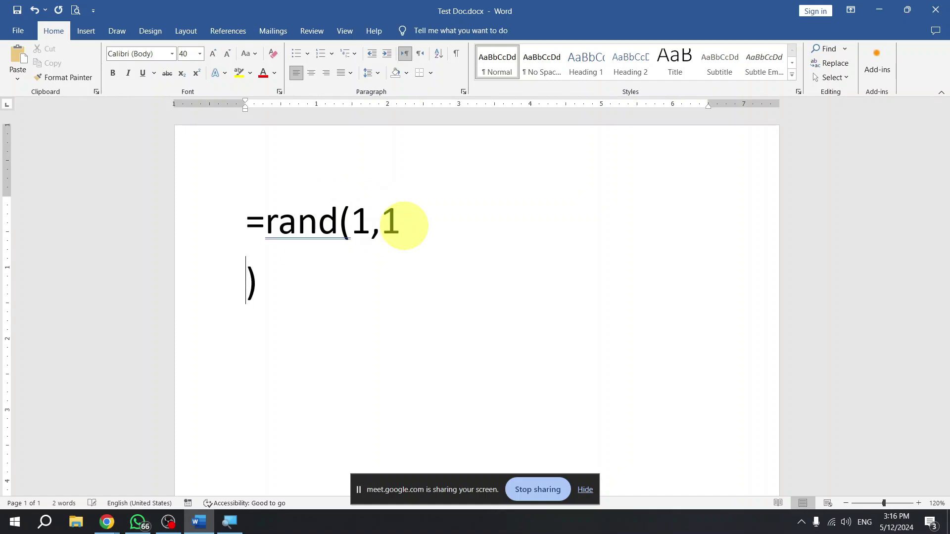
key("ctrl+z")
type("1,1")
key("Right")
key("Return")
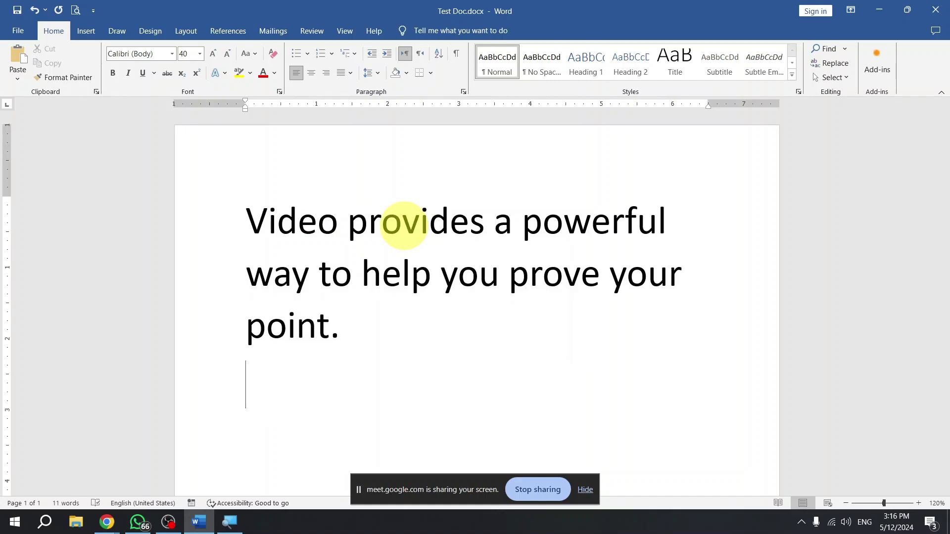
Generate a one-paragraph, two-sentence sample with =rand(1,2), leaving an empty line below the first sentence.
key("Return")
type("=rand(1,1")
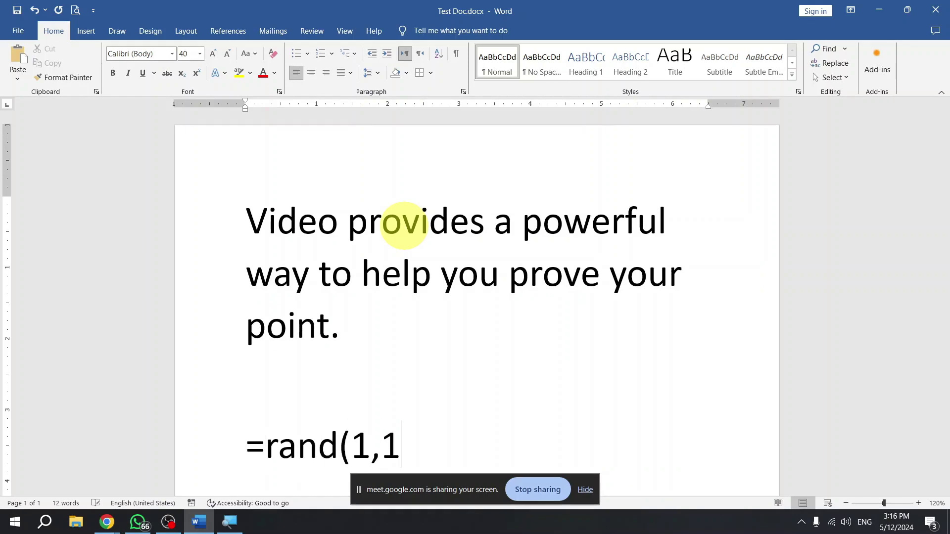
scroll(410, 192, "down", 3)
type(")")
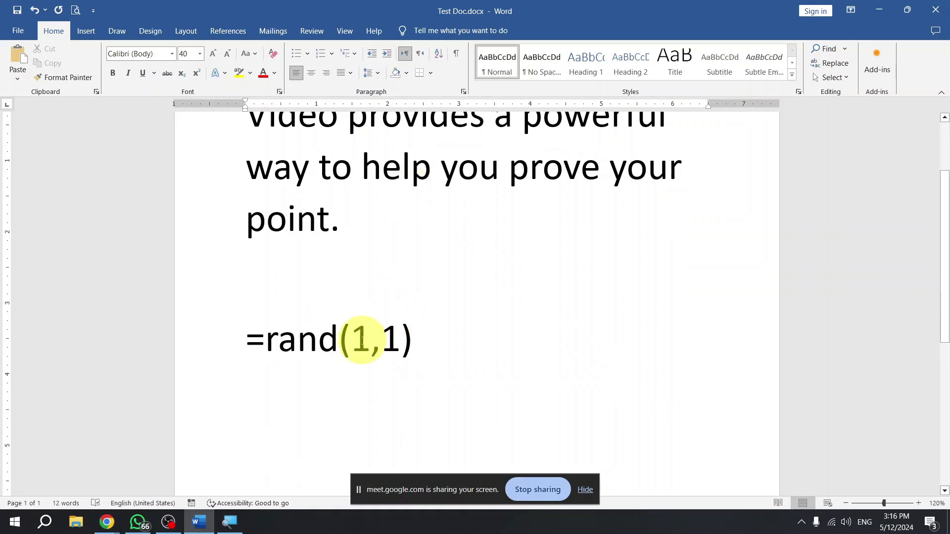
double_click(388, 338)
type("2")
key("Right")
key("Return")
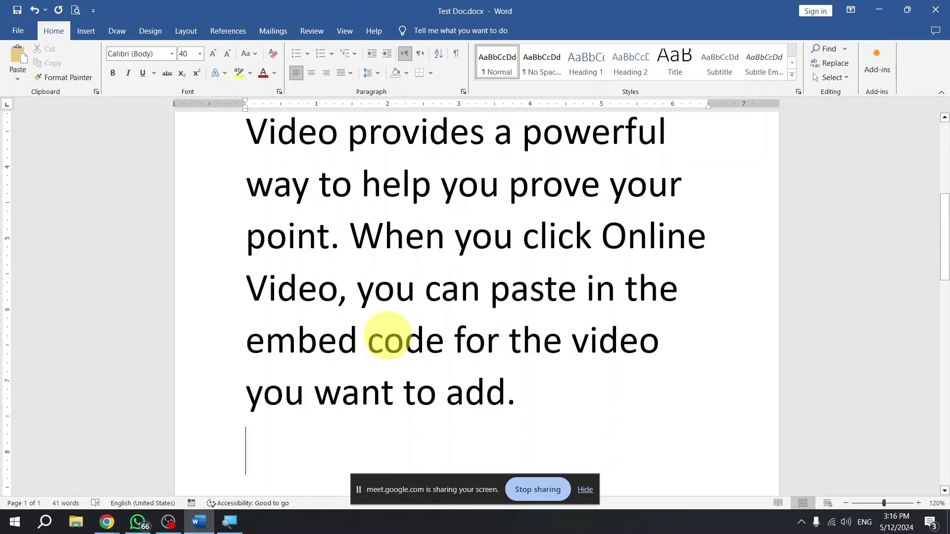
Set the font size of all the text in the document to 11 pt.
left_click(399, 296)
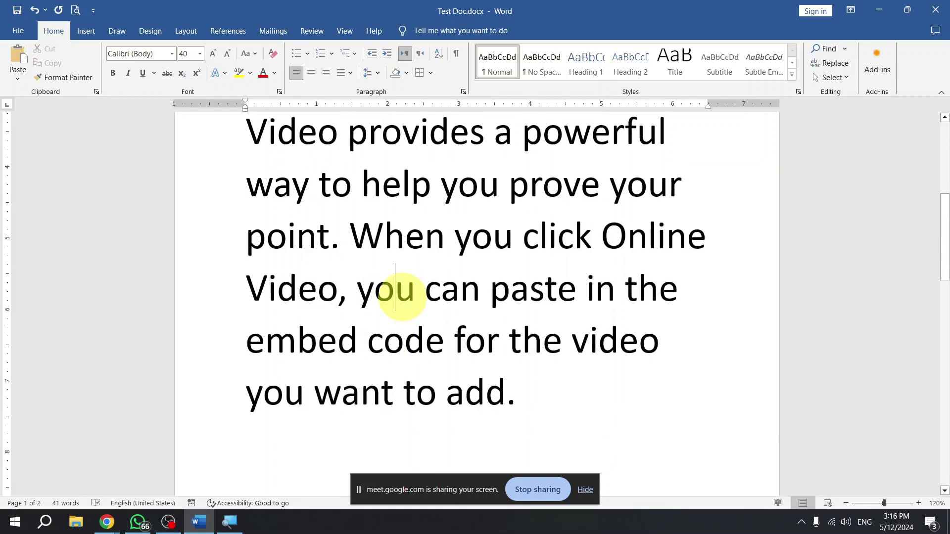
key("ctrl+a")
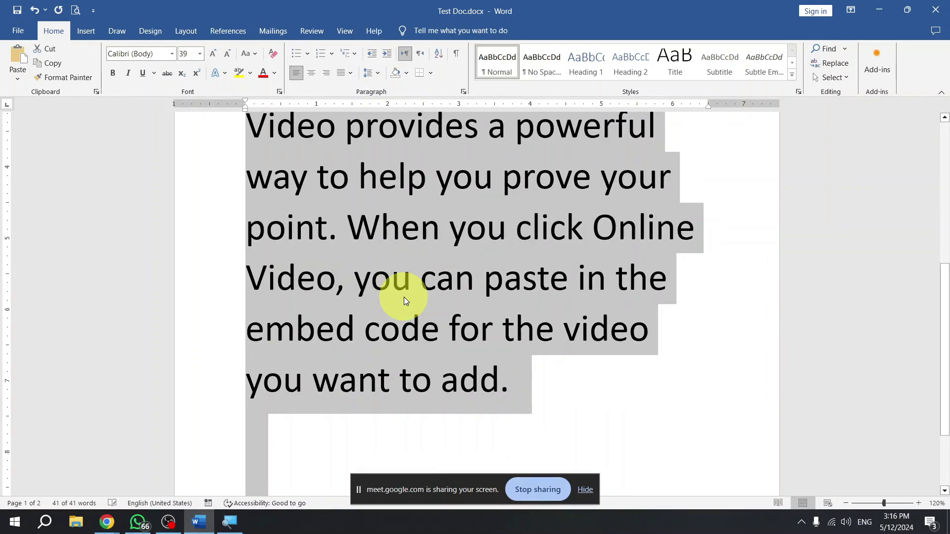
key("ctrl+shift+less")
key("ctrl+shift+p")
type("11")
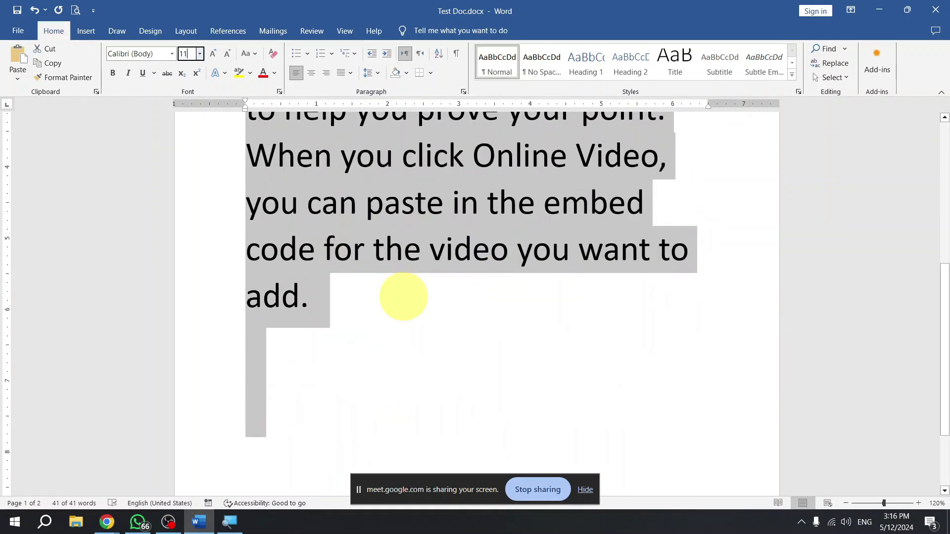
key("Return")
left_click(390, 231)
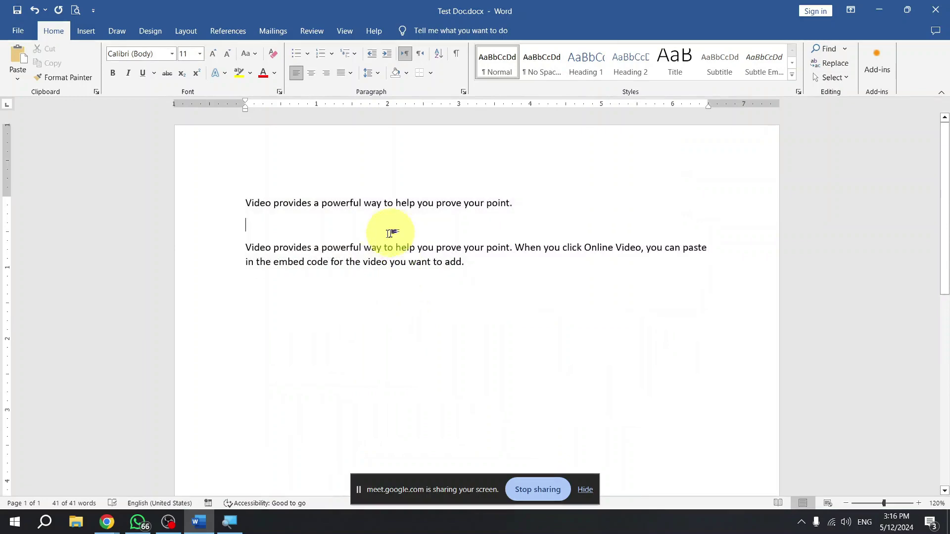
Insert a new line above the first sample sentence and write the formula =rand(1,1) in it.
scroll(367, 253, "up", 3, "ctrl")
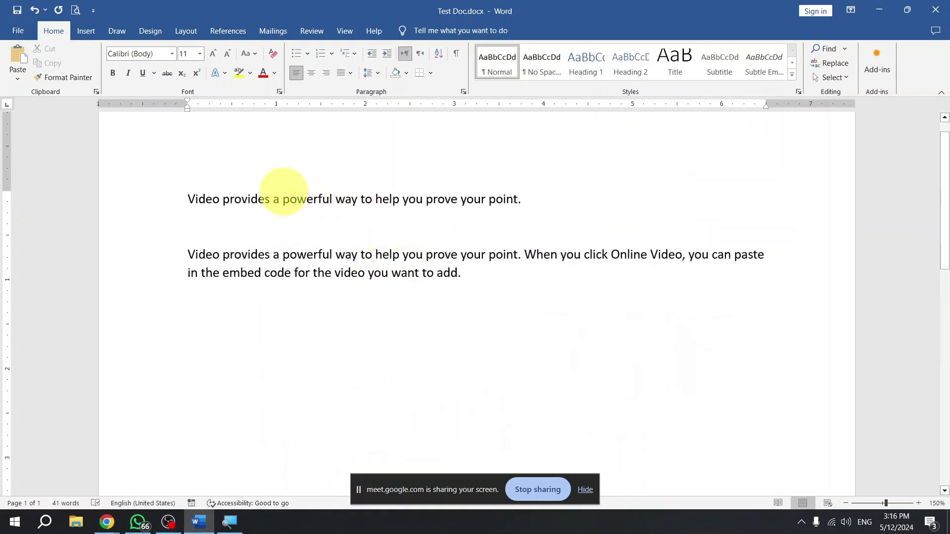
key("Home")
key("Return")
key("Up")
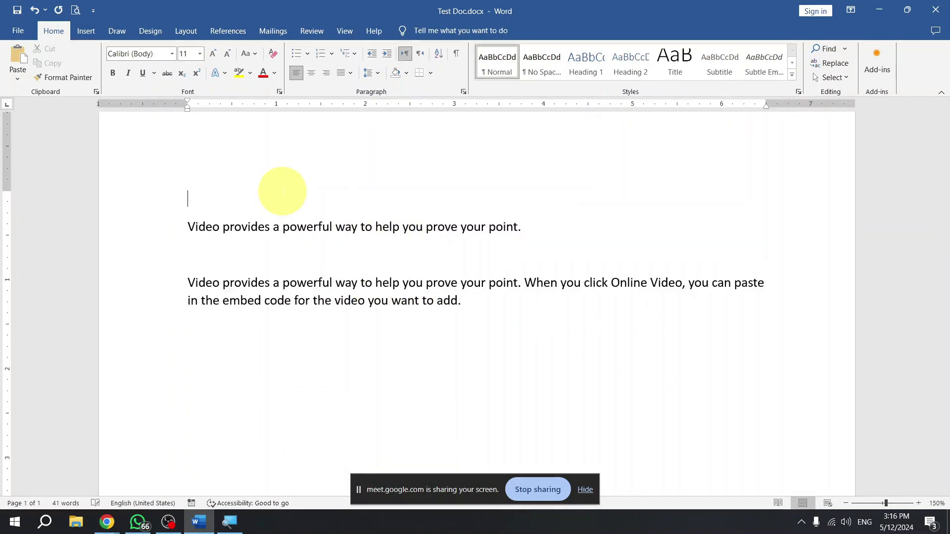
type("=rand(1,1)")
Enlarge the =rand(1,1) formula line at the start of the document to 36 pt.
triple_click(283, 192)
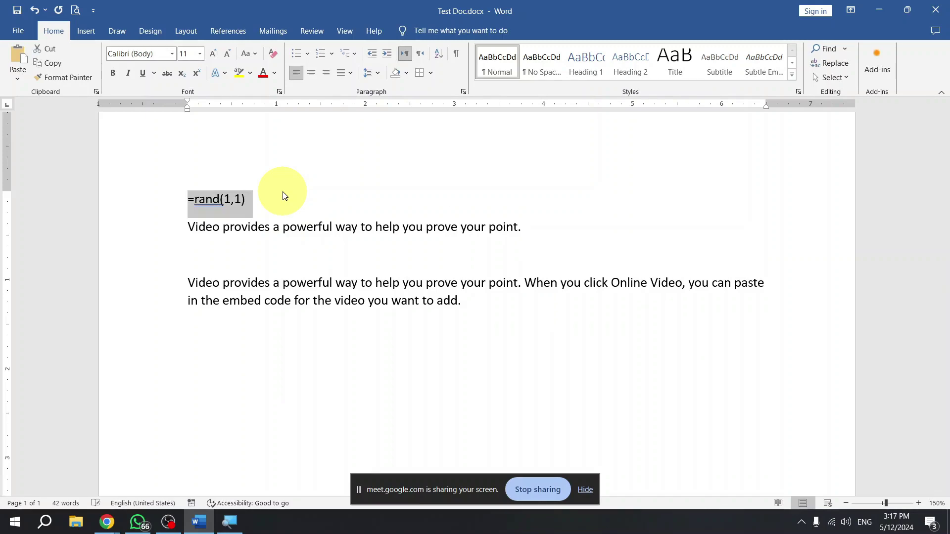
key("ctrl+bracketright")
key("ctrl+bracketright")
key("ctrl+bracketright")
key("ctrl+bracketright")
key("ctrl+bracketright")
key("ctrl+bracketright")
key("ctrl+bracketright")
key("ctrl+bracketright")
key("ctrl+bracketright")
key("ctrl+bracketright")
key("ctrl+bracketright")
key("ctrl+bracketright")
key("ctrl+bracketright")
key("ctrl+bracketright")
key("ctrl+bracketright")
key("ctrl+bracketright")
key("ctrl+bracketright")
key("ctrl+bracketright")
key("ctrl+bracketright")
key("ctrl+bracketright")
key("ctrl+bracketright")
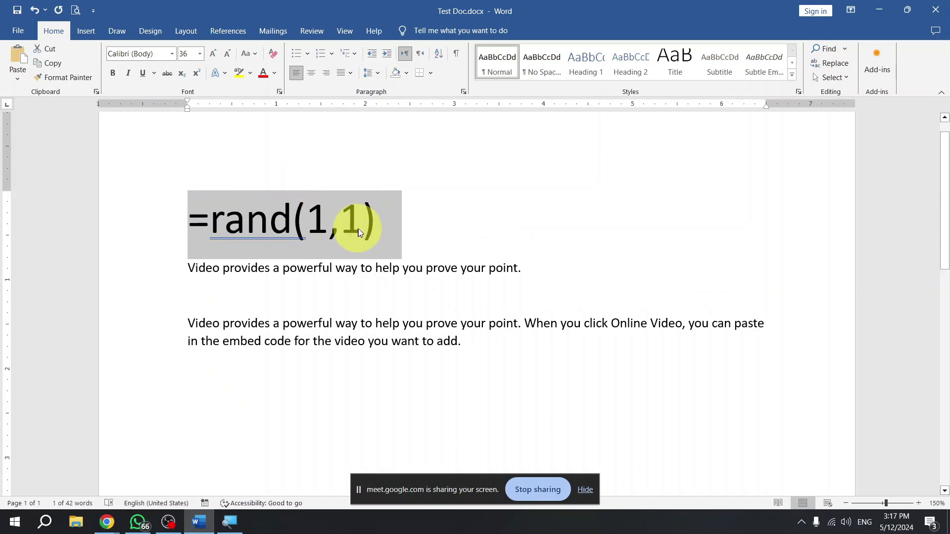
left_click(322, 247)
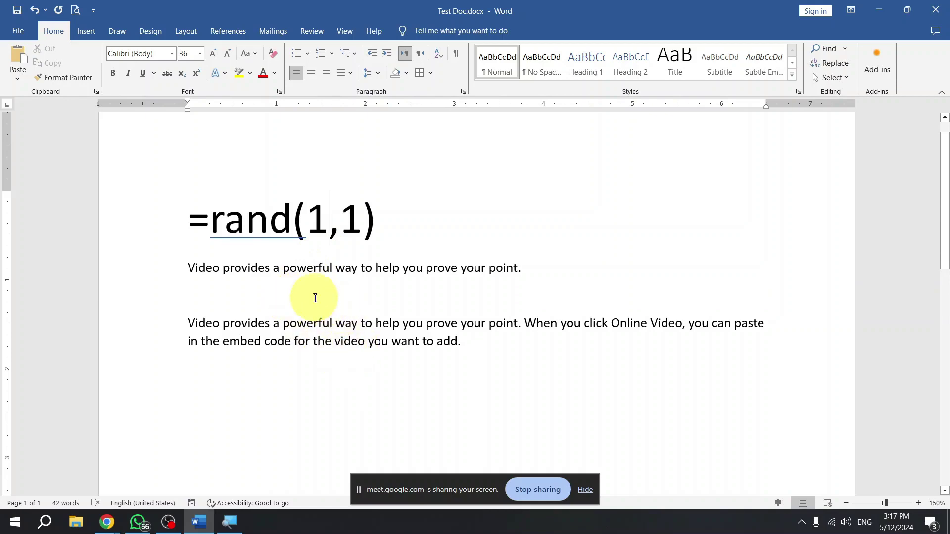
left_click_drag(188, 267, 457, 326)
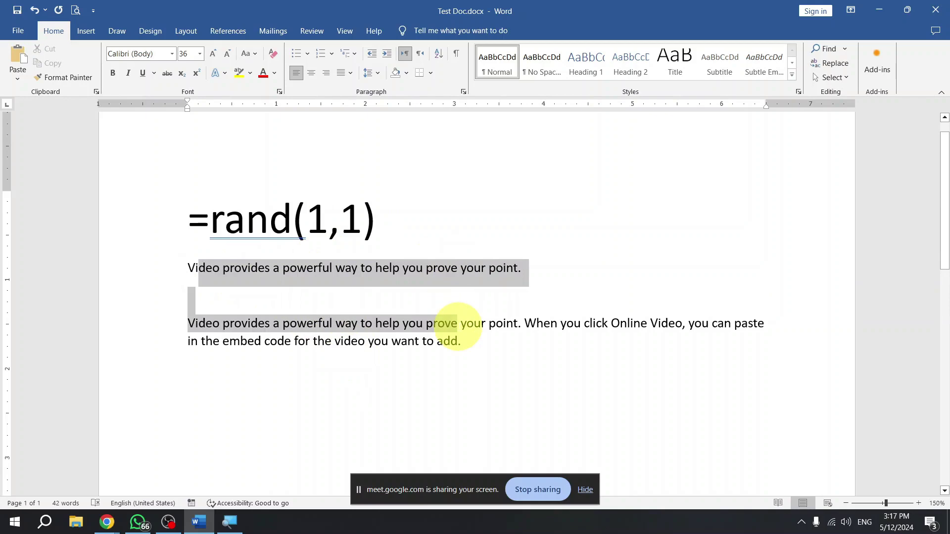
left_click(372, 366)
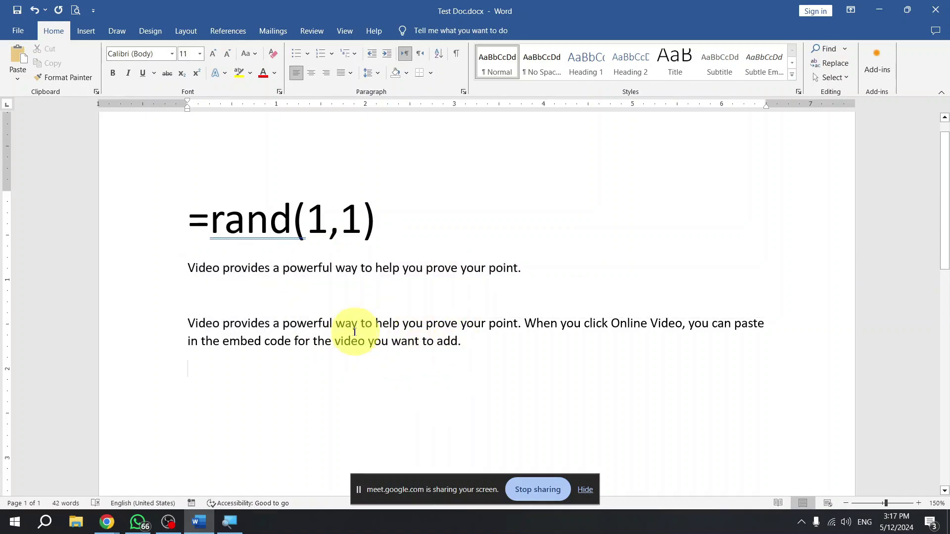
triple_click(327, 329)
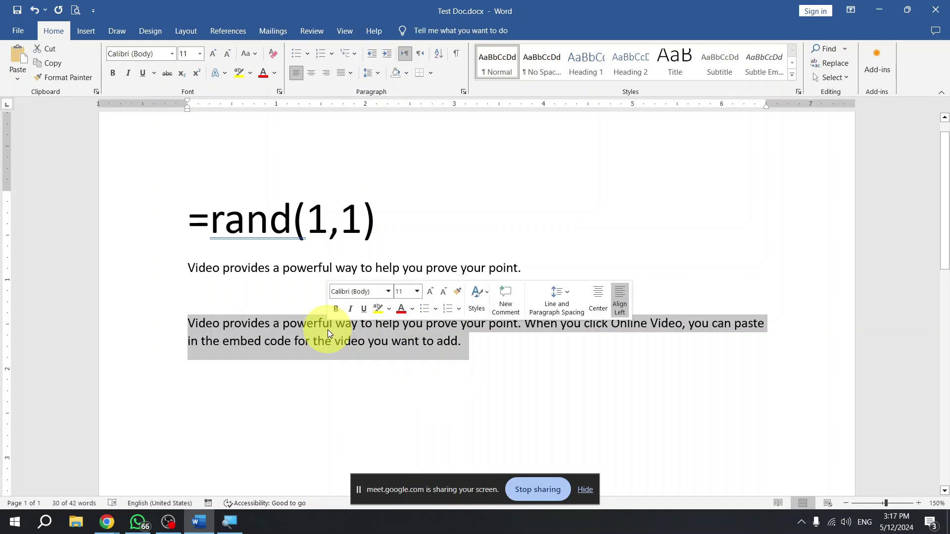
left_click(328, 329)
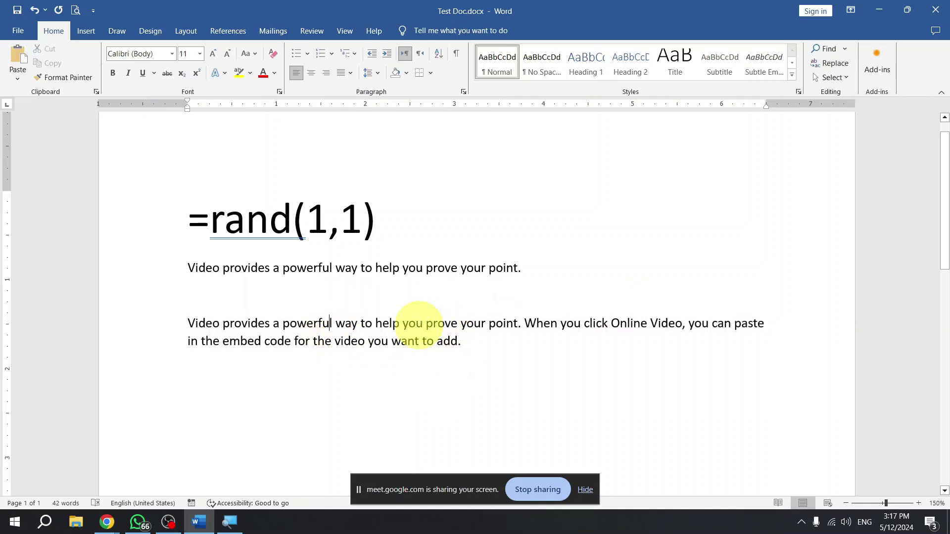
left_click(483, 381)
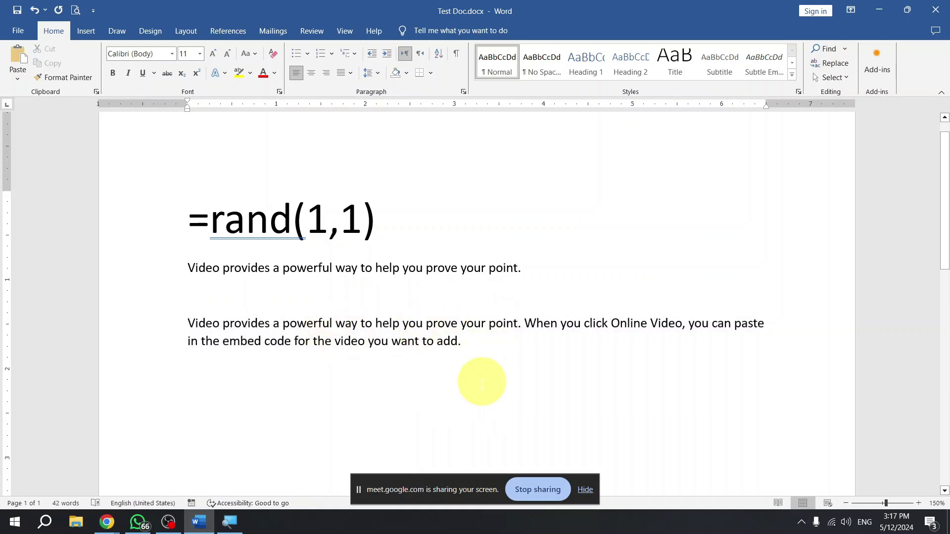
Fill the empty lines below the two-sentence sample paragraph with random letters as hand-made placeholder text.
type("Jalkjfl;kjad;dflkjl;akjf ;lkadj")
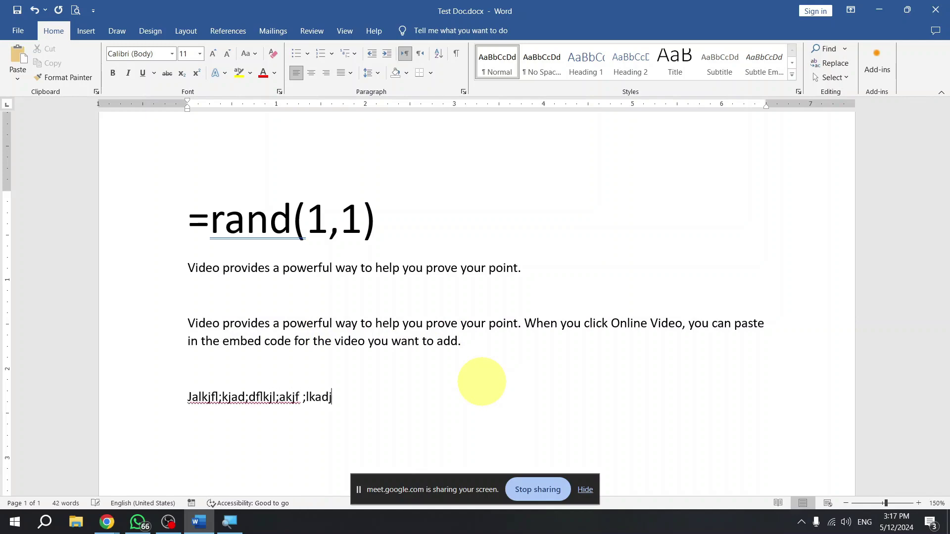
type("fd;lk ja;dlf")
key("Return")
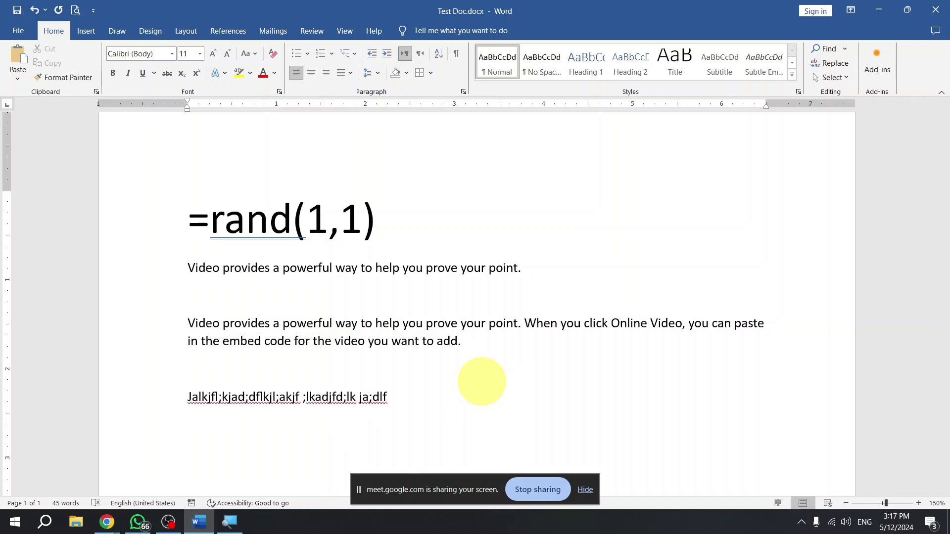
key("ctrl+z")
type("jfklajfl;kj l;kakjdfd;flkja;ldfdjk;lkjadfdl;kjdl;")
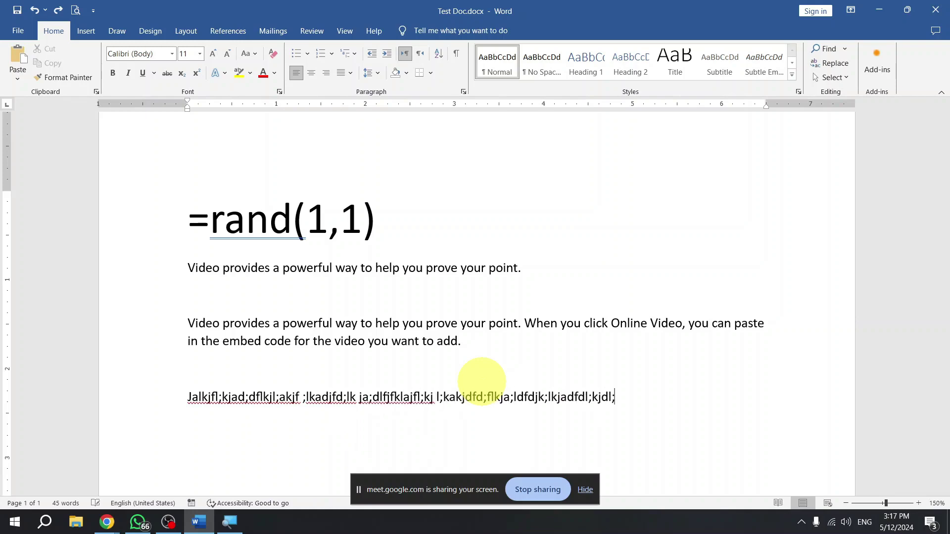
type("kdfj;lkadjdfl;kjadl;fkjadl;kfjl;kajf;lkjdfl;kad")
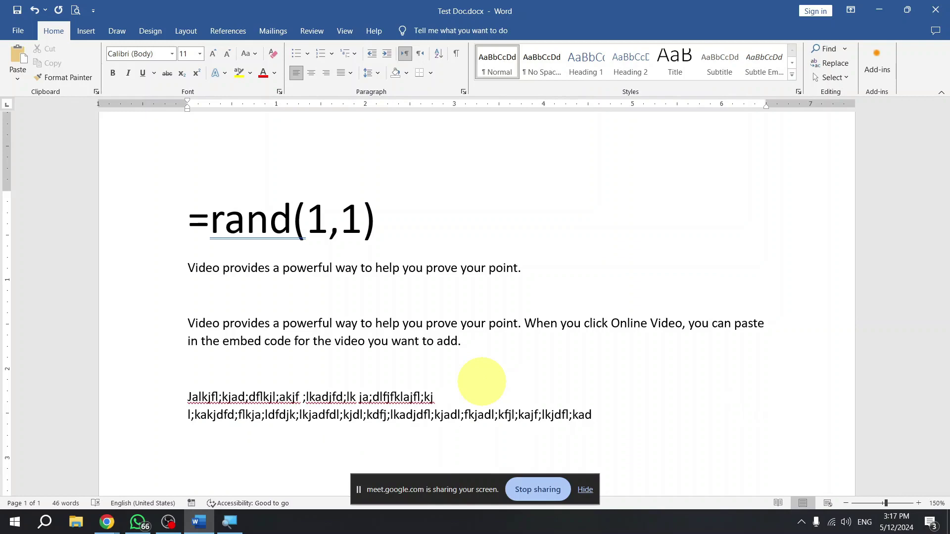
type("alkdjf")
key("Return")
Delete the random letters together with the two-sentence sample paragraph above them.
key("shift+Up")
key("shift+Up")
key("shift+Up")
key("shift+Up")
key("shift+Up")
key("shift+Up")
key("Delete")
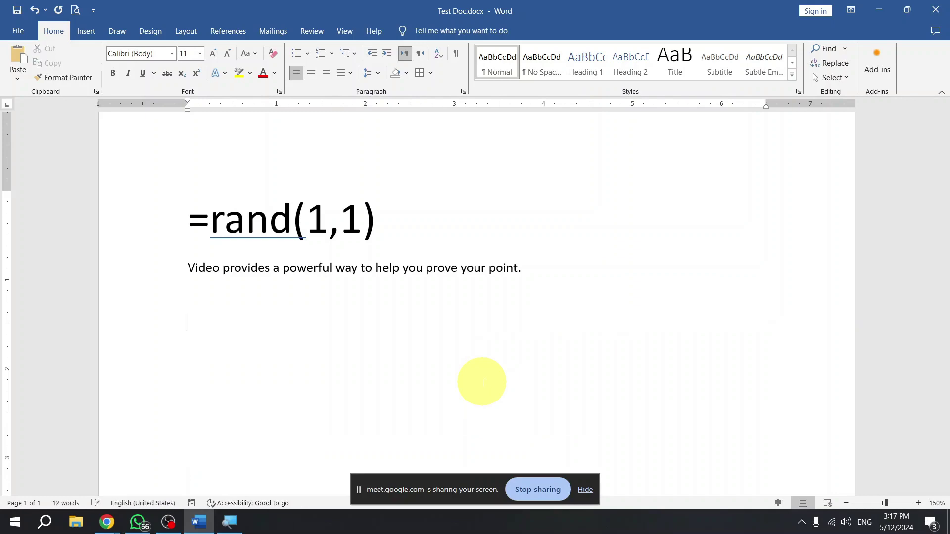
Write a short line of random letters below the remaining sample sentence and delete it.
type("lkjasflkjadlkd;jf")
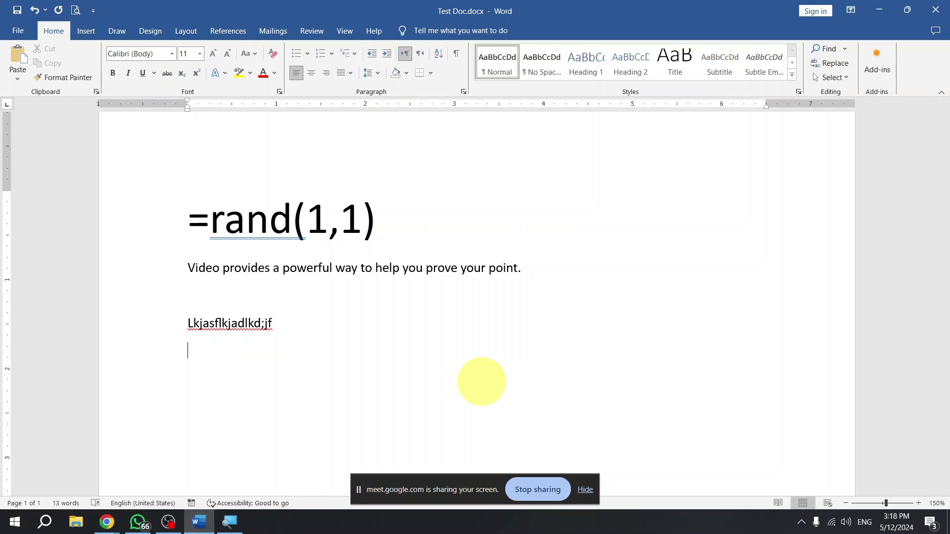
key("shift+Up")
key("BackSpace")
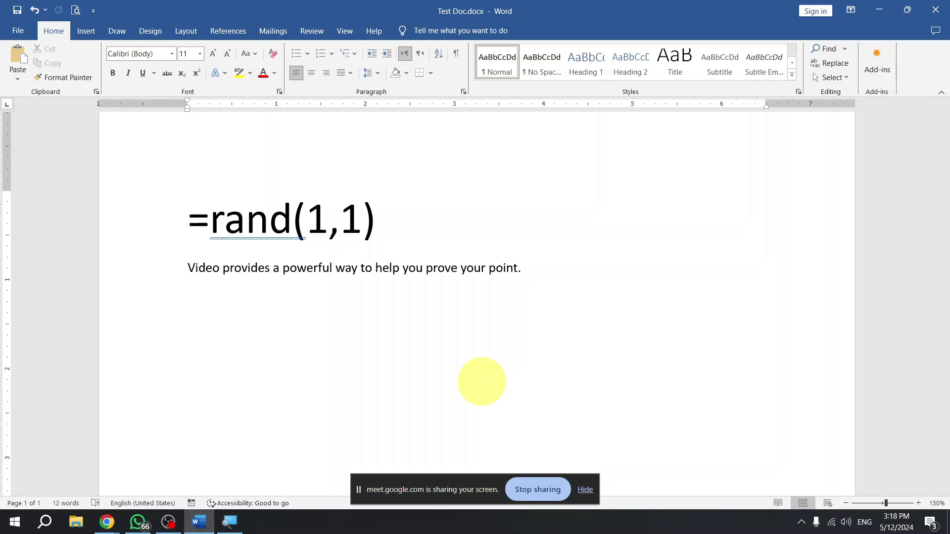
Start a formula with an equals sign below the sample sentence and enlarge that sign to 57 pt.
type("=")
key("shift+Left")
key("ctrl+shift+period")
key("ctrl+shift+period")
key("ctrl+shift+period")
key("ctrl+shift+period")
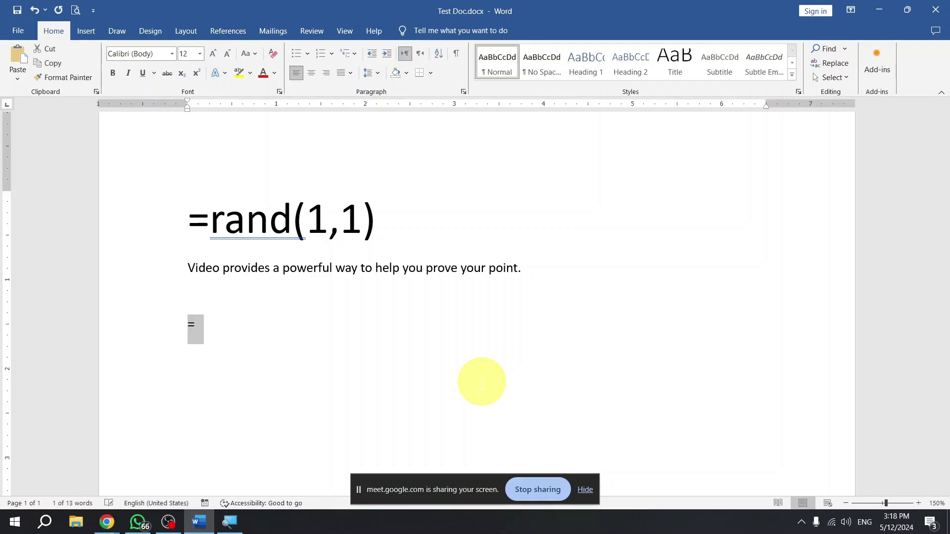
key("ctrl+shift+period")
key("ctrl+shift+period")
key("ctrl+shift+period")
key("ctrl+shift+period")
key("ctrl+shift+period")
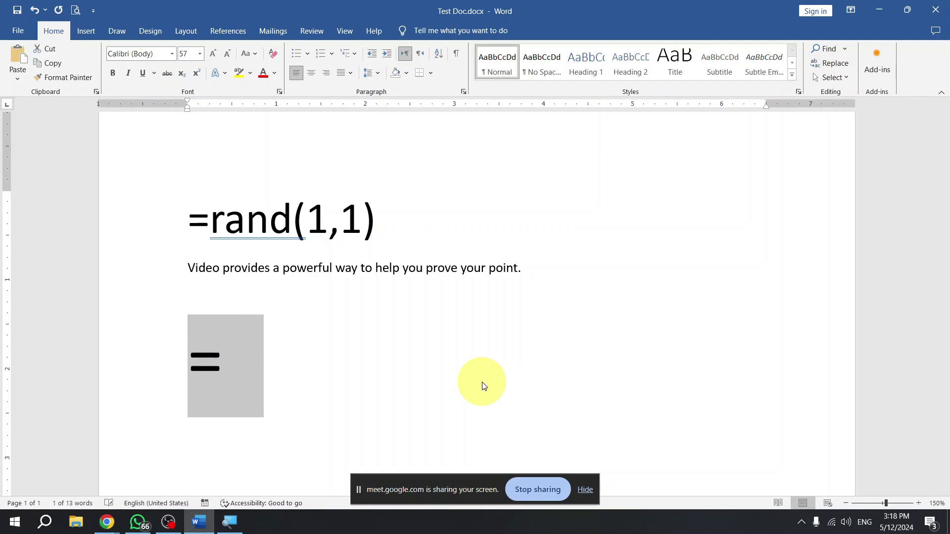
Complete the large formula after the equals sign so that it reads =rand(5,5).
key("Down")
type("r")
key("Up")
key("End")
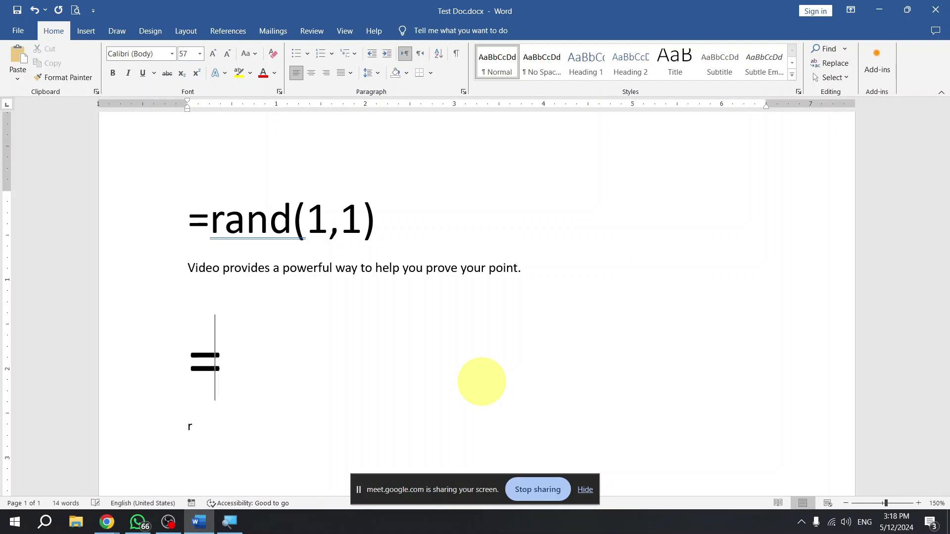
type("rand")
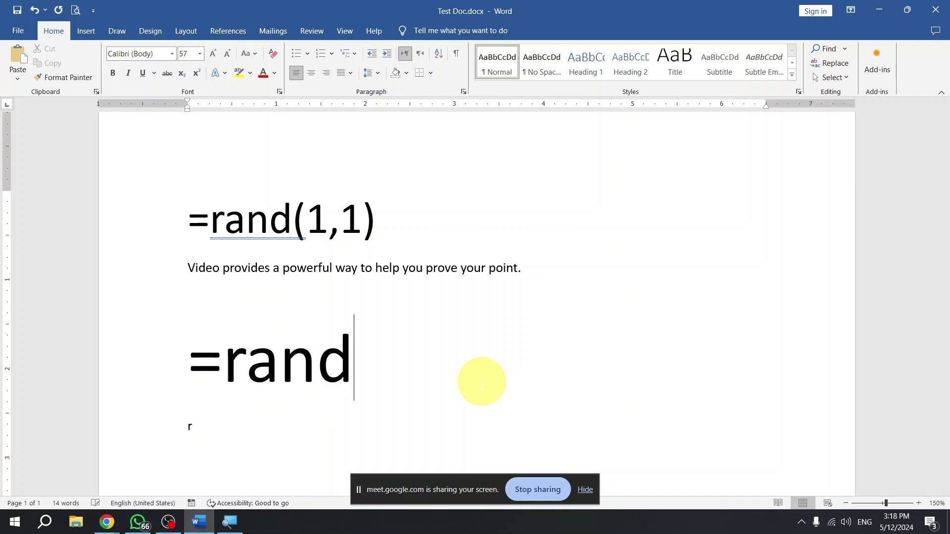
type("(5,5)")
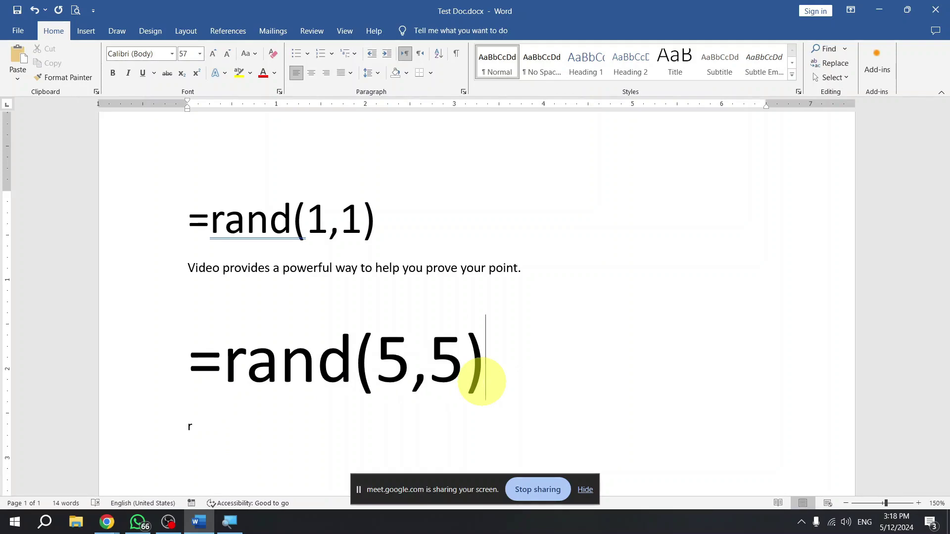
Highlight the 5,5 arguments of the large formula and run it to generate five paragraphs of five sentences.
key("Left")
key("shift+Left")
key("shift+Left")
key("shift+Left")
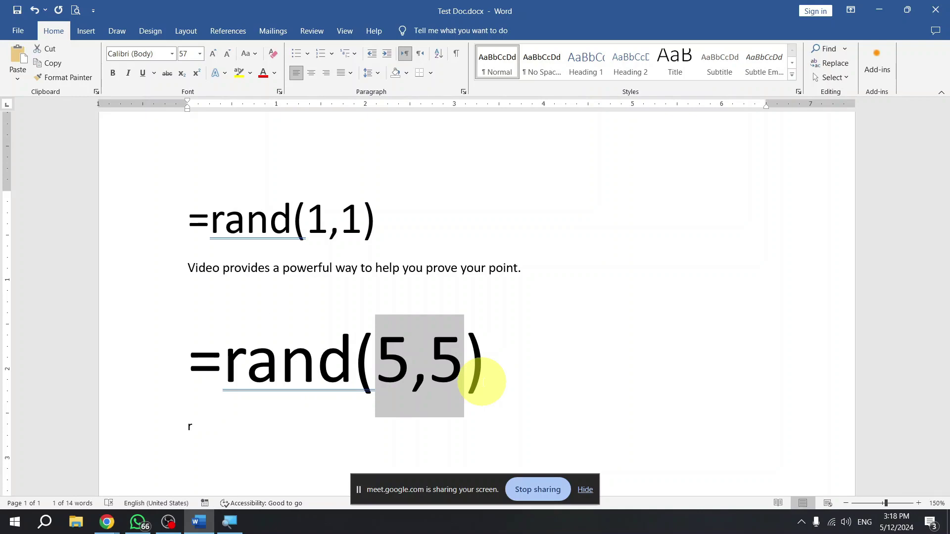
left_click(483, 382)
key("Return")
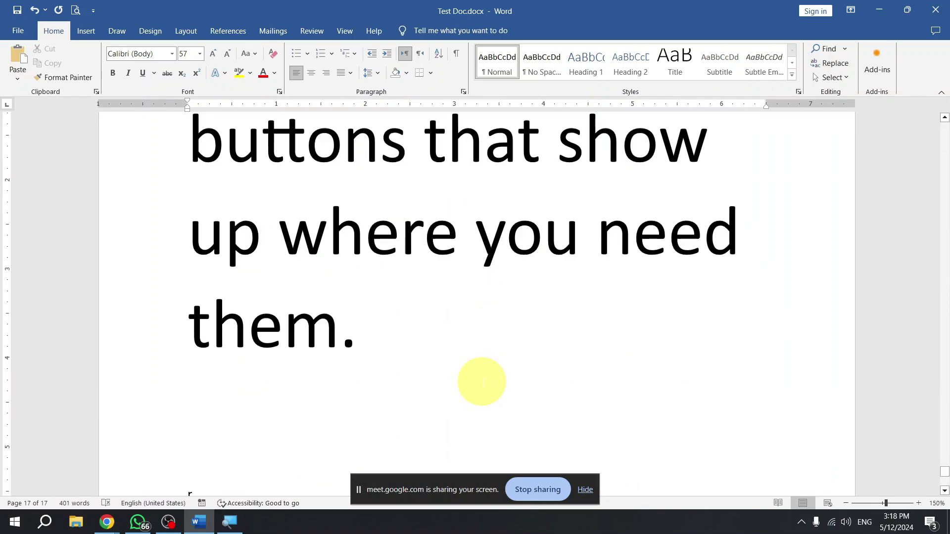
Set the font size of the last generated paragraph to 11 pt and highlight that paragraph.
key("shift+Up")
key("shift+Up")
key("shift+Up")
key("shift+Up")
key("shift+Up")
key("shift+Up")
key("shift+Up")
key("shift+Up")
key("shift+Up")
key("shift+Up")
key("shift+Up")
key("shift+Up")
key("shift+Up")
key("shift+Up")
key("shift+Up")
key("shift+Up")
key("shift+Up")
key("shift+Up")
key("shift+Up")
key("shift+Up")
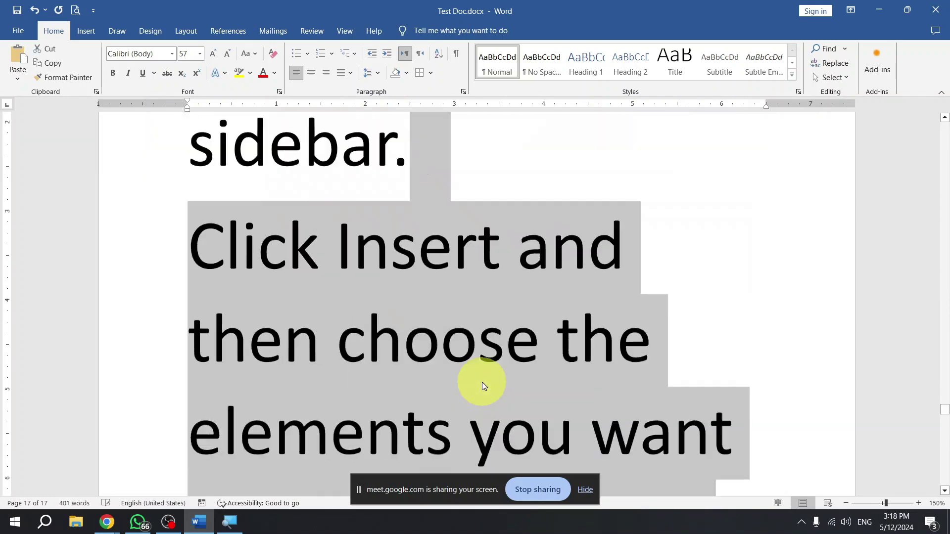
key("alt+h")
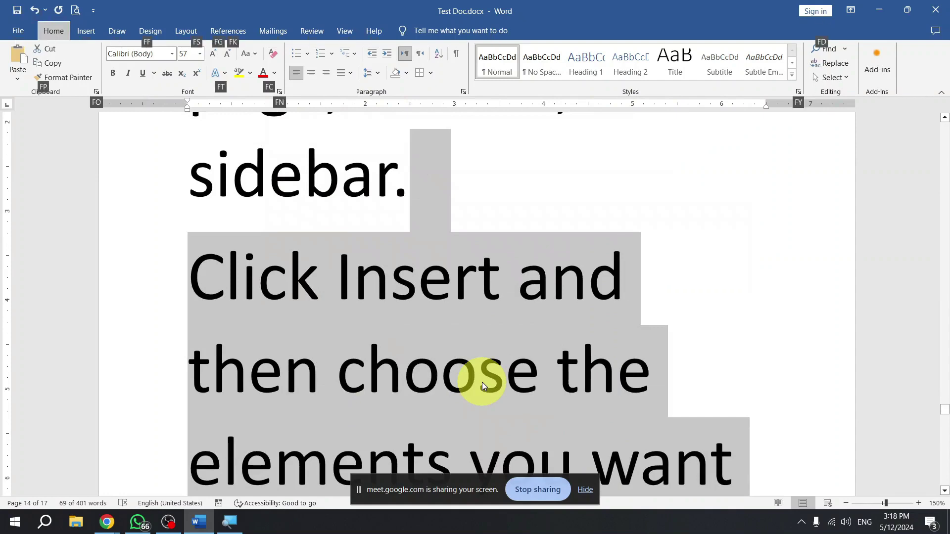
key("f")
key("f")
key("Escape")
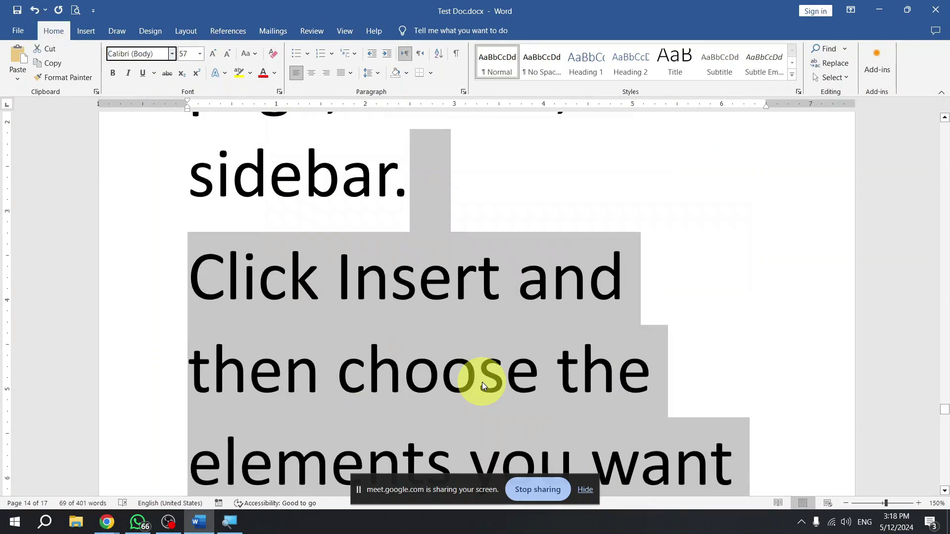
key("alt+h")
type("fs11")
key("Return")
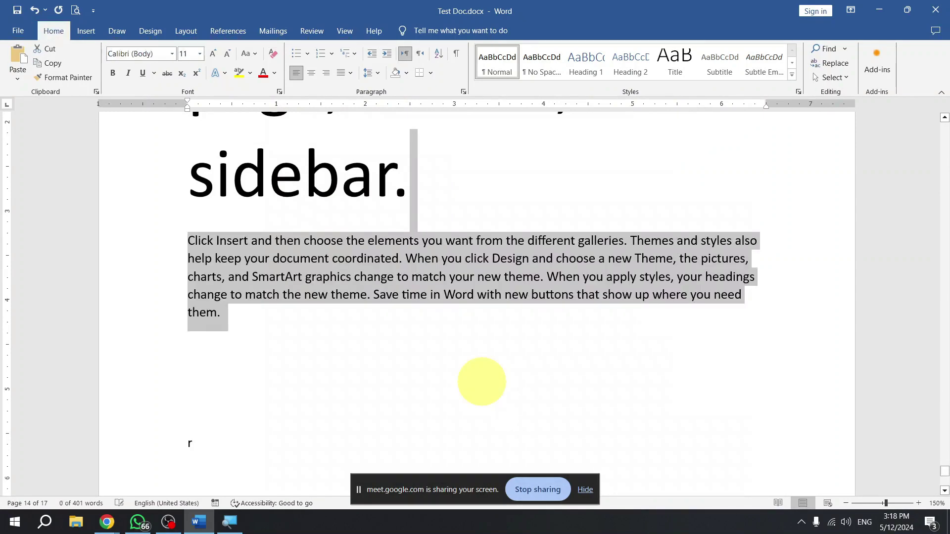
left_click(424, 335)
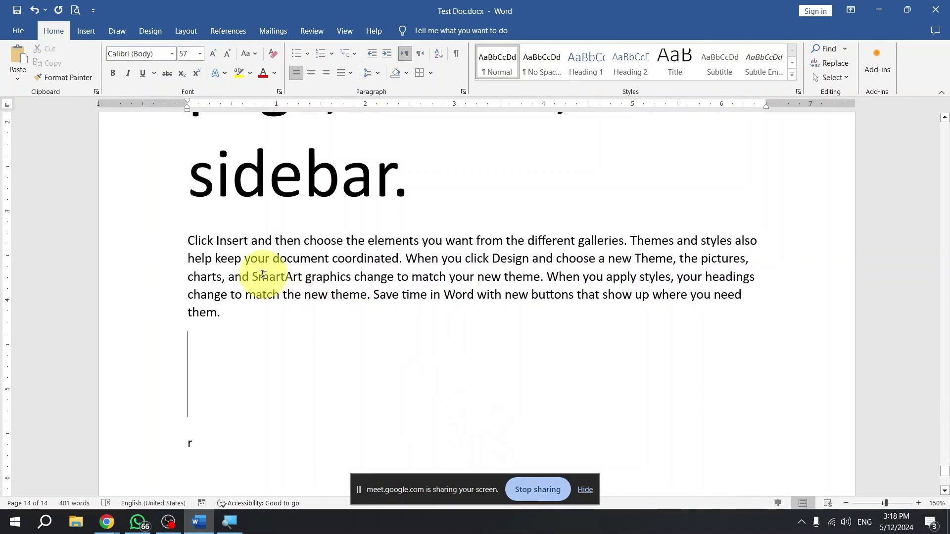
left_click_drag(200, 246, 254, 311)
scroll(292, 338, "up", 8)
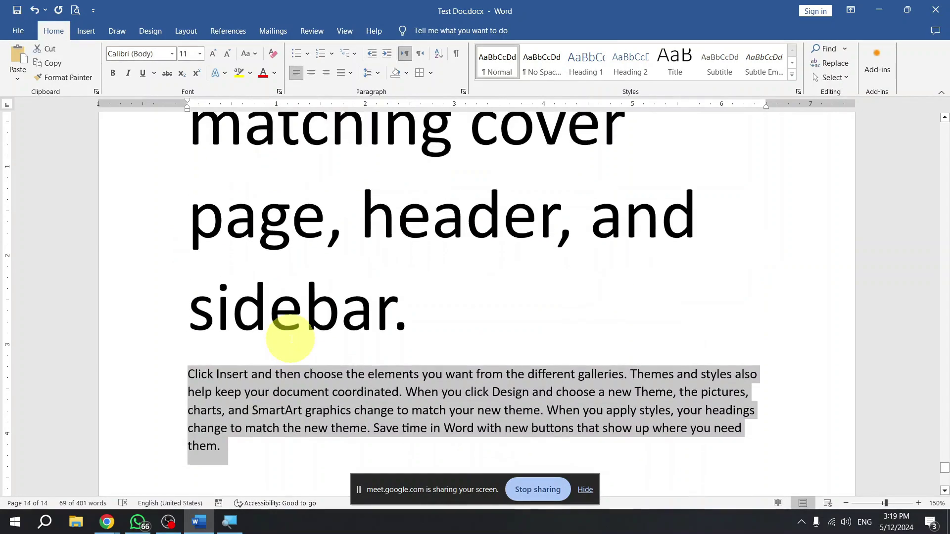
Replace the whole content of the document with the formula =rand(5,5).
key("ctrl+a")
type("=rand(")
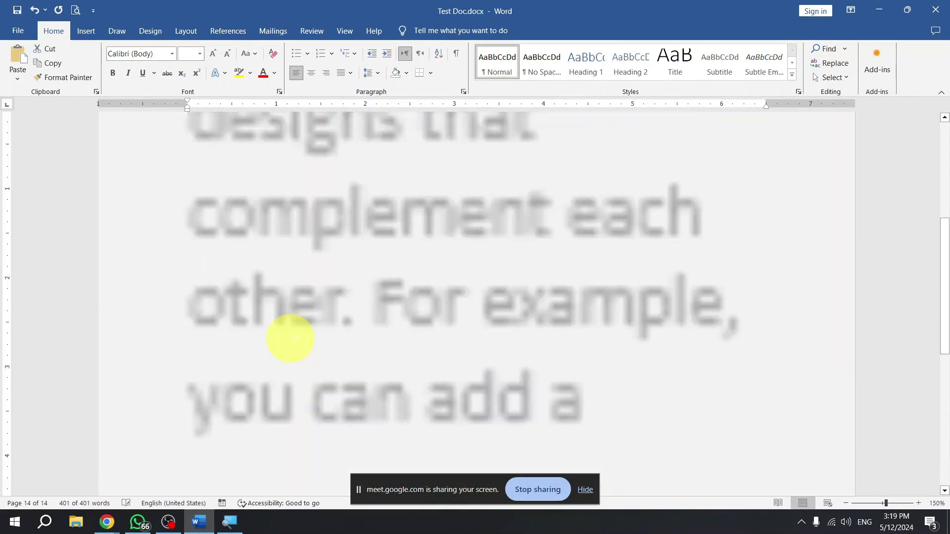
type("55")
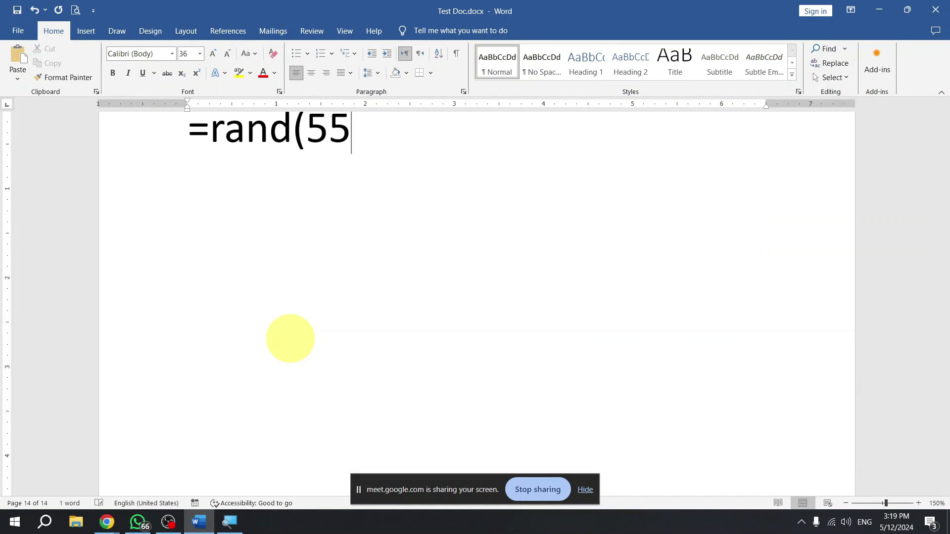
key("BackSpace")
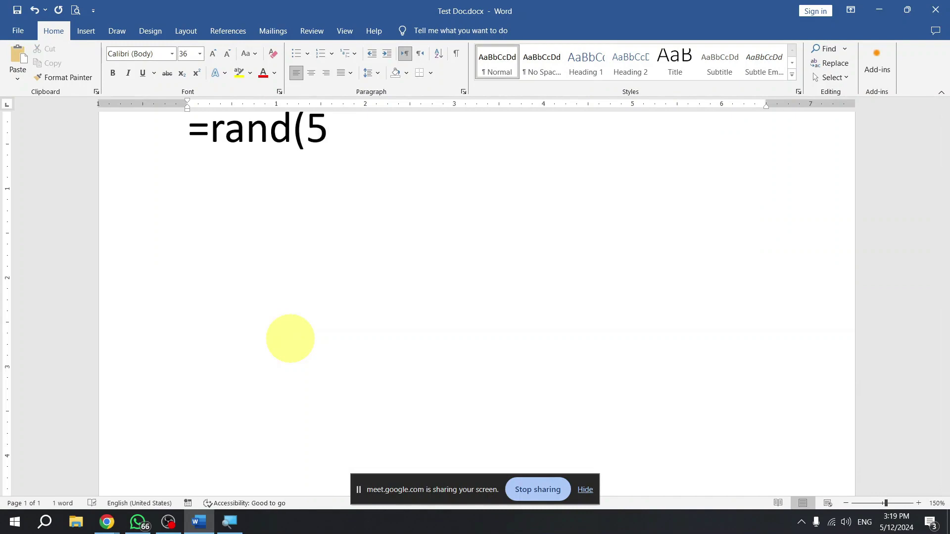
type(",5)")
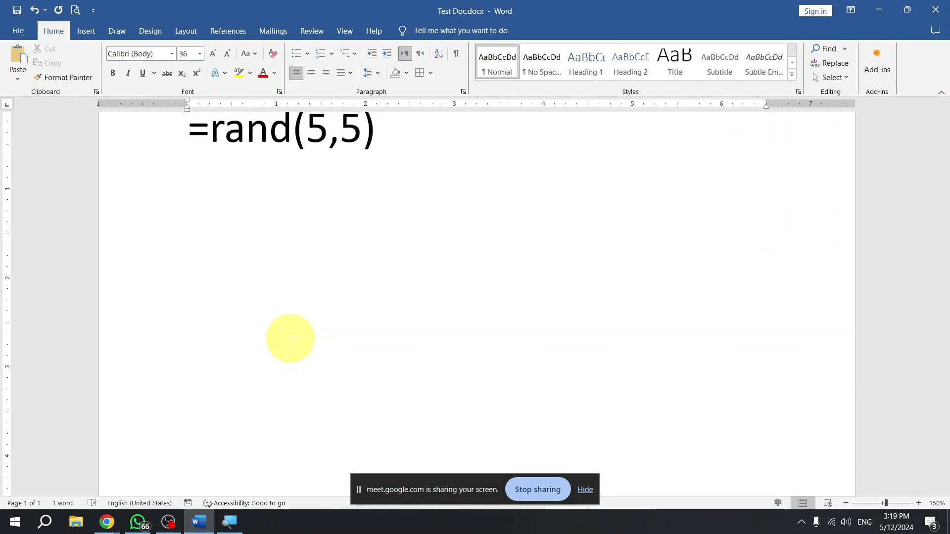
Set the font size of the =rand(5,5) formula to 11 pt.
key("ctrl+a")
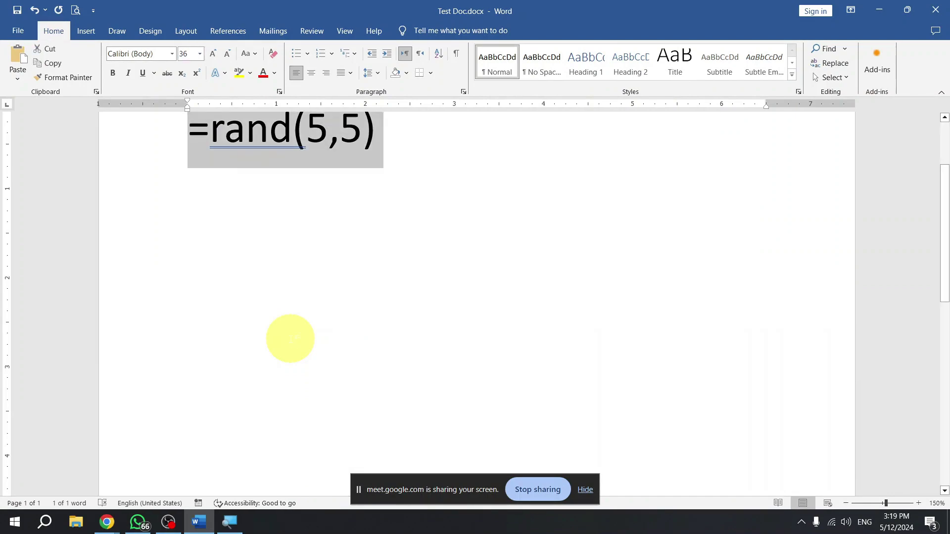
key("ctrl+shift+p")
type("11")
key("Return")
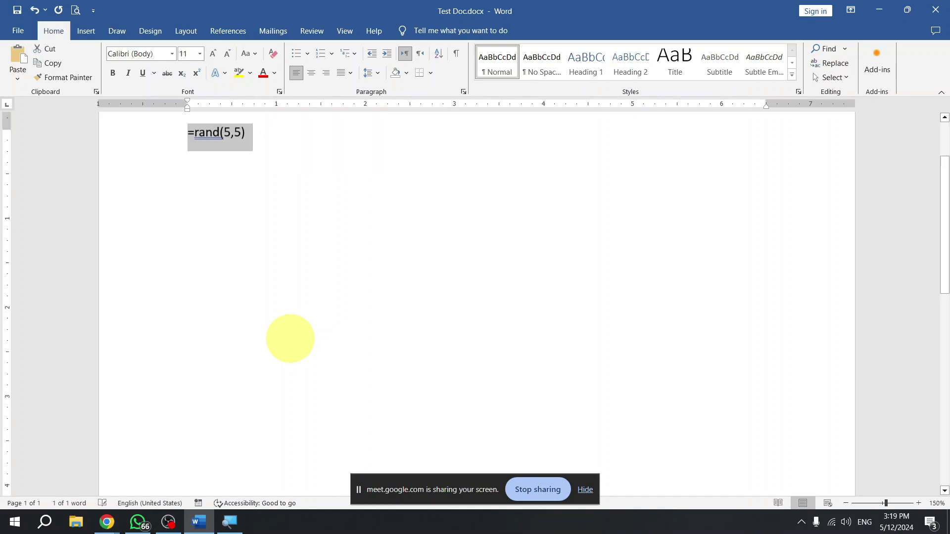
Generate five sample paragraphs of five sentences each from the =rand(5,5) formula.
left_click(290, 339)
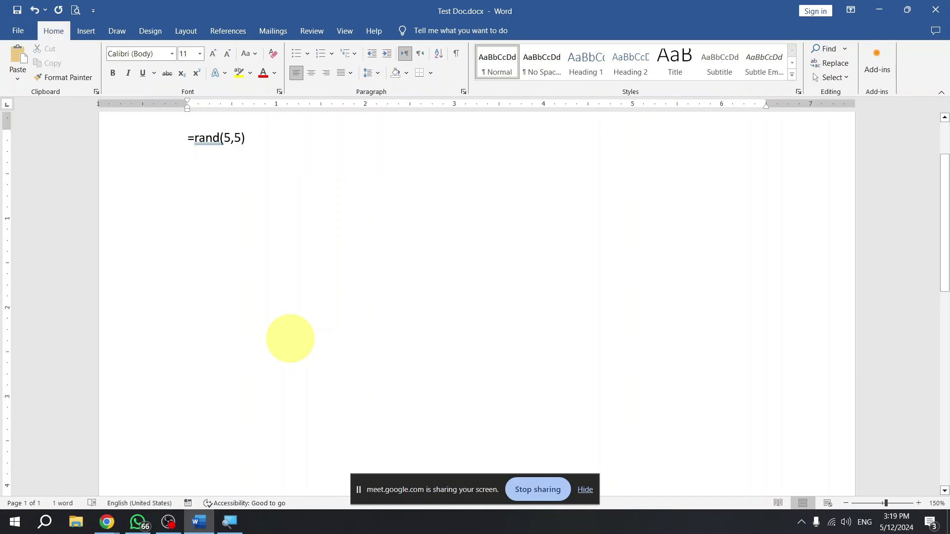
key("Return")
scroll(303, 255, "up", 5)
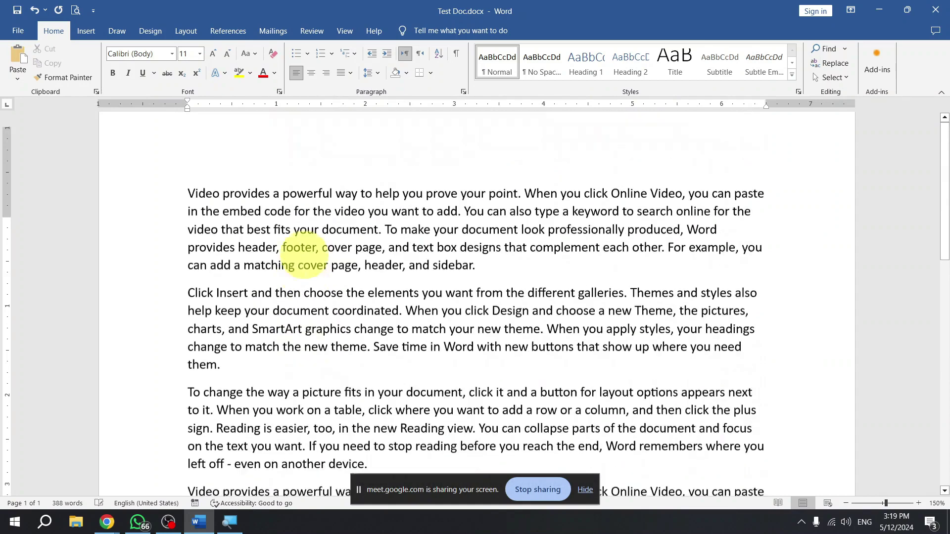
scroll(305, 254, "up", 1)
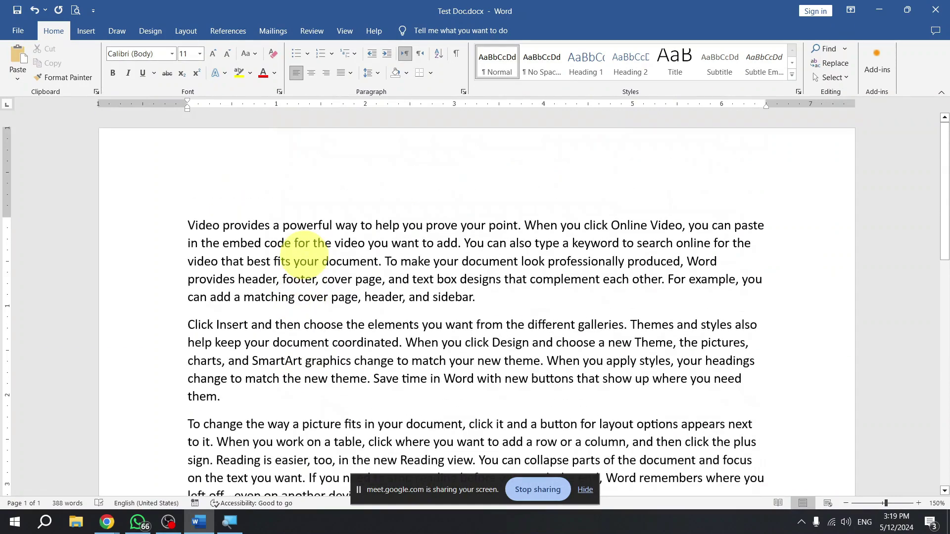
Highlight the generated paragraphs one after another, then the first alone, to examine the paragraph and sentence structure.
triple_click(305, 260)
key("Left")
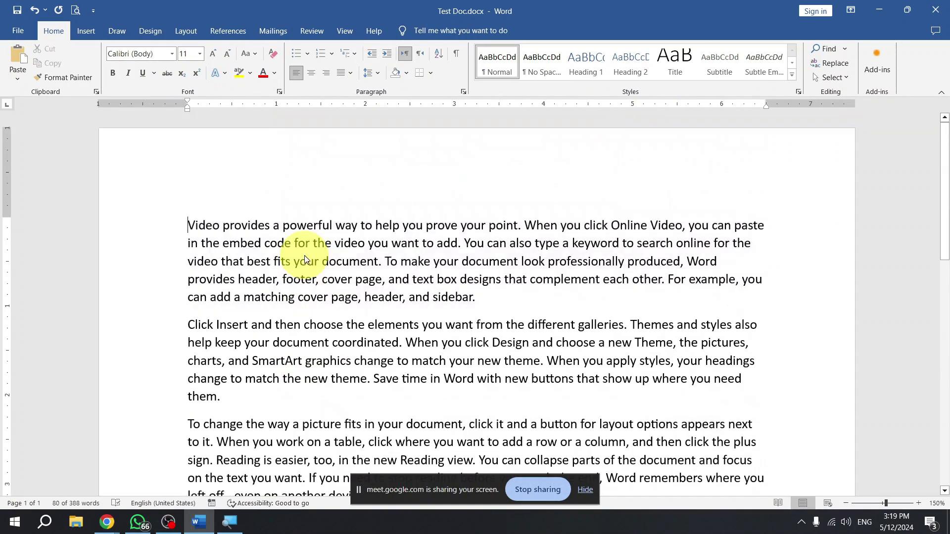
triple_click(304, 256)
key("ctrl+shift+Down")
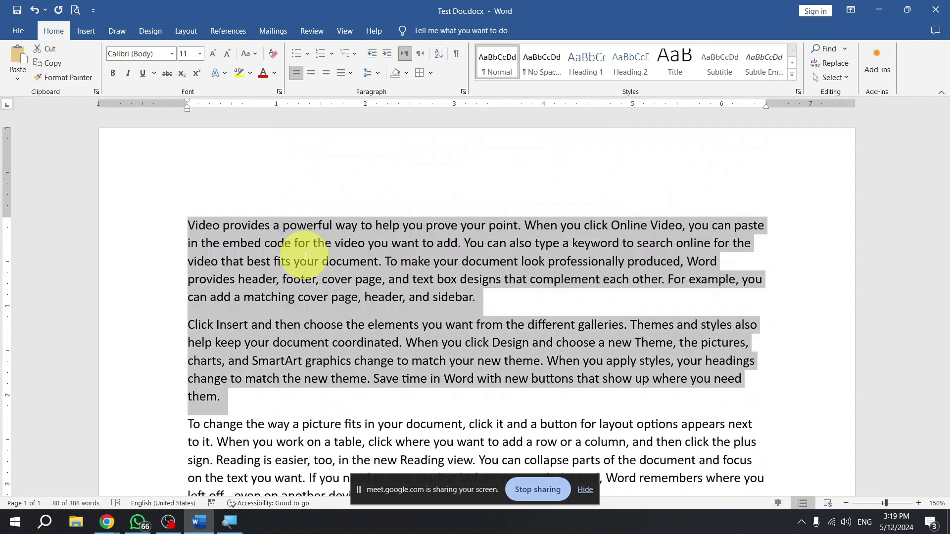
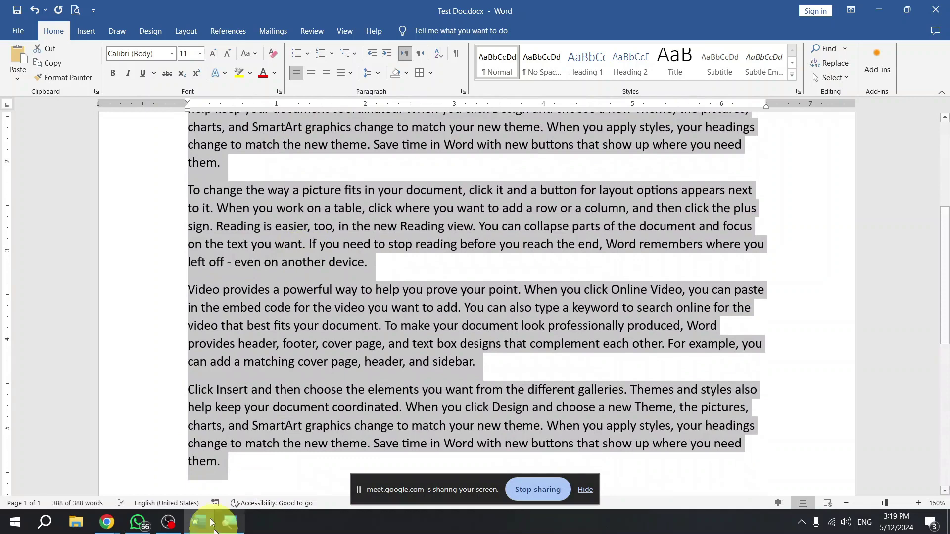
scroll(251, 346, "up", 5)
left_click(188, 261)
left_click_drag(150, 232, 153, 295)
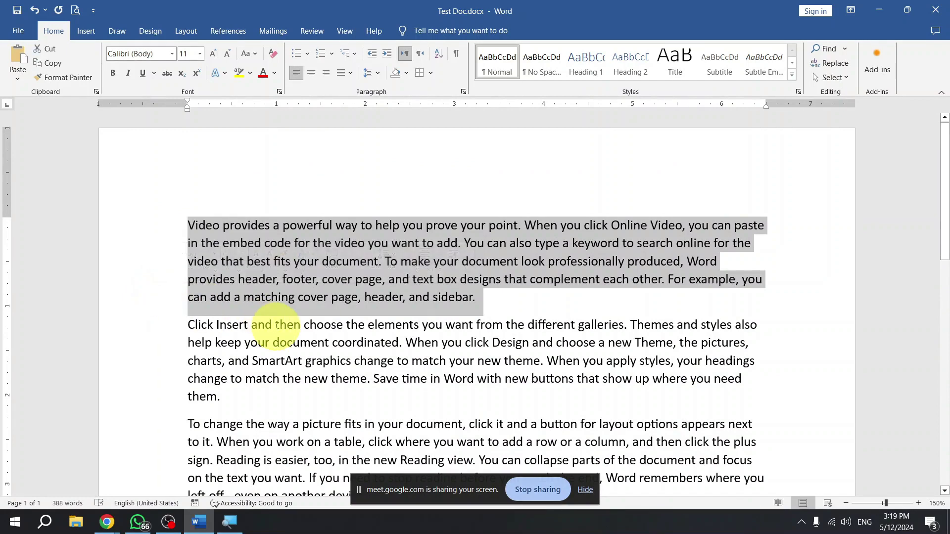
Insert an empty line above the first generated paragraph and place the cursor in it.
left_click(276, 324)
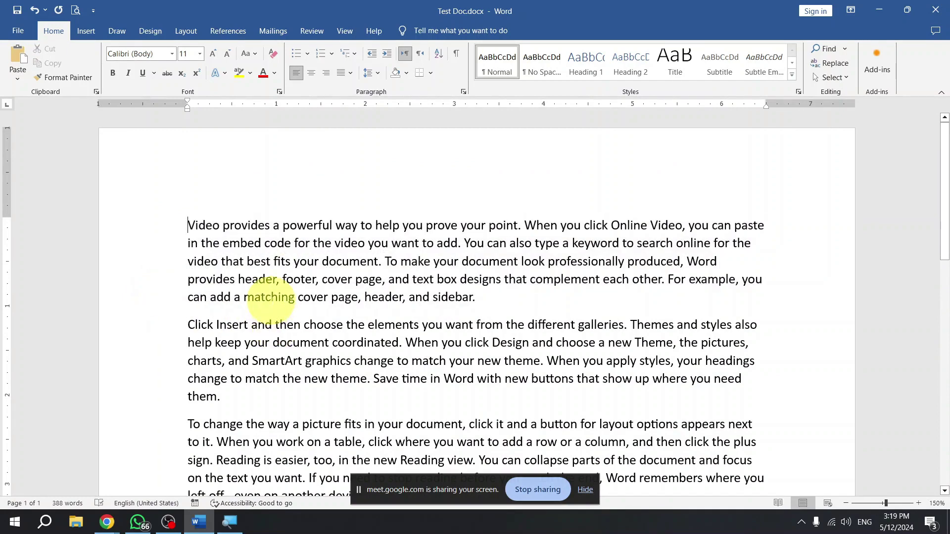
key("Return")
key("Up")
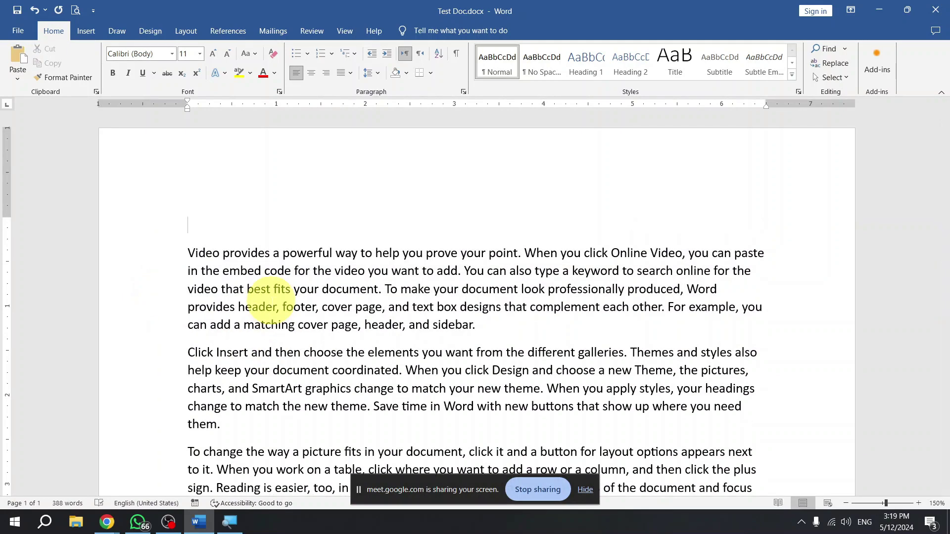
Enter the formula =rand() in the empty first line and enlarge the text of the whole document to 32 pt.
type("=")
key("ctrl+a")
key("ctrl+bracketright")
key("ctrl+bracketright")
key("ctrl+bracketright")
key("ctrl+bracketright")
key("ctrl+bracketright")
key("ctrl+bracketright")
key("ctrl+bracketright")
key("ctrl+bracketright")
key("ctrl+bracketright")
key("ctrl+bracketright")
key("ctrl+bracketright")
key("ctrl+bracketright")
key("ctrl+bracketright")
key("ctrl+bracketright")
key("ctrl+bracketright")
key("ctrl+bracketright")
key("ctrl+bracketright")
key("ctrl+bracketright")
key("ctrl+bracketright")
key("ctrl+bracketright")
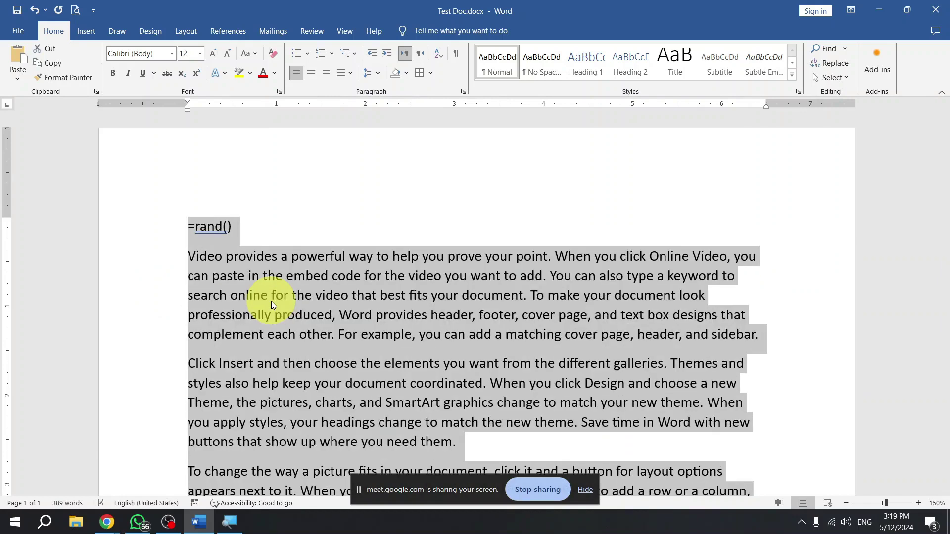
Add the arguments to the formula in the first line so that it reads =rand(5,10).
key("Left")
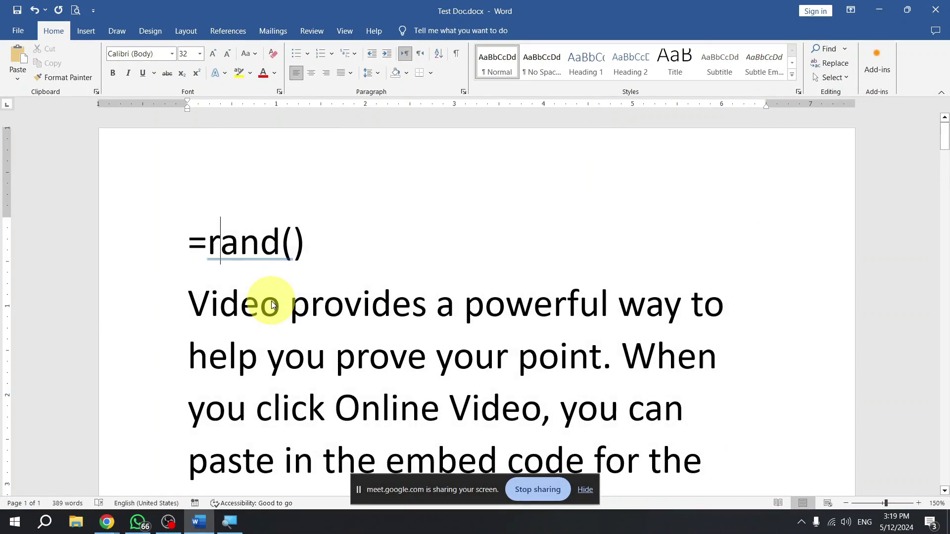
key("Left")
type("5,")
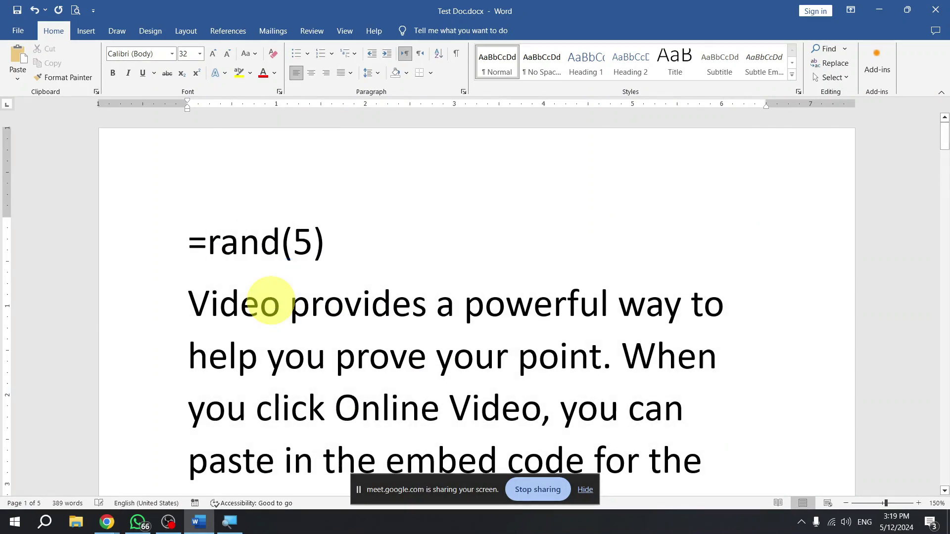
type("10")
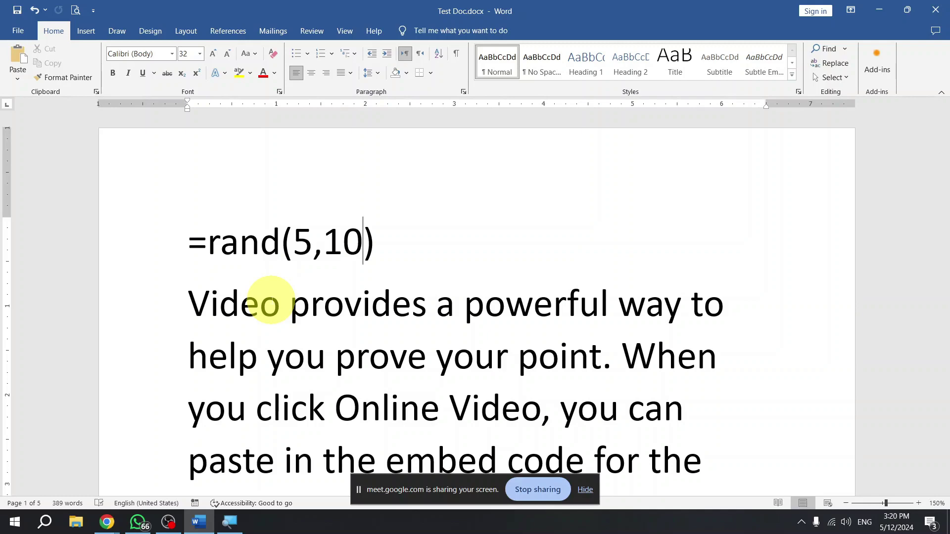
Delete the =rand(5,10) line and set the font size of the whole document to 11 pt.
left_click(279, 247)
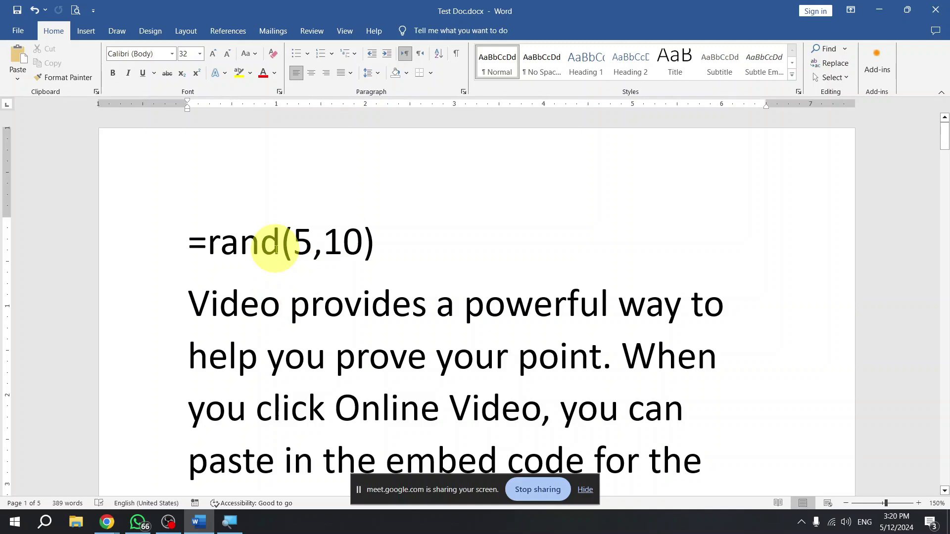
key("shift+Down")
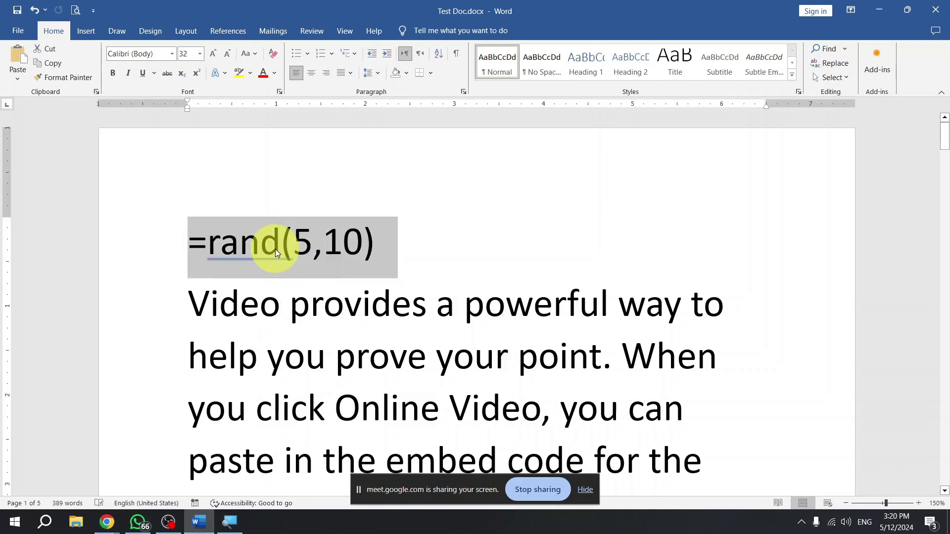
key("Delete")
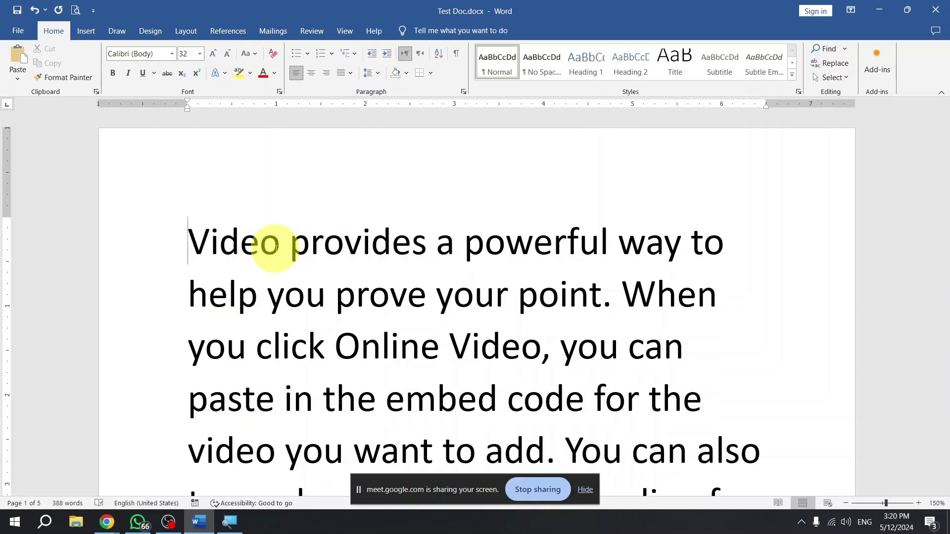
key("ctrl+a")
key("alt+h")
type("fs11")
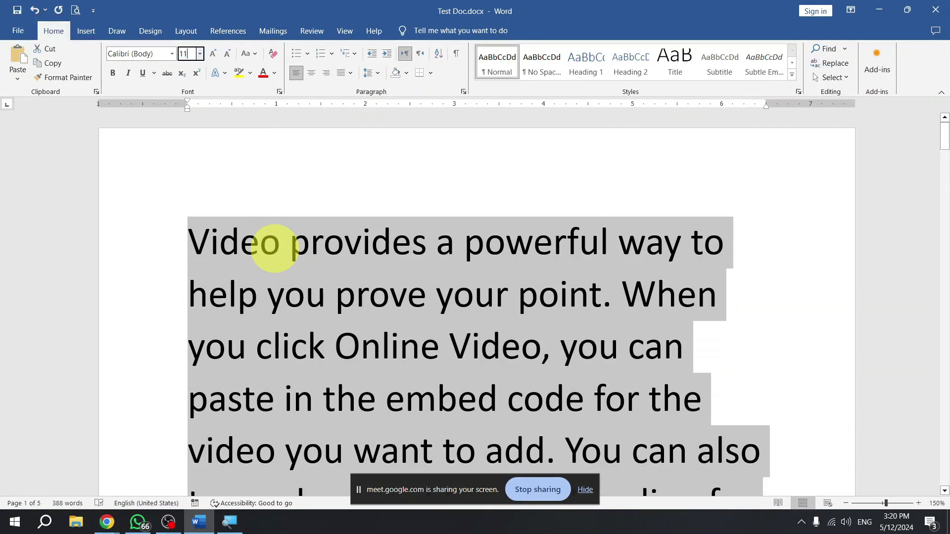
key("Return")
left_click(342, 279)
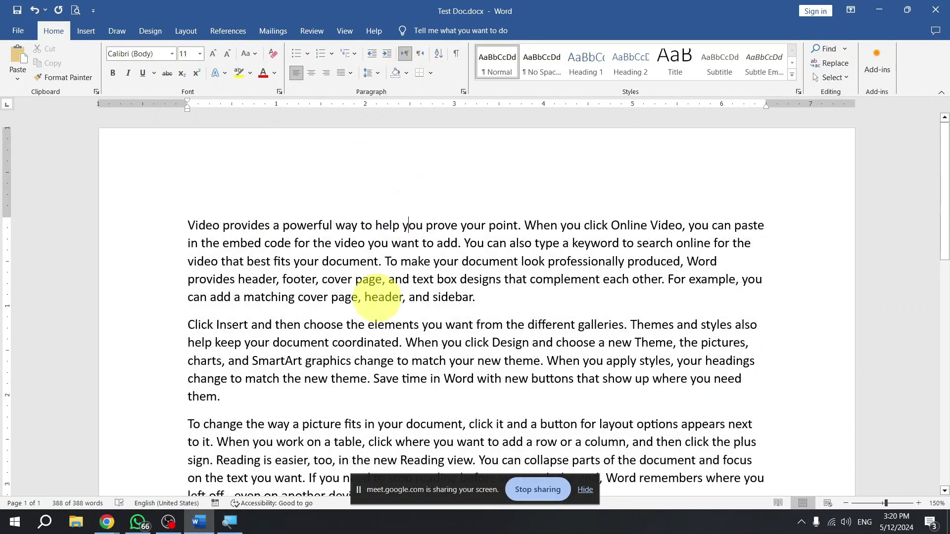
Append a long run of random letters starting with "adff" to the end of the second paragraph and move the screen-sharing bar higher.
scroll(382, 274, "up", 1)
scroll(382, 275, "up", 1)
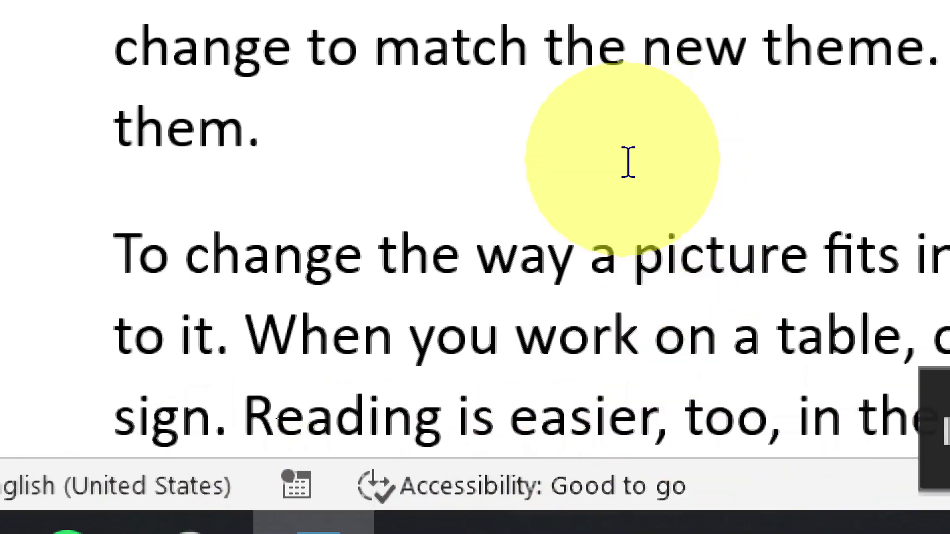
left_click(384, 148)
type("adff")
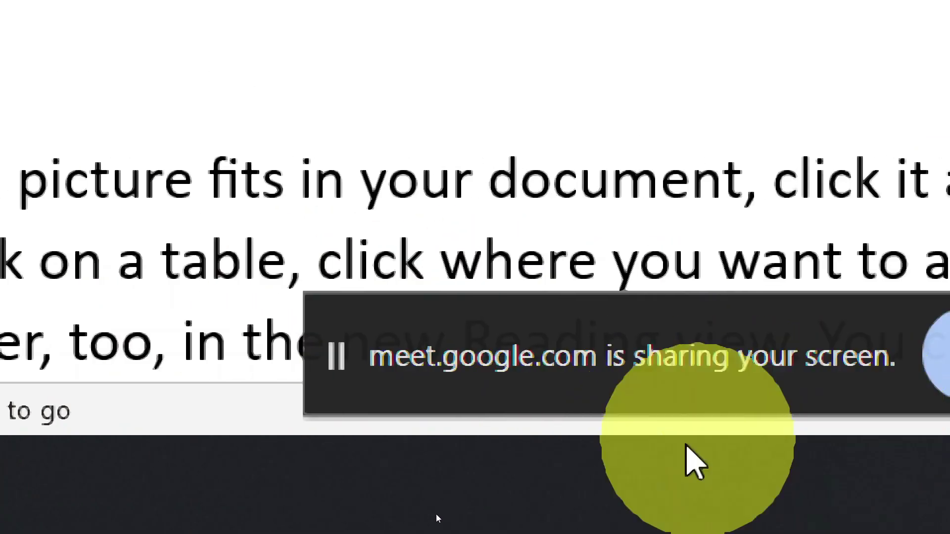
left_click_drag(602, 333, 534, 159)
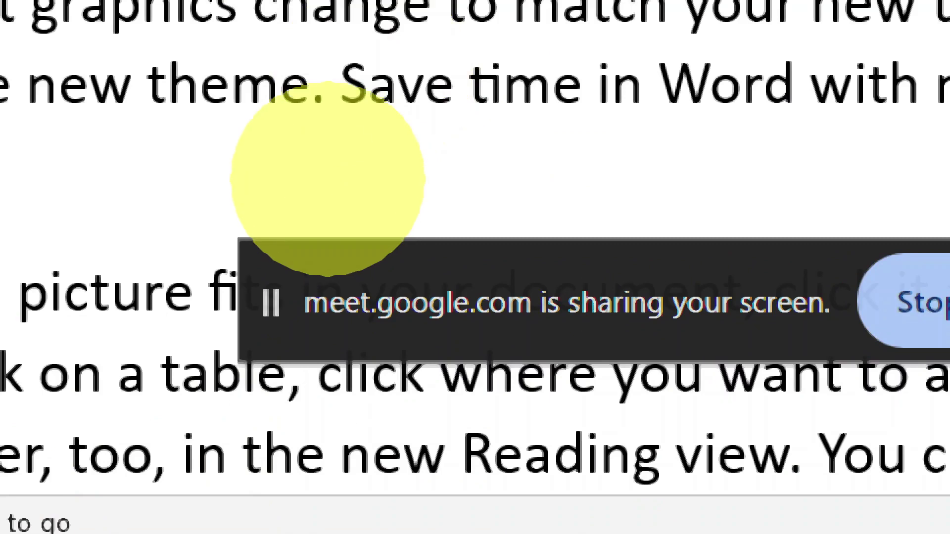
type("dfd")
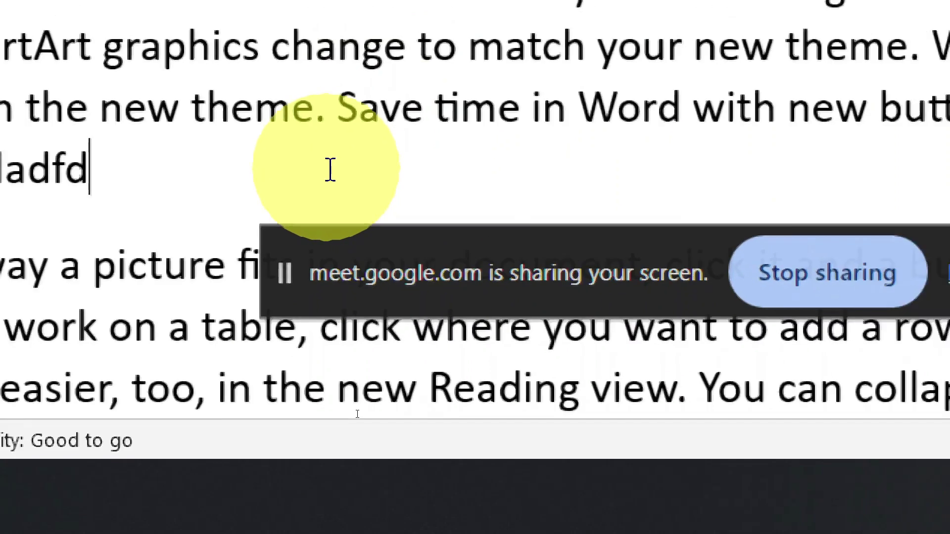
type("fadfd")
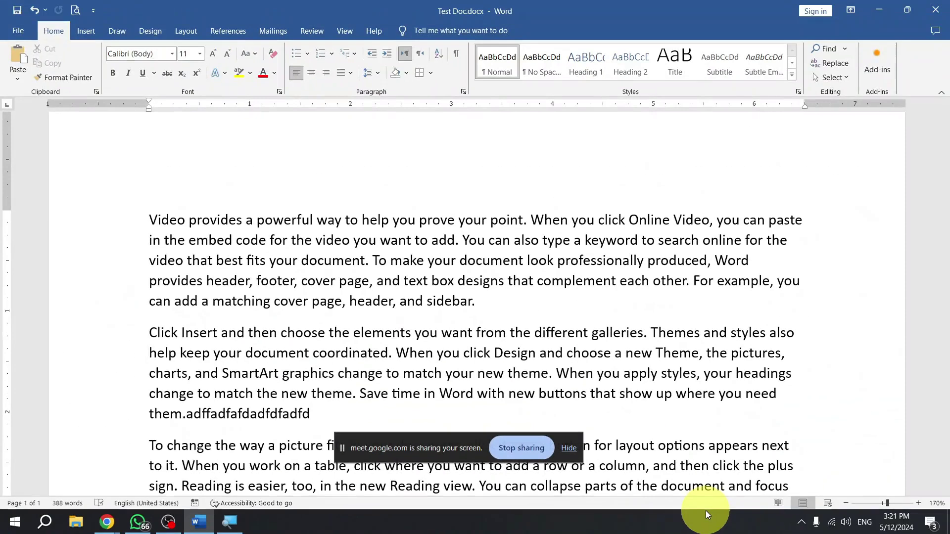
key("super")
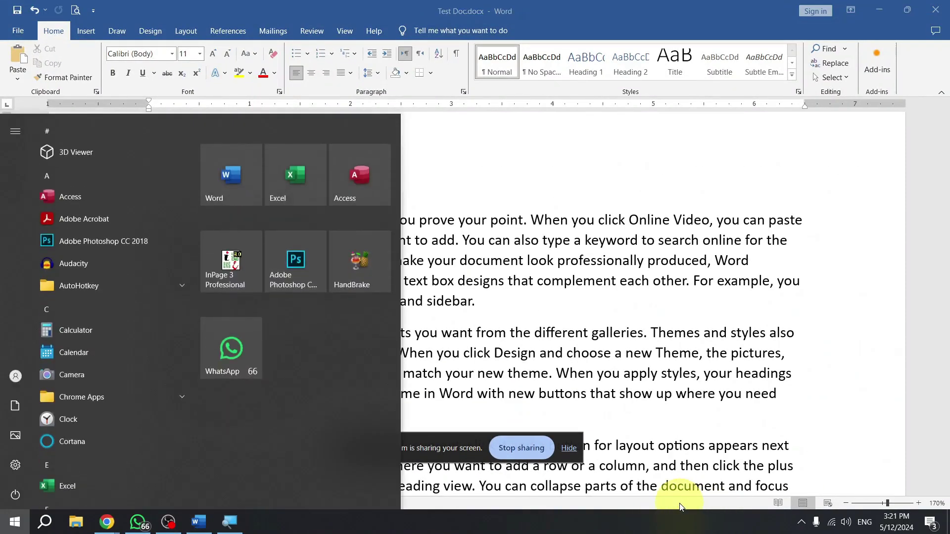
key("super")
type("adfafadsffafadsf")
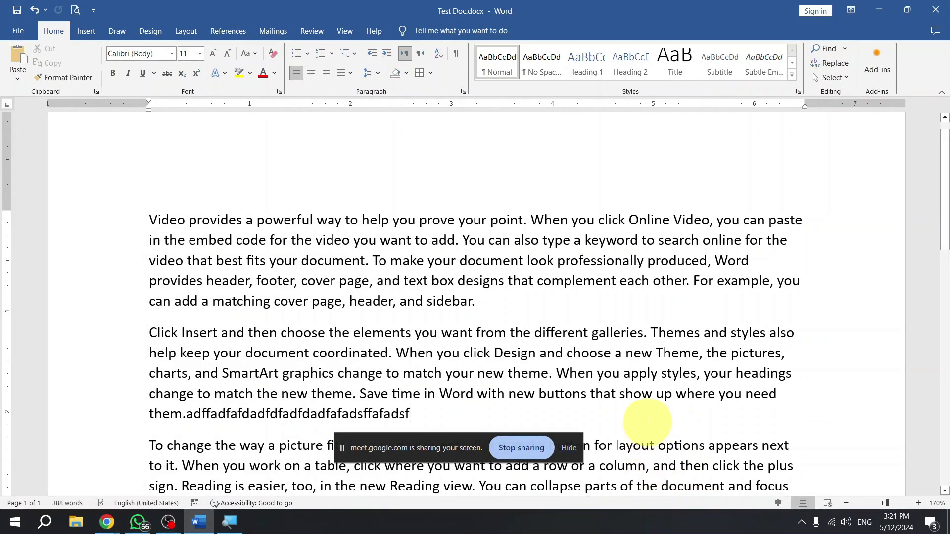
type("asdfdsafdsf")
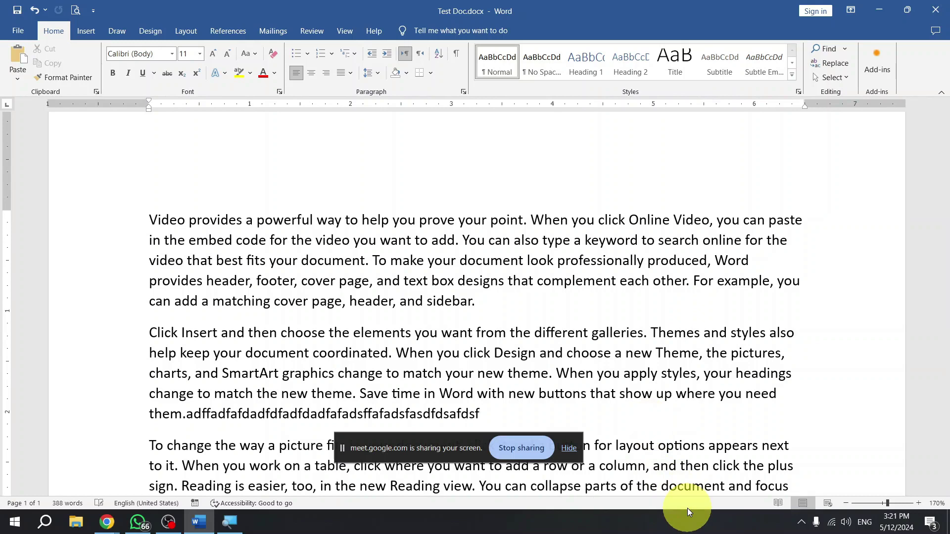
type("asfsadfasdfdf")
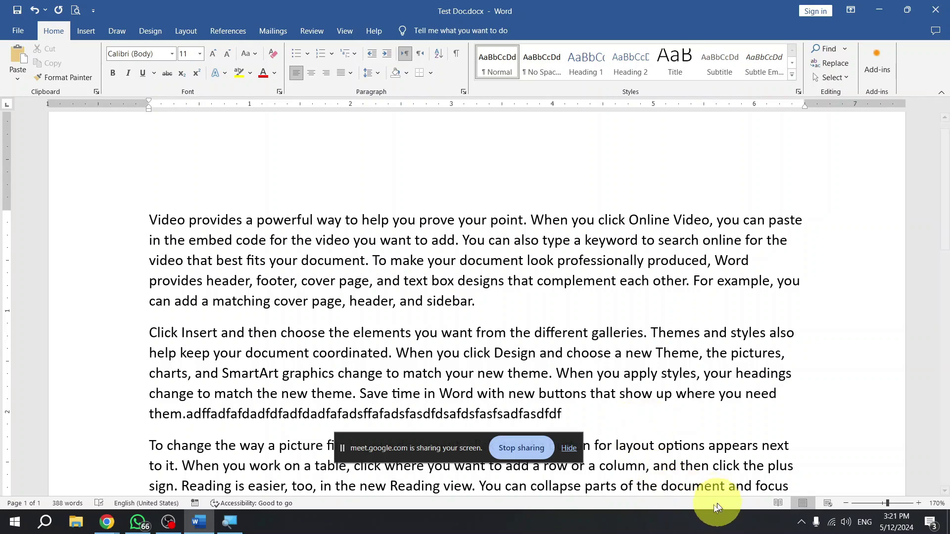
Save the changes to the document.
key("ctrl+s")
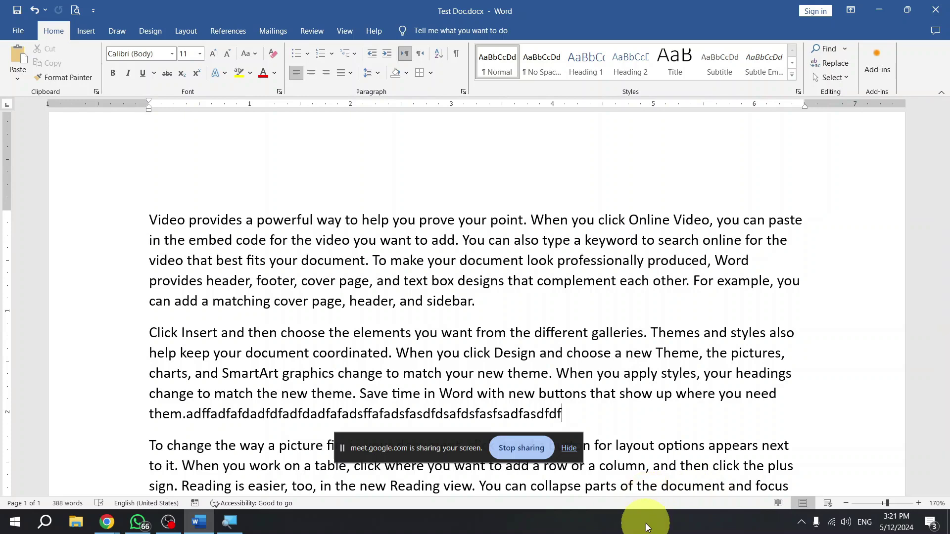
key("super")
left_click(641, 324)
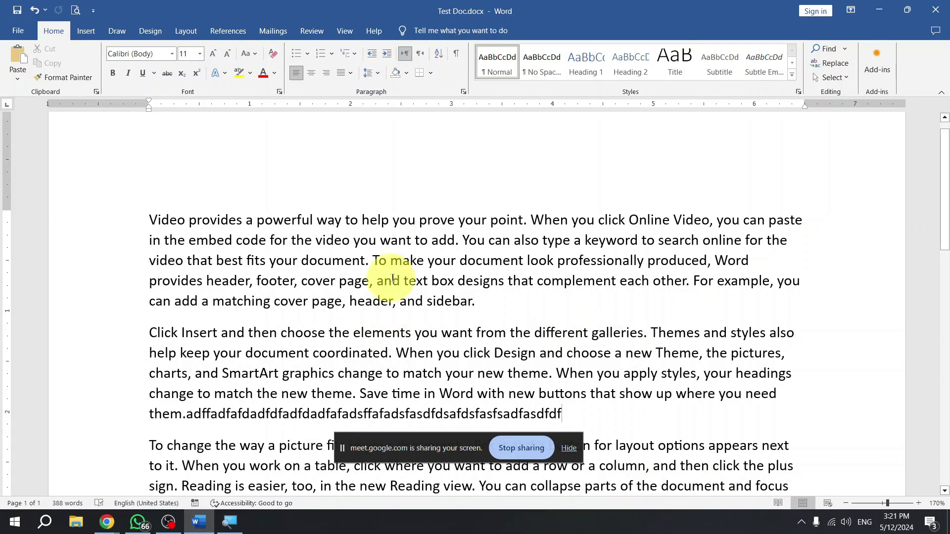
Undo the random letters added to the second paragraph, keep the text at 11 pt, and deselect it.
key("ctrl+z")
key("ctrl+z")
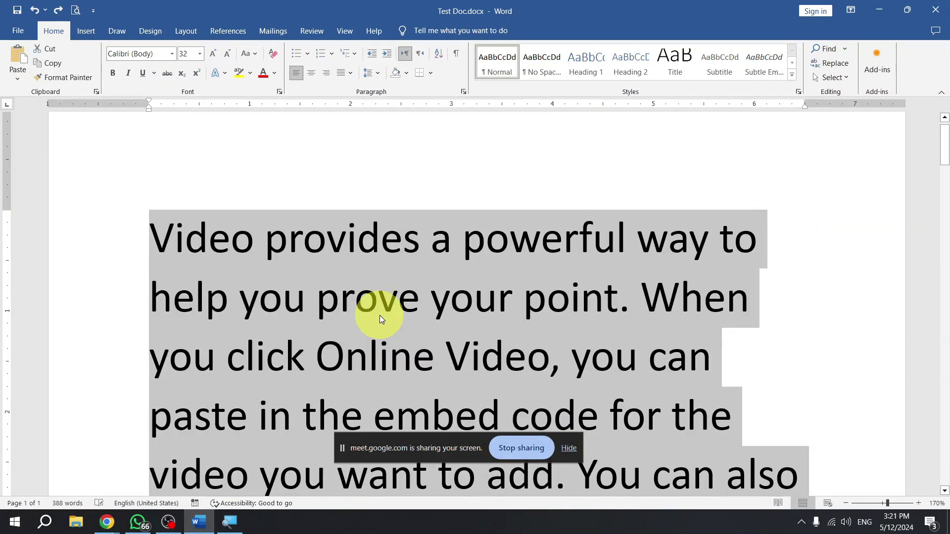
key("ctrl+z")
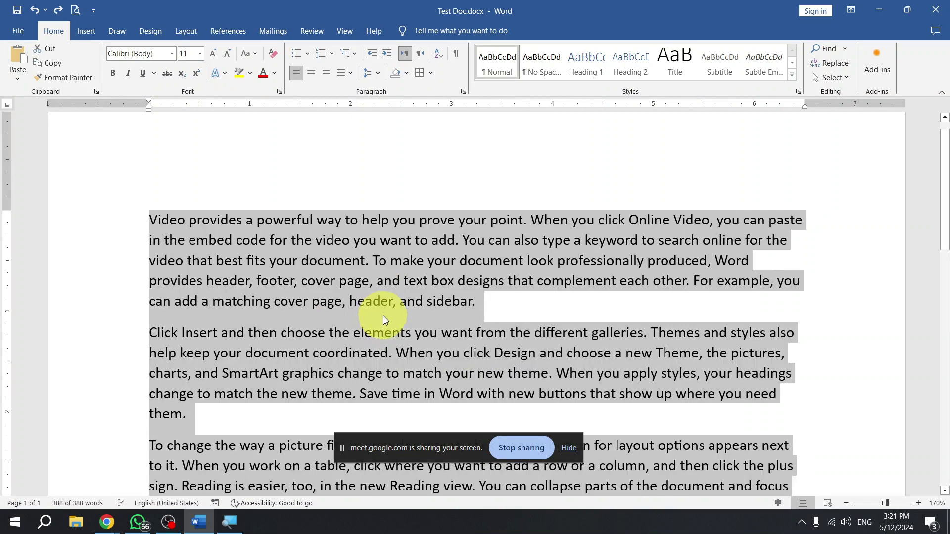
scroll(311, 205, "up", 1)
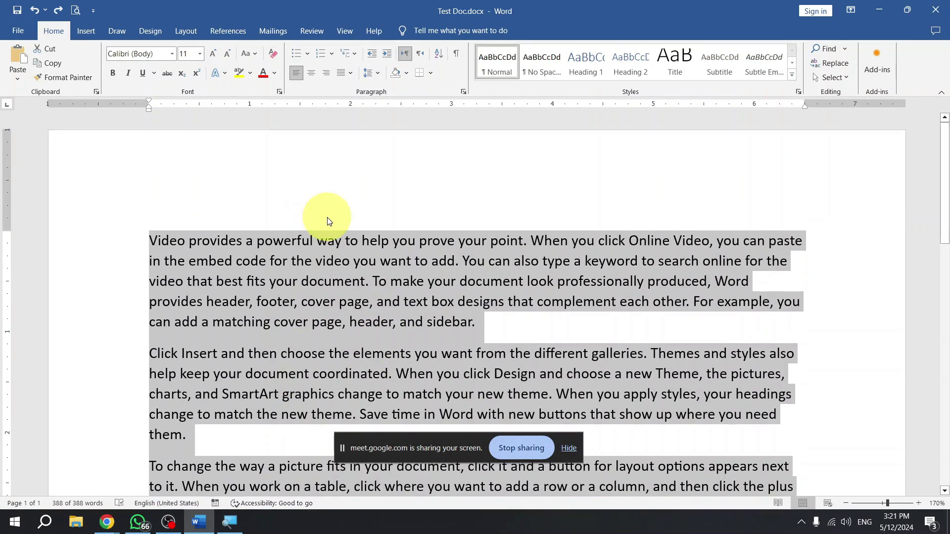
left_click(322, 212)
left_click(237, 240)
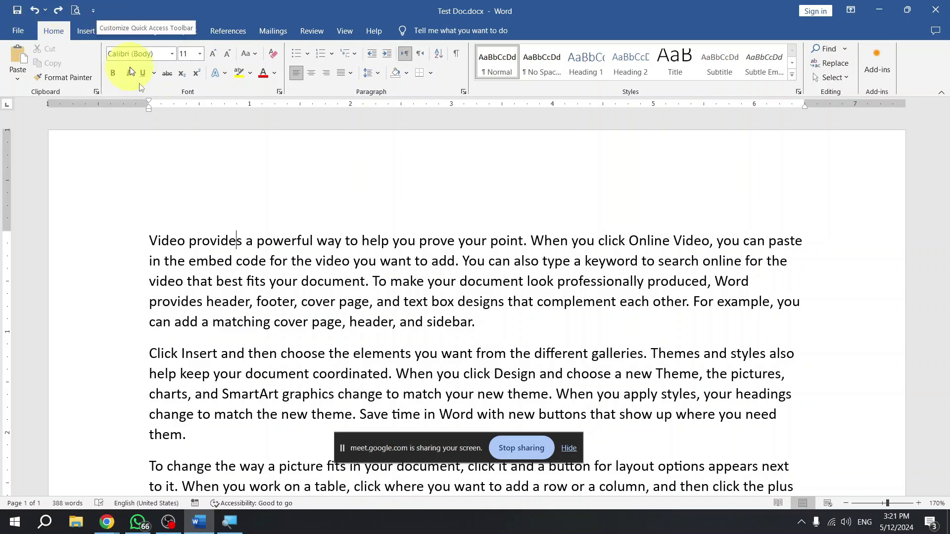
Insert lines above the first paragraph and write "Standard Bard" and "Quick Access Toolbar" on two separate lines.
left_click(206, 213)
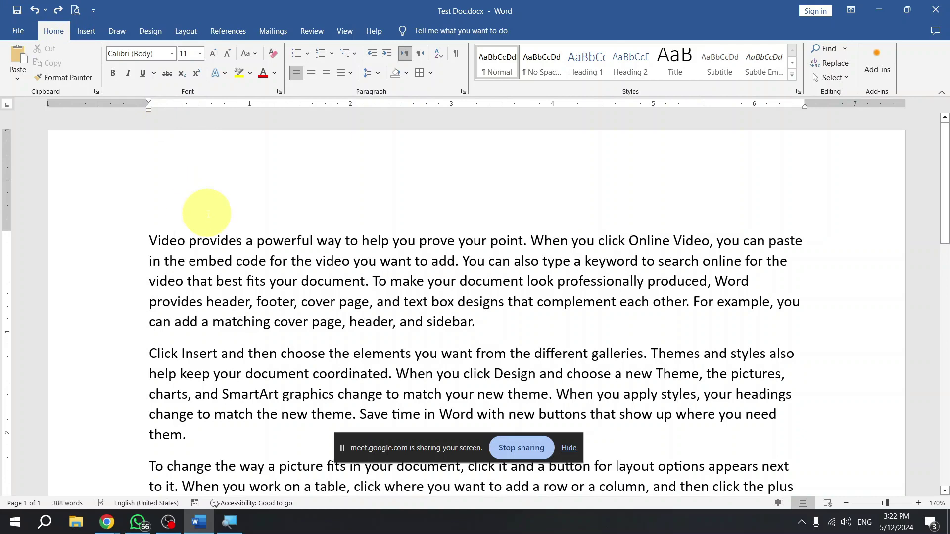
key("Return")
key("Return")
key("Up")
key("Up")
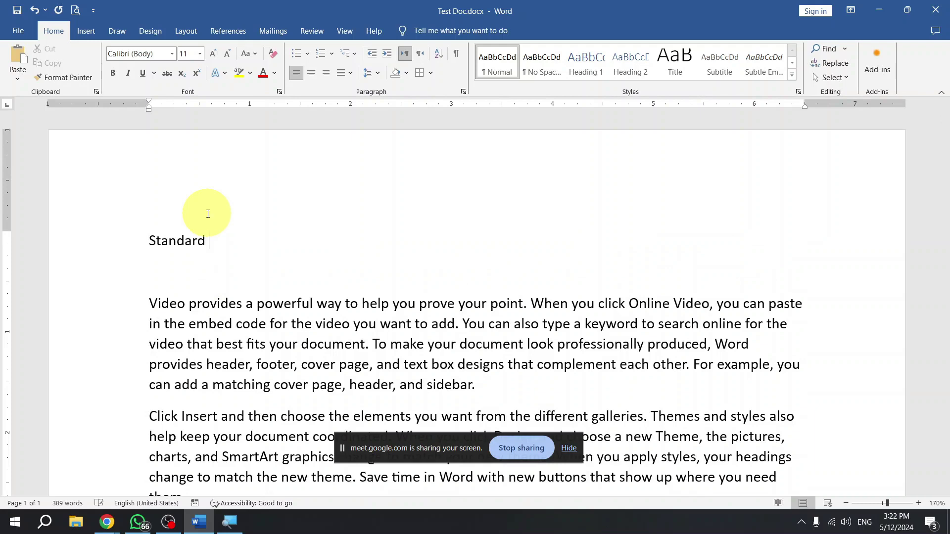
key("Return")
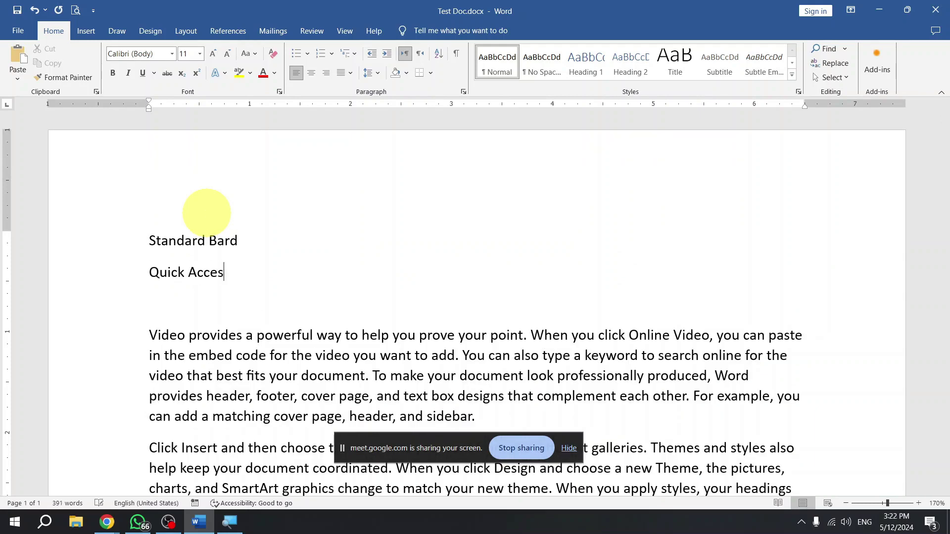
type("Quick Access Gool")
key("BackSpace")
key("BackSpace")
key("BackSpace")
key("BackSpace")
type("T")
Enlarge the "Standard Bard" and "Quick Access Toolbar" lines to 34 pt.
key("shift+Home")
key("shift+Up")
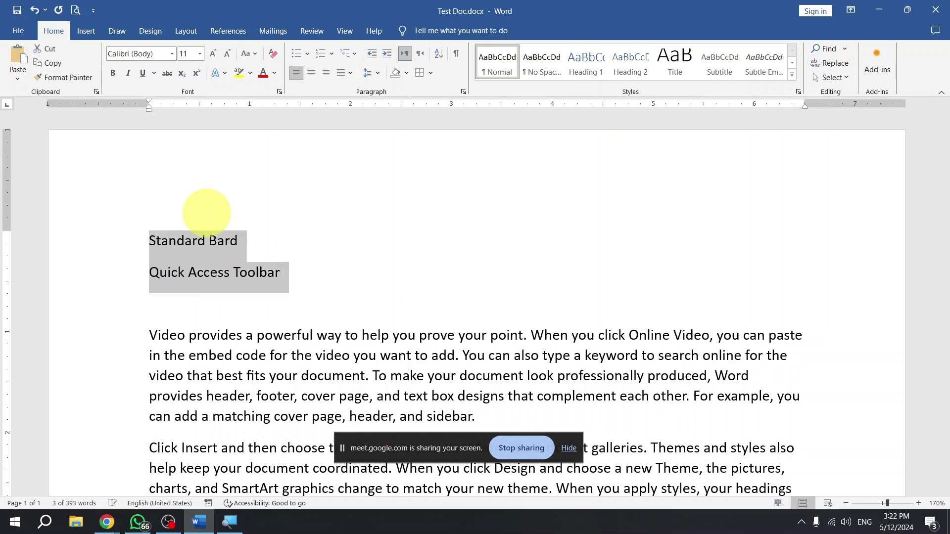
key("ctrl+shift+period")
key("ctrl+shift+period")
key("ctrl+shift+period")
key("ctrl+shift+period")
key("ctrl+shift+period")
key("ctrl+shift+period")
key("ctrl+shift+period")
key("ctrl+shift+period")
key("ctrl+shift+period")
key("ctrl+shift+period")
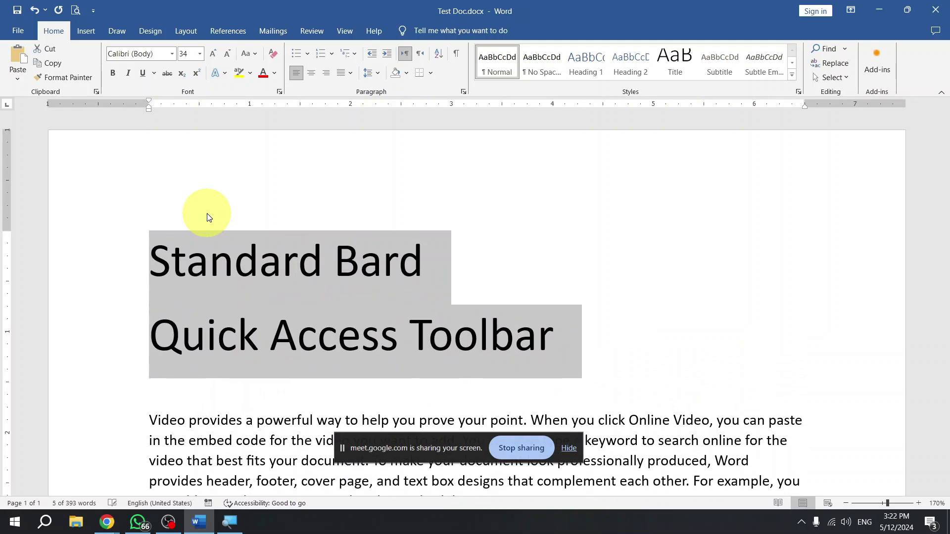
key("Right")
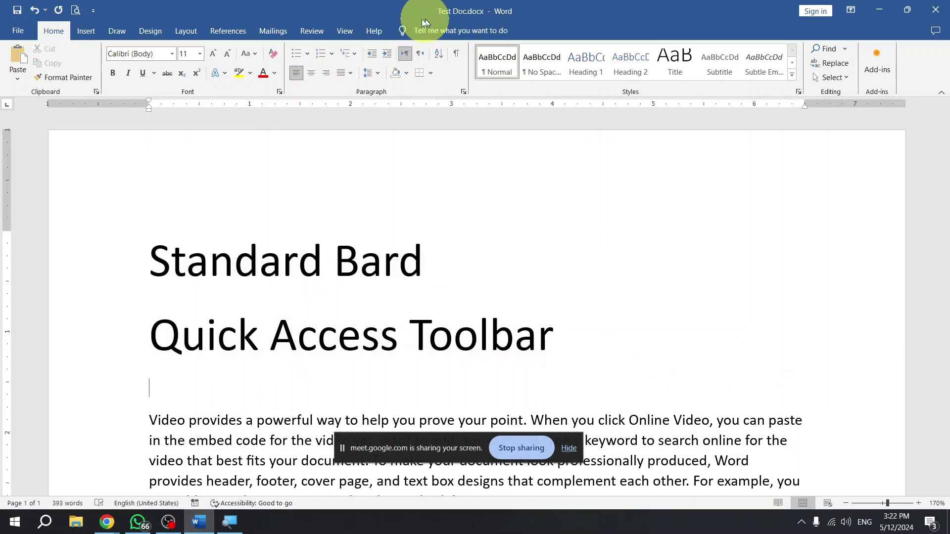
Replace the word "Standard" in the first line with "Title" and remove the extra space after it.
double_click(277, 261)
type("Title")
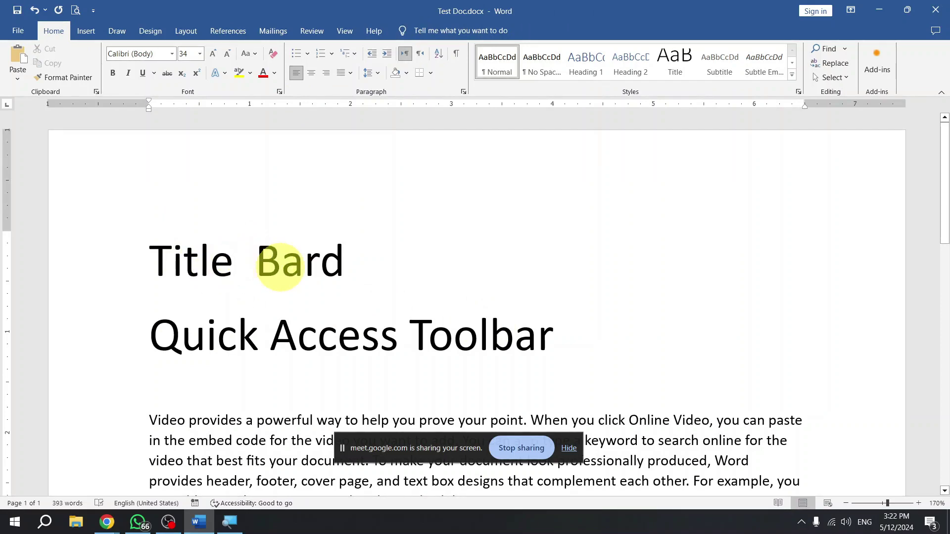
key("Delete")
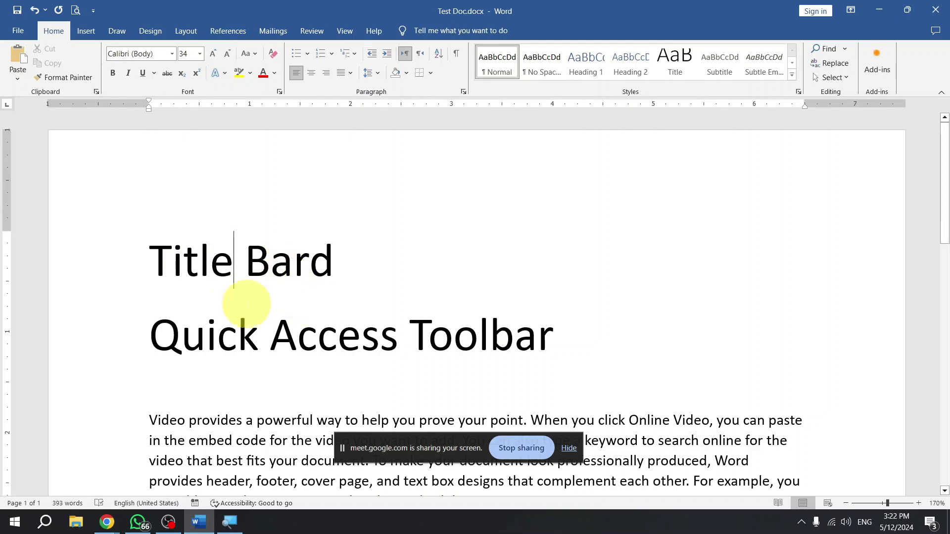
Highlight the "Title Bard" line and the "Quick Access Toolbar" line one after the other to point them out.
left_click(112, 270)
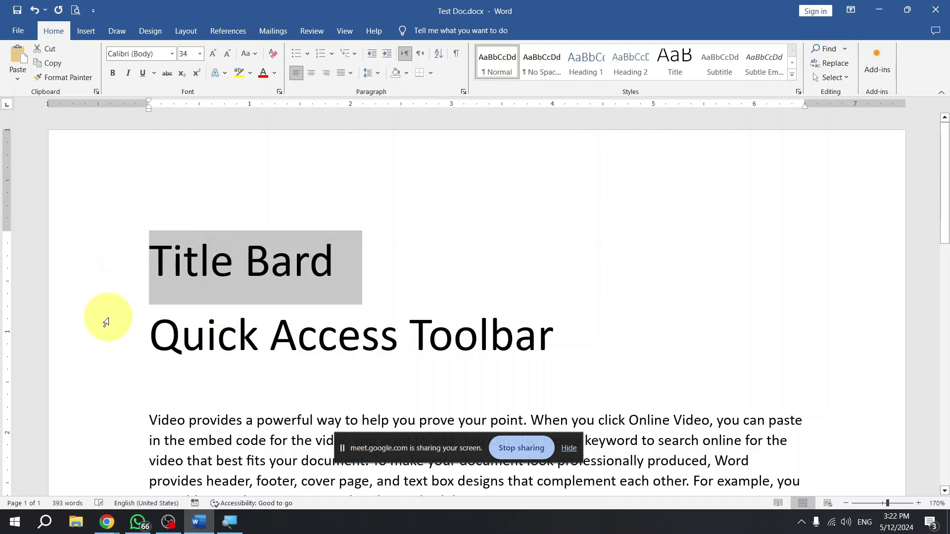
left_click(110, 331)
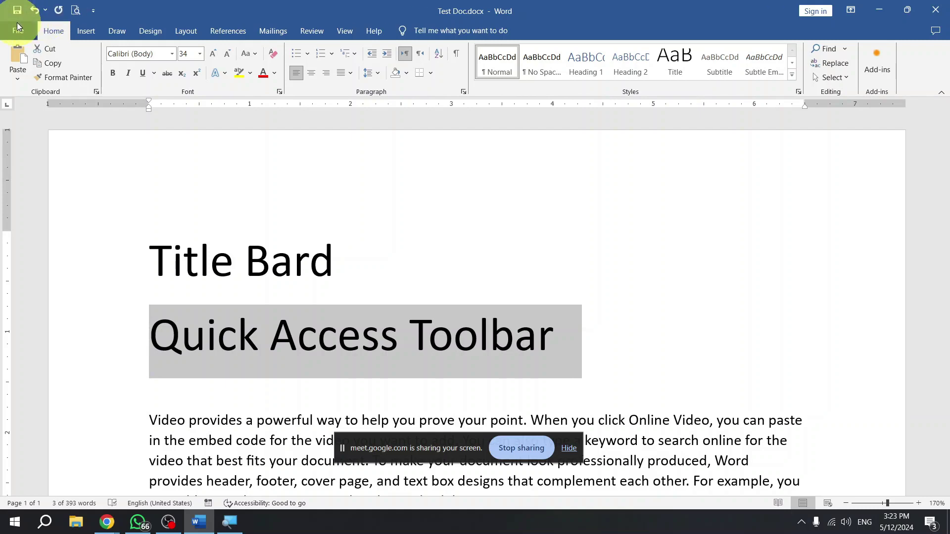
left_click(368, 268)
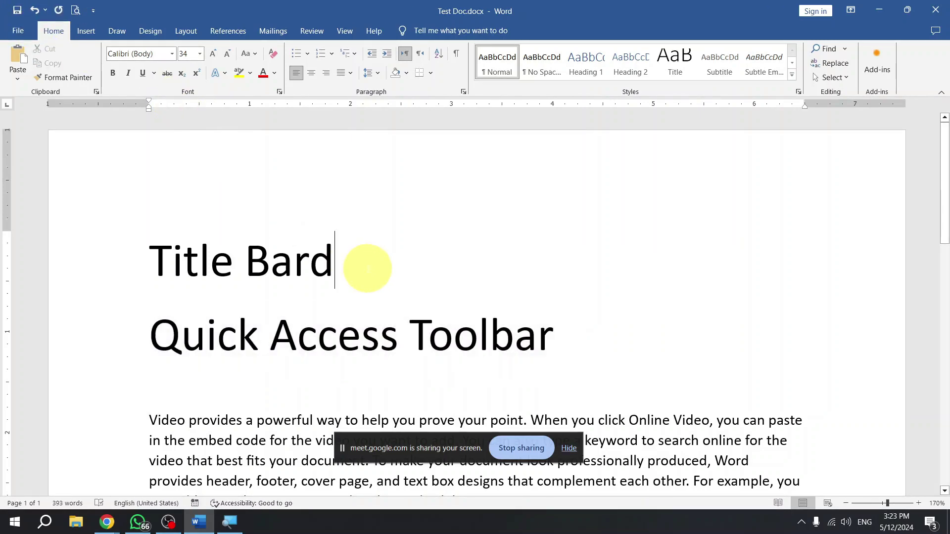
Save the document and select the "Title Bard" line.
left_click(17, 11)
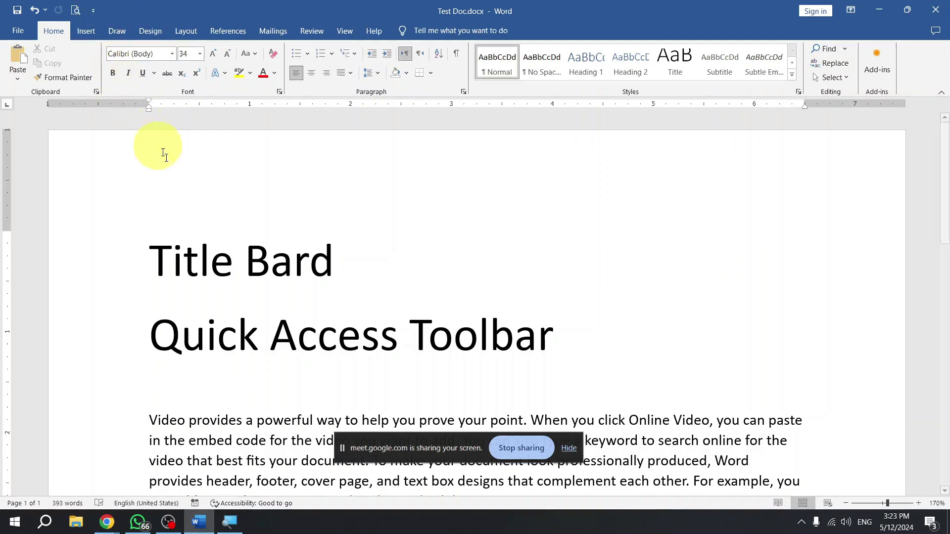
left_click(134, 221)
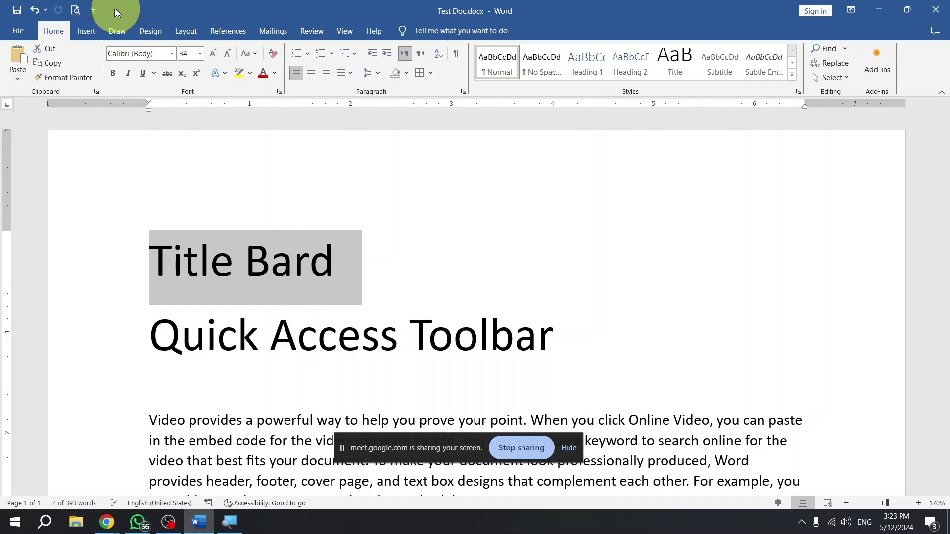
Add the Open command to the Quick Access Toolbar and remove it again.
left_click(93, 11)
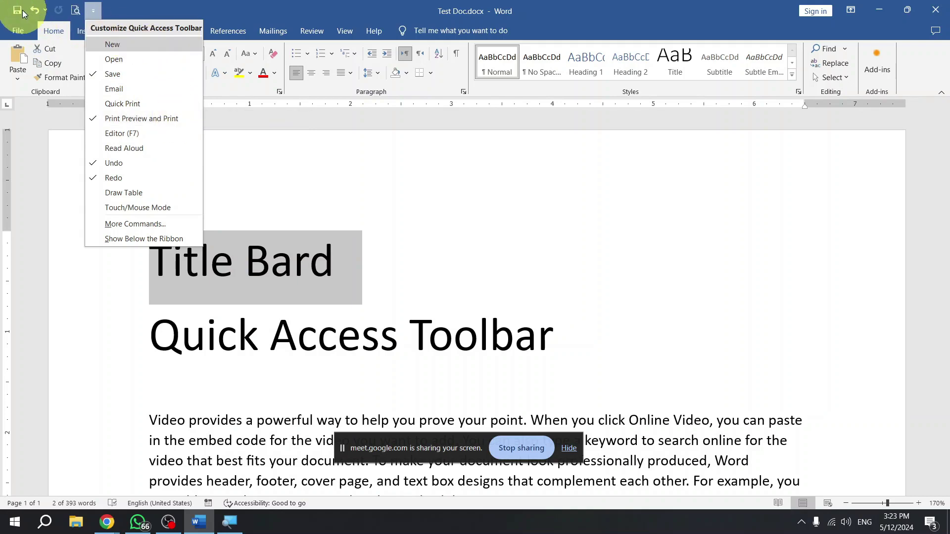
left_click(131, 64)
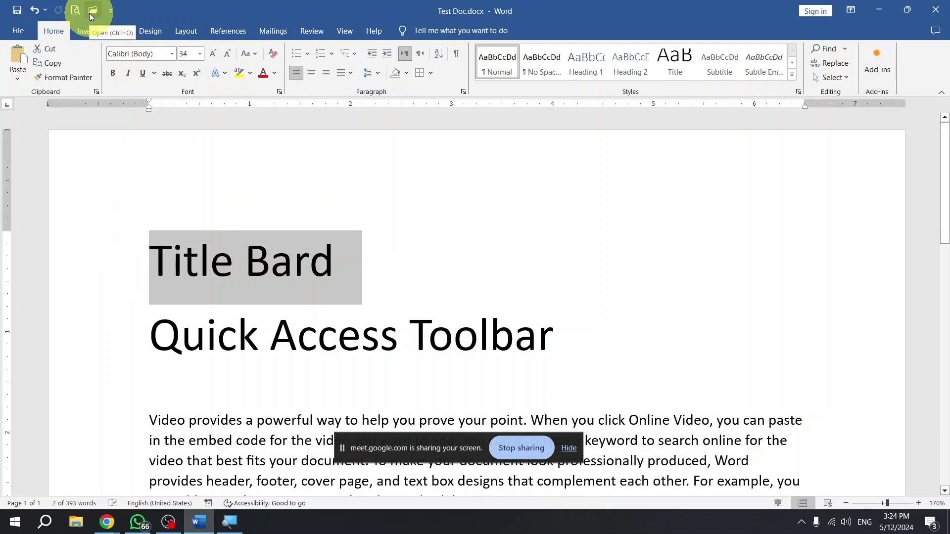
left_click(112, 11)
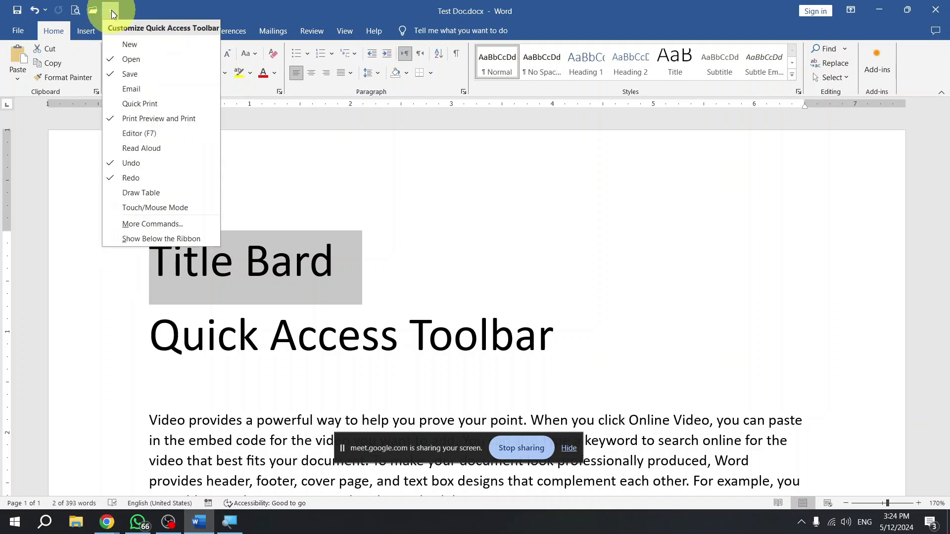
left_click(140, 60)
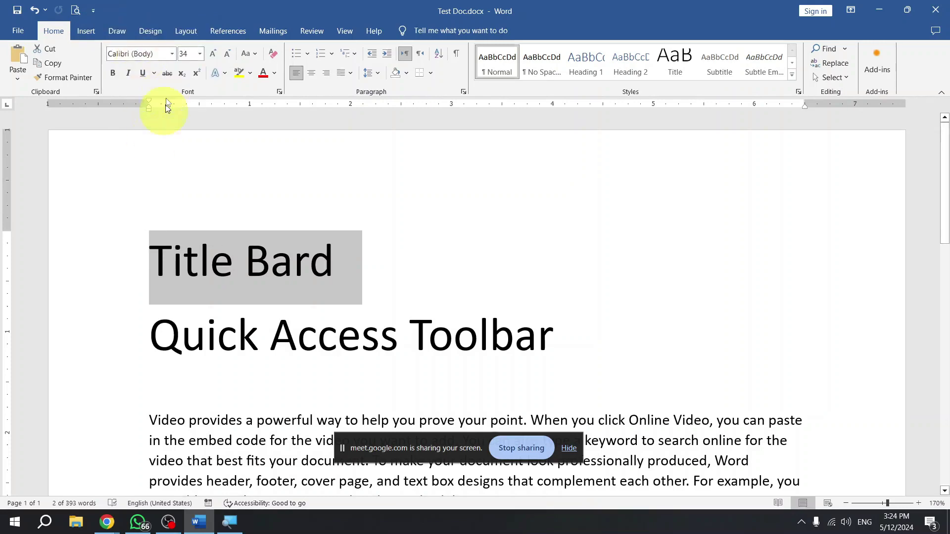
left_click(93, 11)
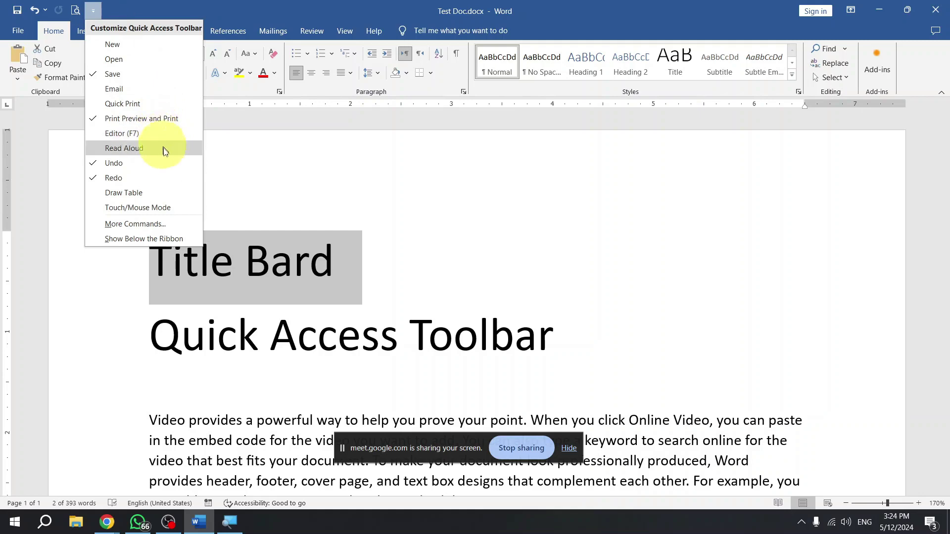
left_click(261, 180)
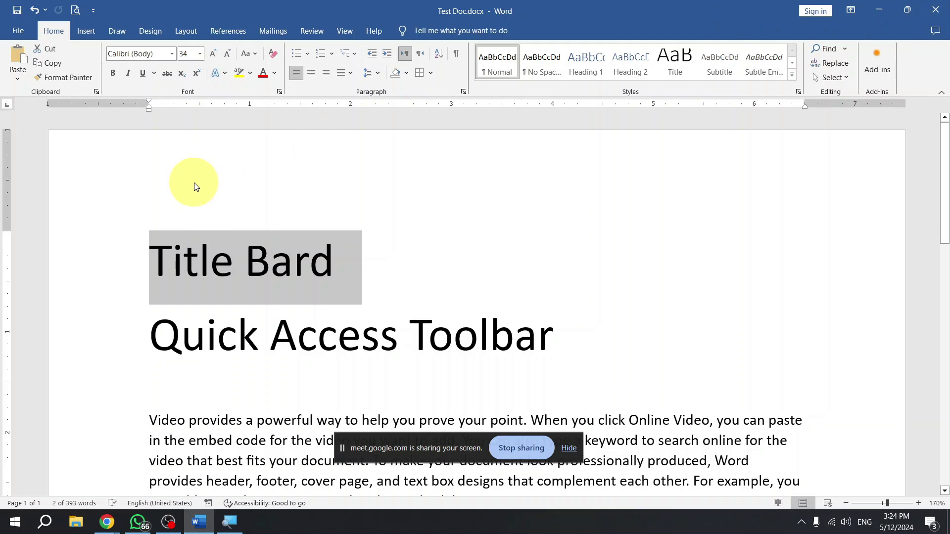
Add a new line reading "Restore Down" below the "Quick Access Toolbar" line.
left_click(598, 329)
key("Return")
type("Restore Down")
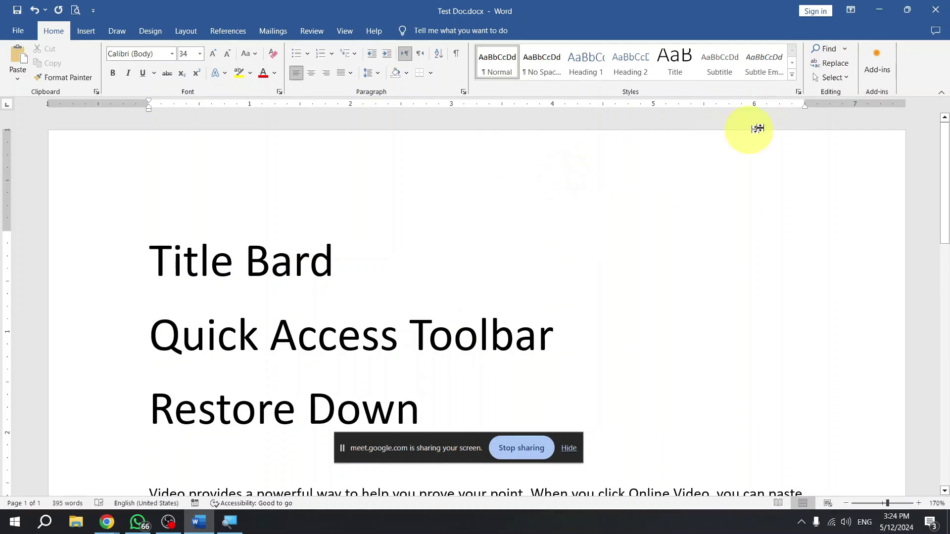
Restore down the document window, move it around the desktop and maximize it again.
left_click(909, 11)
left_click_drag(653, 26, 614, 127)
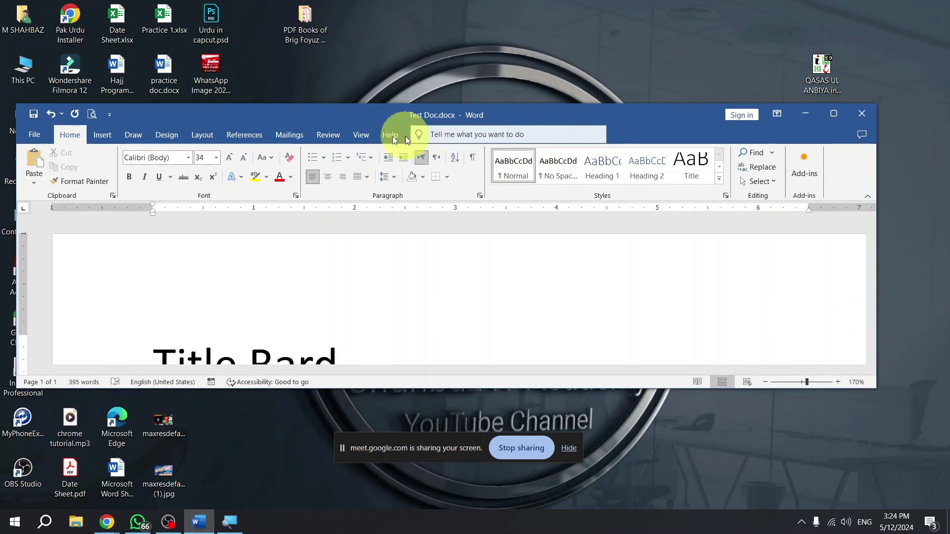
left_click_drag(227, 113, 543, 112)
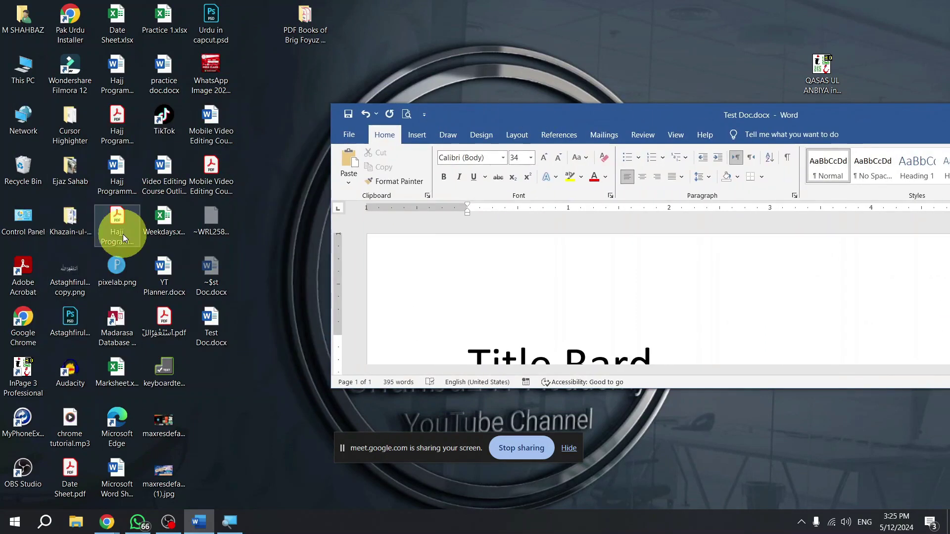
left_click_drag(593, 114, 296, 106)
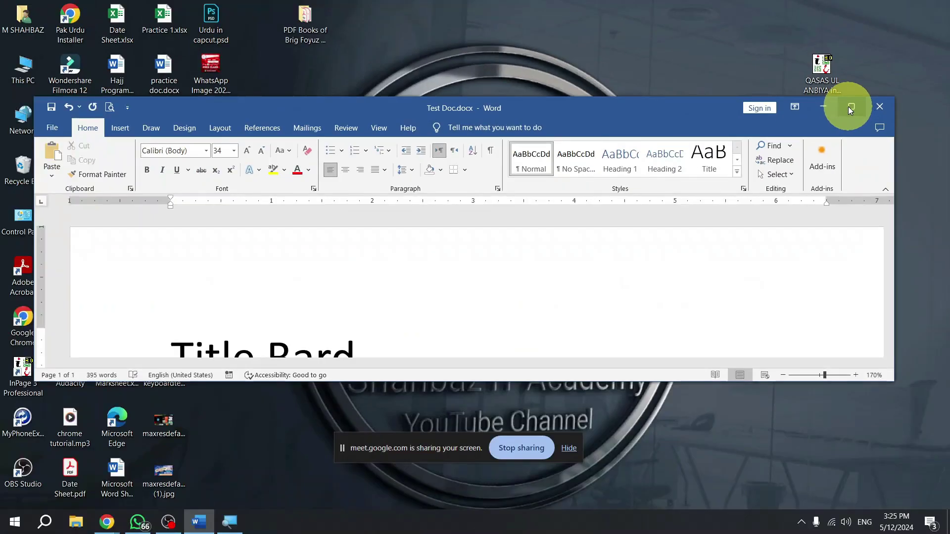
left_click(849, 106)
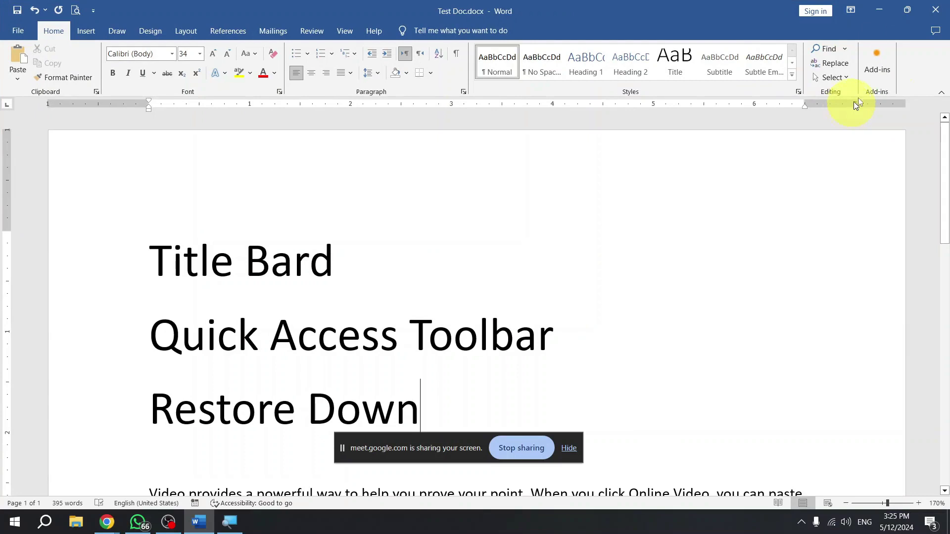
Minimize the document window to the desktop and bring it back into view.
left_click(882, 16)
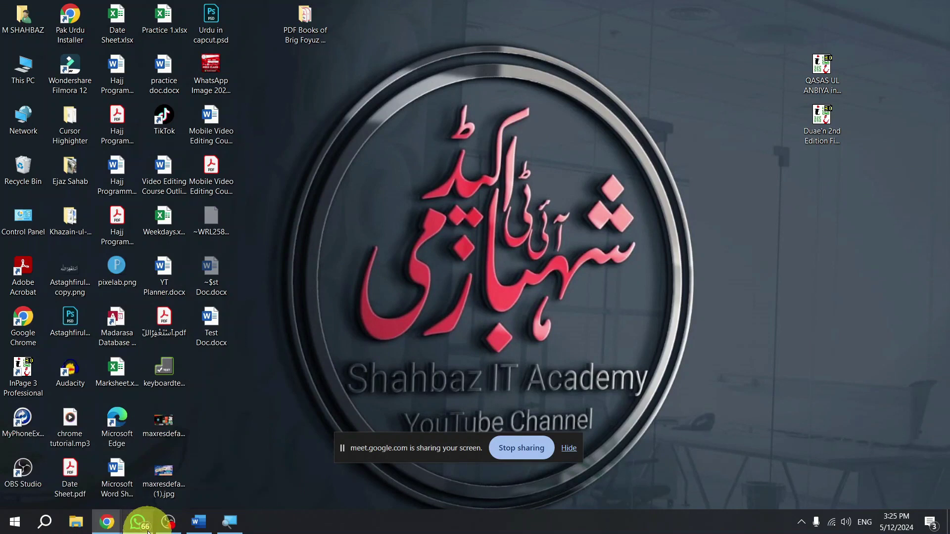
left_click(197, 530)
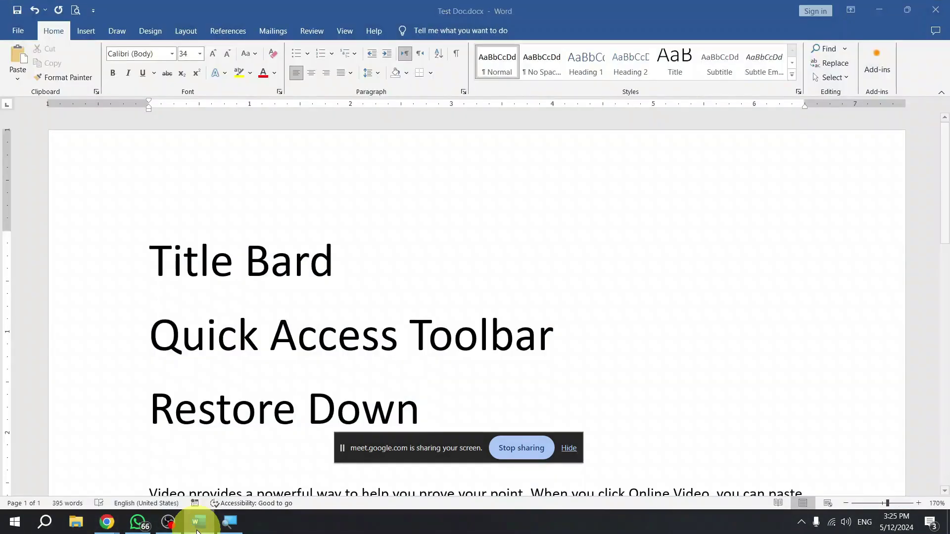
left_click(196, 529)
left_click(197, 529)
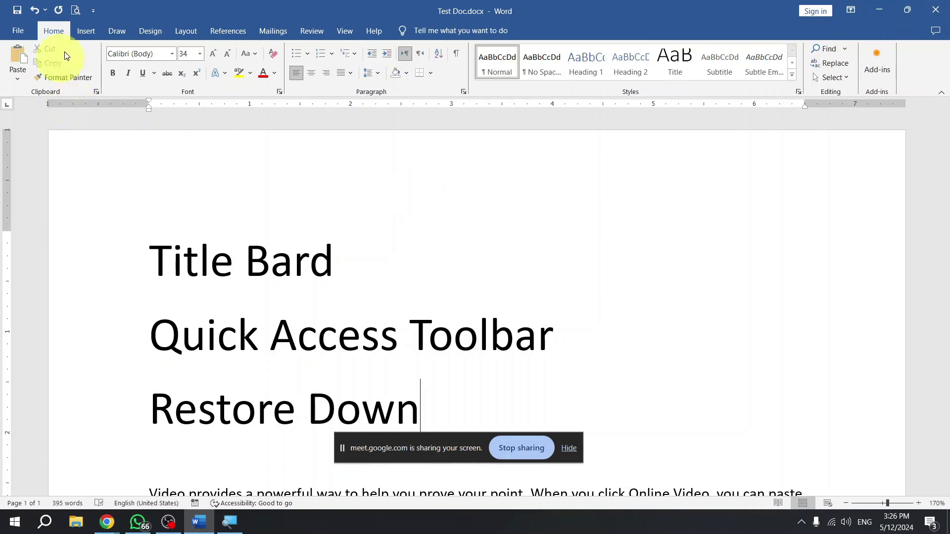
Examine the Insert, Draw, Design, Layout and References command groups and return to the Home commands.
left_click(87, 30)
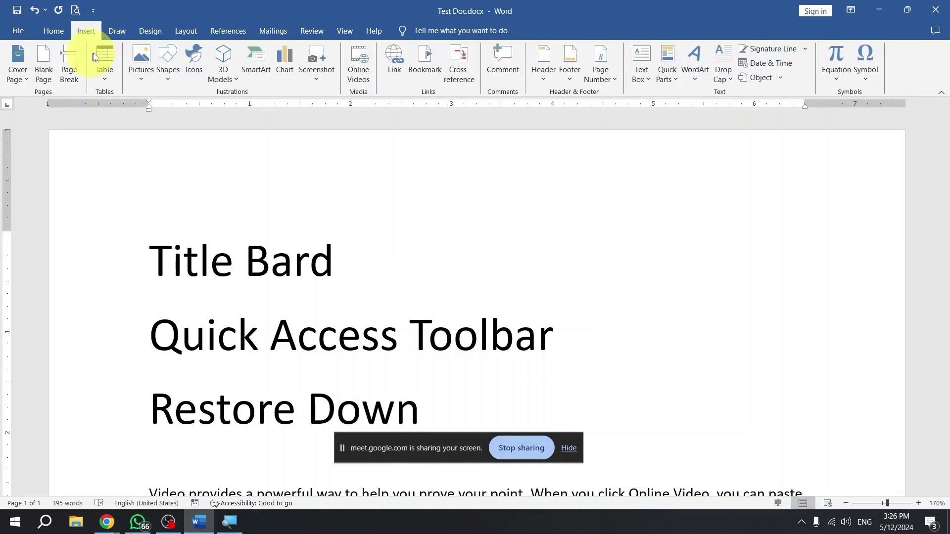
left_click(117, 33)
left_click(142, 34)
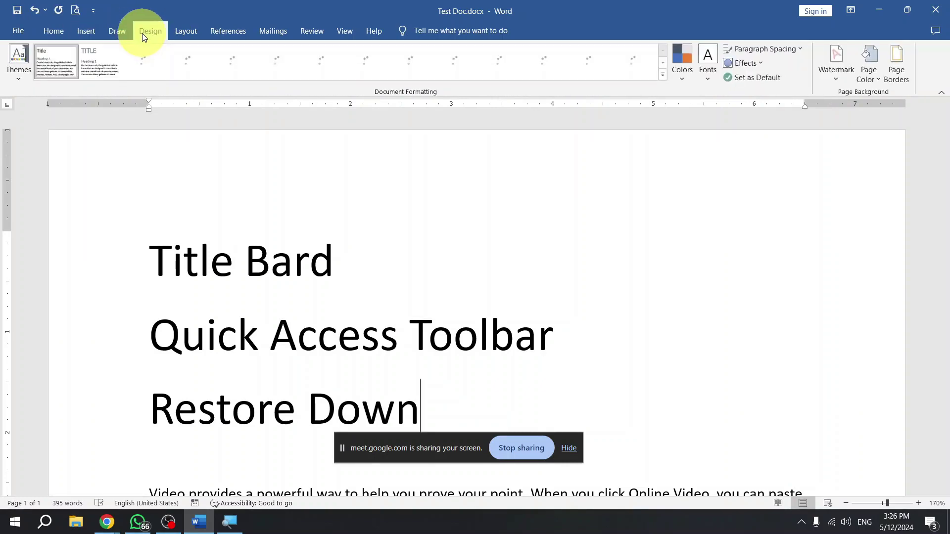
left_click(111, 34)
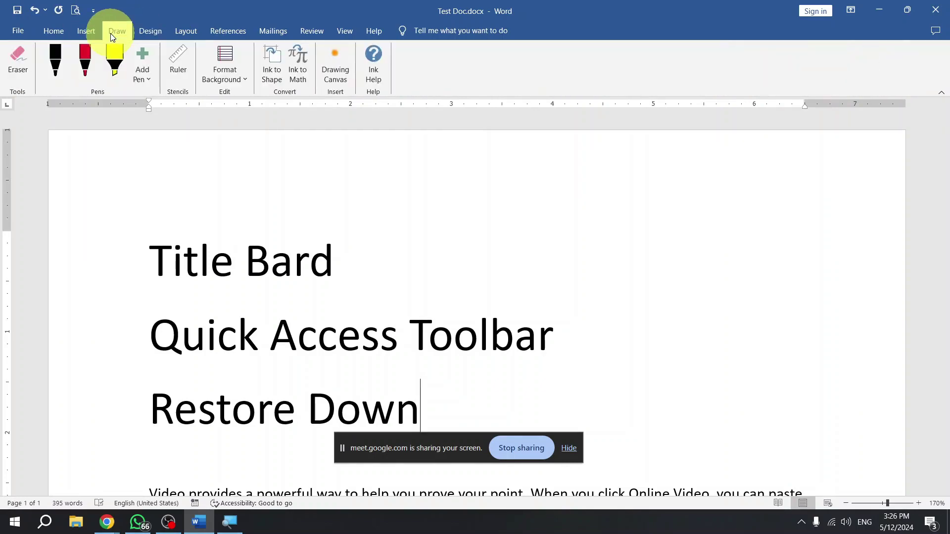
left_click(149, 32)
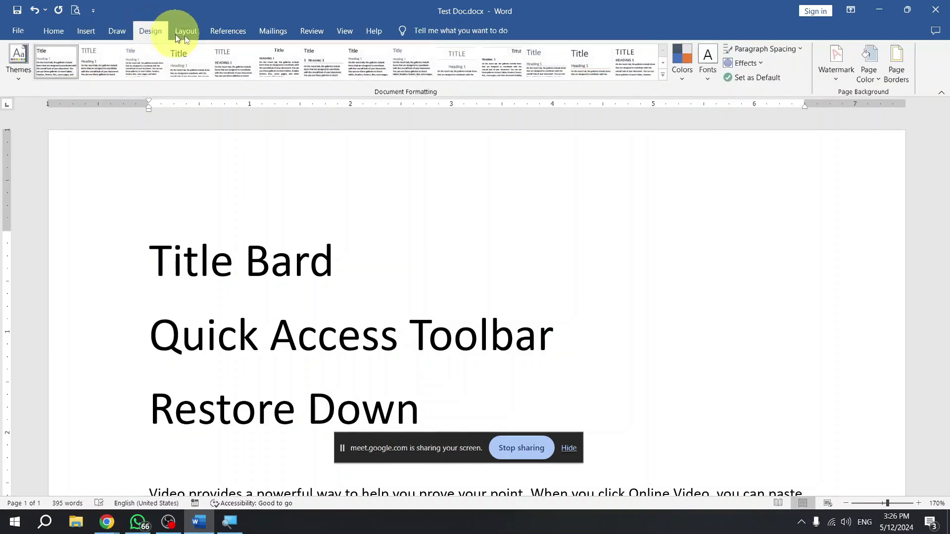
left_click(193, 37)
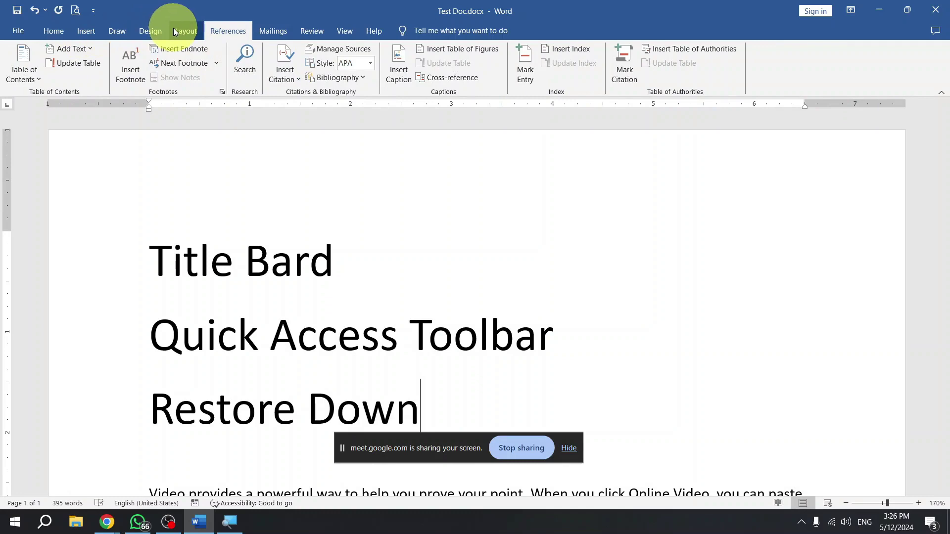
left_click(61, 34)
left_click(86, 33)
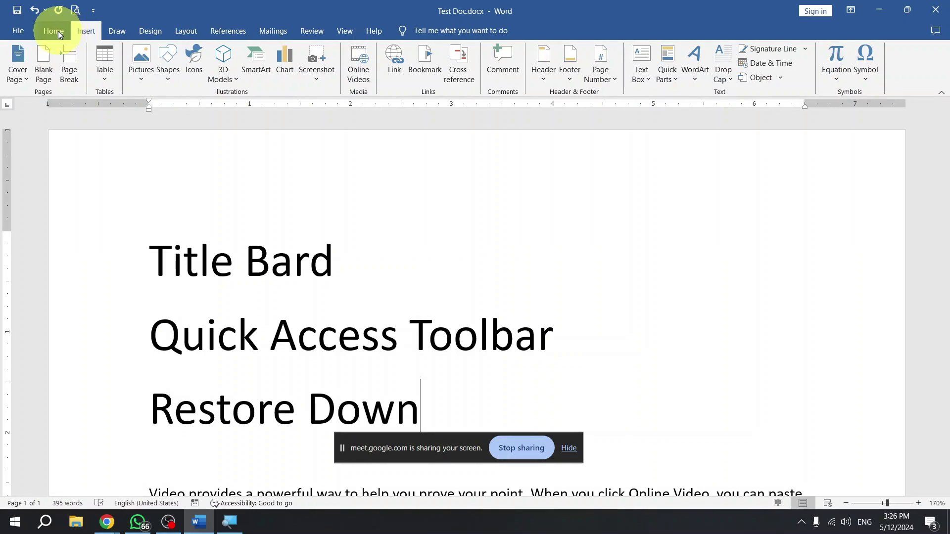
left_click(63, 30)
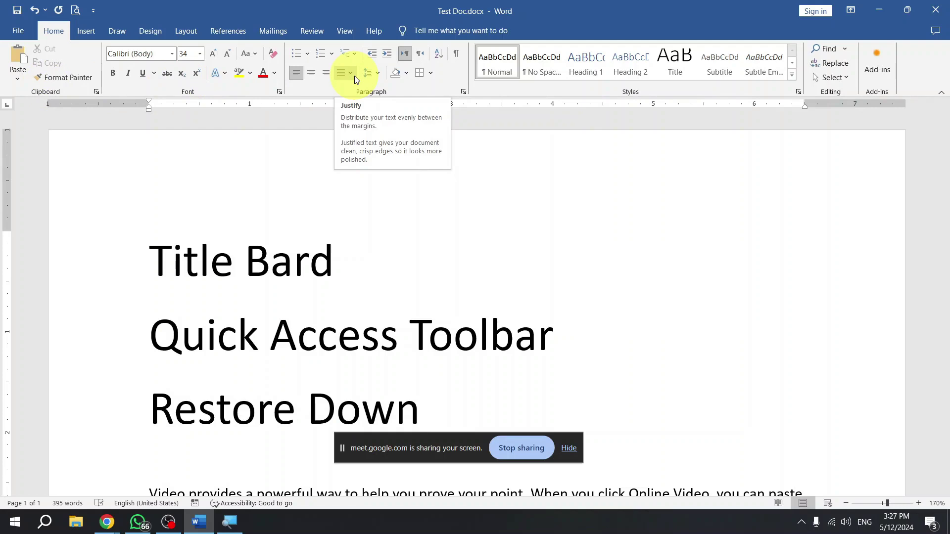
Make the "Title Bard" line bold.
left_click(355, 232)
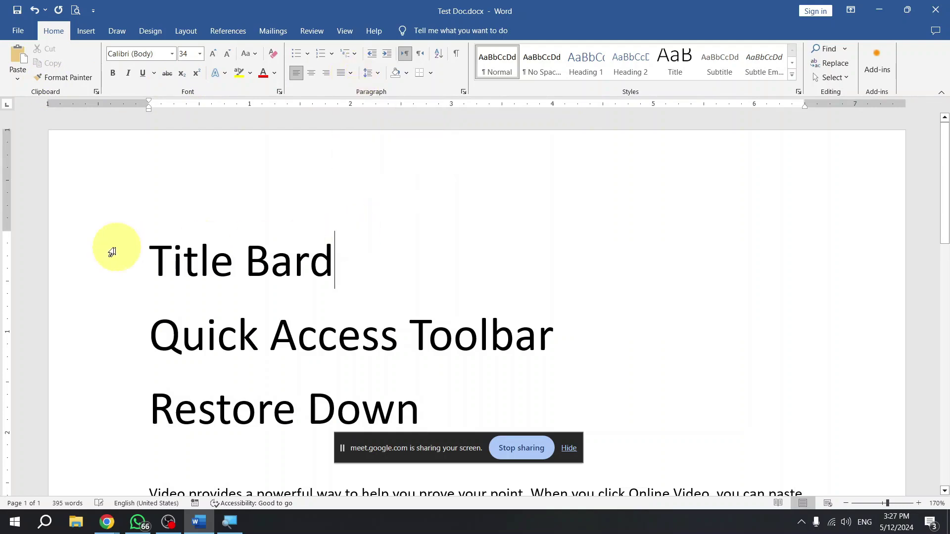
left_click(55, 275)
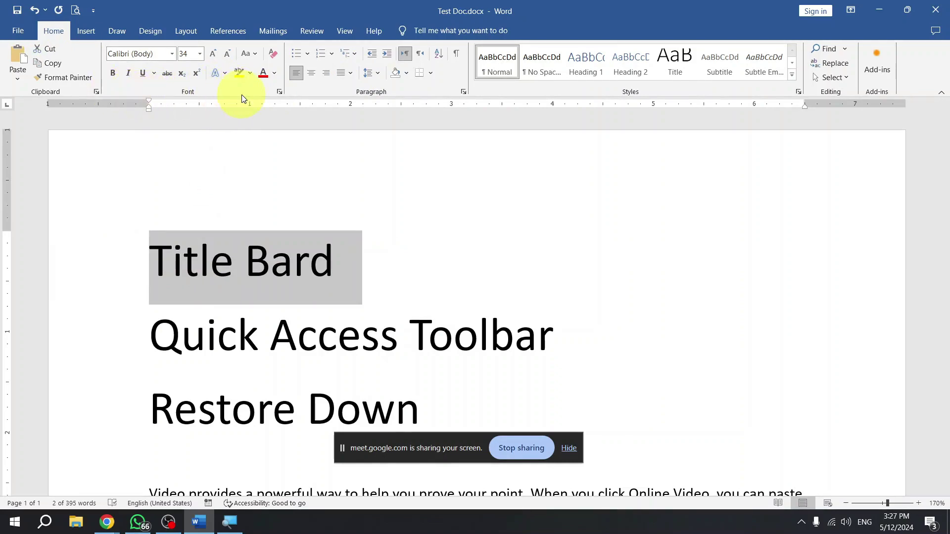
left_click(112, 73)
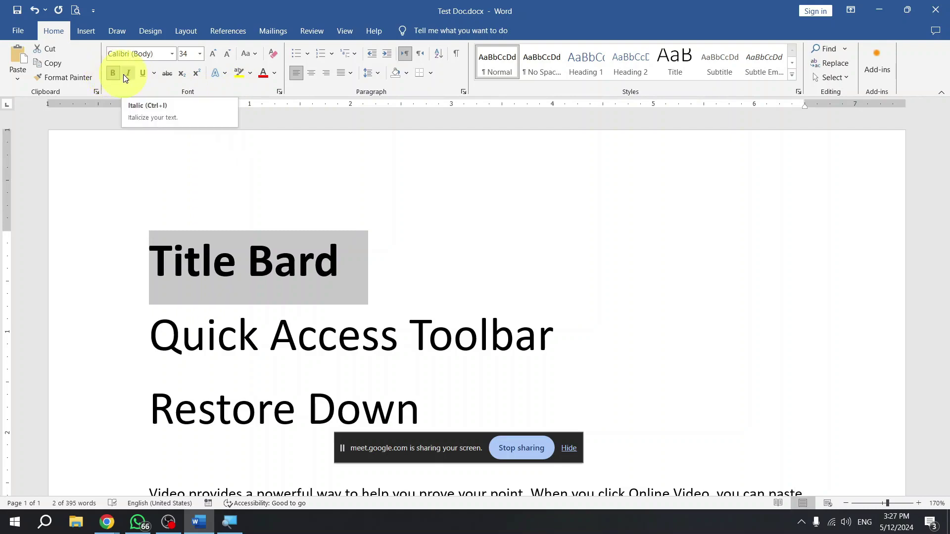
left_click(247, 248)
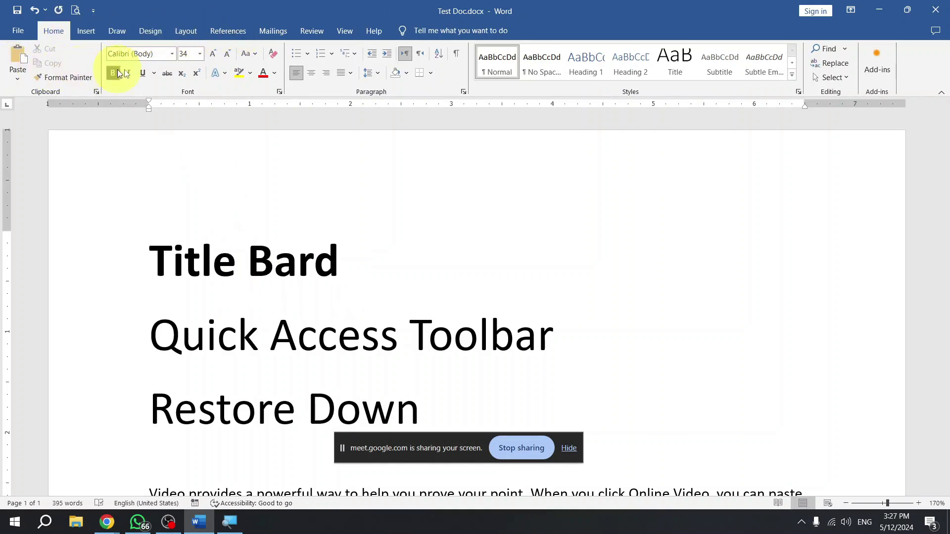
Compare the Design, Layout and References commands with the Home formatting commands, ending with the cursor in the "Title Bard" line.
left_click(153, 35)
left_click(186, 31)
left_click(228, 30)
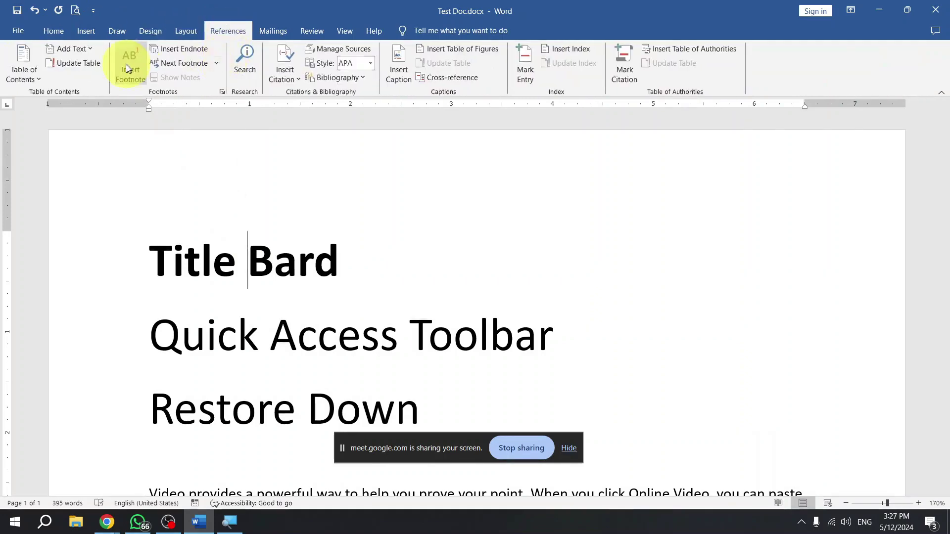
left_click(54, 30)
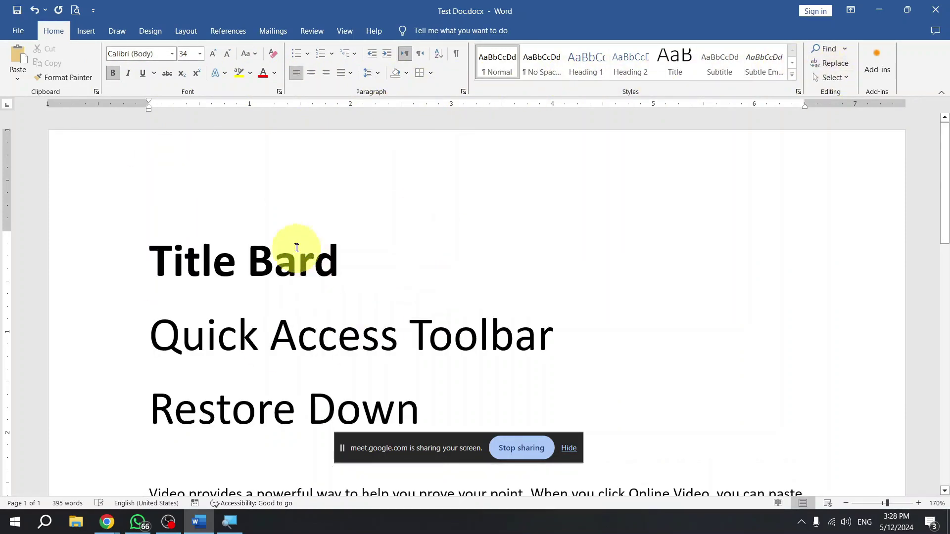
left_click(274, 257)
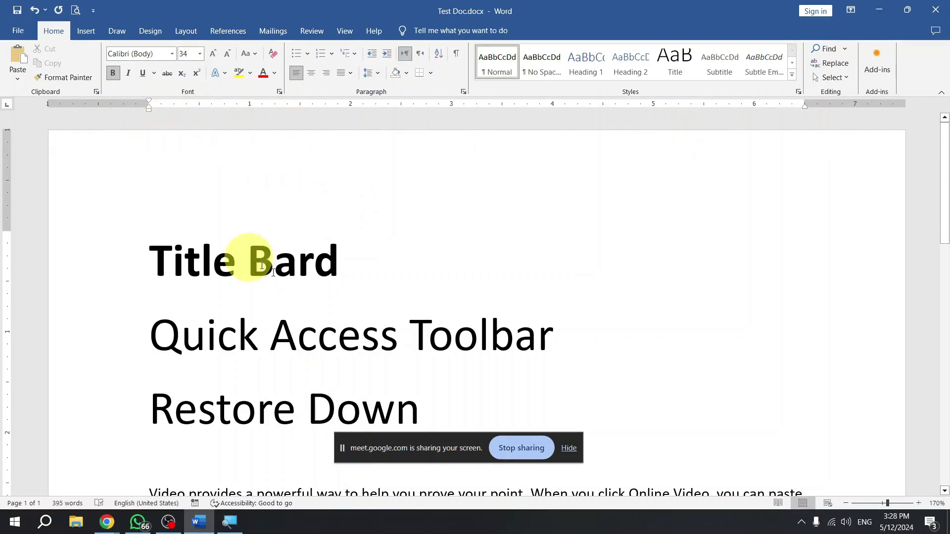
Add the line "Vertical ruler" below "Restore Down", followed by a new empty line.
scroll(503, 308, "down", 3)
left_click(483, 266)
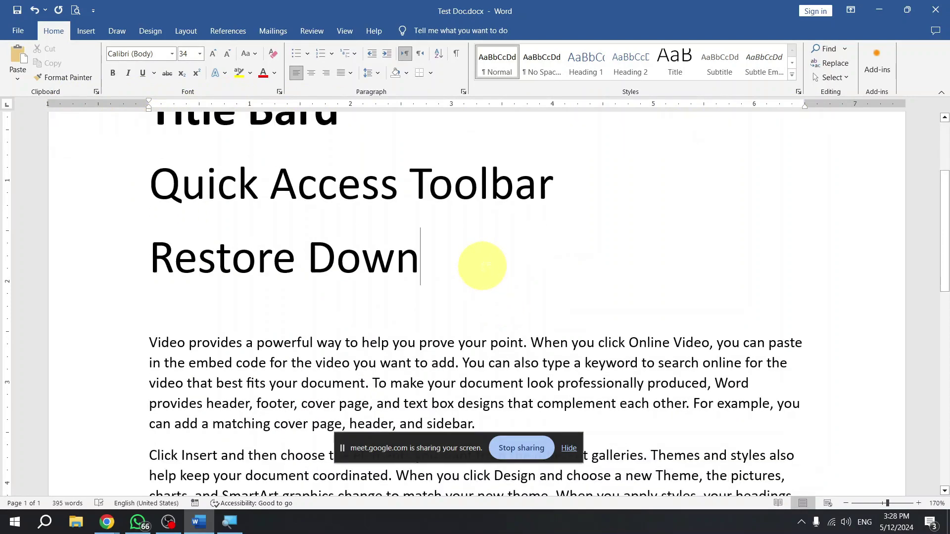
key("Return")
type("Vertic")
type("le")
key("BackSpace")
key("BackSpace")
type("al ")
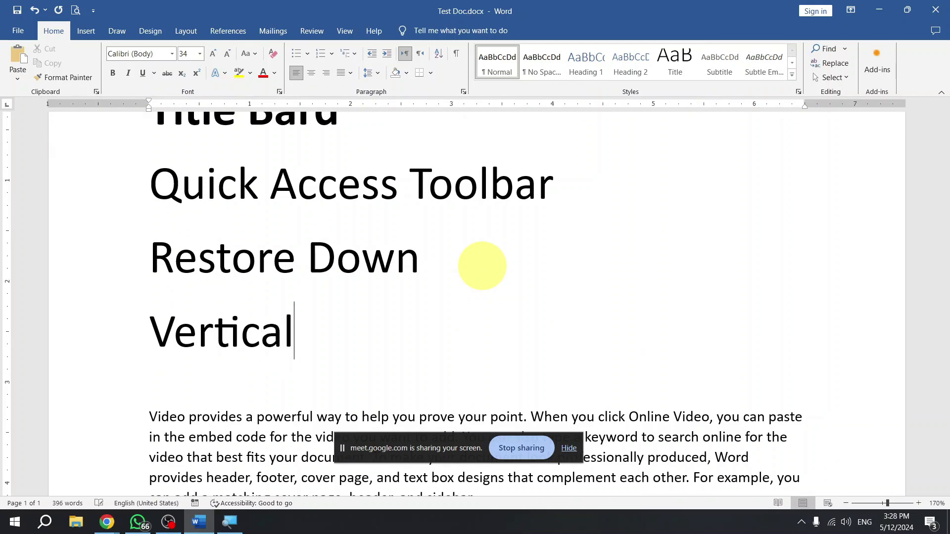
type("ruler")
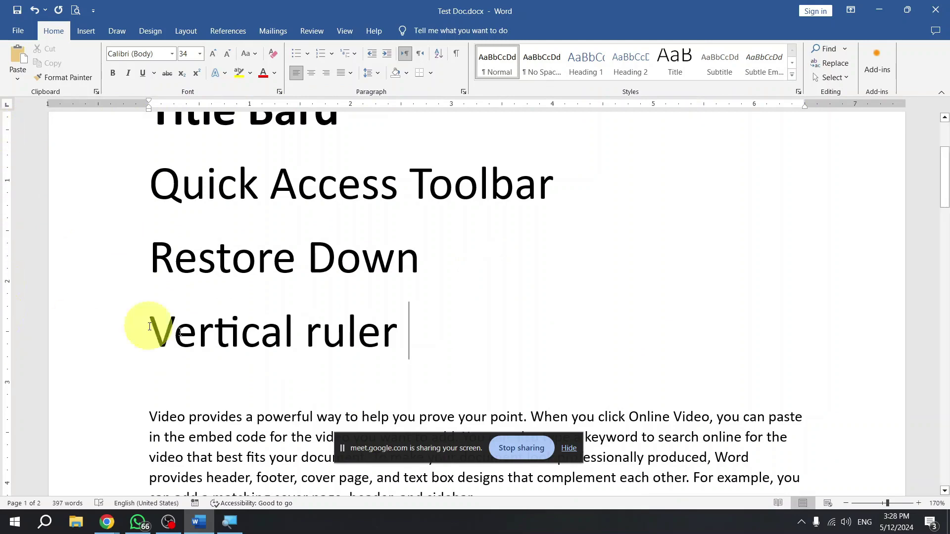
key("Return")
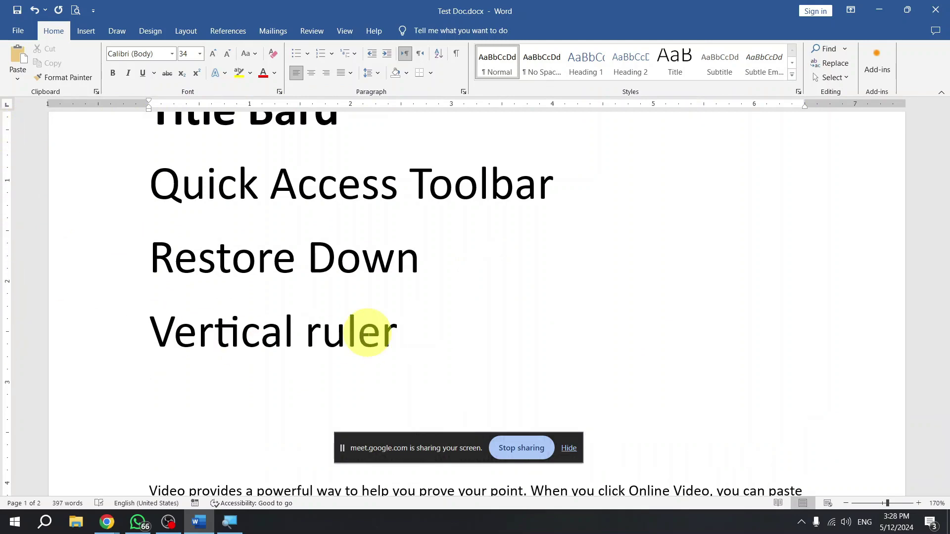
Change the "Vertical ruler" line to "Horizontal ruler" and add the line "Vertical Rular" below it.
key("ctrl+shift+Right")
key("ctrl+c")
key("BackSpace")
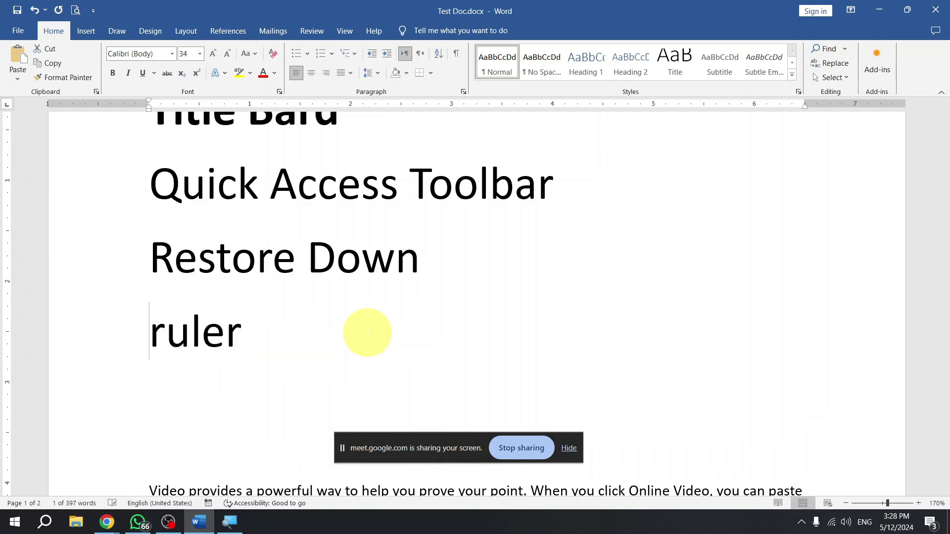
type("Horizontal")
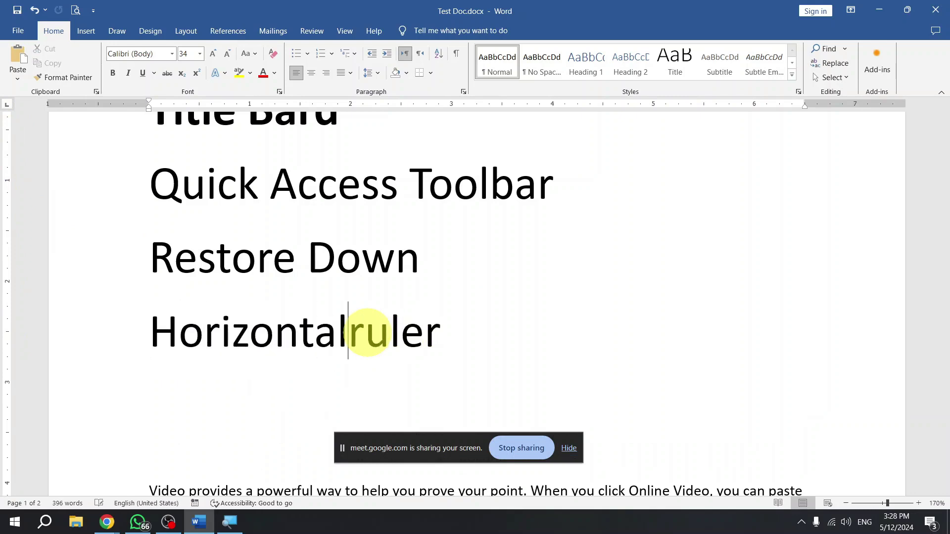
key("End")
key("Return")
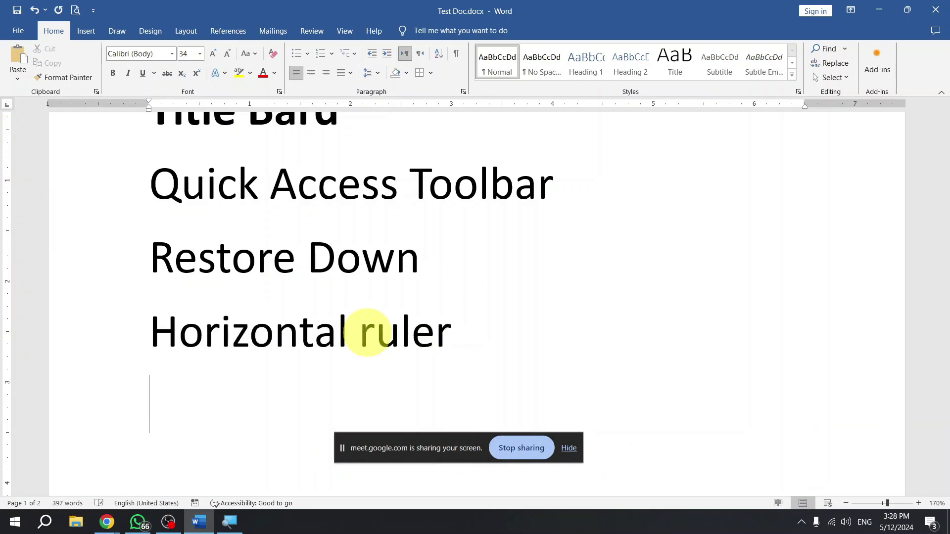
key("ctrl+v")
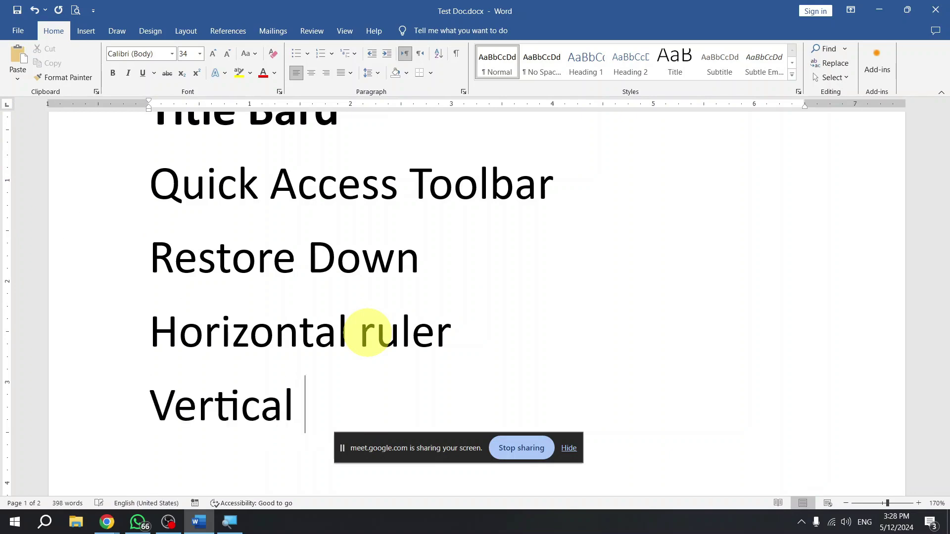
type("Rular")
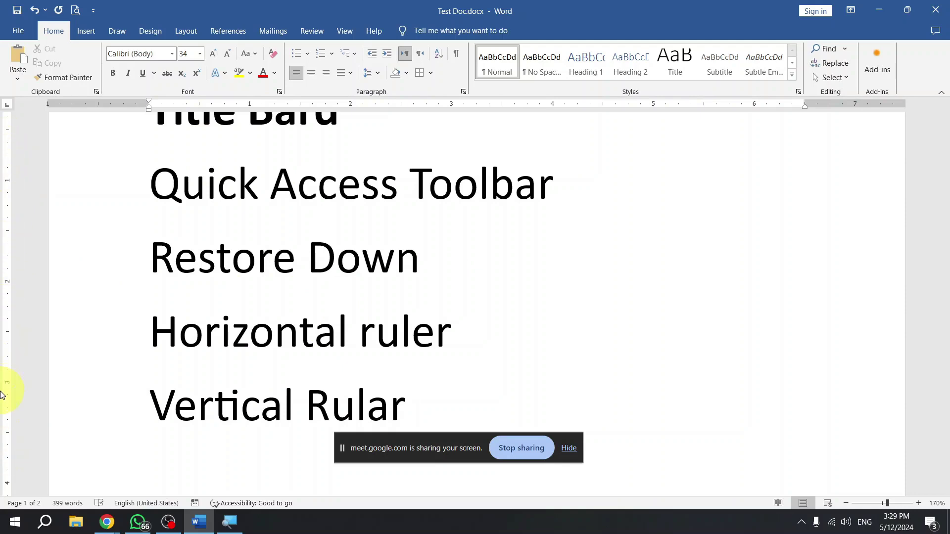
Highlight the two ruler lines in turn and the block from "Quick Access Toolbar" to "Vertical Rular", and clear the selection.
left_click_drag(191, 406, 5, 399)
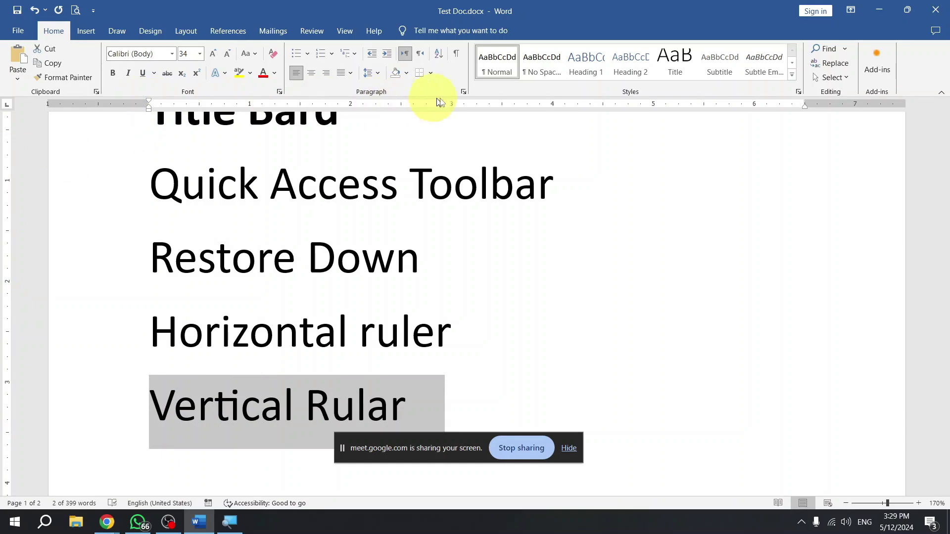
left_click(57, 340)
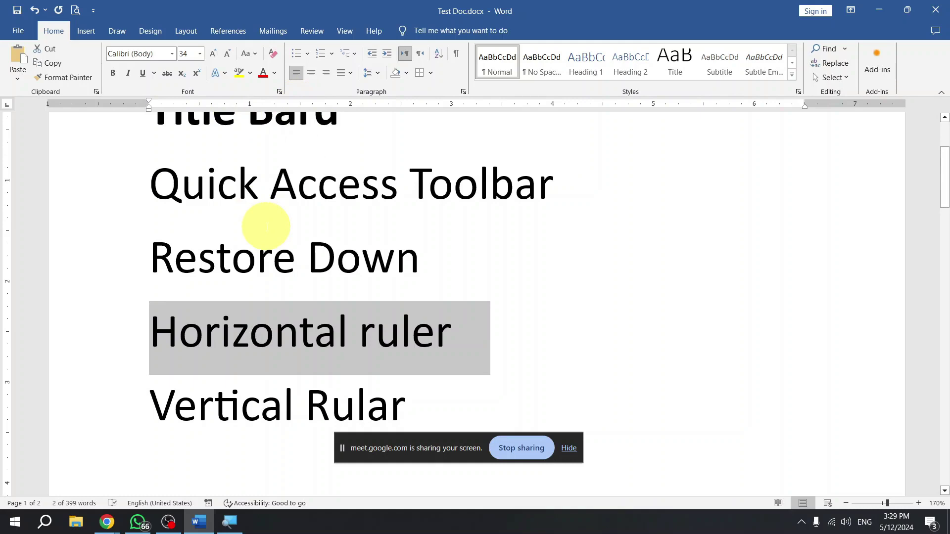
left_click(333, 315)
left_click_drag(138, 191, 275, 378)
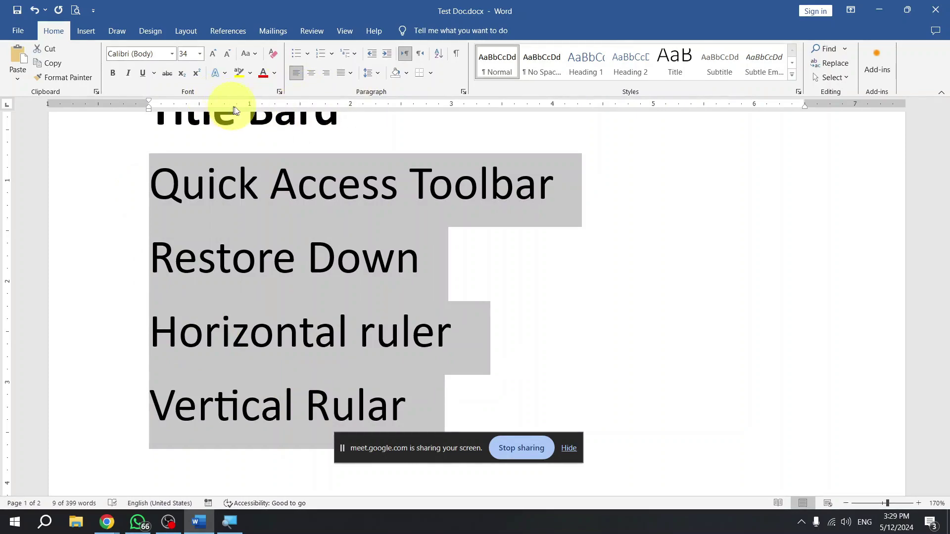
left_click(391, 210)
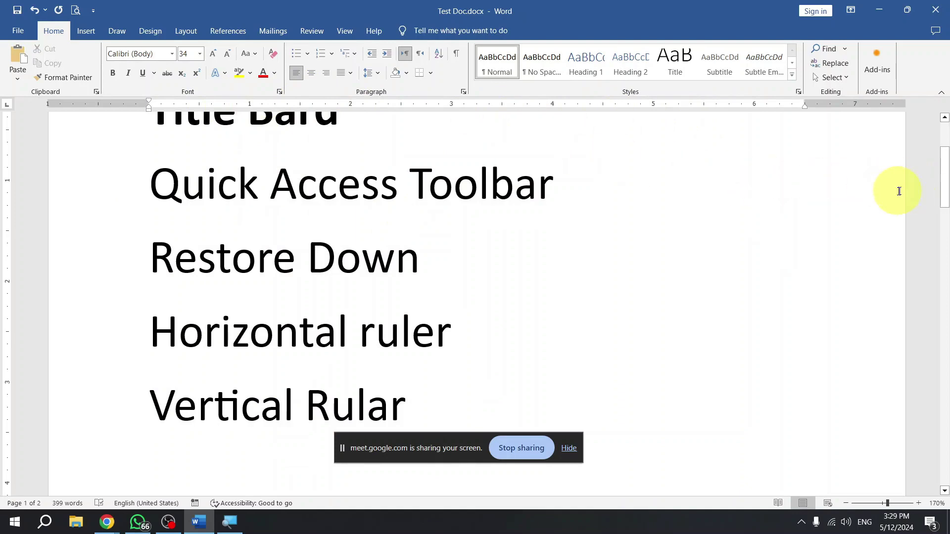
Restore the document window to a smaller size, make it taller and reposition it on the desktop so its scroll bars can be examined.
left_click_drag(946, 180, 472, 25)
double_click(706, 6)
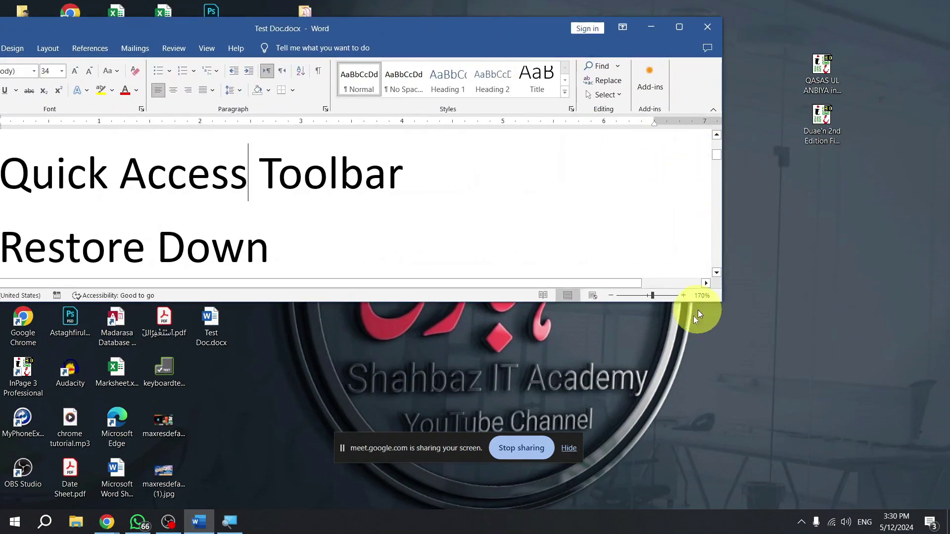
left_click_drag(661, 302, 678, 450)
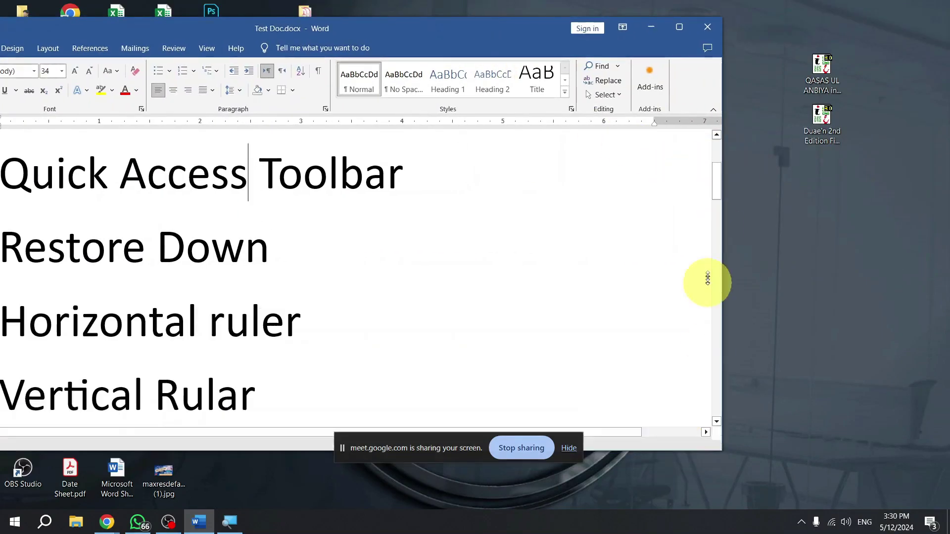
left_click_drag(713, 182, 714, 204)
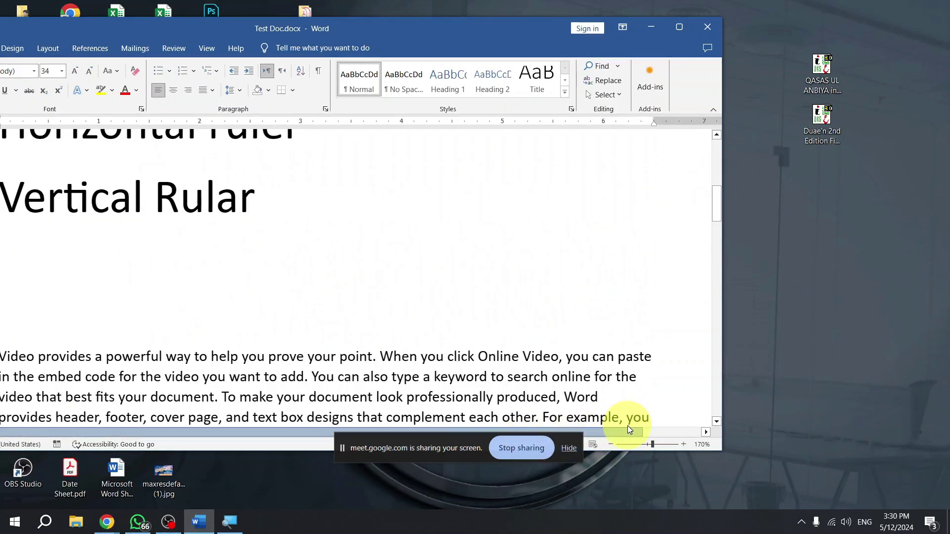
left_click_drag(566, 29, 684, 18)
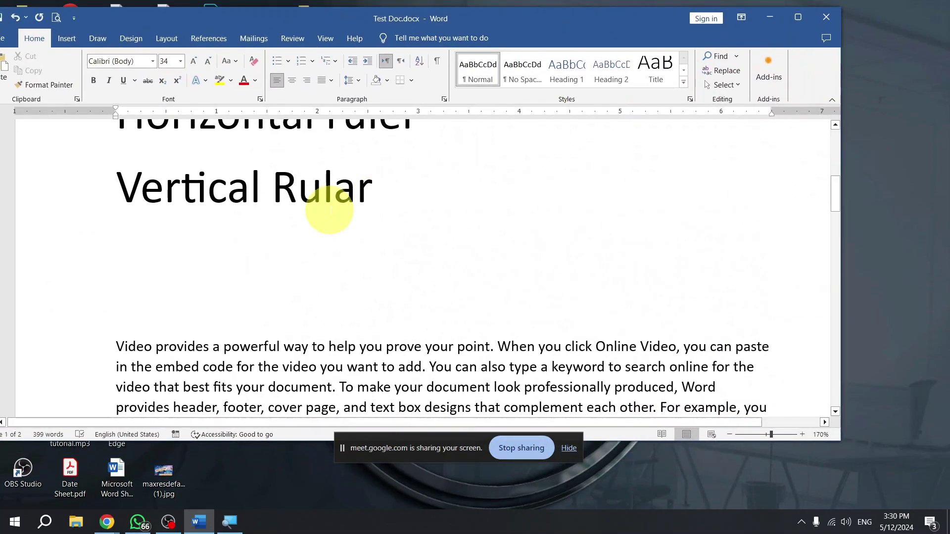
Copy the "Horizontal ruler" and "Vertical Rular" lines and paste the copies directly below the originals.
left_click(416, 187)
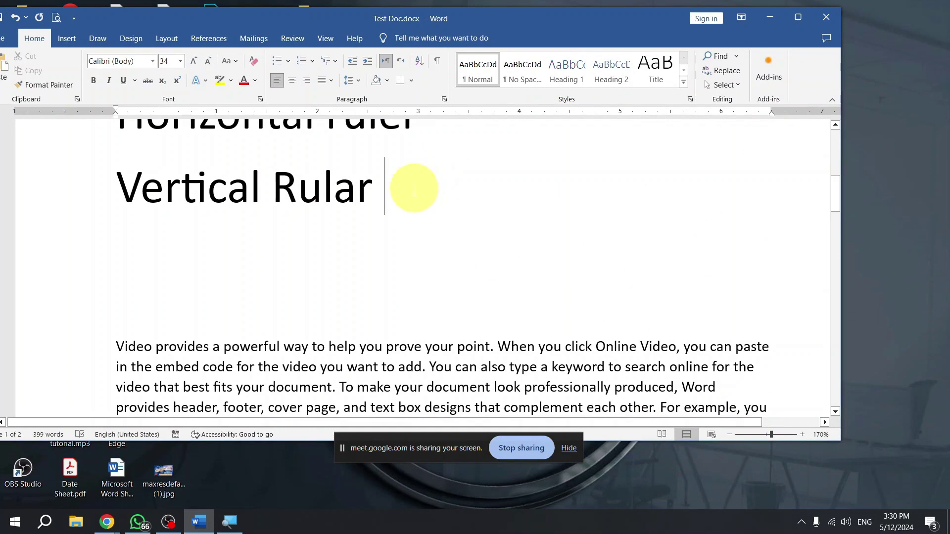
key("ctrl+shift+Home")
key("ctrl+c")
key("Down")
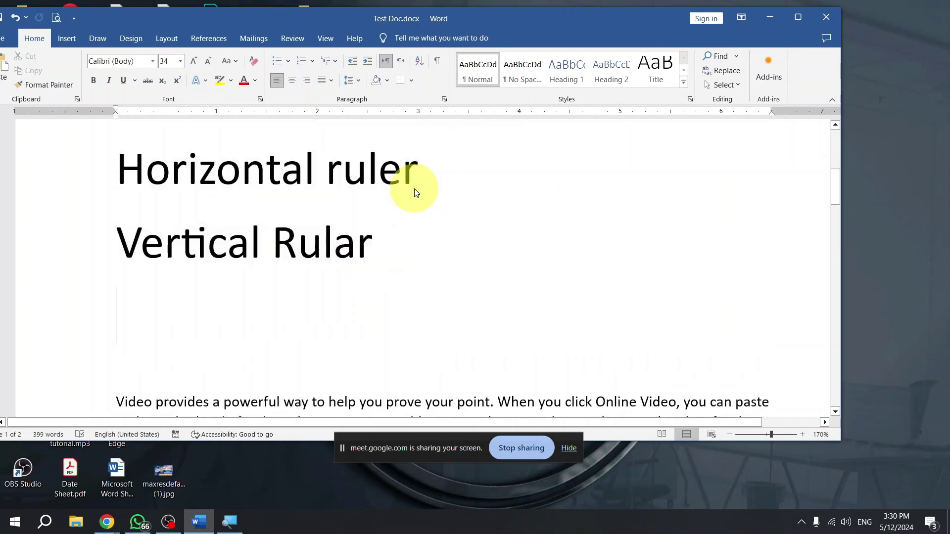
key("ctrl+v")
Change the two pasted lines to "Horizontal Scroll Bar" and "Vertical Scroll Bar".
key("Right")
key("ctrl+shift+Left")
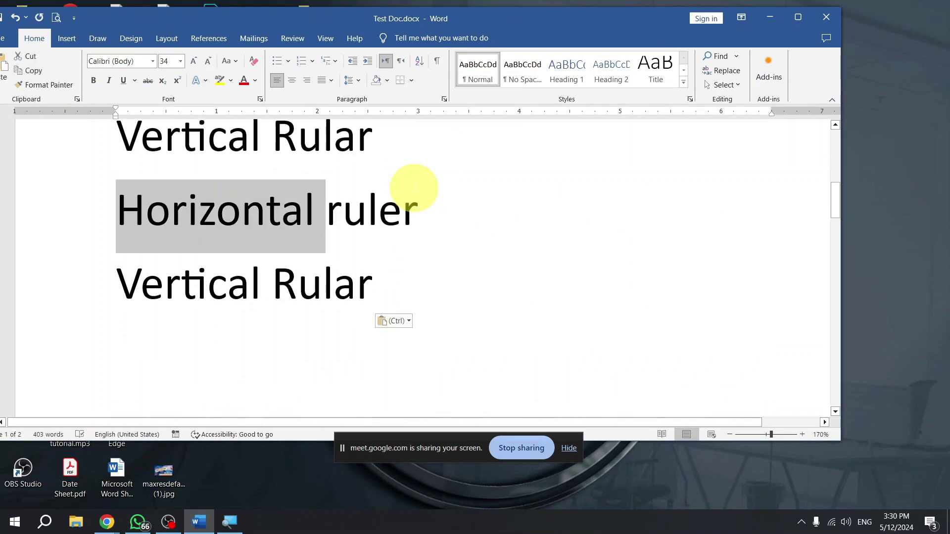
double_click(415, 188)
type("Scroll")
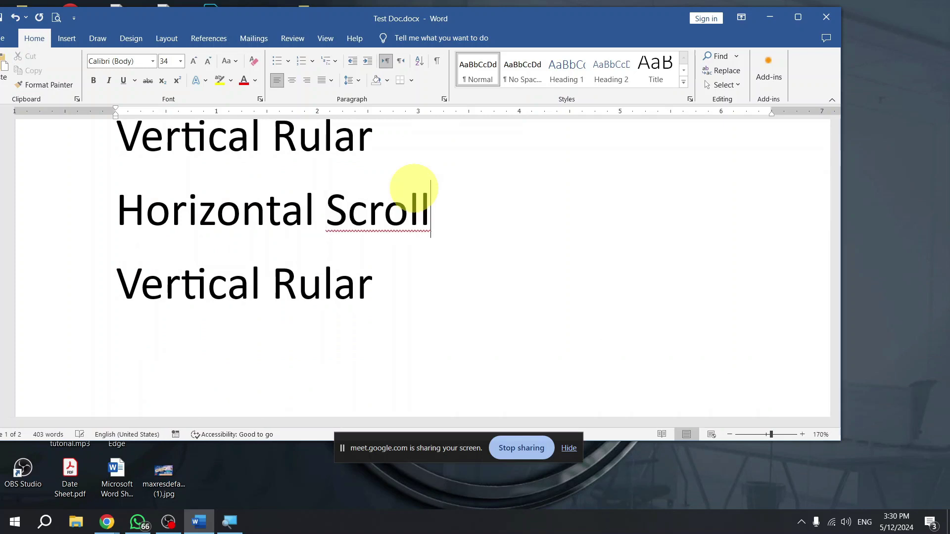
key("ctrl+shift+Left")
key("ctrl+shift+Left")
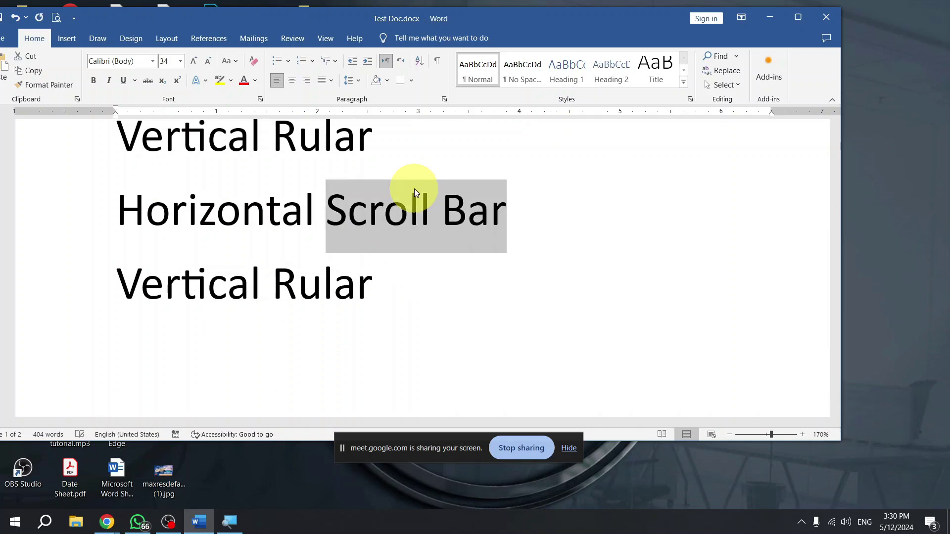
key("Down")
key("ctrl+shift+Left")
key("ctrl+v")
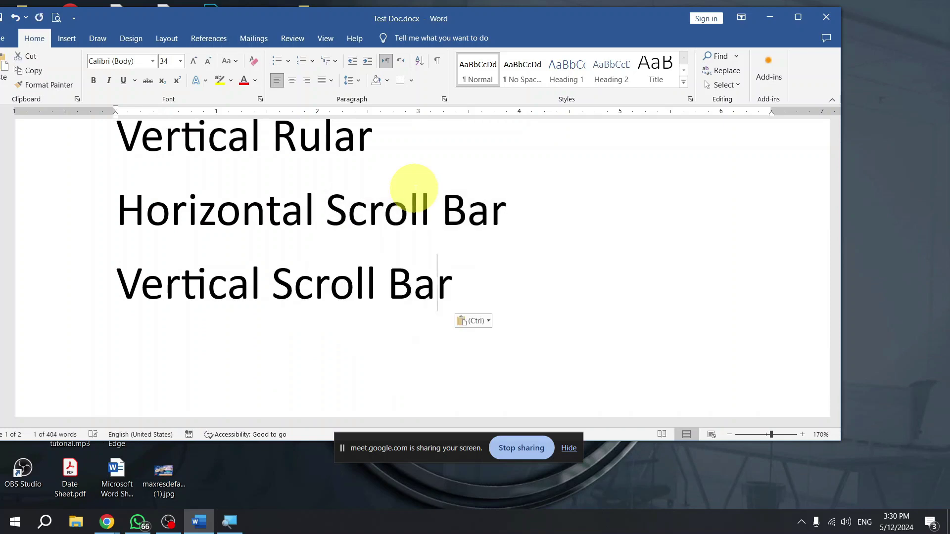
Highlight the "Horizontal Scroll Bar" and "Vertical Scroll Bar" lines in turn, and maximize the document window.
left_click_drag(170, 217, 464, 219)
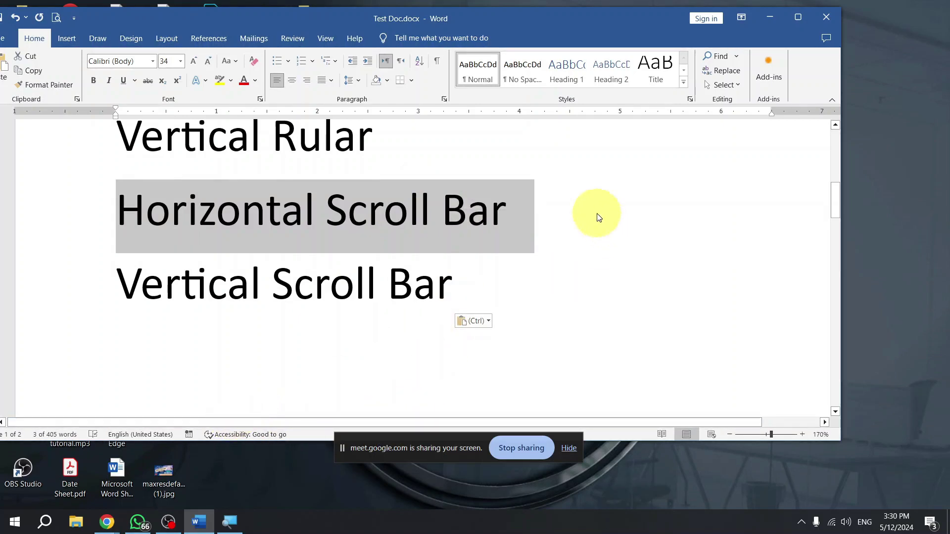
left_click_drag(151, 292, 400, 296)
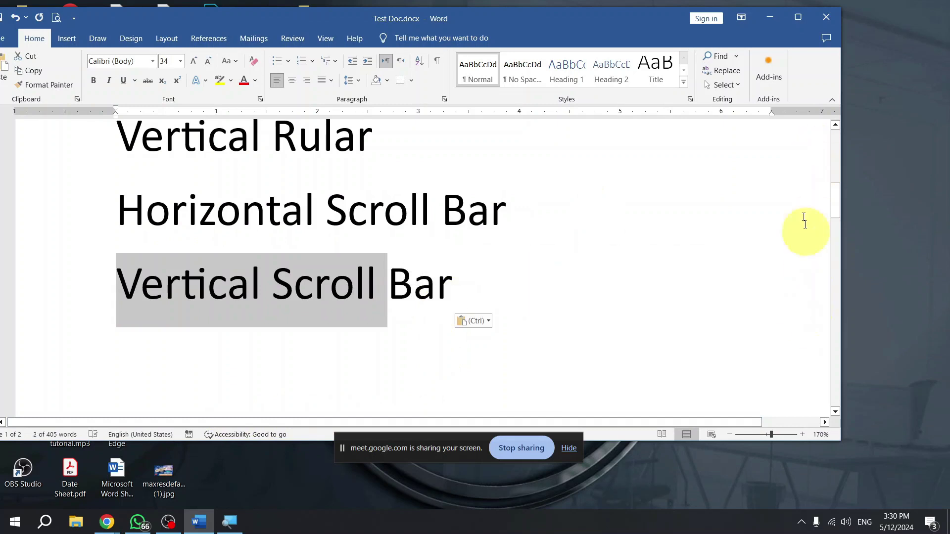
double_click(550, 20)
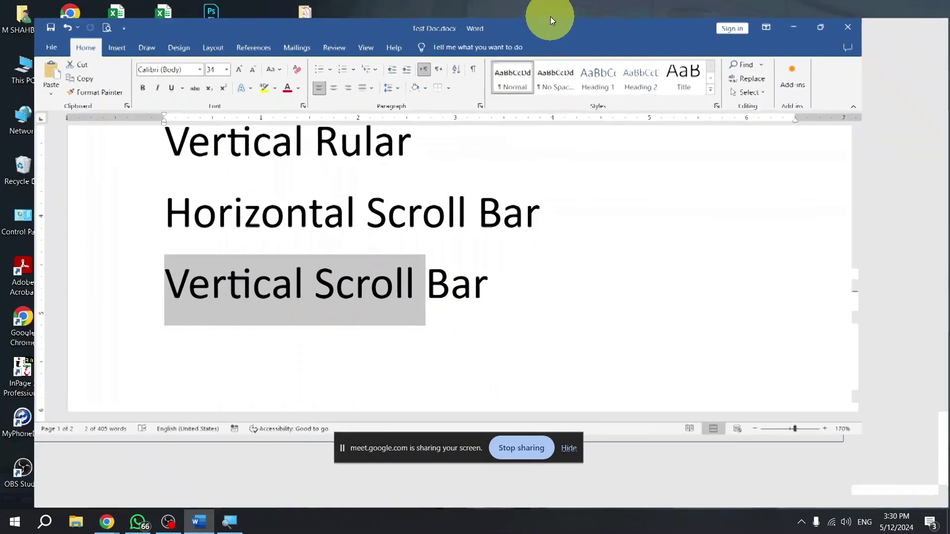
left_click(548, 236)
Add the line "Status Bar" below "Vertical Scroll Bar".
scroll(548, 237, "down", 3)
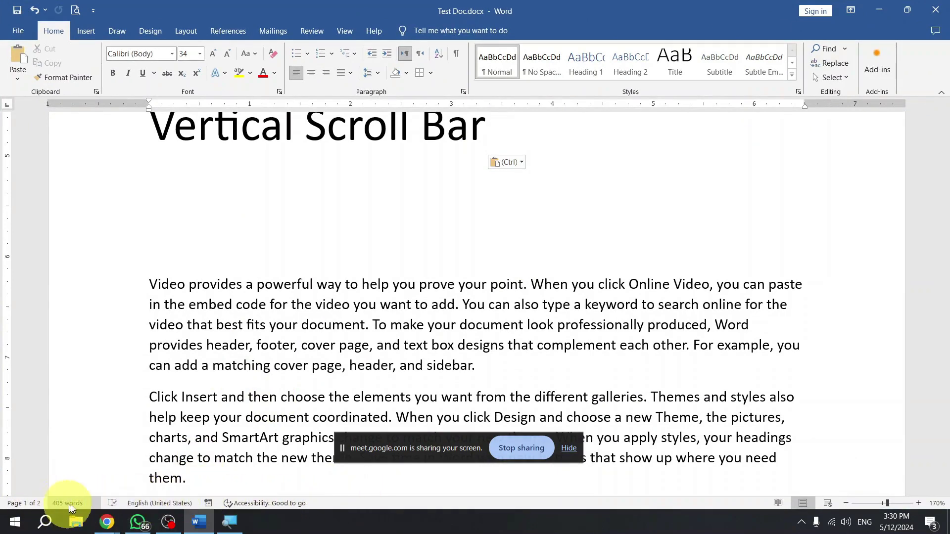
left_click(334, 185)
type("Sta")
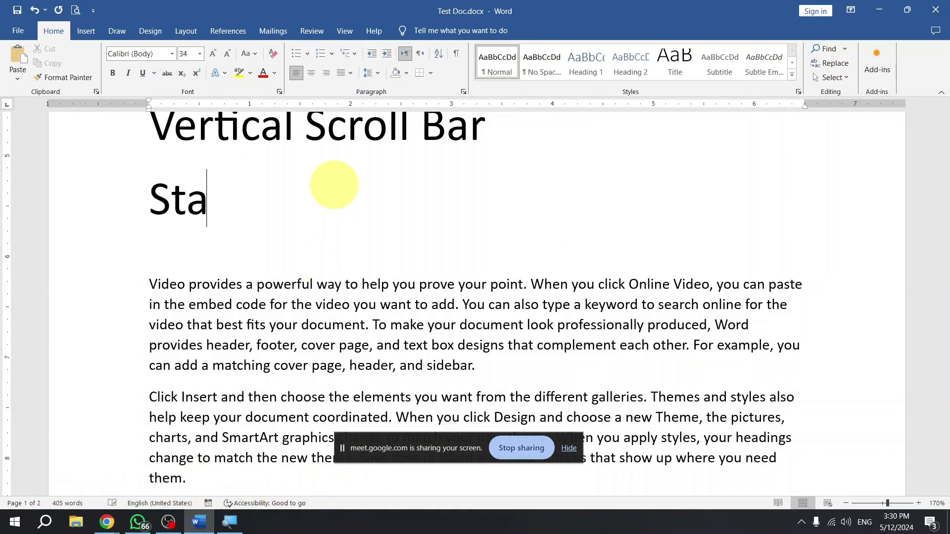
type("tus Bar")
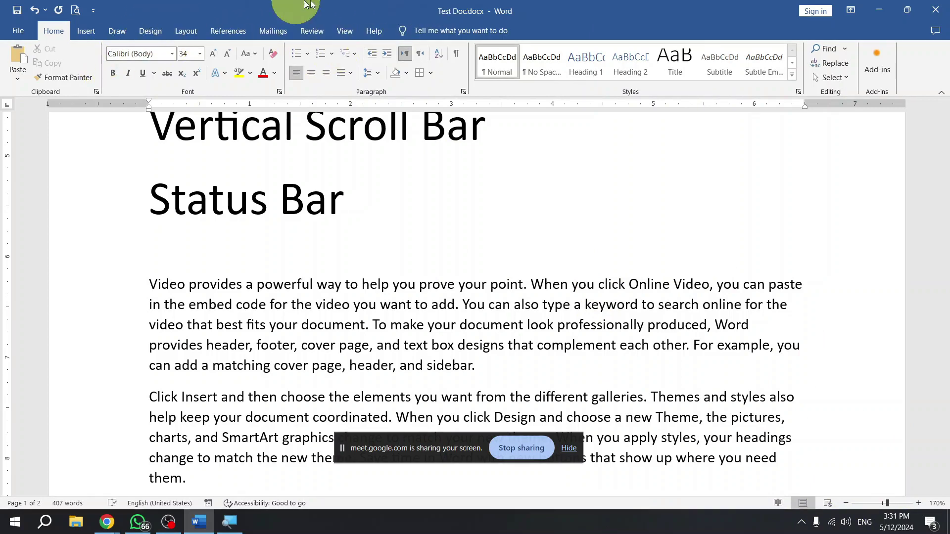
Review the list of window parts, close the document, and reopen Test Doc.docx from the desktop.
scroll(424, 185, "up", 5)
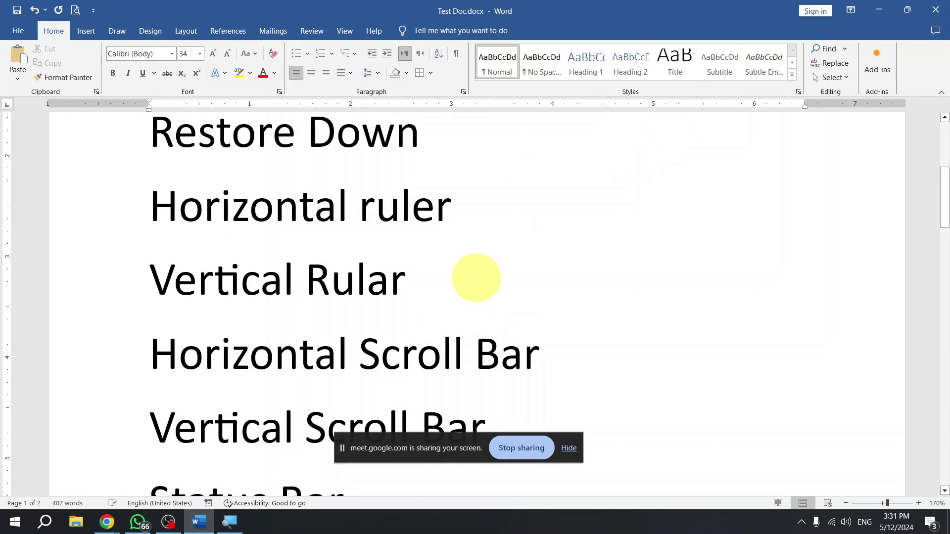
scroll(477, 280, "up", 4)
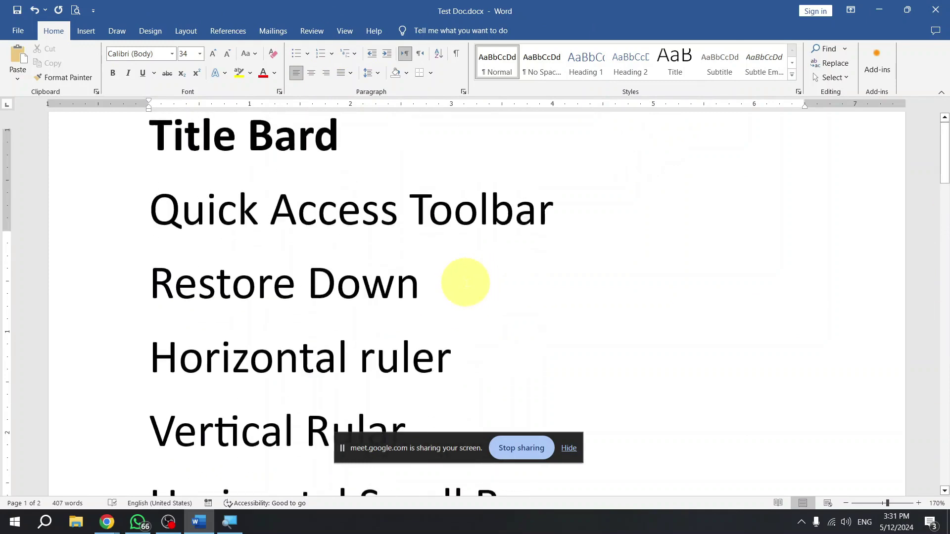
scroll(463, 306, "down", 15)
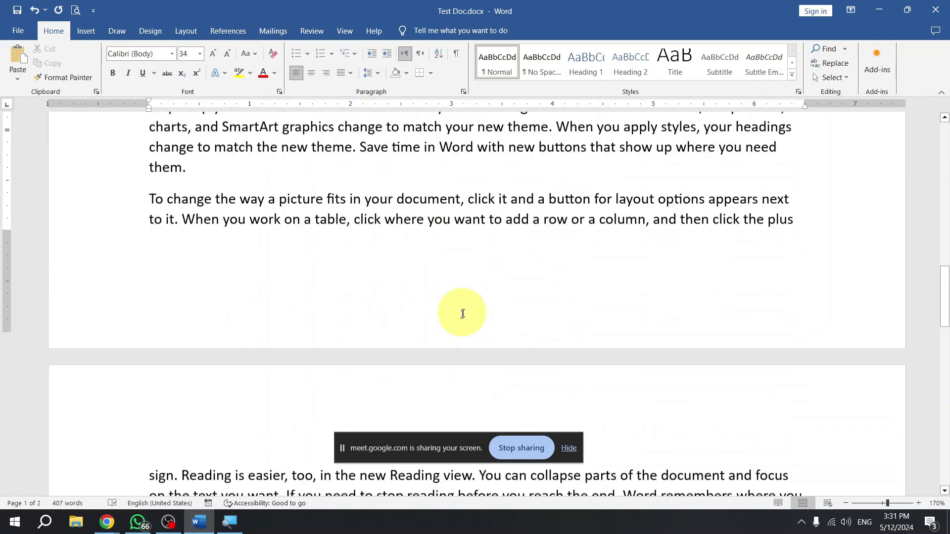
scroll(232, 314, "up", 15)
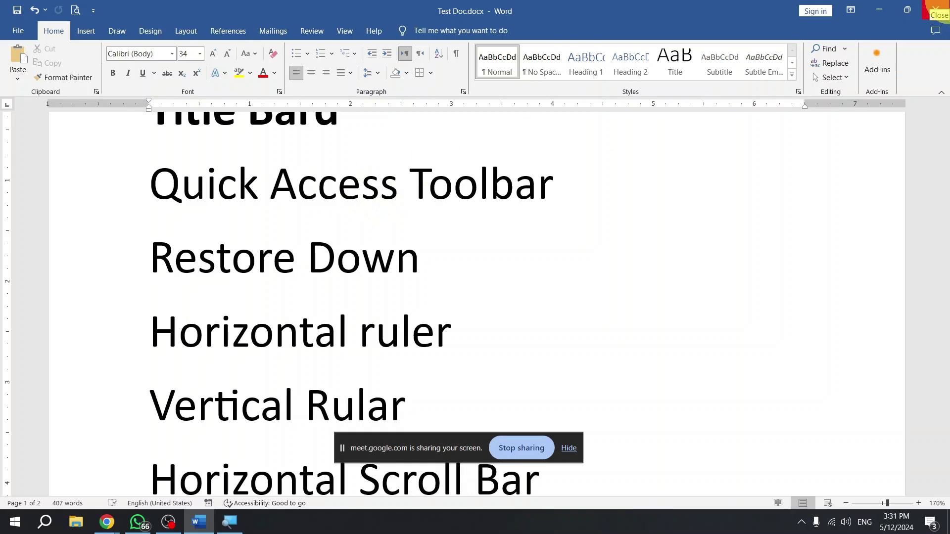
left_click(943, 7)
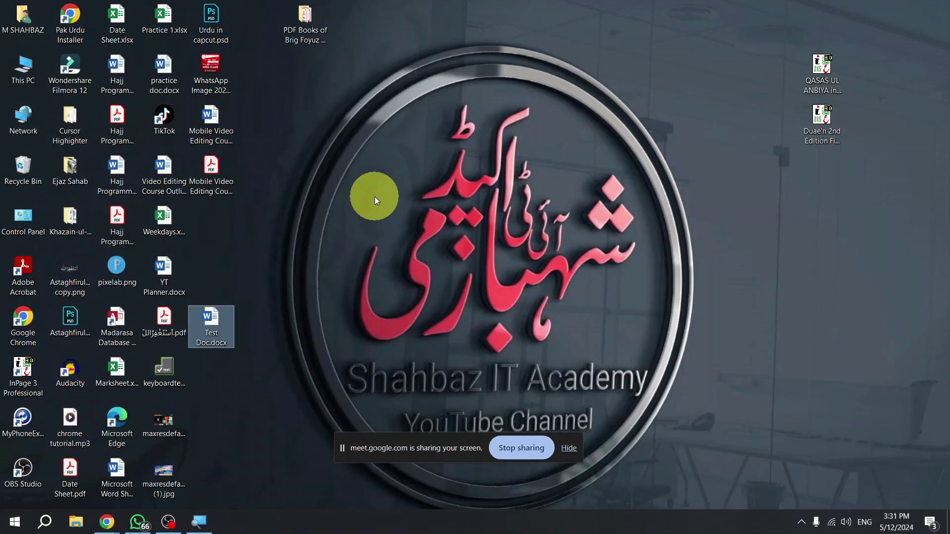
double_click(215, 333)
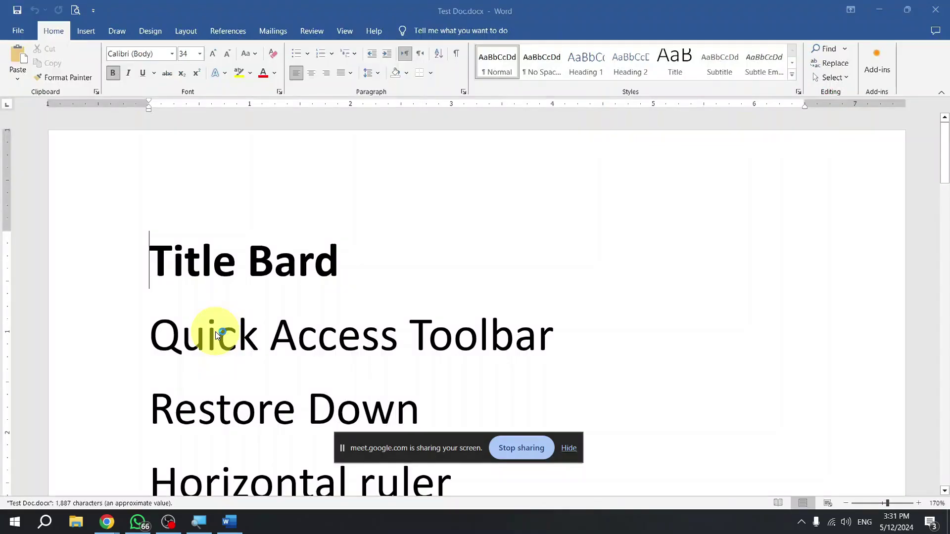
right_click(216, 331)
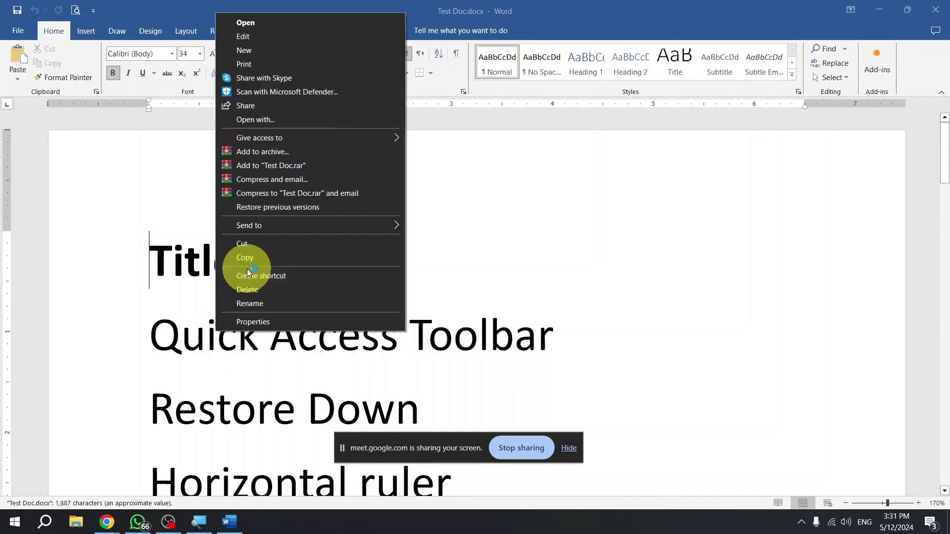
left_click(515, 216)
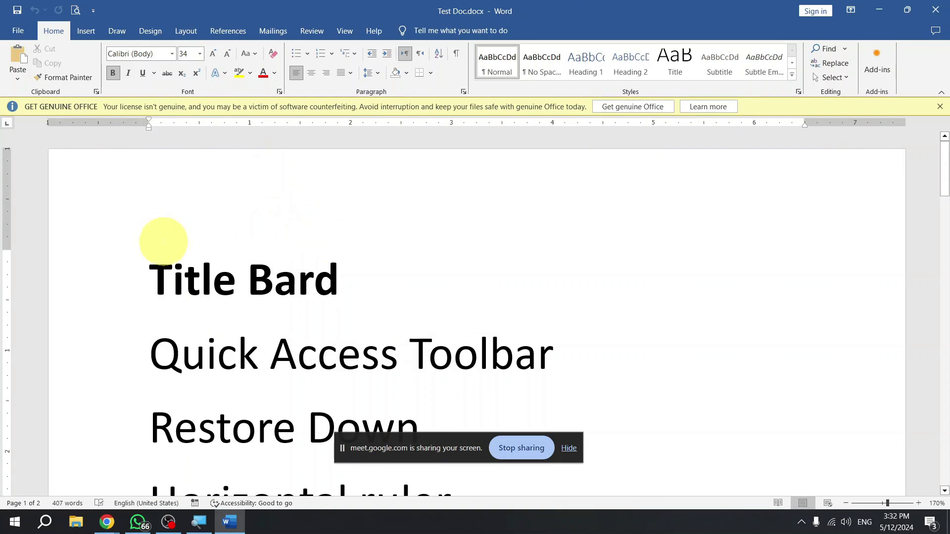
Close the open document and reopen Test Doc.docx from the recent documents.
left_click_drag(163, 240, 290, 378)
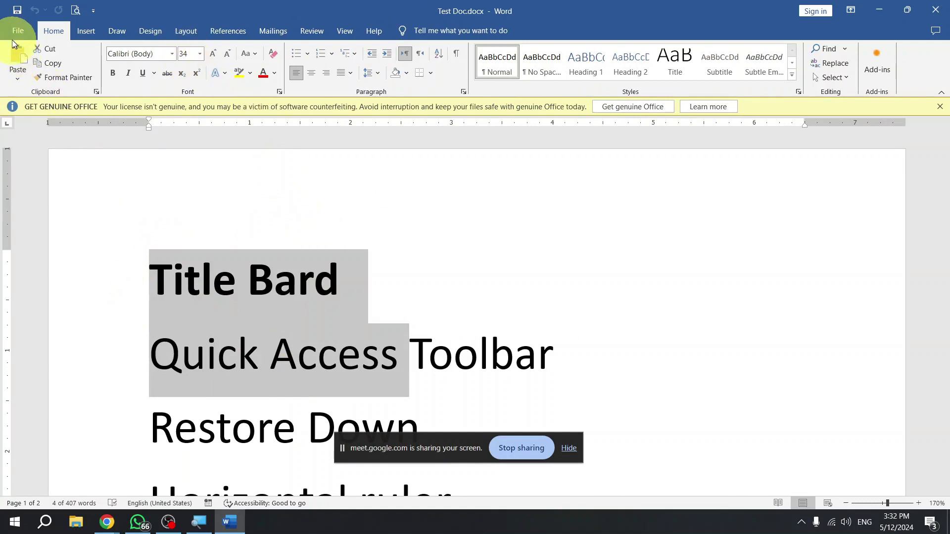
left_click(13, 23)
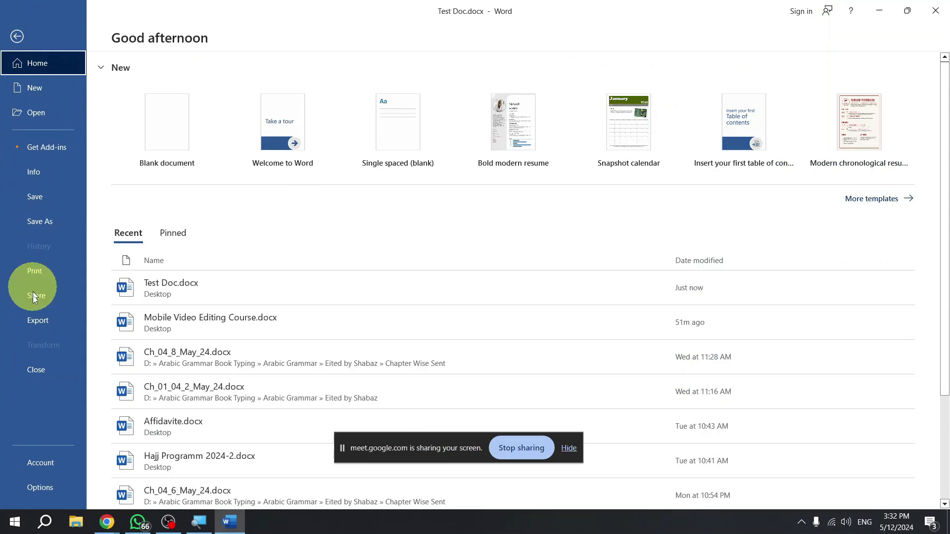
left_click(61, 375)
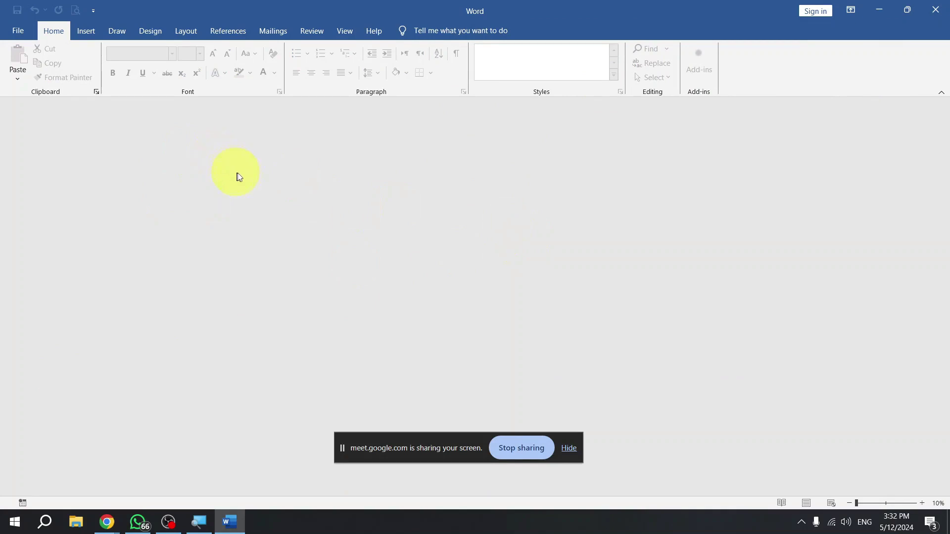
left_click(25, 31)
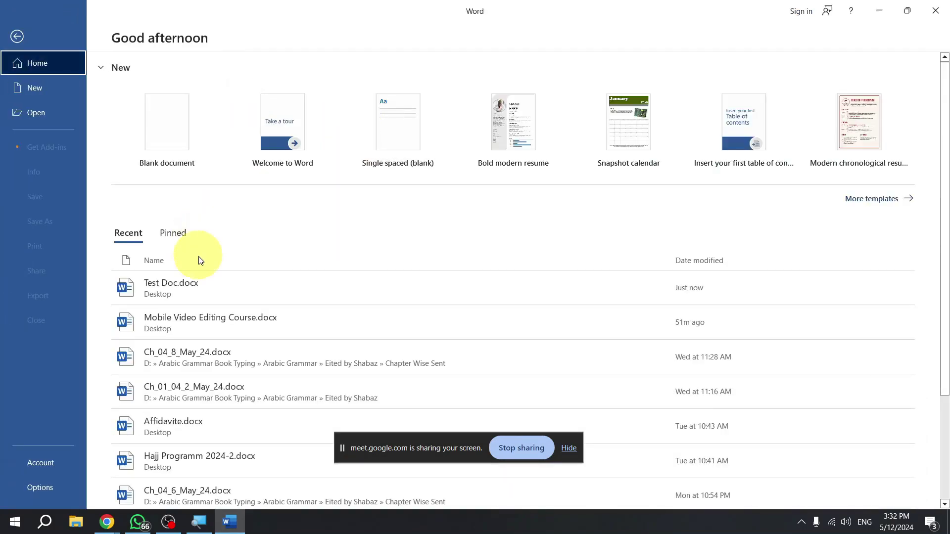
left_click(210, 285)
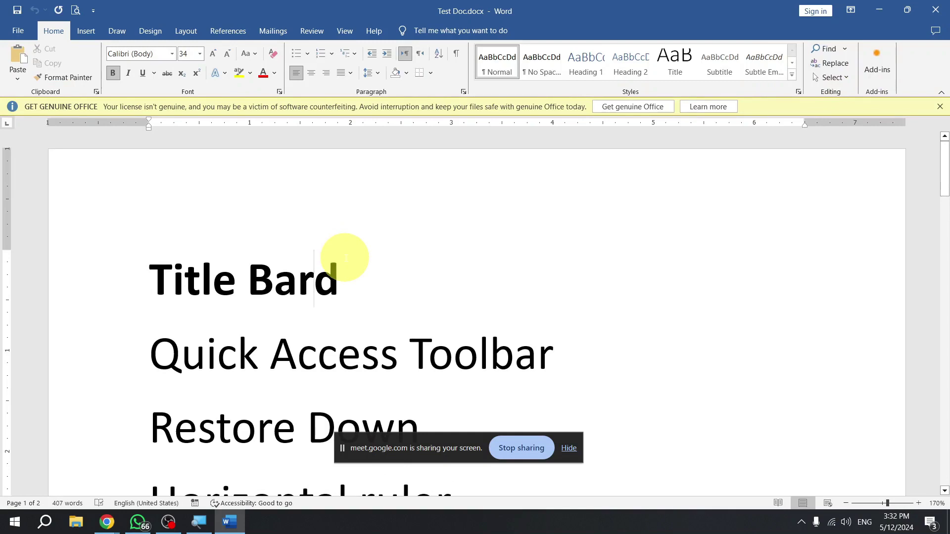
Add the line "Close Document = Ctrl + W" below "Status Bar" and save the document.
scroll(484, 303, "down", 3)
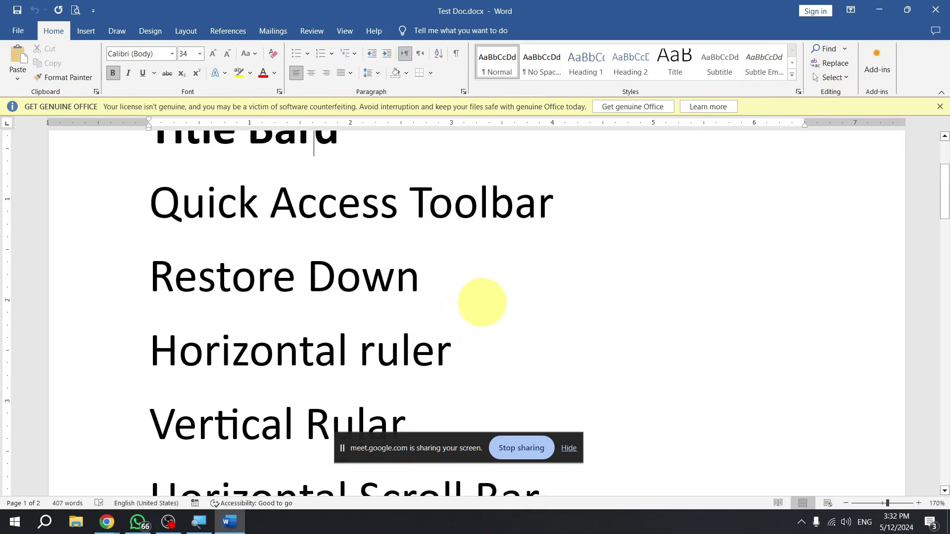
scroll(494, 302, "down", 6)
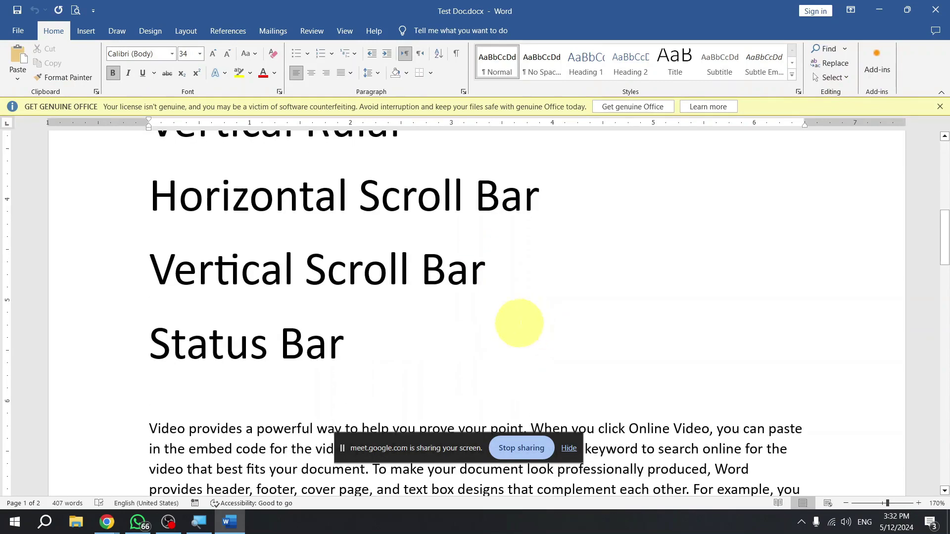
key("Return")
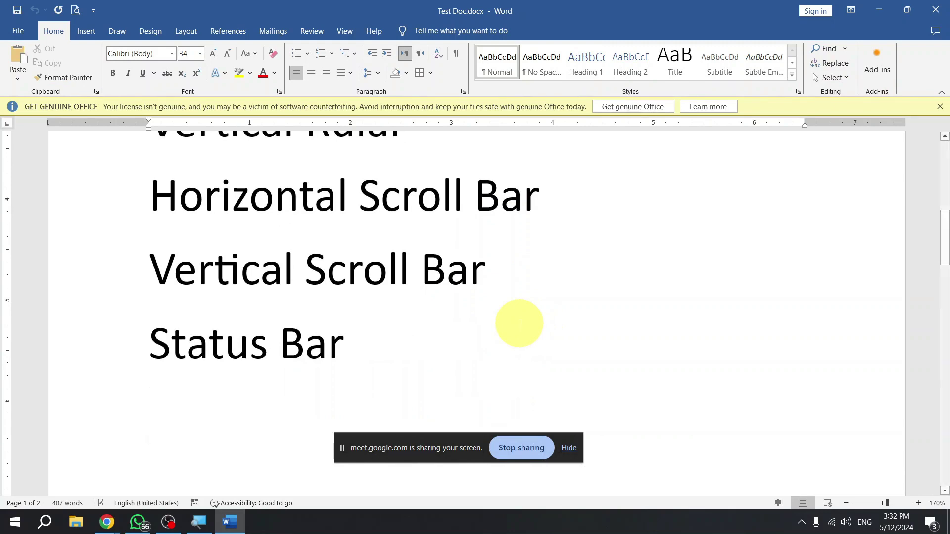
scroll(517, 327, "down", 3)
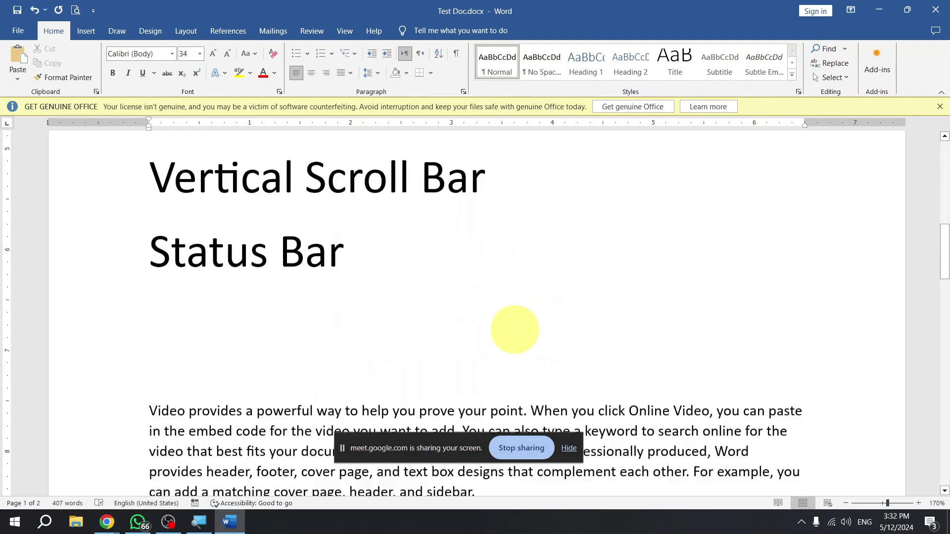
type("Close")
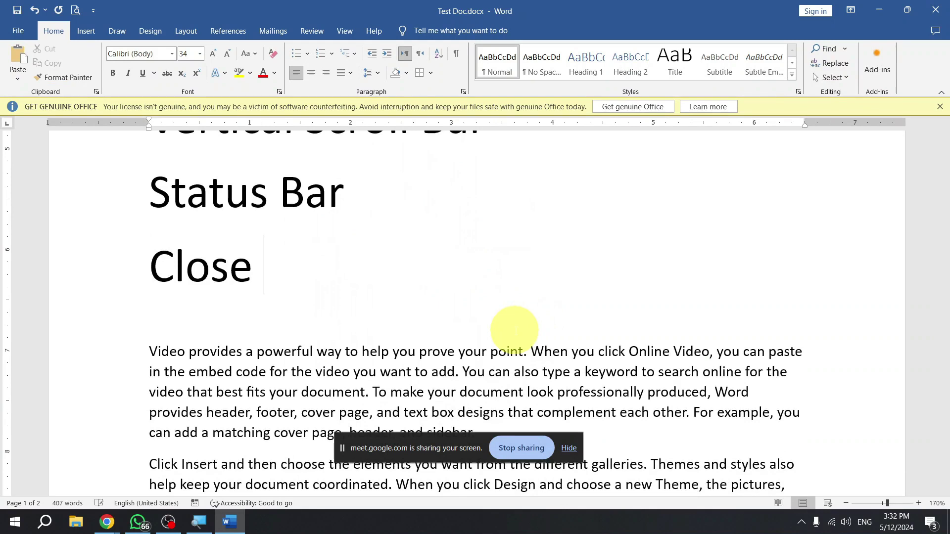
type(" Document = Ctrl + W")
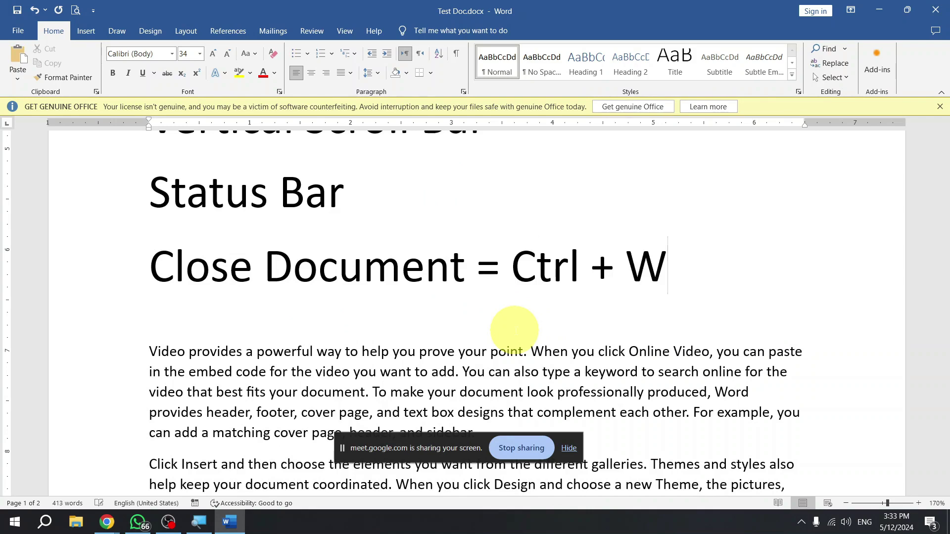
key("ctrl+s")
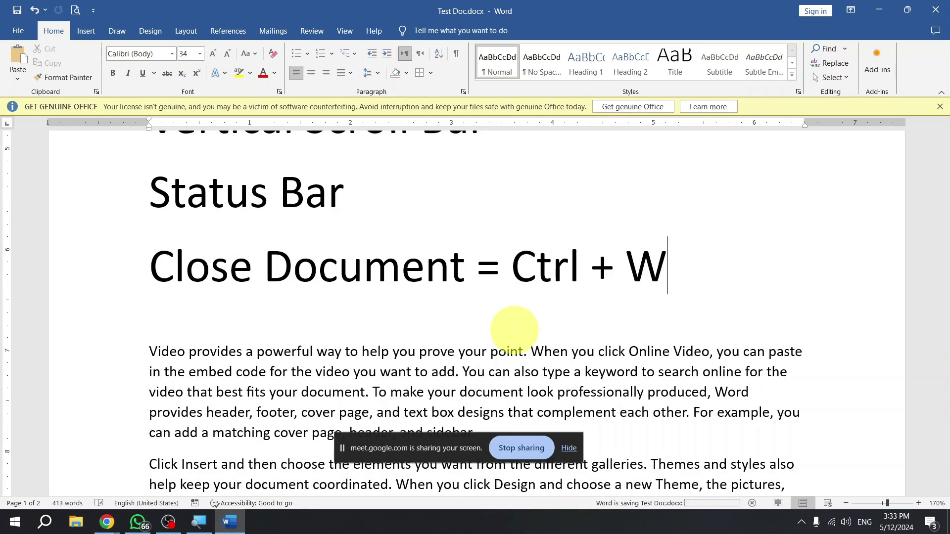
Highlight the "Ctrl + W" line, show the Close command among the file commands, and close Test Doc.docx.
left_click(64, 272)
left_click(511, 266)
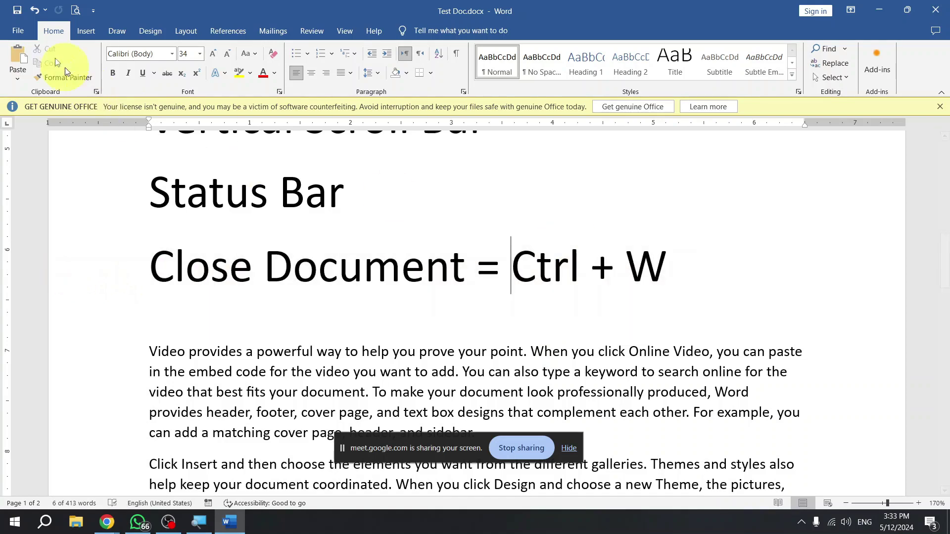
left_click(32, 32)
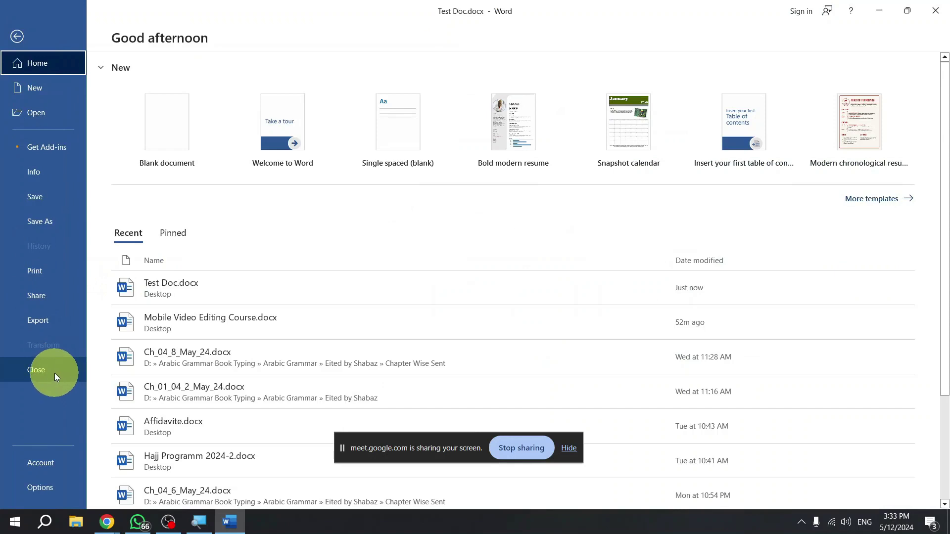
key("Escape")
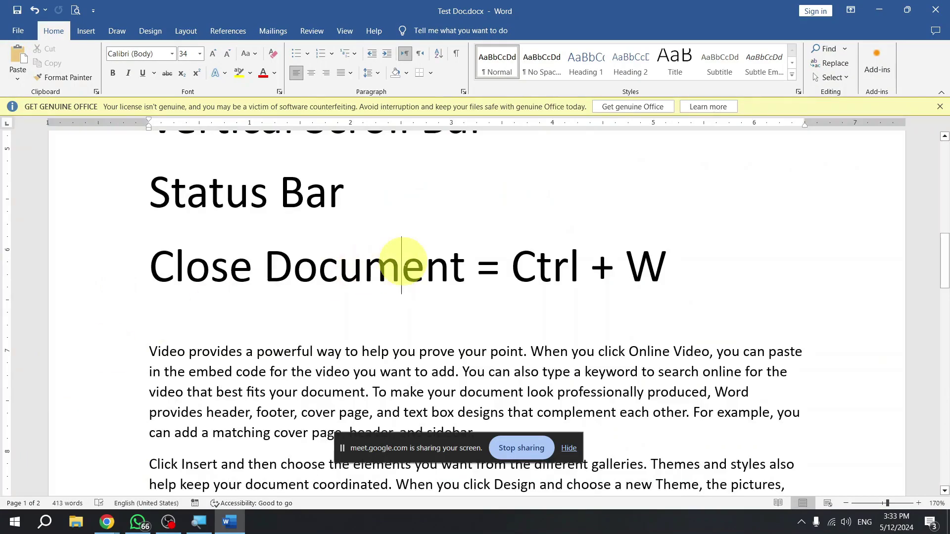
key("ctrl+w")
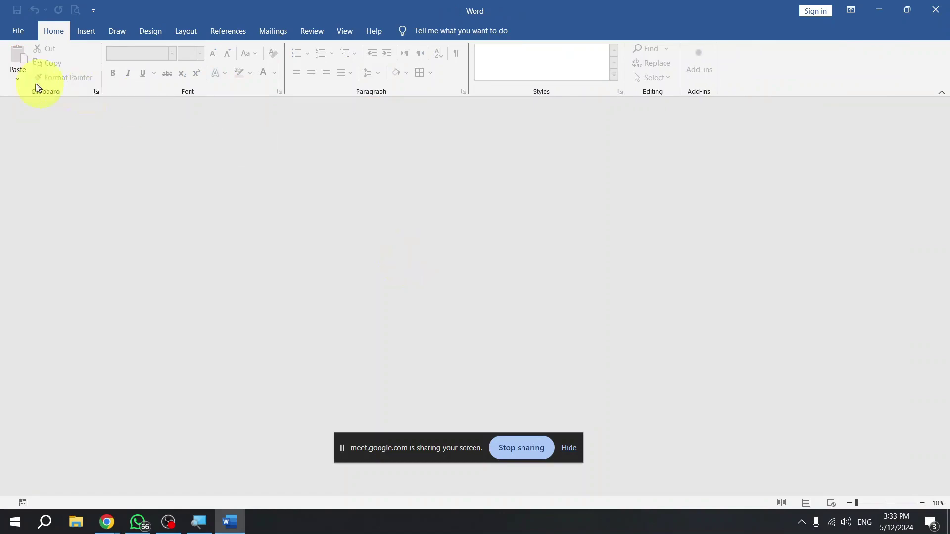
left_click(19, 32)
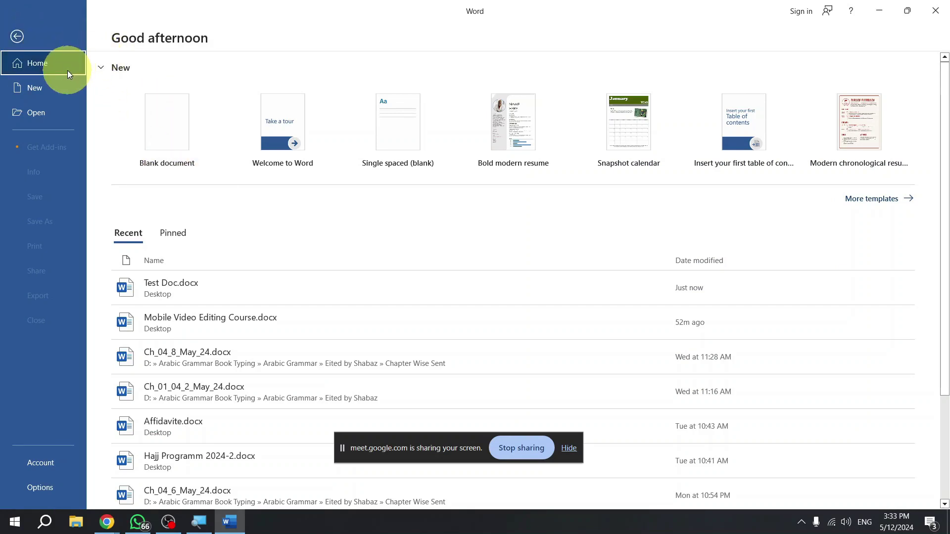
left_click(56, 144)
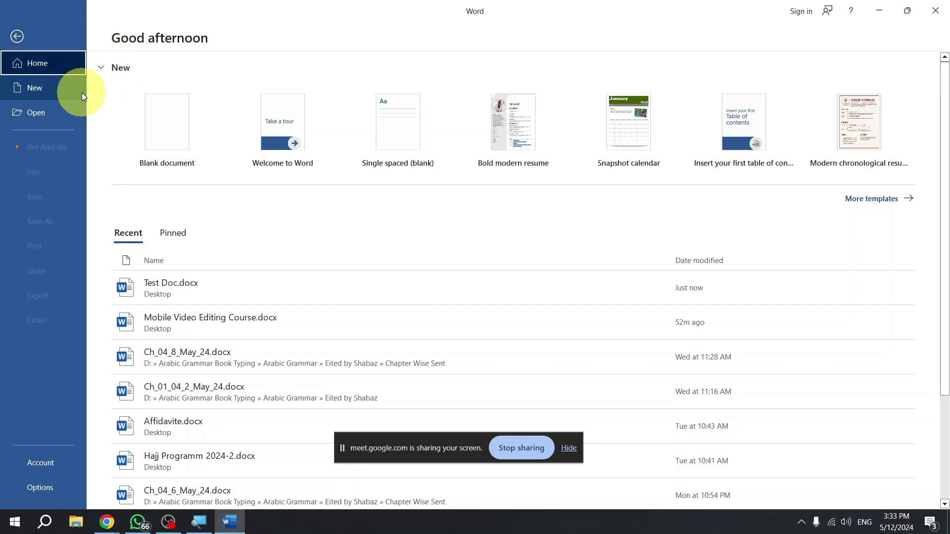
left_click(62, 37)
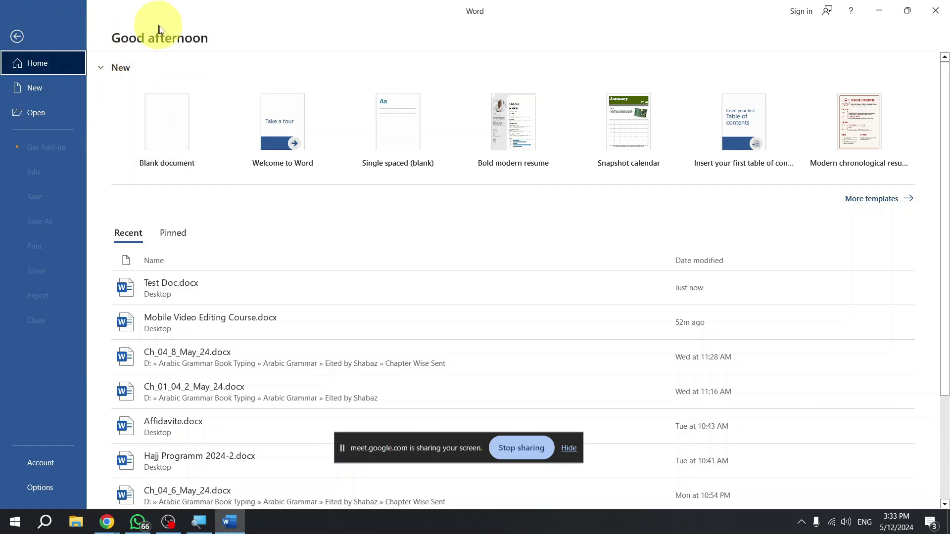
key("Escape")
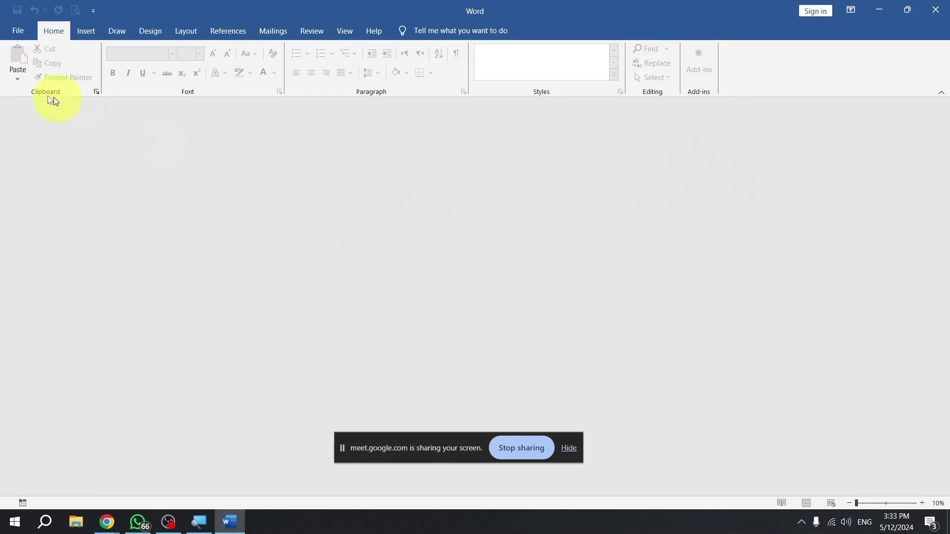
Browse to the Desktop folder, open Hajj Programm 2024.docx, and dismiss the Get Genuine Office notice.
left_click(19, 31)
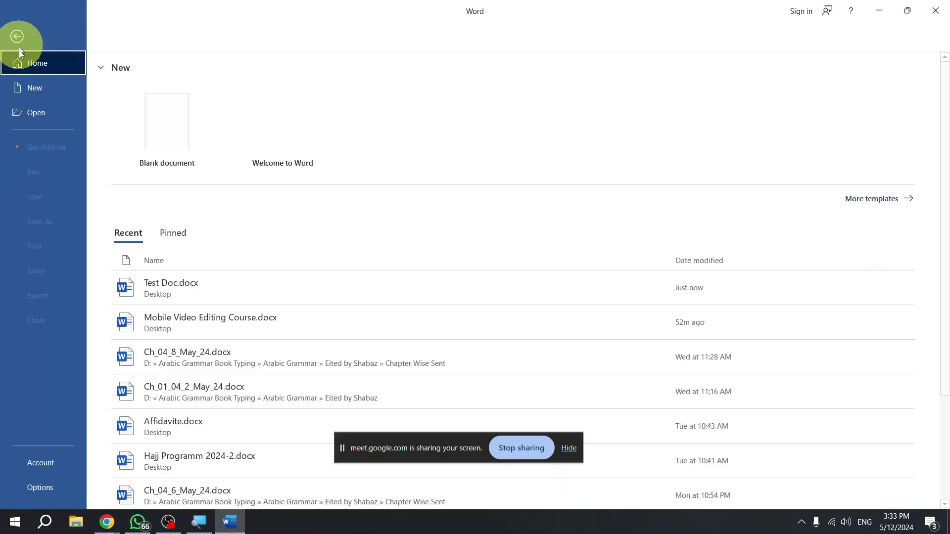
left_click(37, 121)
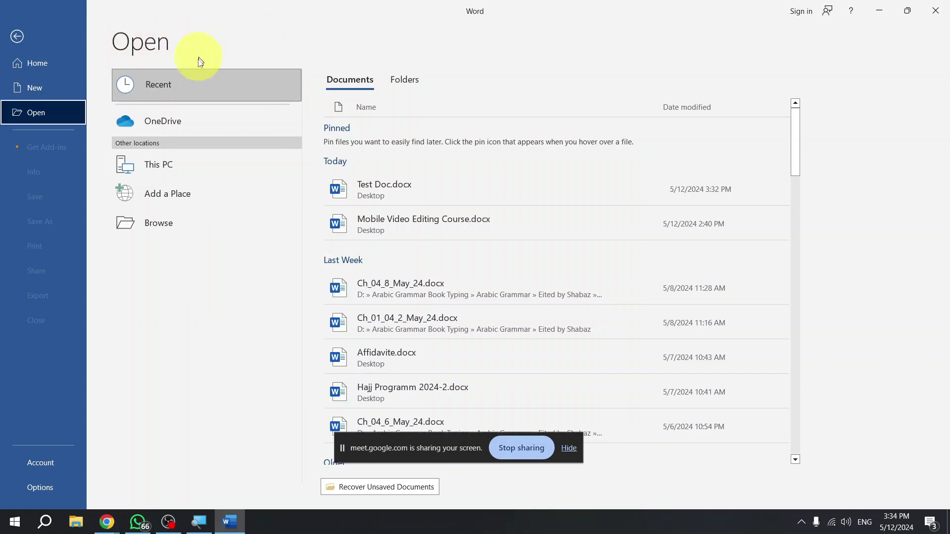
left_click(168, 229)
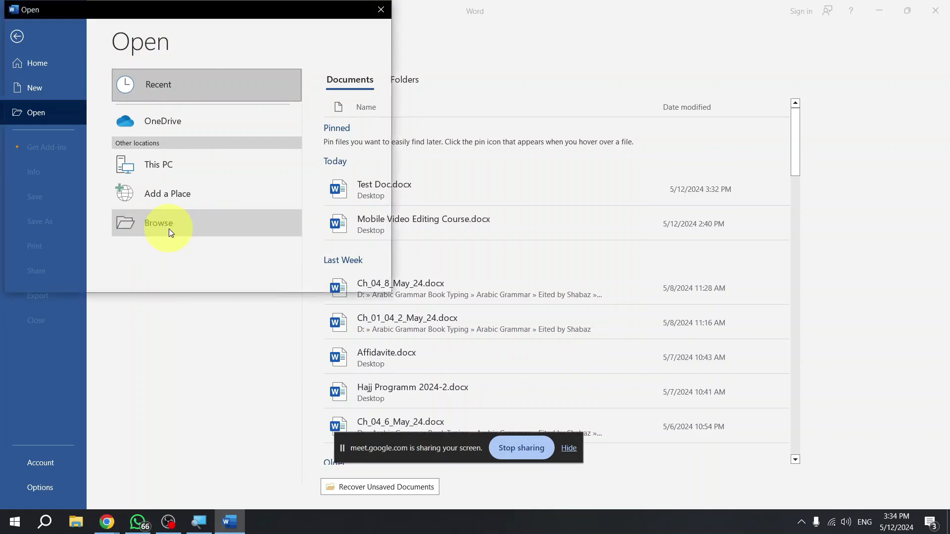
left_click_drag(260, 11, 467, 20)
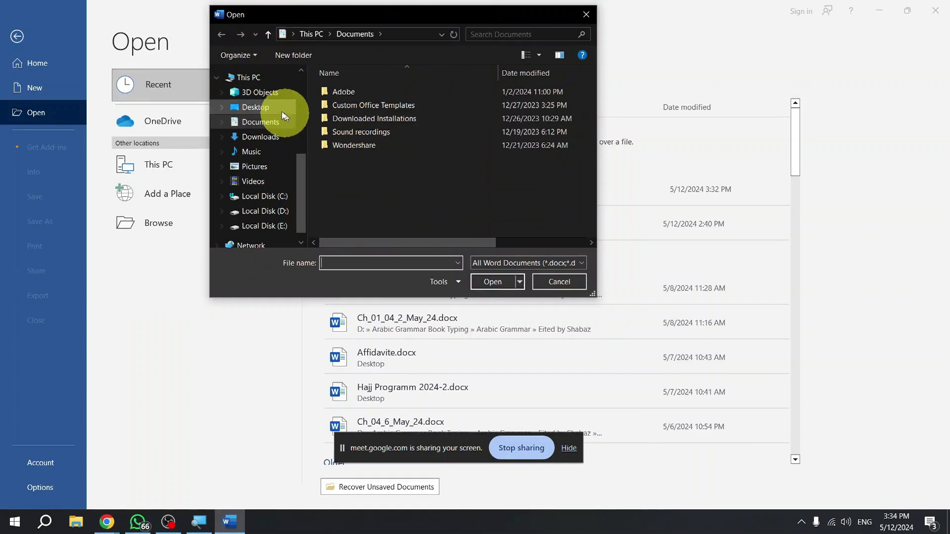
left_click(269, 96)
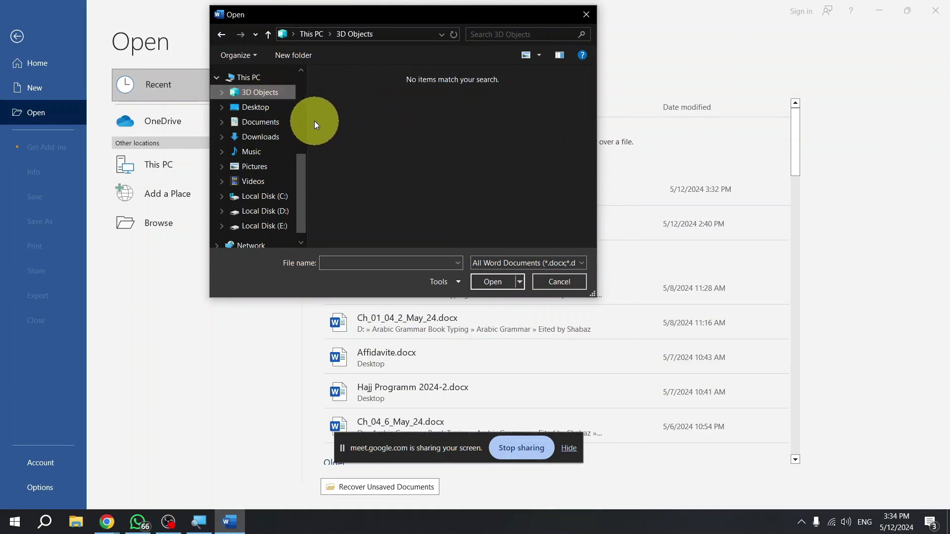
left_click(292, 109)
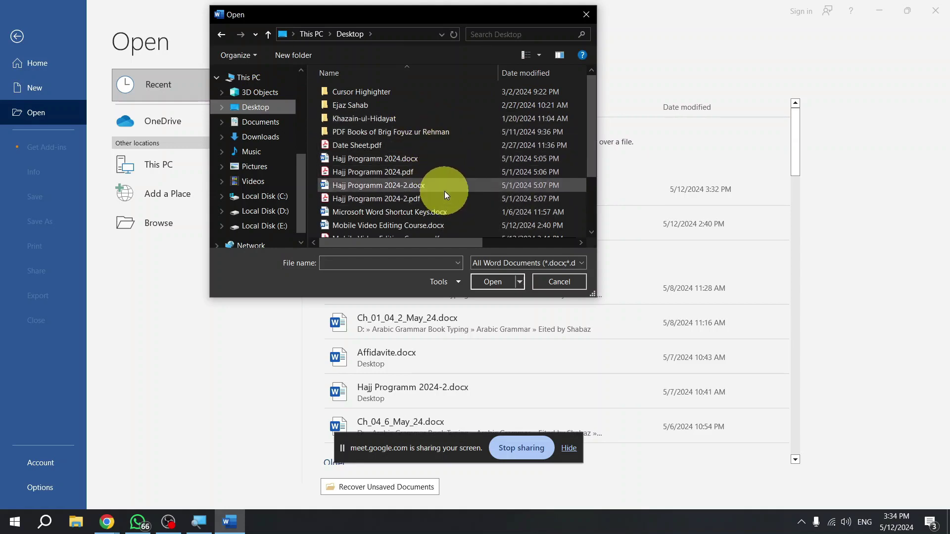
left_click(366, 158)
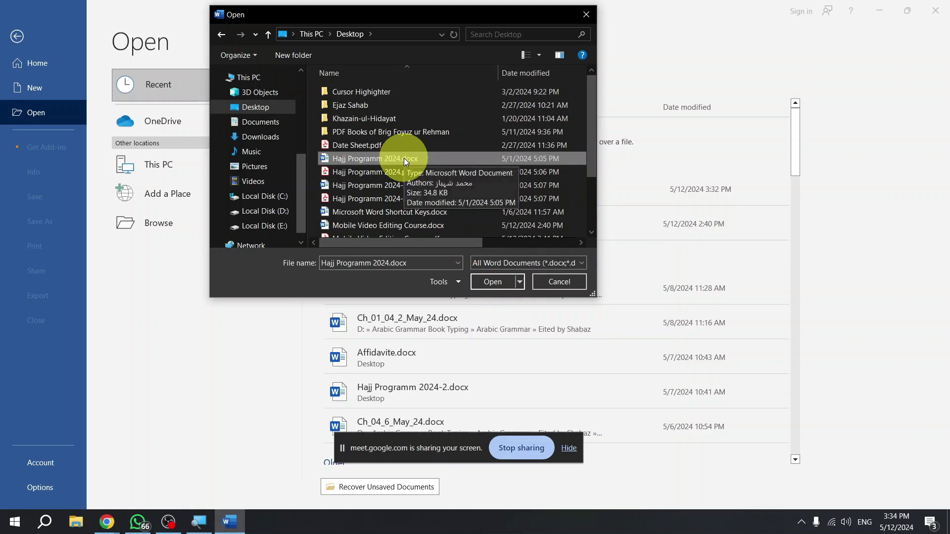
left_click(497, 283)
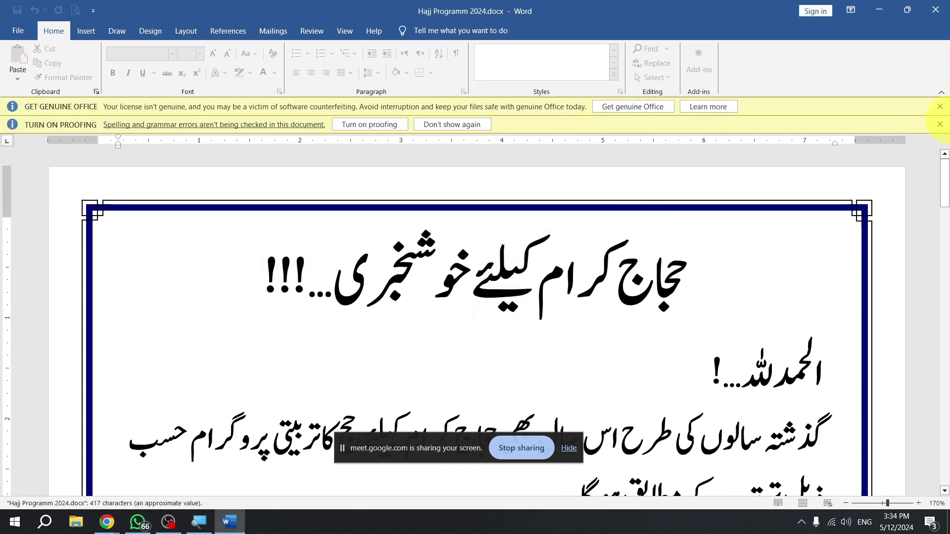
left_click(940, 107)
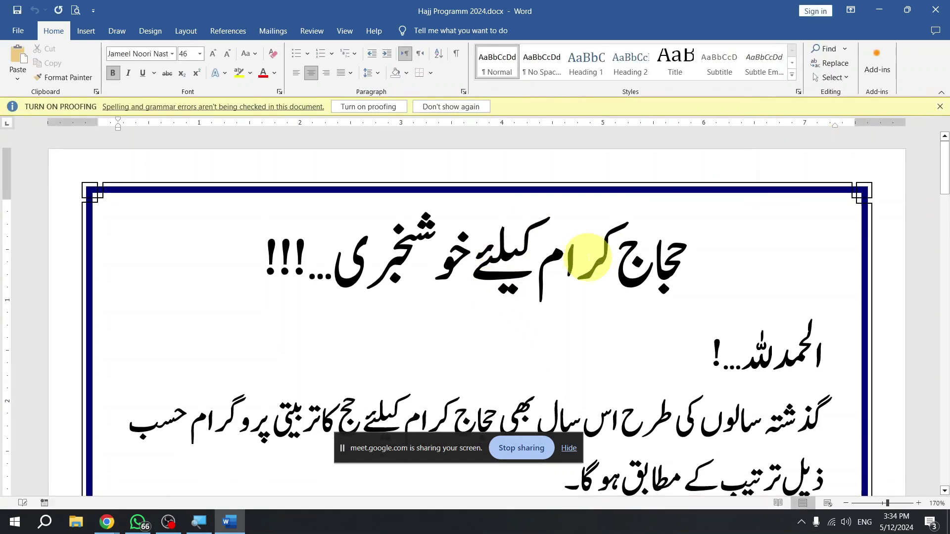
Zoom out to 120%, look through the opened Urdu document, and view the file commands briefly.
scroll(587, 256, "down", 2)
scroll(588, 256, "down", 3)
scroll(587, 256, "down", 10)
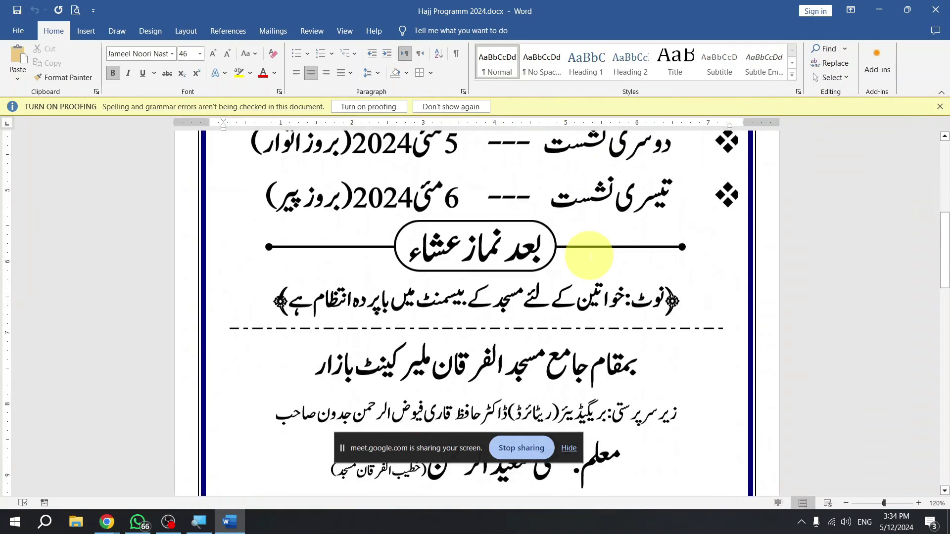
scroll(589, 256, "down", 3)
scroll(588, 256, "up", 8)
scroll(589, 256, "down", 2)
scroll(554, 227, "up", 4)
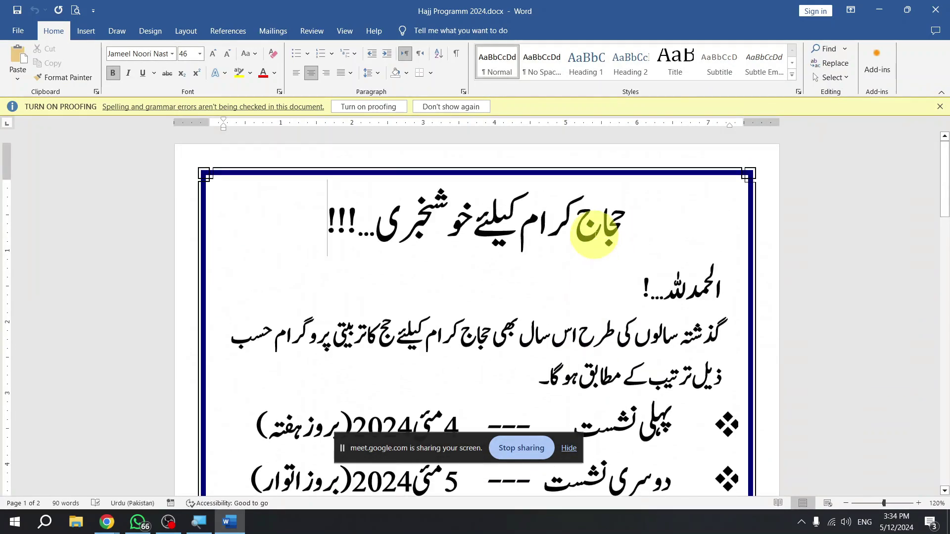
left_click(18, 31)
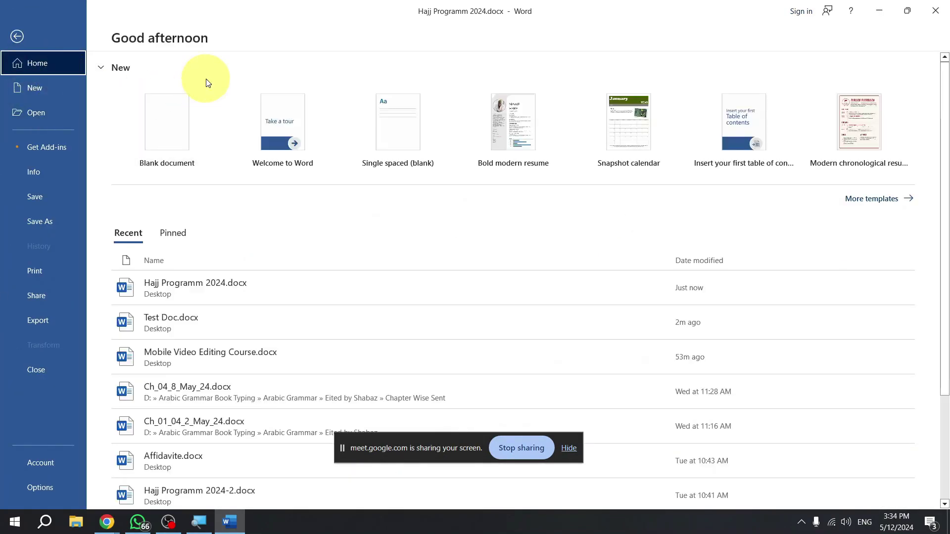
key("Escape")
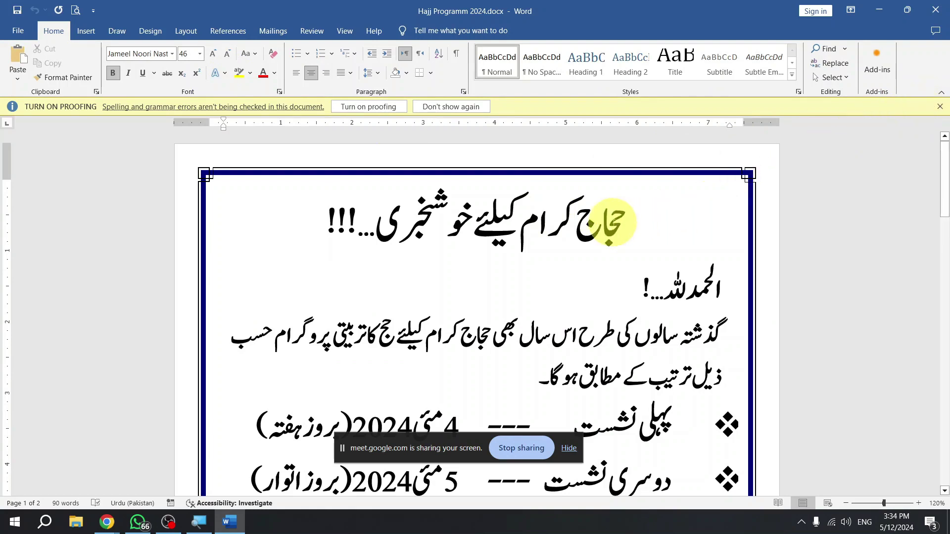
Highlight the Urdu text from the heading down through the third bulleted session line.
left_click_drag(612, 225, 445, 259)
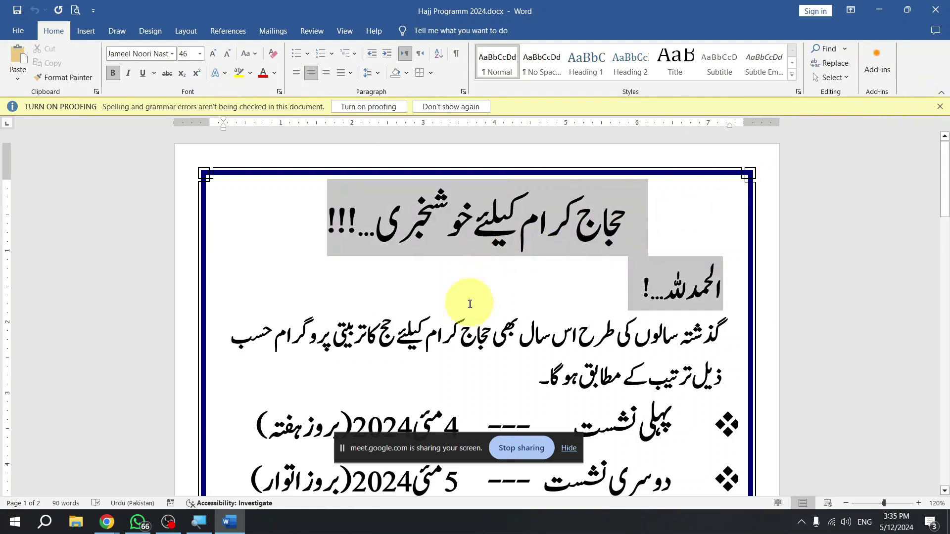
scroll(466, 306, "down", 2)
left_click_drag(465, 306, 259, 338)
scroll(250, 333, "down", 2)
scroll(251, 333, "up", 2)
scroll(257, 331, "down", 2)
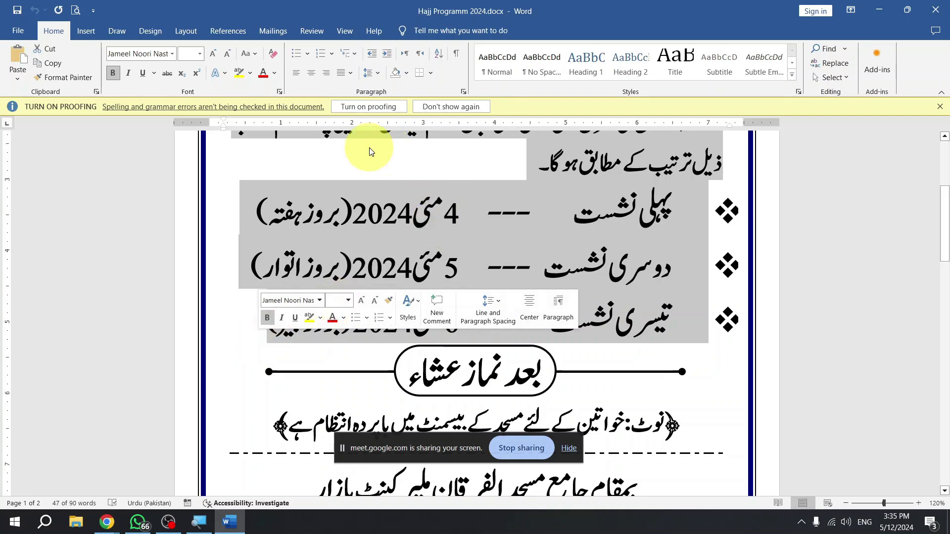
Highlight the Urdu text from the line above the bulleted sessions down into the session lines, clearing and reselecting it.
left_click(435, 177)
left_click(552, 207)
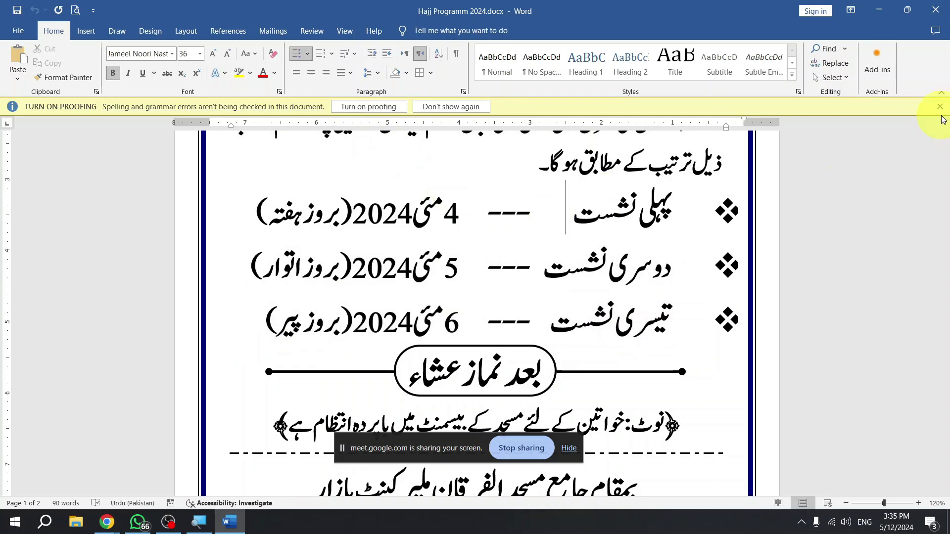
left_click_drag(621, 169, 430, 365)
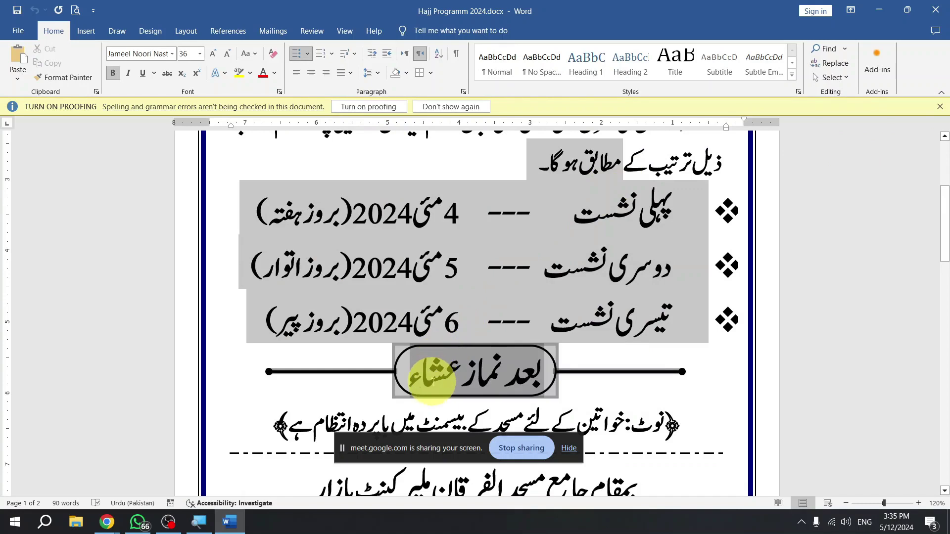
left_click(488, 206)
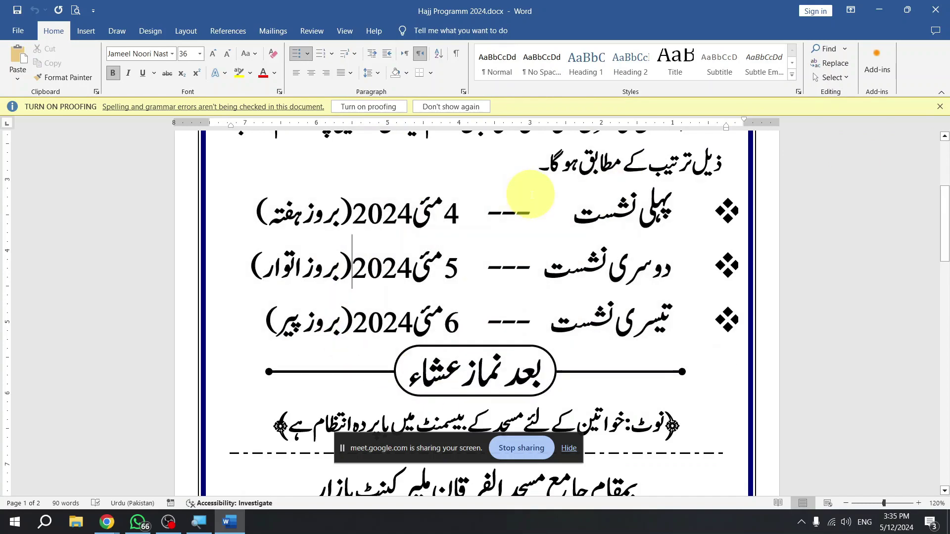
left_click_drag(654, 157, 384, 268)
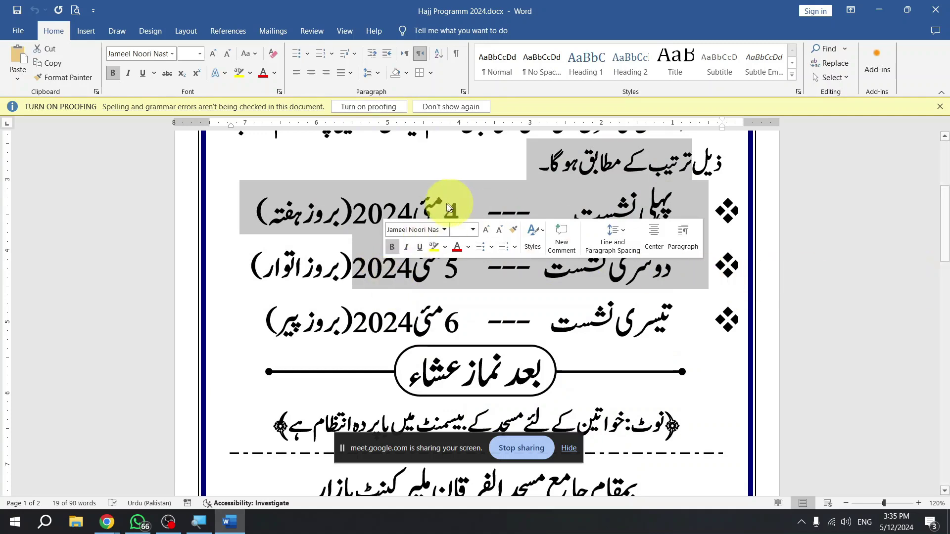
Dismiss the proofing notice, clear the text selection, and close Hajj Programm 2024.docx while keeping Word running.
left_click(940, 107)
left_click(444, 208)
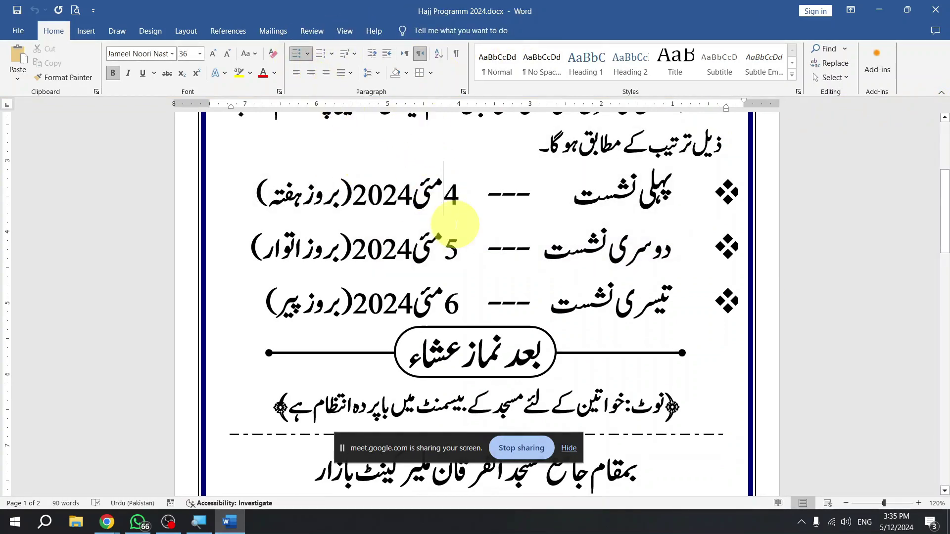
key("ctrl+w")
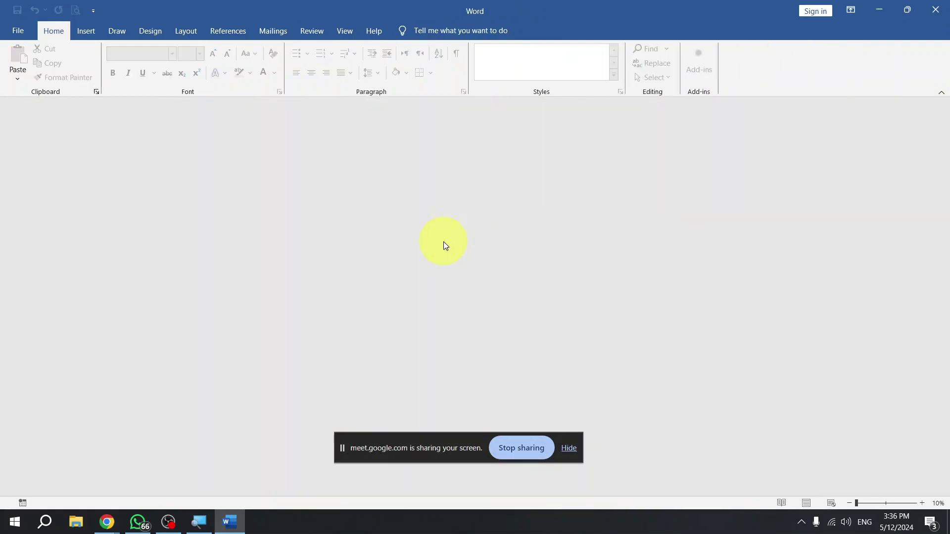
Show the file commands and the Open page with no document open, and return to the empty window.
key("alt+f")
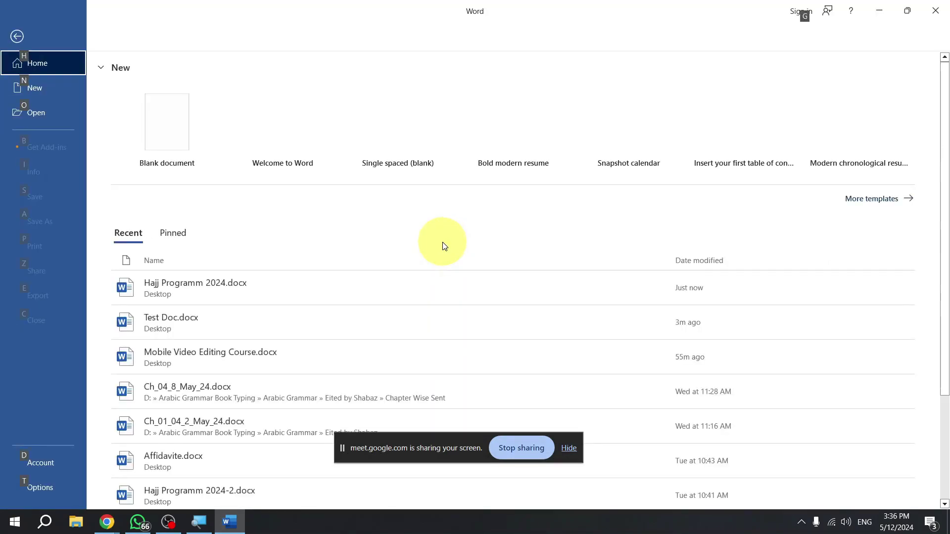
key("Escape")
key("Escape")
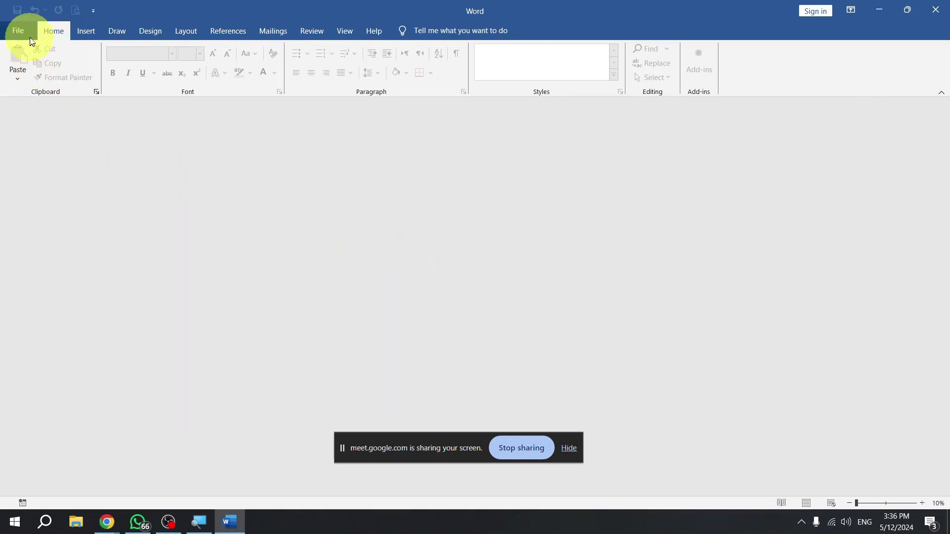
left_click(18, 33)
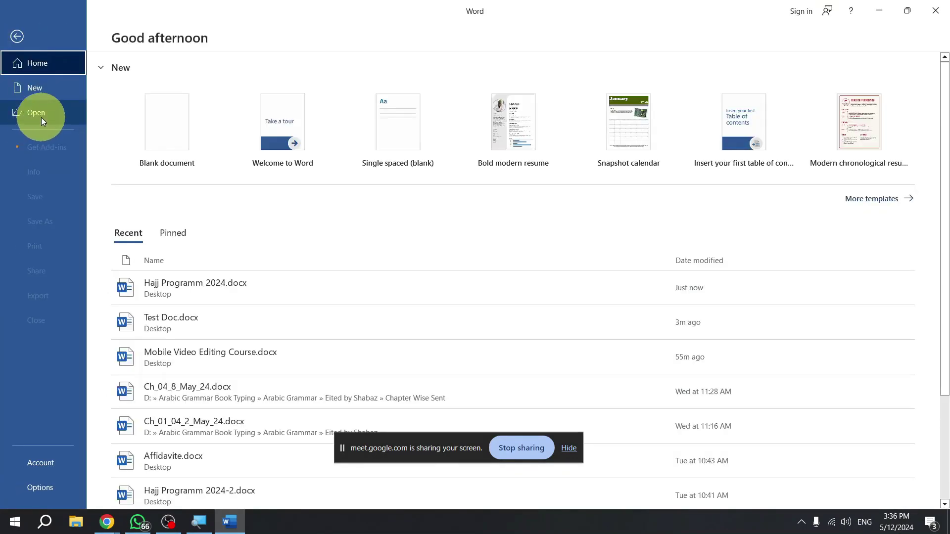
left_click(237, 281)
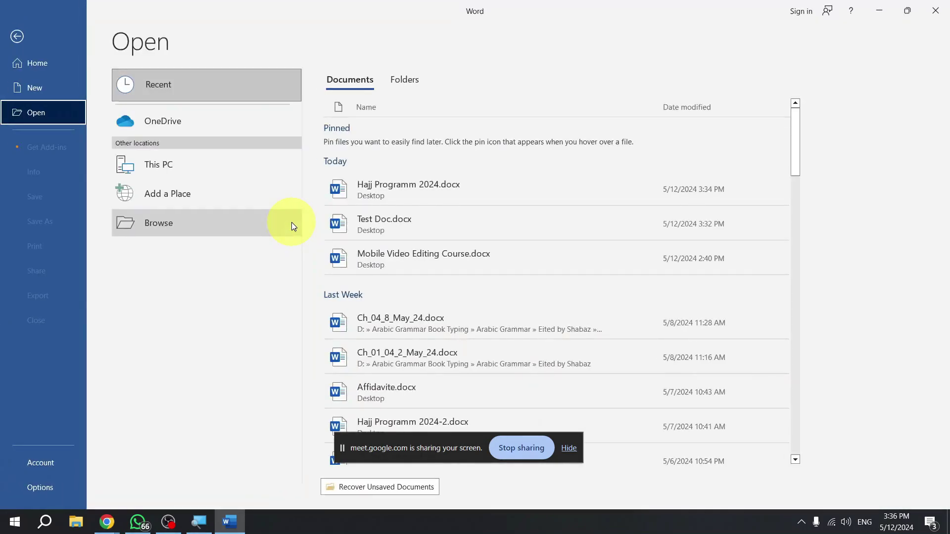
left_click(292, 226)
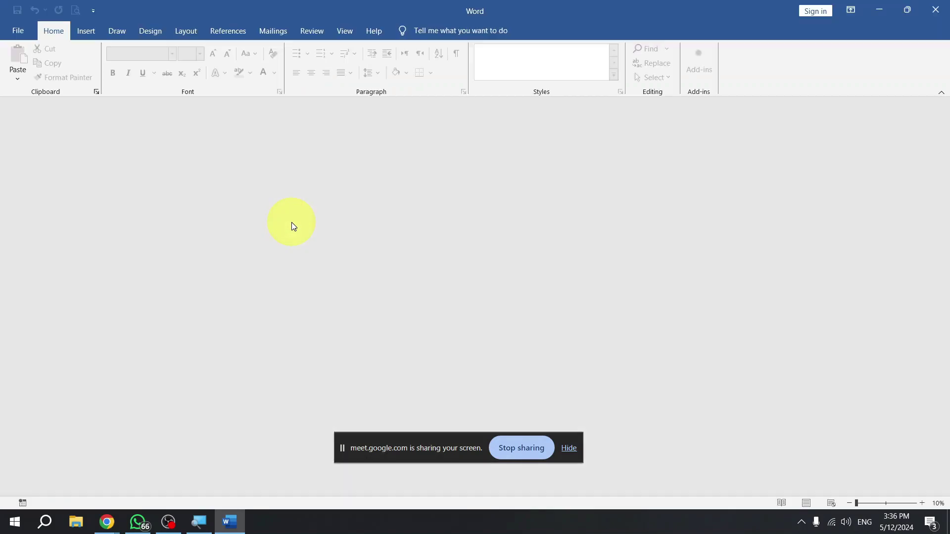
Show the Open page again, return to the start page, and open Test Doc.docx from the recent documents.
key("ctrl+o")
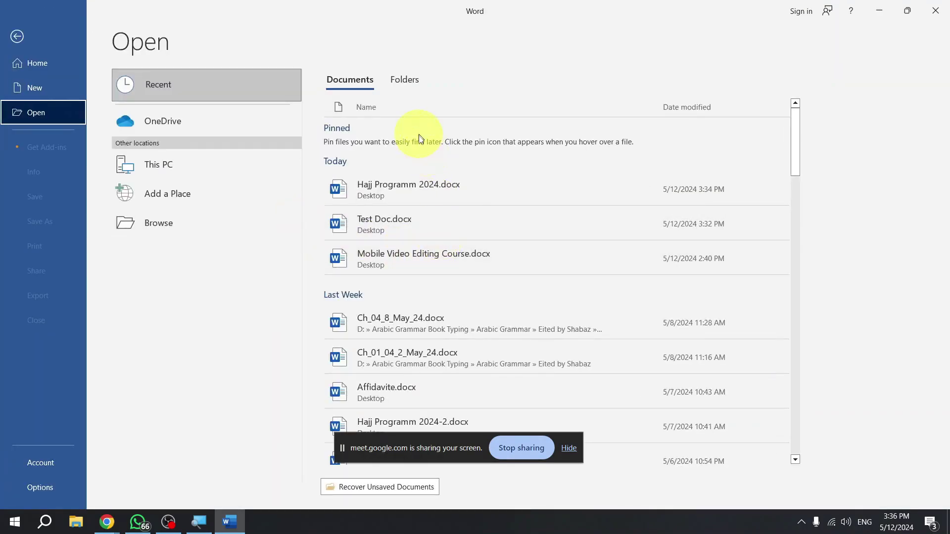
left_click(23, 93)
left_click(46, 53)
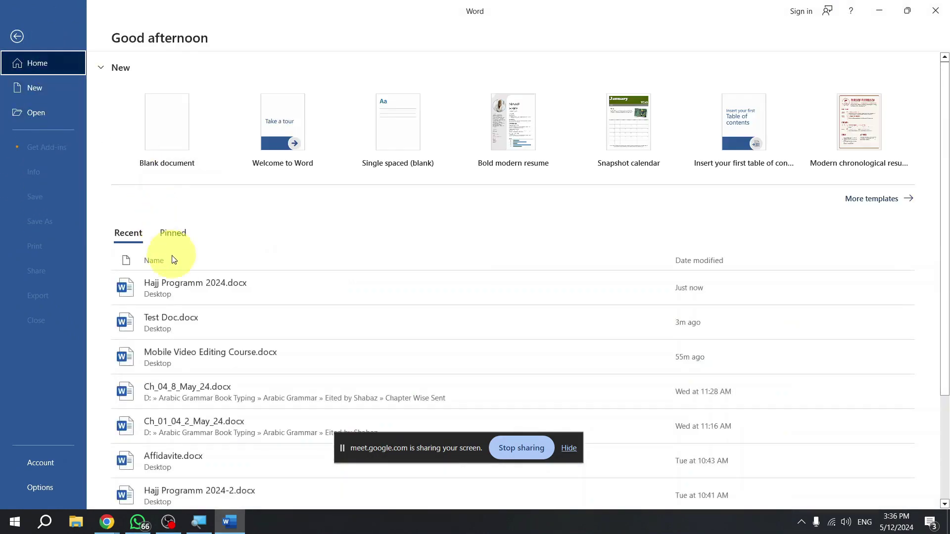
left_click(227, 321)
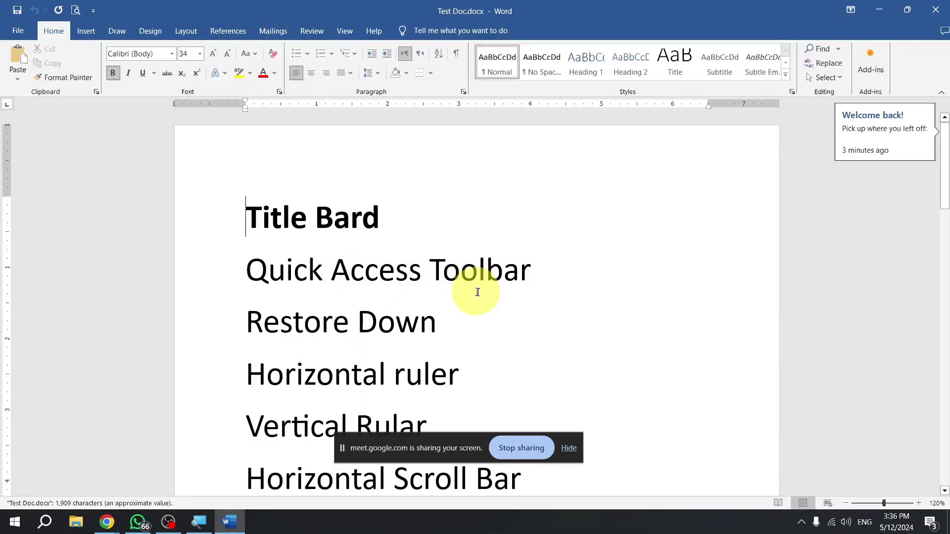
Add a new line reading "Open Document" directly below "Close Document = Ctrl + W" in Test Doc.docx.
scroll(484, 291, "down", 6)
scroll(503, 288, "down", 3)
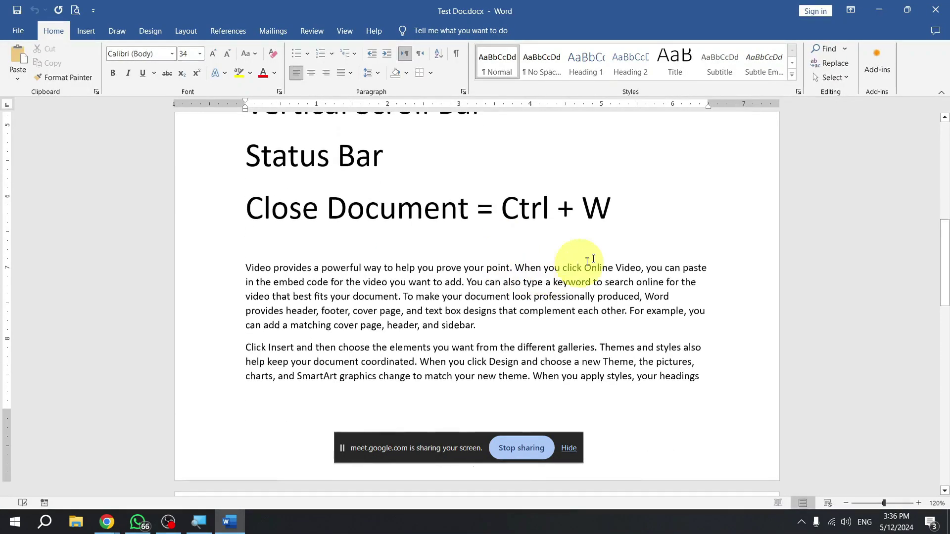
left_click(650, 198)
key("Return")
type("Open Document")
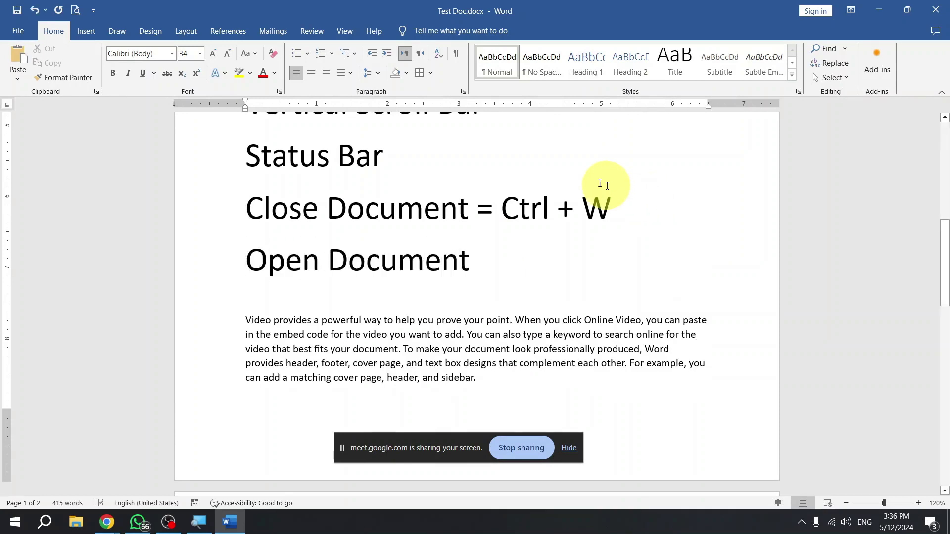
Review the list of Word interface terms from "Title Bard" down to "Open Document", checking the desktop briefly along the way.
scroll(604, 191, "up", 9)
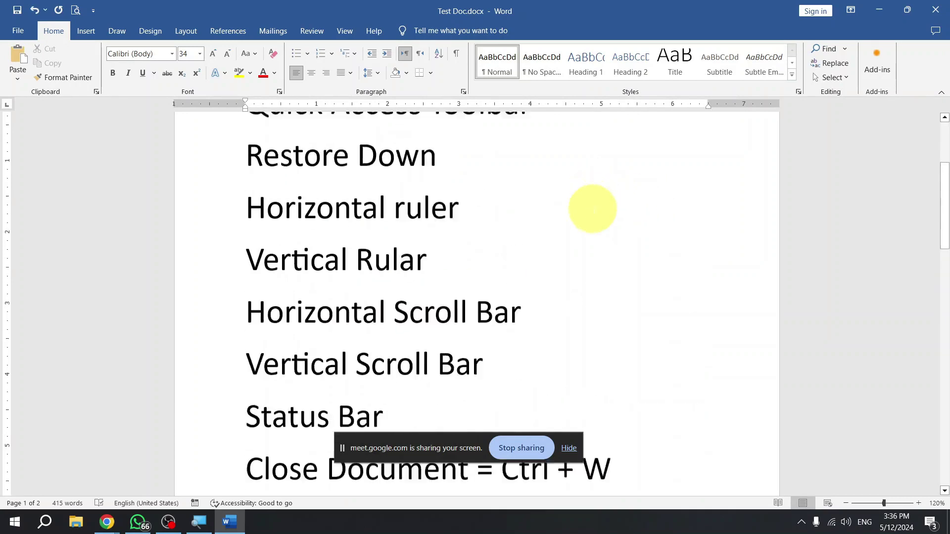
scroll(608, 226, "down", 1)
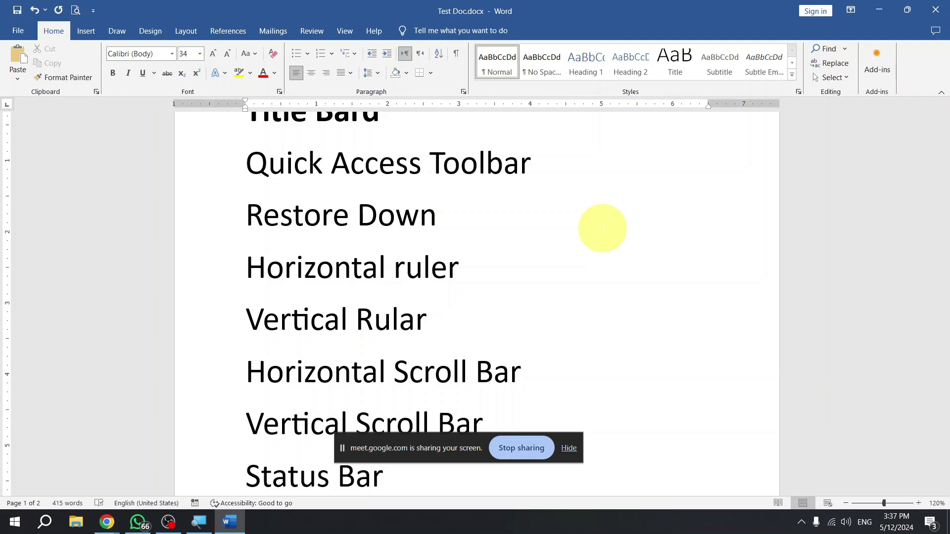
key("super+d")
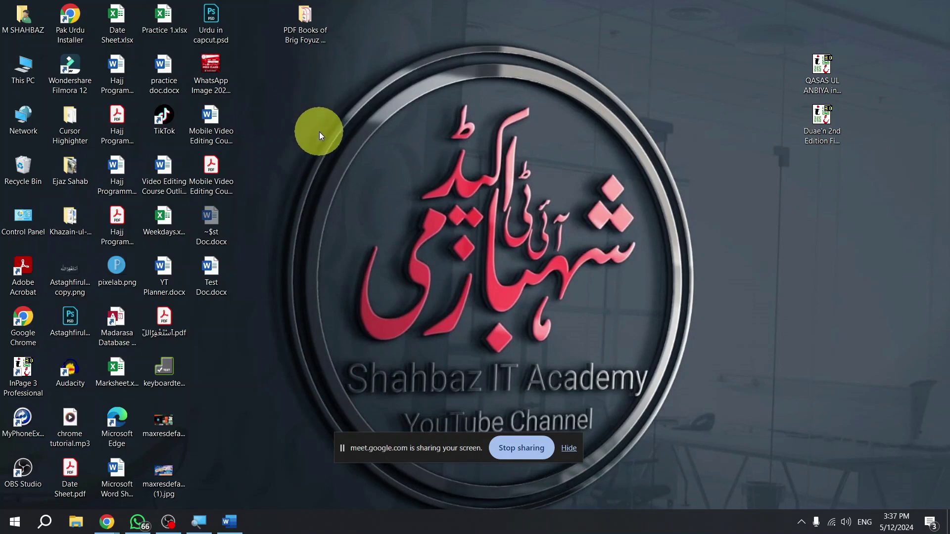
key("alt+Tab")
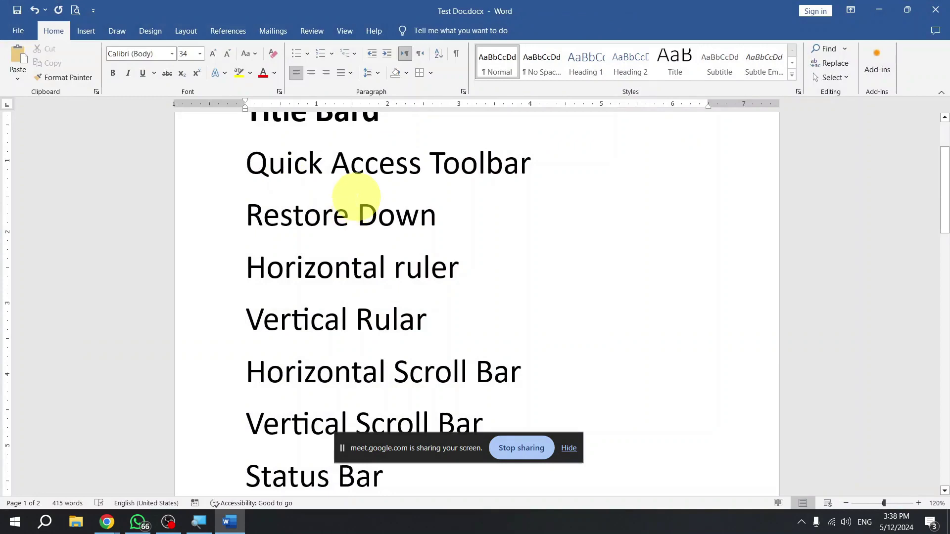
scroll(356, 197, "up", 3)
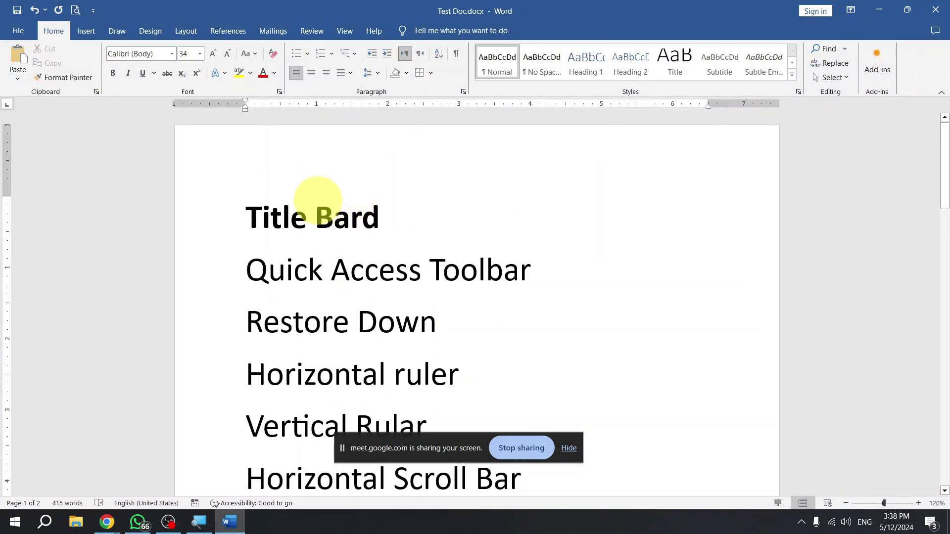
left_click_drag(259, 211, 301, 266)
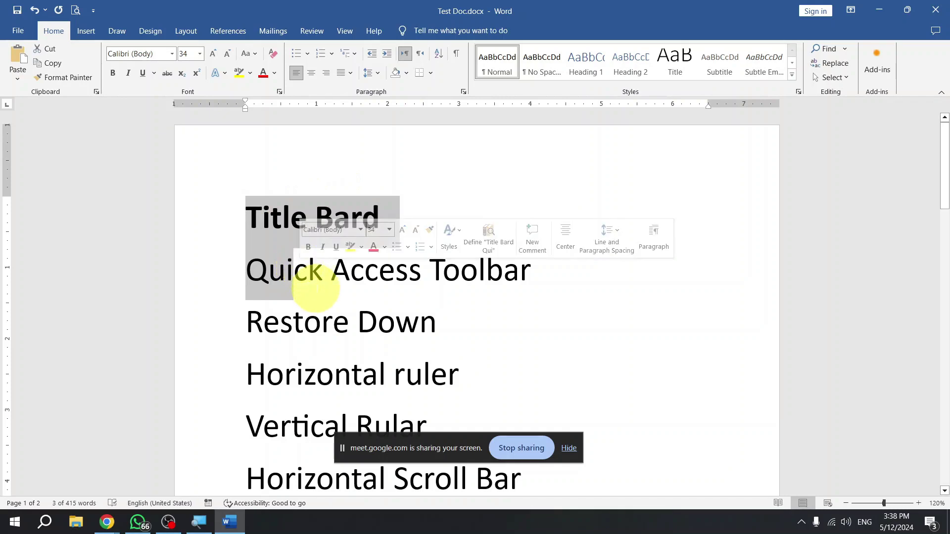
left_click(376, 277)
scroll(381, 276, "down", 6)
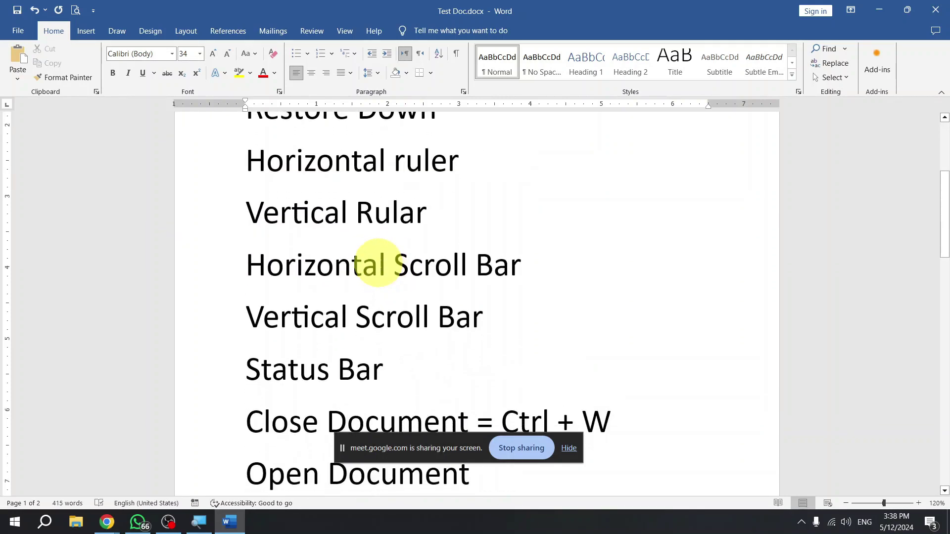
scroll(378, 262, "up", 6)
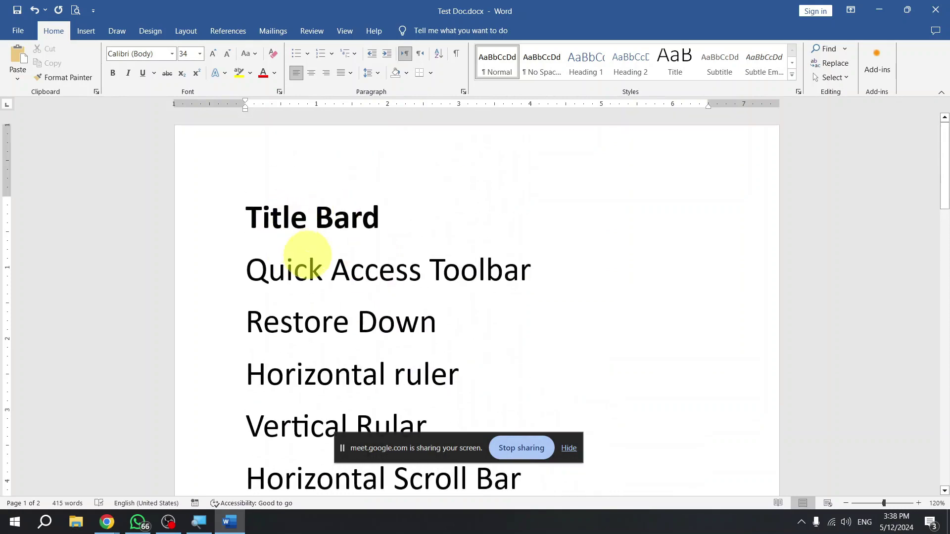
scroll(302, 254, "down", 2)
scroll(309, 254, "down", 2)
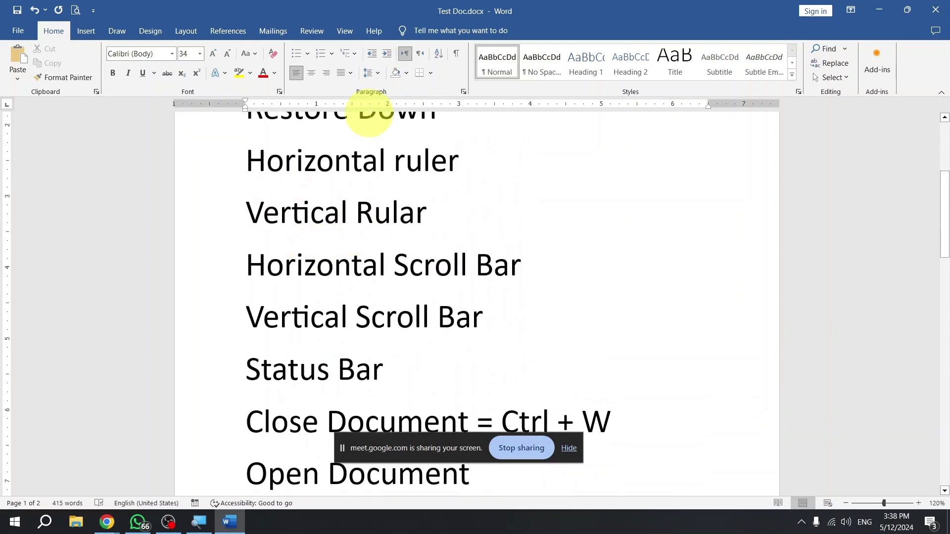
scroll(292, 218, "up", 4)
left_click_drag(212, 206, 237, 299)
Complete the "Open Document" line by appending "= Ctrl + O".
scroll(238, 300, "down", 3)
scroll(238, 300, "down", 5)
left_click(547, 270)
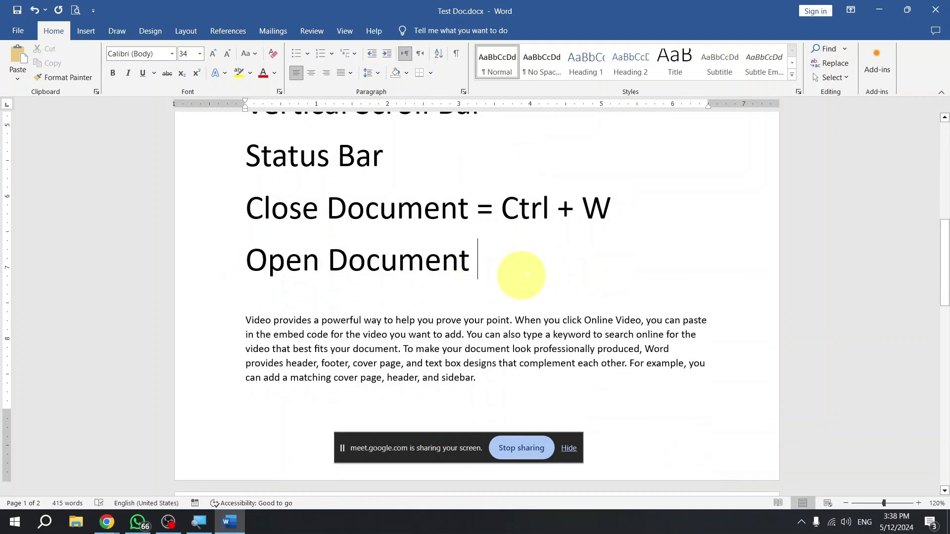
type("=")
scroll(519, 272, "up", 5)
scroll(497, 257, "down", 3)
type("Ctrl + O")
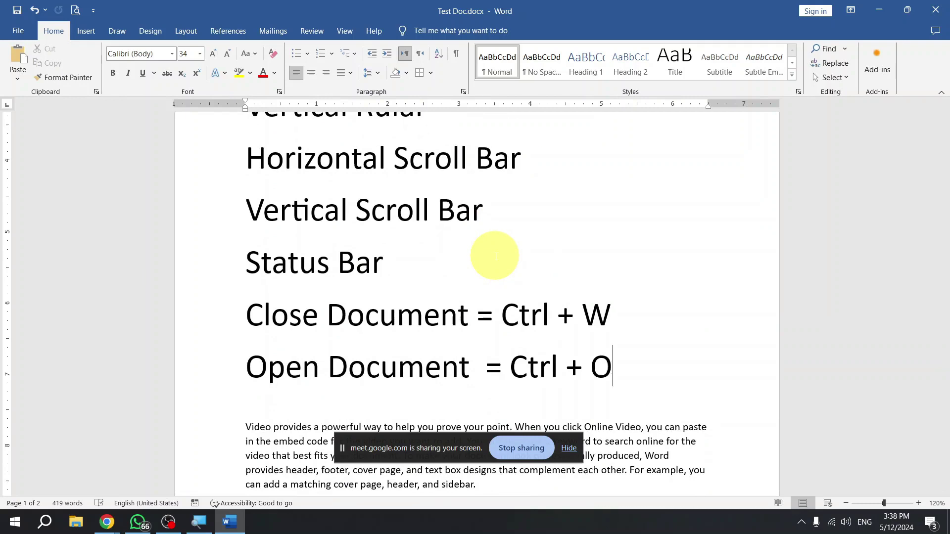
Close Test Doc.docx and reopen it from the recent documents list.
key("ctrl+w")
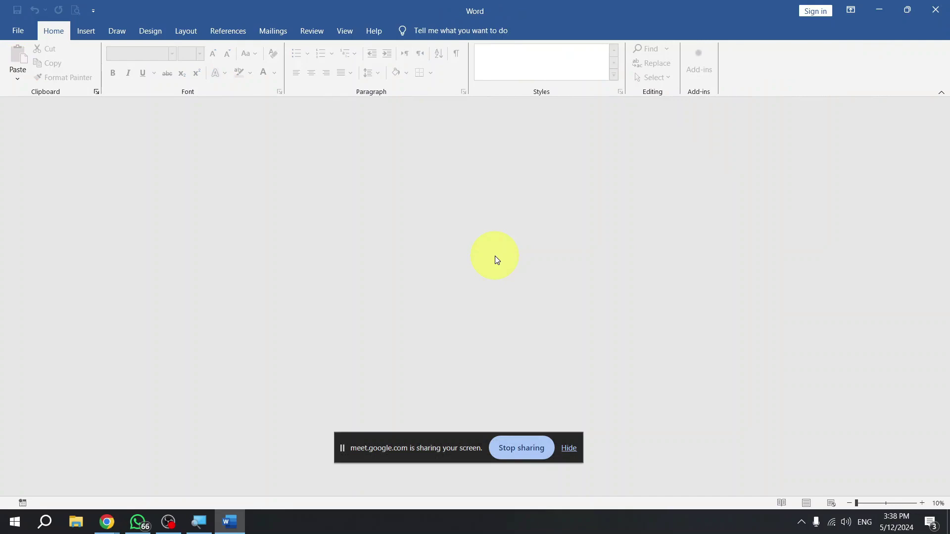
key("ctrl+o")
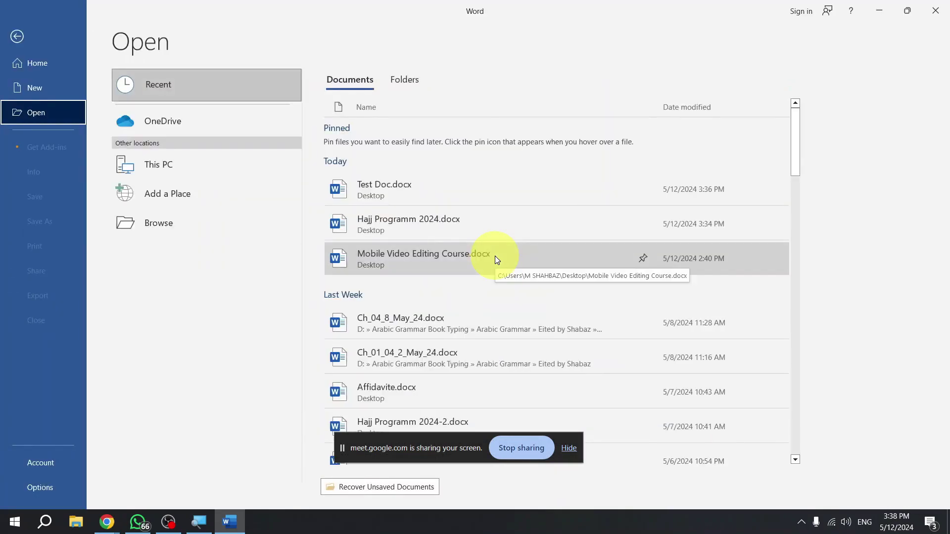
left_click(495, 256)
left_click(18, 30)
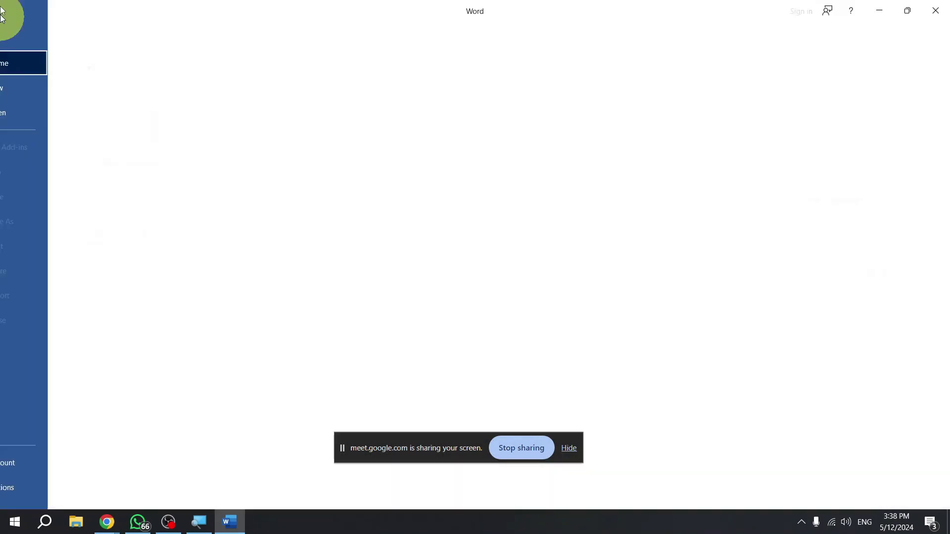
left_click(64, 90)
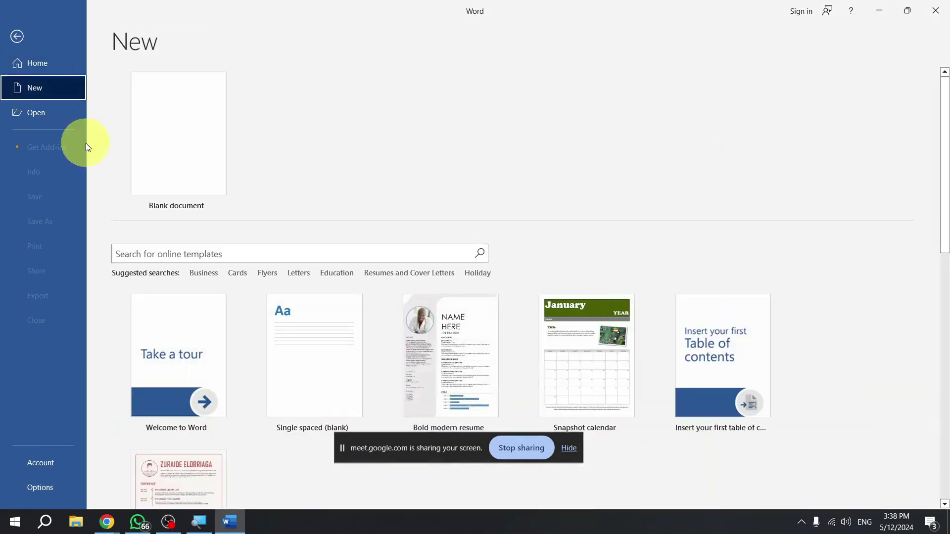
left_click(40, 61)
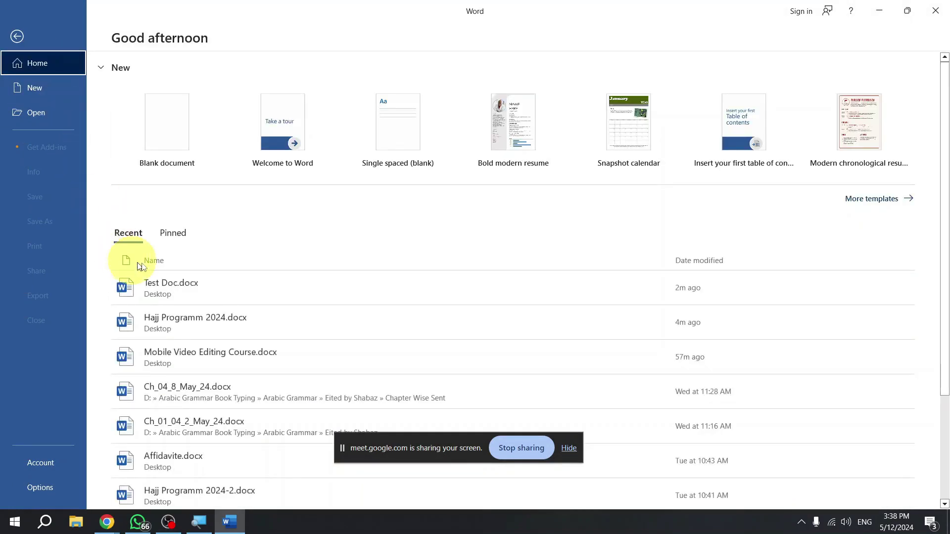
left_click(229, 291)
left_click(308, 270)
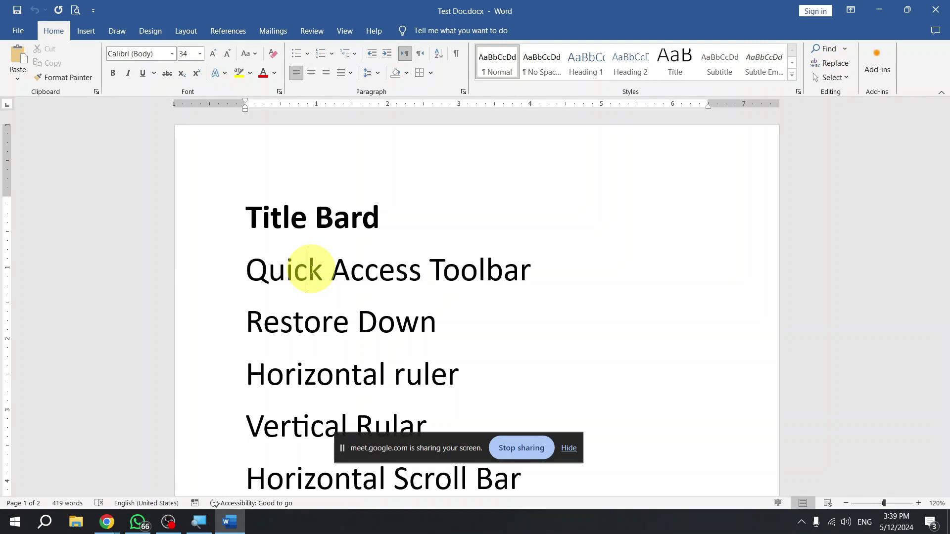
Open Hajj Programm 2024.docx from the Desktop folder while keeping Test Doc.docx open.
left_click(418, 230)
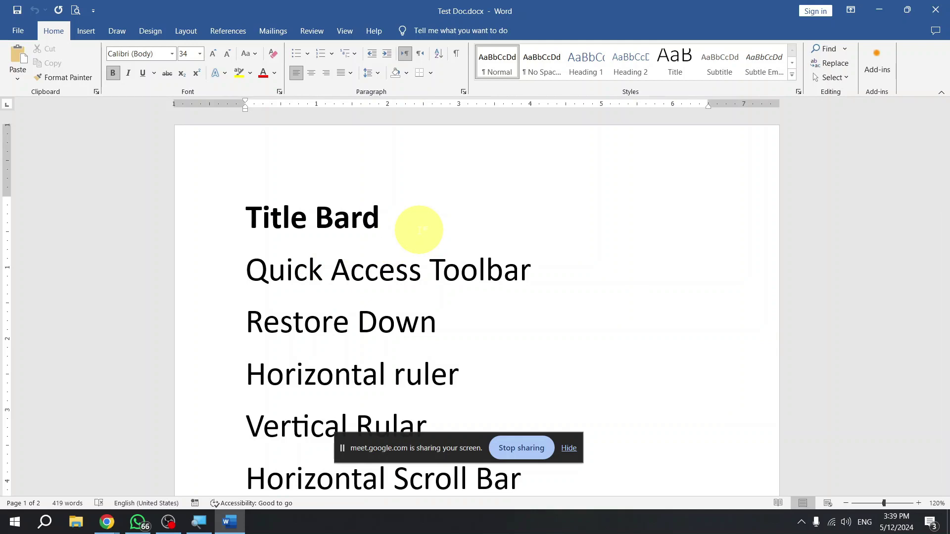
key("ctrl+o")
left_click(207, 223)
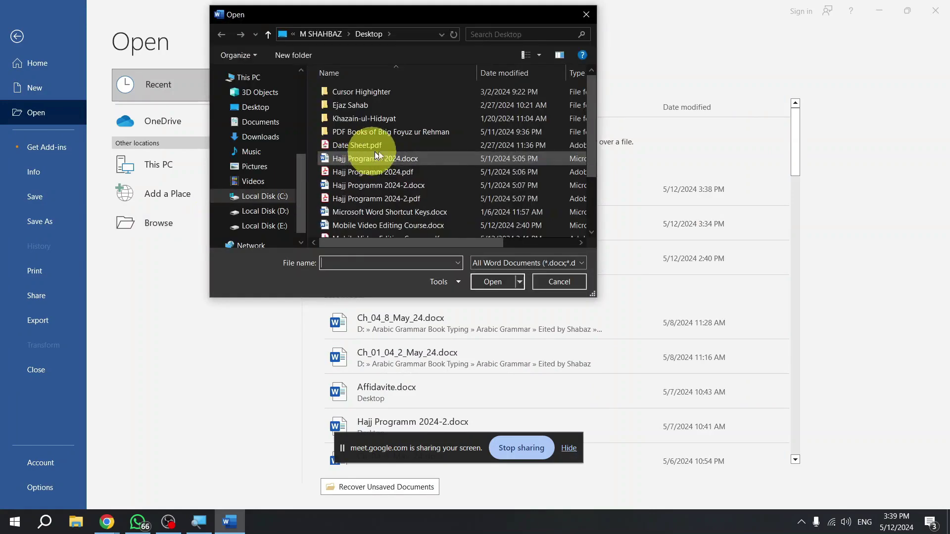
left_click(409, 145)
left_click(404, 158)
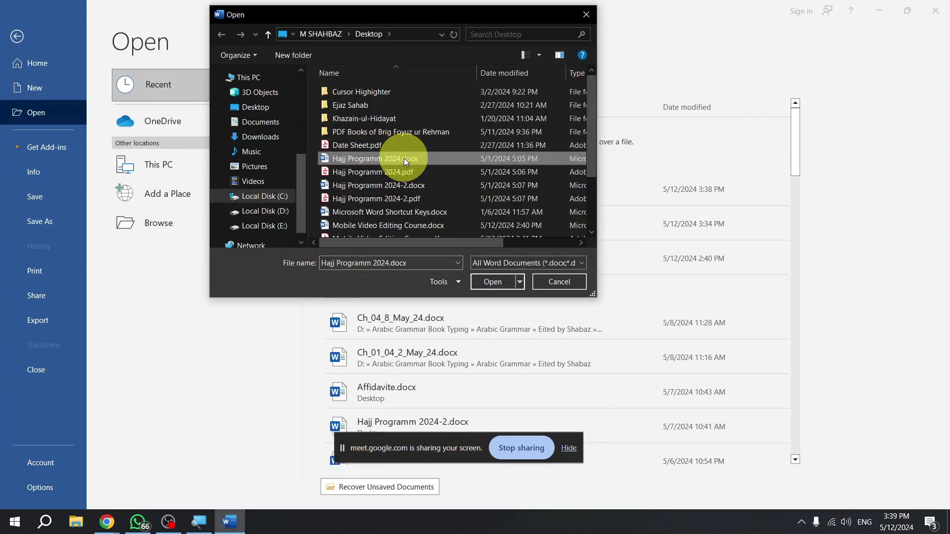
key("Escape")
key("Escape")
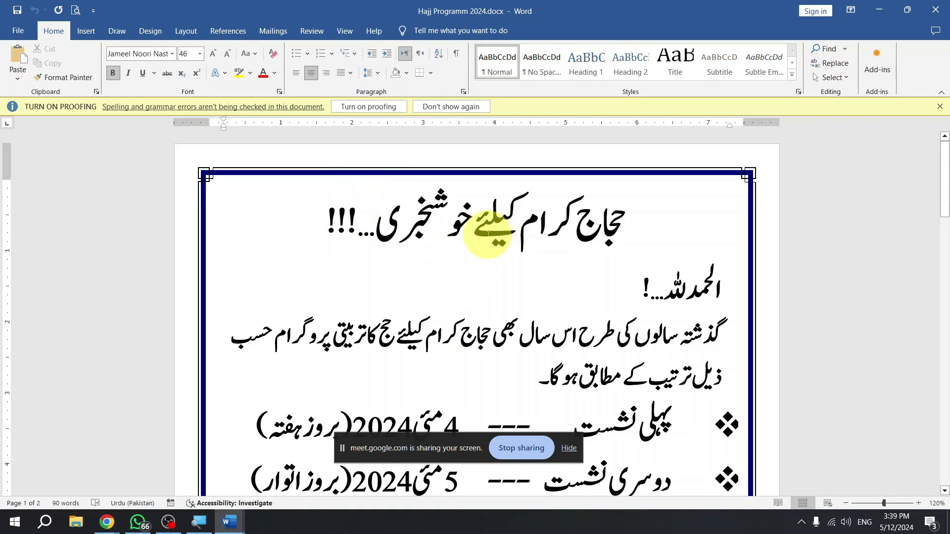
Switch to Test Doc.docx and back to Hajj Programm 2024.docx, and examine the window previews of both documents.
key("alt+Tab")
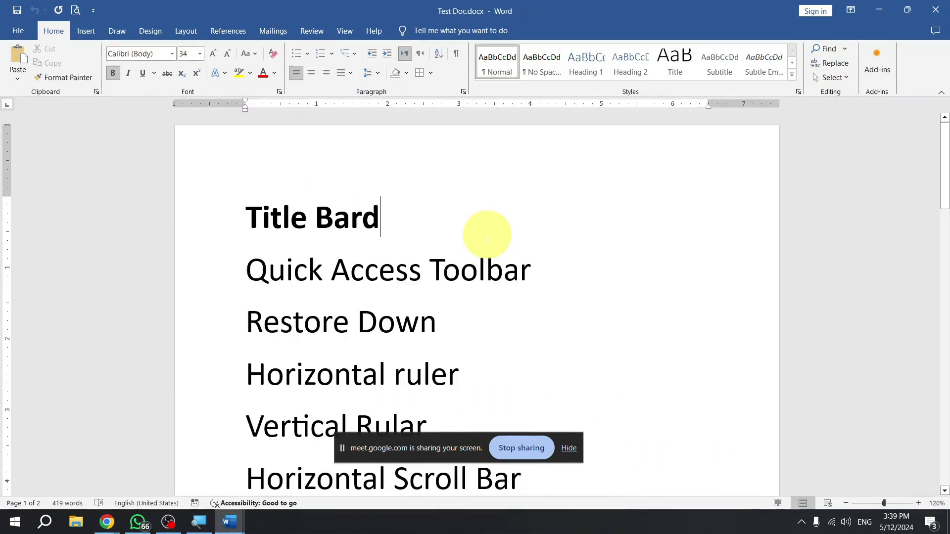
key("alt+Tab")
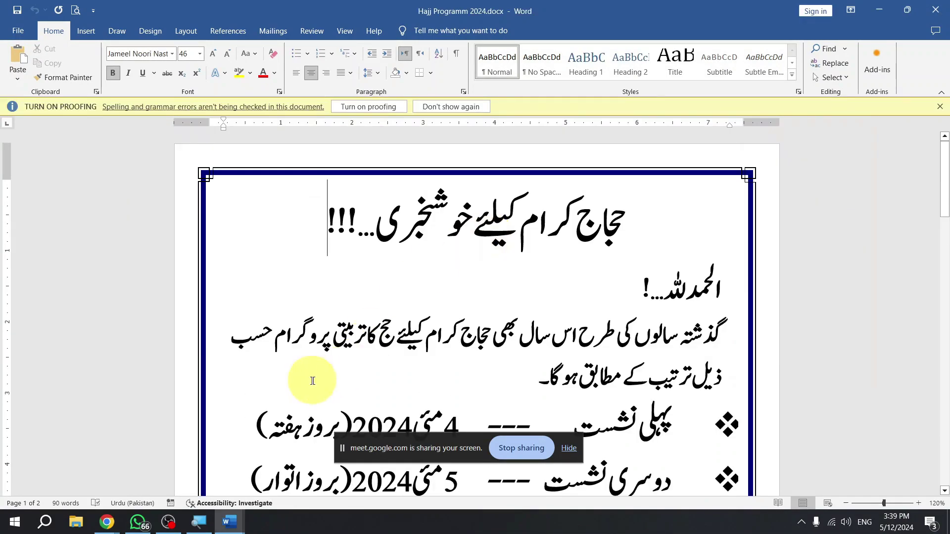
mouse_move(231, 530)
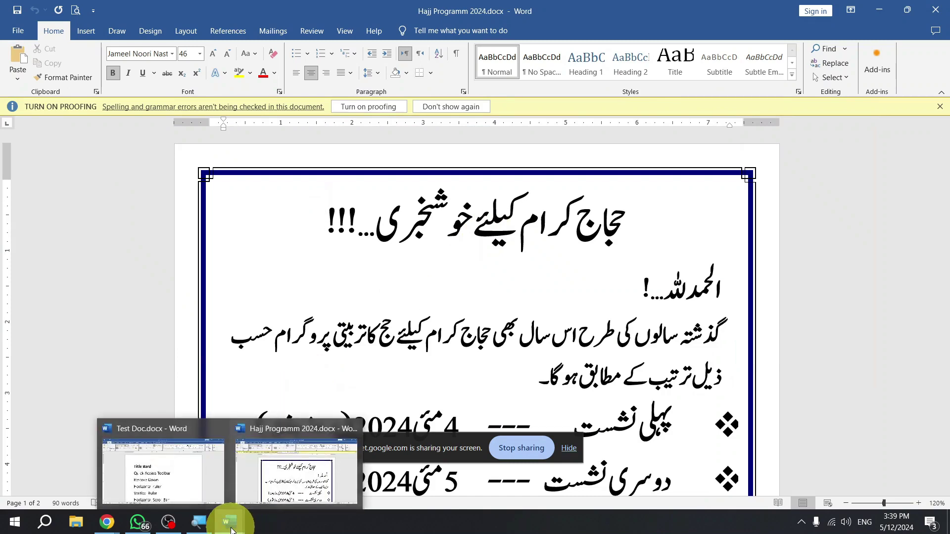
left_click(286, 529)
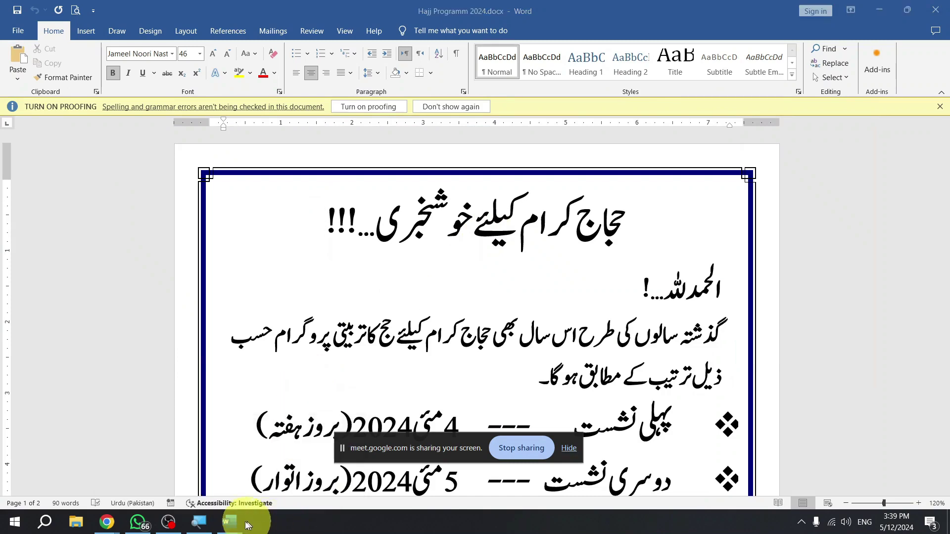
mouse_move(231, 525)
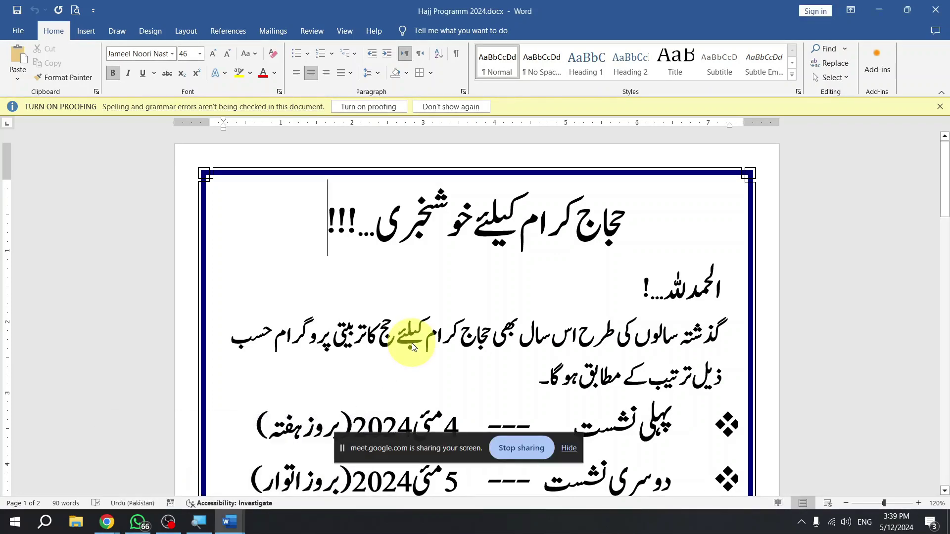
left_click(374, 299)
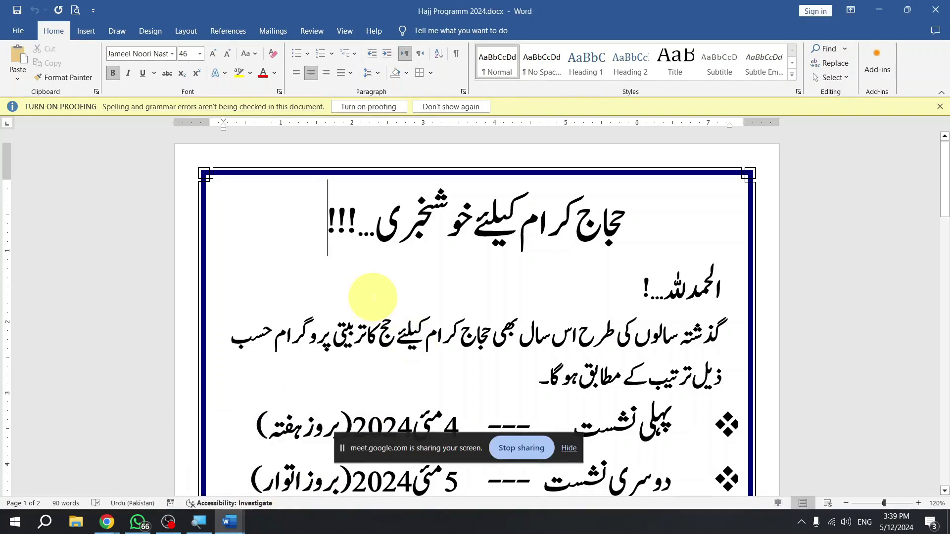
Look at the Open page's recent documents, return to Hajj Programm 2024.docx and preview the windows of the running apps.
key("ctrl+o")
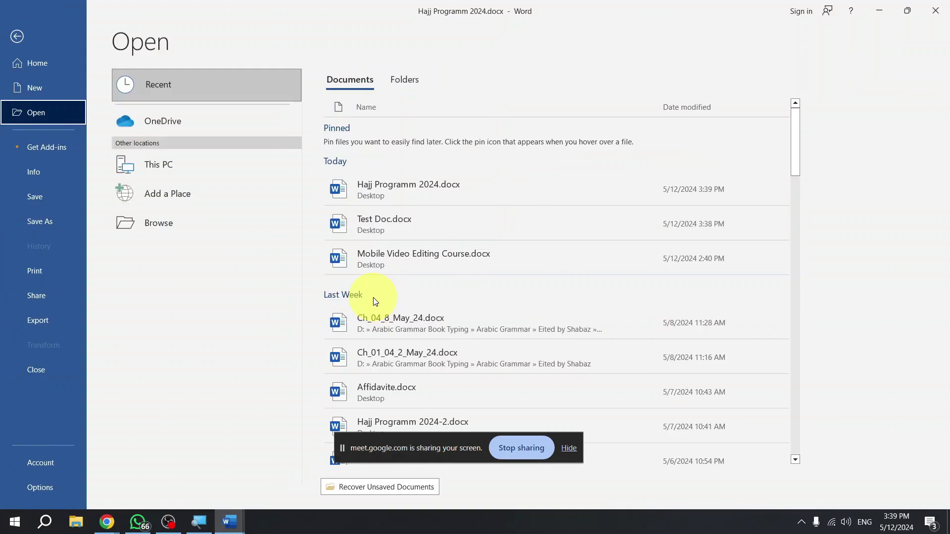
key("Escape")
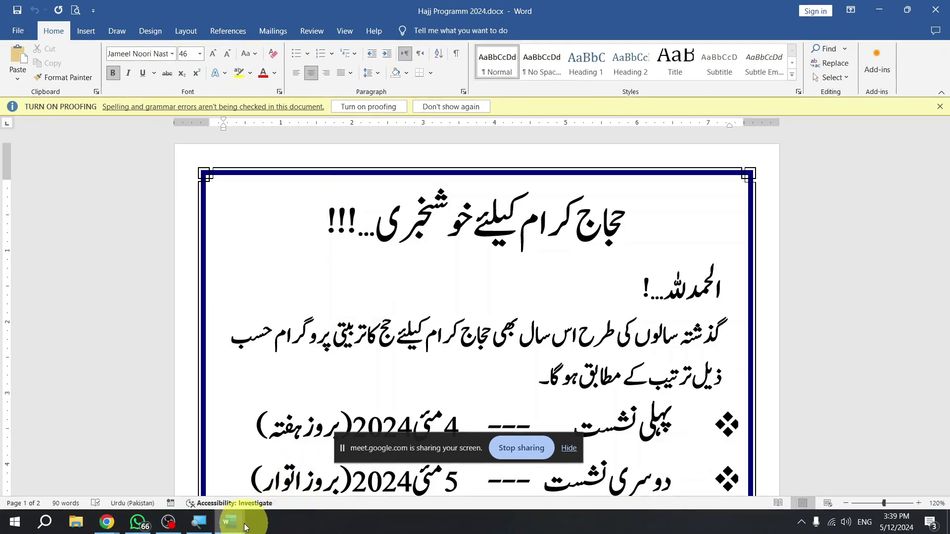
mouse_move(243, 520)
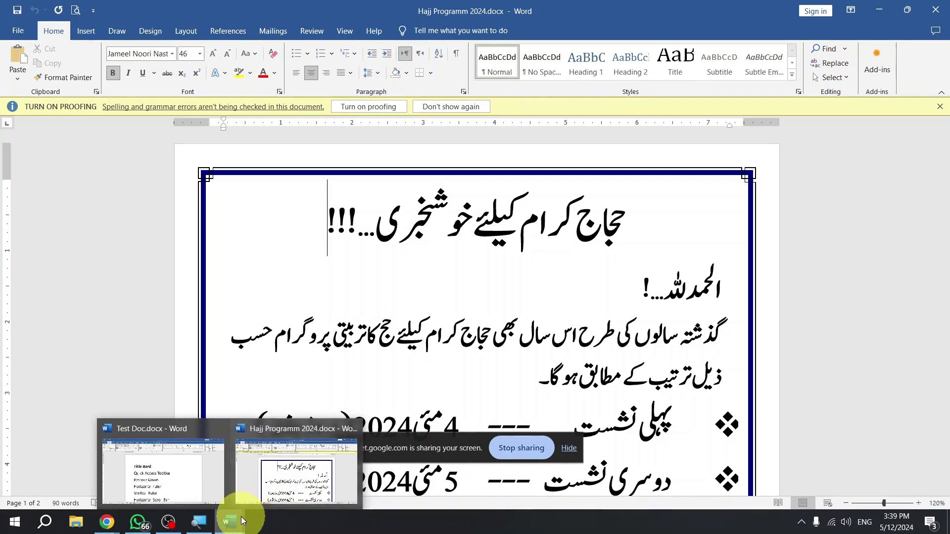
mouse_move(134, 526)
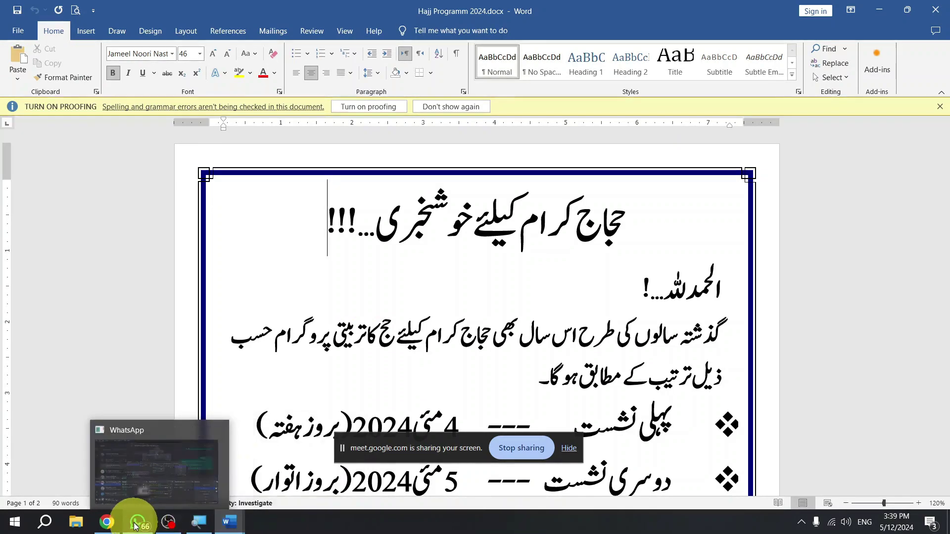
mouse_move(188, 527)
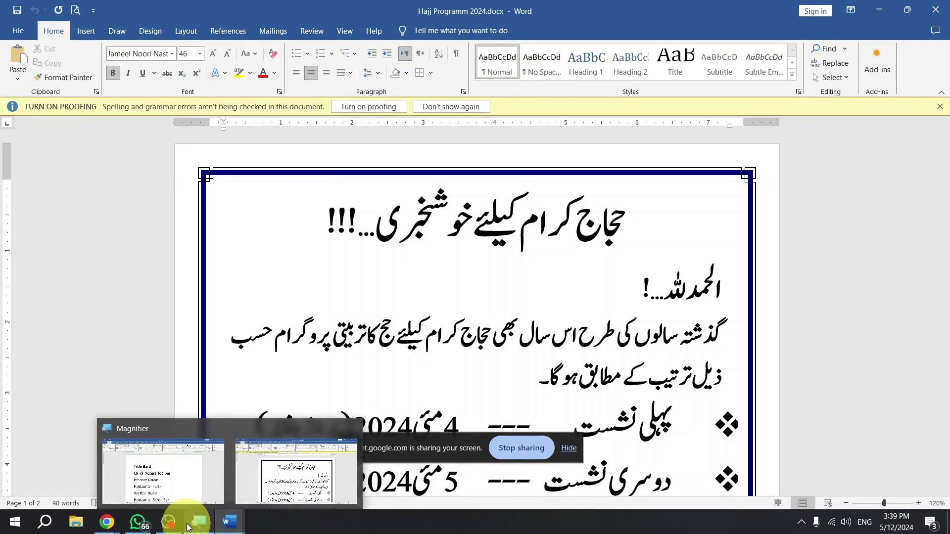
left_click(283, 525)
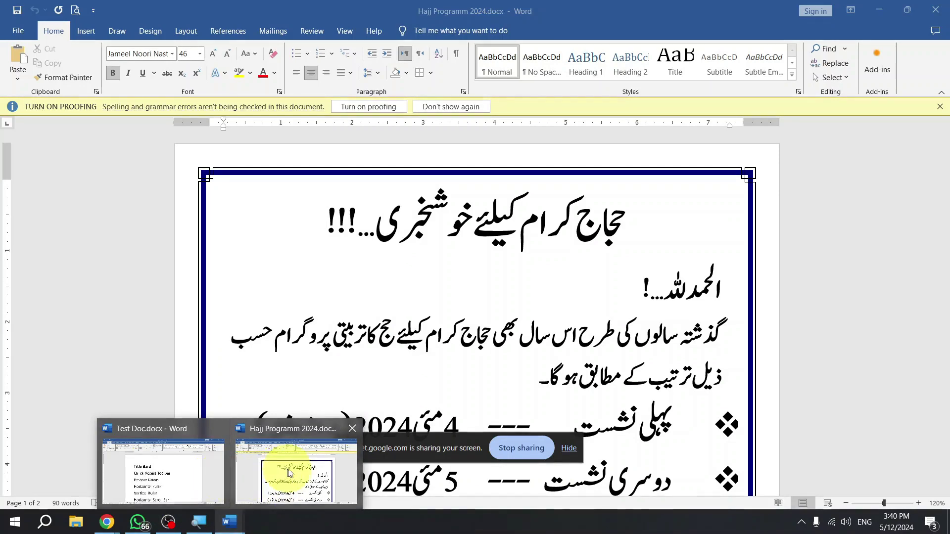
Switch back and forth between Test Doc.docx and Hajj Programm 2024.docx, return to Test Doc.docx and preview the other document's window.
left_click(195, 487)
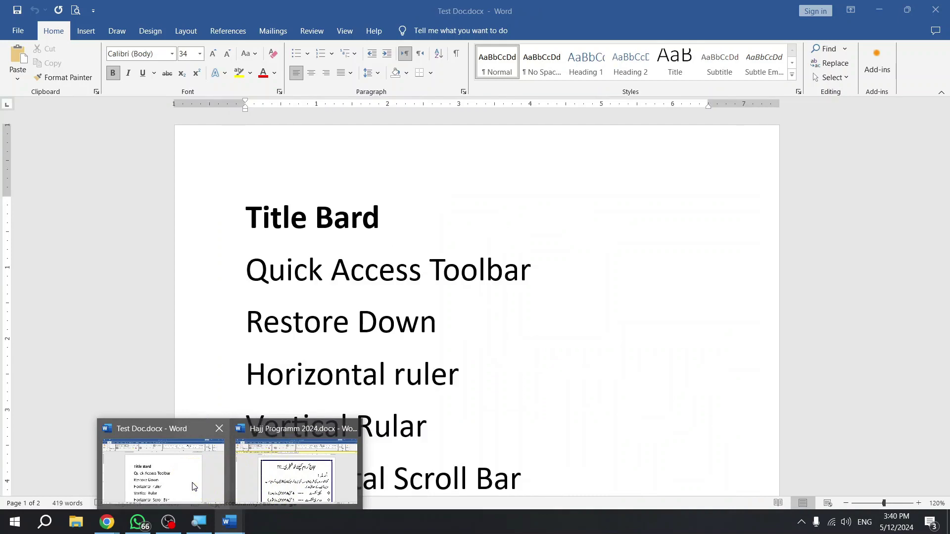
left_click(191, 483)
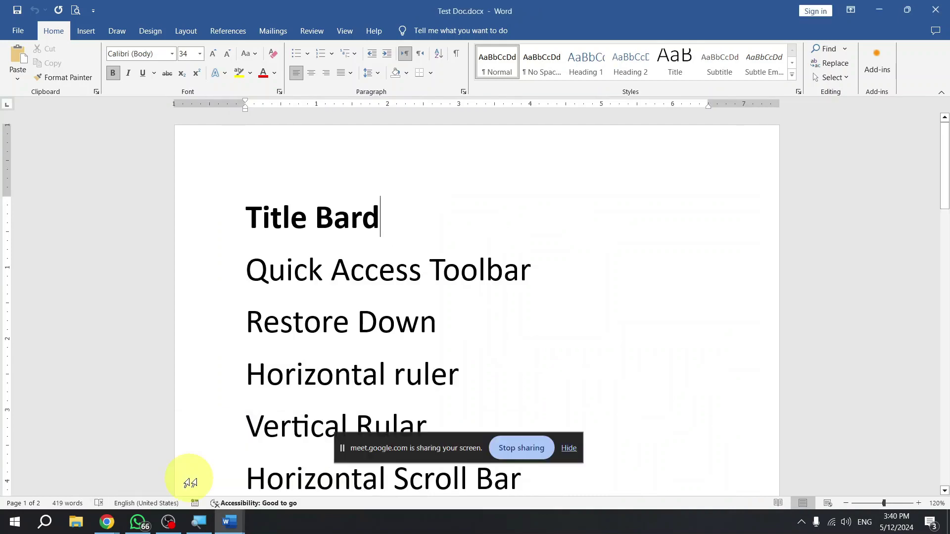
left_click(236, 520)
left_click(299, 473)
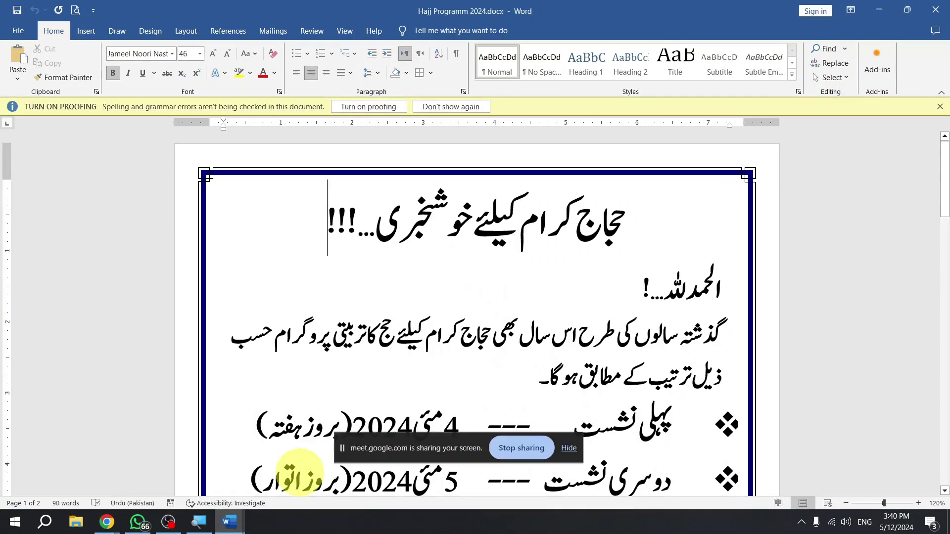
mouse_move(230, 521)
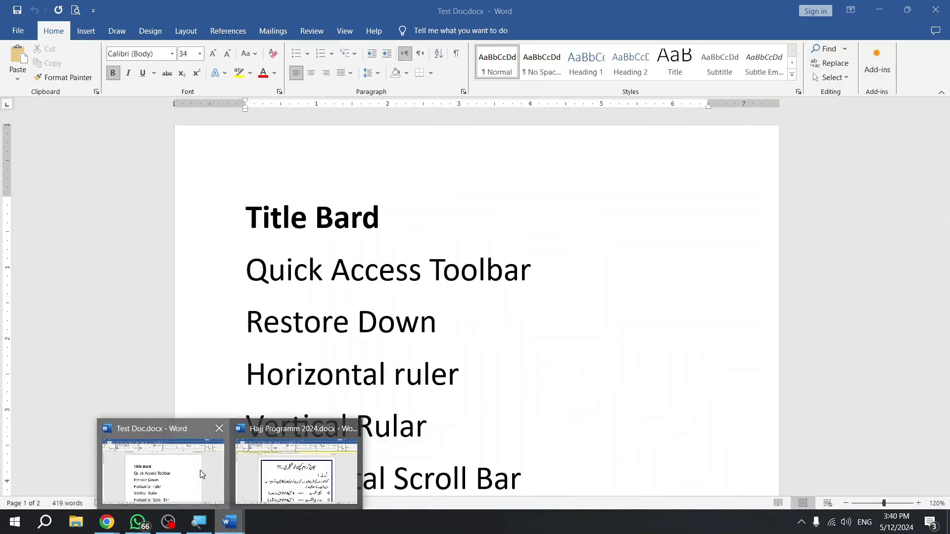
left_click(200, 470)
mouse_move(229, 517)
mouse_move(269, 477)
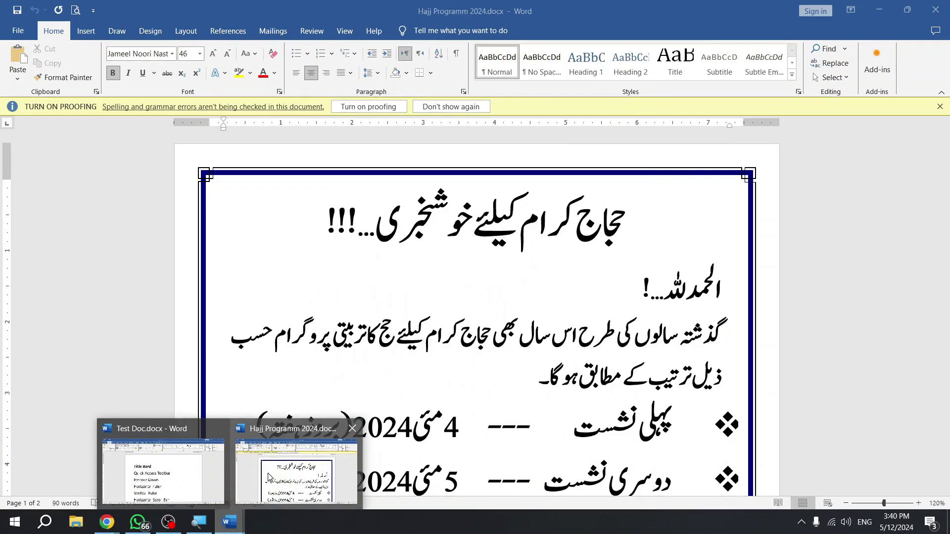
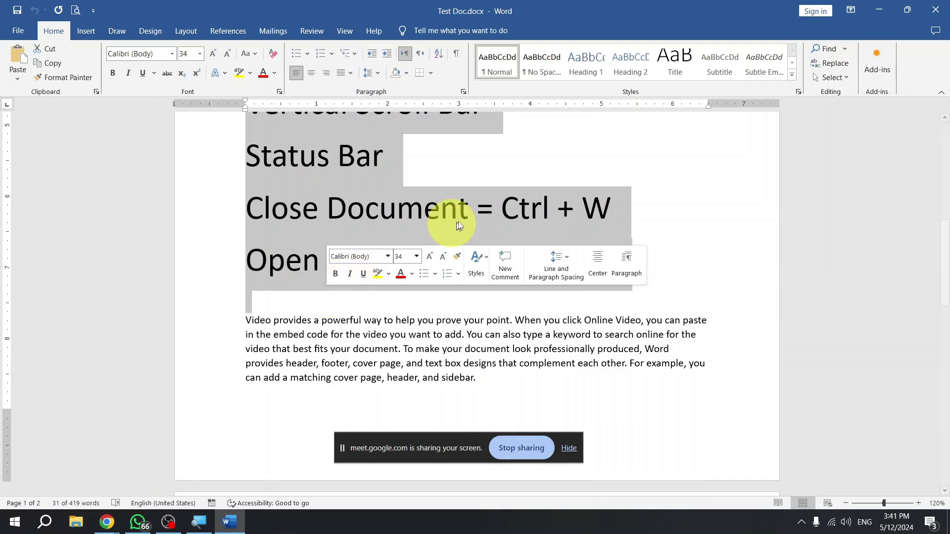
Save Test Doc.docx and clear the text selection.
scroll(461, 210, "up", 8)
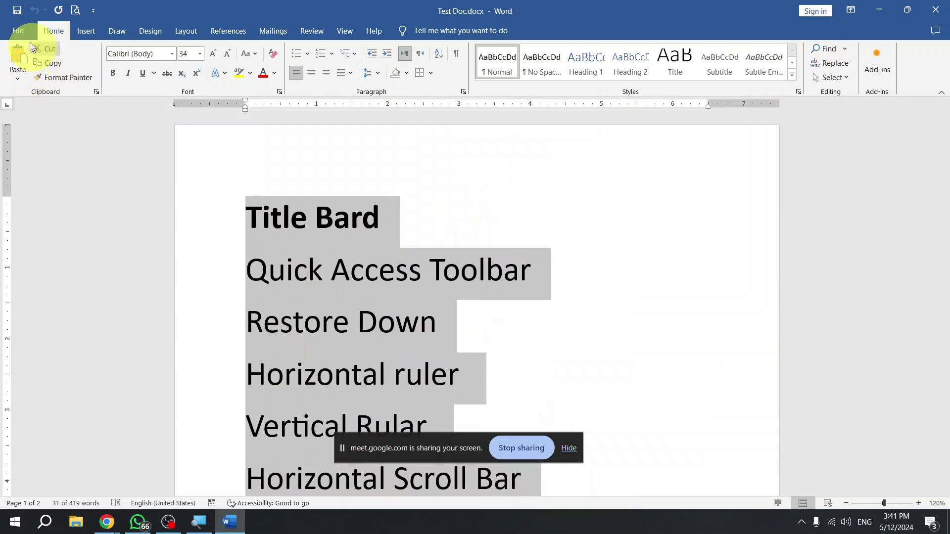
left_click(19, 30)
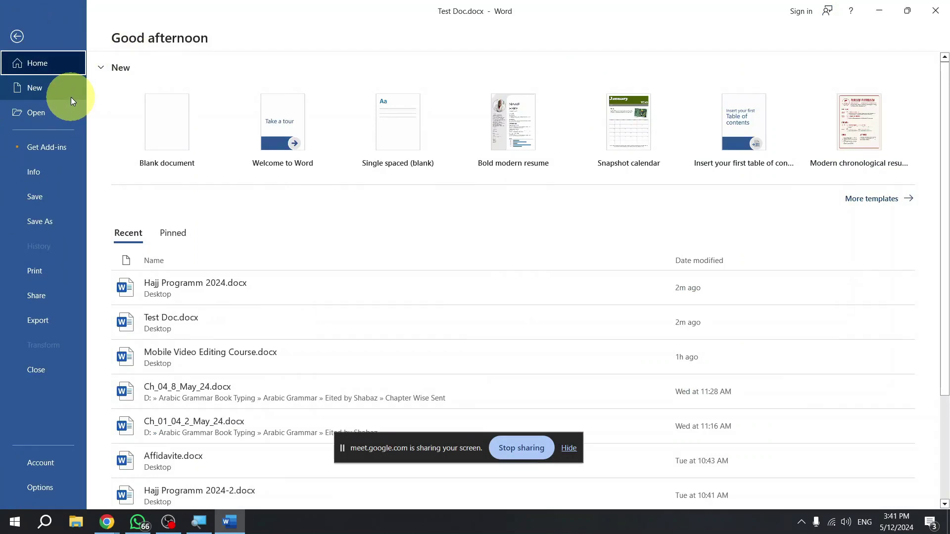
left_click(61, 193)
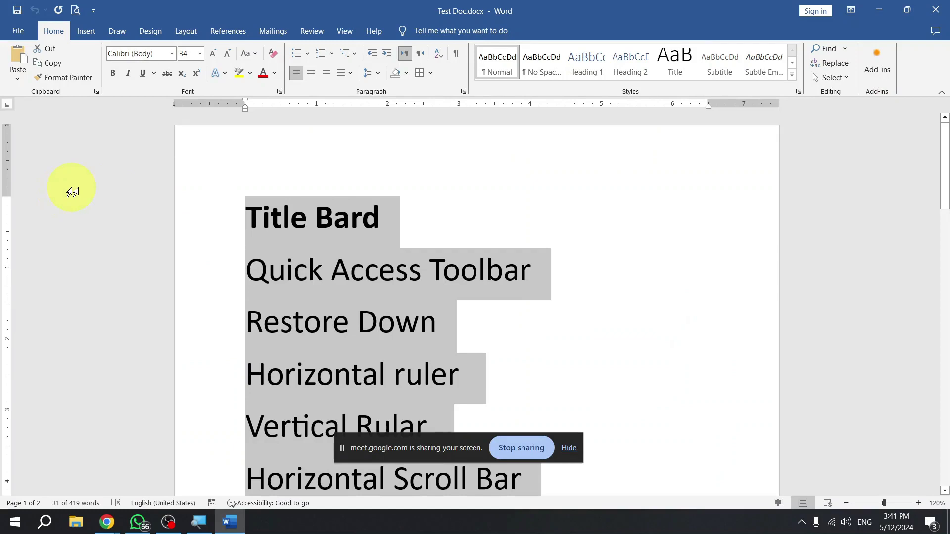
left_click(322, 187)
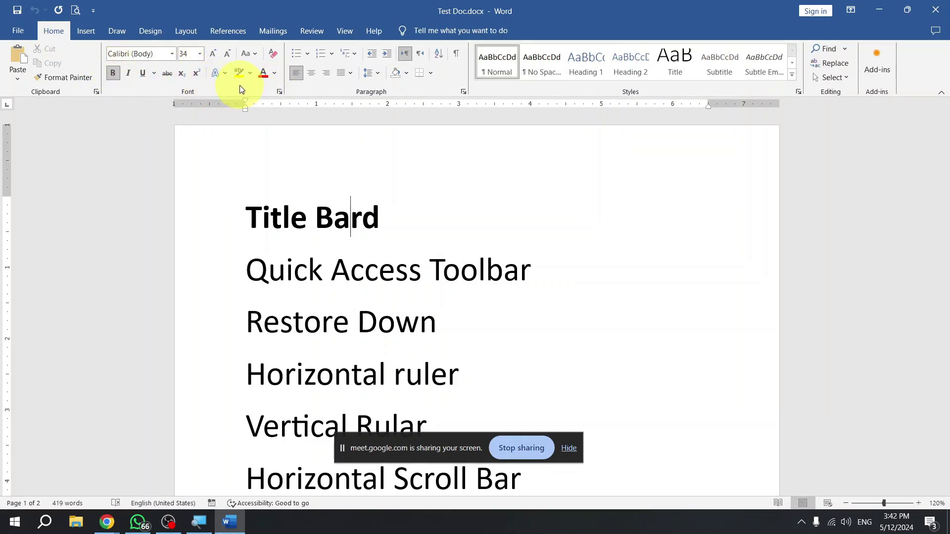
Select the first two lines, "Title Bard" and "Quick Access Toolbar", from the page margin twice, clearing the selection each time.
left_click_drag(212, 214, 216, 279)
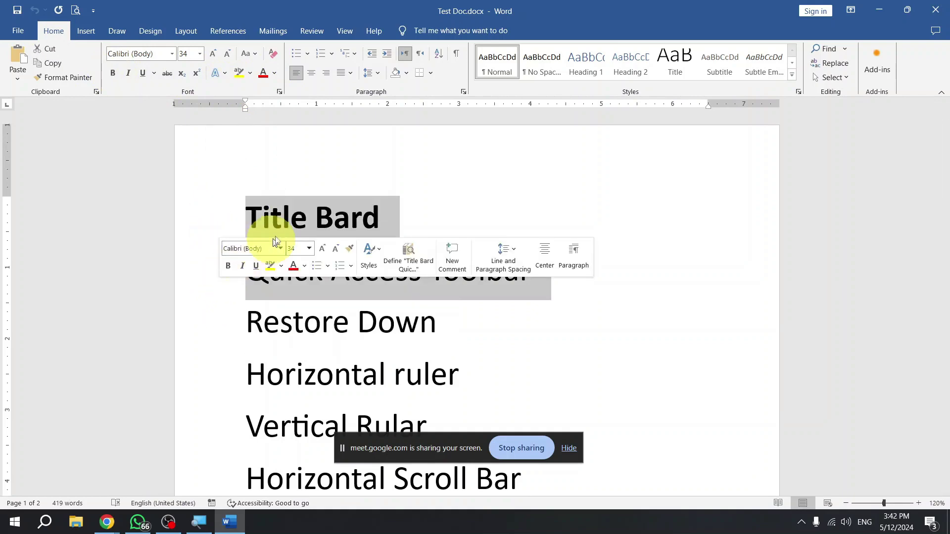
left_click(287, 217)
left_click_drag(208, 221, 250, 296)
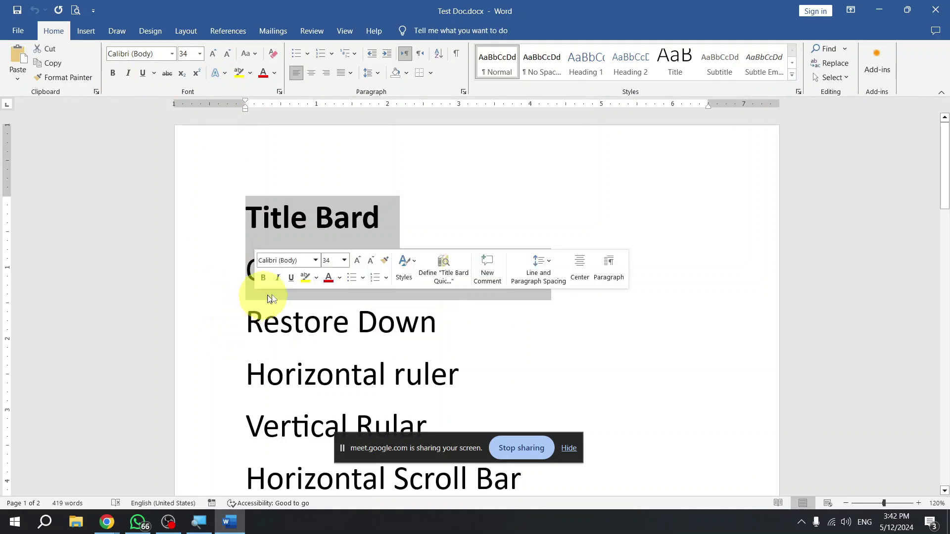
left_click(349, 322)
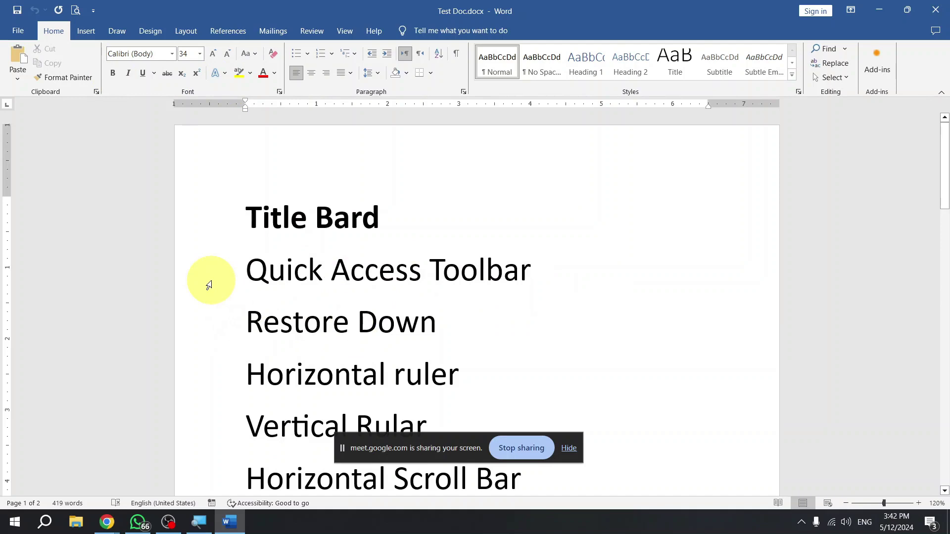
Select only the "Quick Access Toolbar" line from the page margin twice, clearing the selection each time.
left_click(208, 290)
left_click(349, 320)
mouse_move(212, 289)
left_mouse_down()
mouse_move(214, 333)
mouse_move(219, 288)
left_mouse_up()
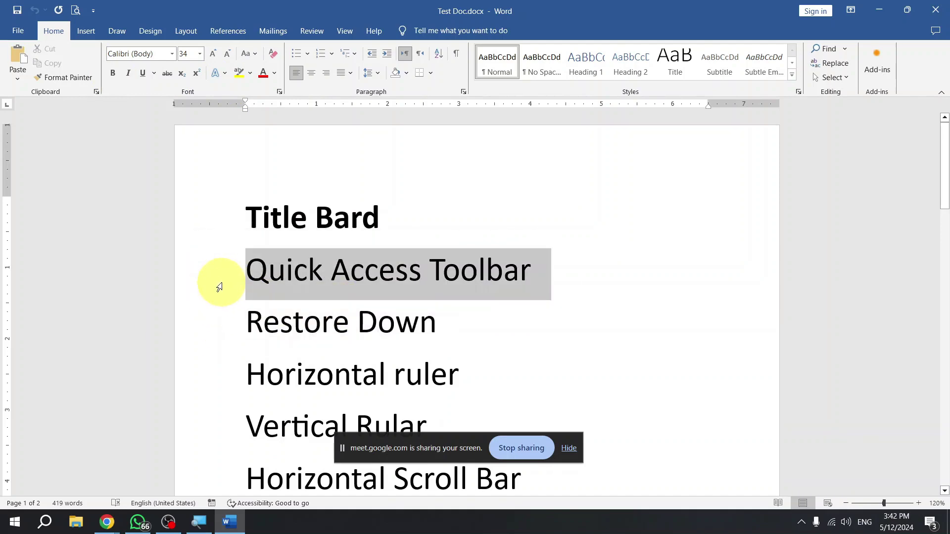
left_click(324, 321)
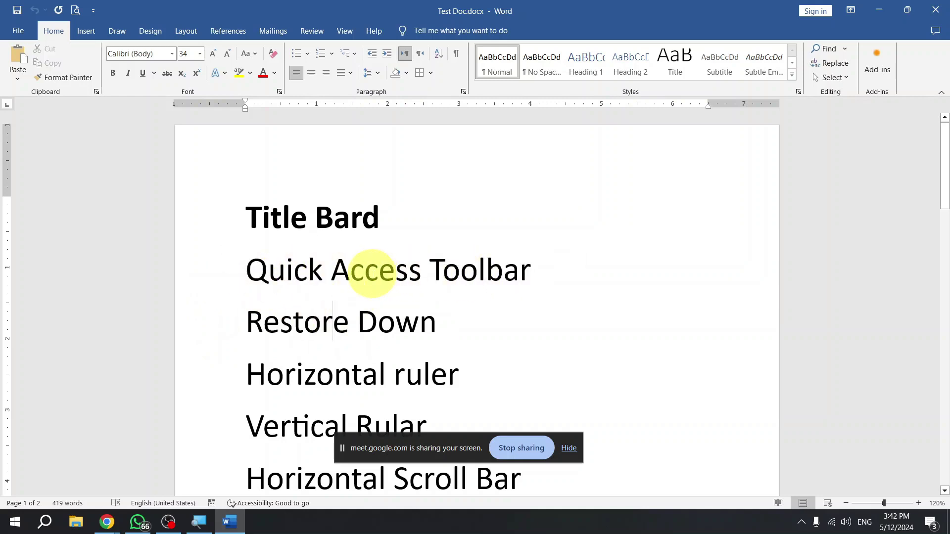
Select just the words "Quick Access" within the second line, and clear the selection.
left_click(293, 269)
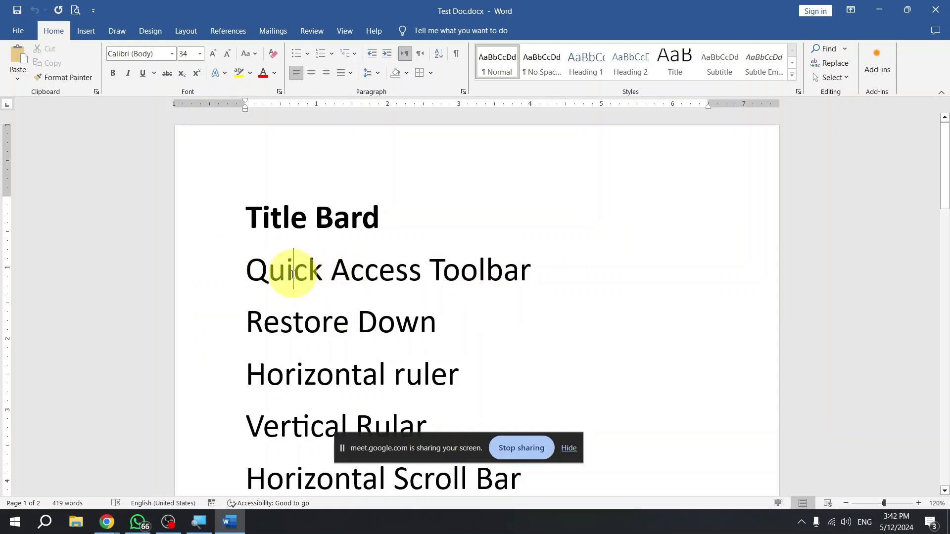
left_click_drag(267, 281, 387, 284)
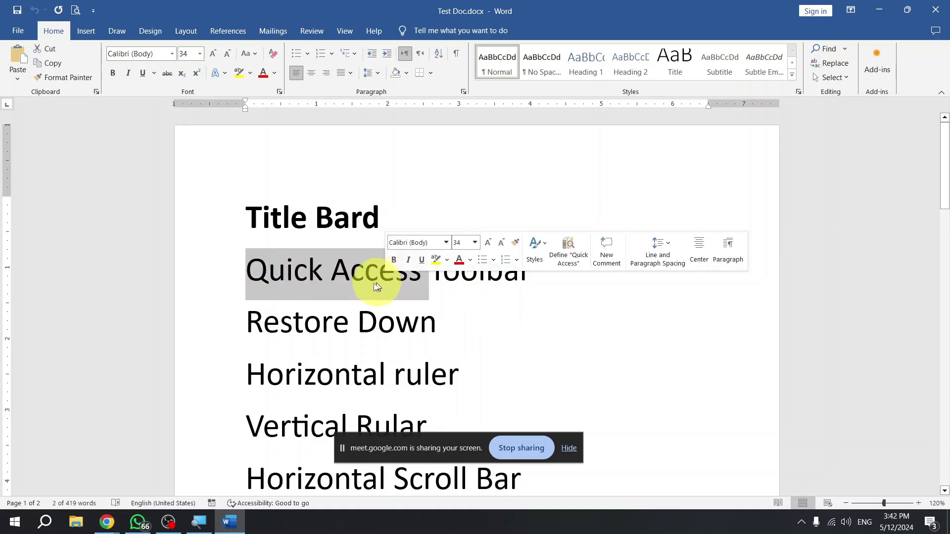
left_click(361, 285)
left_click(249, 271)
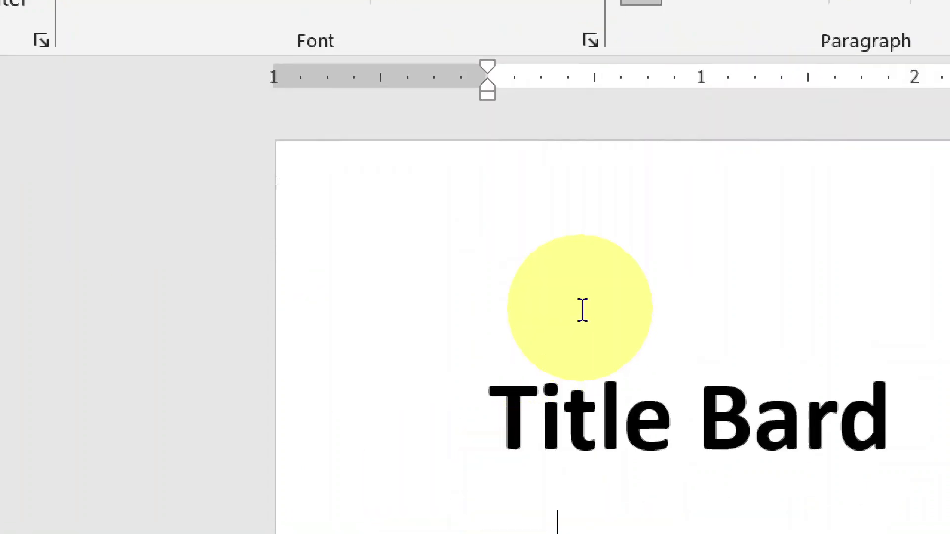
Place the cursor before "Title Bard", select that whole line from the page margin, and clear the selection.
left_click(603, 414)
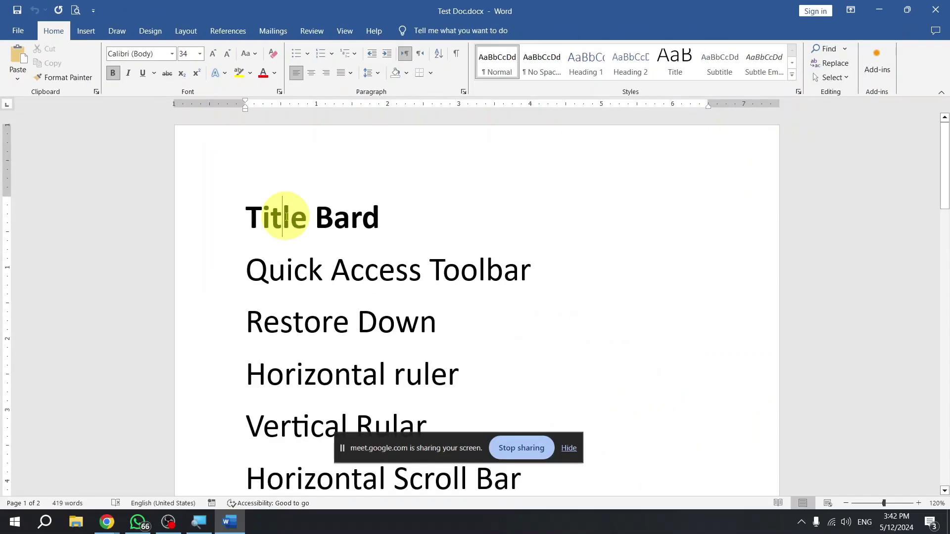
left_click(247, 217)
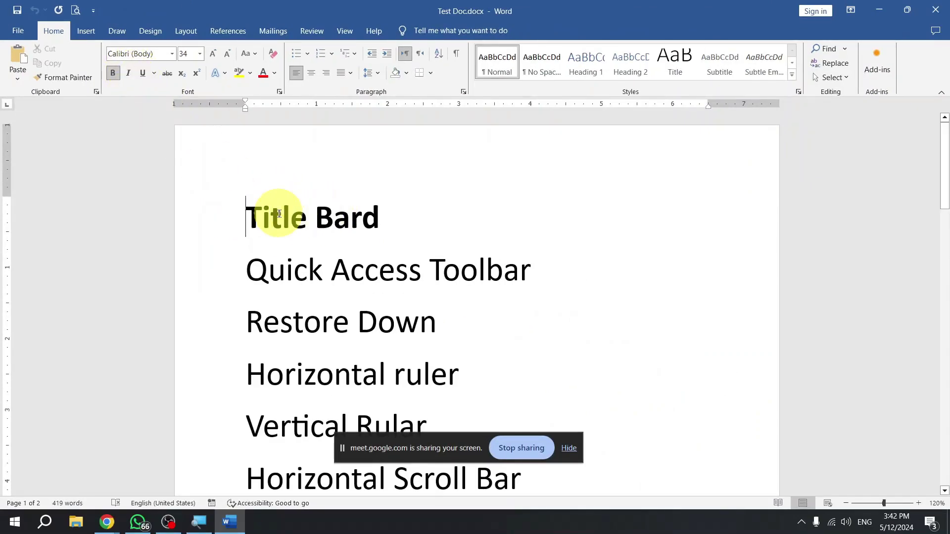
left_click(206, 225)
left_click(285, 254)
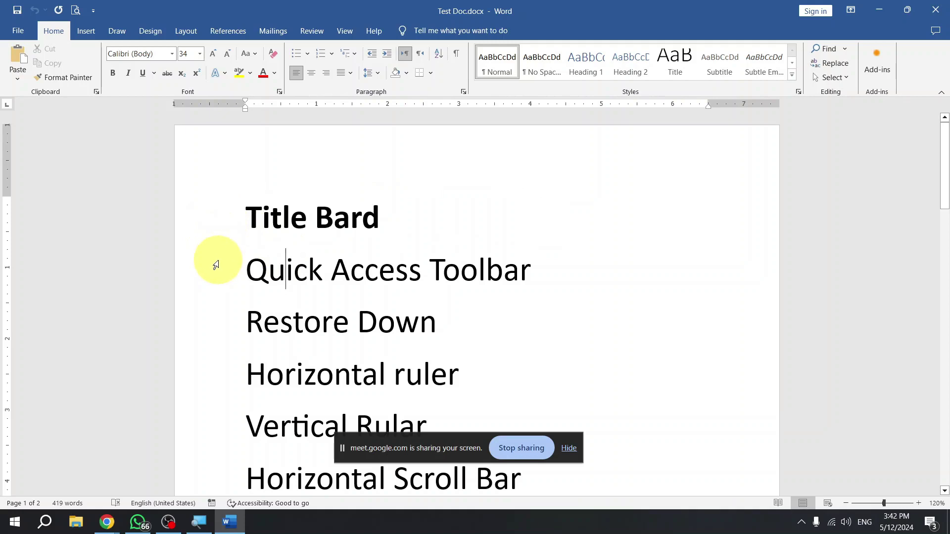
Select the "Title Bard" text, and extend a fresh selection from it through "Restore Down" before clearing it.
left_click_drag(246, 219, 368, 217)
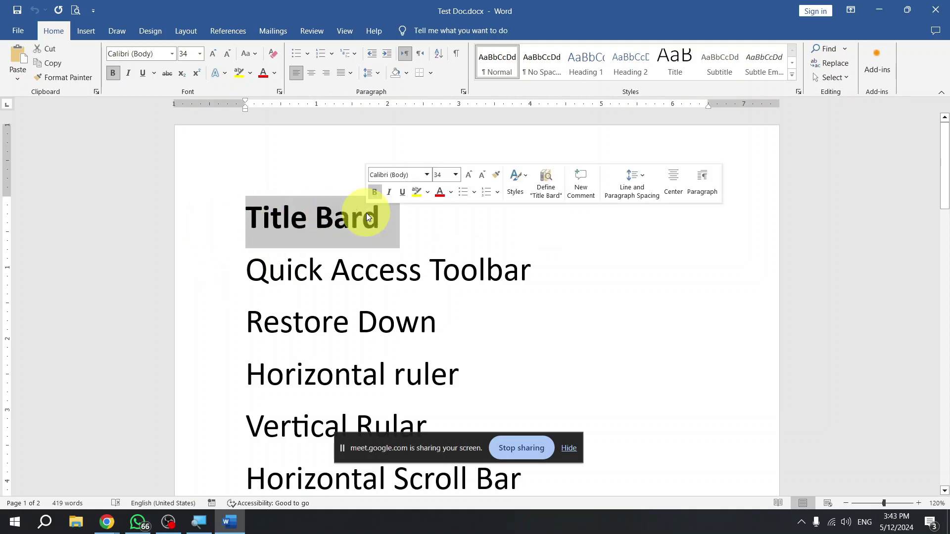
left_click(254, 213)
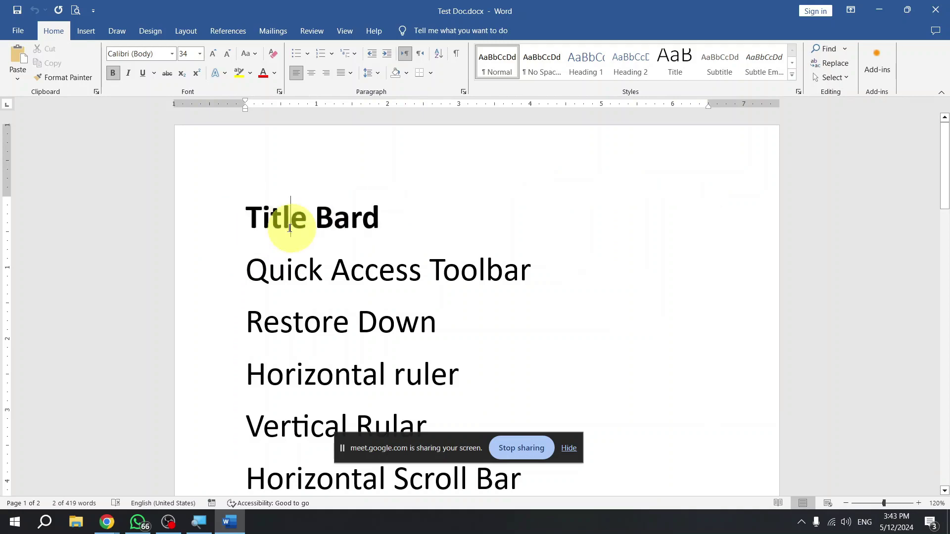
left_click_drag(254, 214, 418, 342)
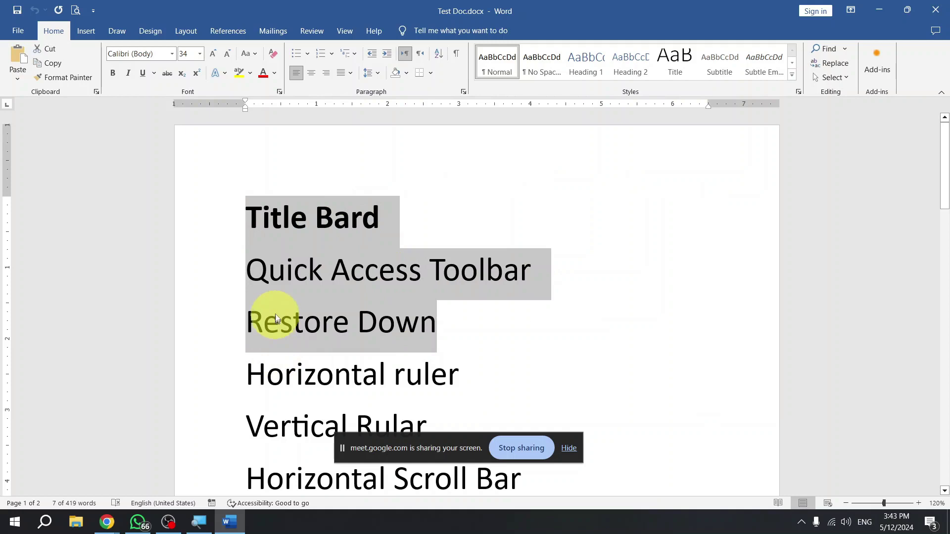
left_click(286, 242)
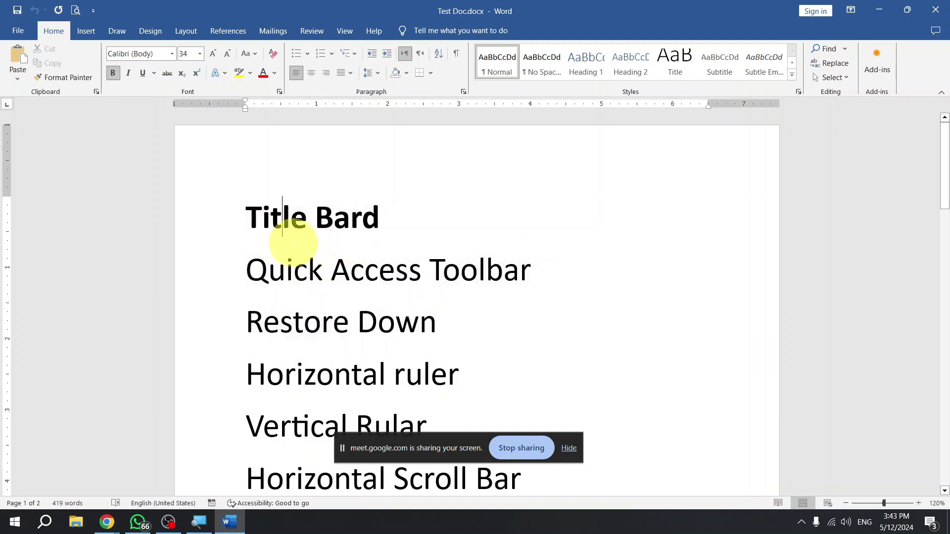
Select the single word "Title", and then the entire "Quick Access Toolbar" paragraph.
double_click(283, 220)
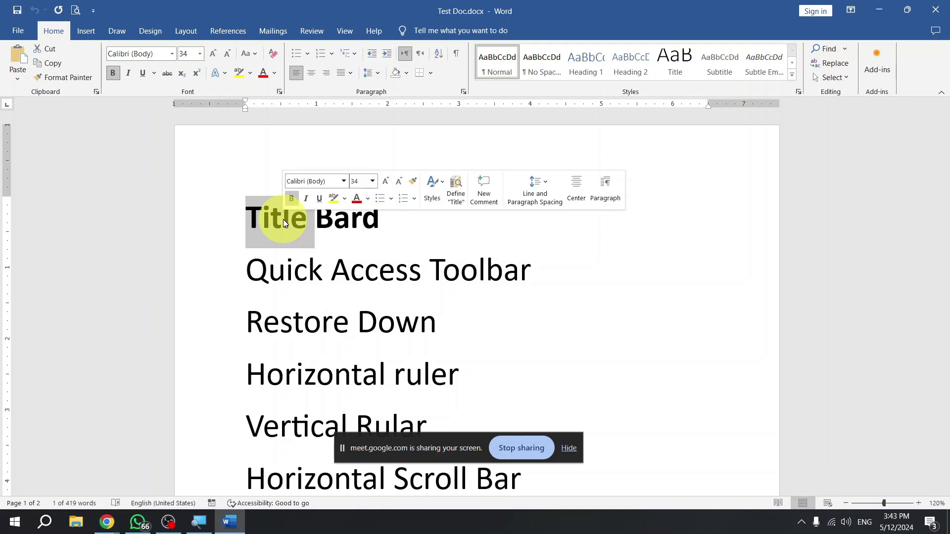
triple_click(289, 259)
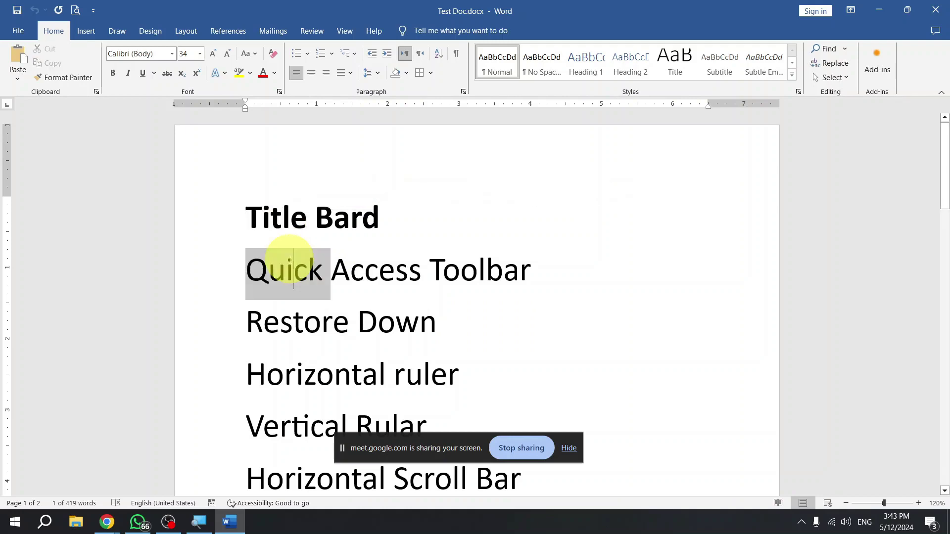
double_click(289, 260)
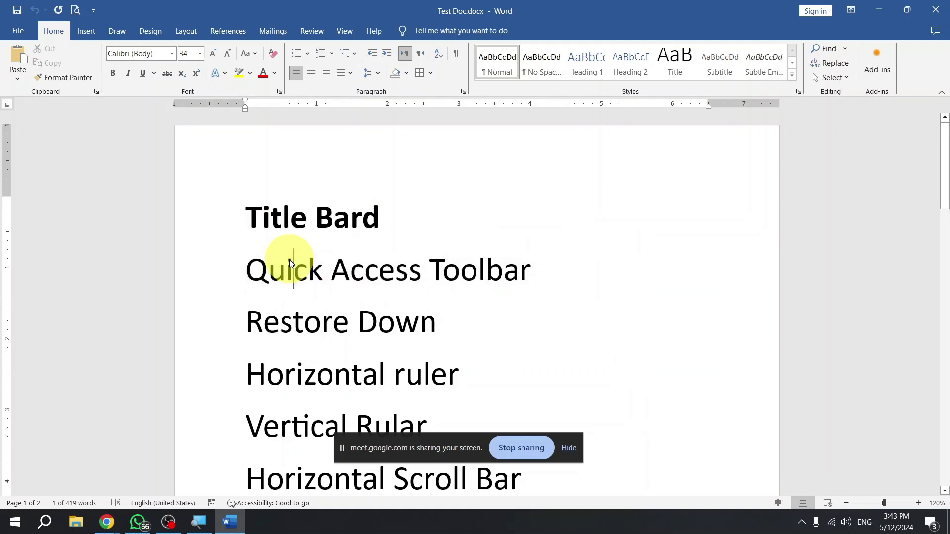
triple_click(290, 259)
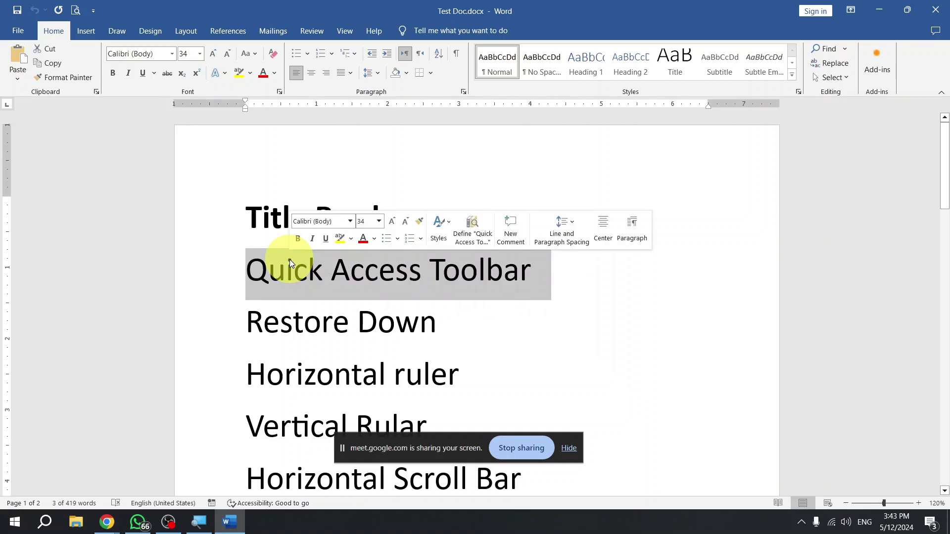
Select the whole paragraph beginning "Video provides a powerful way" twice, clearing the selection each time.
scroll(339, 259, "down", 10)
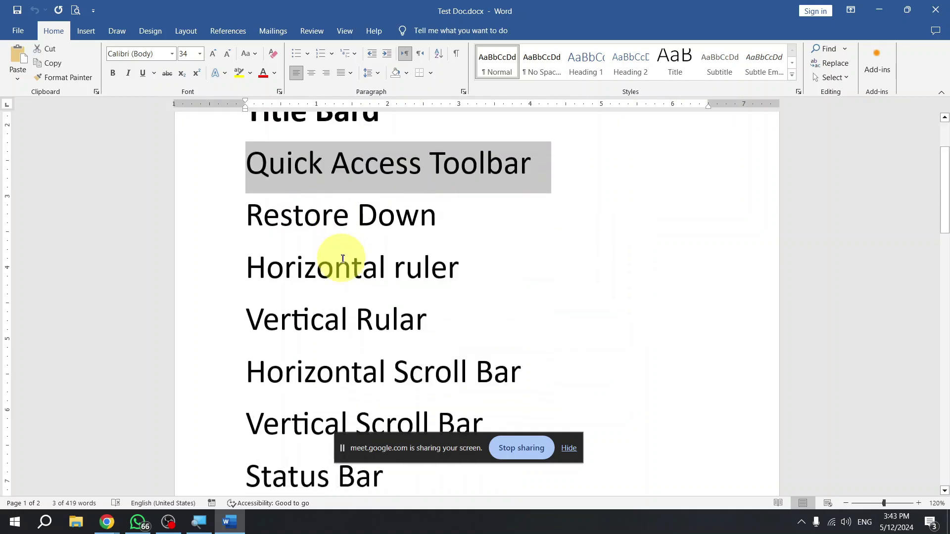
left_click(396, 257)
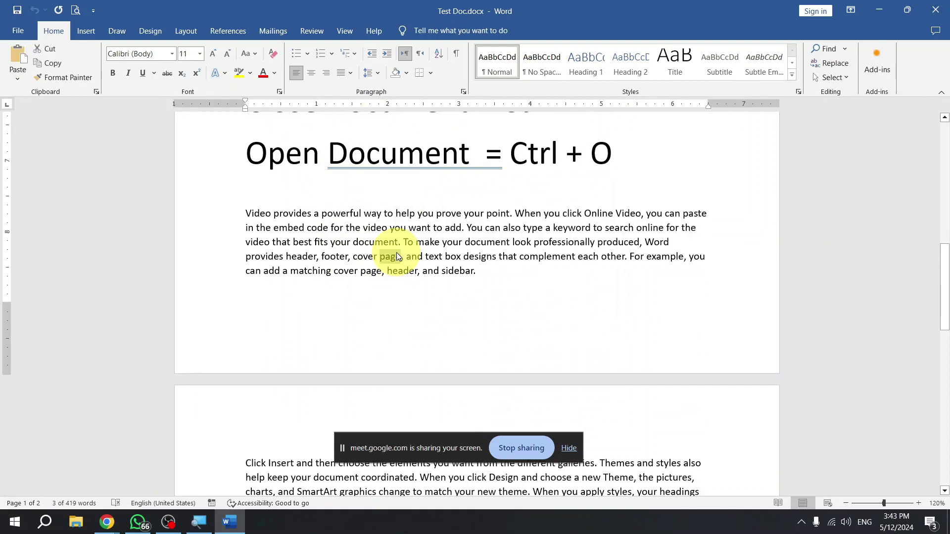
triple_click(397, 257)
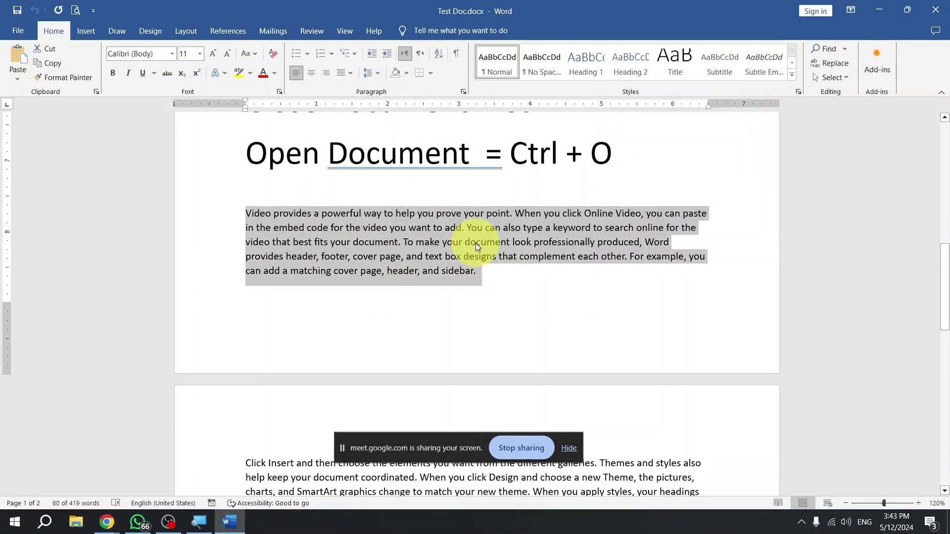
left_click(498, 274)
triple_click(388, 257)
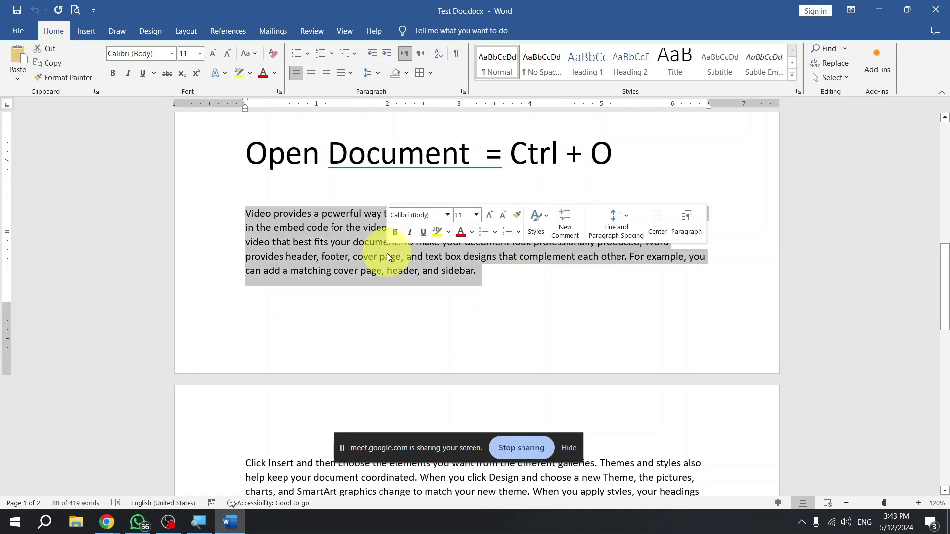
left_click(336, 245)
Select the word "powerful" in the body paragraph and zoom the document to 190%, showing the Close and Open Document shortcut lines.
double_click(325, 215)
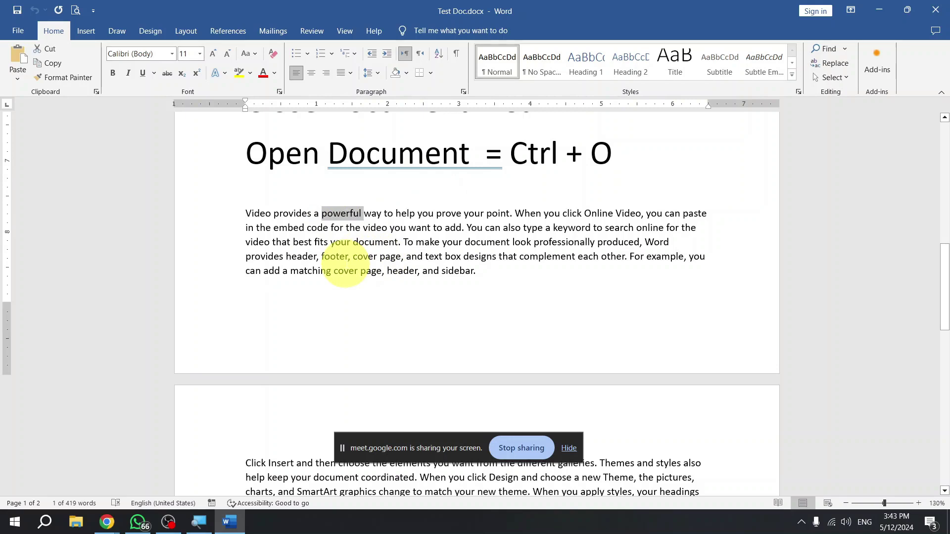
scroll(345, 264, "up", 6, "ctrl")
scroll(307, 247, "down", 5)
scroll(286, 261, "up", 15)
scroll(271, 259, "down", 7)
scroll(277, 222, "up", 4)
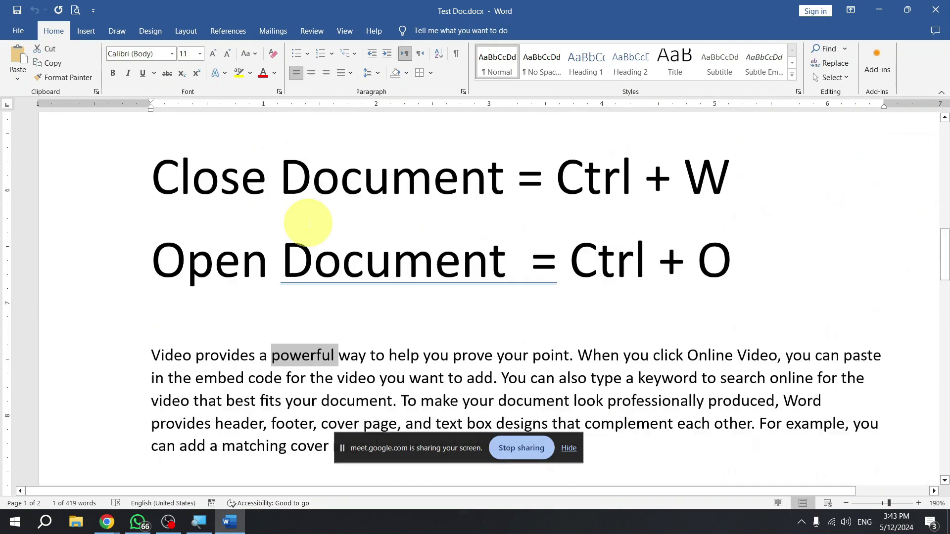
Select the words "Open", "Document", "Ctrl" and "O" one at a time in the Open Document shortcut line, ending on "Document".
scroll(302, 233, "up", 1)
double_click(219, 291)
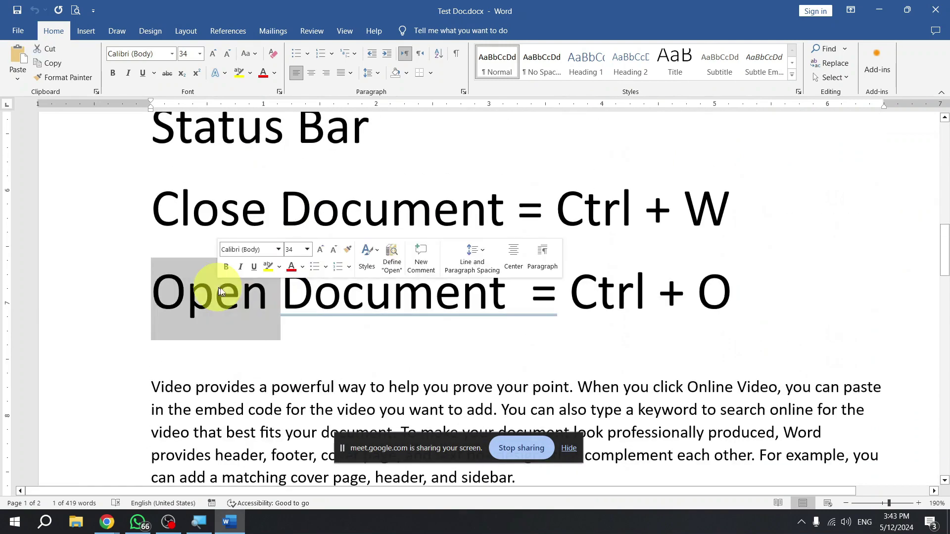
double_click(328, 290)
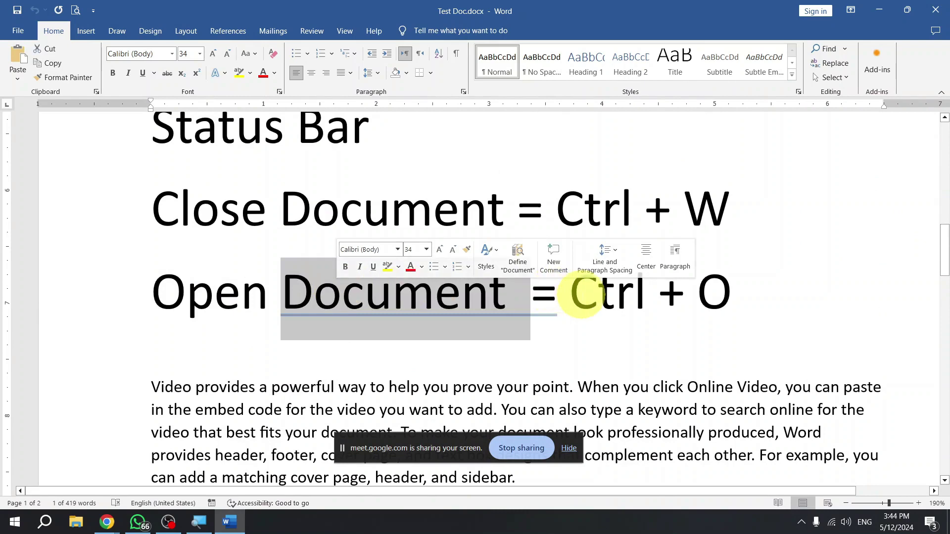
double_click(590, 295)
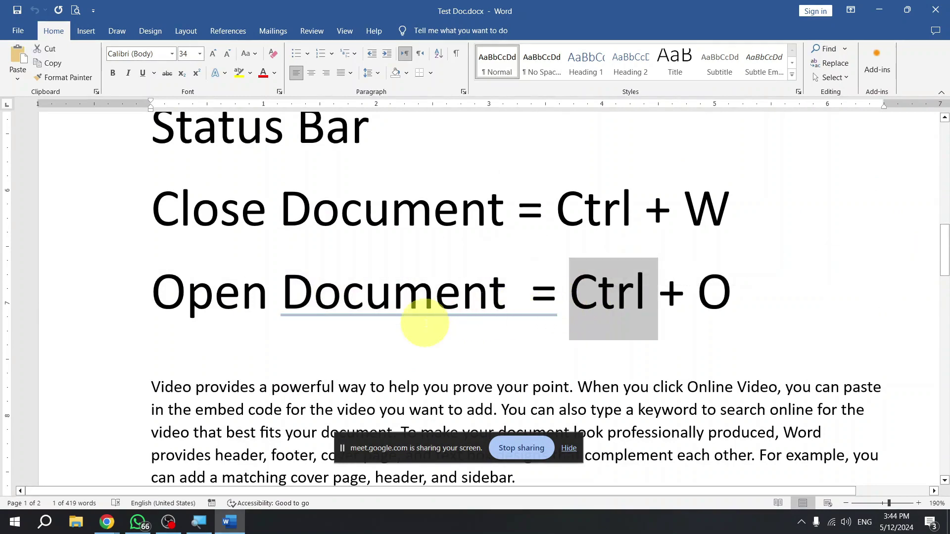
double_click(693, 220)
double_click(712, 290)
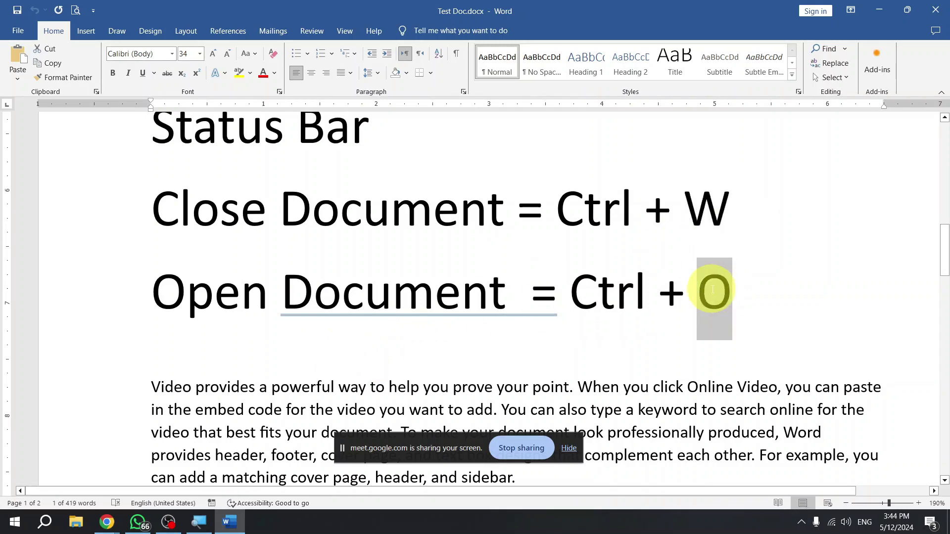
double_click(388, 305)
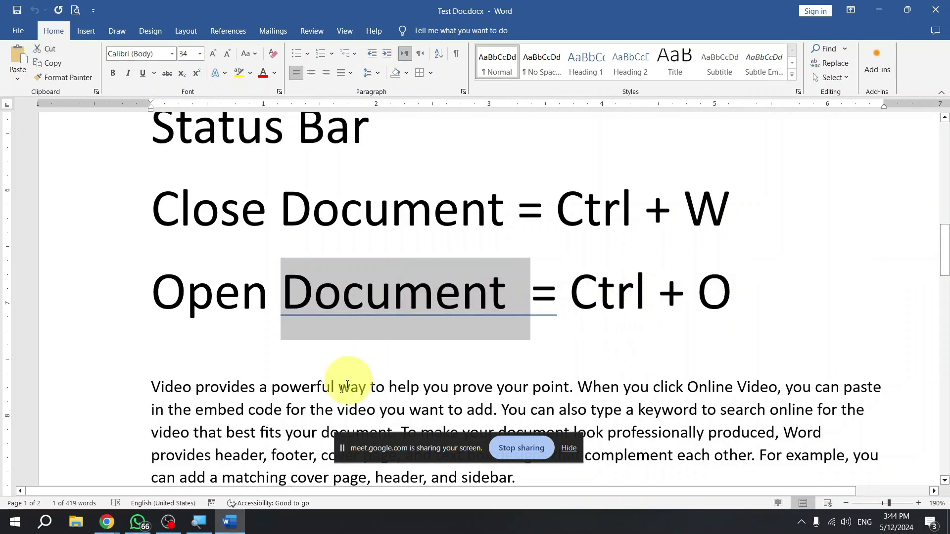
Select the word "the" before "video" in the body paragraph, and then the whole paragraph beginning "Video provides a powerful way".
left_click(314, 393)
triple_click(320, 400)
double_click(320, 400)
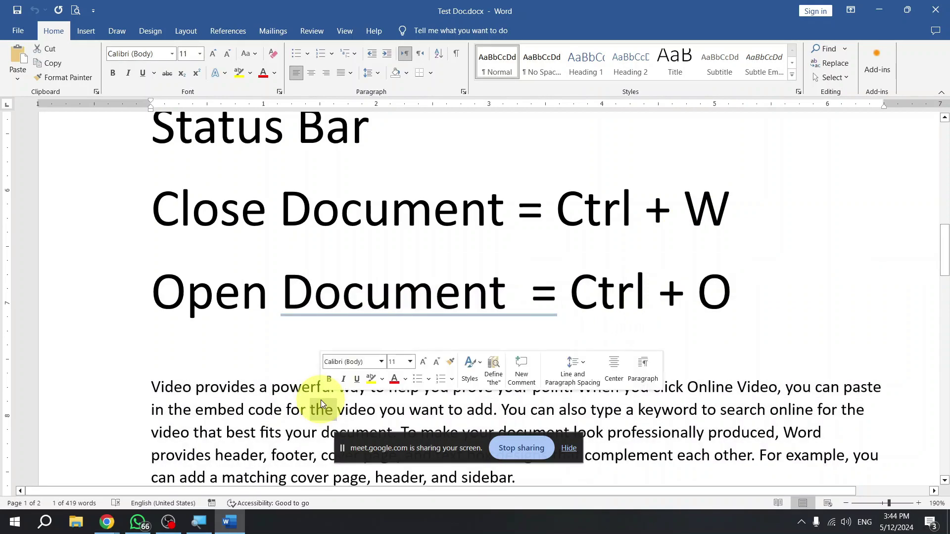
triple_click(320, 399)
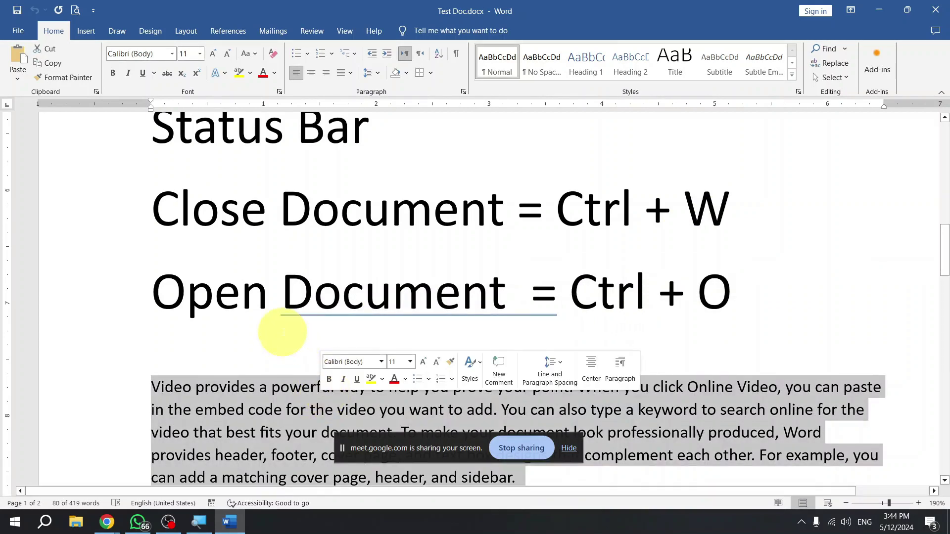
Select the word "Access", clear the selection, and select the entire "Quick Access Toolbar" paragraph.
scroll(282, 333, "up", 15)
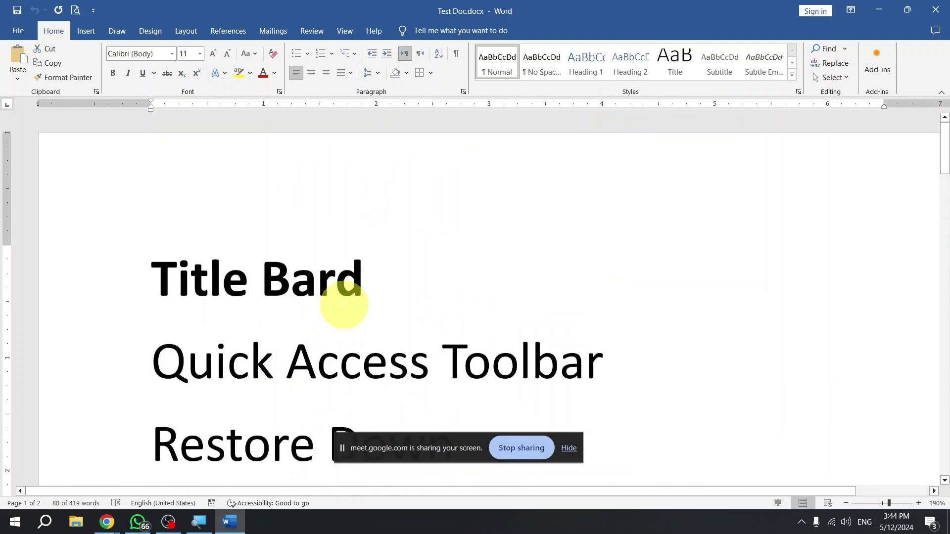
double_click(367, 369)
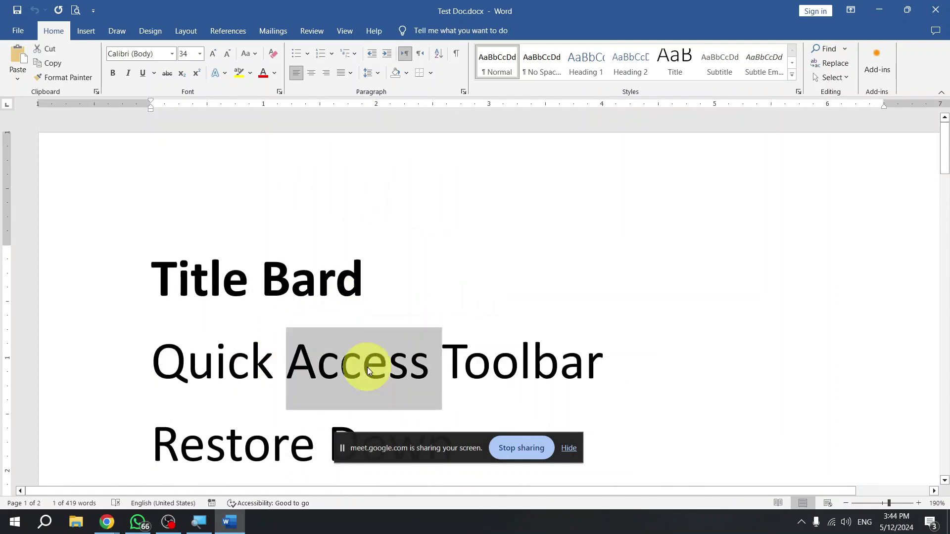
left_click(367, 369)
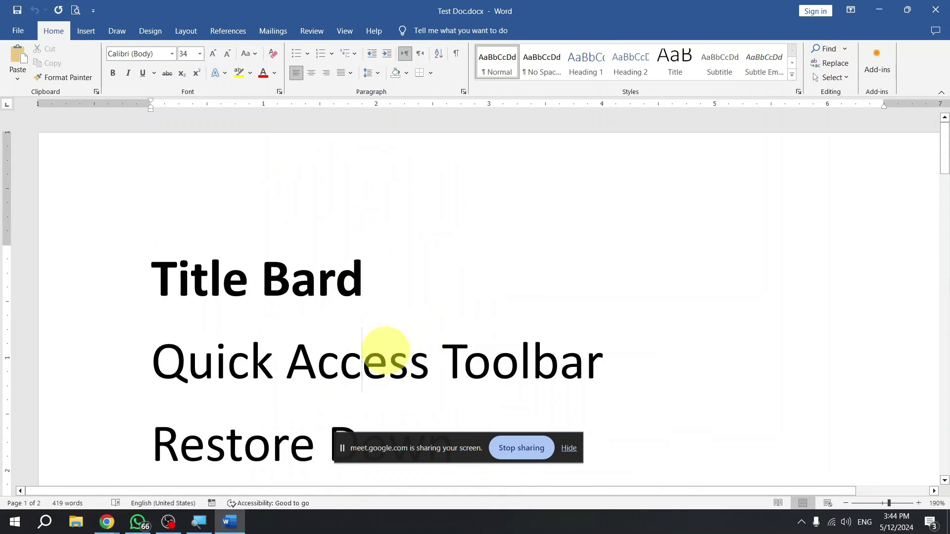
triple_click(386, 351)
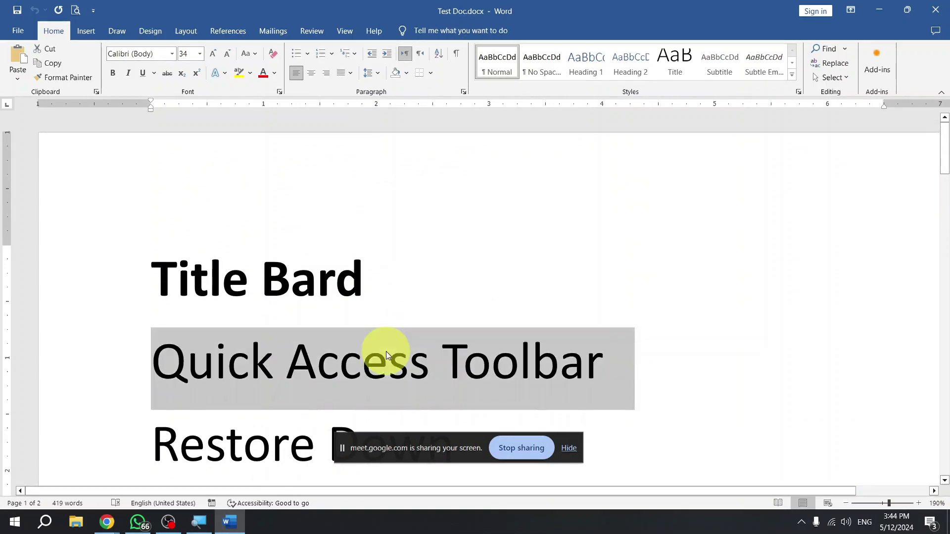
Select the sentence beginning "Click Insert and then choose", and then the one beginning "Themes and styles", clearing the selection after each.
scroll(386, 352, "down", 5)
scroll(386, 351, "down", 10)
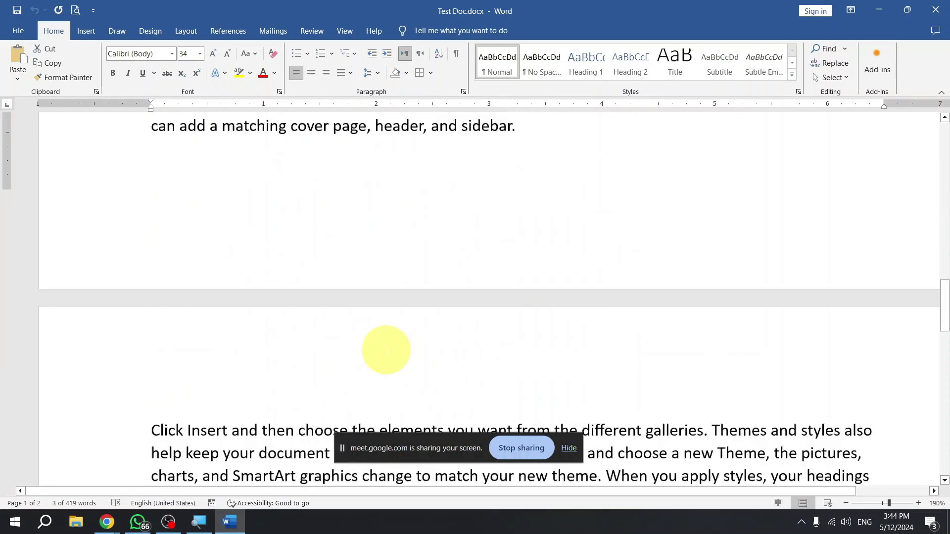
left_click(395, 336, "ctrl")
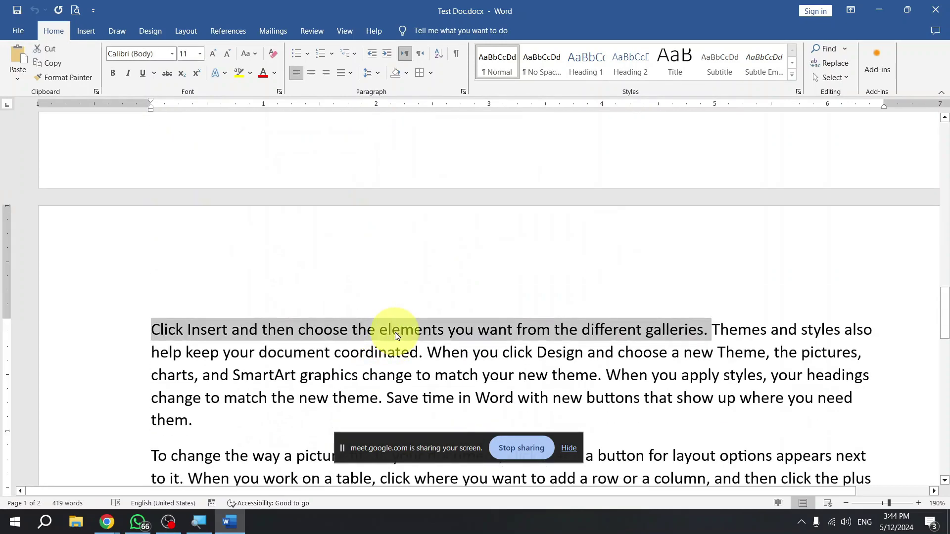
left_click(396, 336)
left_click(399, 348, "ctrl")
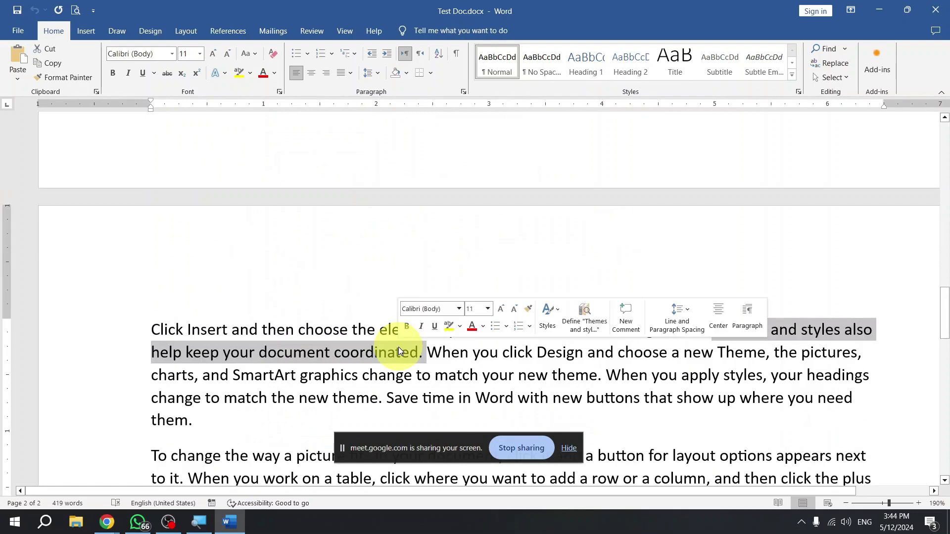
left_click(399, 347)
double_click(399, 349)
left_click(399, 346)
Select the word "Document" in the "Open Document = Ctrl + O" line and clear the selection.
scroll(402, 331, "up", 10)
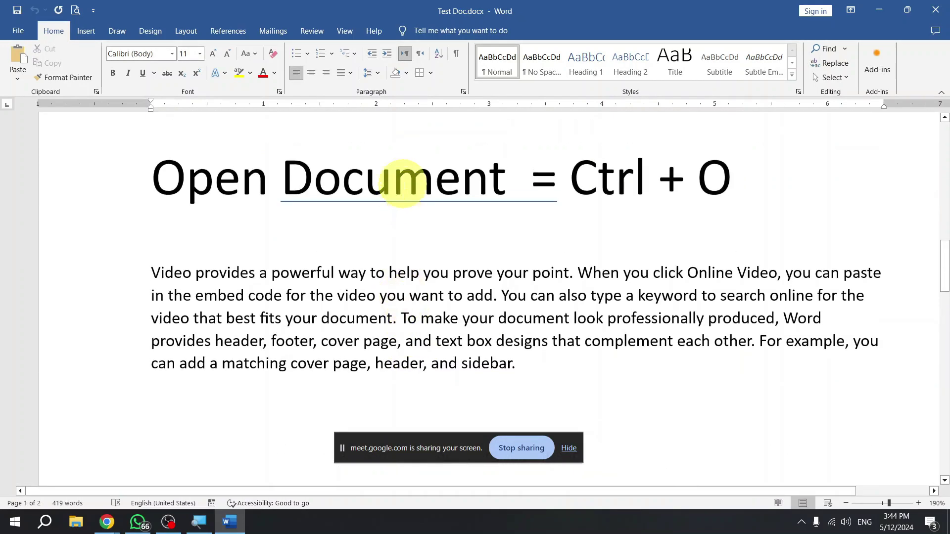
triple_click(403, 184)
left_click(403, 184)
double_click(403, 184)
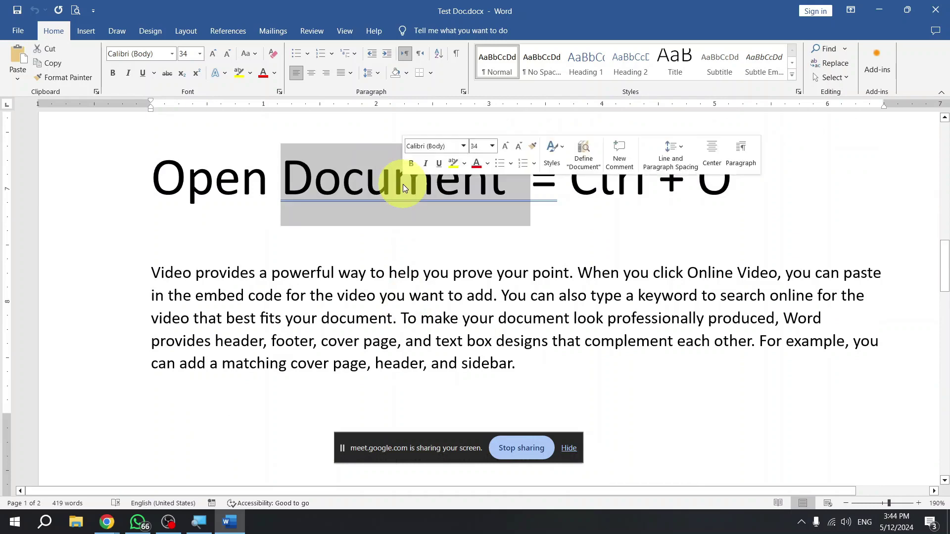
left_click(394, 317)
triple_click(403, 187)
left_click(403, 187)
triple_click(403, 187)
left_click(403, 187)
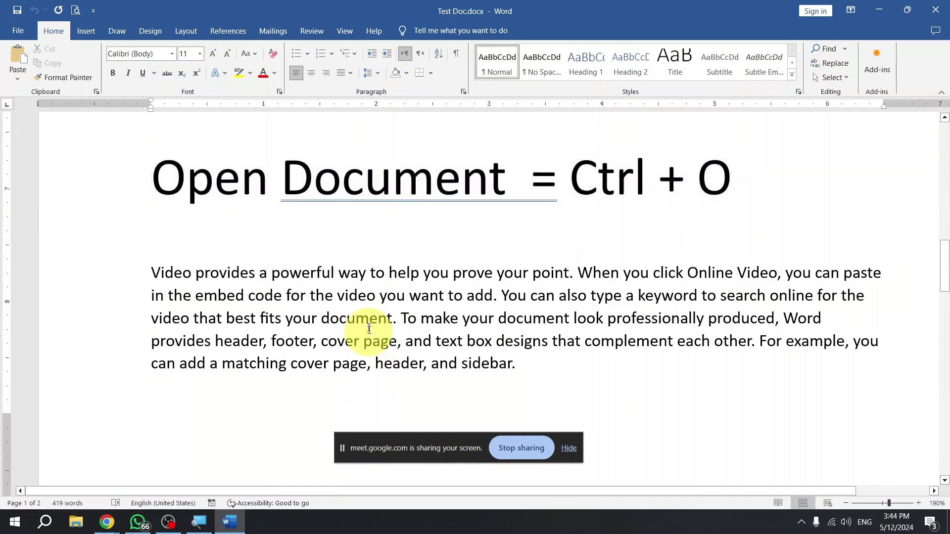
Repeat selecting and deselecting the word "Document" in the Open Document shortcut line several more times.
triple_click(392, 183)
left_click(392, 184)
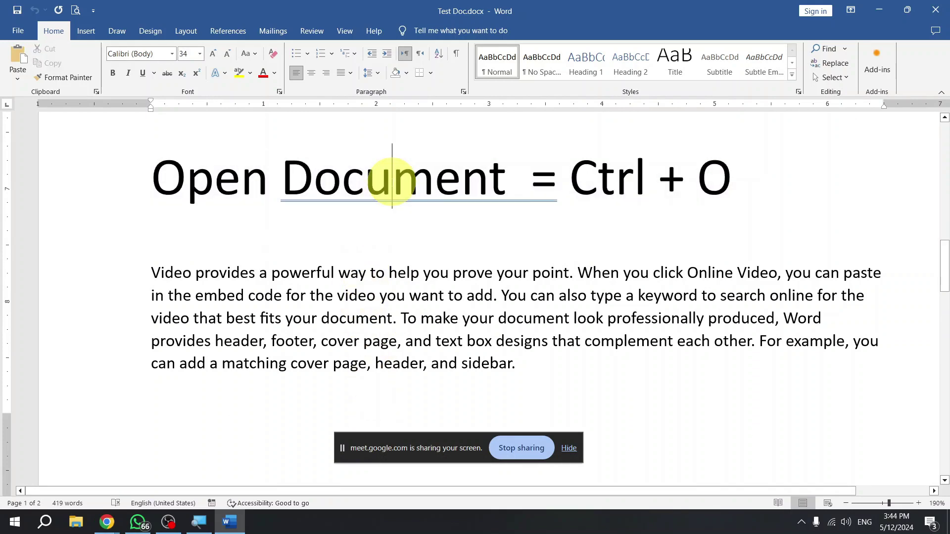
double_click(392, 183)
double_click(392, 182)
left_click(392, 182)
double_click(392, 183)
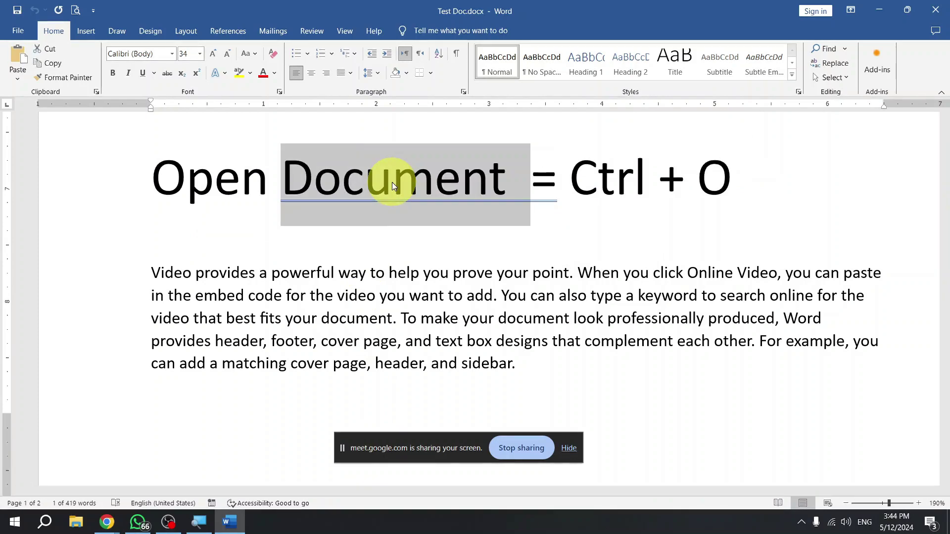
left_click(392, 182)
double_click(392, 182)
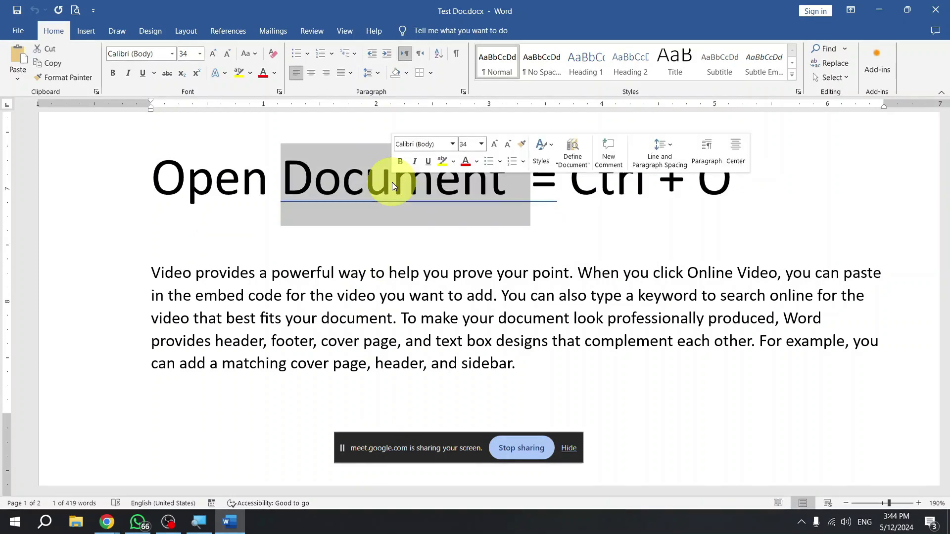
left_click(392, 182)
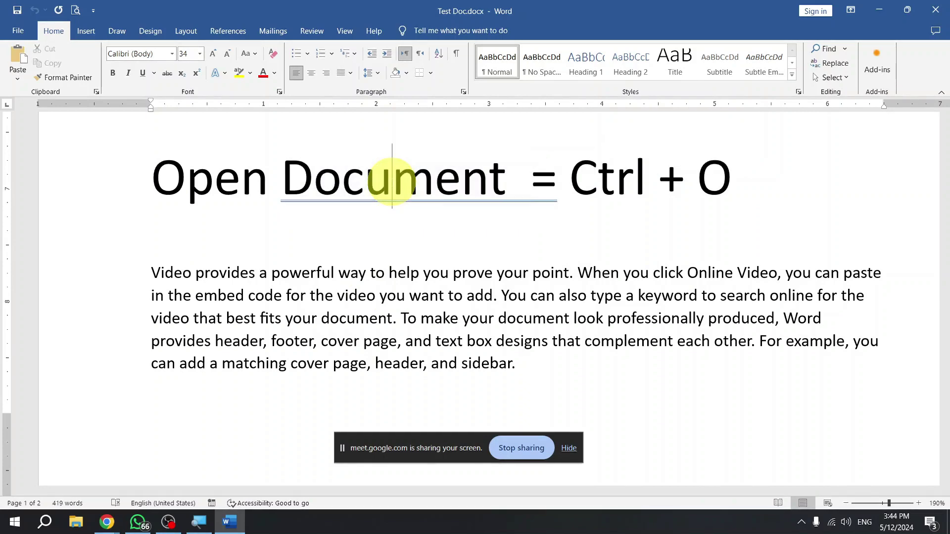
Select the word "Document", then the whole "Open Document = Ctrl + O" line, and clear the selection.
triple_click(392, 182)
double_click(392, 182)
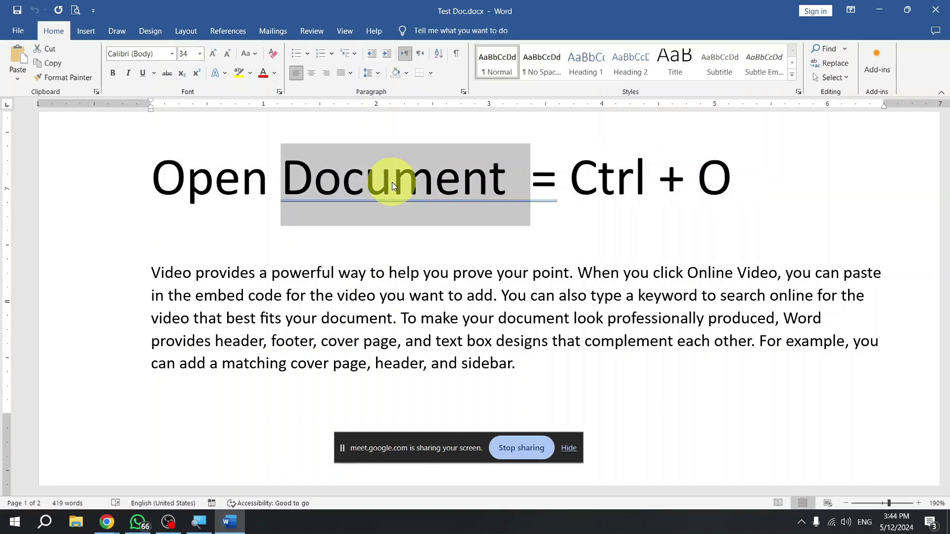
left_click(392, 182)
triple_click(392, 183)
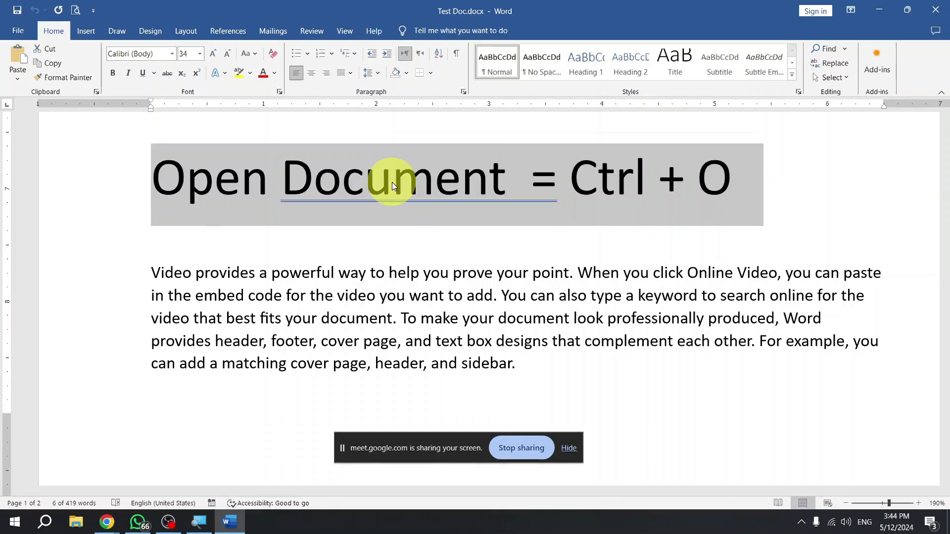
left_click(392, 182)
triple_click(391, 182)
left_click(391, 182)
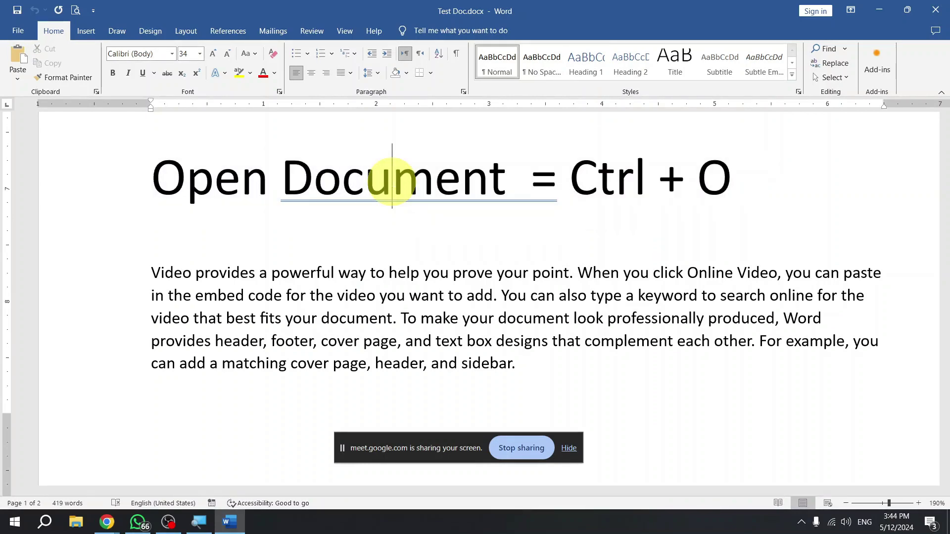
Select the "Title Bard" heading, then delete the extra letter at its end so it reads "Title Bar".
scroll(392, 182, "up", 15)
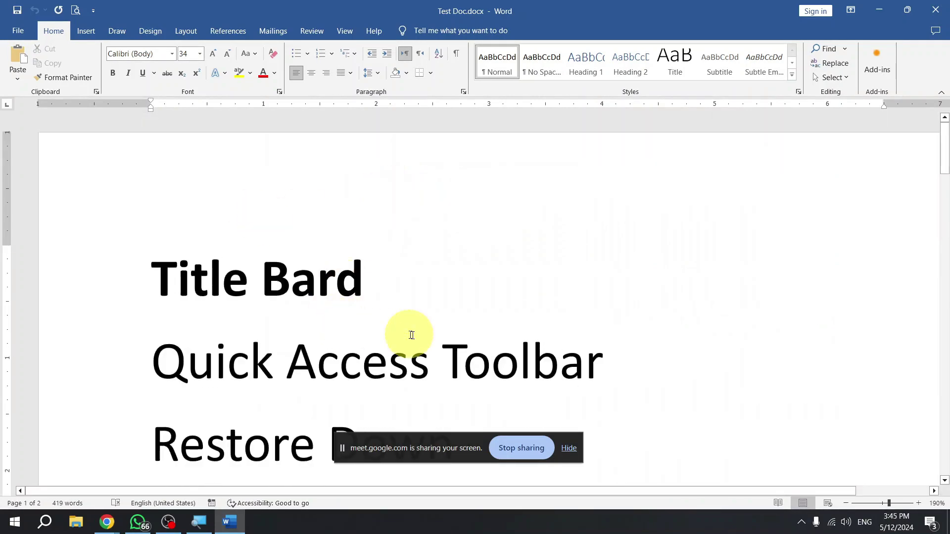
left_click(509, 353)
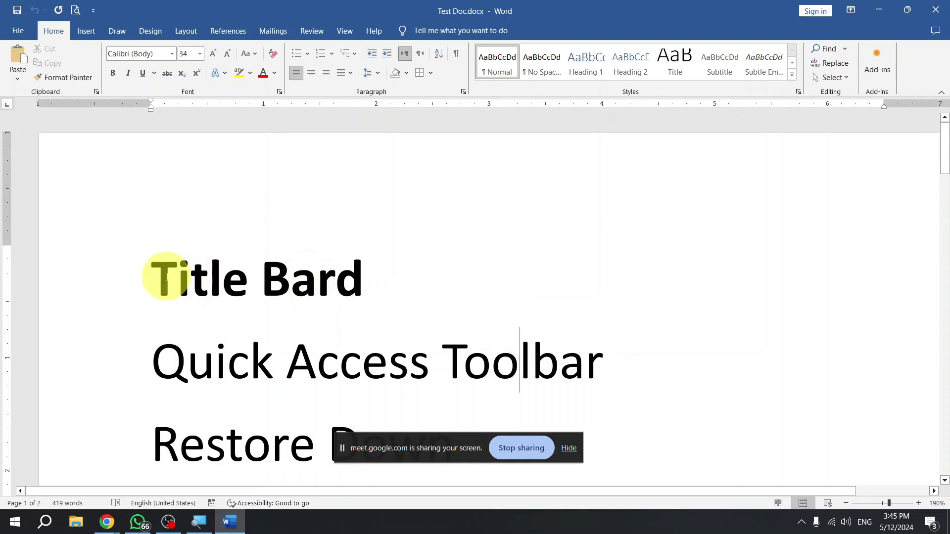
double_click(166, 279)
triple_click(166, 278)
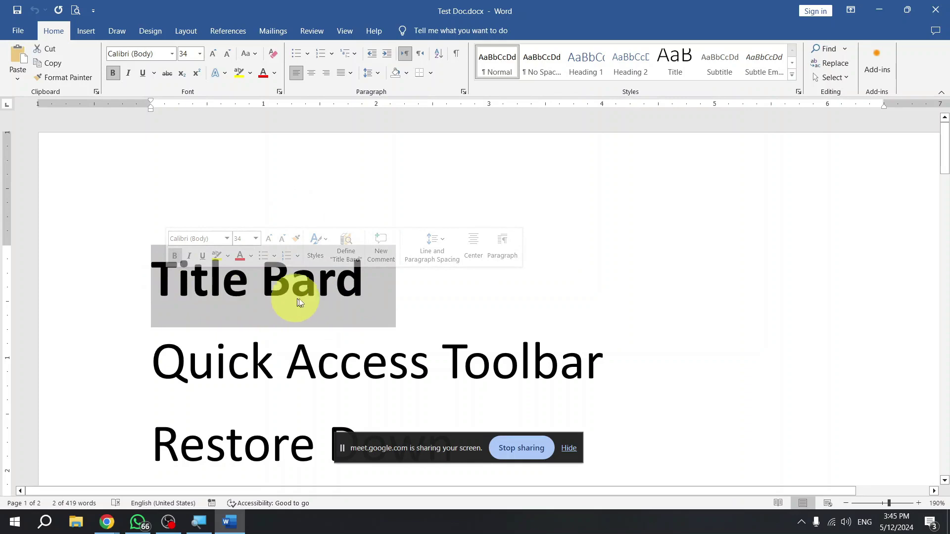
left_click_drag(308, 303, 384, 292)
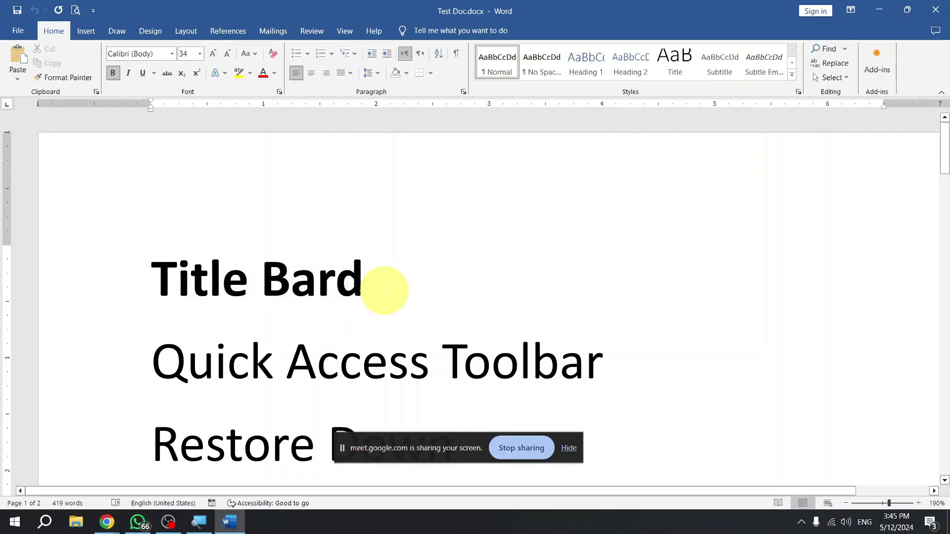
key("BackSpace")
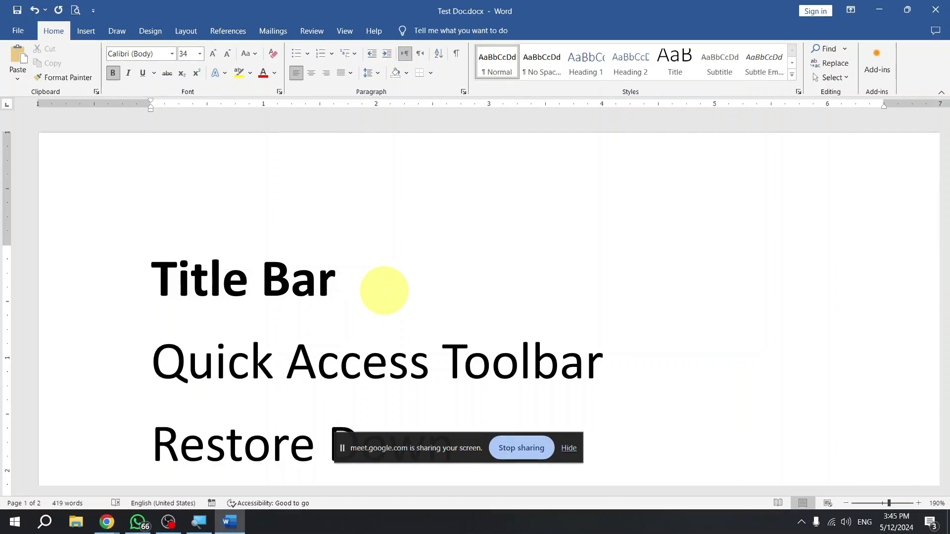
Select the whole "Title Bar" heading and preview other fonts on it without applying one.
left_click_drag(297, 292, 153, 296)
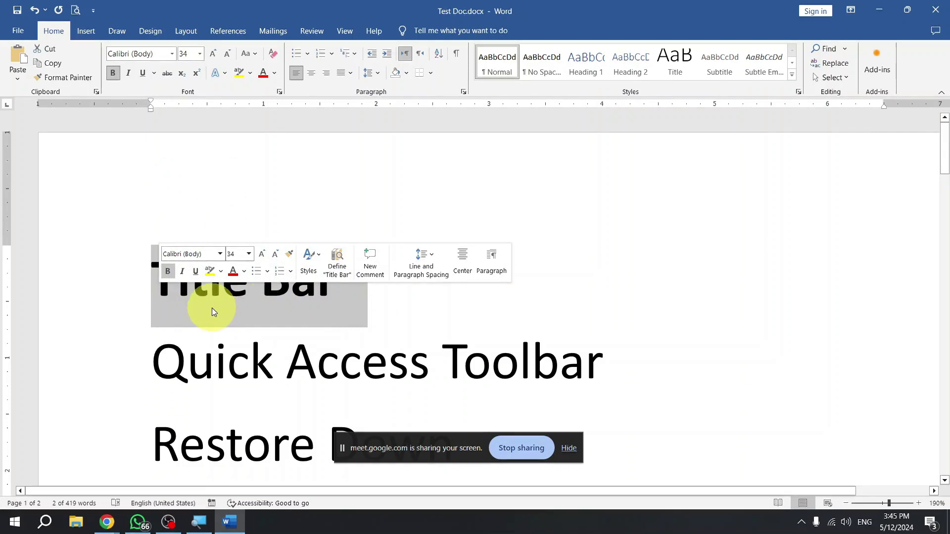
left_click(239, 308)
left_click(84, 292)
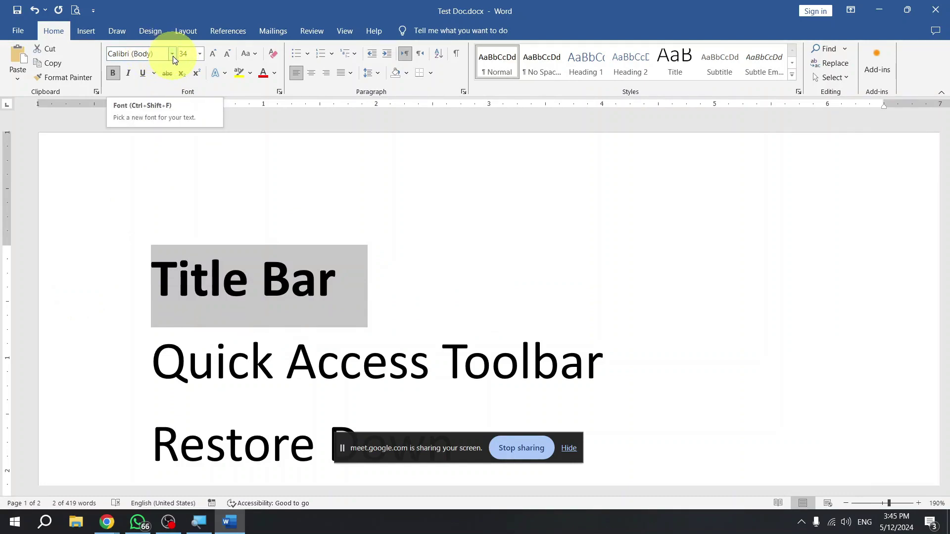
left_click(172, 53)
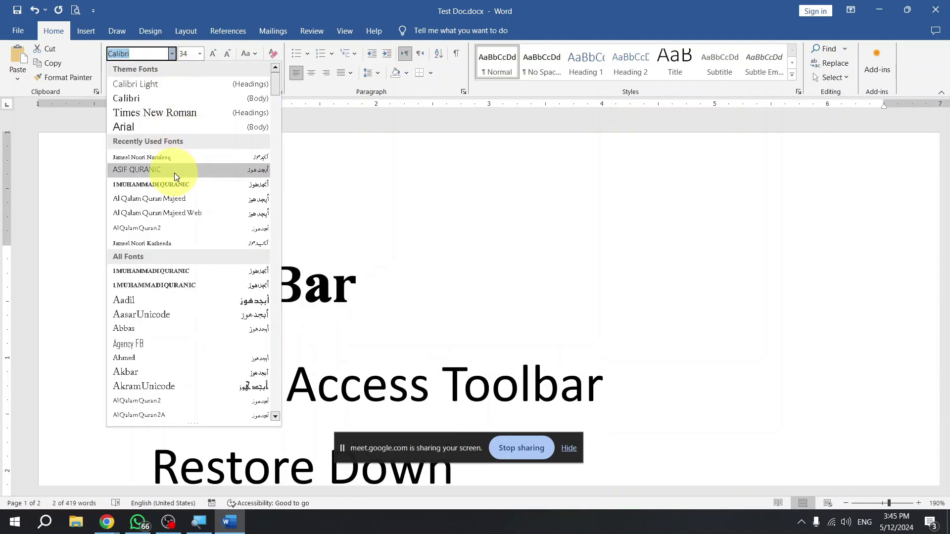
left_click(354, 280)
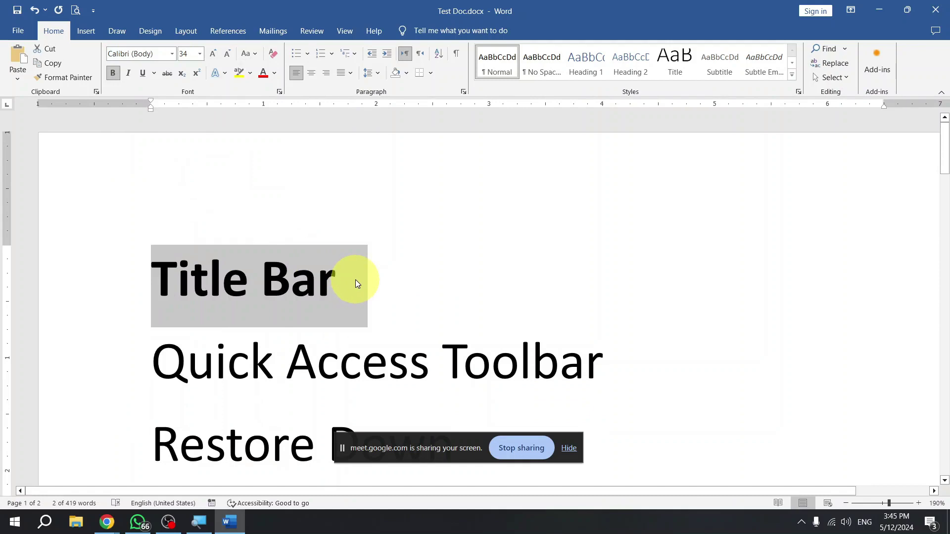
Shift the "Title Bar" heading toward the middle of the line with four tabs and select only its text.
key("Left")
key("Tab")
key("Tab")
key("Tab")
key("Tab")
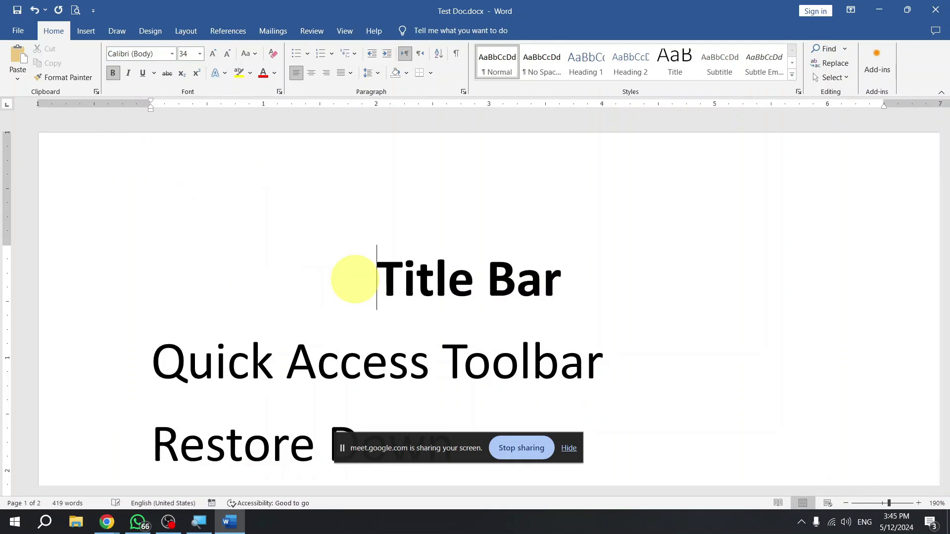
key("shift+End")
key("shift+Left")
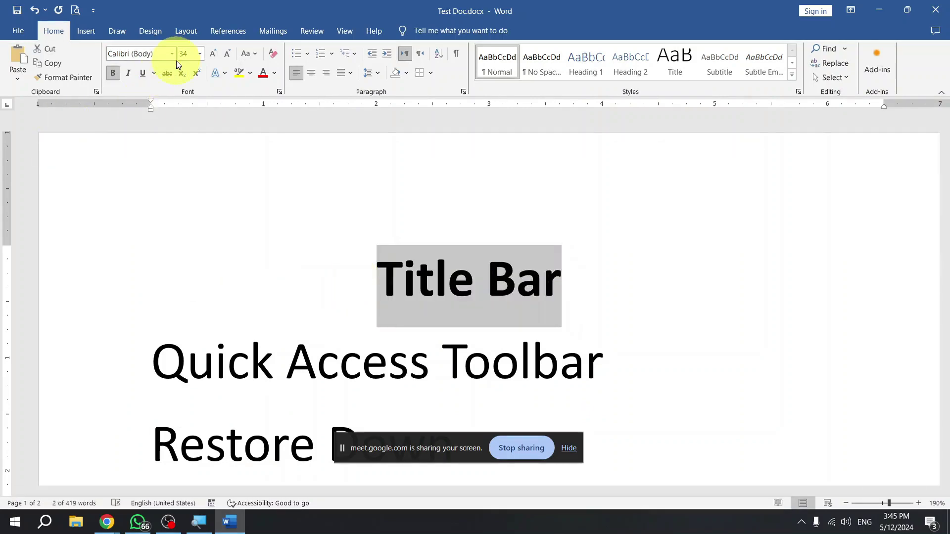
Change the font of the "Title Bar" heading to Abbas and clear the selection.
left_click(172, 54)
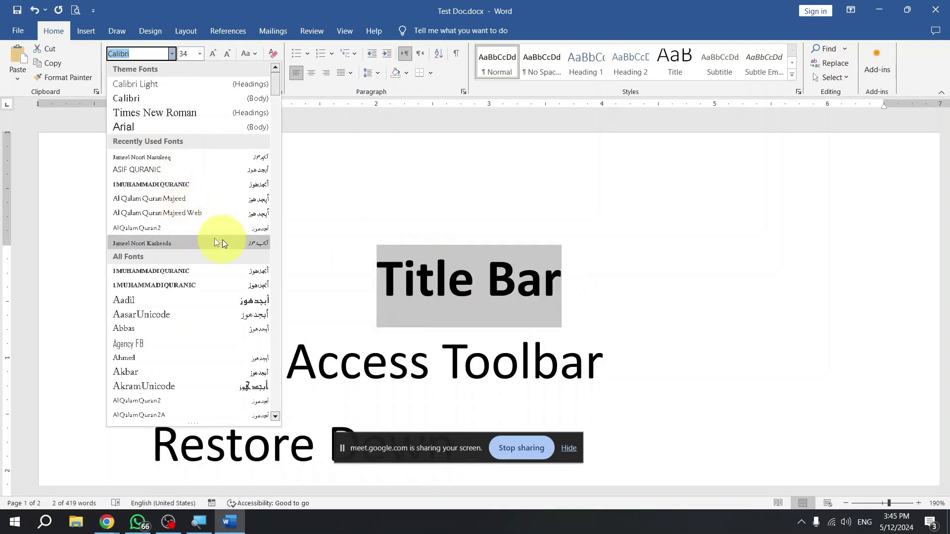
left_click(220, 334)
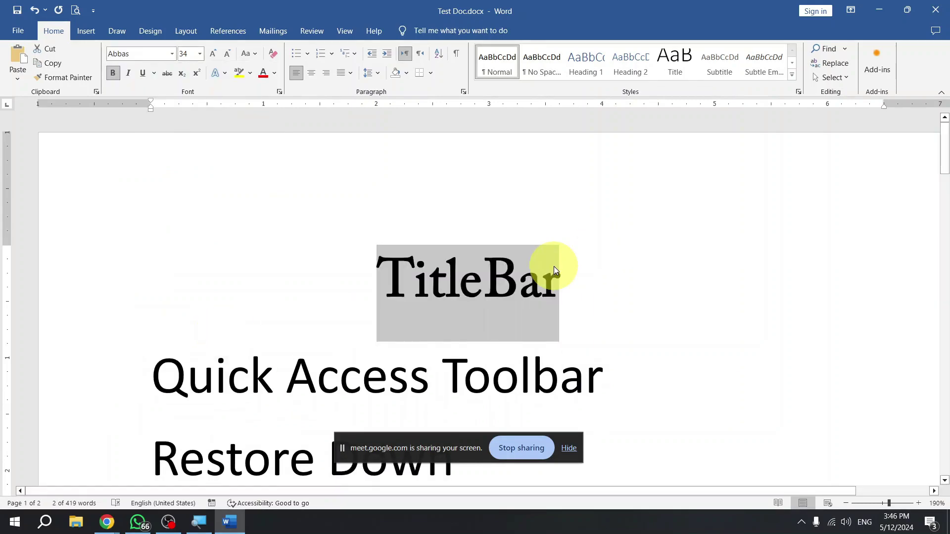
left_click(554, 267)
left_click(416, 279)
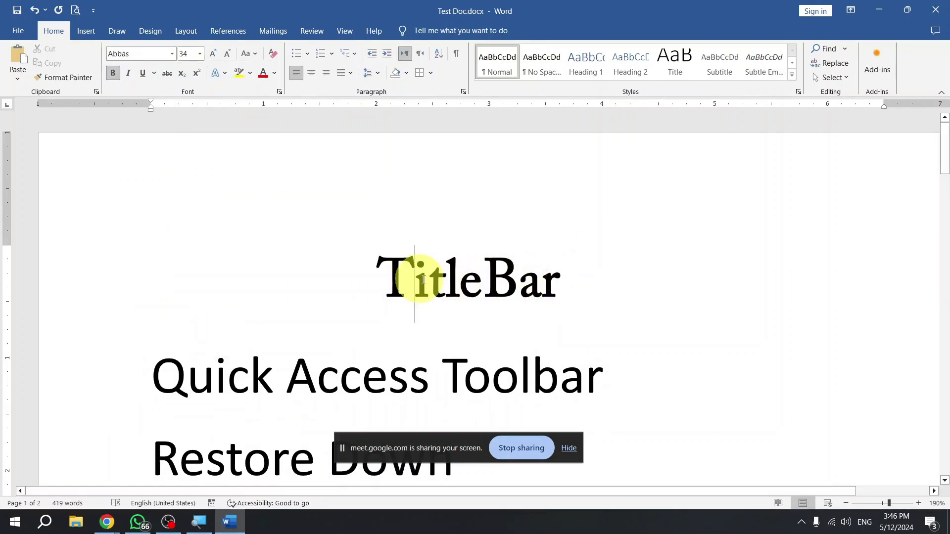
left_click_drag(423, 280, 462, 280)
left_click(483, 282)
left_click(460, 282)
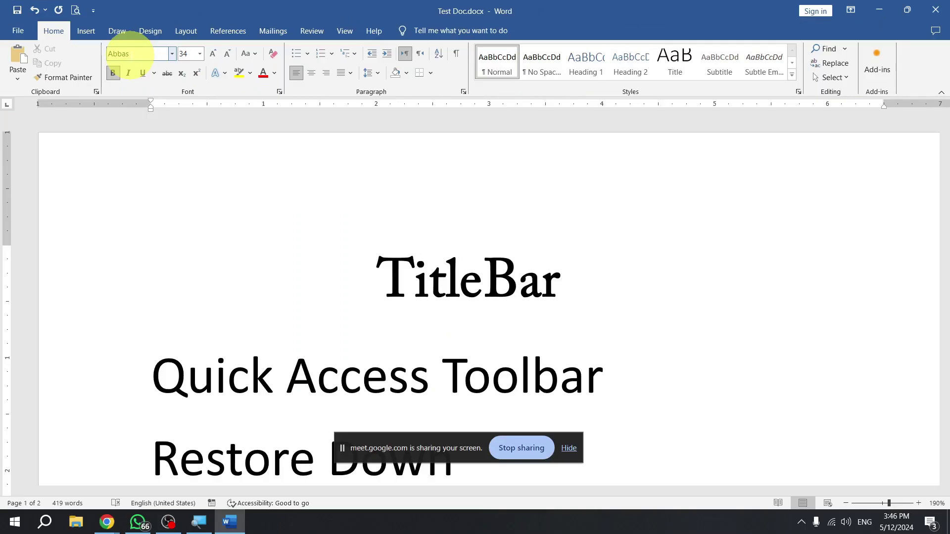
left_click(445, 266)
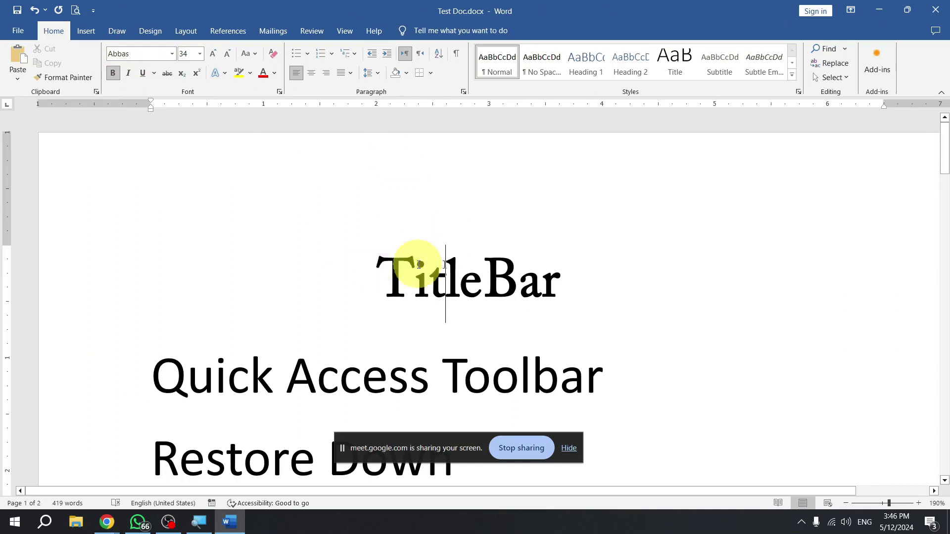
Reselect the "Title Bar" heading and preview other fonts on it without applying one.
left_click_drag(419, 264, 541, 265)
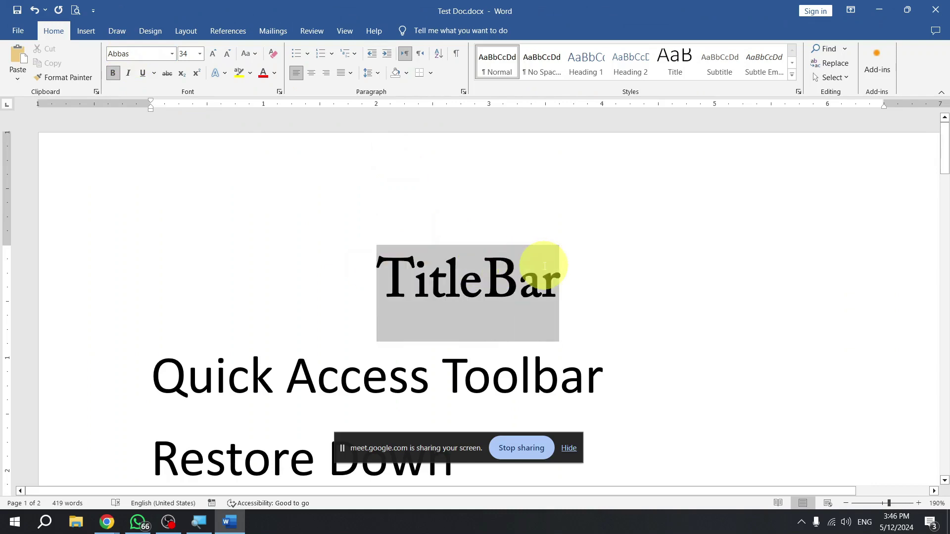
left_click(172, 53)
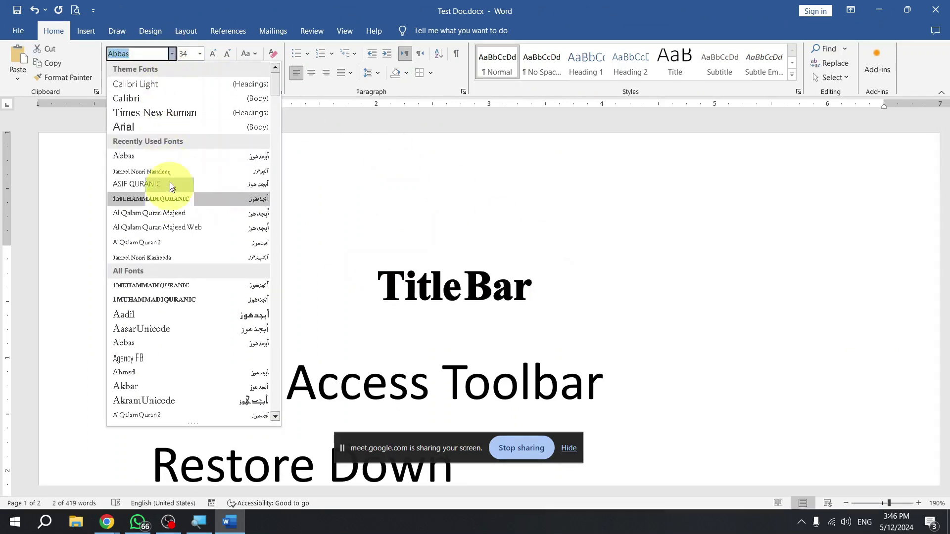
scroll(171, 217, "down", 3)
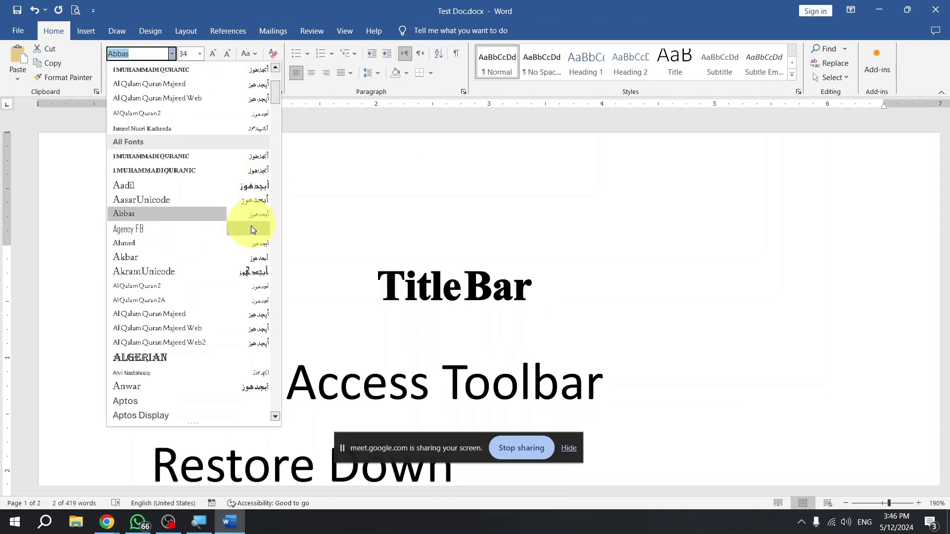
scroll(226, 225, "down", 10)
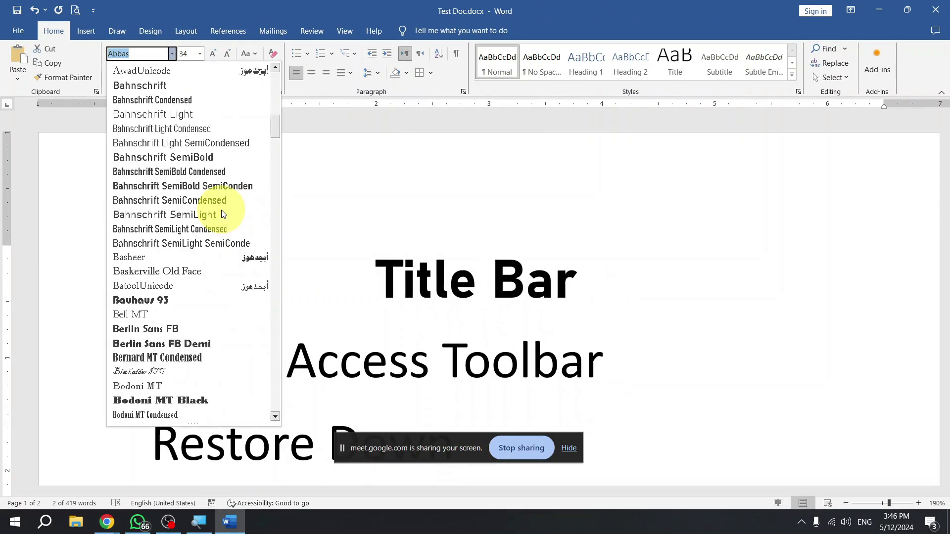
scroll(220, 208, "down", 4)
scroll(218, 197, "up", 15)
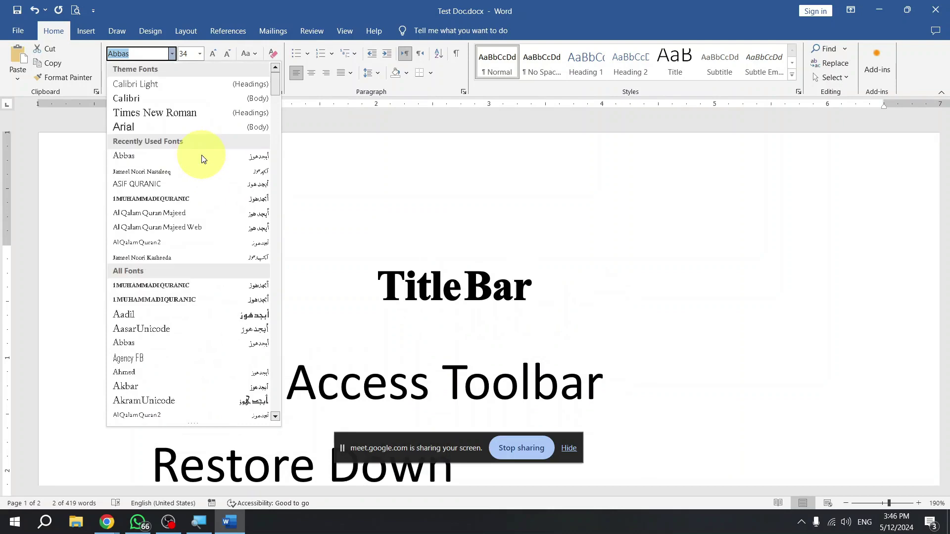
scroll(197, 176, "down", 3)
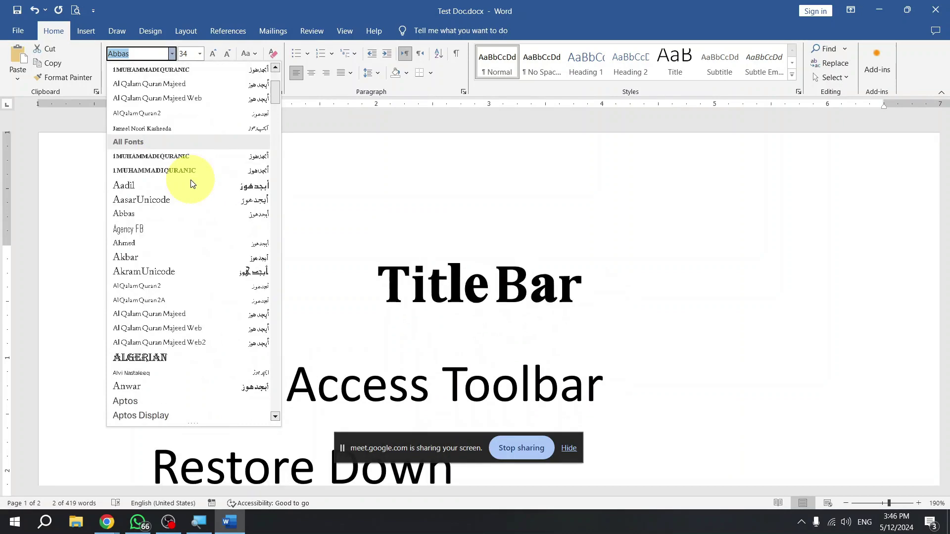
scroll(192, 185, "down", 8)
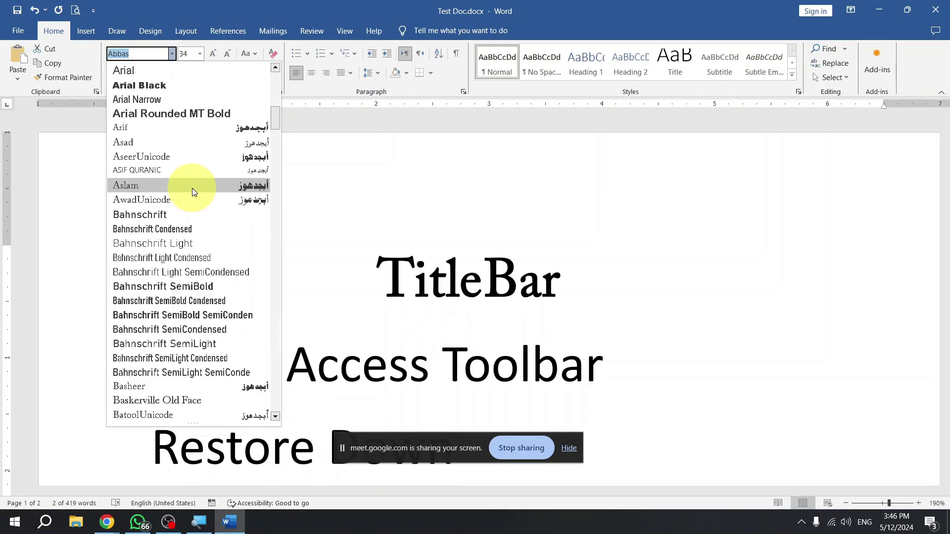
scroll(193, 183, "up", 11)
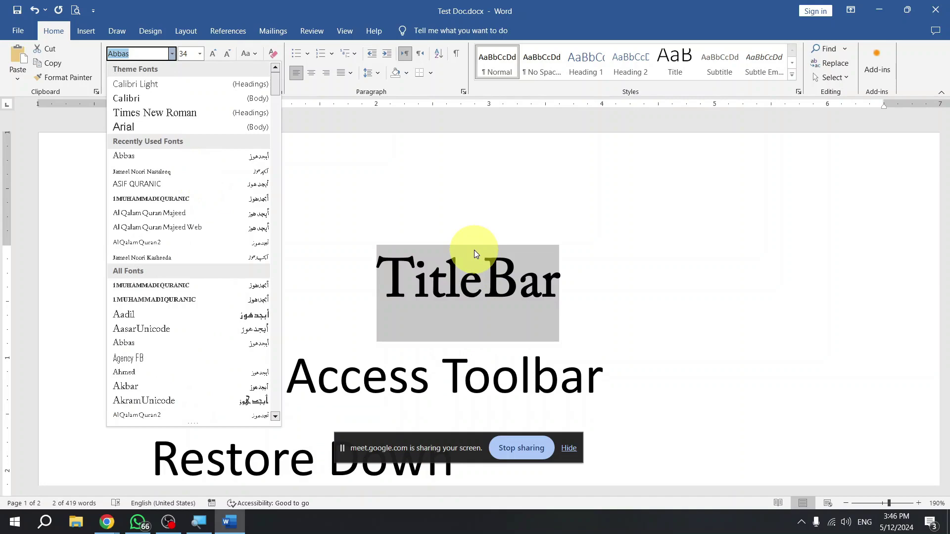
key("Escape")
Add two lines above the "Title Bar" heading reading "Arial" and "Times New Roman".
key("Left")
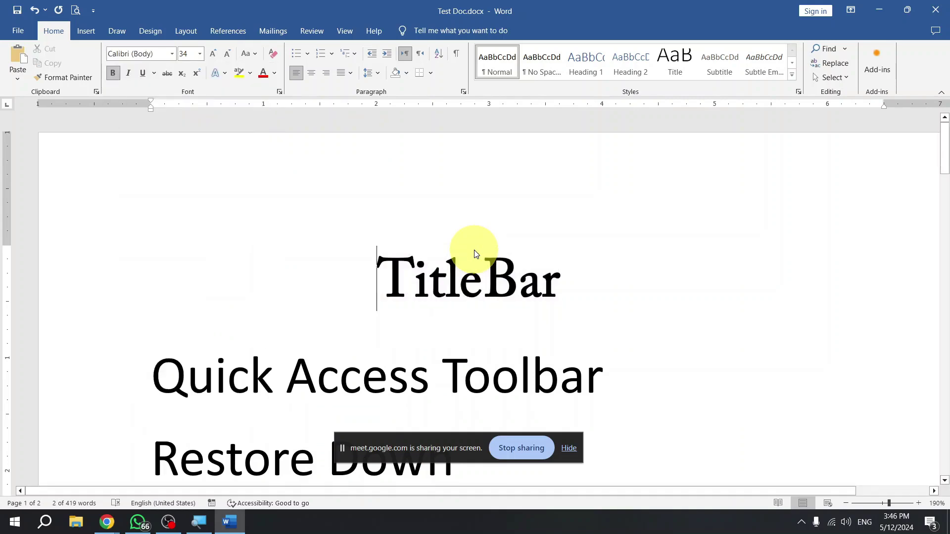
key("Return")
key("Up")
type("Arial")
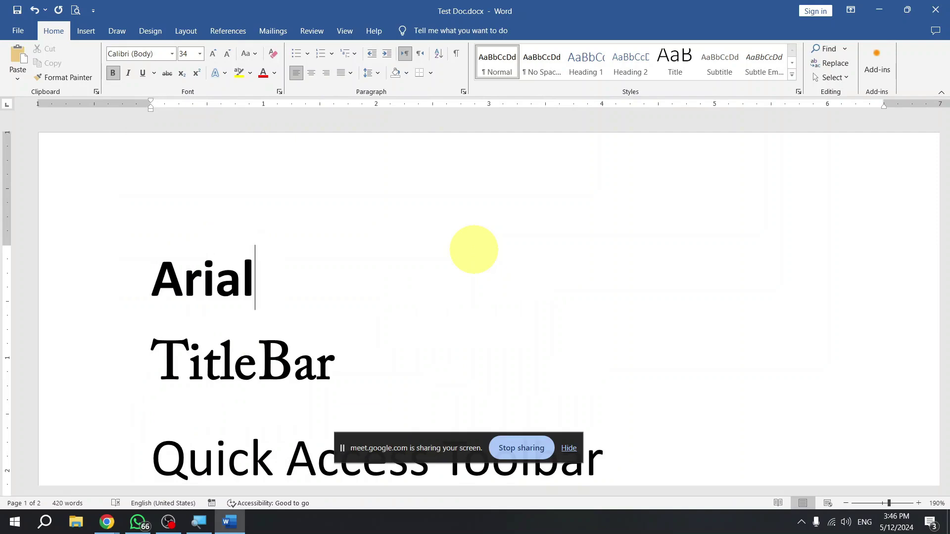
key("Return")
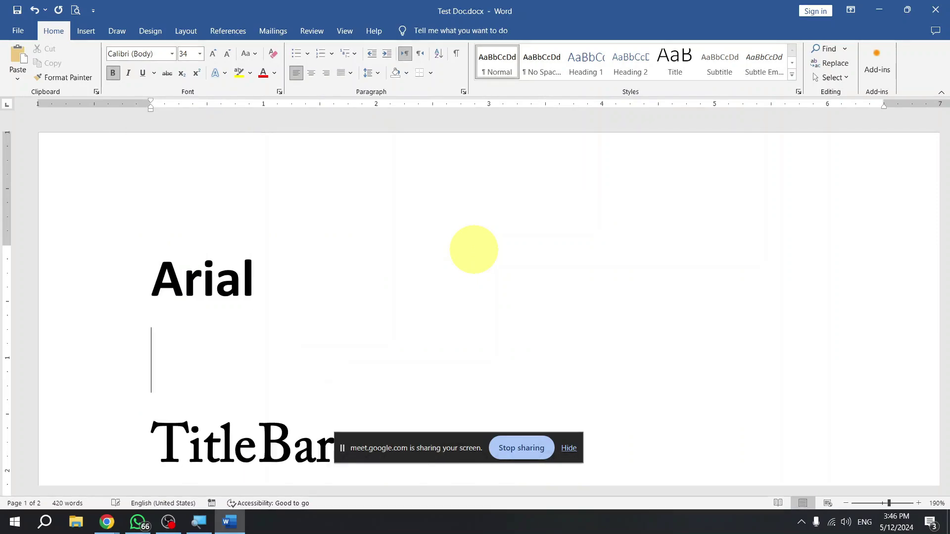
type("Time")
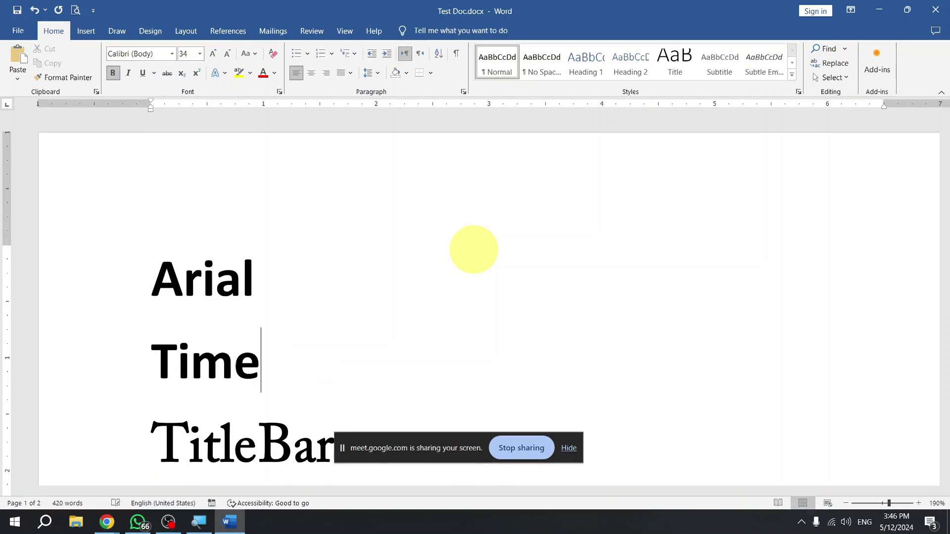
type("s New Roman")
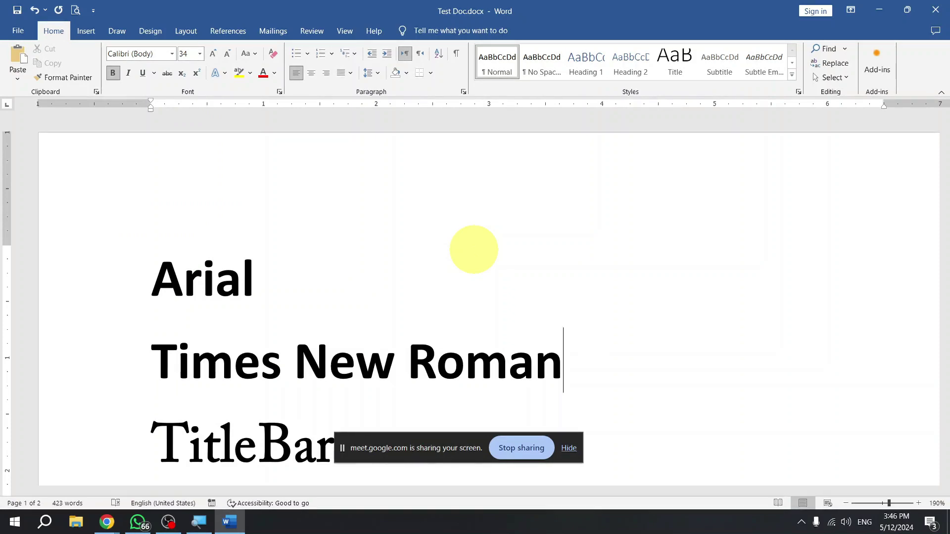
Select the "Arial" and "Times New Roman" lines in turn, then select the entire document.
key("ctrl+Home")
key("shift+Down")
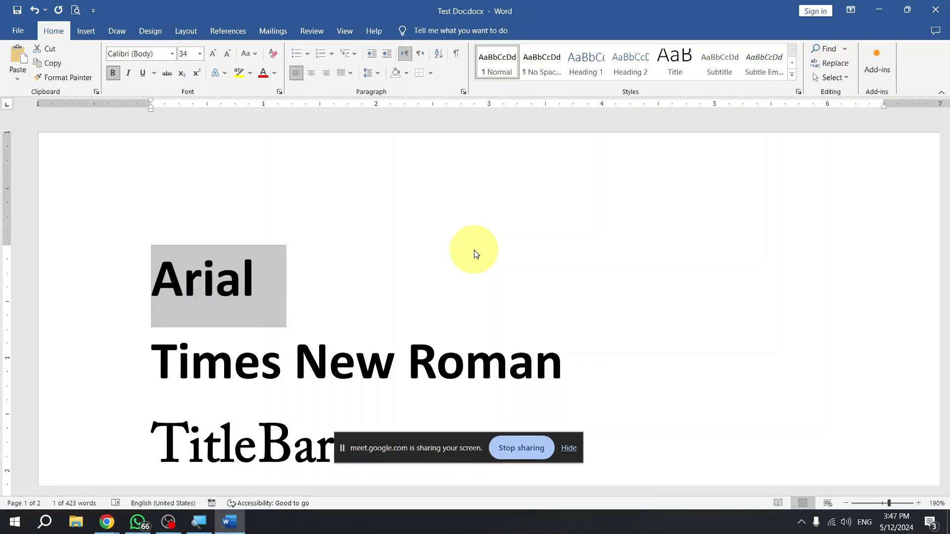
key("Down")
key("shift+Down")
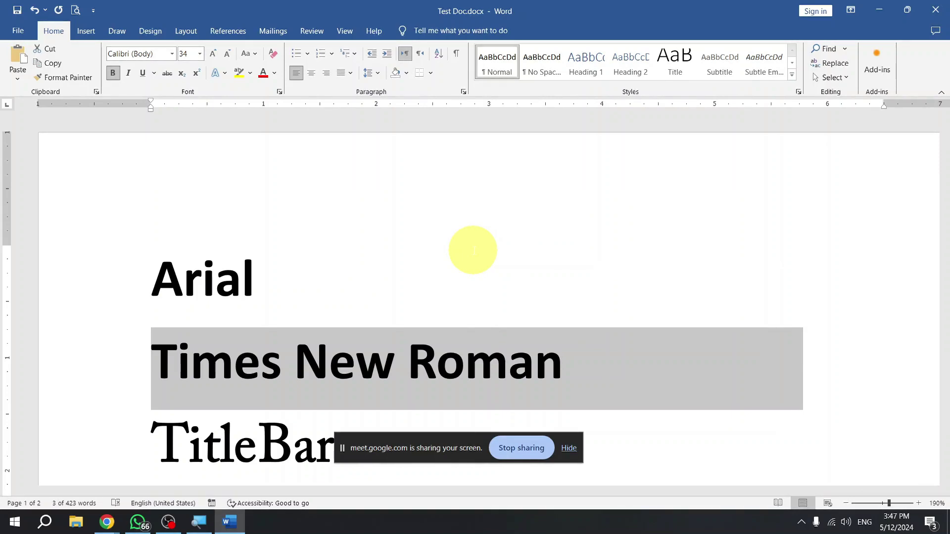
key("Up")
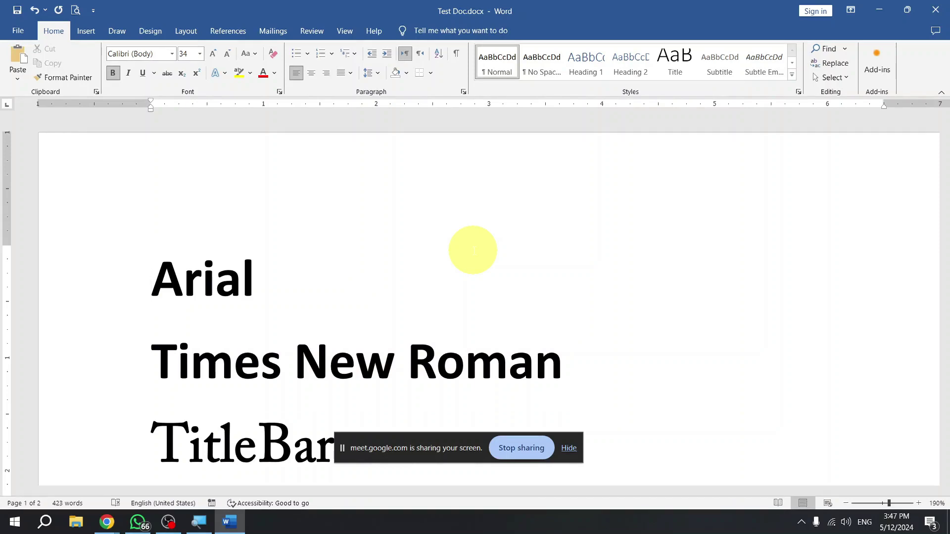
key("shift+Down")
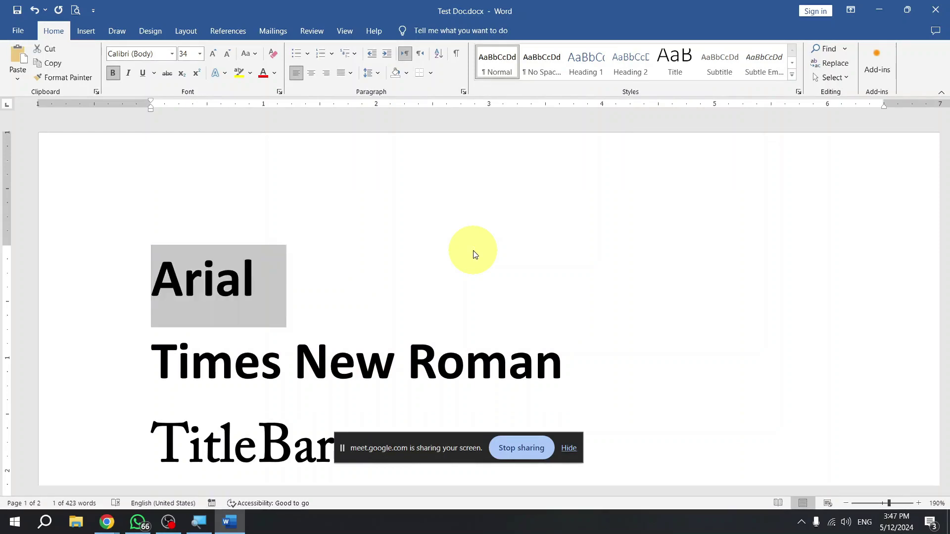
key("Down")
key("Up")
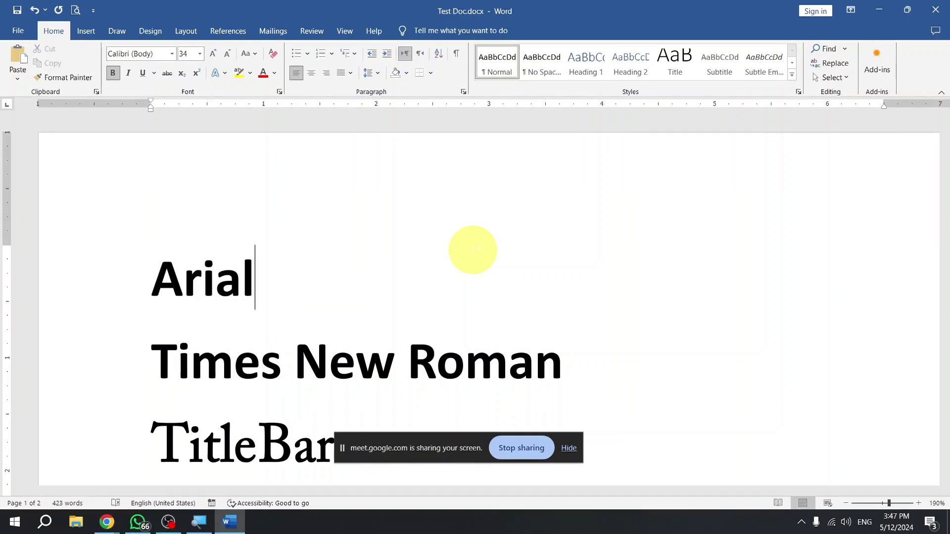
key("ctrl+a")
key("alt")
type("hfsf12")
key("Return")
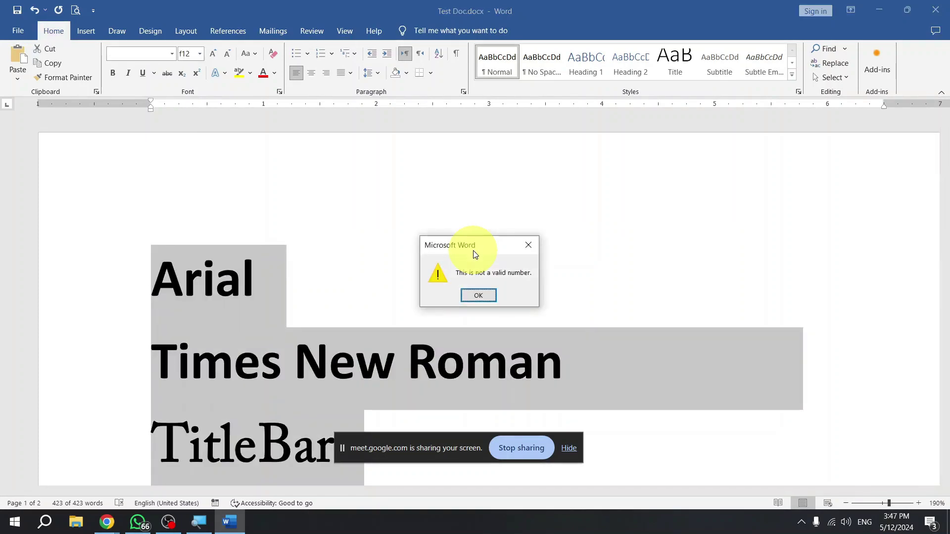
key("Return")
key("alt")
type("hfs0")
key("Return")
key("Return")
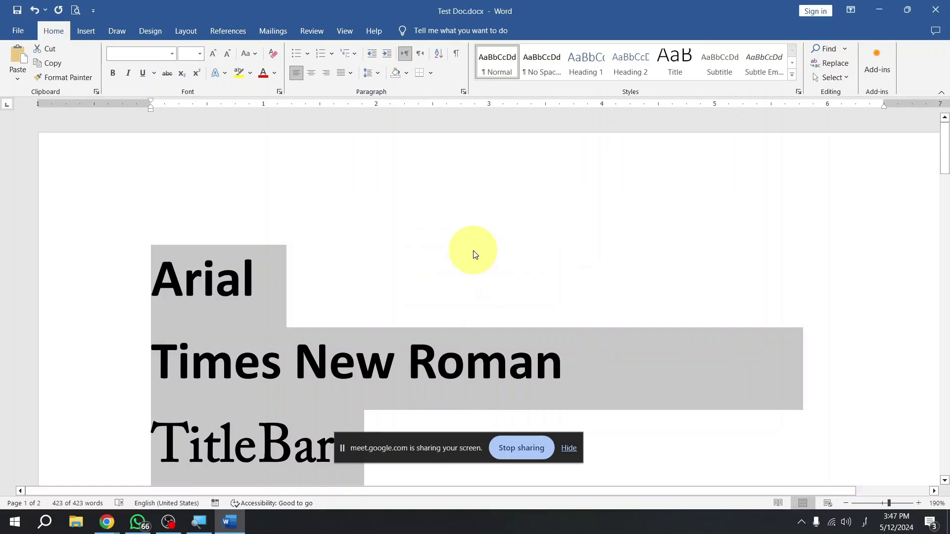
Set the font size of the entire selected document to 12 and clear the selection.
key("alt")
type("hfs12")
key("Return")
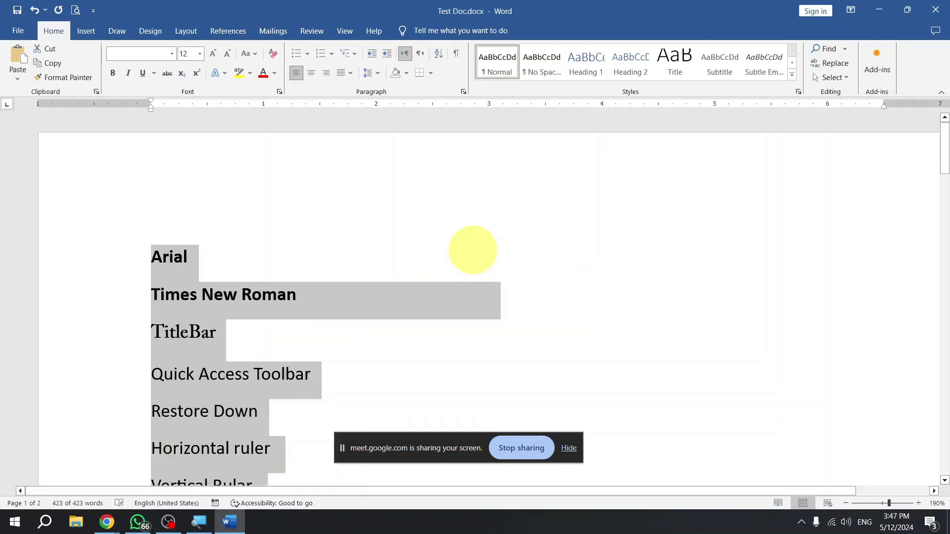
left_click(473, 255)
Insert a new line below "Times New Roman" with the Urdu text "شہباز آٹی اکیڈمی".
scroll(351, 282, "down", 3)
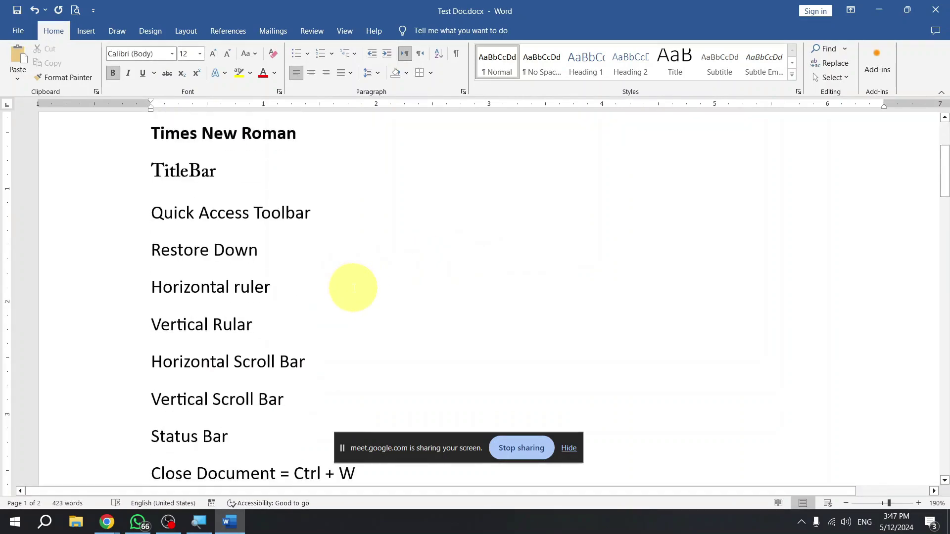
scroll(353, 287, "up", 4)
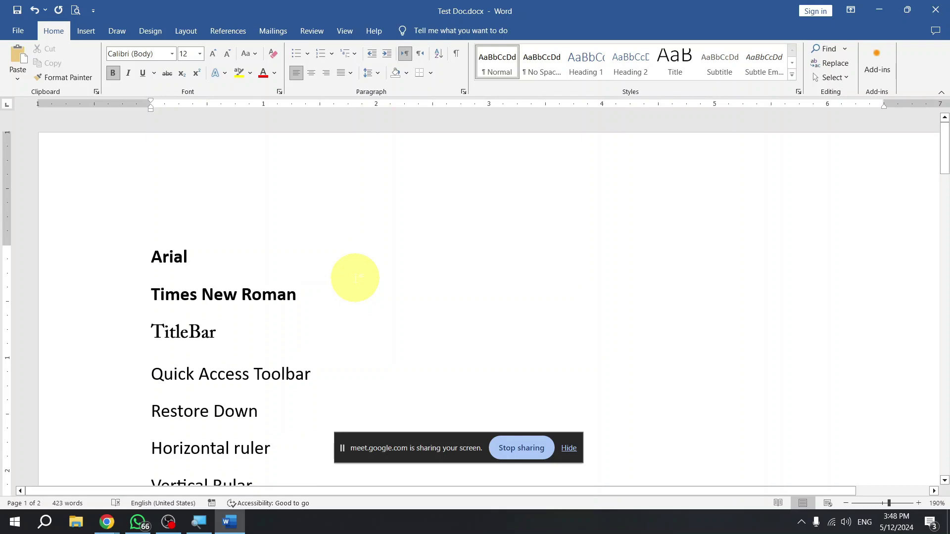
scroll(352, 279, "down", 3)
scroll(353, 280, "up", 14)
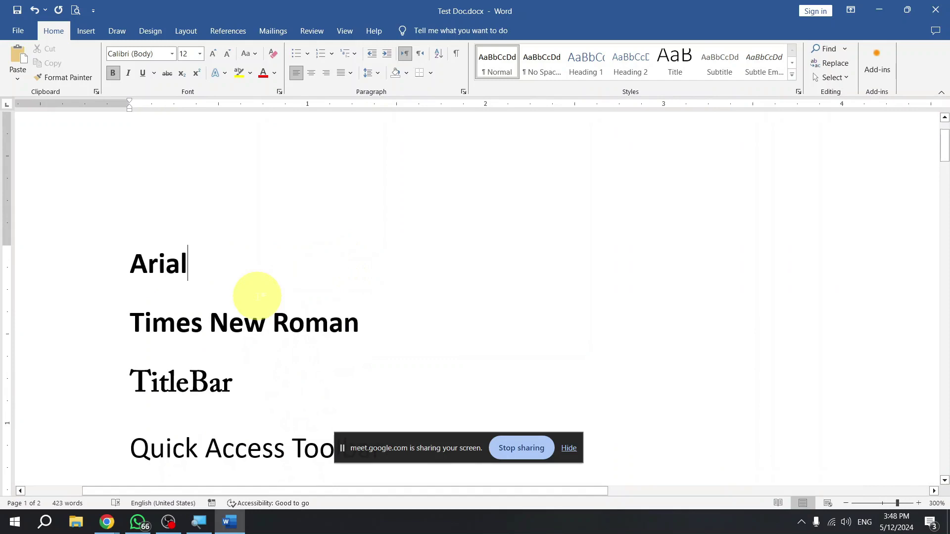
left_click(376, 319)
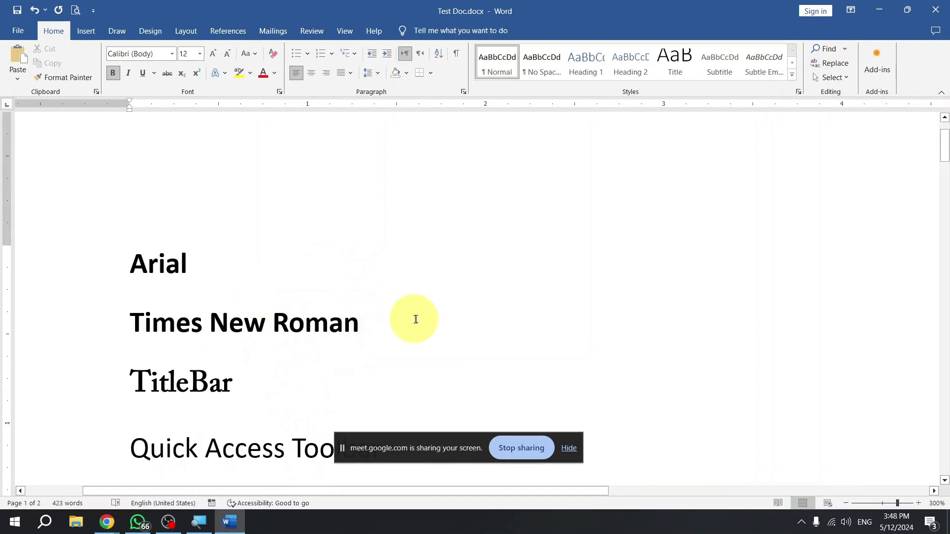
key("Return")
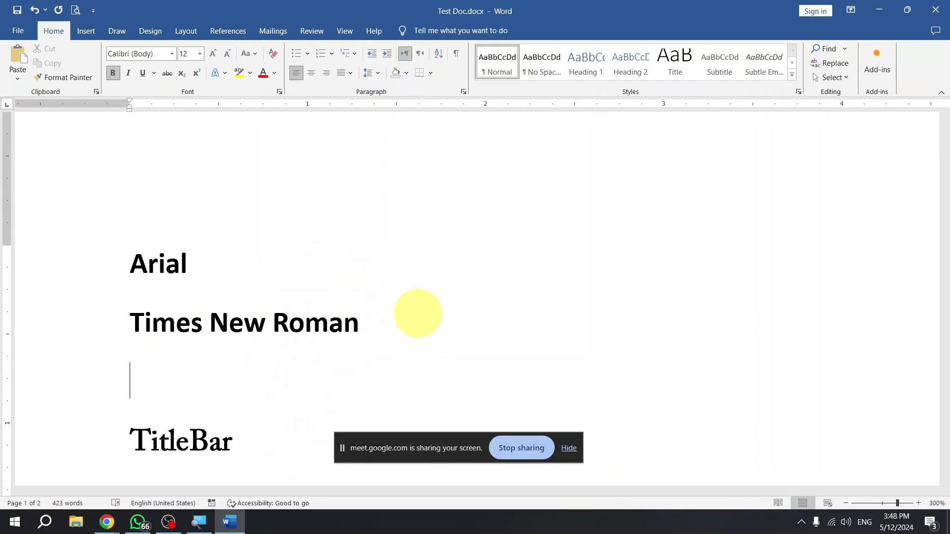
key("alt+shift")
type("شہب")
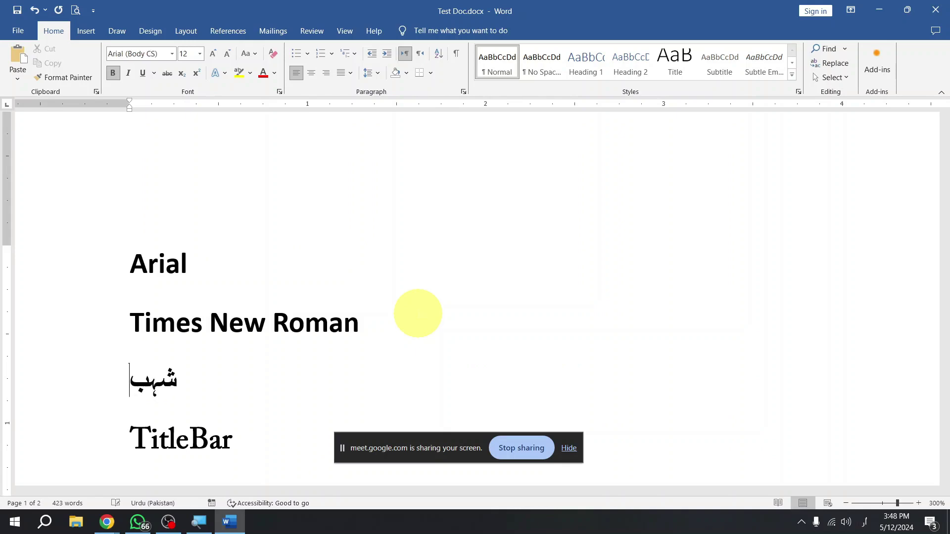
type("از آٹی اکیڈمی")
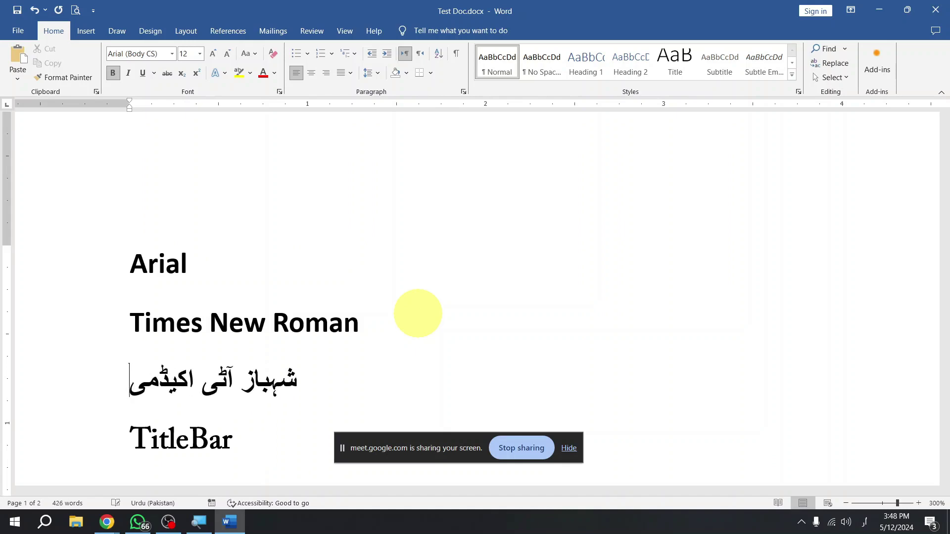
Select the Urdu line, enlarge its text point by point to size 29, and center it.
key("shift+Home")
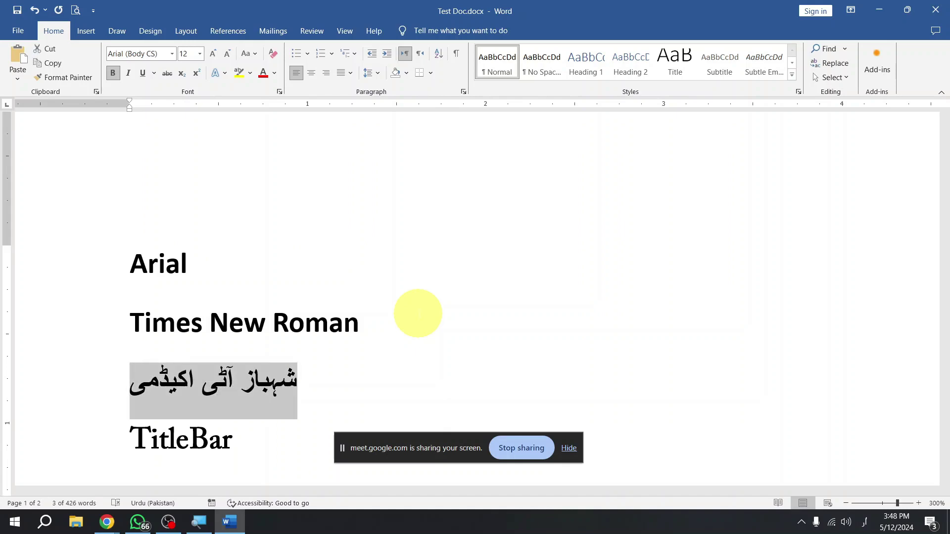
key("ctrl+]")
key("ctrl+]")
key("ctrl+]")
key("ctrl+]")
key("ctrl+]")
key("ctrl+]")
key("ctrl+]")
key("ctrl+]")
key("ctrl+]")
key("ctrl+]")
key("ctrl+]")
key("ctrl+]")
key("ctrl+]")
key("ctrl+]")
key("ctrl+]")
key("ctrl+]")
key("ctrl+]")
key("ctrl+e")
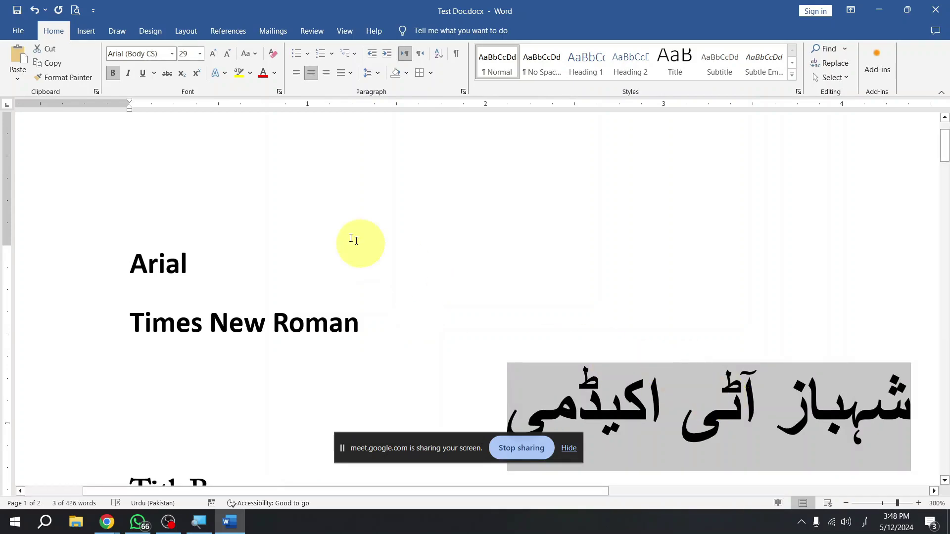
left_click(172, 54)
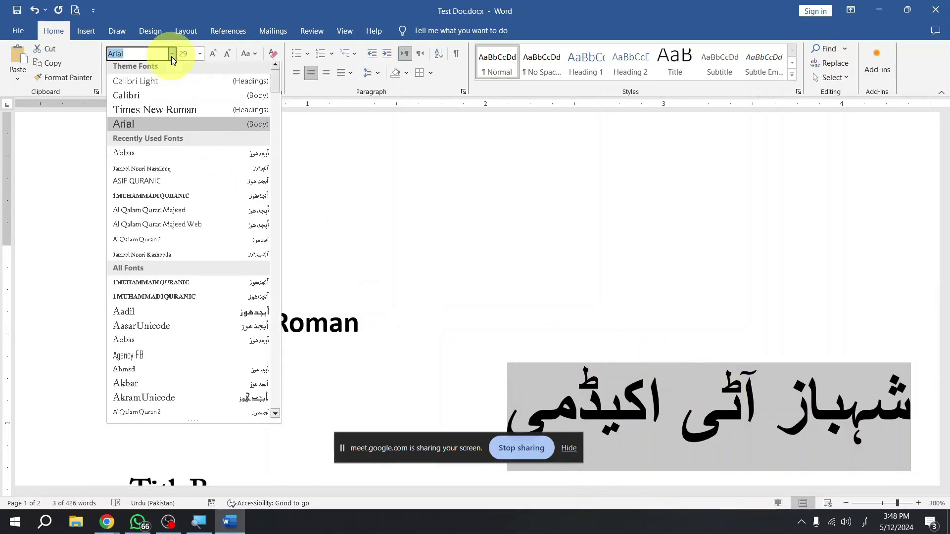
left_click(155, 126)
type("t")
key("ctrl+z")
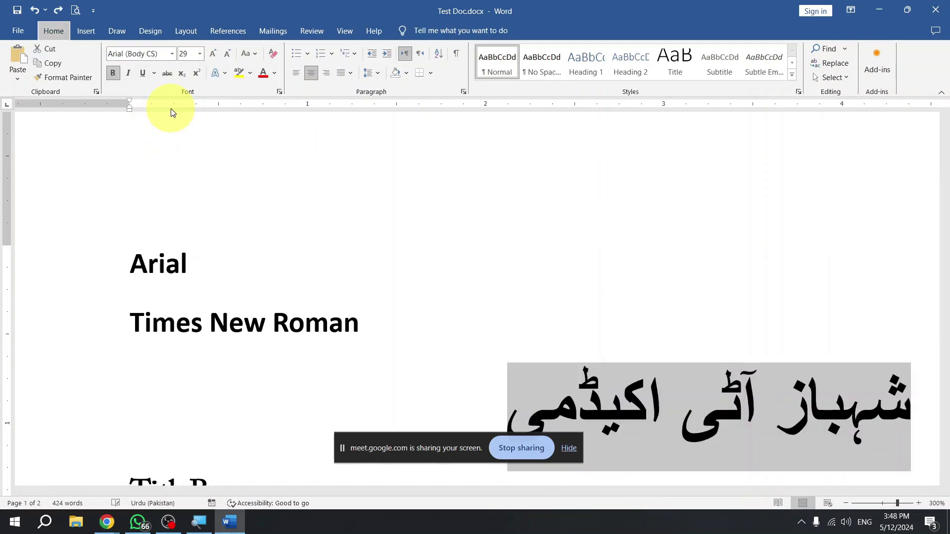
Set the font of the selected Urdu line to Times New Roman.
key("alt+h")
key("f")
key("f")
type("Times")
key("Return")
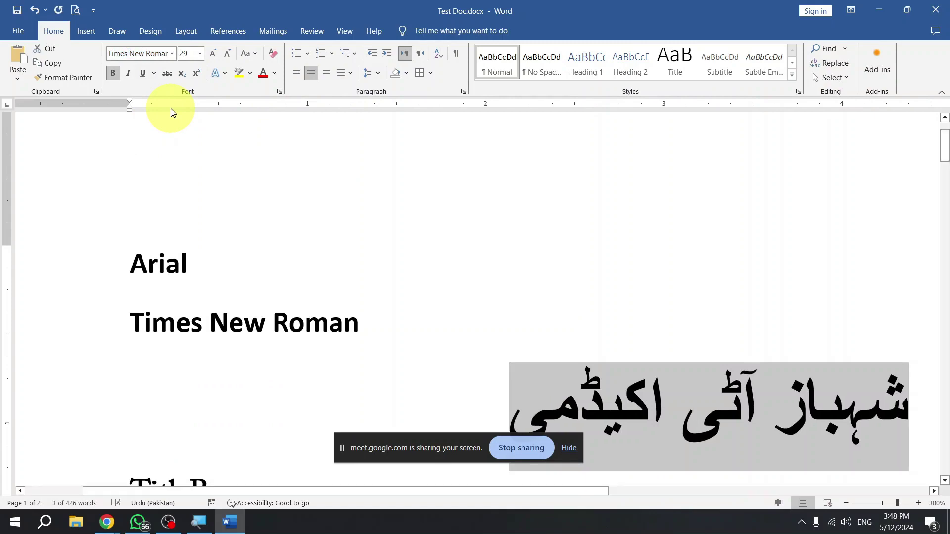
Change the font of the selected Urdu line to Calibri Light.
key("alt+h")
key("f")
key("f")
type("C")
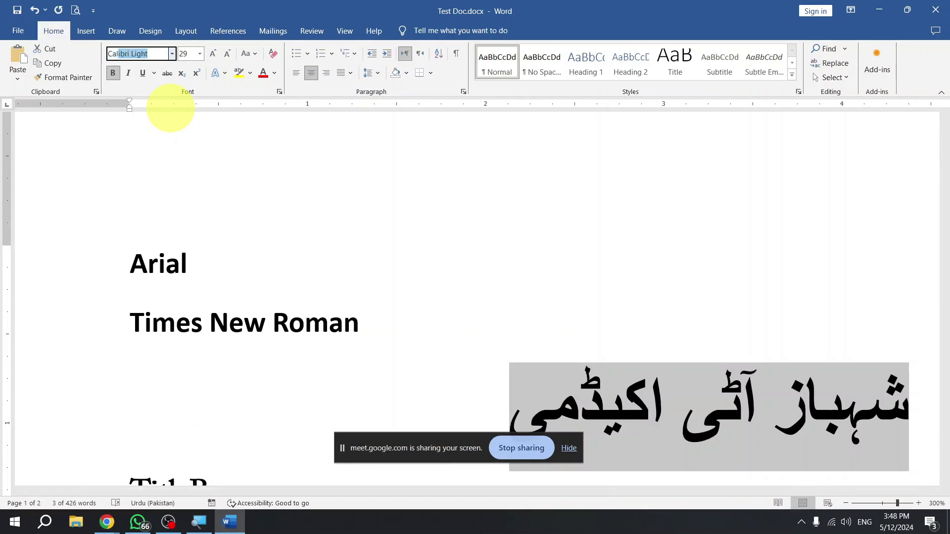
type("al")
key("Return")
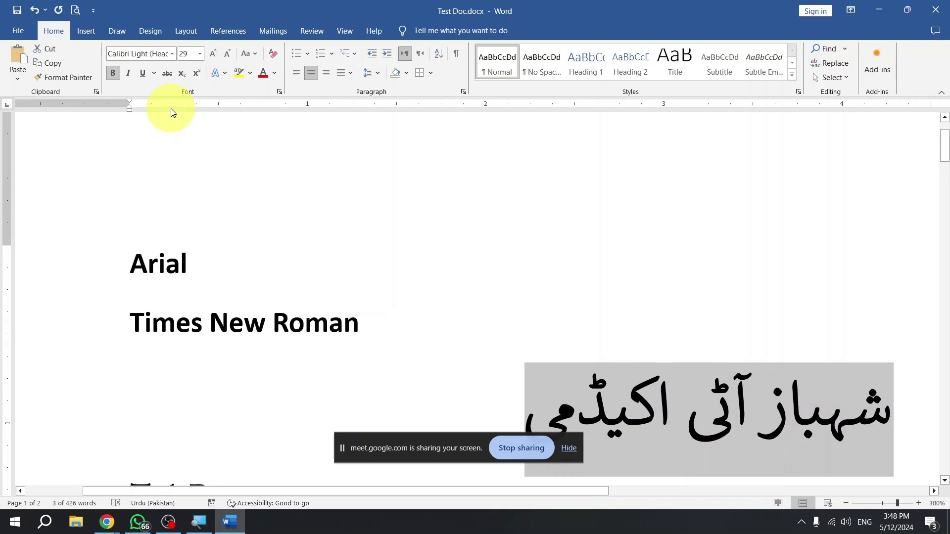
Switch the selected Urdu line's font back to Times New Roman.
key("alt+h")
key("f")
key("f")
type("T")
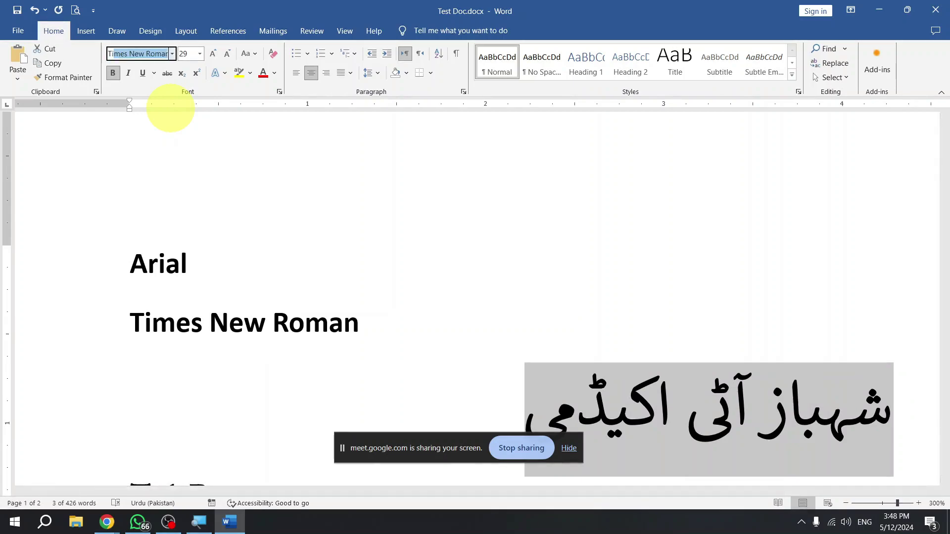
type("imes")
key("Return")
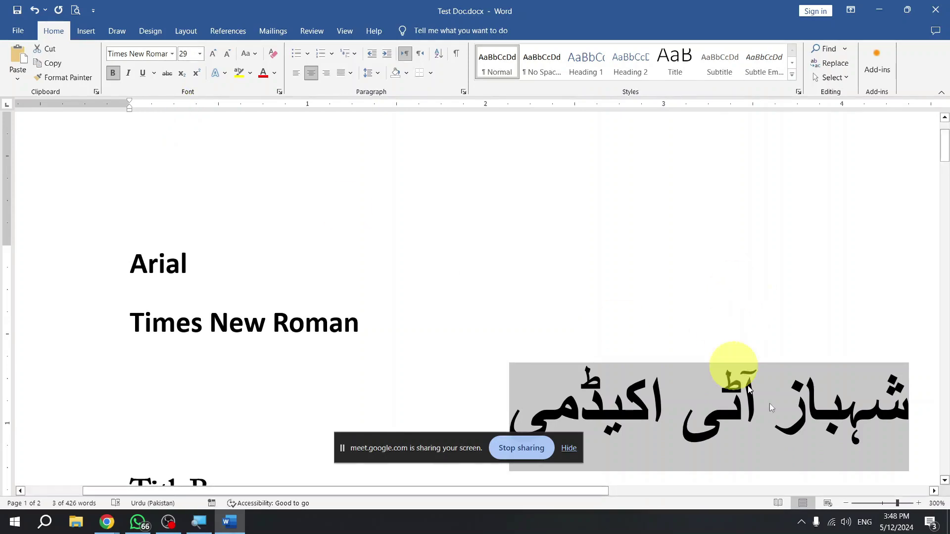
Select the Urdu line, then the "Arial" and "Times New Roman" lines, and clear the selection.
left_click_drag(835, 428, 558, 379)
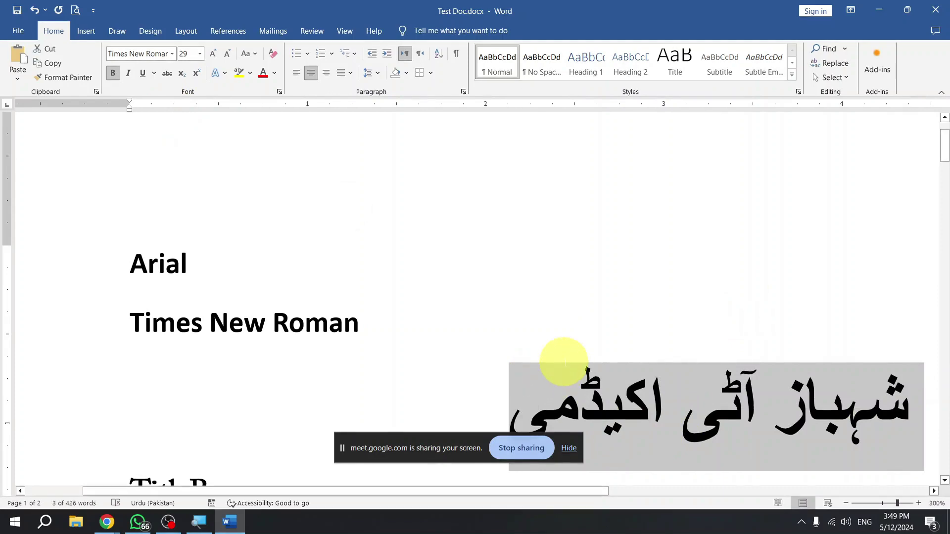
scroll(569, 336, "down", 5)
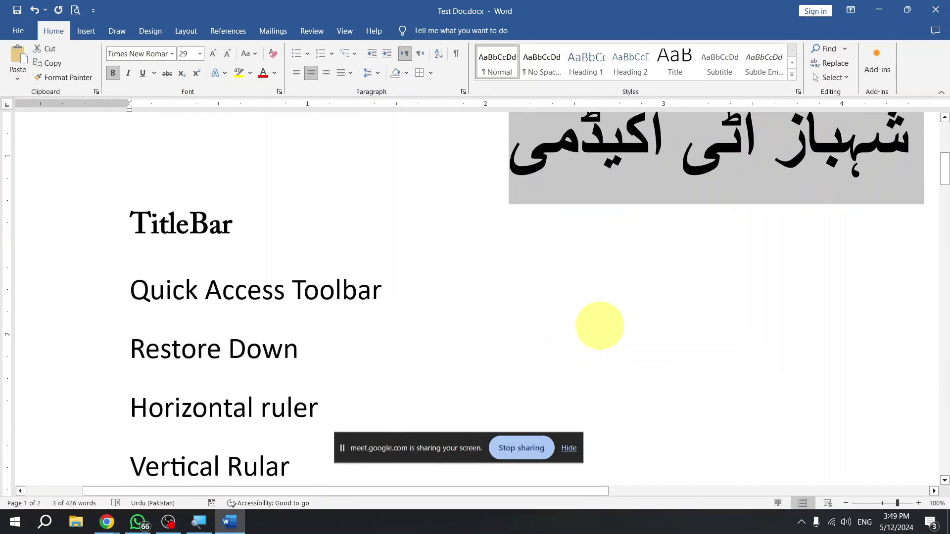
scroll(600, 326, "up", 5)
left_click(413, 318)
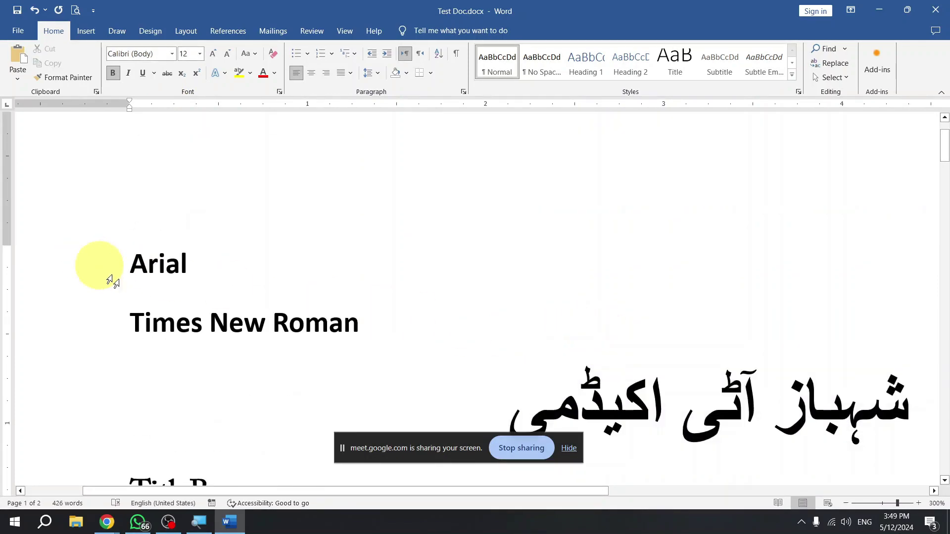
left_click_drag(112, 281, 392, 333)
left_click(262, 273)
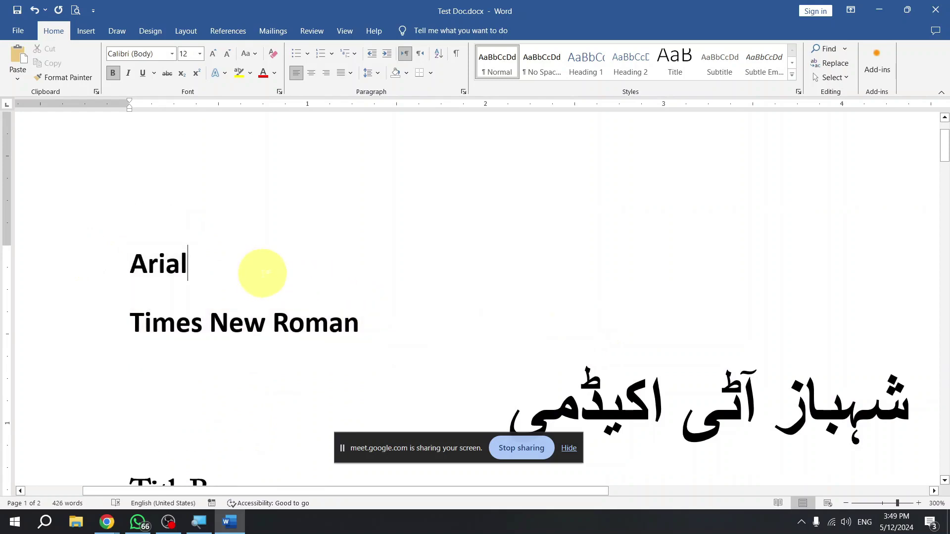
Select the Urdu line, apply the Jameel Noori Nastaleeq font to it, and clear the selection.
triple_click(746, 390)
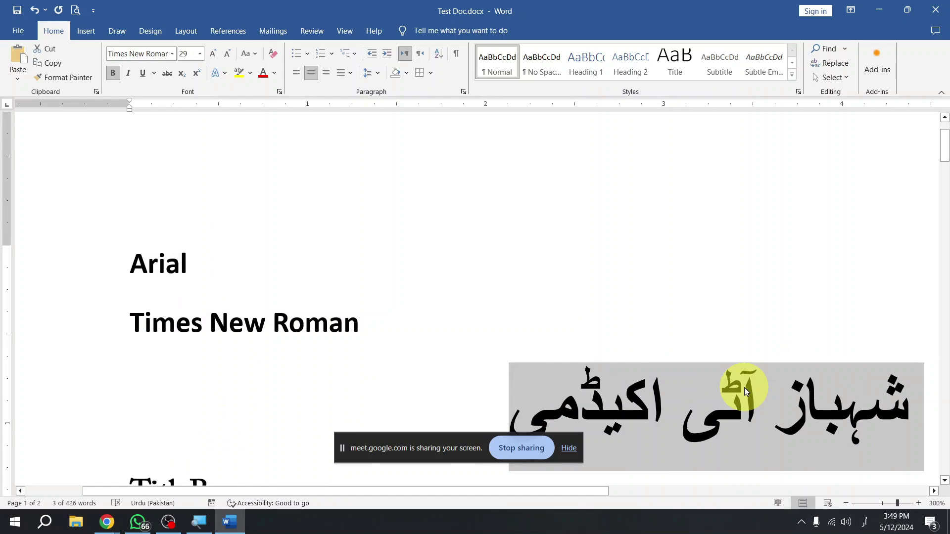
key("alt+h")
key("f")
key("f")
type("Jameel Noori Nast")
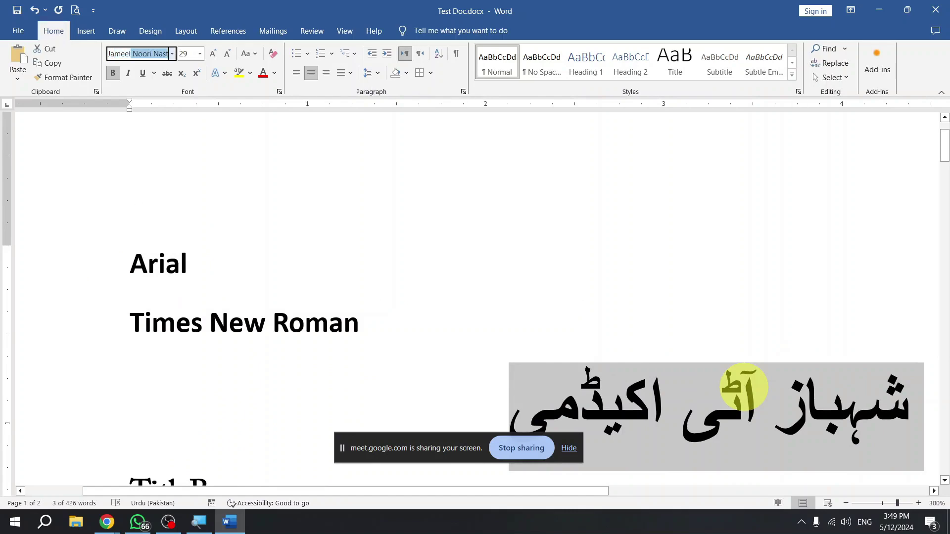
key("Return")
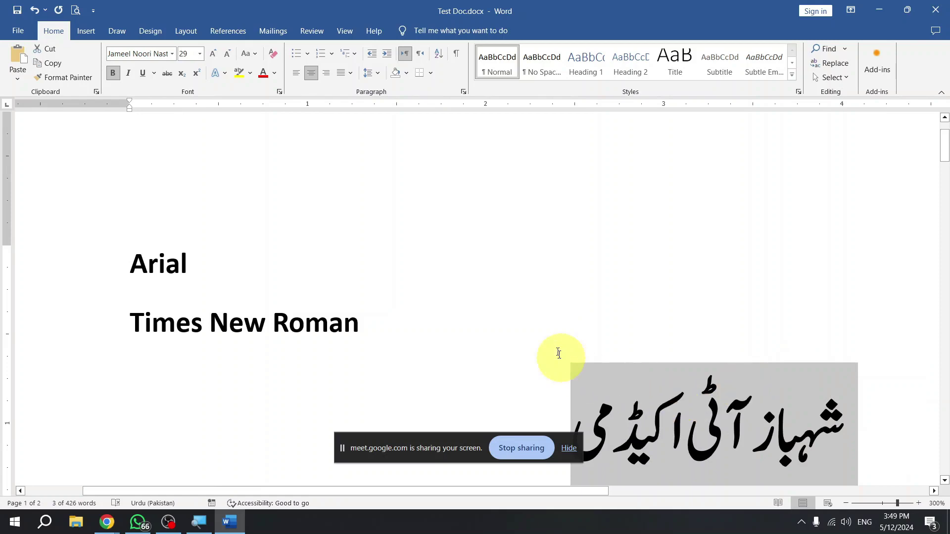
left_click(335, 248)
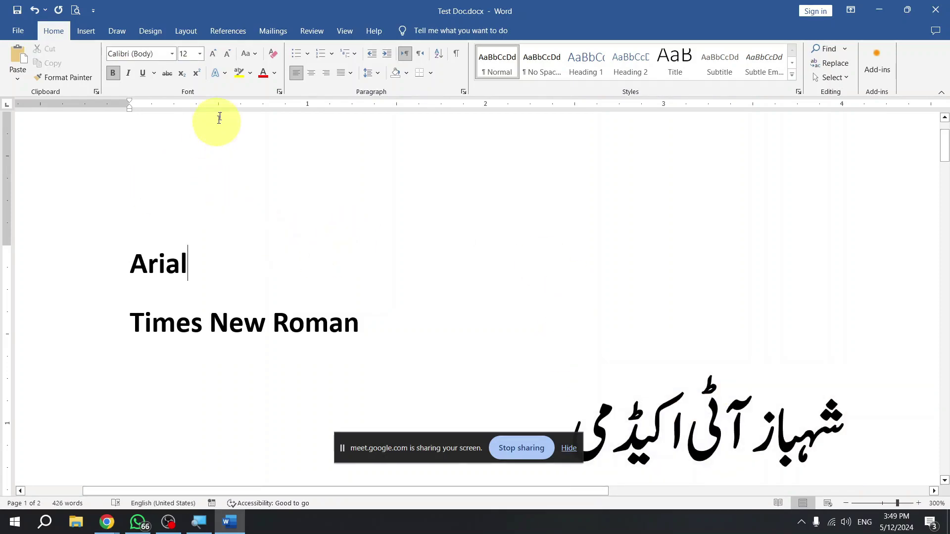
Preview other fonts on the "Arial" and "Times New Roman" lines without applying one, and clear the selection.
left_click_drag(82, 260, 133, 317)
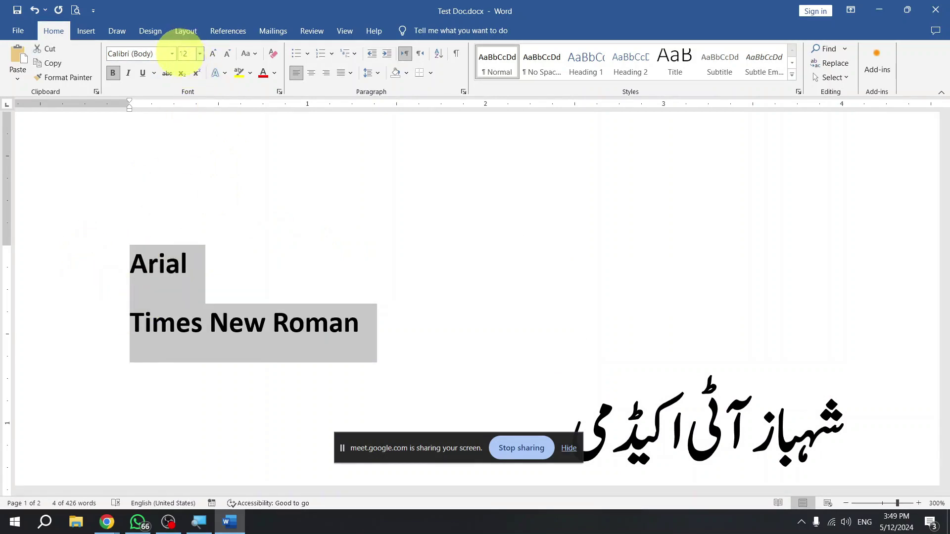
left_click(171, 53)
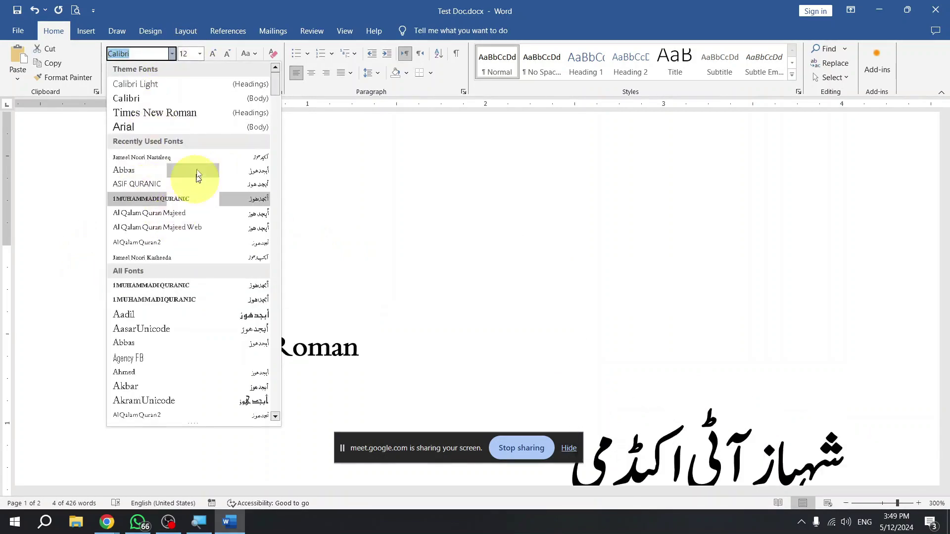
key("Escape")
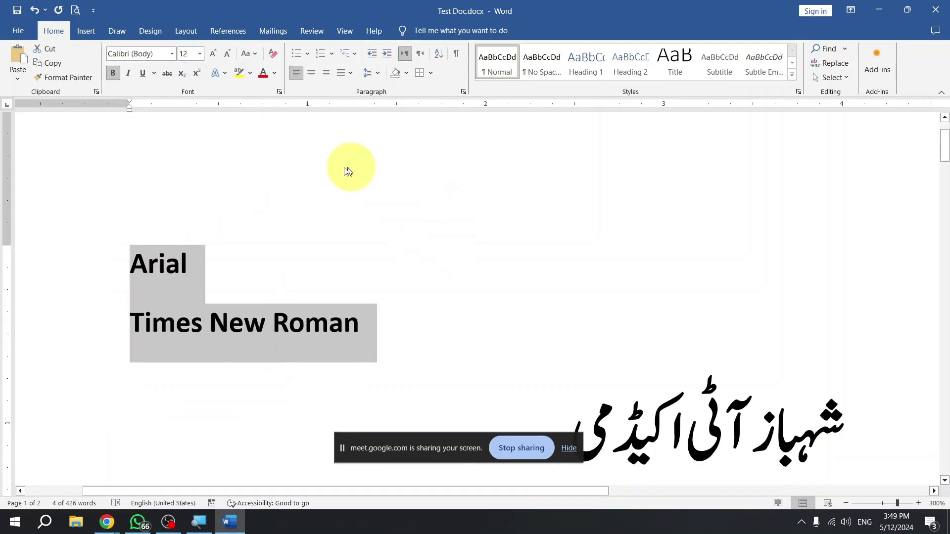
left_click(125, 261)
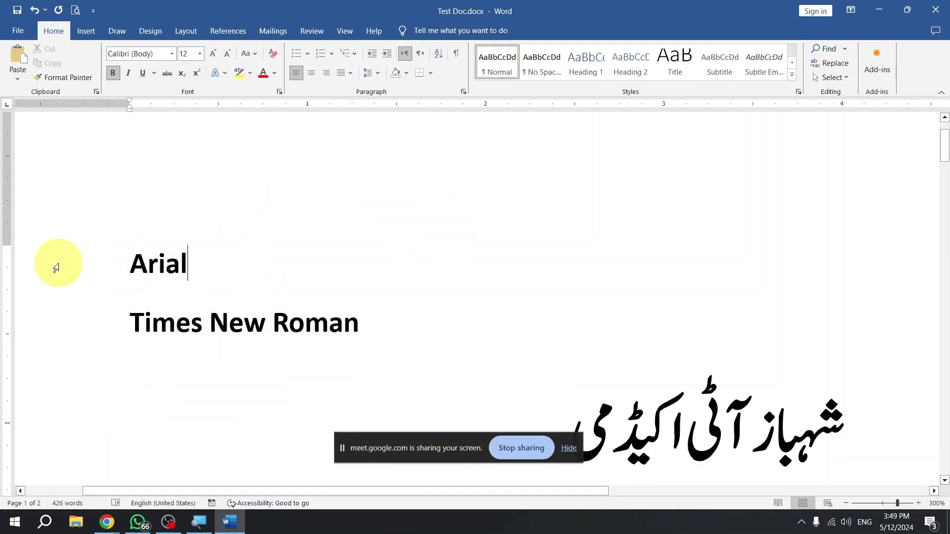
Select the "Arial" line, set its font size to 24, and clear the selection.
left_click(56, 268)
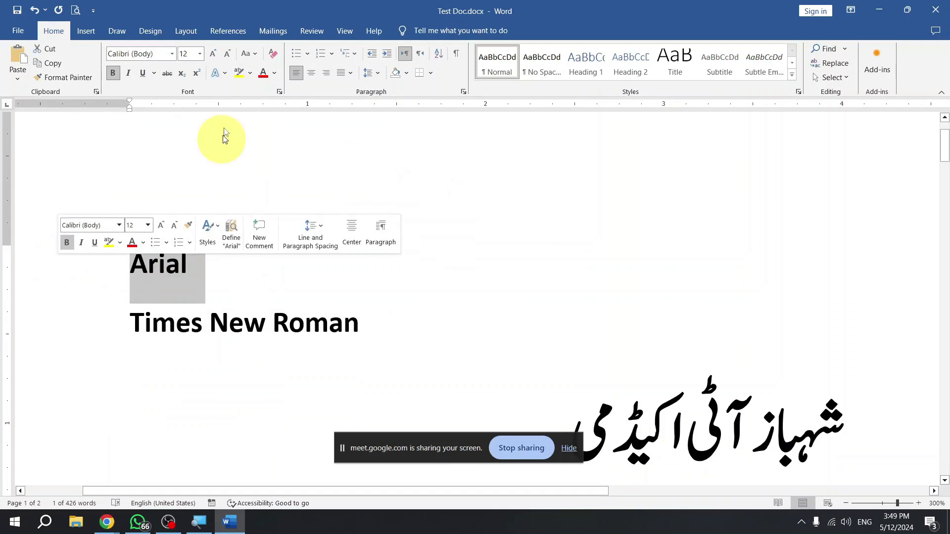
left_click(201, 56)
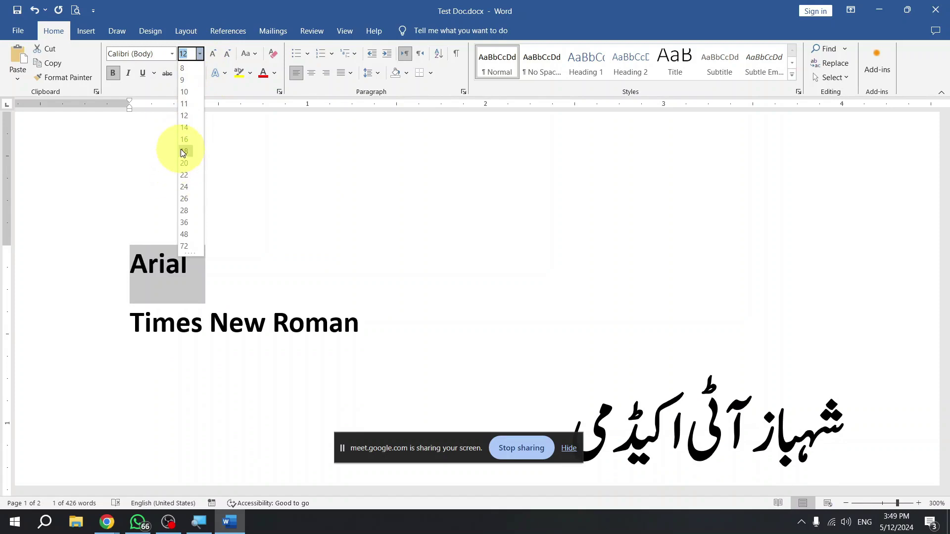
left_click(183, 187)
left_click(278, 255)
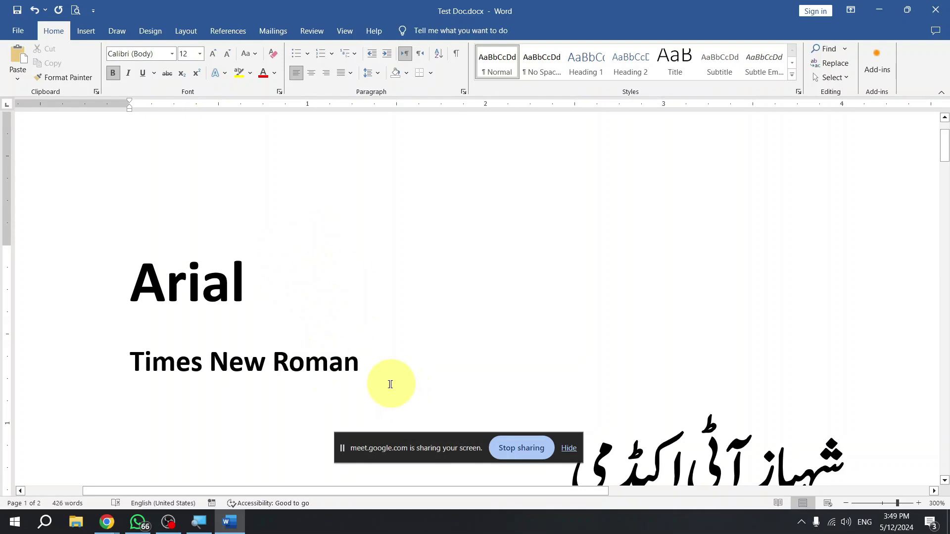
Demonstrate selecting the whole "Times New Roman" line, then only the word "Roman".
double_click(302, 372)
left_click(302, 374)
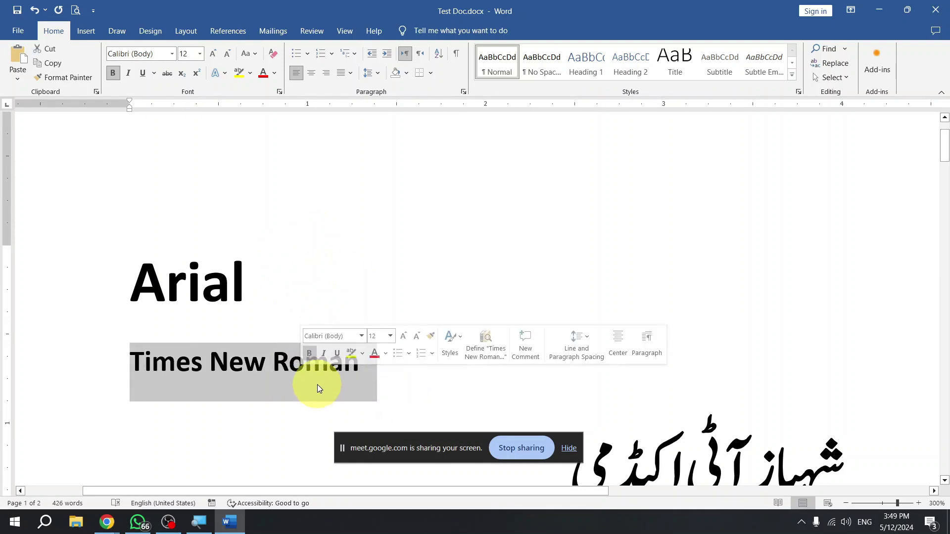
left_click(315, 373)
double_click(355, 380)
left_click(357, 380)
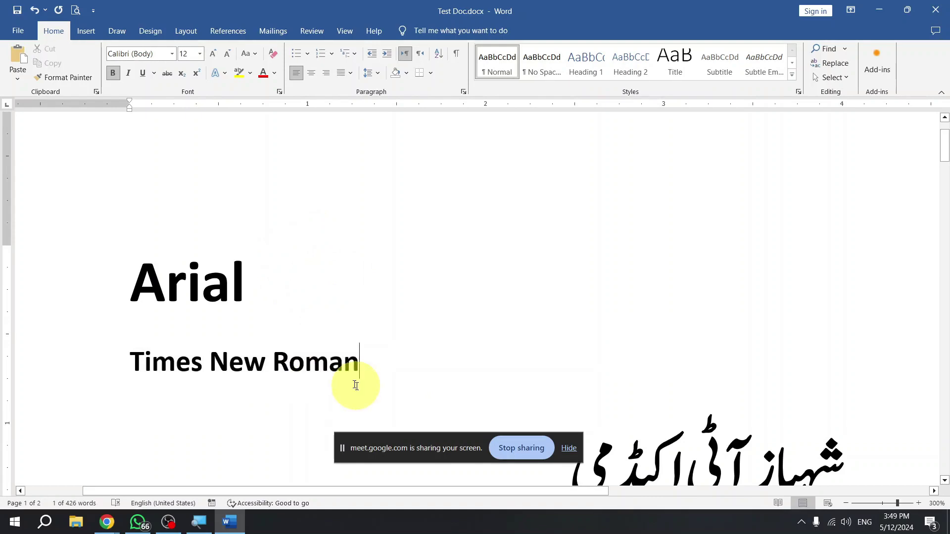
double_click(323, 365)
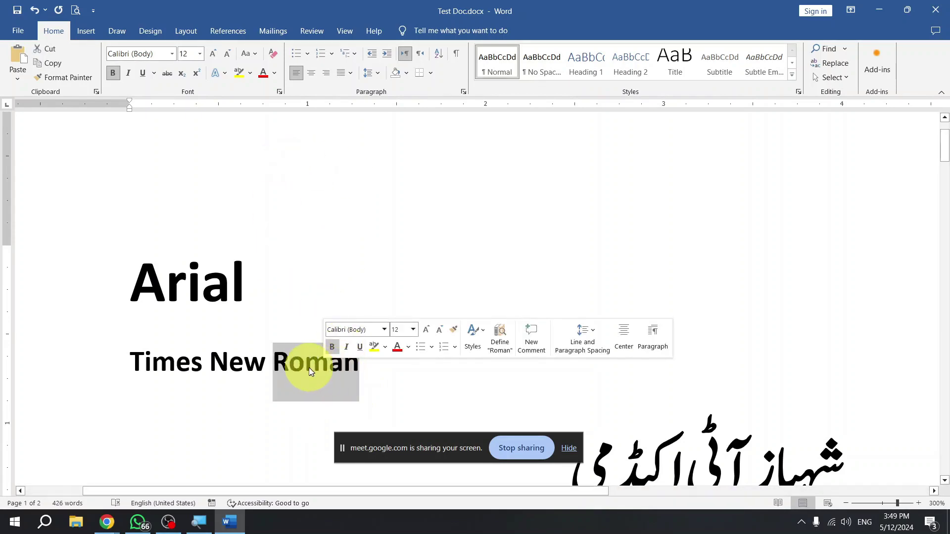
Place the cursor inside the word "Roman" without selecting it and enlarge the word to size 16.
left_click(361, 389)
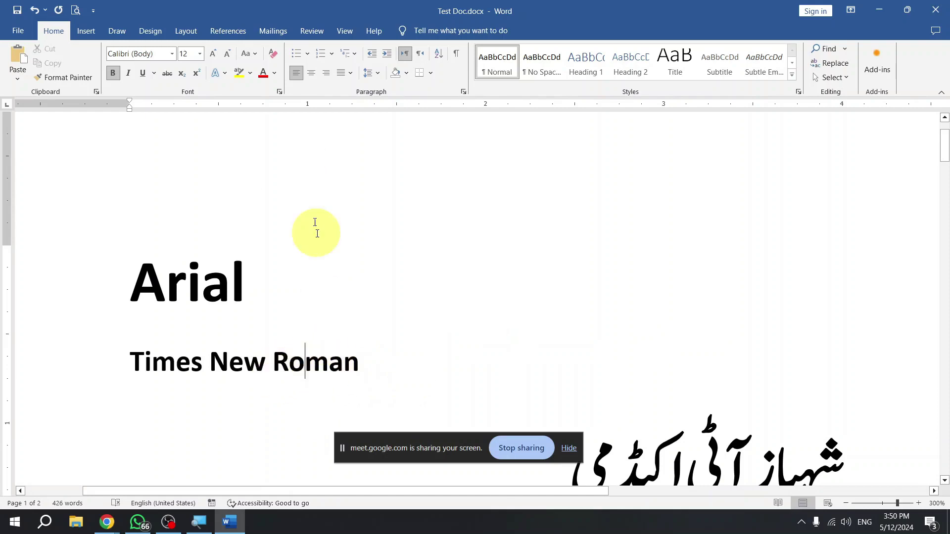
left_click(210, 57)
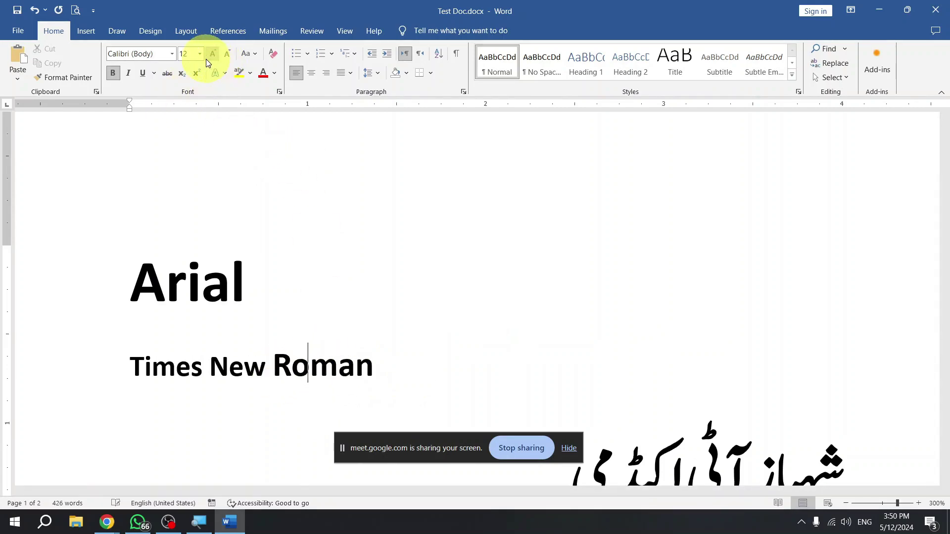
left_click(209, 54)
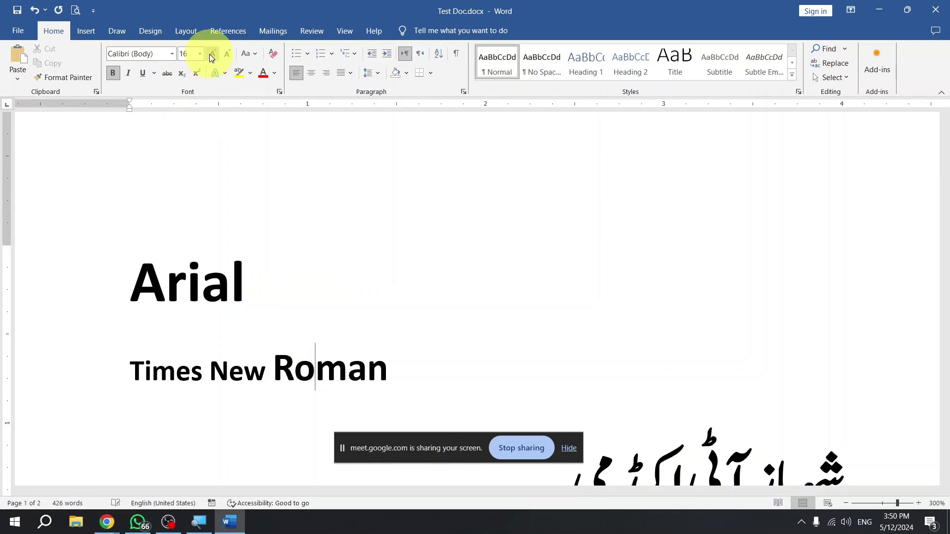
left_click(200, 53)
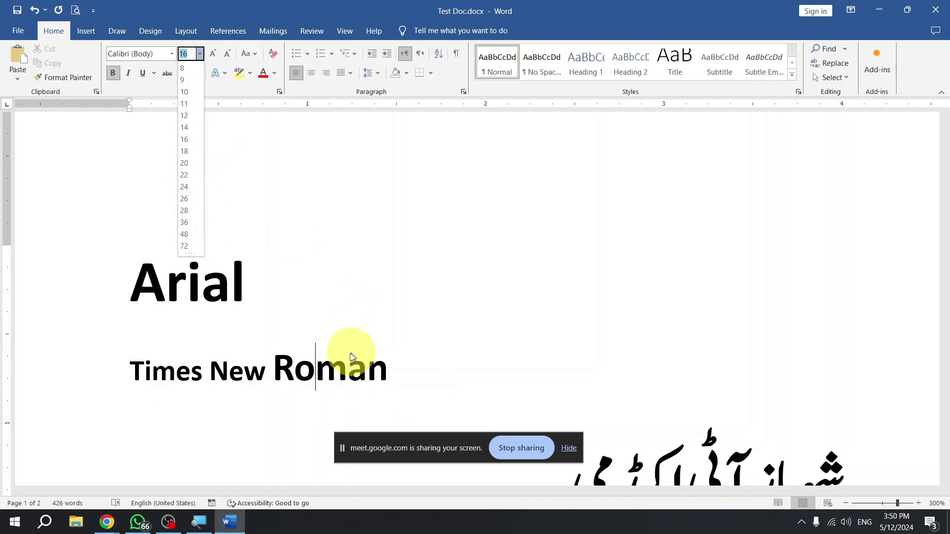
left_click(344, 355)
Place the cursor inside the word "Arial" and look through the available font sizes.
left_click_drag(144, 371, 365, 366)
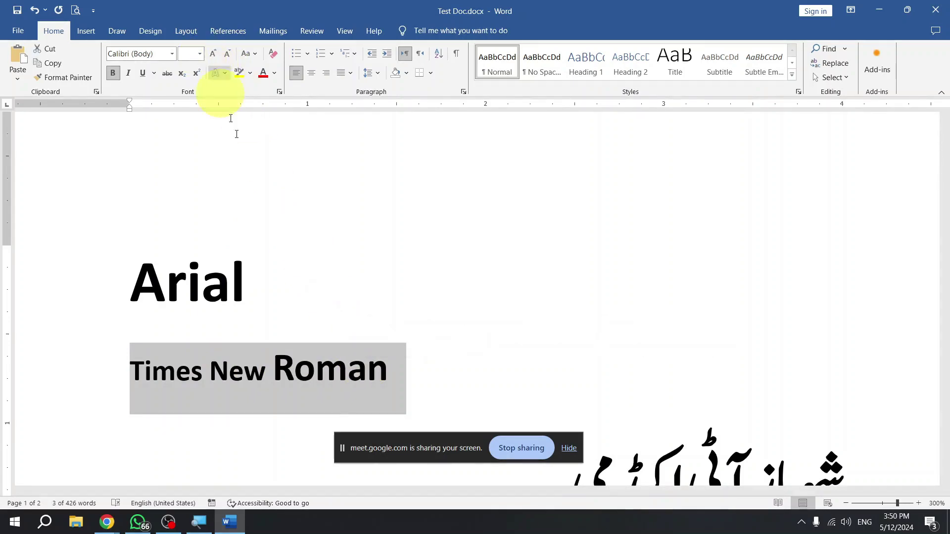
left_click(241, 282)
left_click(201, 281)
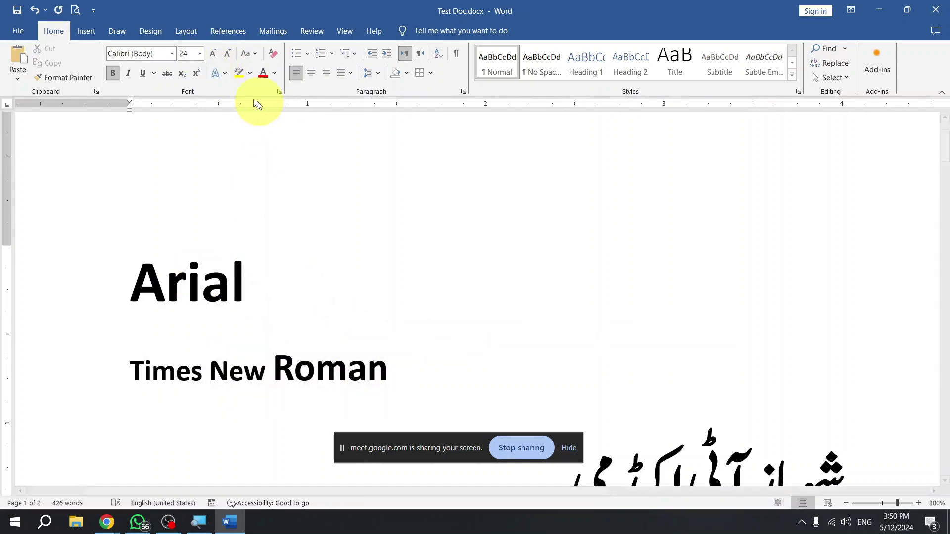
left_click(201, 54)
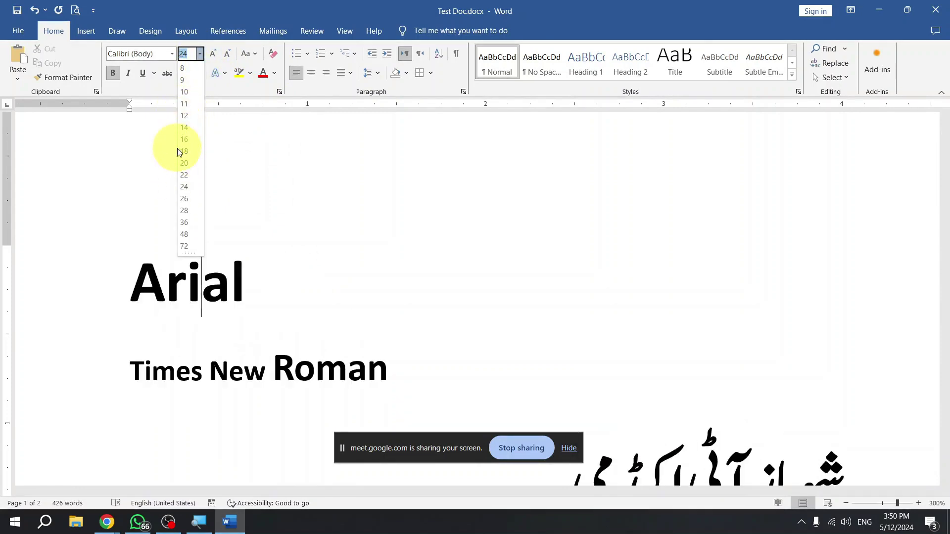
left_click(185, 199)
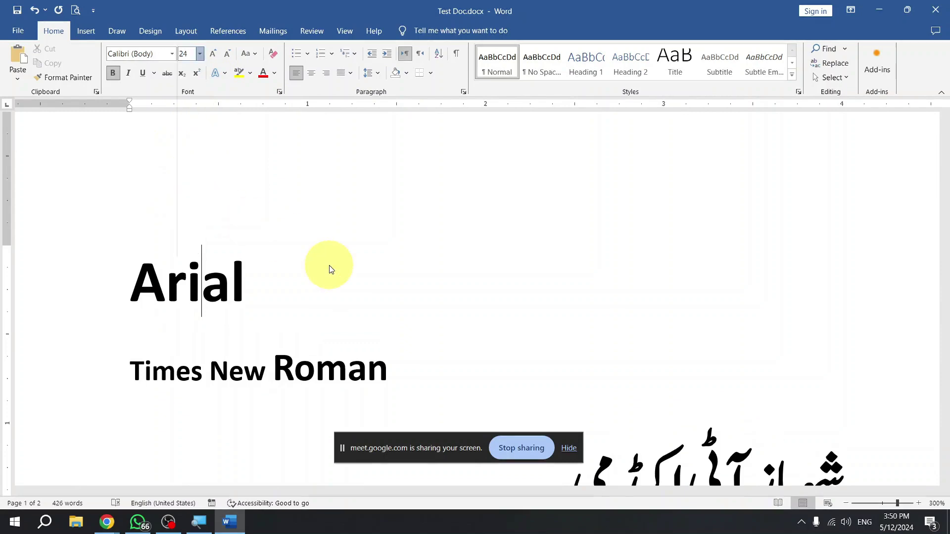
Select the whole "Times New Roman" line and increase its mixed font sizes by one increment.
left_click_drag(96, 378, 345, 368)
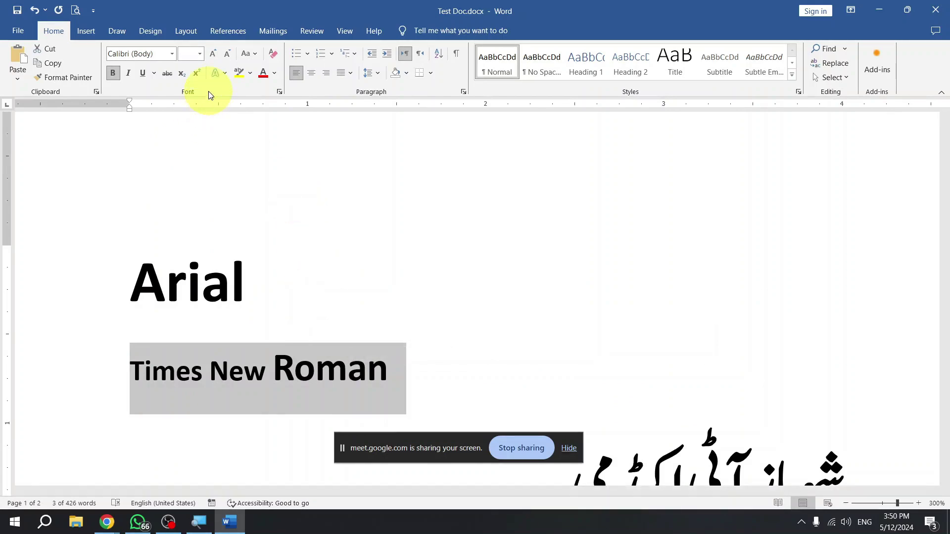
left_click(210, 55)
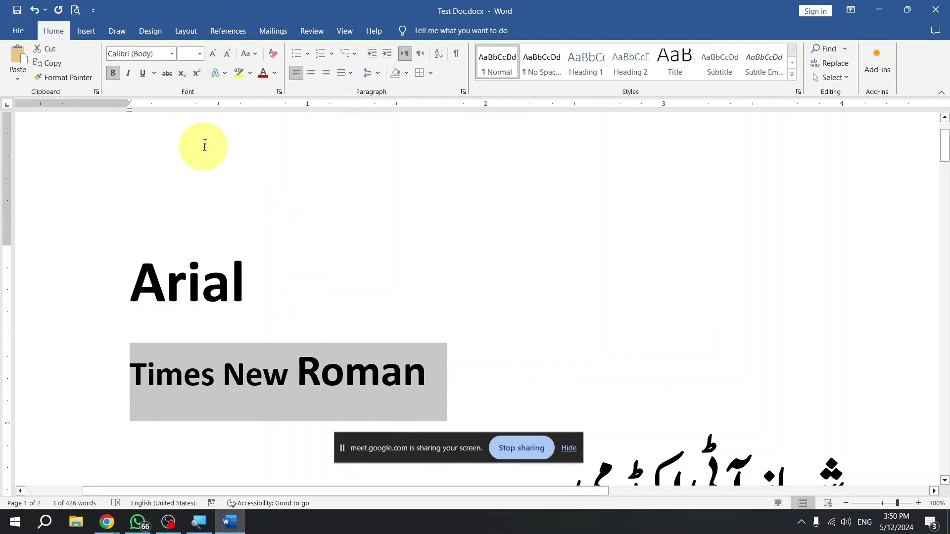
Preview the listed font sizes up to 72 on the selected "Times New Roman" line without applying one.
left_click(200, 53)
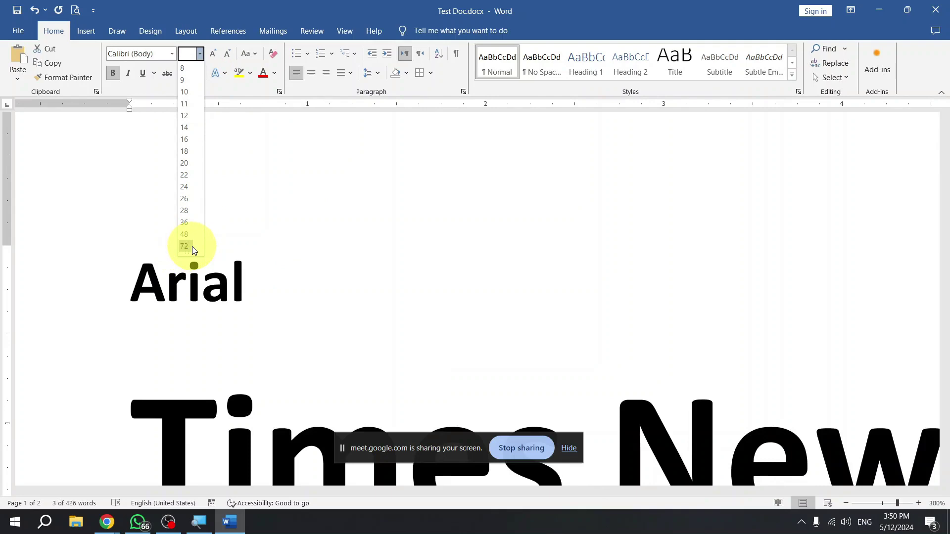
left_click(247, 255)
Select the word "Arial" and set its font size to 200, a value beyond the listed sizes.
left_click_drag(131, 266, 255, 276)
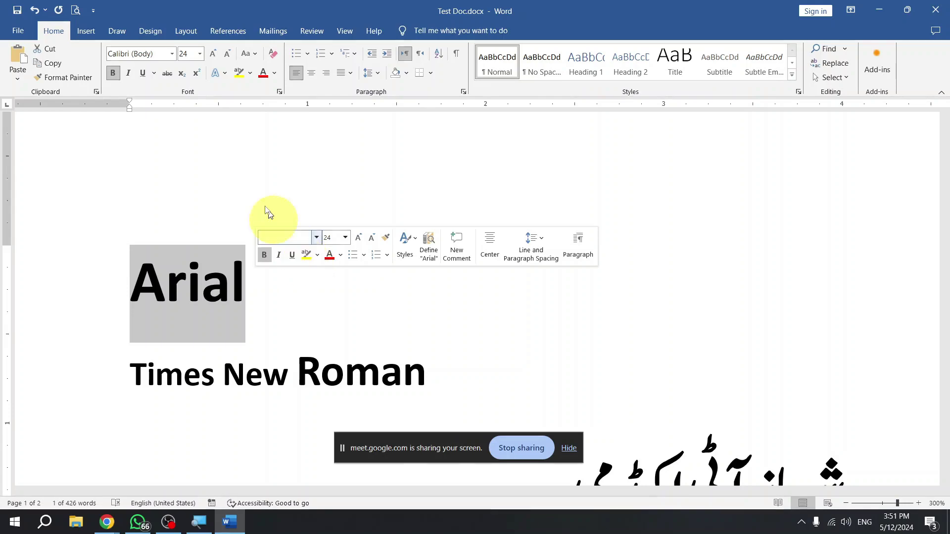
left_click(200, 53)
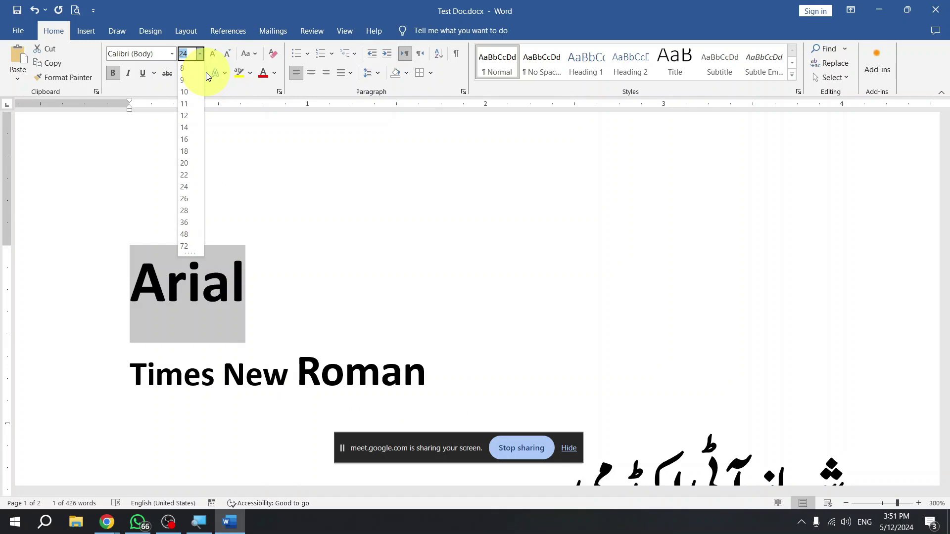
type("00")
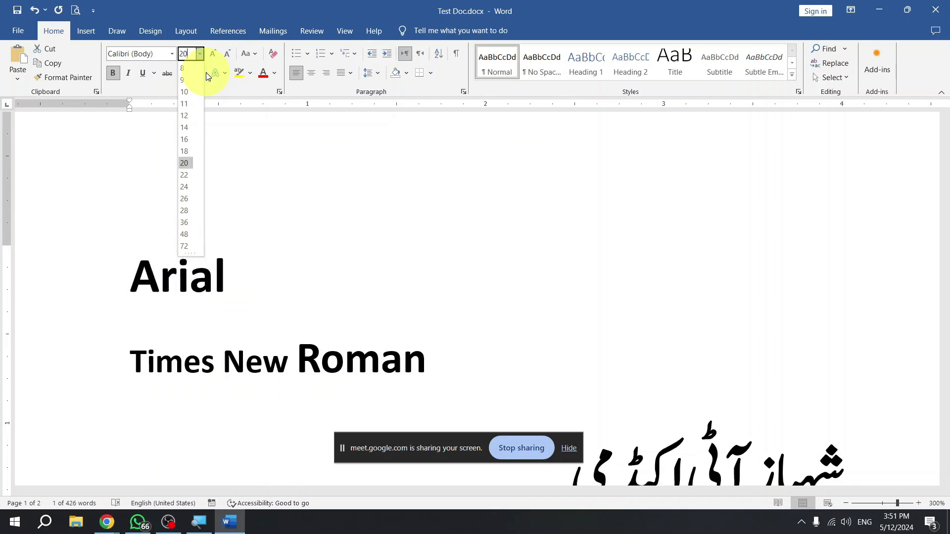
key("Return")
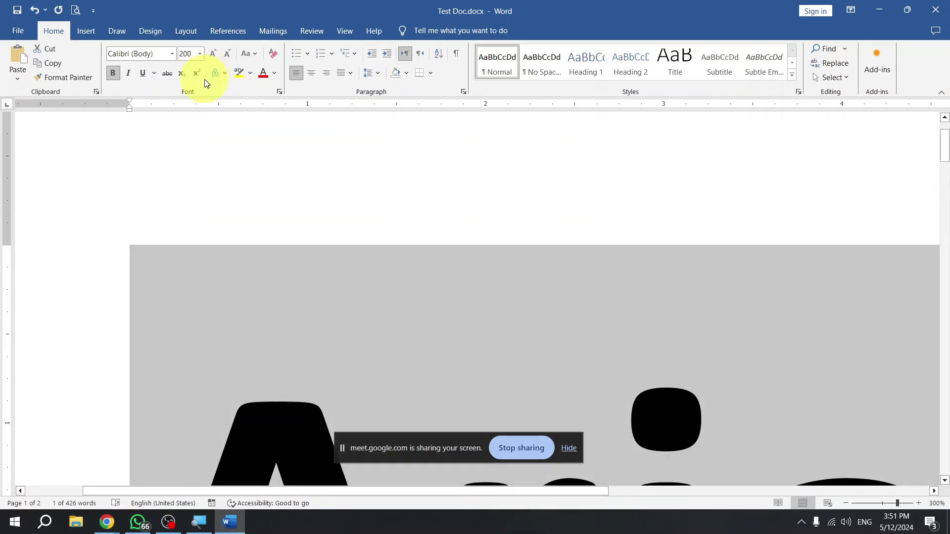
left_click(494, 300)
scroll(493, 301, "down", 2)
scroll(493, 282, "down", 11)
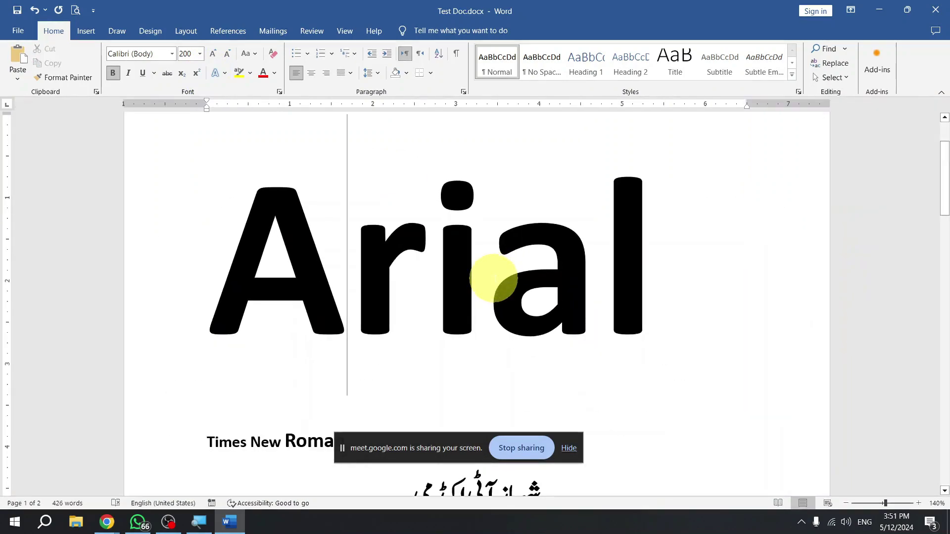
Select the enlarged word "Arial" again and set its font size to 300.
double_click(485, 280)
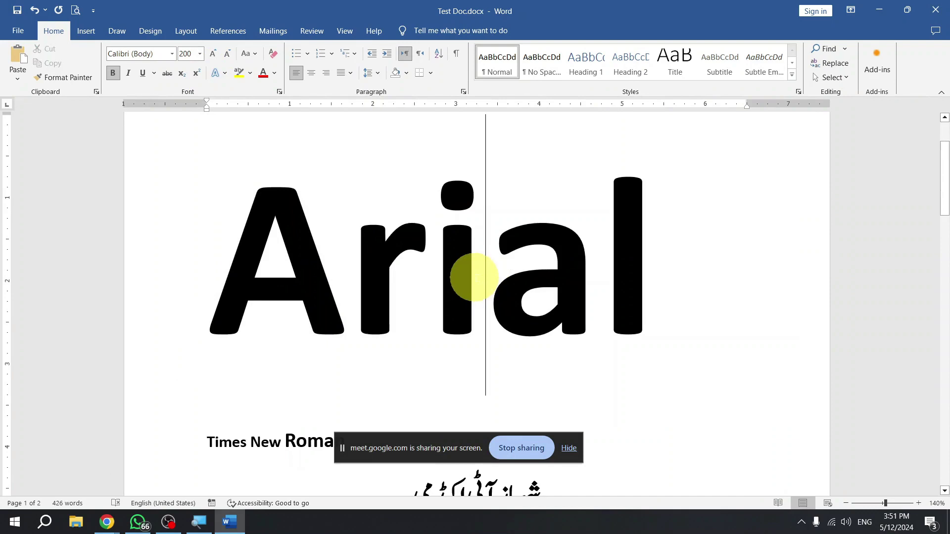
double_click(479, 282)
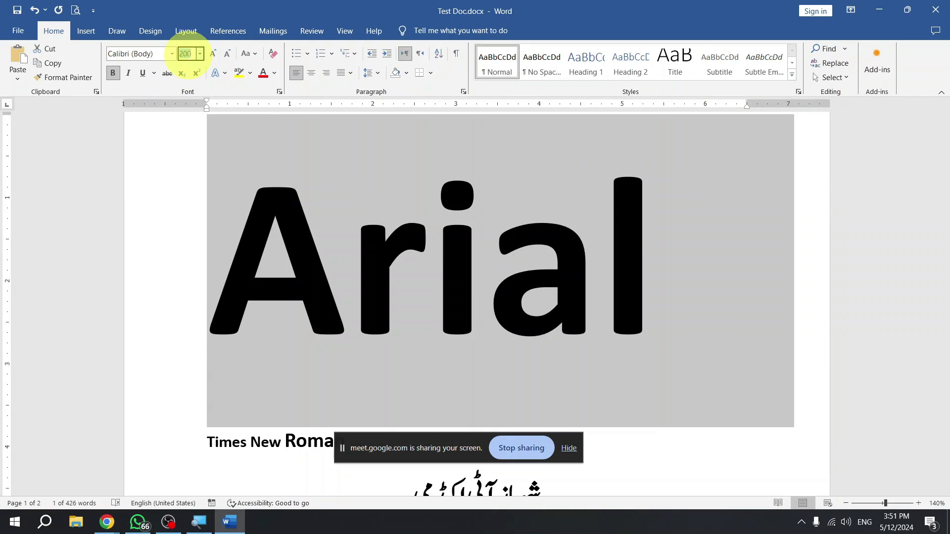
type("3")
key("Return")
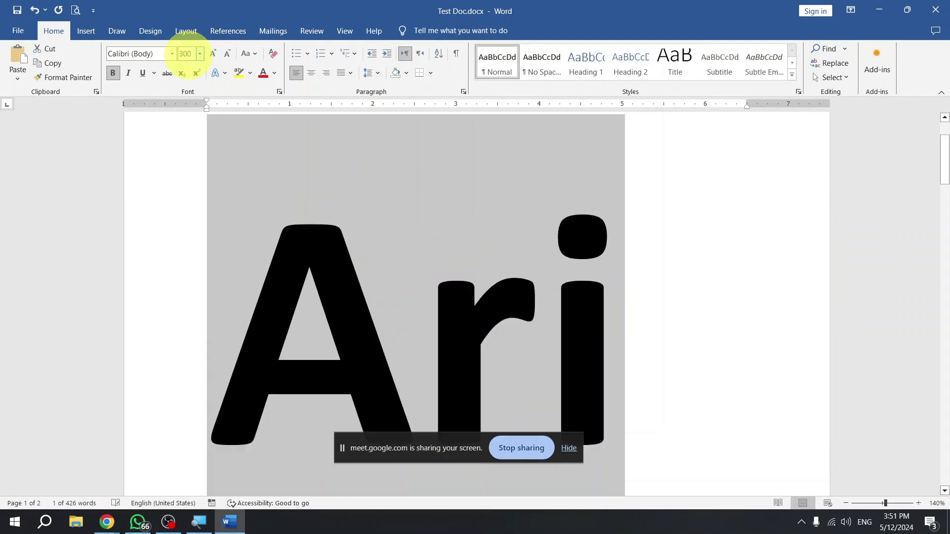
key("super")
key("super")
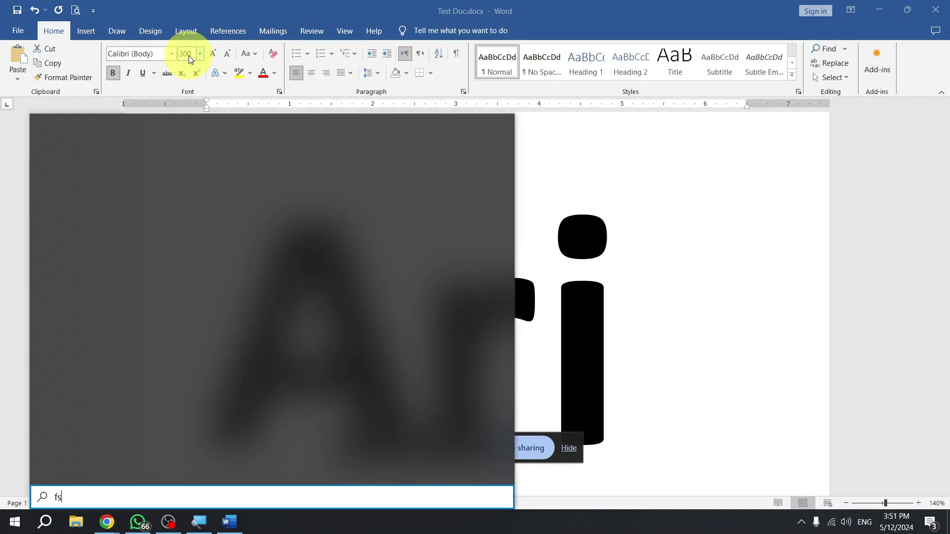
key("alt")
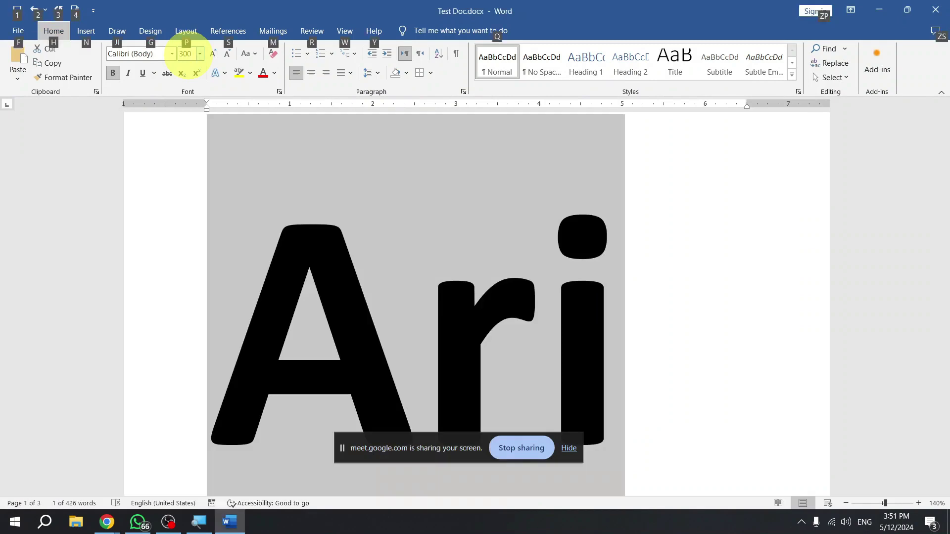
Set the font size of the selected word "Arial" to 400 and after that to 500.
left_click(187, 53)
type("400")
key("Return")
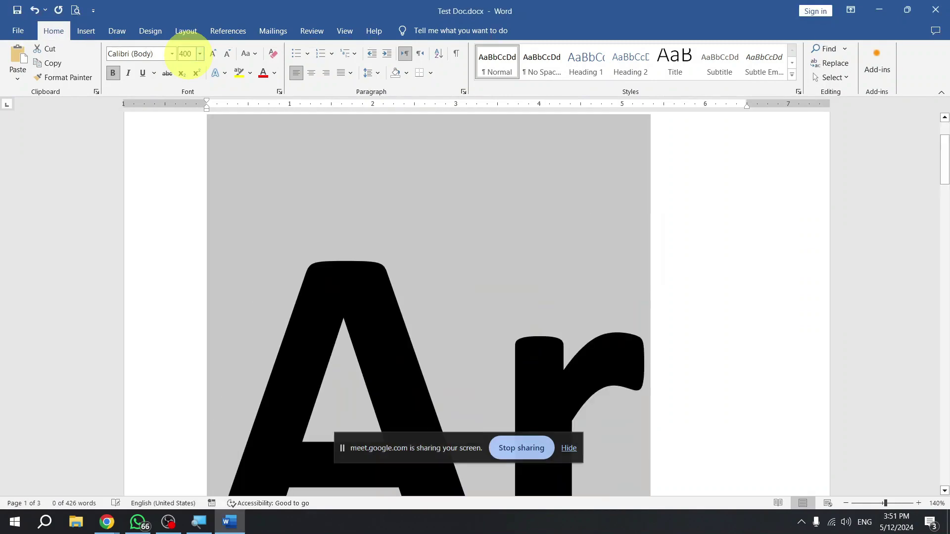
left_click(189, 49)
type("500")
key("Return")
Try to enter f100 as the font size of the selected word "Arial".
left_click(188, 54)
key("BackSpace")
type("f100")
key("Return")
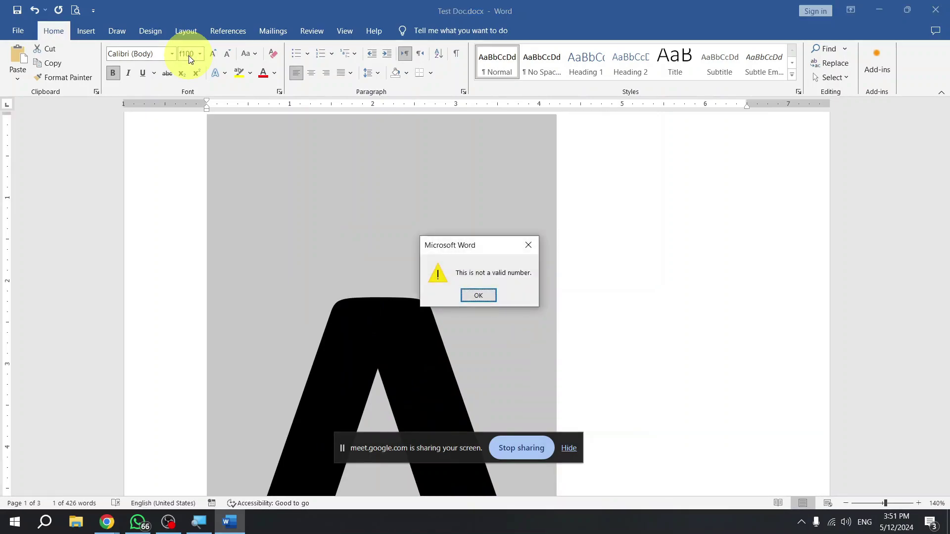
key("Return")
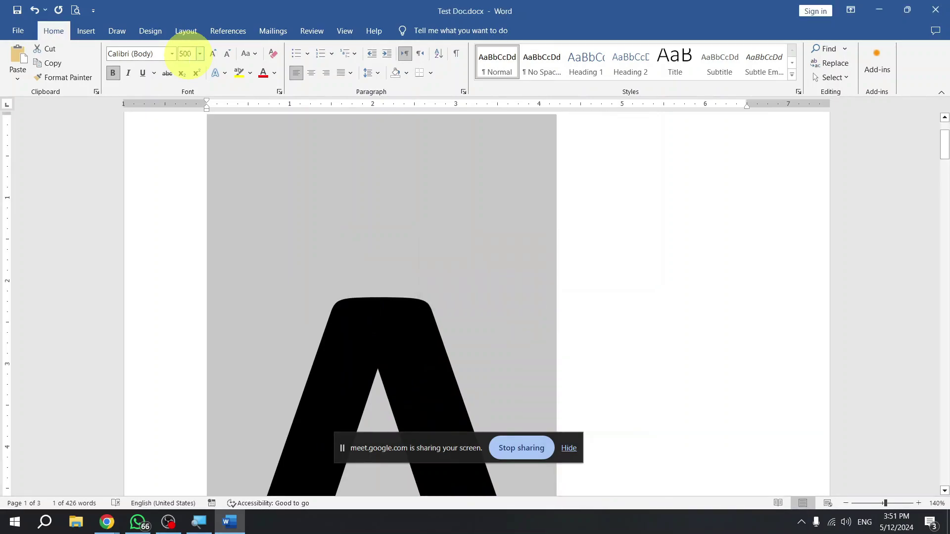
Enter a font size well above 500 for "Arial" and keep growing it in small increments up to 1273.
left_click(188, 53)
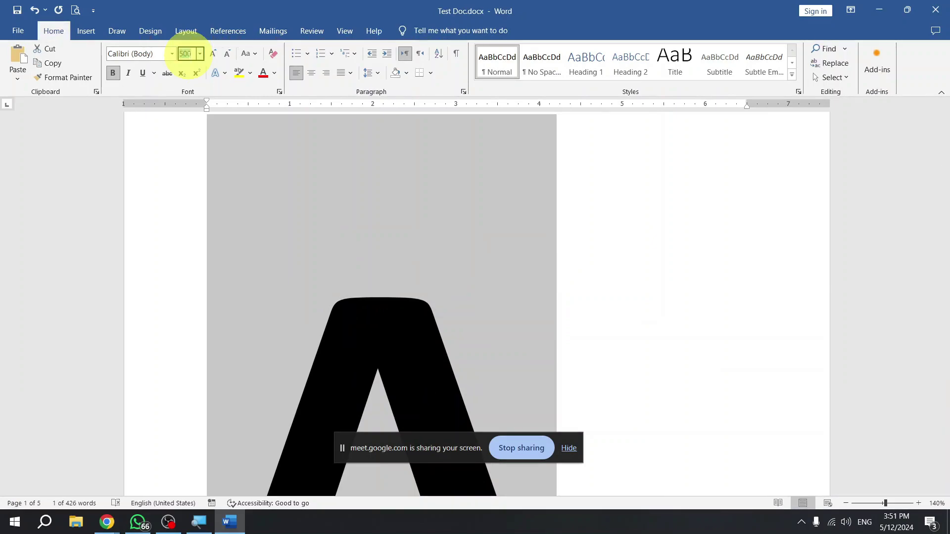
key("Return")
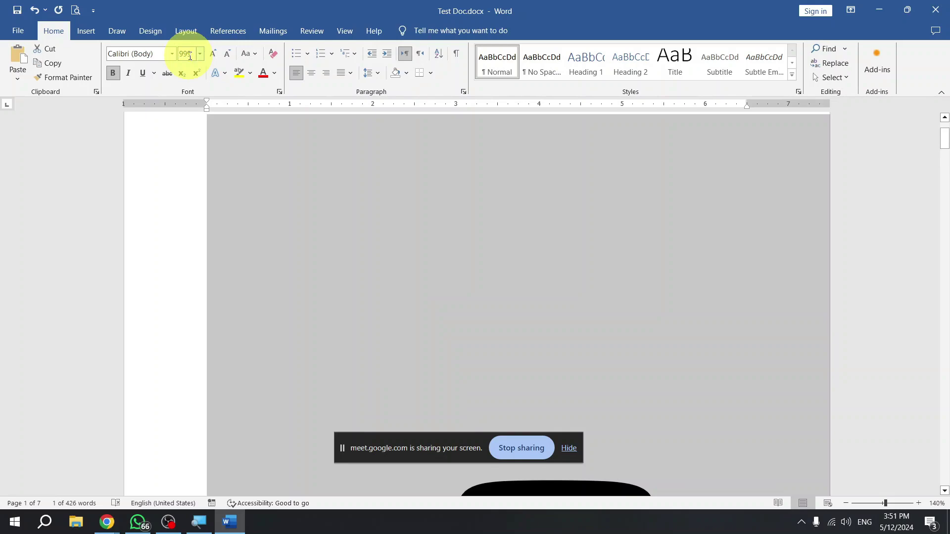
scroll(329, 142, "down", 10)
key("ctrl+bracketright")
key("ctrl+bracketright")
key("ctrl+bracketright")
key("ctrl+bracketright")
key("ctrl+bracketright")
key("ctrl+bracketright")
key("ctrl+bracketright")
key("ctrl+bracketright")
key("ctrl+bracketright")
key("ctrl+bracketright")
key("ctrl+bracketright")
key("ctrl+bracketright")
key("ctrl+bracketright")
key("ctrl+bracketright")
key("ctrl+bracketright")
key("ctrl+bracketright")
key("ctrl+bracketright")
key("ctrl+bracketright")
key("ctrl+bracketright")
key("ctrl+bracketright")
key("ctrl+bracketright")
key("ctrl+bracketright")
key("ctrl+bracketright")
key("ctrl+bracketright")
key("ctrl+bracketright")
key("ctrl+bracketright")
key("ctrl+bracketright")
key("ctrl+bracketright")
key("ctrl+bracketright")
key("ctrl+bracketright")
key("ctrl+bracketright")
key("ctrl+bracketright")
key("ctrl+bracketright")
key("ctrl+bracketright")
key("ctrl+bracketright")
key("ctrl+bracketright")
key("ctrl+bracketright")
key("ctrl+bracketright")
key("ctrl+bracketright")
key("ctrl+bracketright")
key("ctrl+bracketright")
key("ctrl+bracketright")
key("ctrl+bracketright")
key("ctrl+bracketright")
key("ctrl+bracketright")
key("ctrl+bracketright")
key("ctrl+bracketright")
key("ctrl+bracketright")
key("ctrl+bracketright")
key("ctrl+bracketright")
key("ctrl+bracketright")
key("ctrl+bracketright")
key("ctrl+bracketright")
key("ctrl+bracketright")
key("ctrl+bracketright")
key("ctrl+bracketright")
key("ctrl+bracketright")
key("ctrl+bracketright")
key("ctrl+bracketright")
key("ctrl+bracketright")
key("ctrl+bracketright")
key("ctrl+bracketright")
key("ctrl+bracketright")
key("ctrl+bracketright")
key("ctrl+bracketright")
key("ctrl+bracketright")
key("ctrl+bracketright")
key("ctrl+bracketright")
key("ctrl+bracketright")
key("ctrl+bracketright")
key("ctrl+bracketright")
key("ctrl+bracketright")
key("ctrl+bracketright")
key("ctrl+bracketright")
key("ctrl+bracketright")
key("ctrl+bracketright")
key("ctrl+bracketright")
key("ctrl+bracketright")
key("ctrl+bracketright")
key("ctrl+bracketright")
key("ctrl+bracketright")
key("ctrl+bracketright")
key("ctrl+bracketright")
key("ctrl+bracketright")
key("ctrl+bracketright")
key("ctrl+bracketright")
key("ctrl+bracketright")
key("ctrl+bracketright")
key("ctrl+bracketright")
key("ctrl+bracketright")
key("ctrl+bracketright")
key("ctrl+bracketright")
key("ctrl+bracketright")
key("ctrl+bracketright")
key("ctrl+bracketright")
key("ctrl+bracketright")
key("ctrl+bracketright")
key("ctrl+bracketright")
key("ctrl+bracketright")
key("ctrl+bracketright")
key("ctrl+bracketright")
key("ctrl+bracketright")
key("ctrl+bracketright")
key("ctrl+bracketright")
key("ctrl+bracketright")
key("ctrl+bracketright")
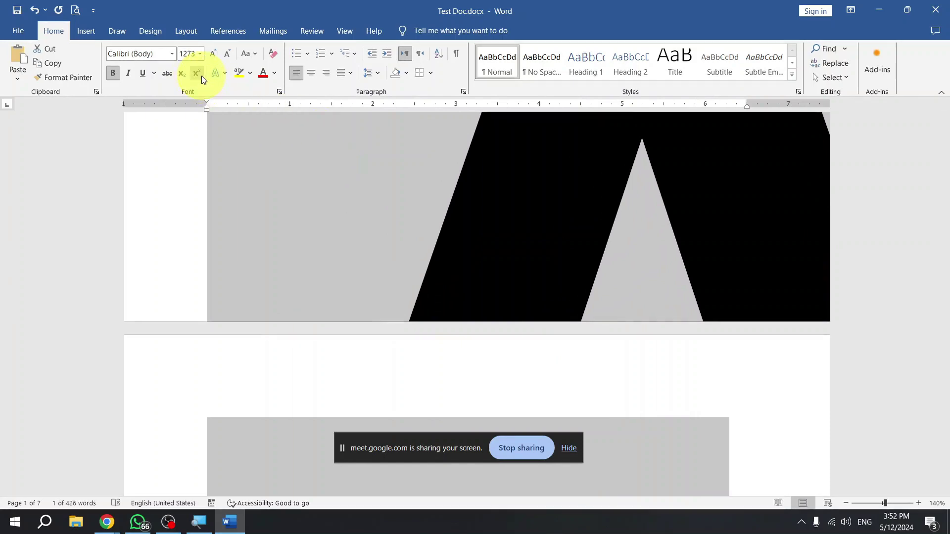
Reselect the oversized word "Arial" and reduce its font size in small decrements to 1161.
left_click(455, 187)
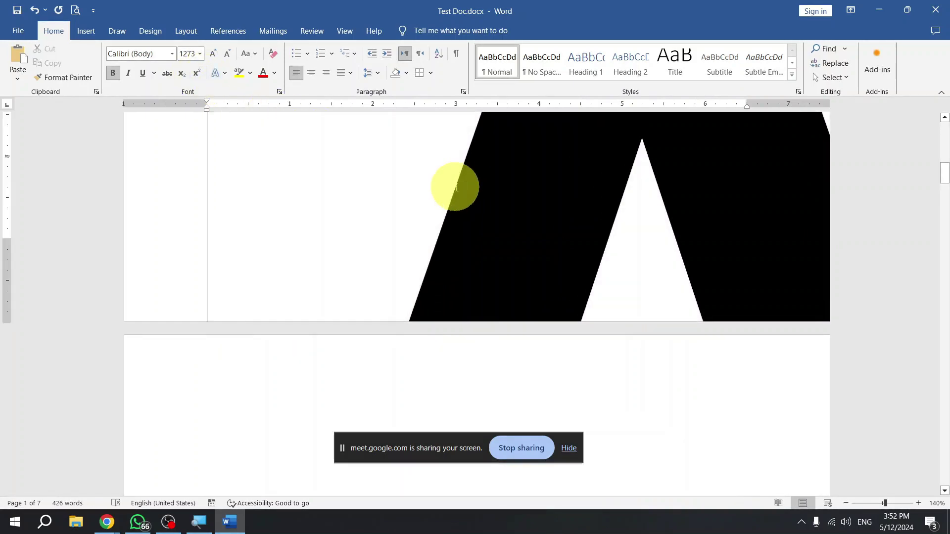
scroll(455, 187, "down", 3)
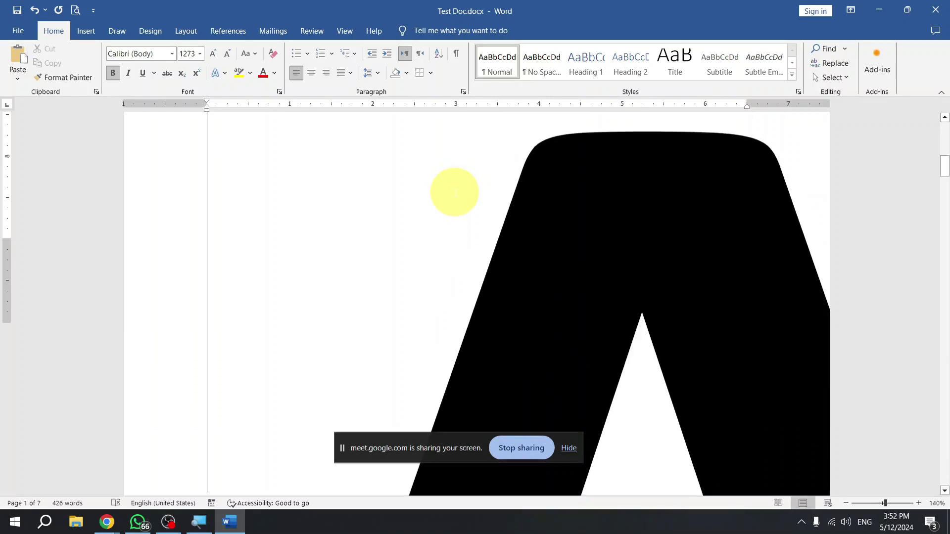
scroll(455, 193, "up", 5)
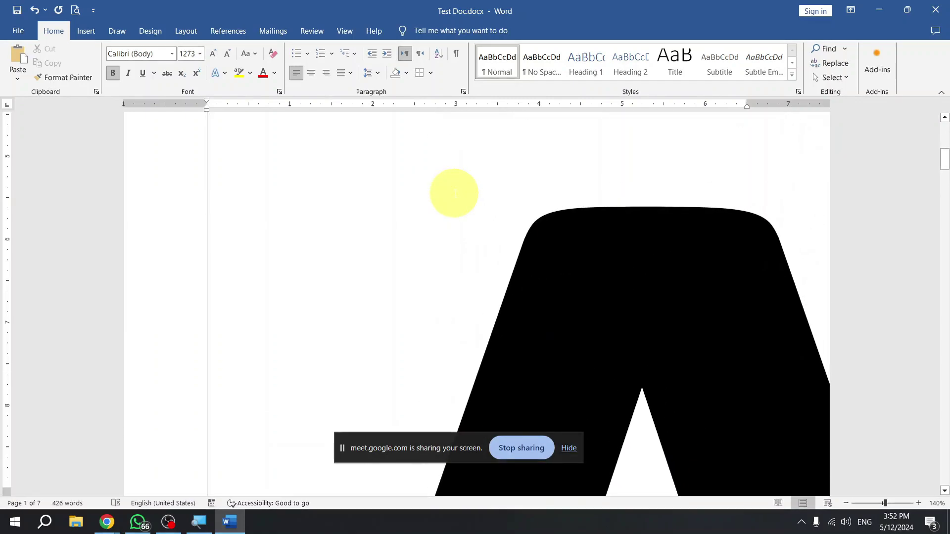
double_click(454, 193)
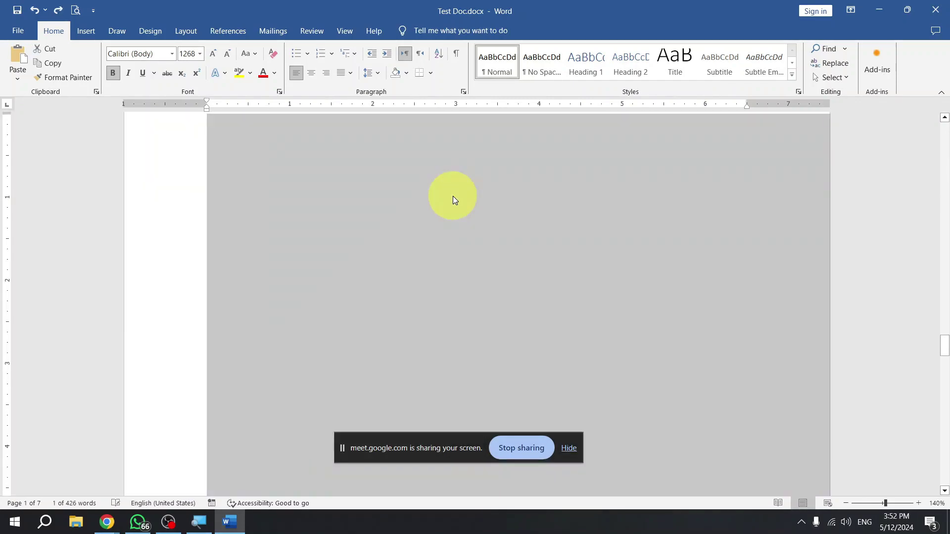
scroll(452, 196, "up", 10)
scroll(453, 196, "up", 10)
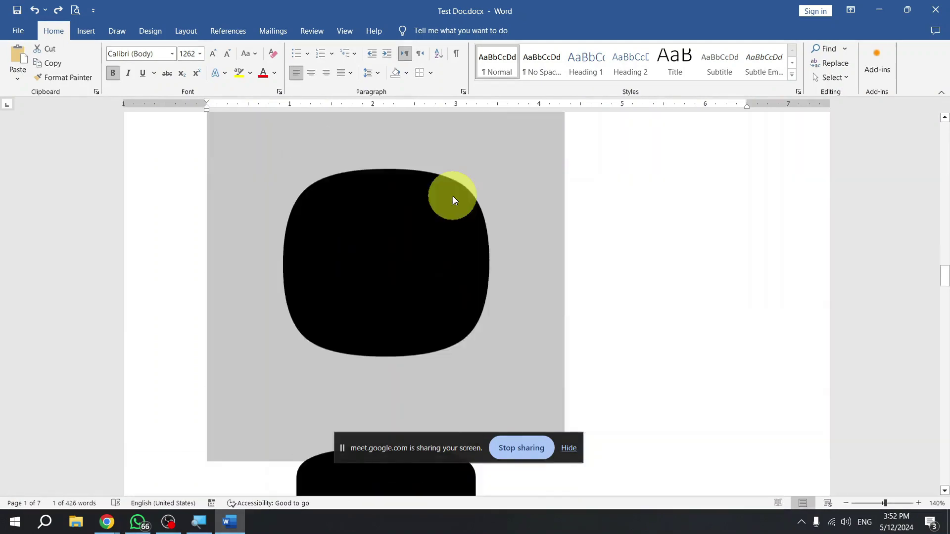
key("ctrl+bracketleft")
key("ctrl+bracketleft")
key("ctrl+bracketleft")
key("ctrl+bracketleft")
key("ctrl+bracketleft")
key("ctrl+bracketleft")
key("ctrl+bracketleft")
key("ctrl+bracketleft")
key("ctrl+bracketleft")
key("ctrl+bracketleft")
key("ctrl+bracketleft")
key("ctrl+bracketleft")
key("ctrl+bracketleft")
key("ctrl+bracketleft")
key("ctrl+bracketleft")
key("ctrl+bracketleft")
key("ctrl+bracketleft")
key("ctrl+bracketleft")
key("ctrl+bracketleft")
key("ctrl+bracketleft")
key("ctrl+bracketleft")
key("ctrl+bracketleft")
key("ctrl+bracketleft")
key("ctrl+bracketleft")
key("ctrl+bracketleft")
key("ctrl+bracketleft")
key("ctrl+bracketleft")
key("ctrl+bracketleft")
key("ctrl+bracketleft")
key("ctrl+bracketleft")
key("ctrl+bracketleft")
key("ctrl+bracketleft")
key("ctrl+bracketleft")
key("ctrl+bracketleft")
key("ctrl+bracketleft")
key("ctrl+bracketleft")
key("ctrl+bracketleft")
key("ctrl+bracketleft")
key("ctrl+bracketleft")
key("ctrl+bracketleft")
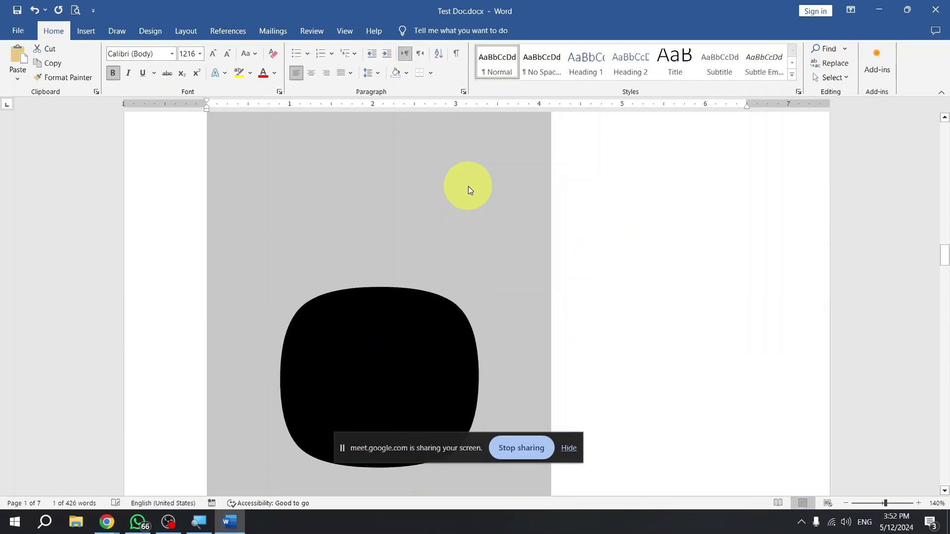
key("ctrl+bracketleft")
key("ctrl+bracketleft")
key("ctrl+bracketleft")
key("ctrl+bracketleft")
key("ctrl+bracketleft")
key("ctrl+bracketleft")
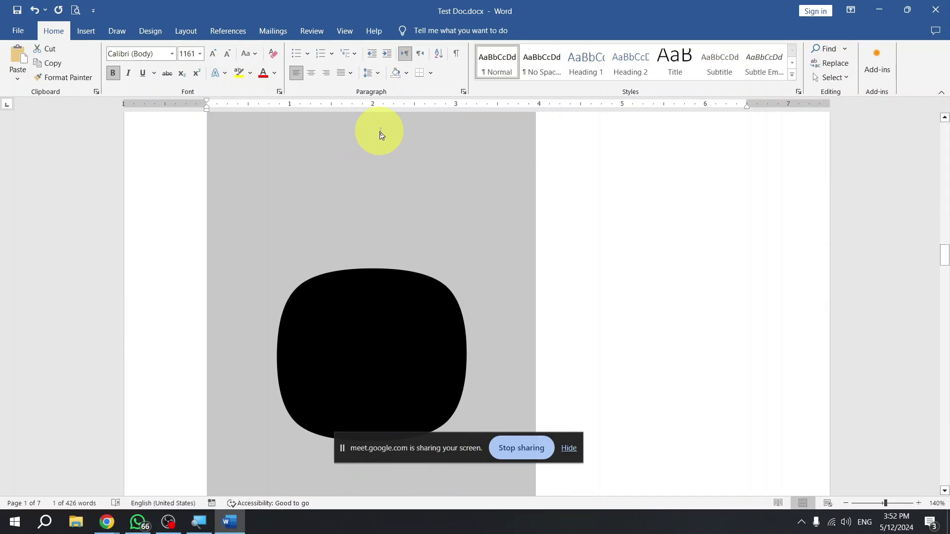
Delete the oversized word "Arial" from the document.
key("Delete")
scroll(322, 131, "up", 2)
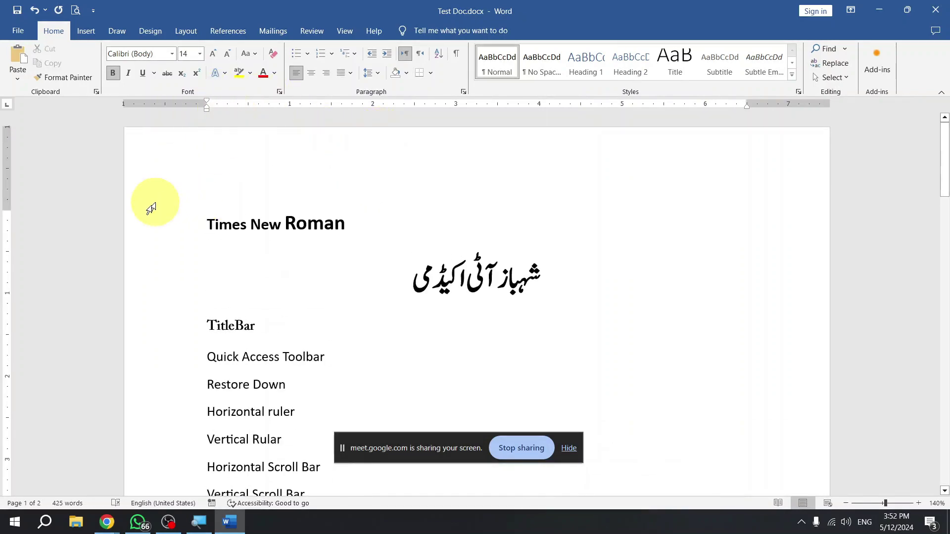
Select the "Times New Roman" line and enlarge its font repeatedly until the text wraps onto two lines.
left_click(147, 227)
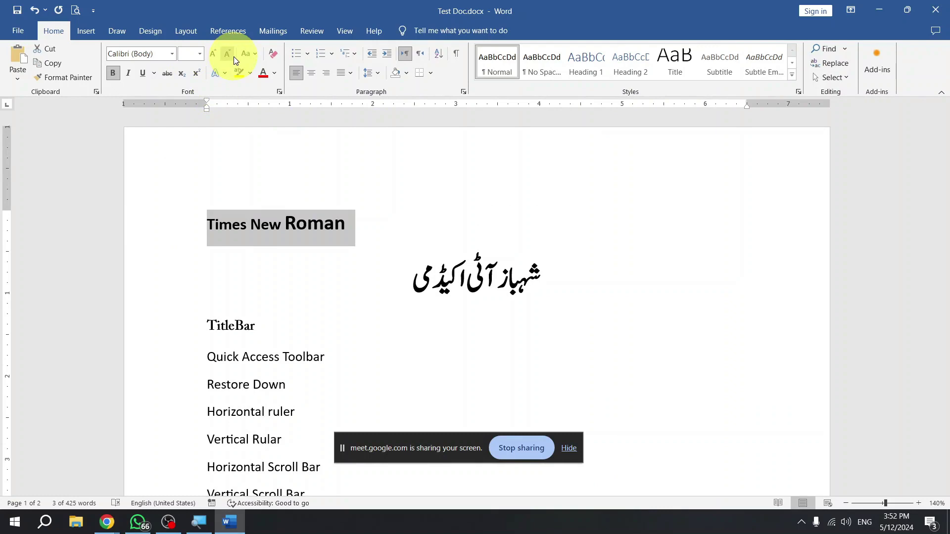
left_click(269, 227)
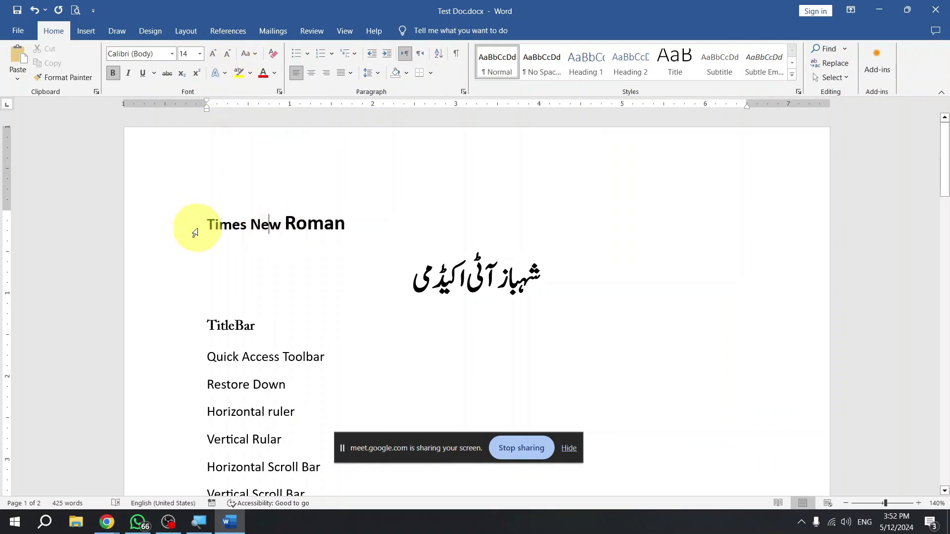
left_click(157, 229)
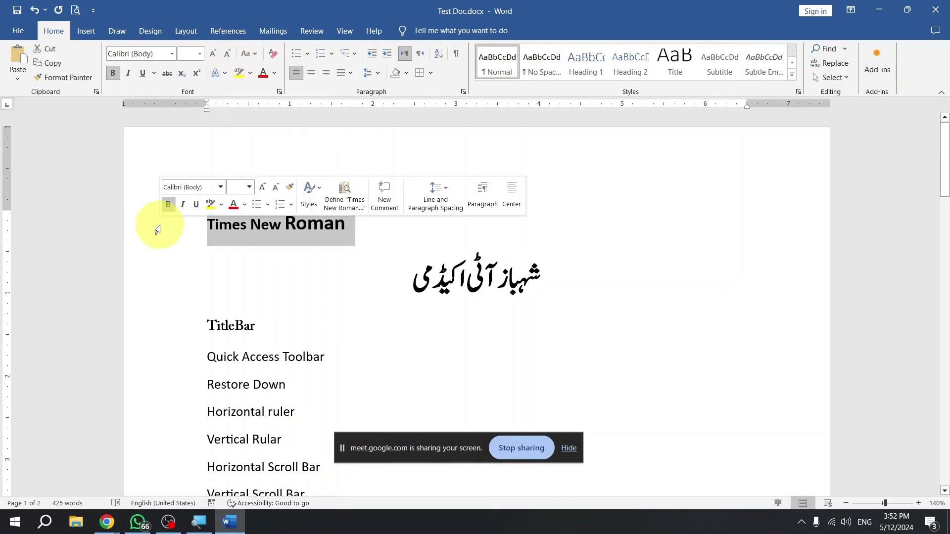
left_click(213, 55)
left_click(213, 55)
left_click(213, 56)
left_click(213, 55)
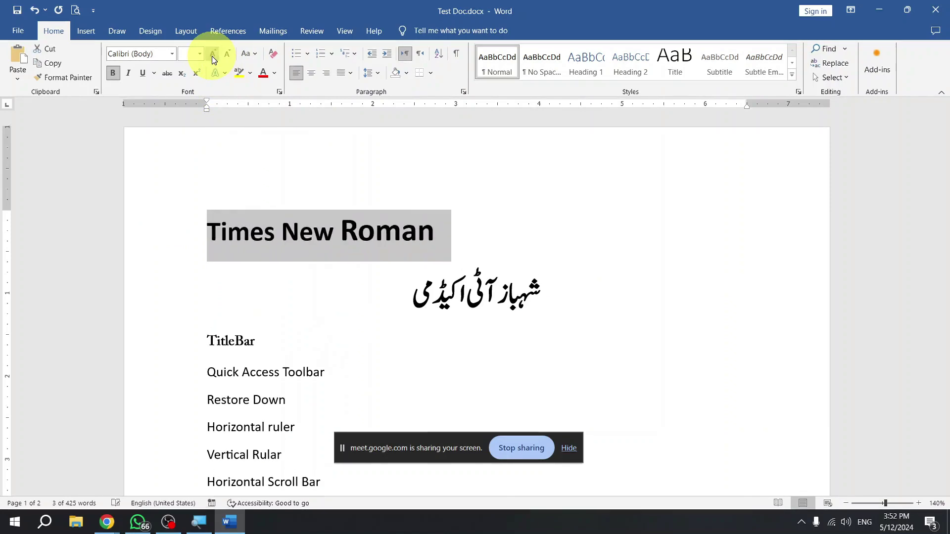
left_click(213, 56)
left_click(213, 56)
left_click(213, 56)
left_click(213, 55)
left_click(212, 56)
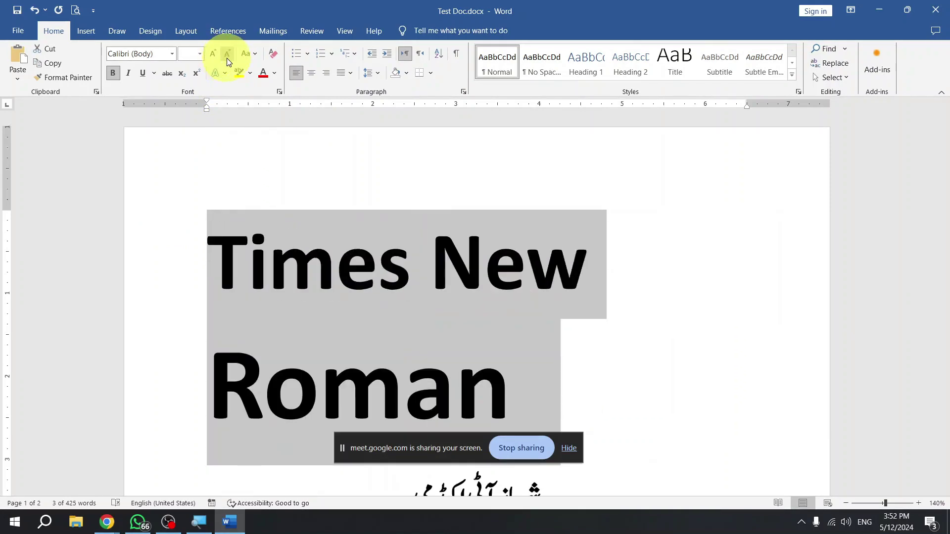
Shrink the font of the "Times New Roman" line in several decrements until "Times New" reaches size 22, and deselect it.
left_click(227, 54)
left_click(227, 54)
left_click(227, 54)
left_click(227, 54)
left_click(227, 54)
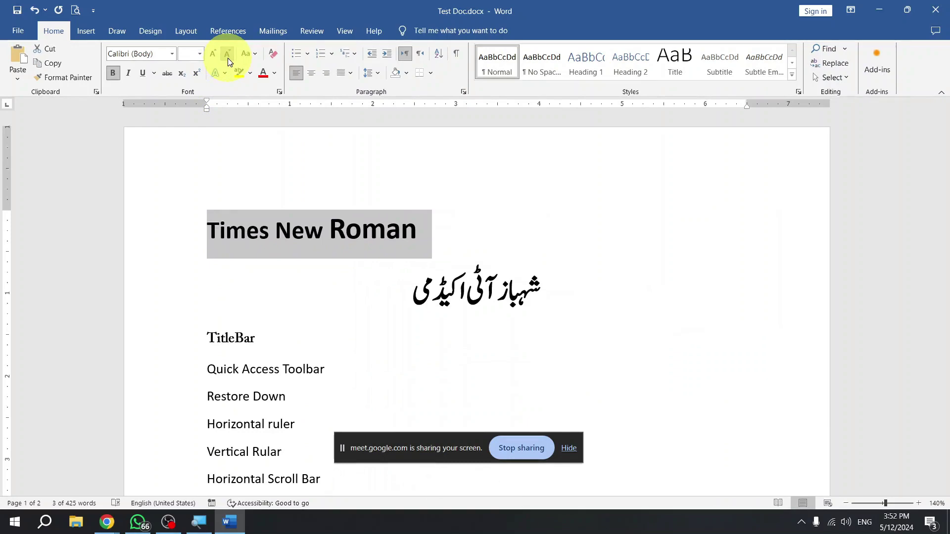
left_click(302, 206)
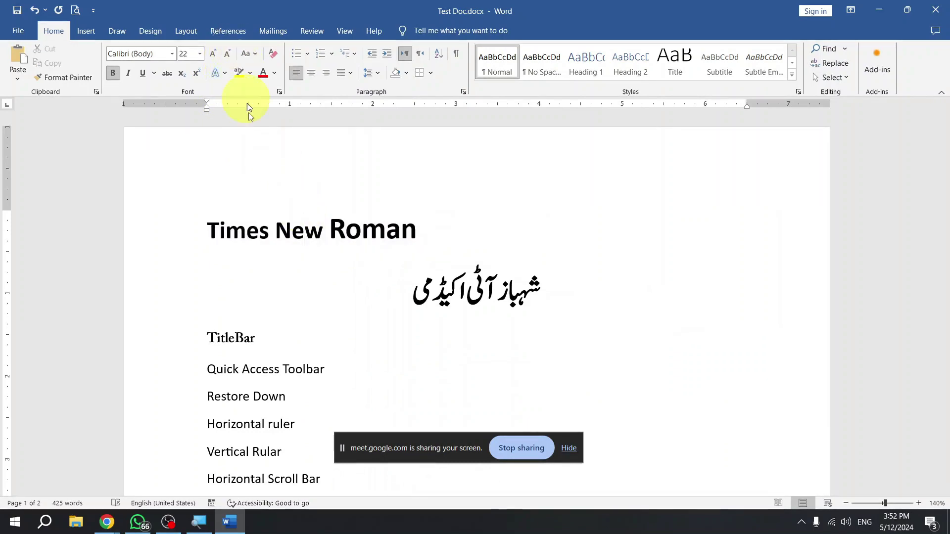
Delete the whole "Times New Roman" line above the Urdu heading.
left_click(160, 240)
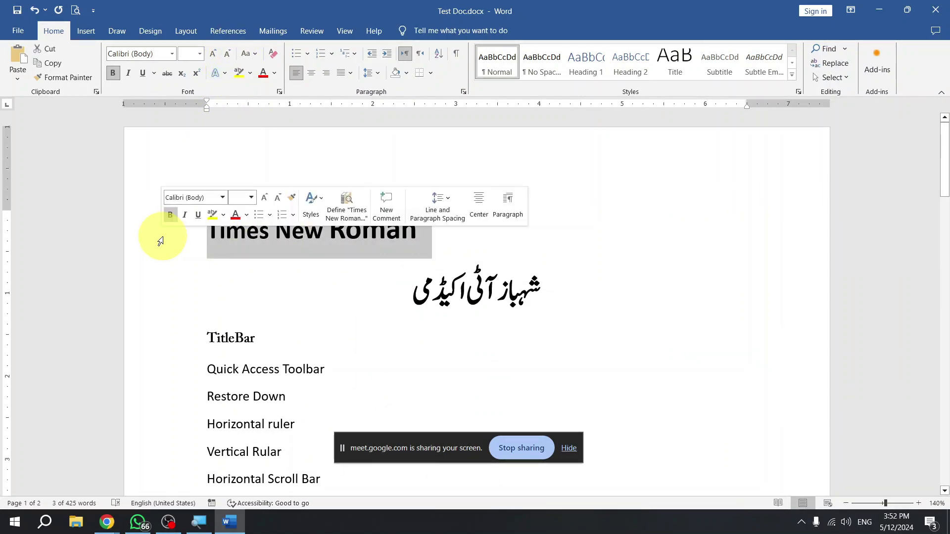
key("Delete")
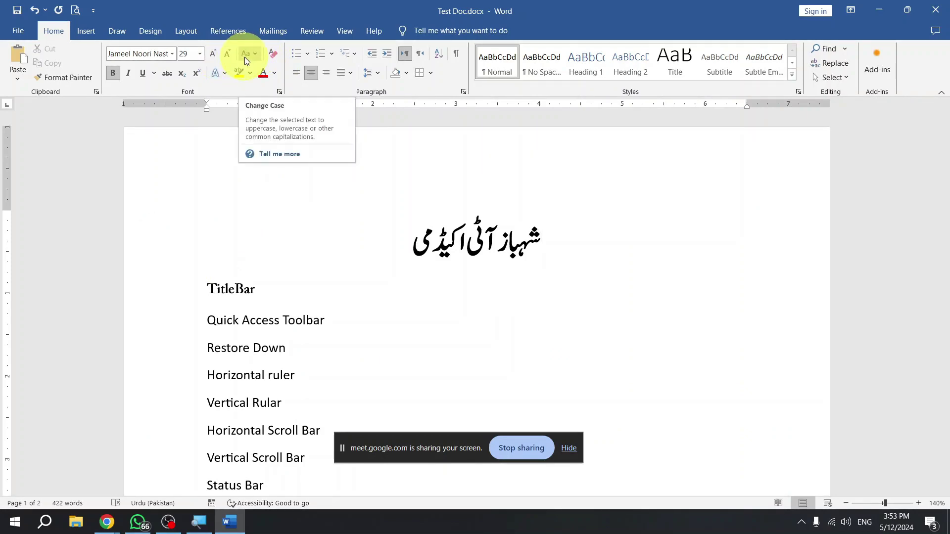
Convert the "TitleBar" line to Sentence case.
left_click(218, 293)
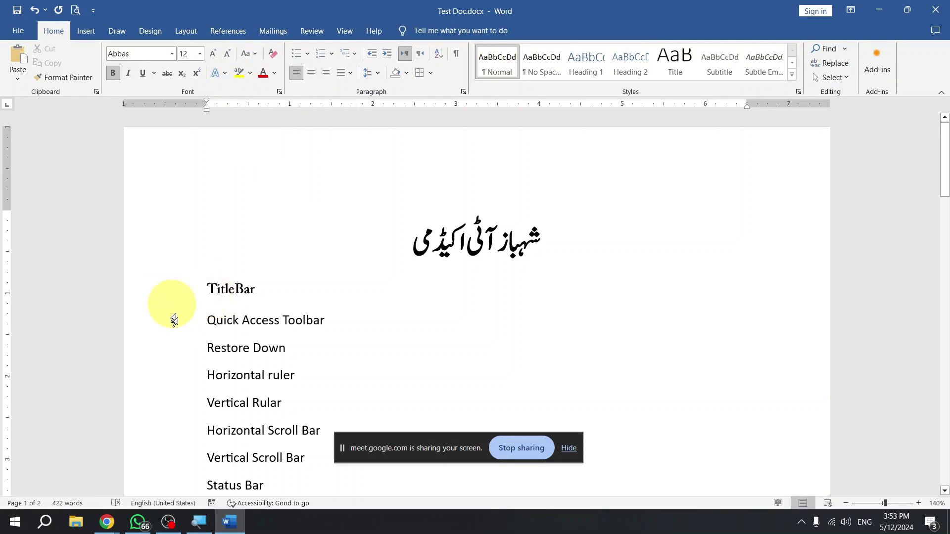
left_click_drag(174, 320, 223, 426)
scroll(218, 335, "up", 14)
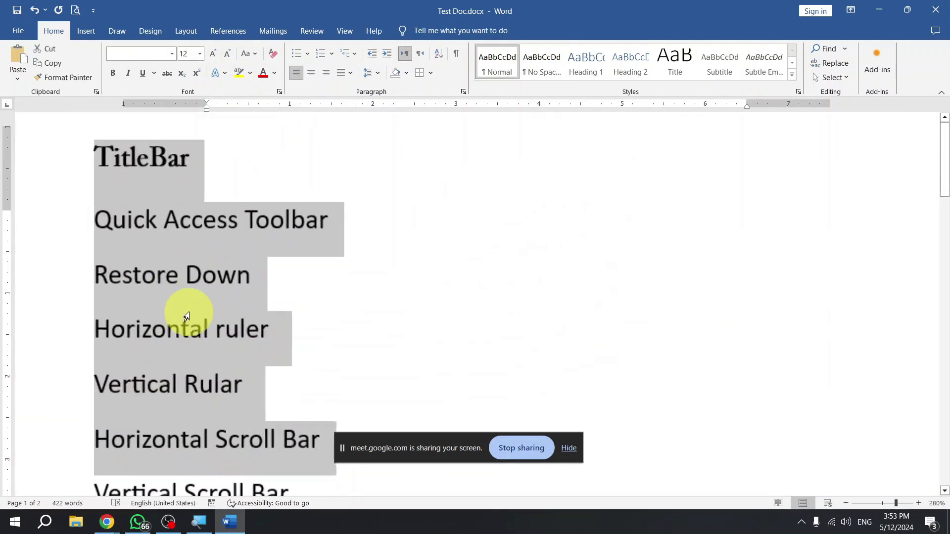
left_click(204, 219)
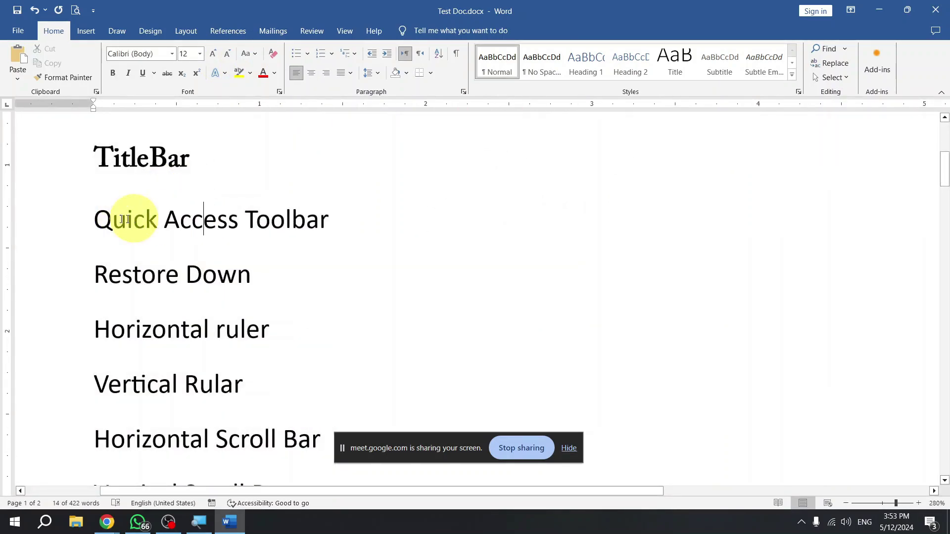
left_click_drag(94, 219, 322, 292)
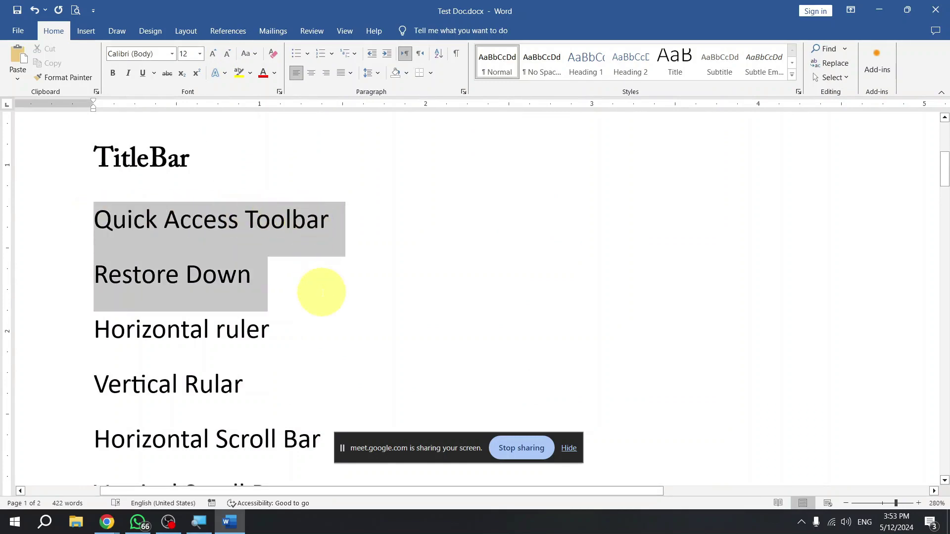
left_click(242, 224)
left_click(73, 159)
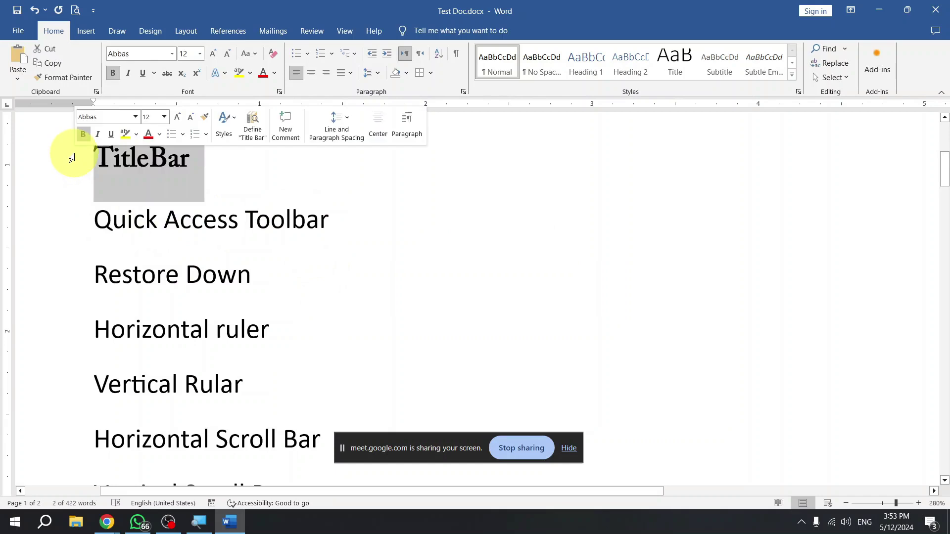
left_click(157, 155)
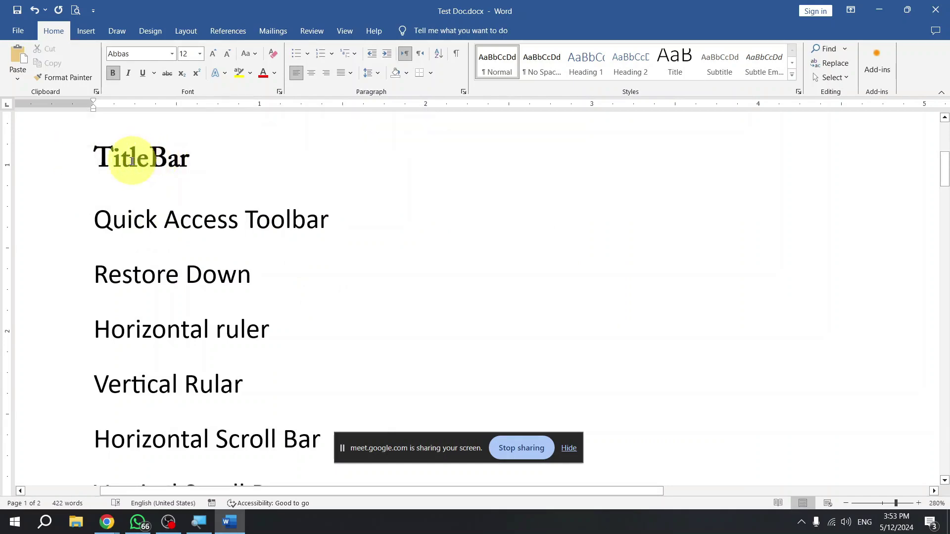
left_click(55, 173)
left_click_drag(56, 173, 79, 165)
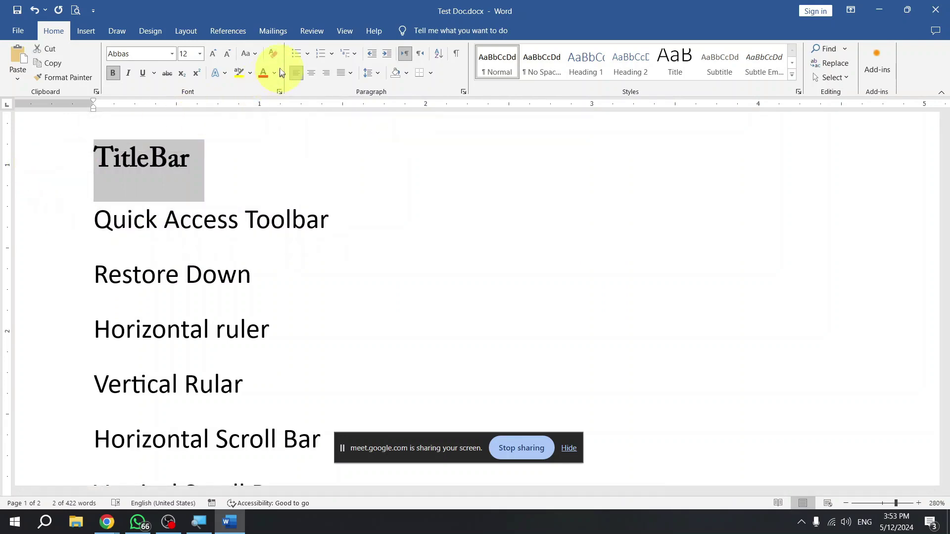
left_click(252, 59)
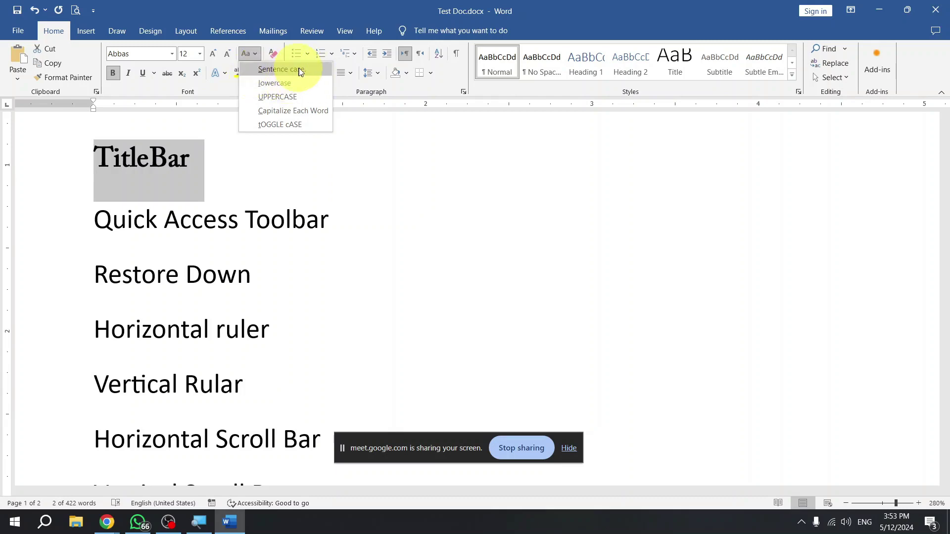
left_click(319, 69)
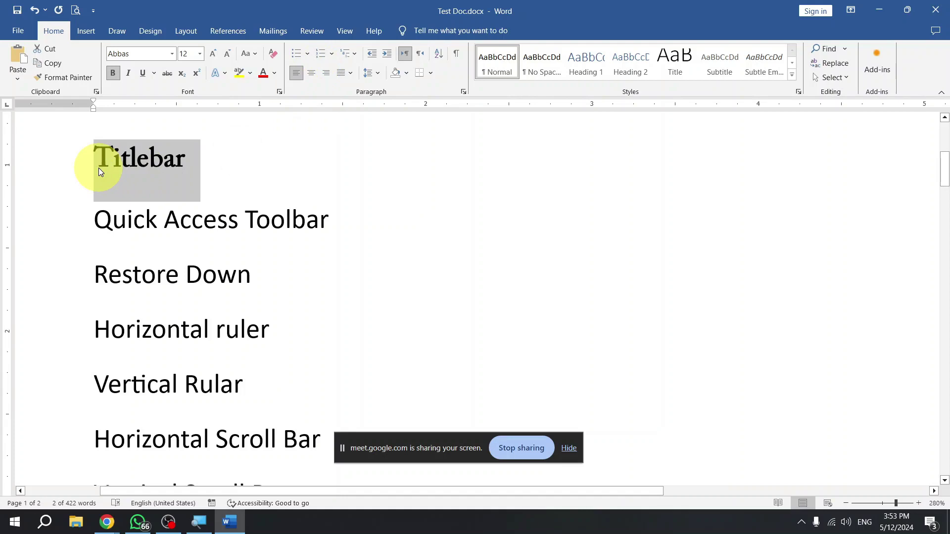
Select the "Quick Access Toolbar" line and increase its font size in small increments to 35.
left_click(46, 232)
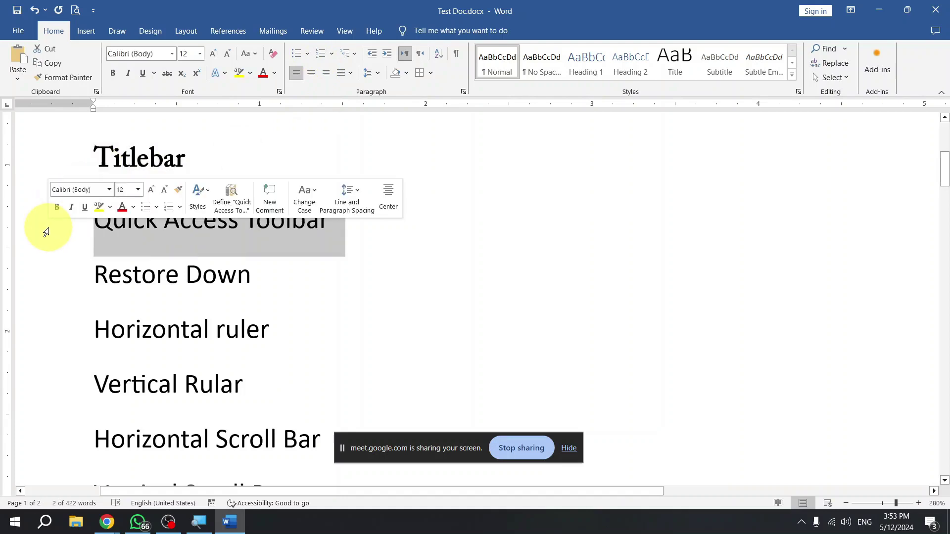
left_click(123, 237)
left_click(41, 234)
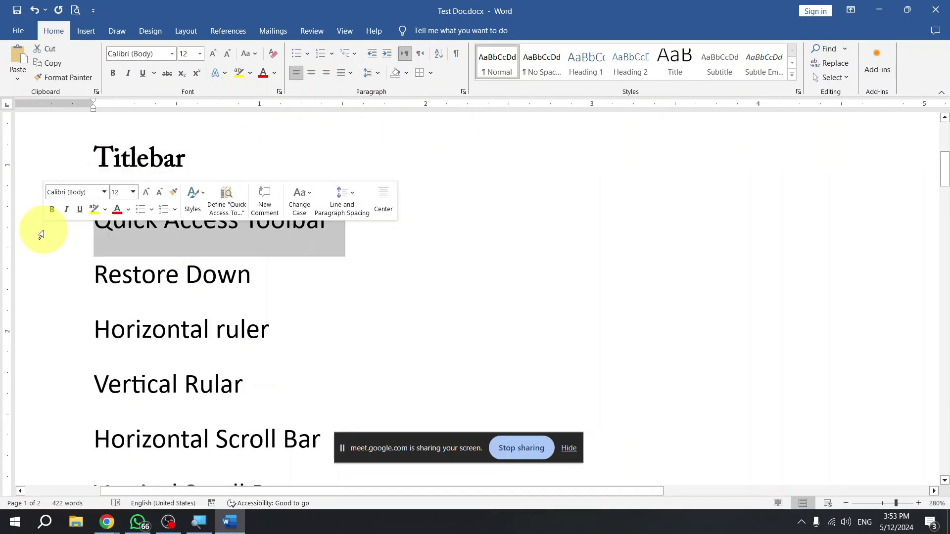
key("ctrl+bracketright")
key("ctrl+bracketright")
key("ctrl+bracketright")
key("ctrl+bracketright")
key("ctrl+bracketright")
key("ctrl+bracketright")
key("ctrl+bracketright")
key("ctrl+bracketright")
key("ctrl+bracketright")
key("ctrl+bracketright")
key("ctrl+bracketright")
key("ctrl+bracketright")
key("ctrl+bracketright")
key("ctrl+bracketright")
key("ctrl+bracketright")
key("ctrl+bracketright")
key("ctrl+bracketright")
key("ctrl+bracketright")
key("ctrl+bracketright")
key("ctrl+bracketright")
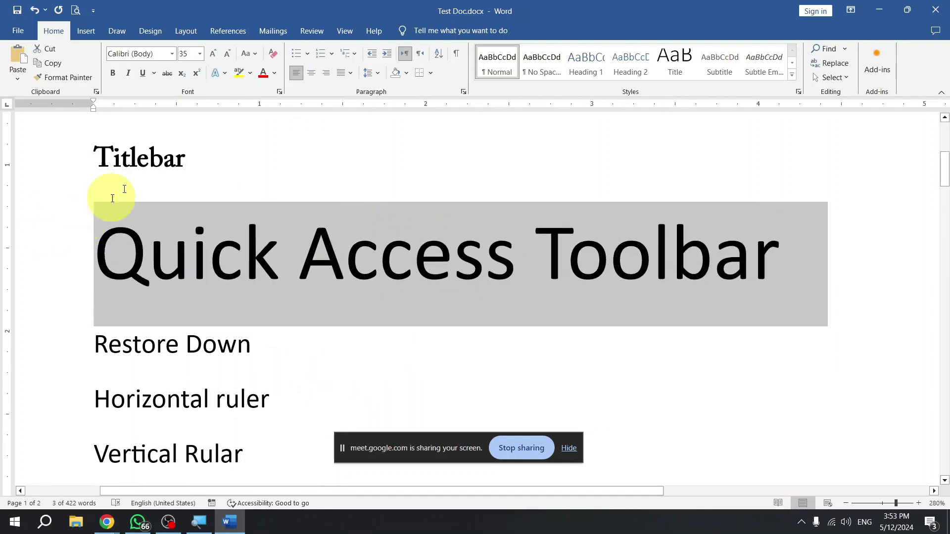
Change the case of the enlarged "Quick Access Toolbar" line to Sentence case and after that to lowercase.
left_click(253, 57)
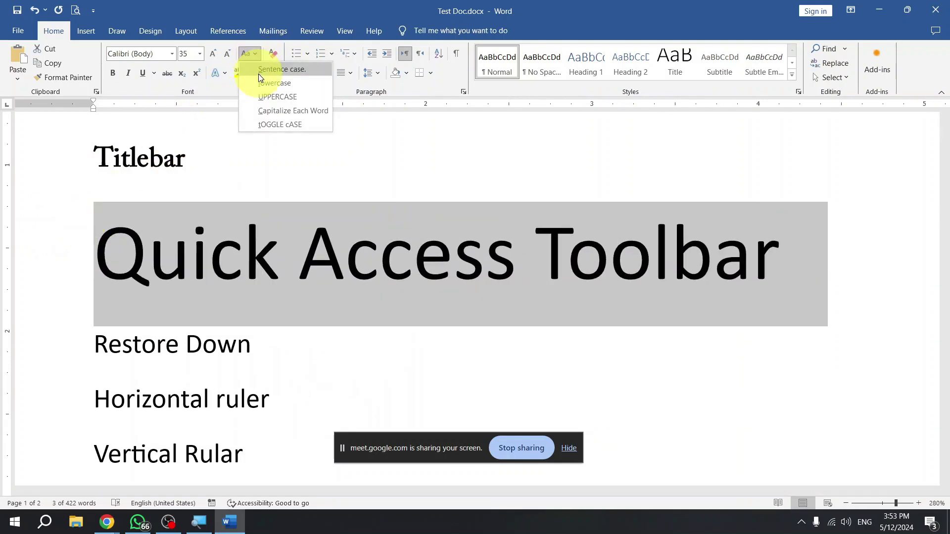
left_click(259, 73)
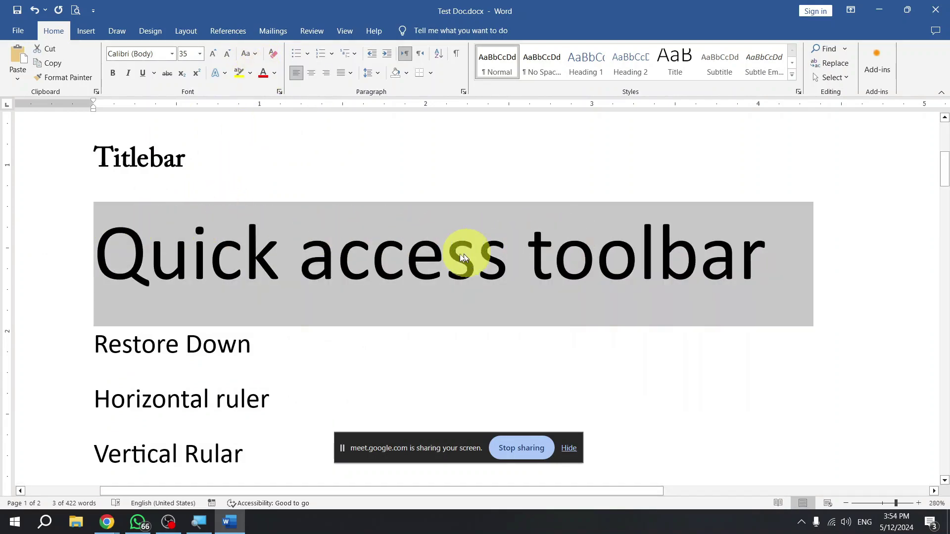
left_click(261, 55)
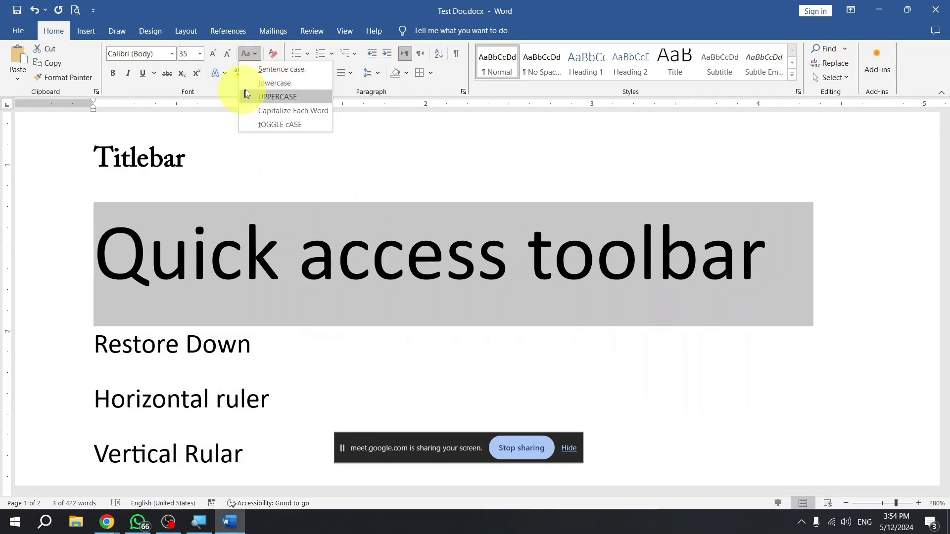
left_click(273, 83)
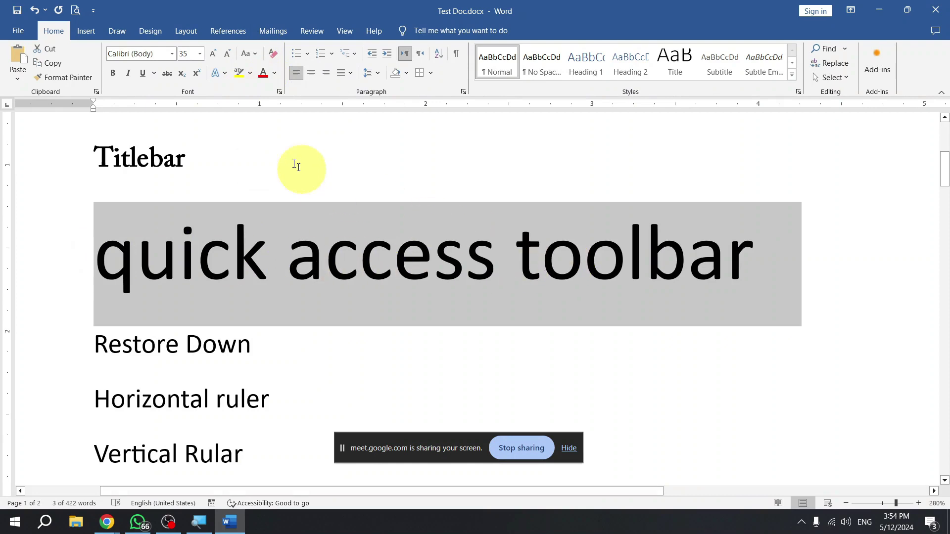
Convert the selected "quick access toolbar" line to UPPERCASE.
left_click(257, 57)
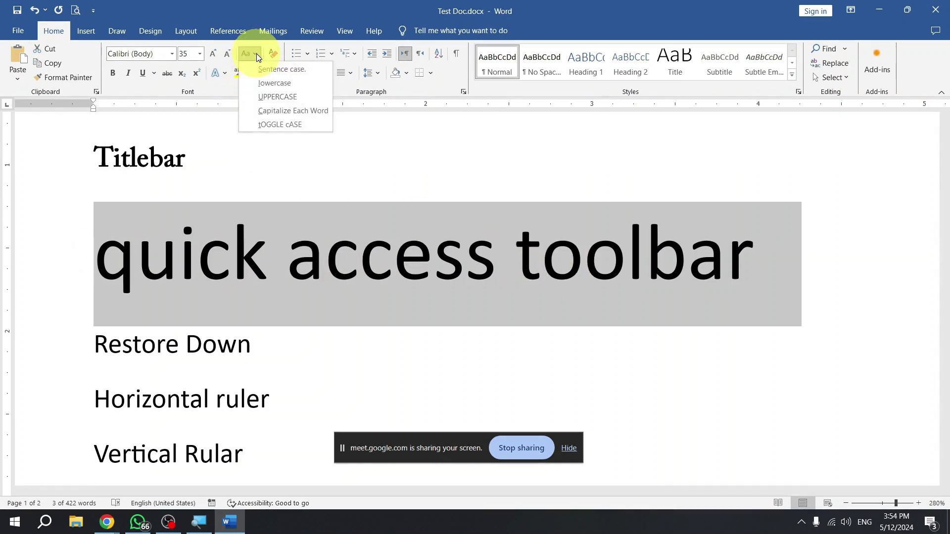
left_click(290, 91)
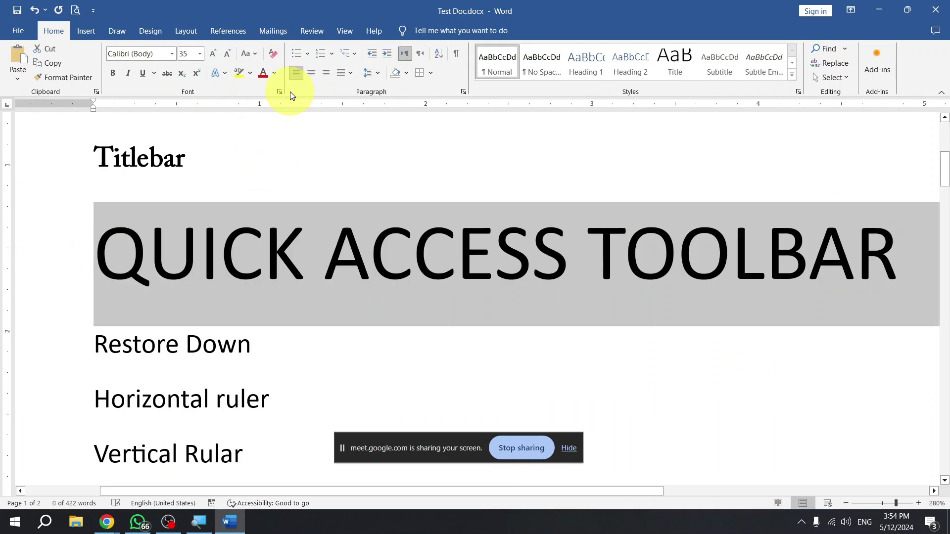
Change the case of the selected "QUICK ACCESS TOOLBAR" line to Capitalize Each Word and after that to tOGGLE cASE.
left_click(253, 52)
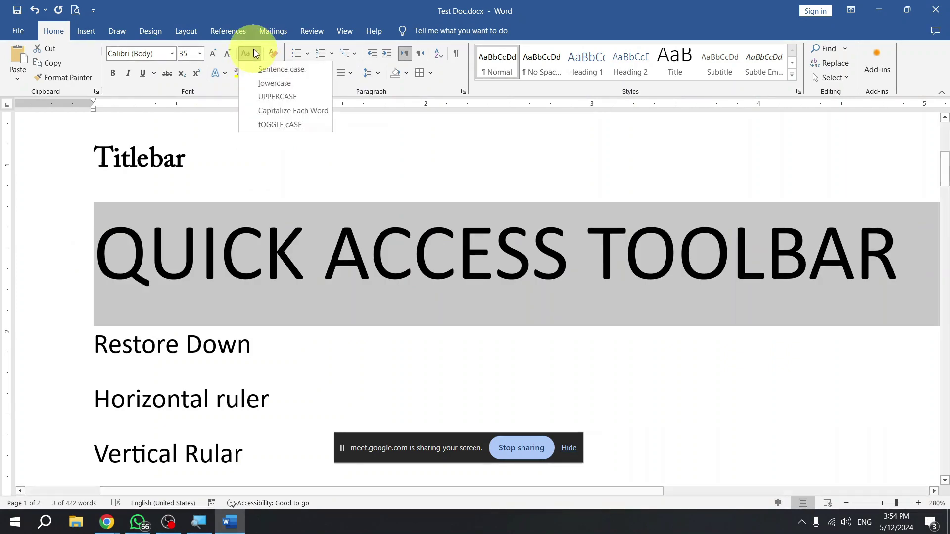
left_click(290, 110)
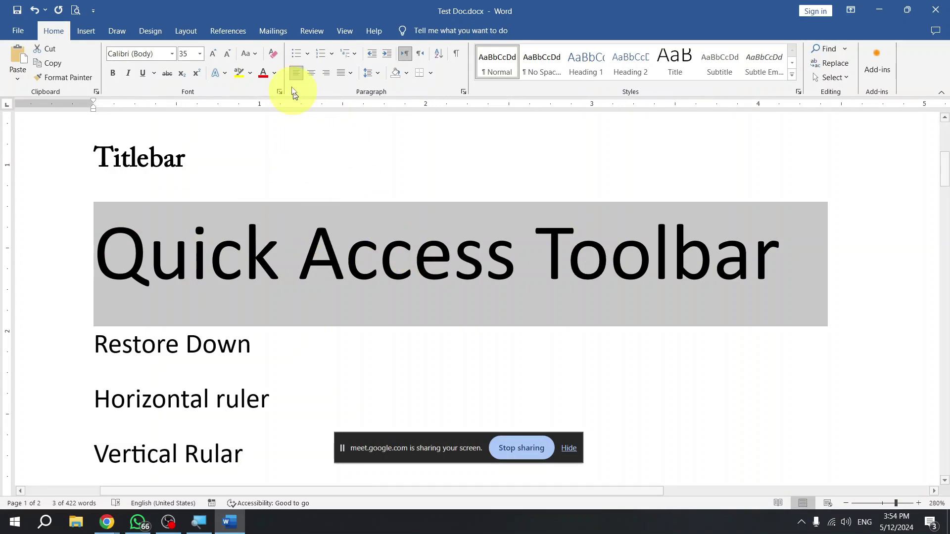
left_click(250, 53)
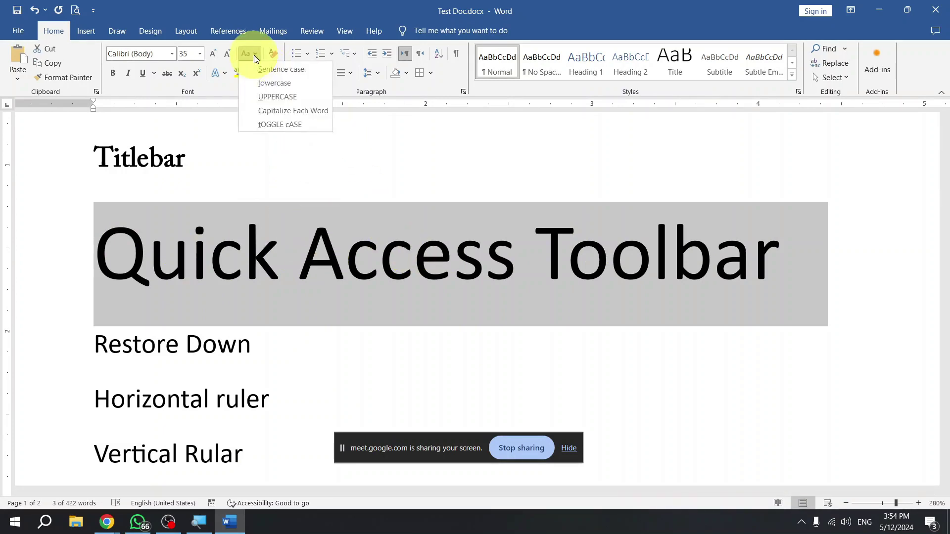
left_click(308, 127)
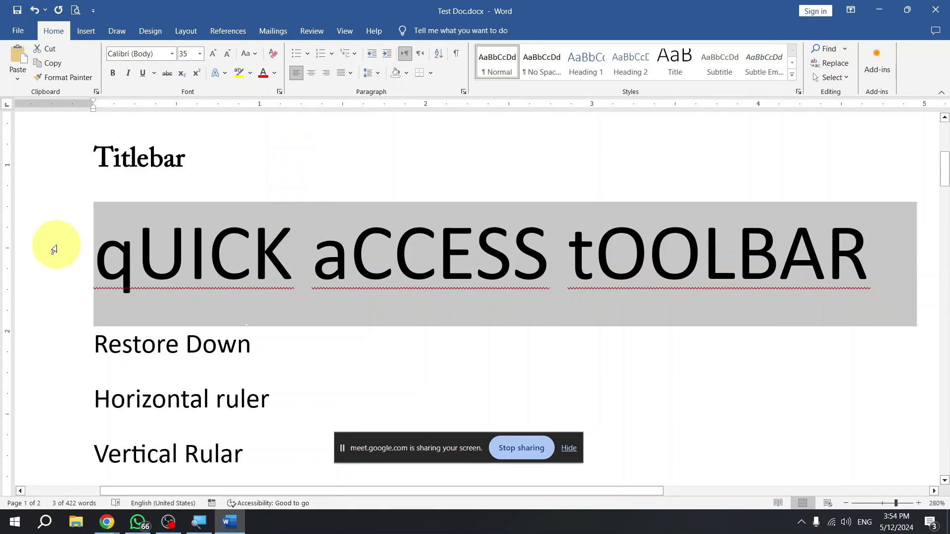
left_click(352, 251)
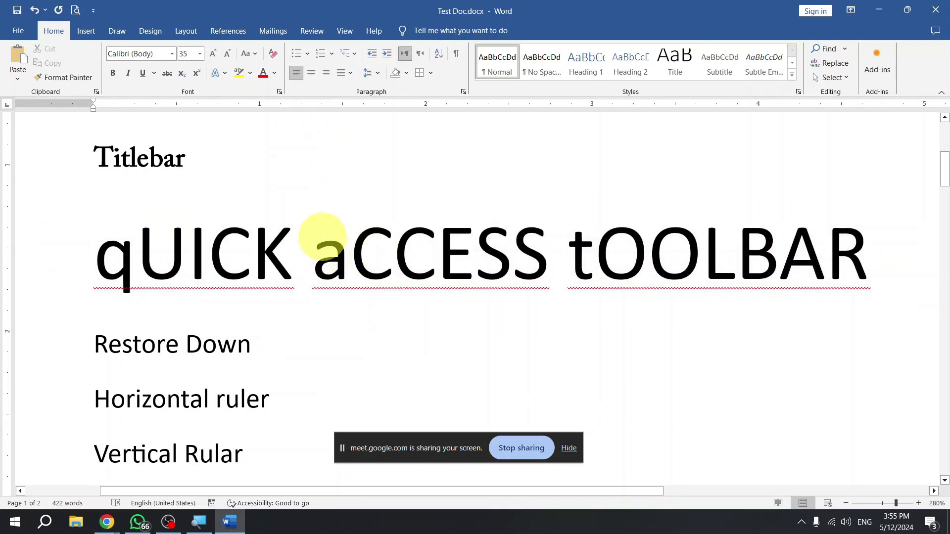
left_click_drag(350, 253, 534, 239)
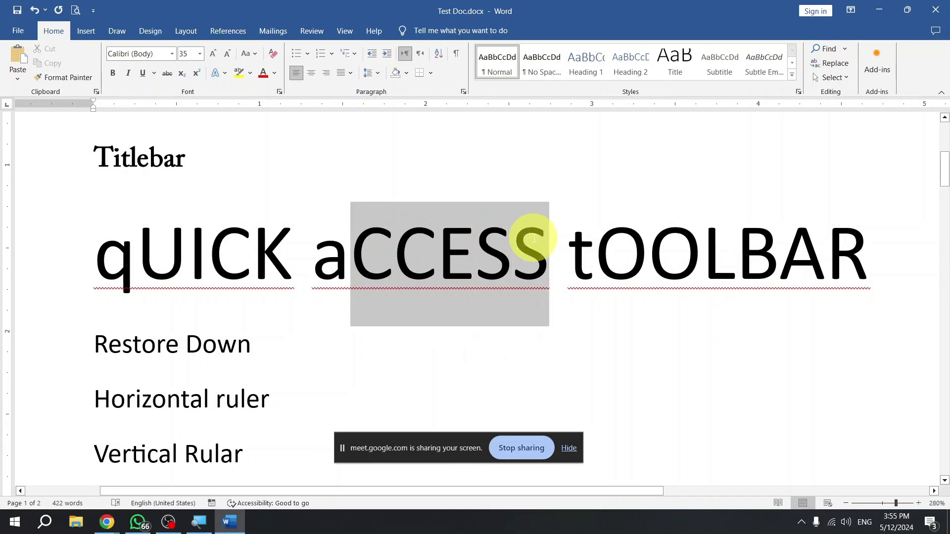
left_click(477, 238)
double_click(479, 239)
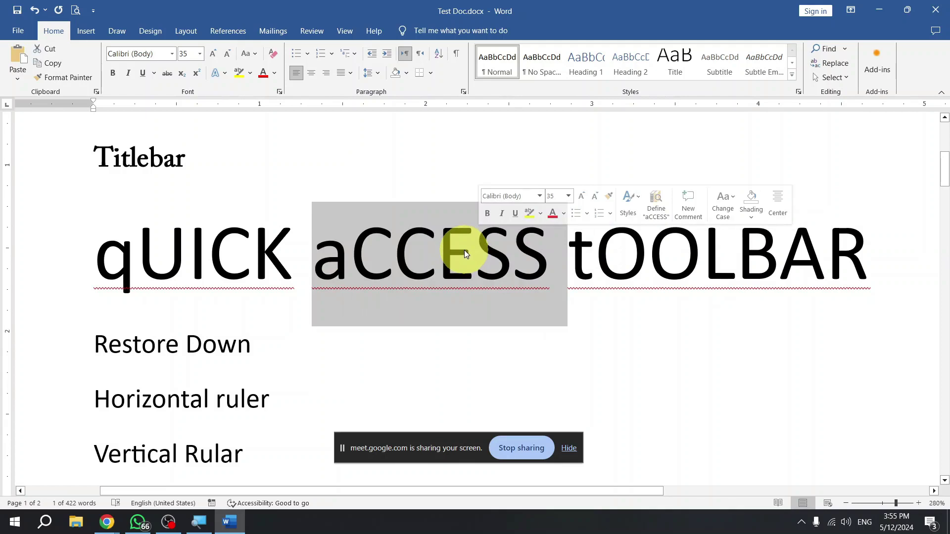
left_click(179, 260)
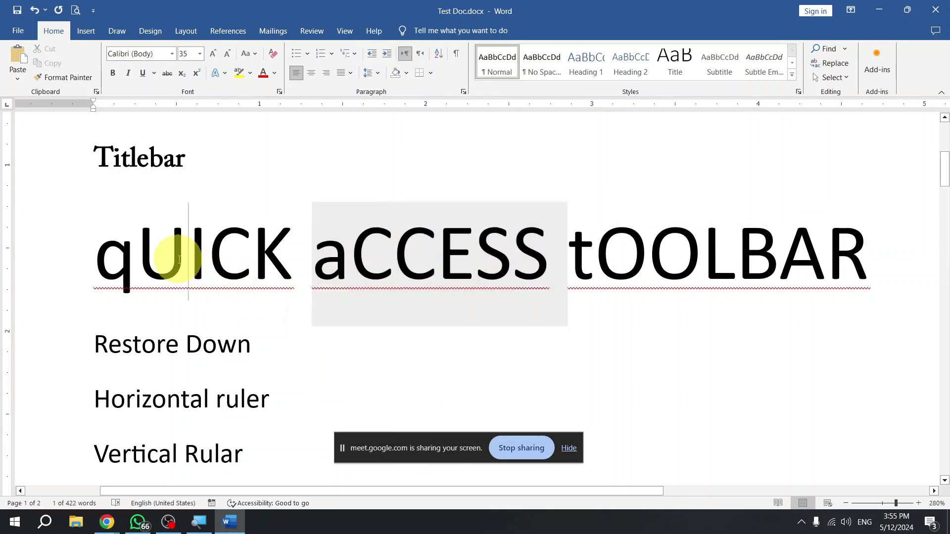
double_click(179, 260)
Select the whole "qUICK aCCESS tOOLBAR" line and convert it to Sentence case.
left_click(43, 255)
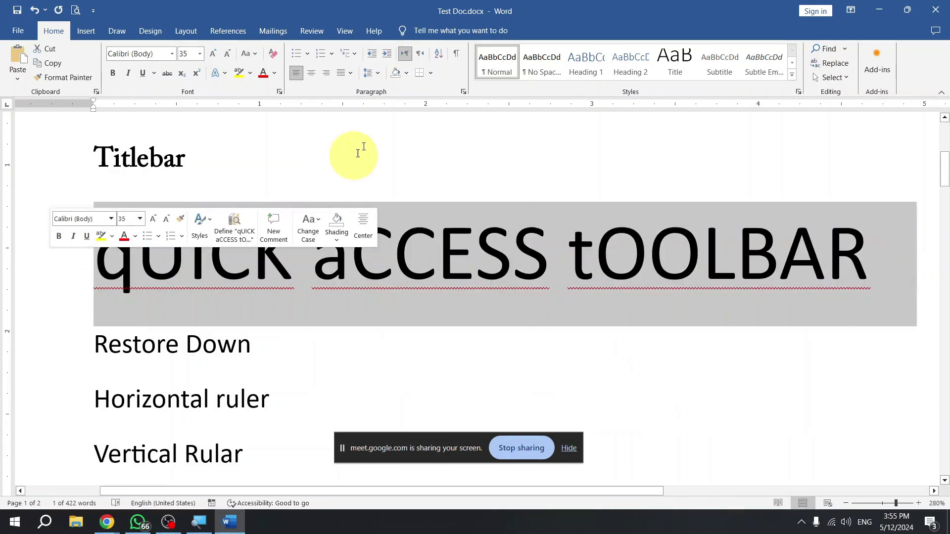
left_click(259, 55)
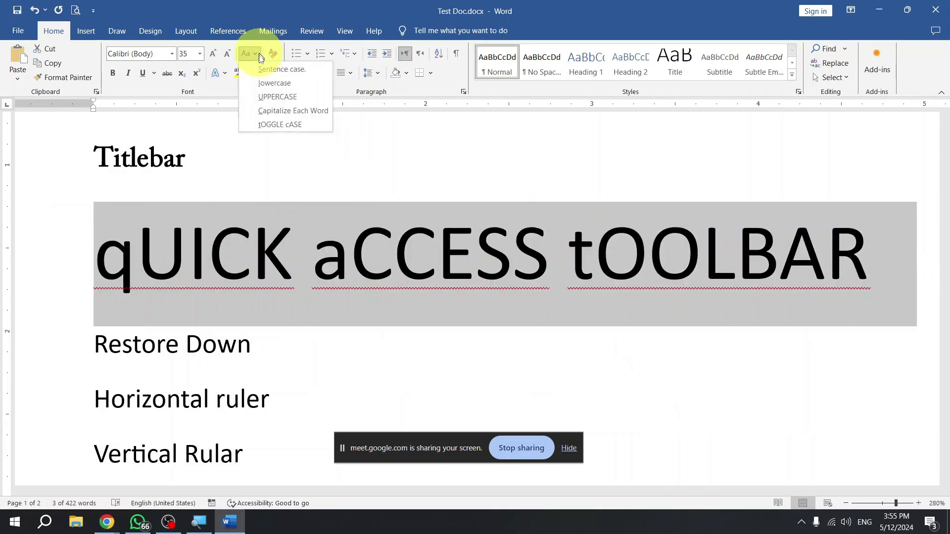
left_click(279, 70)
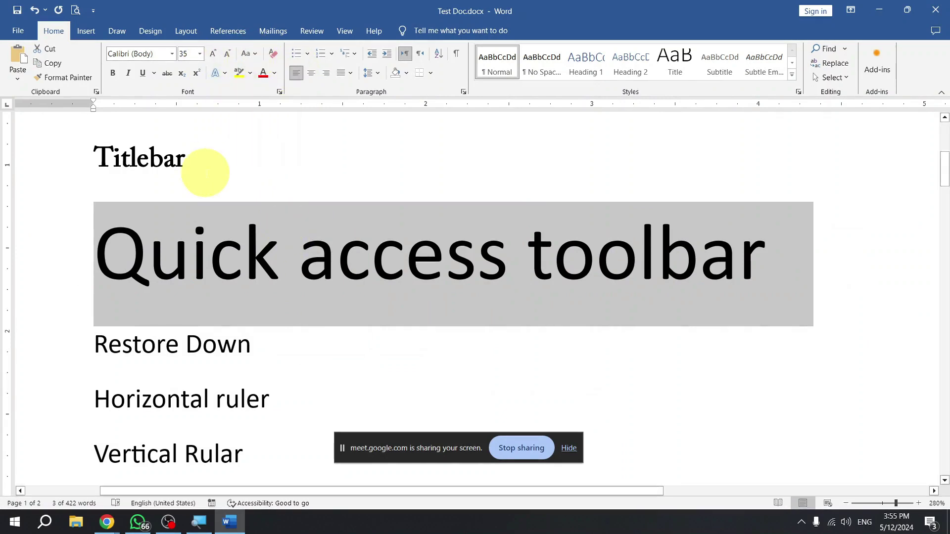
left_click(298, 275)
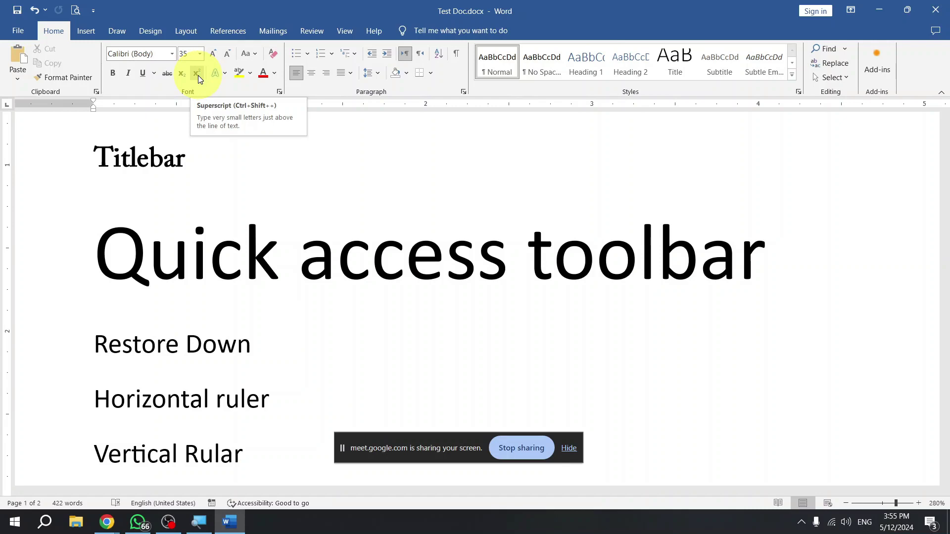
left_click(255, 250)
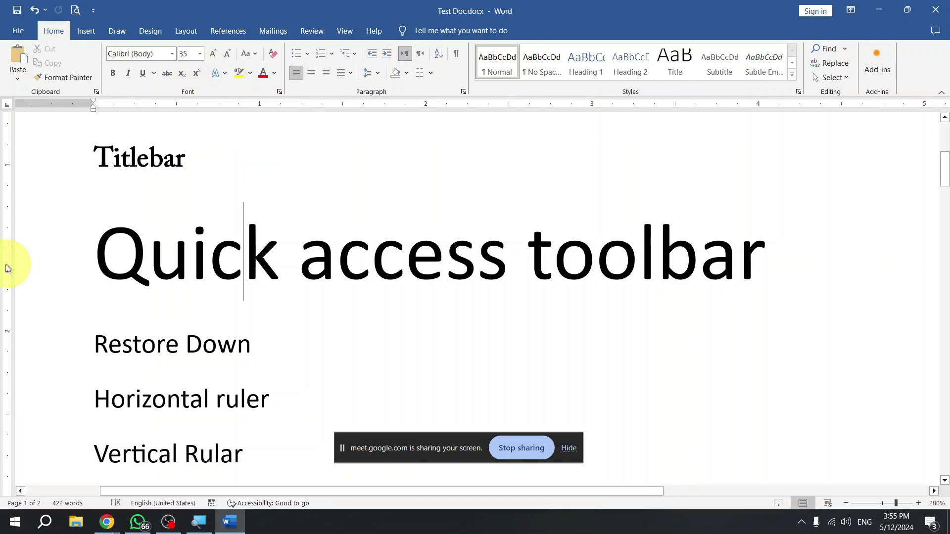
left_click(8, 269)
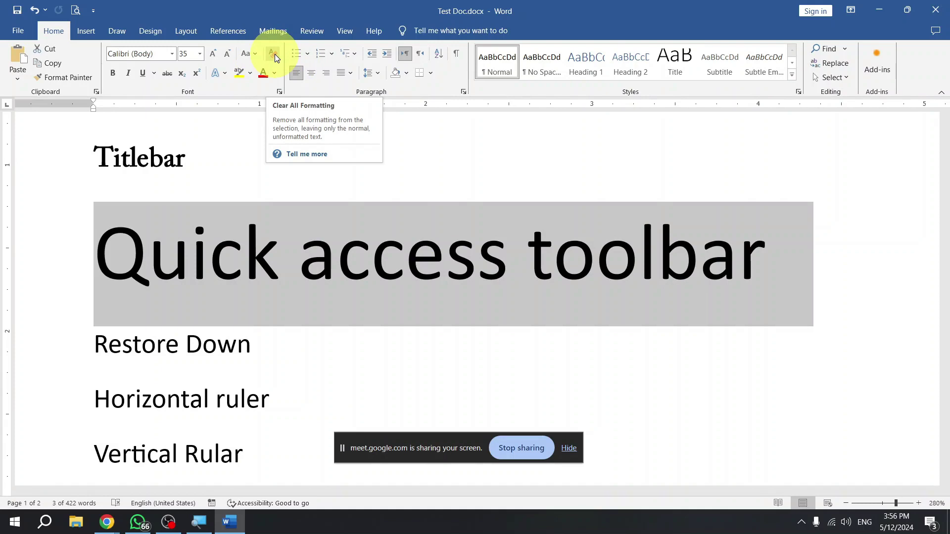
left_click(371, 271)
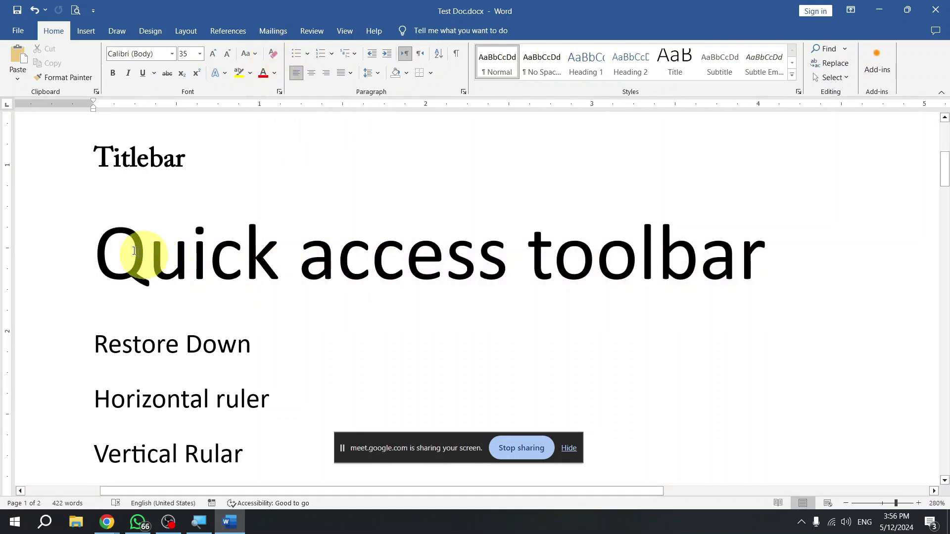
left_click_drag(117, 254, 608, 250)
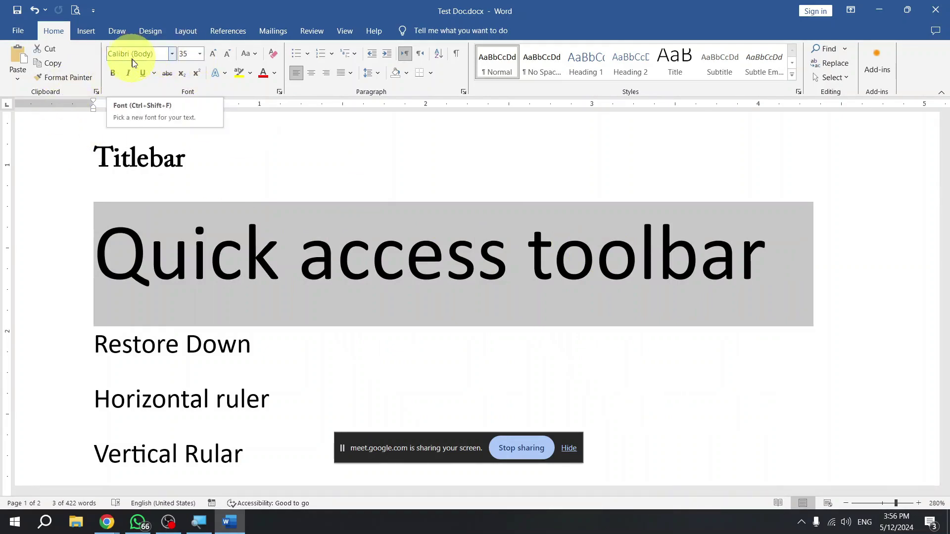
left_click(211, 228)
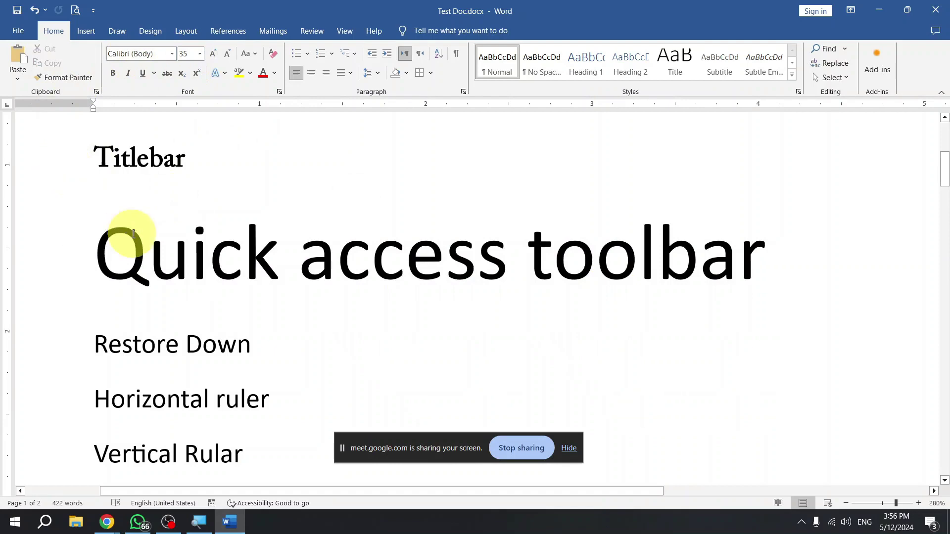
Select the "Quick access toolbar" line and make it bold and underlined.
left_click_drag(99, 247, 646, 240)
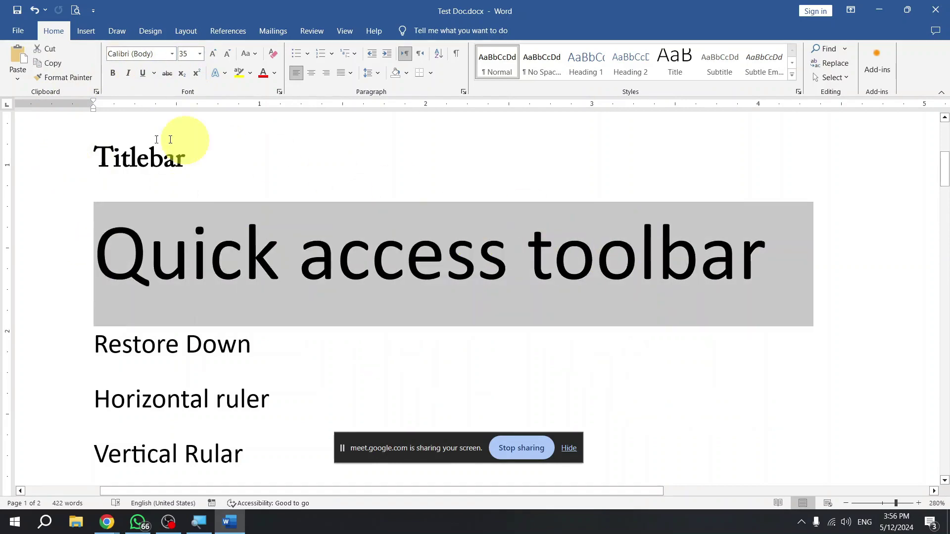
left_click(113, 73)
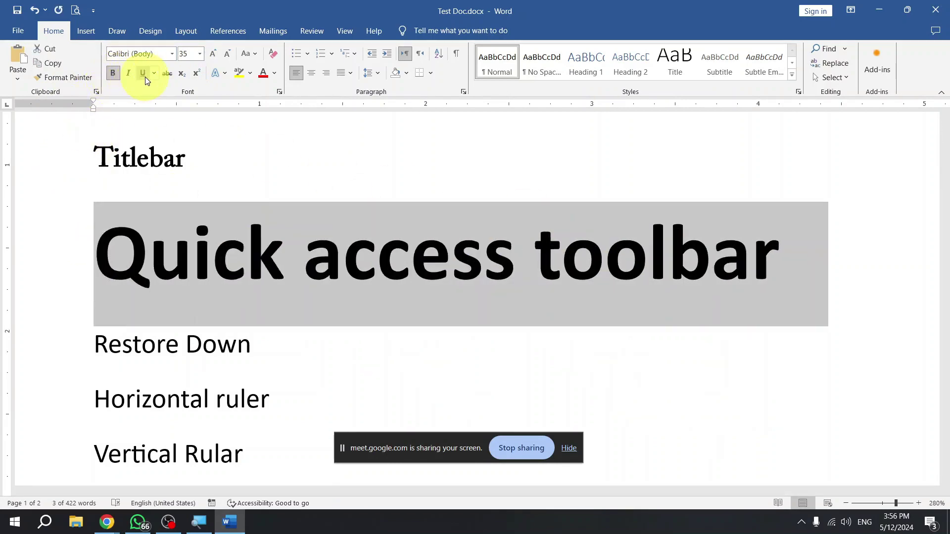
left_click(142, 73)
Select the bold, underlined "Quick access toolbar" line and clear all of its formatting.
left_click(377, 270)
left_click_drag(106, 268, 641, 254)
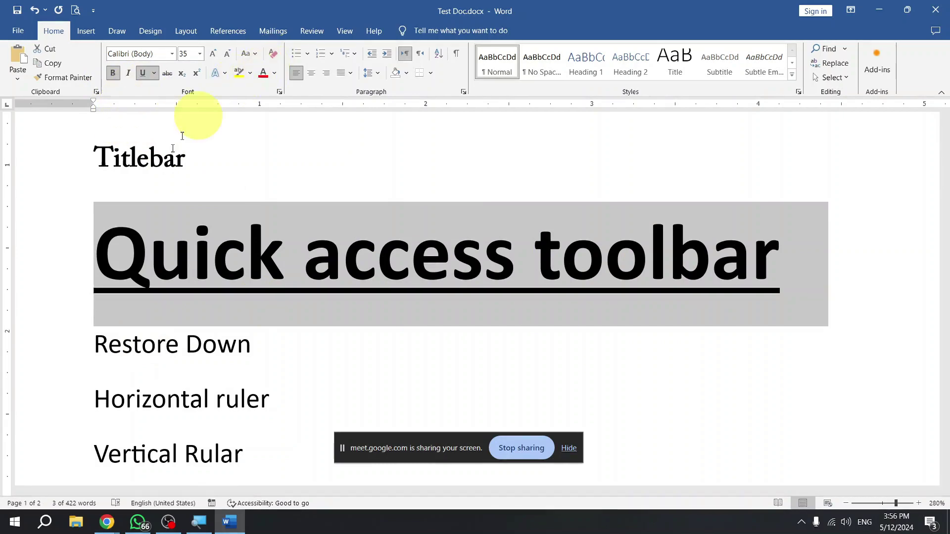
left_click(225, 269)
left_click(64, 267)
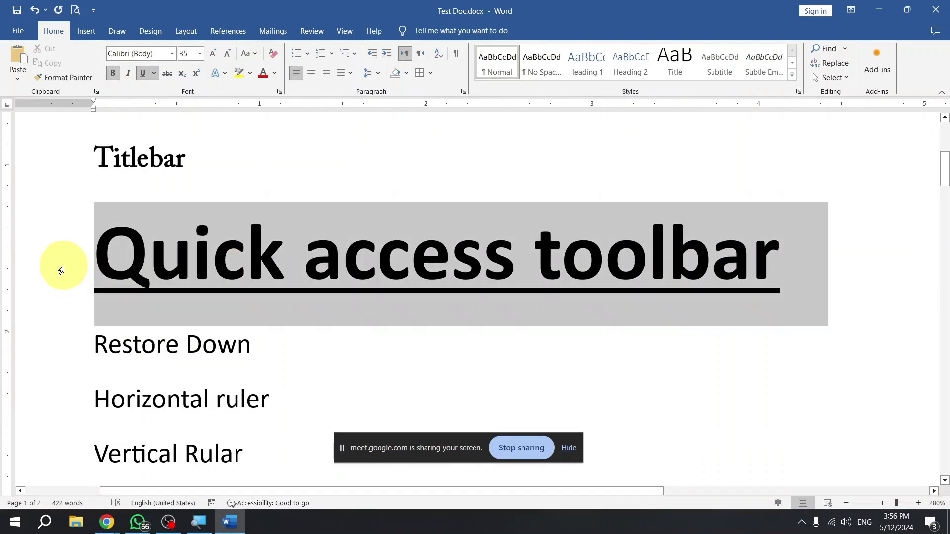
left_click(367, 265)
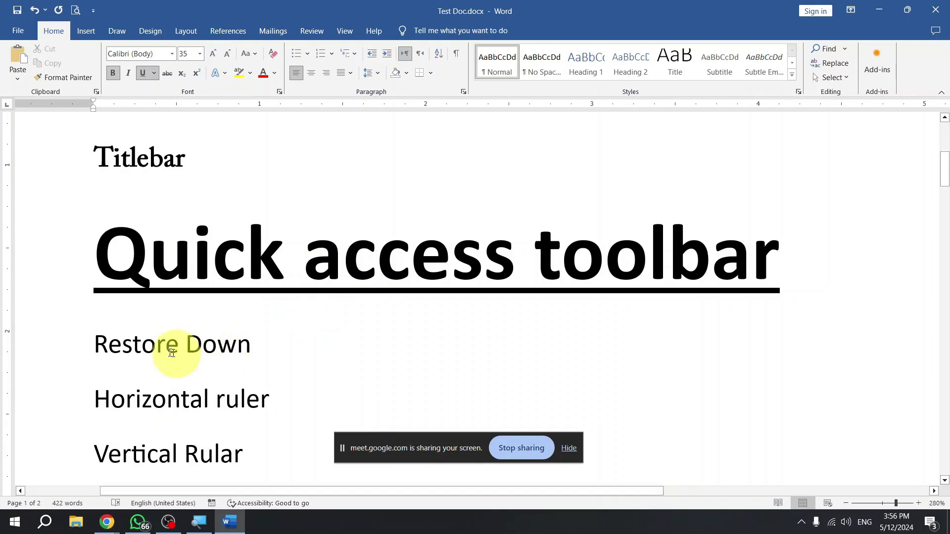
left_click(63, 243)
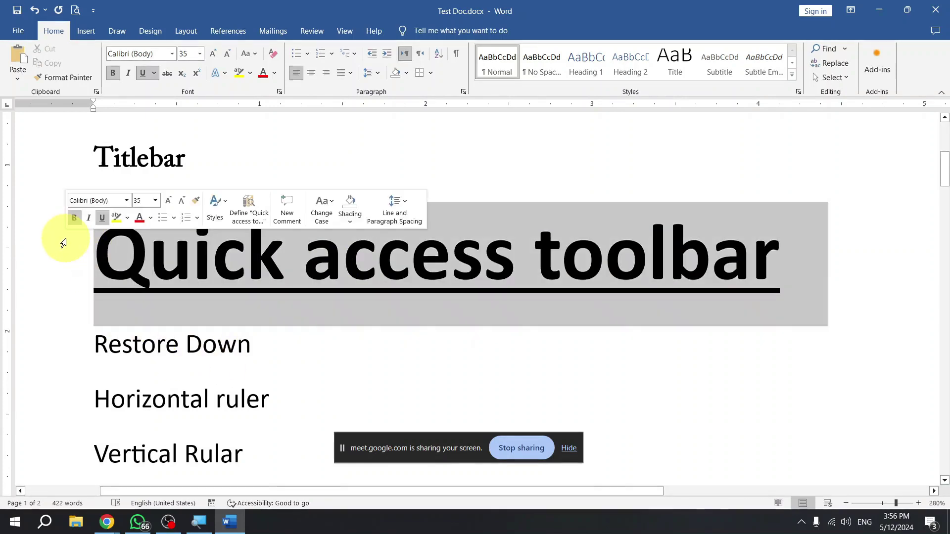
left_click(273, 53)
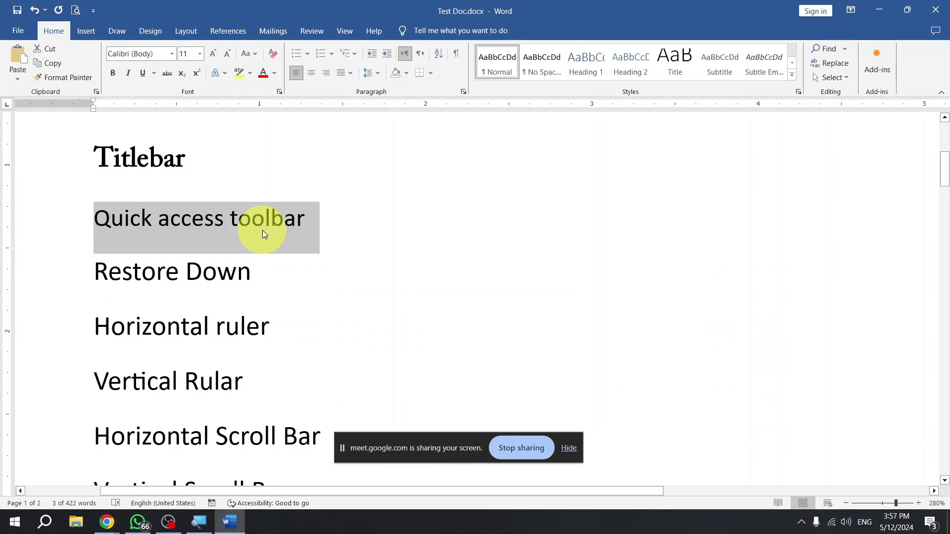
Insert a new line above "Quick access toolbar" that reads "Select All = Ctrl + A".
key("Left")
key("Return")
type("Slect All")
key("BackSpace")
key("BackSpace")
key("BackSpace")
key("BackSpace")
key("BackSpace")
key("BackSpace")
key("BackSpace")
key("BackSpace")
key("BackSpace")
key("BackSpace")
type("Select All")
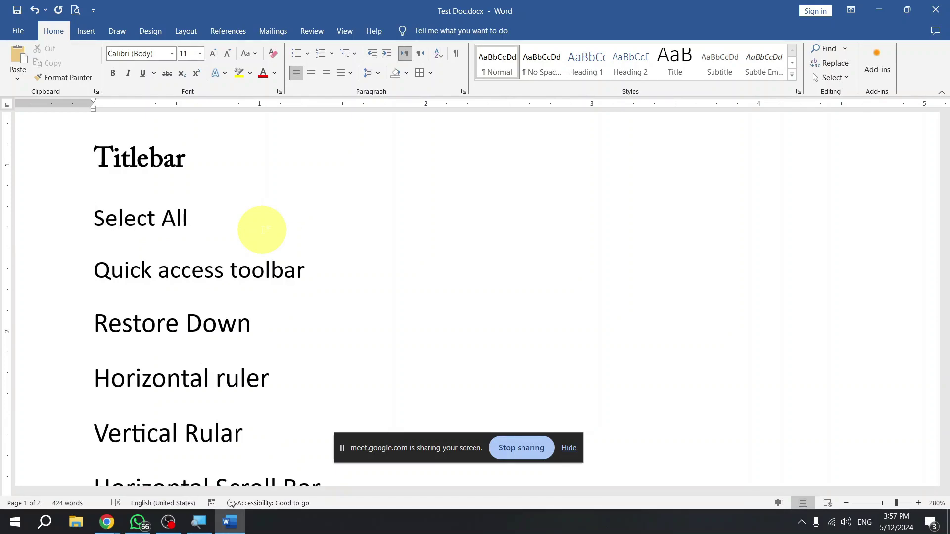
type(" = Ctrl + A")
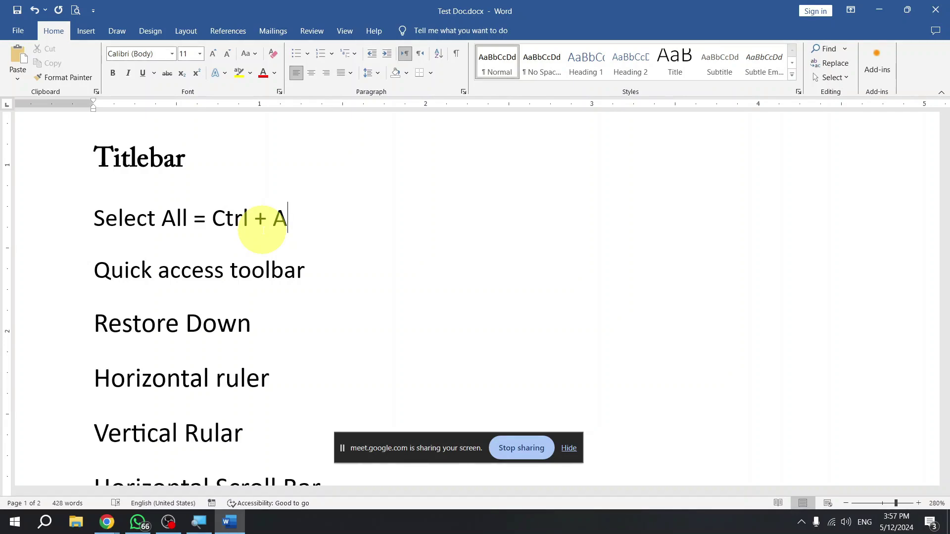
Select the entire document and delete all of its content.
key("ctrl+a")
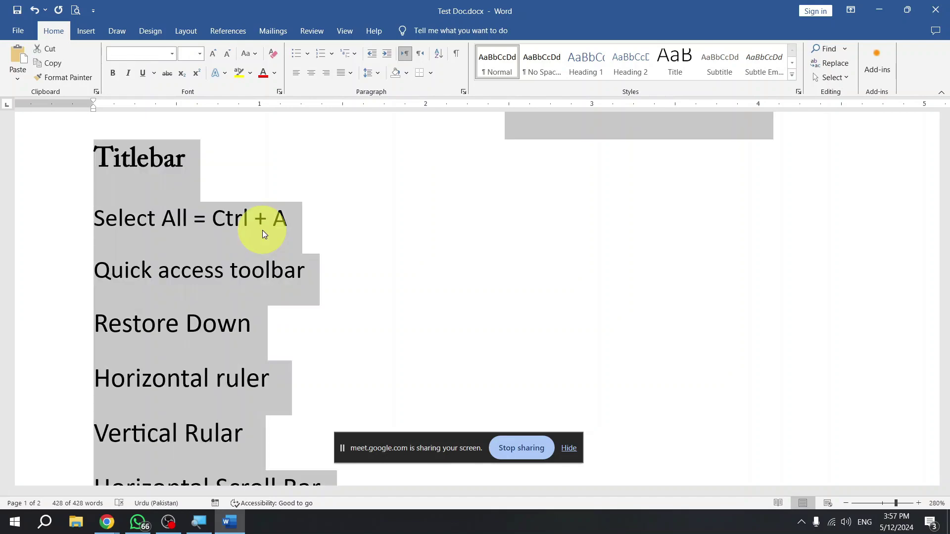
scroll(291, 234, "down", 14)
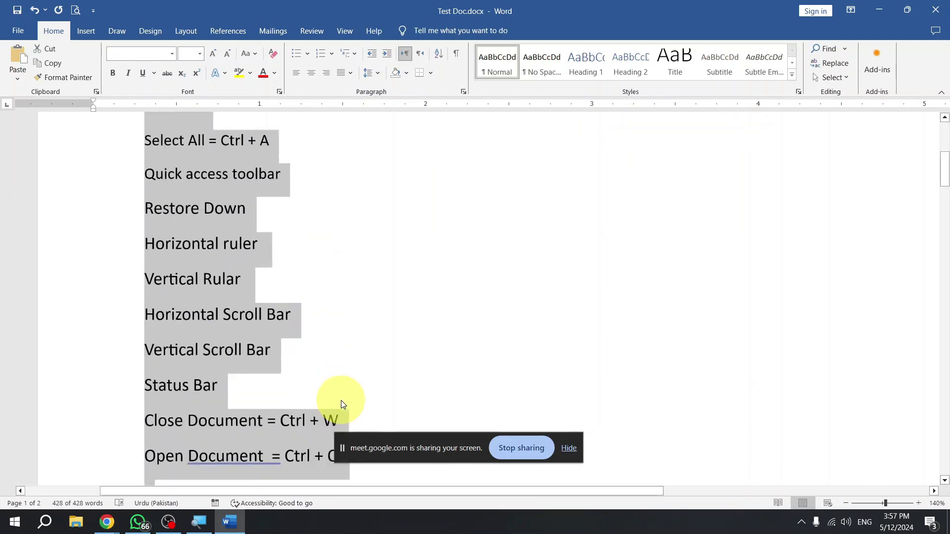
scroll(342, 404, "down", 13)
scroll(420, 326, "up", 1)
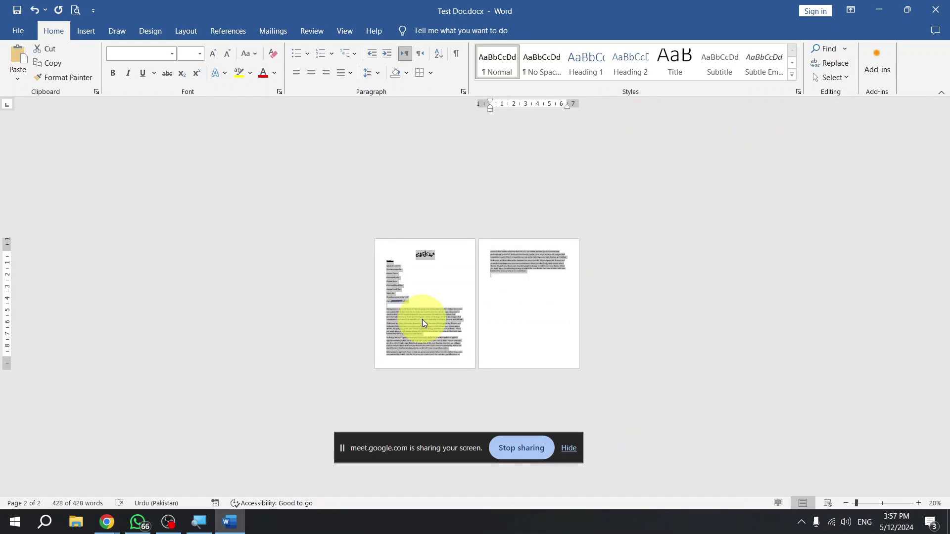
key("Delete")
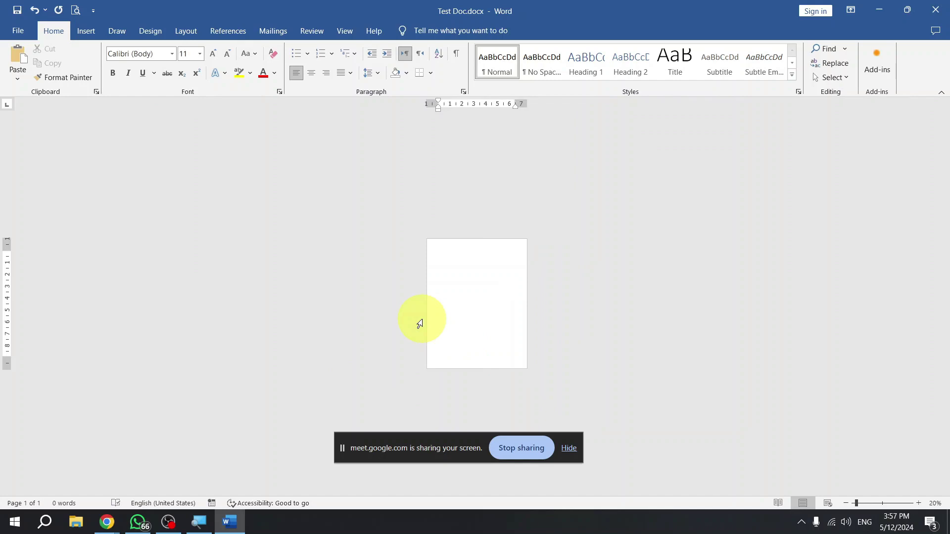
Undo the deletion of the document's content and deselect the text.
key("ctrl+z")
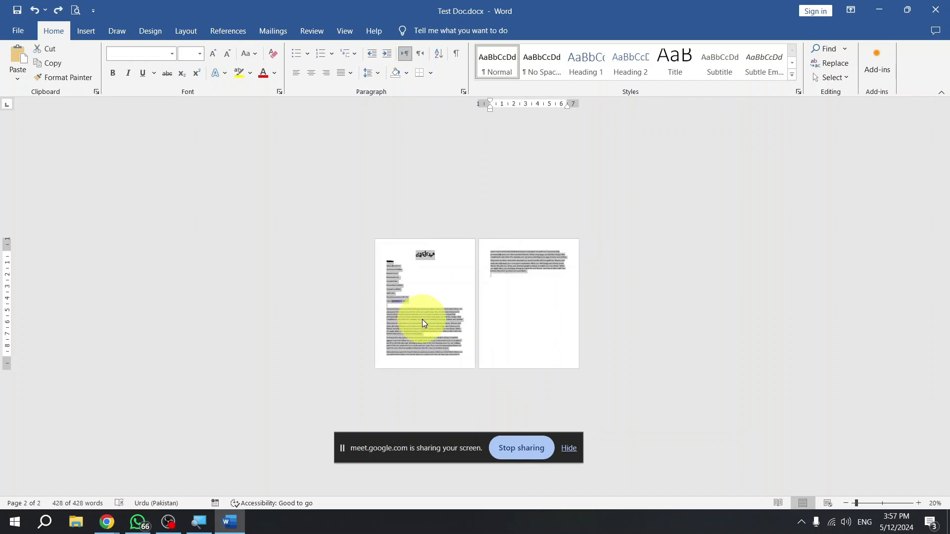
scroll(422, 319, "up", 11)
scroll(346, 257, "up", 1)
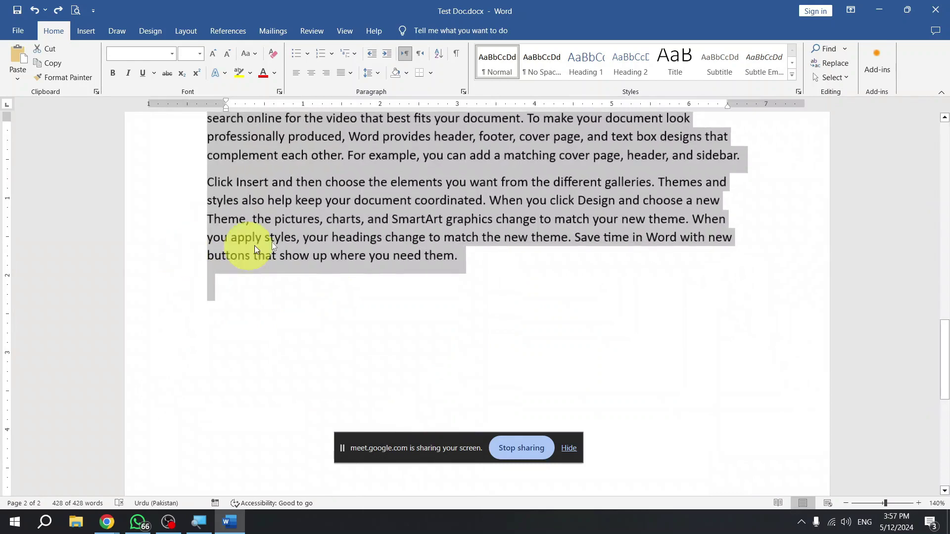
scroll(300, 236, "down", 2)
scroll(300, 236, "up", 10)
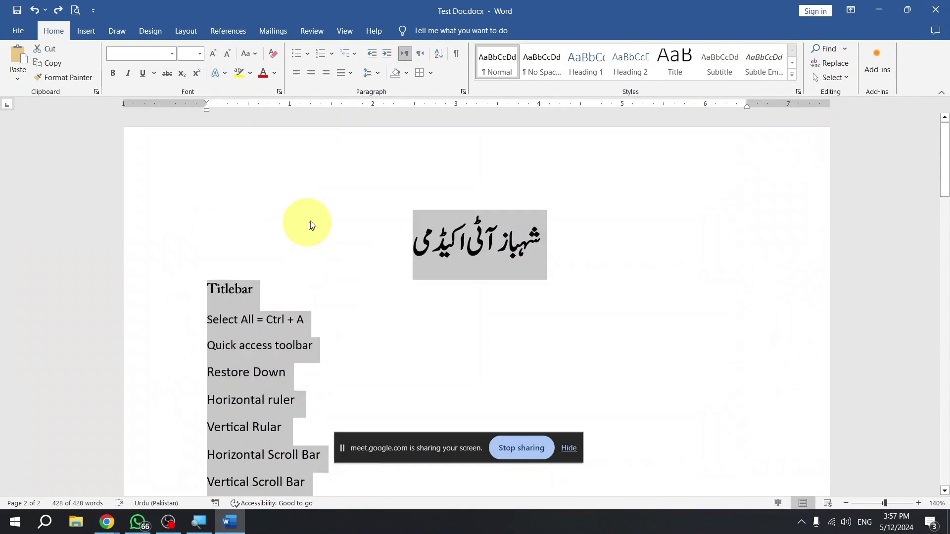
left_click(355, 235)
scroll(356, 235, "up", 7)
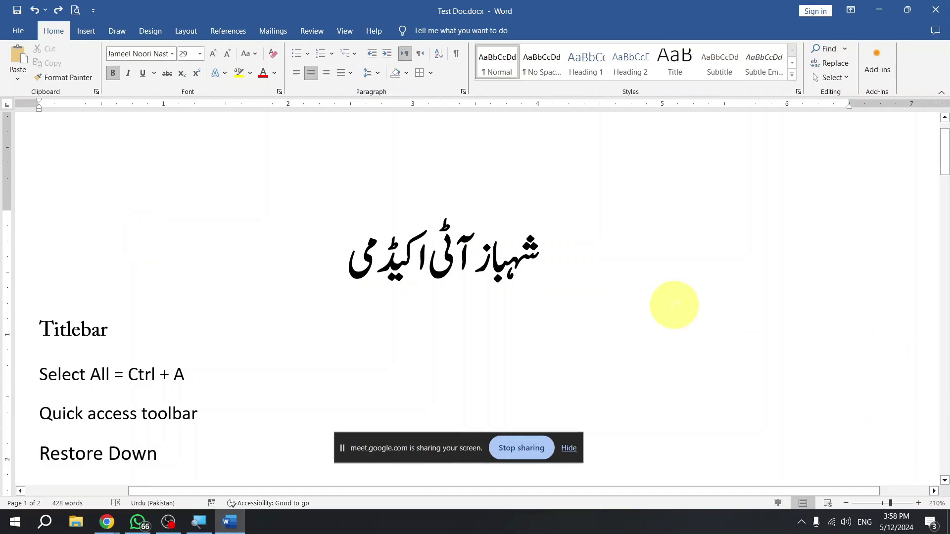
left_click_drag(585, 275, 509, 346)
left_click_drag(277, 265, 321, 324)
left_click_drag(333, 251, 386, 301)
left_click(582, 210)
left_click_drag(583, 210, 335, 370)
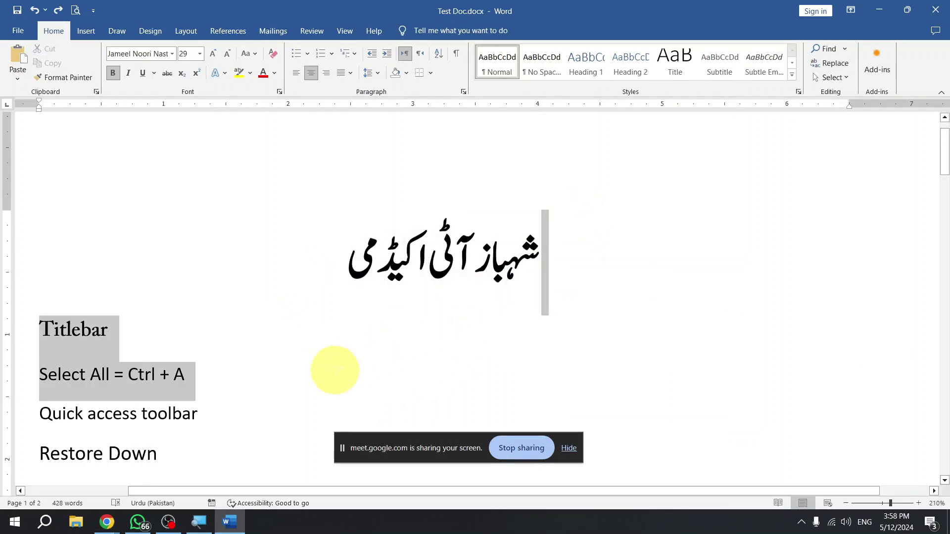
left_click(240, 276)
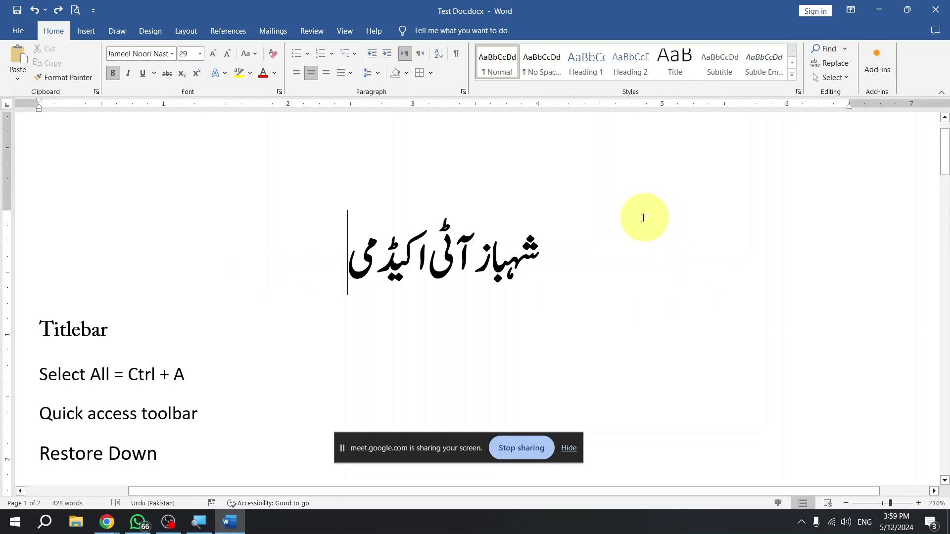
left_click_drag(581, 215, 393, 297)
left_click(392, 292)
left_click_drag(335, 245, 255, 248)
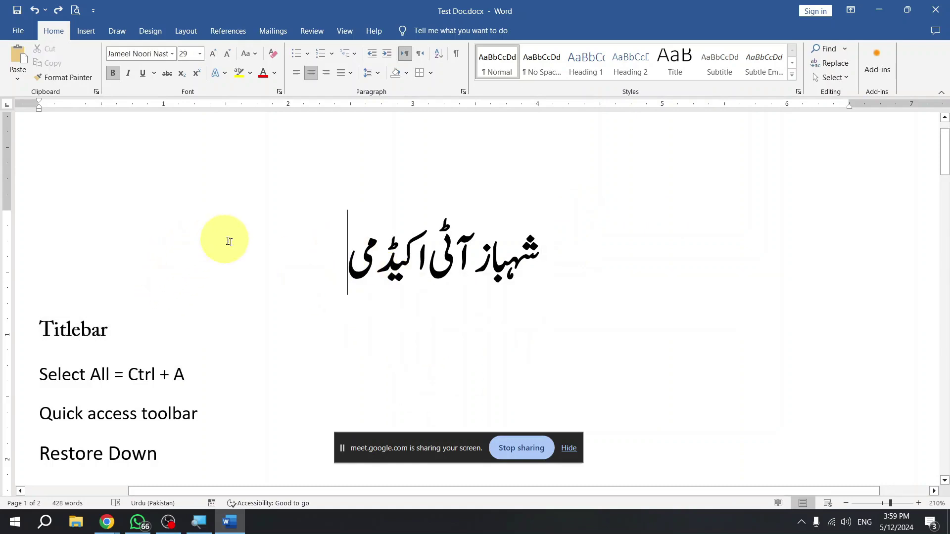
Browse the available fonts for the selected "Titlebar" line and leave the font list.
left_click_drag(349, 272, 477, 339)
left_click(543, 313)
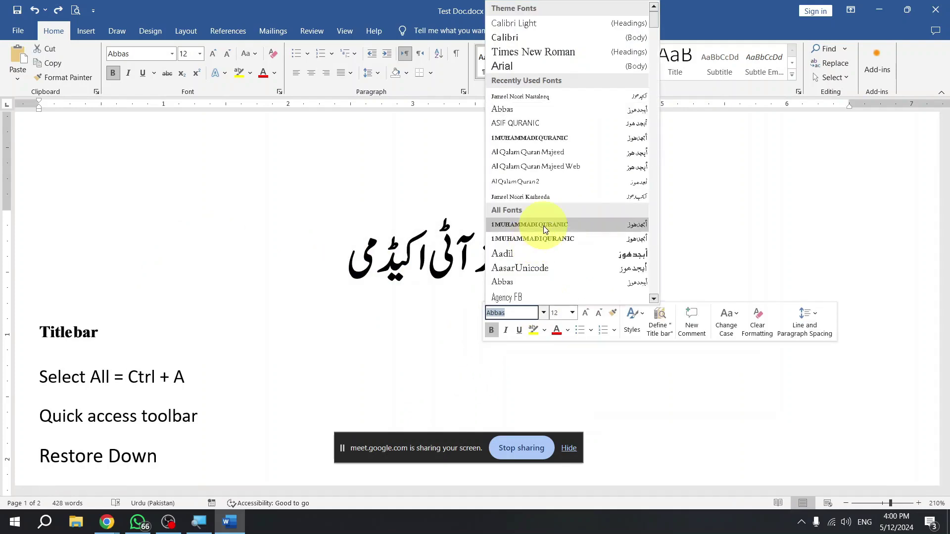
left_click(318, 293)
Select the text from the Urdu heading through the "Select All = Ctrl + A" line, and deselect it.
triple_click(445, 254)
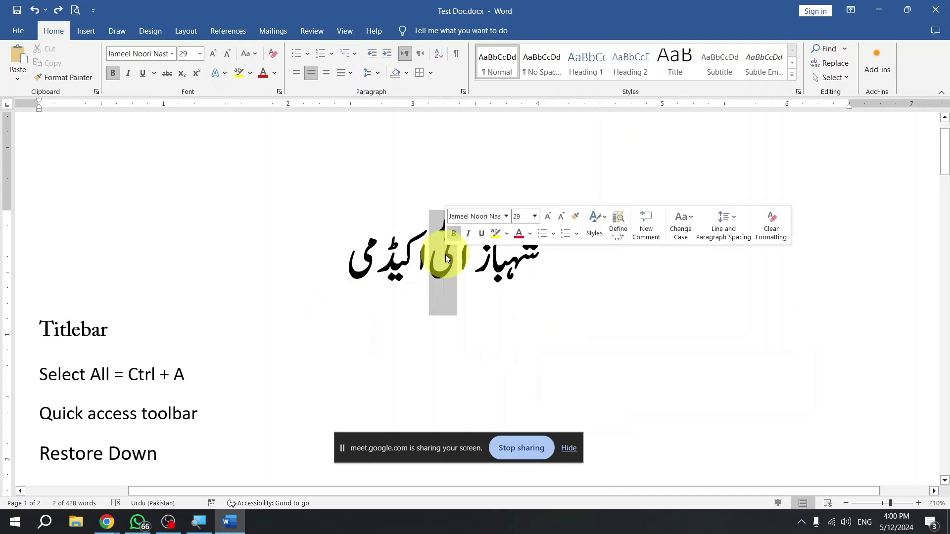
left_click(367, 296)
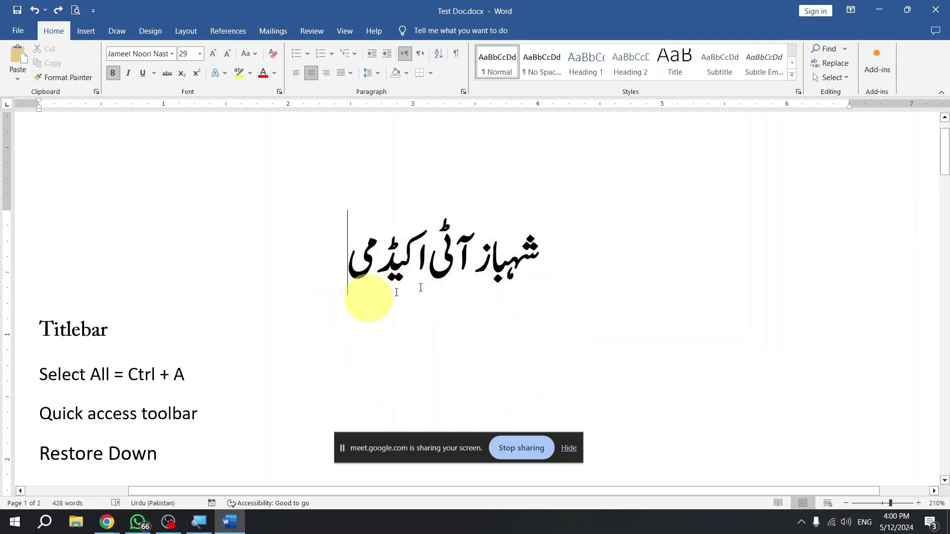
left_click_drag(566, 260, 414, 377)
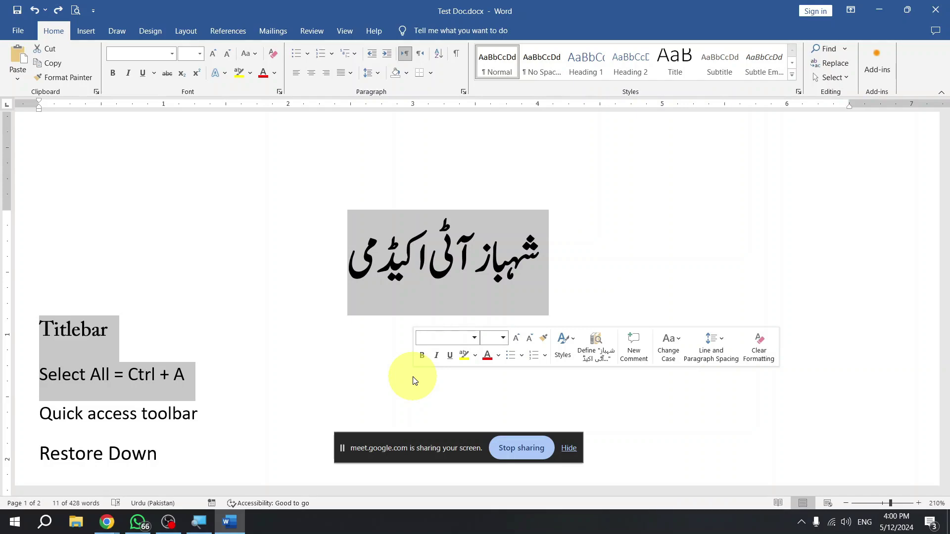
left_click_drag(543, 255, 322, 374)
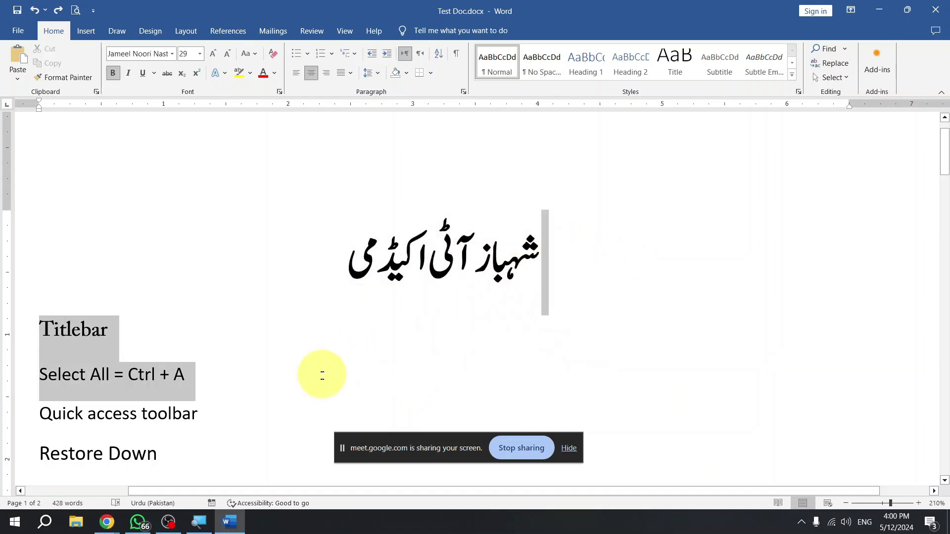
left_click(155, 294)
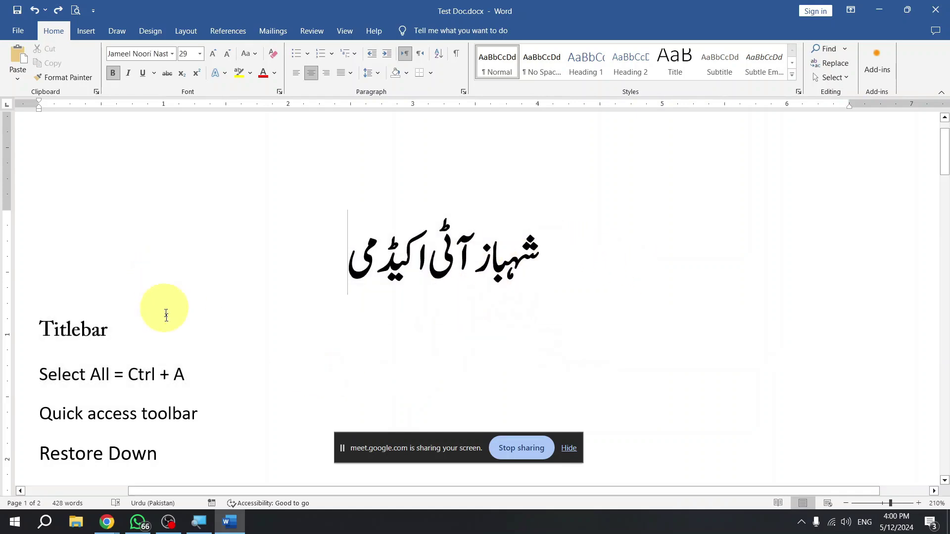
left_click_drag(166, 317, 85, 314)
left_click(99, 301)
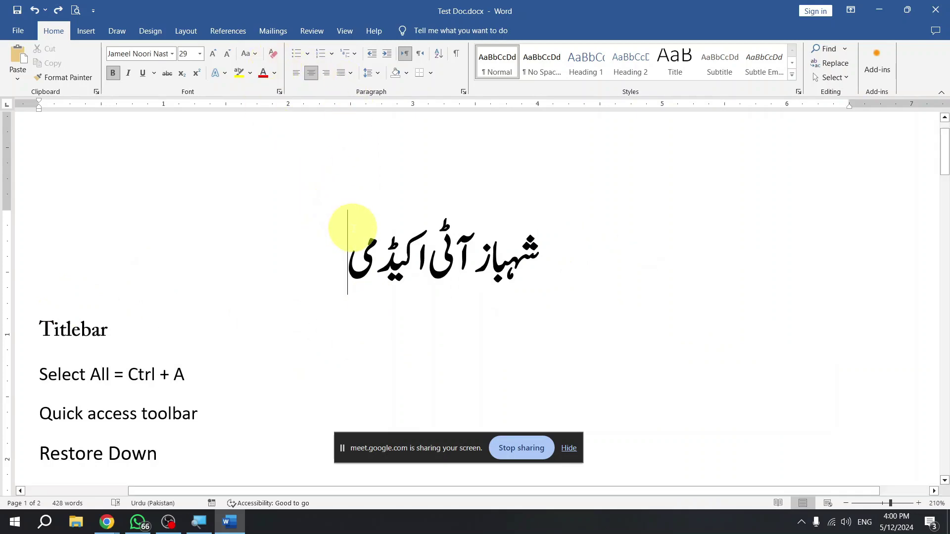
key("BackSpace")
type("می")
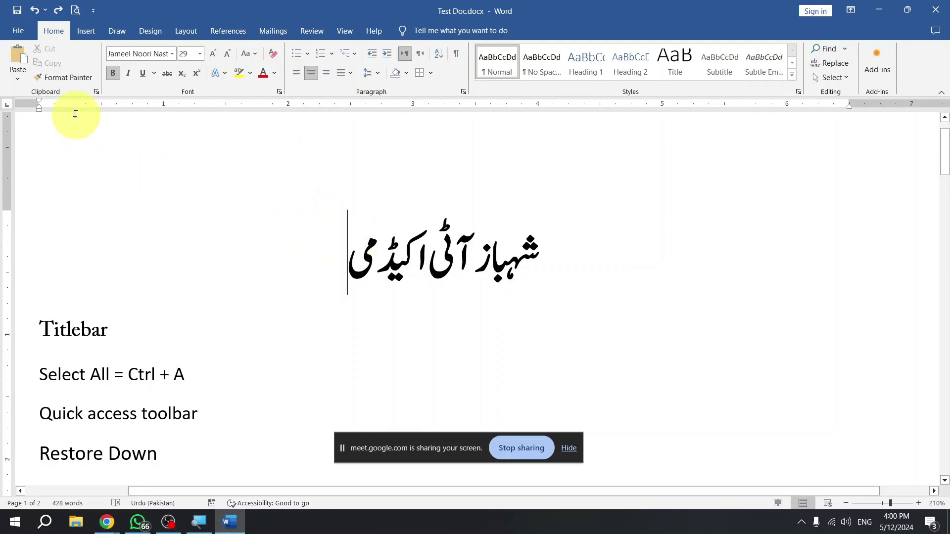
Open the recent document Ch_04_8_May_24.docx and zoom out to 130%.
left_click(24, 32)
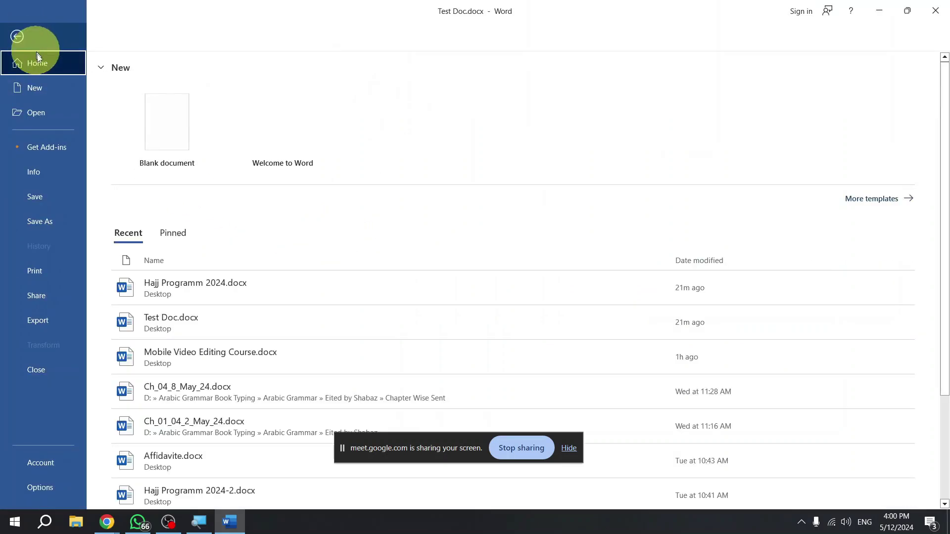
left_click(18, 36)
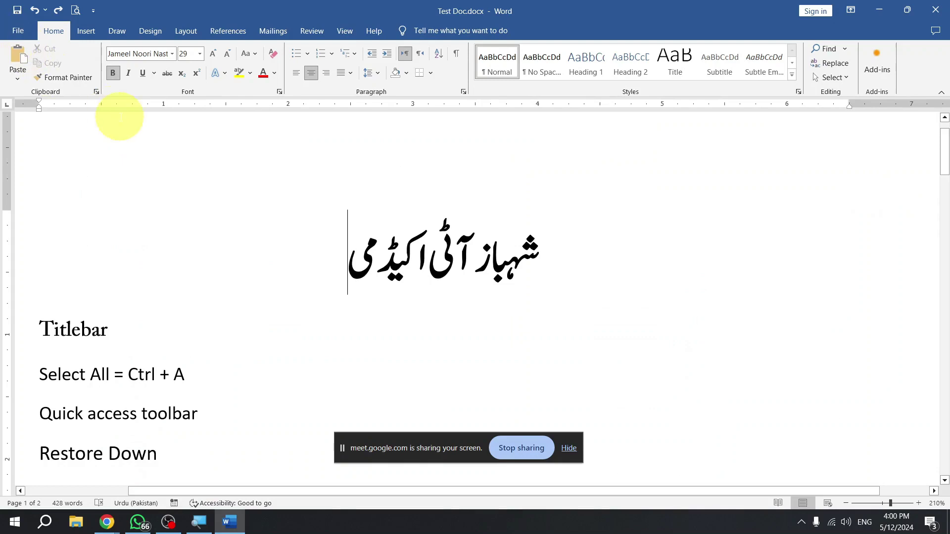
left_click(19, 32)
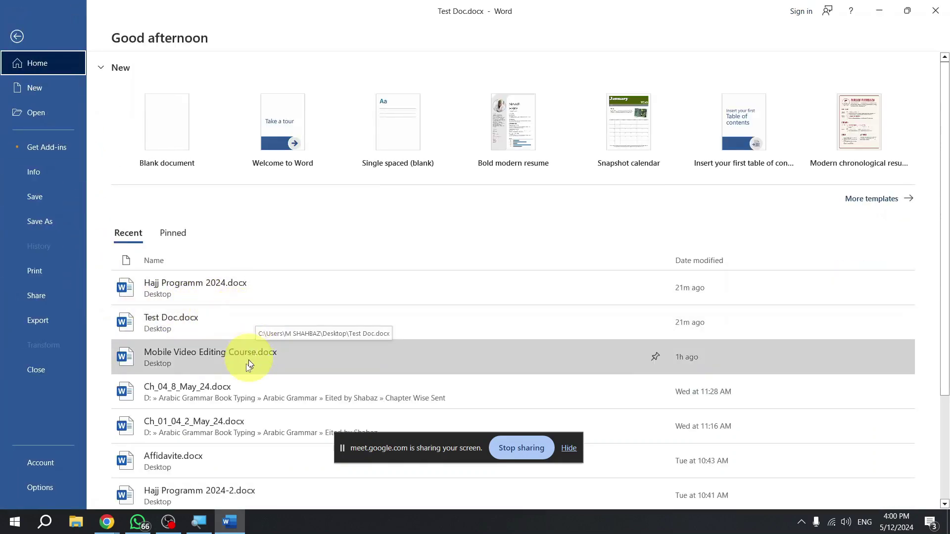
left_click(227, 394)
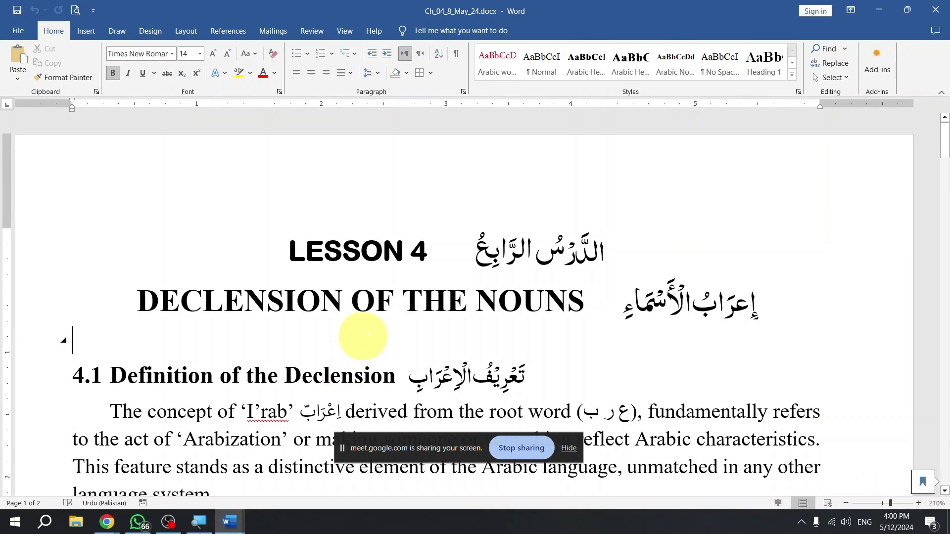
scroll(364, 337, "down", 8)
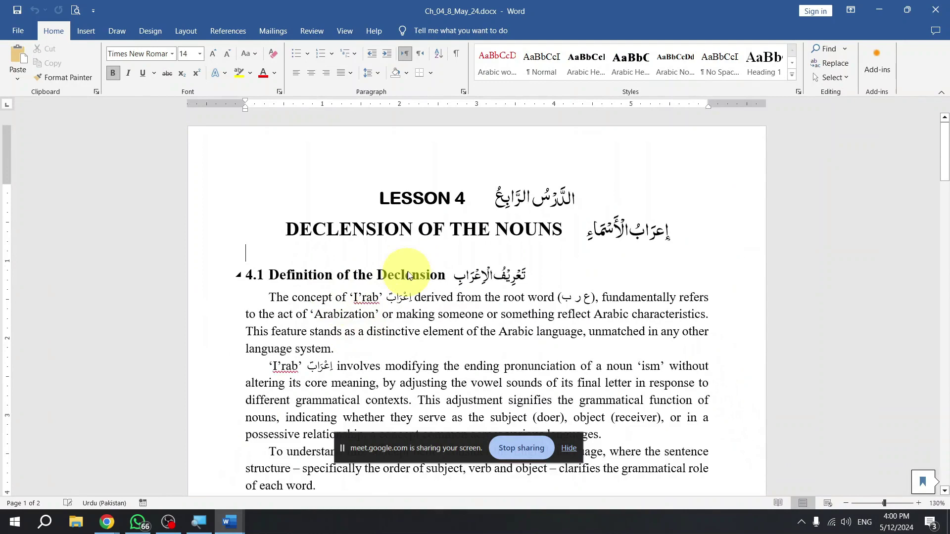
Examine the font, size and bold formatting of the two title lines, the 4.1 heading and the first body paragraph.
left_click_drag(414, 187, 476, 229)
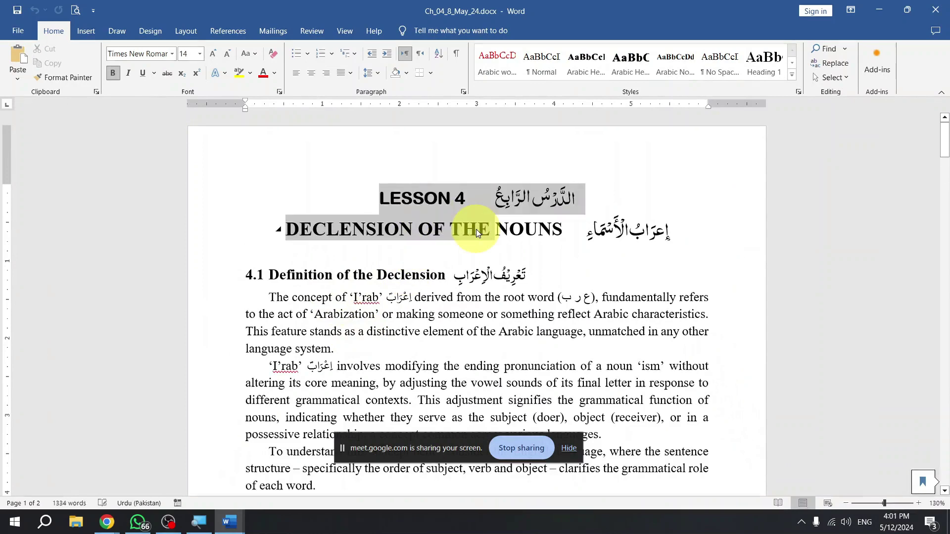
left_click(402, 275)
left_click(418, 314)
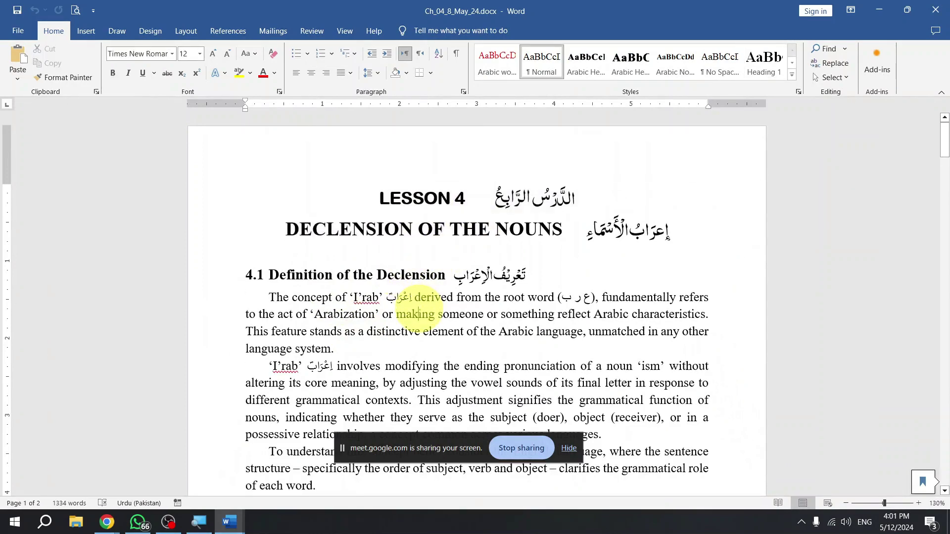
left_click(424, 195)
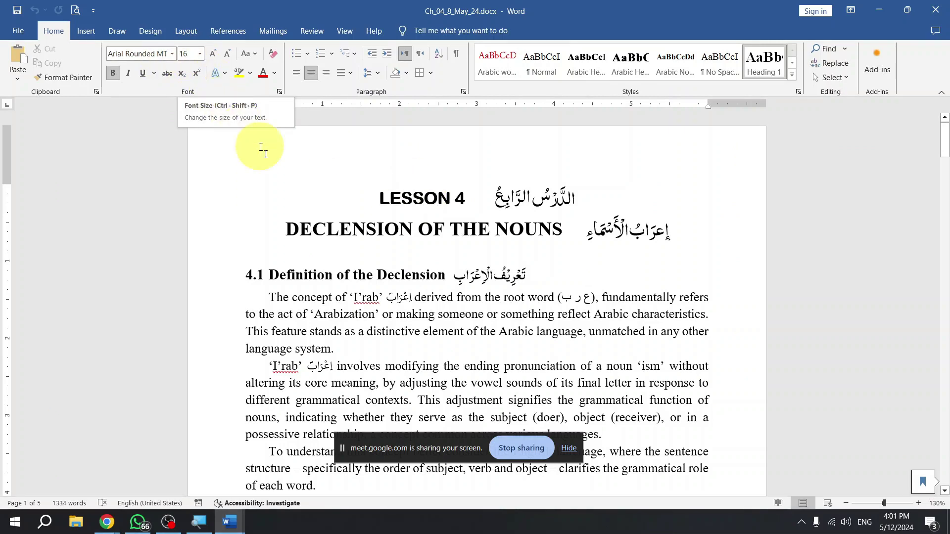
double_click(308, 275)
triple_click(307, 281)
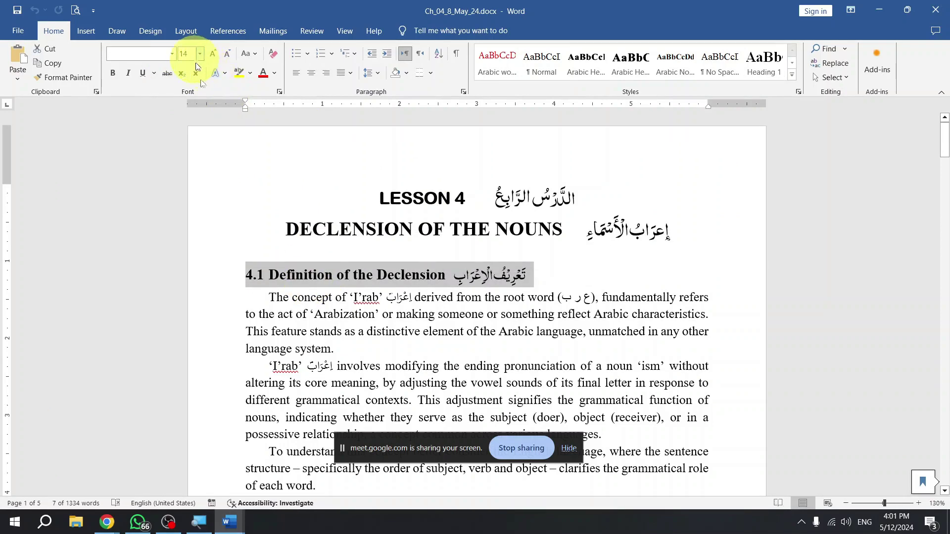
left_click(330, 330)
left_click_drag(315, 314, 342, 331)
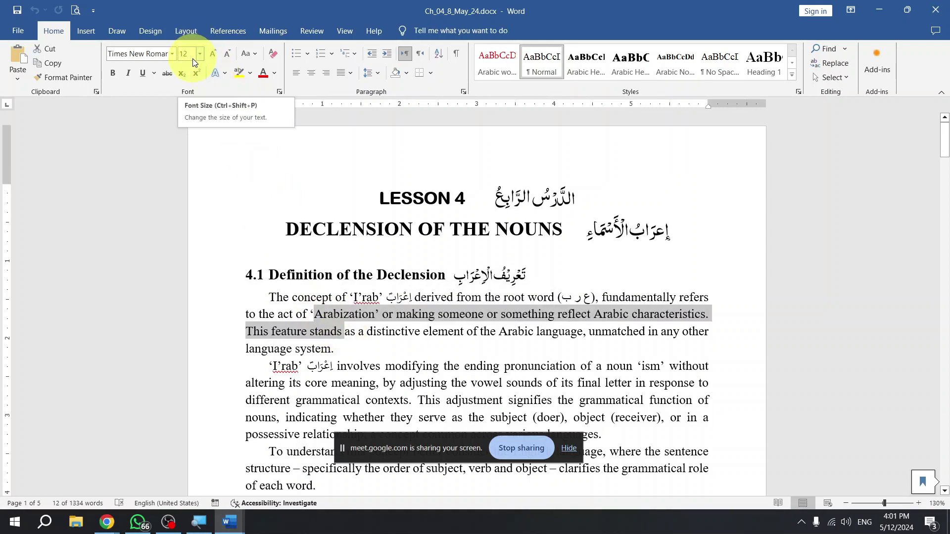
left_click(246, 252)
left_click(392, 196)
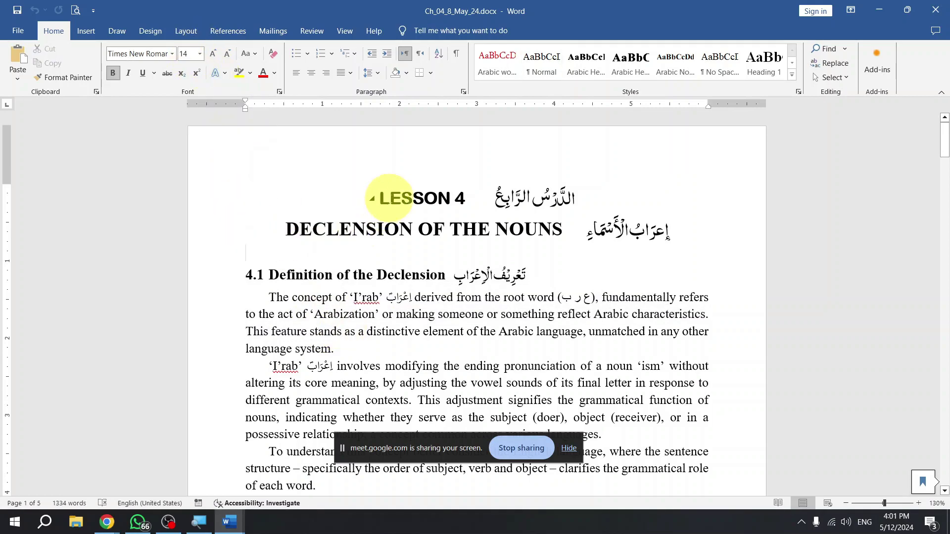
left_click(417, 196)
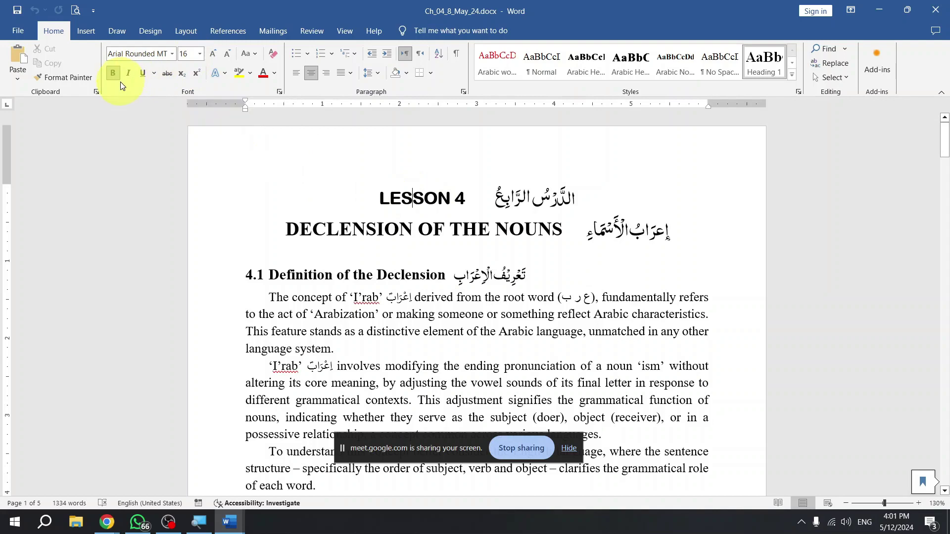
left_click(322, 229)
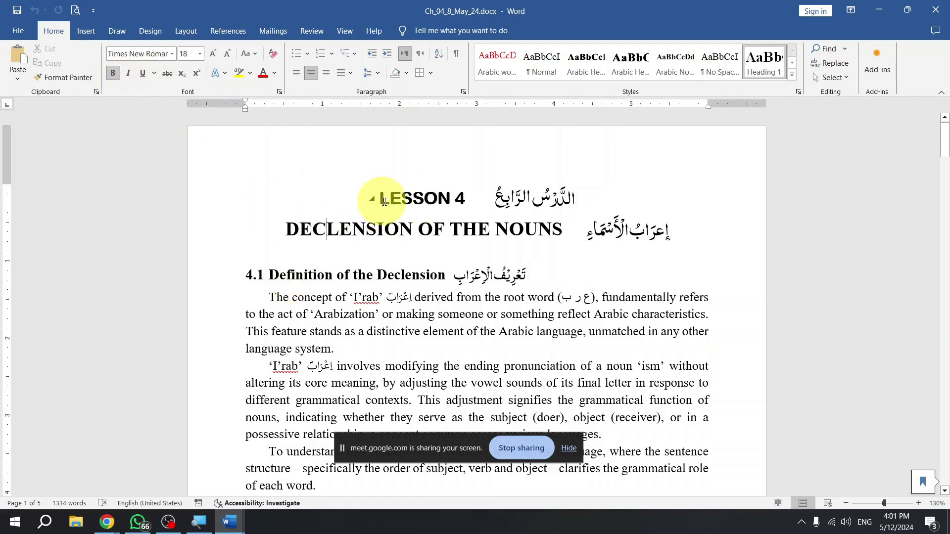
left_click_drag(379, 197, 446, 196)
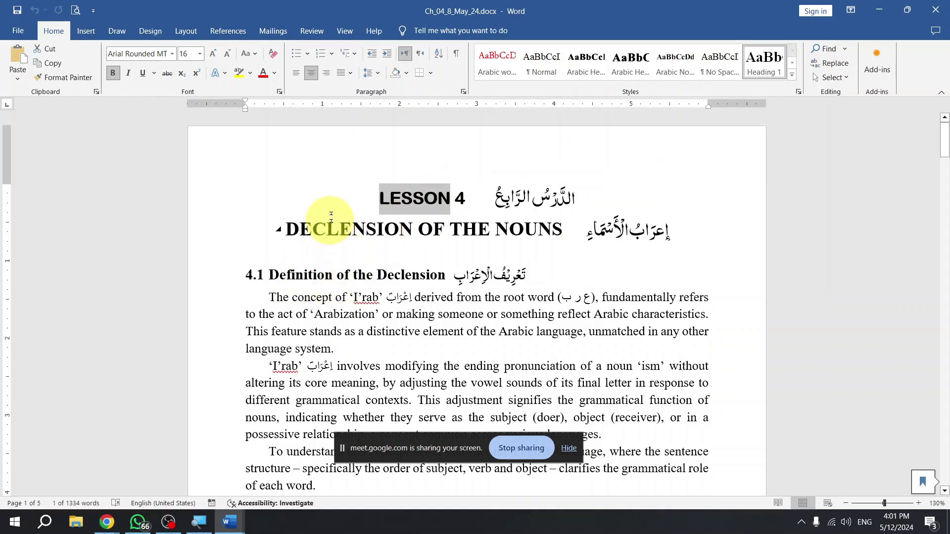
Select from the "LESSON 4" title into the second body paragraph, review the formatting down to page 2, and deselect the text.
left_click_drag(336, 193, 470, 383)
scroll(445, 322, "down", 4)
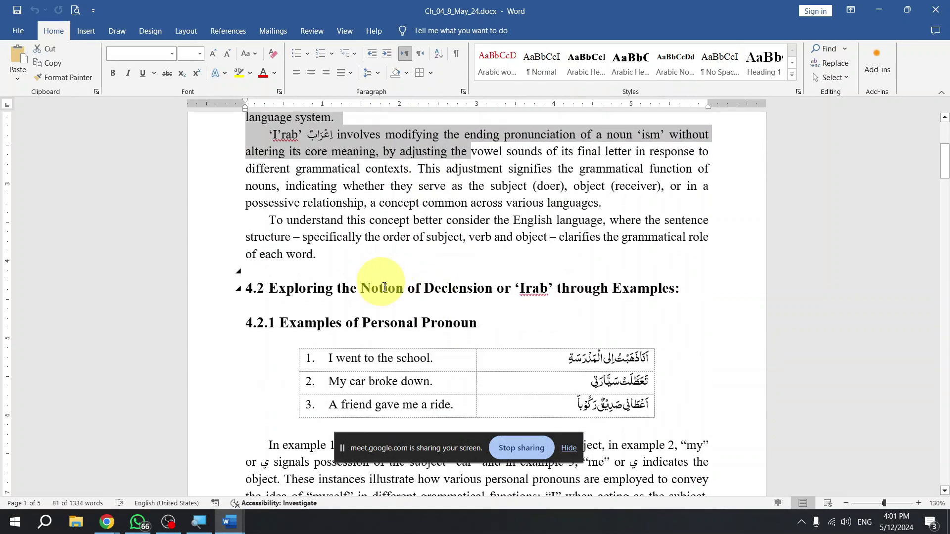
scroll(378, 287, "down", 2)
scroll(391, 297, "down", 2)
scroll(396, 288, "down", 4)
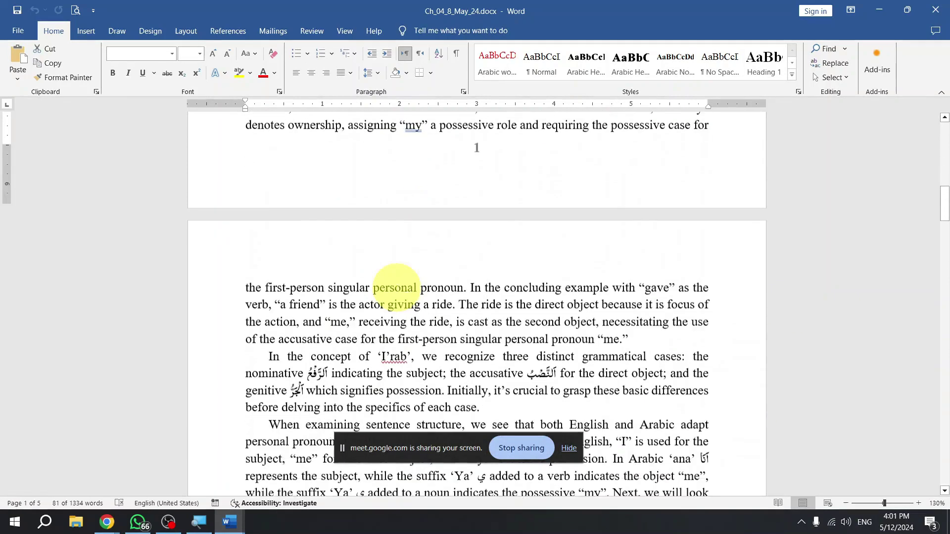
scroll(381, 282, "up", 13)
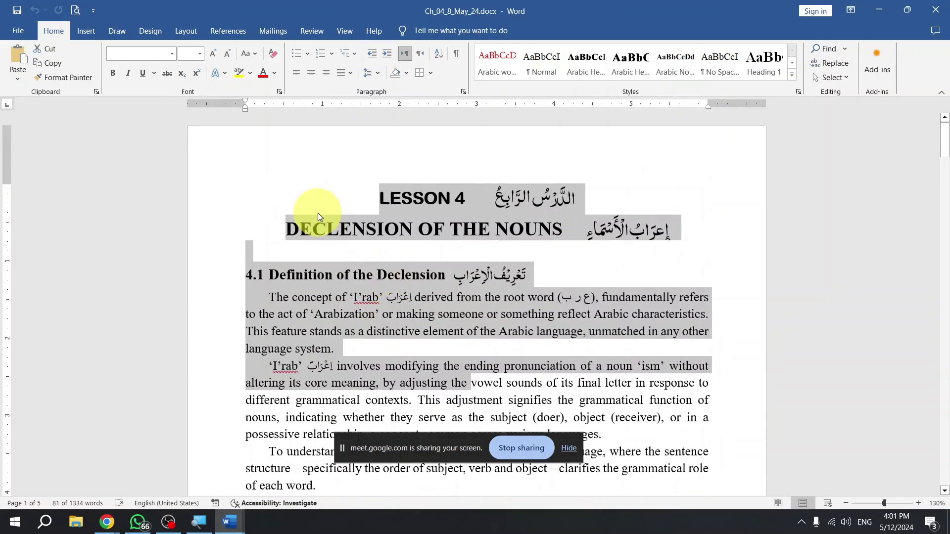
left_click(297, 208)
Select the text from the "LESSON 4" title down to the second page and clear all of its formatting.
left_click_drag(233, 205, 238, 262)
scroll(233, 254, "up", 4)
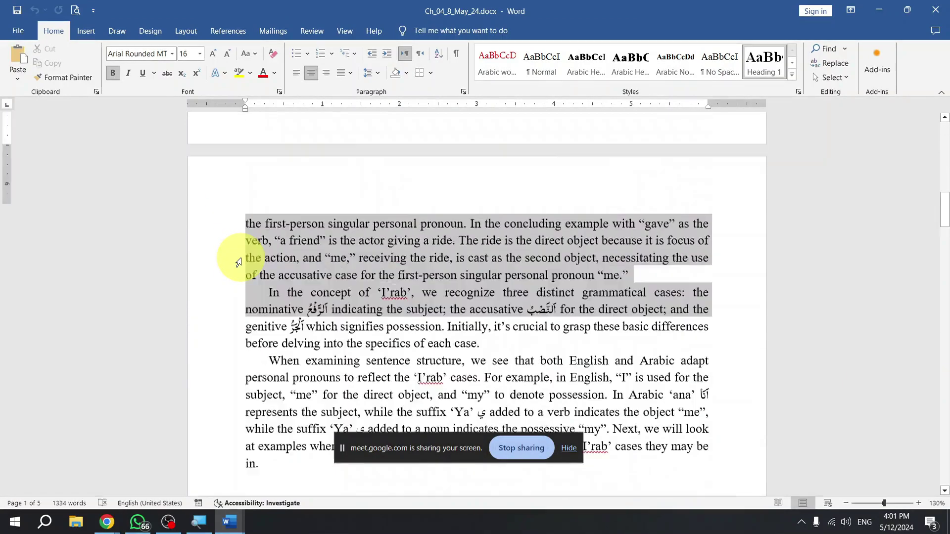
scroll(673, 268, "up", 4)
scroll(673, 268, "up", 7)
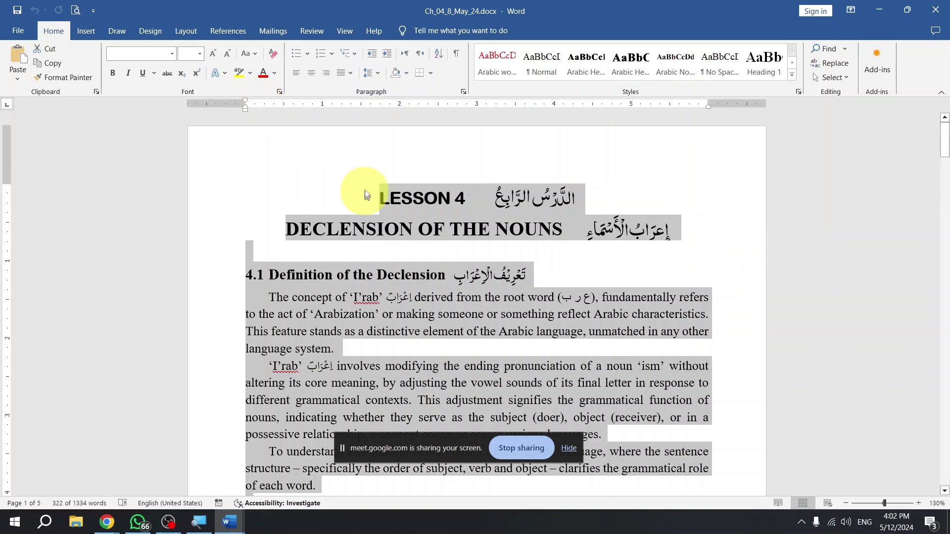
left_click(272, 60)
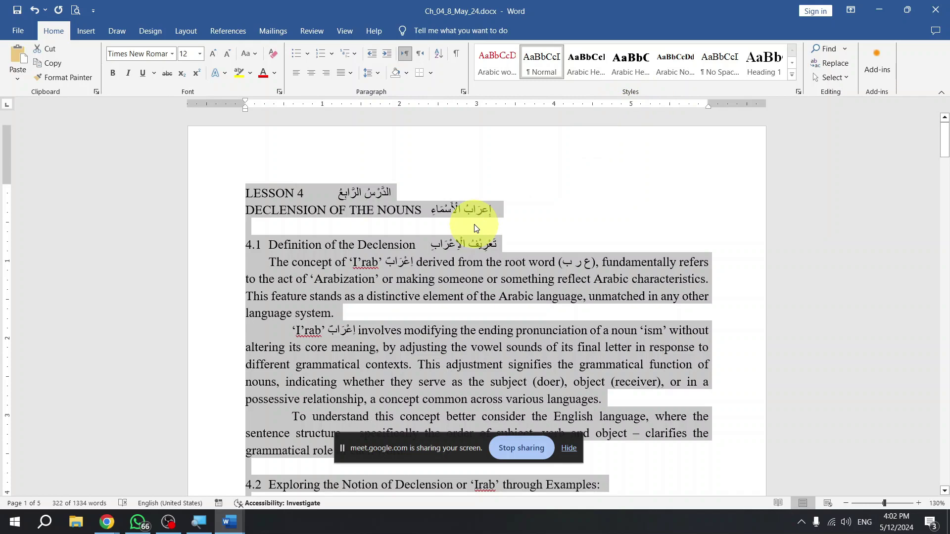
Create a new blank document and close it again.
key("ctrl+n")
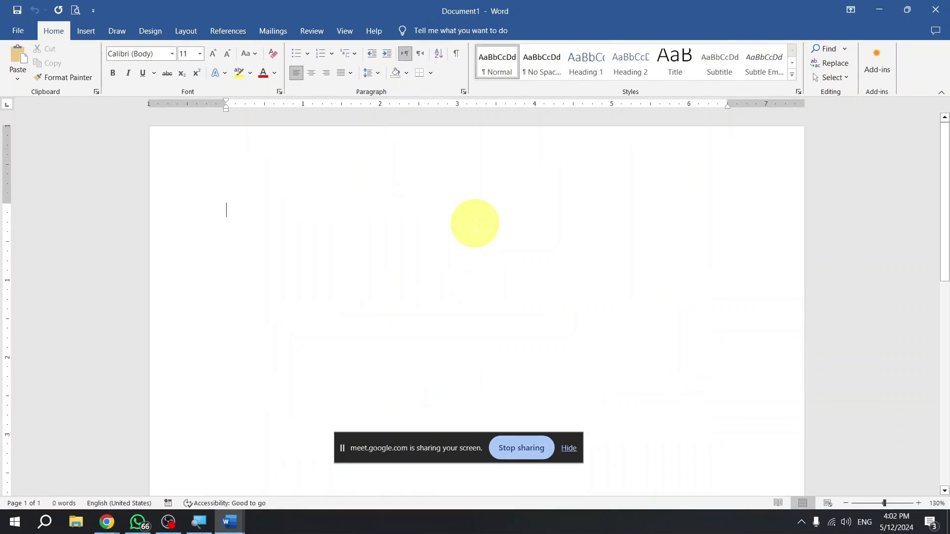
key("ctrl+w")
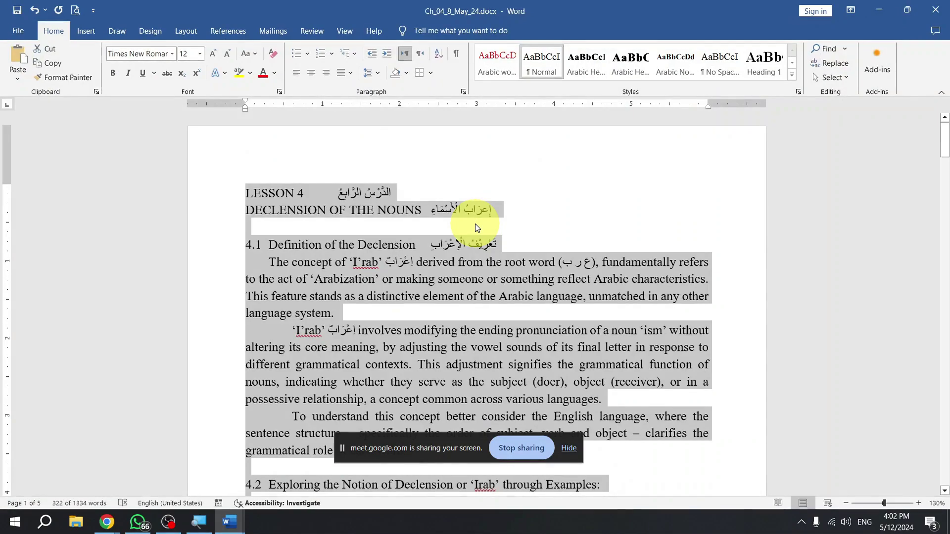
Insert a tab and a test word in the middle of ‘I’rab’ in the first paragraph of section 4.1.
left_click(475, 224)
left_click(388, 279)
scroll(384, 274, "up", 5)
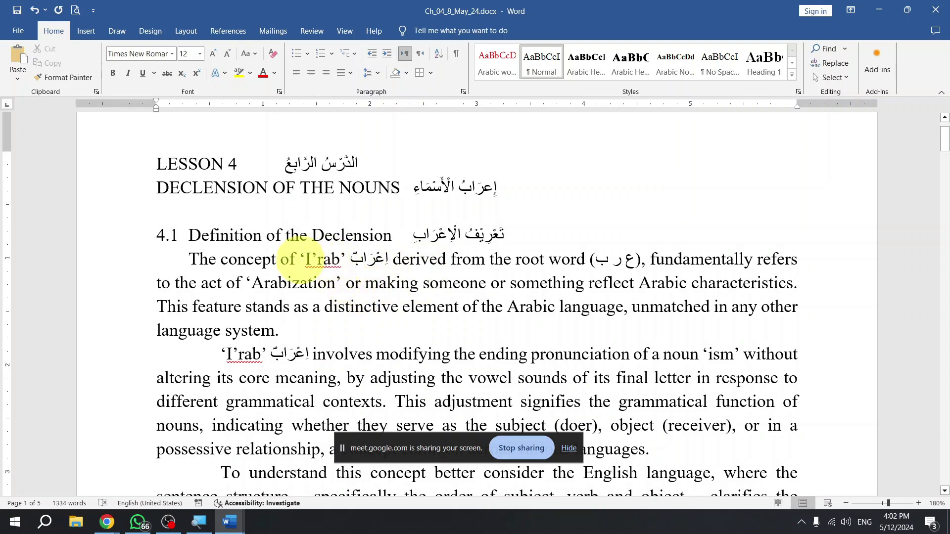
double_click(317, 260)
left_click(315, 261)
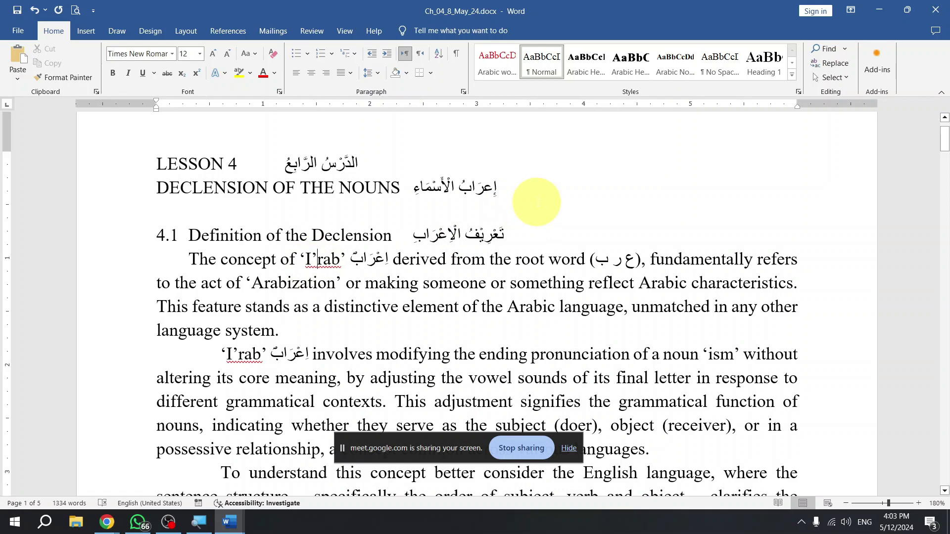
key("Tab")
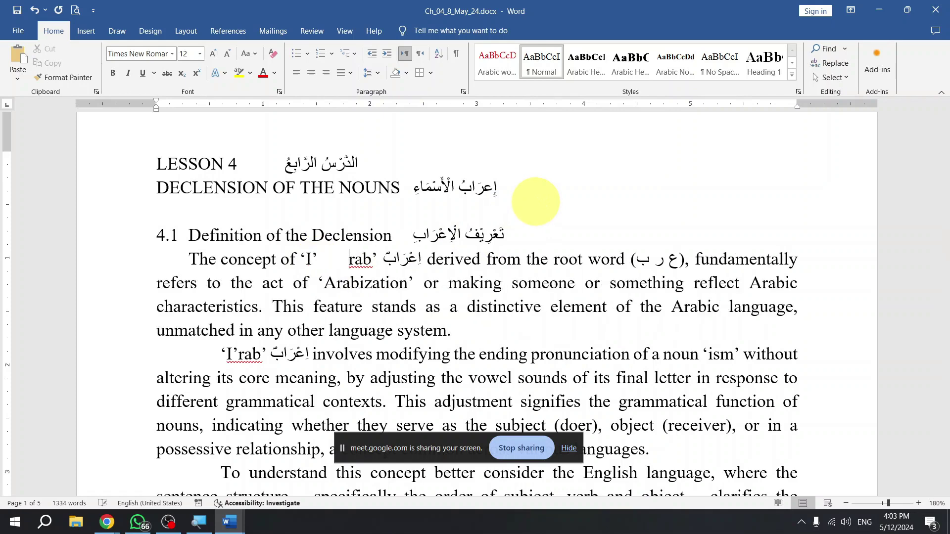
type("shahbaz")
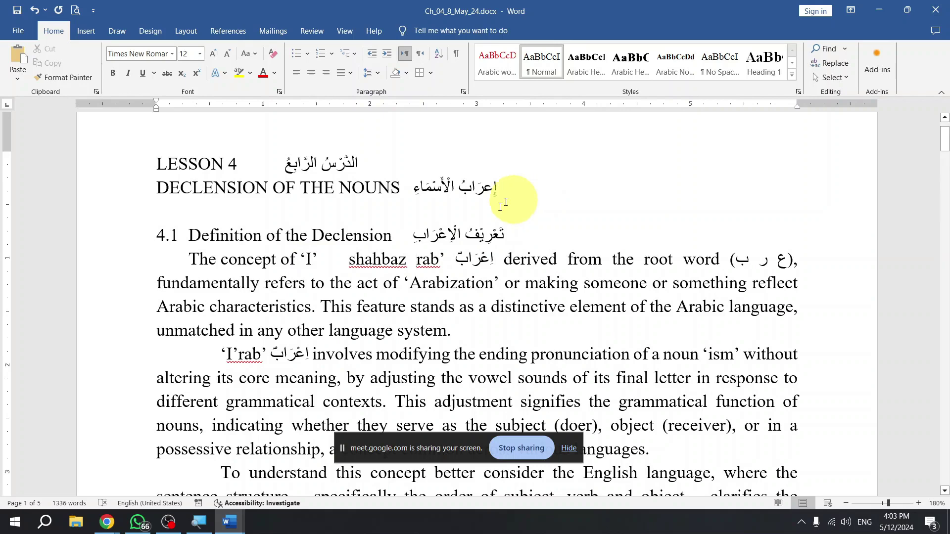
View the spelling suggestions for the inserted test word and the description of the Clear All Formatting command.
right_click(384, 263)
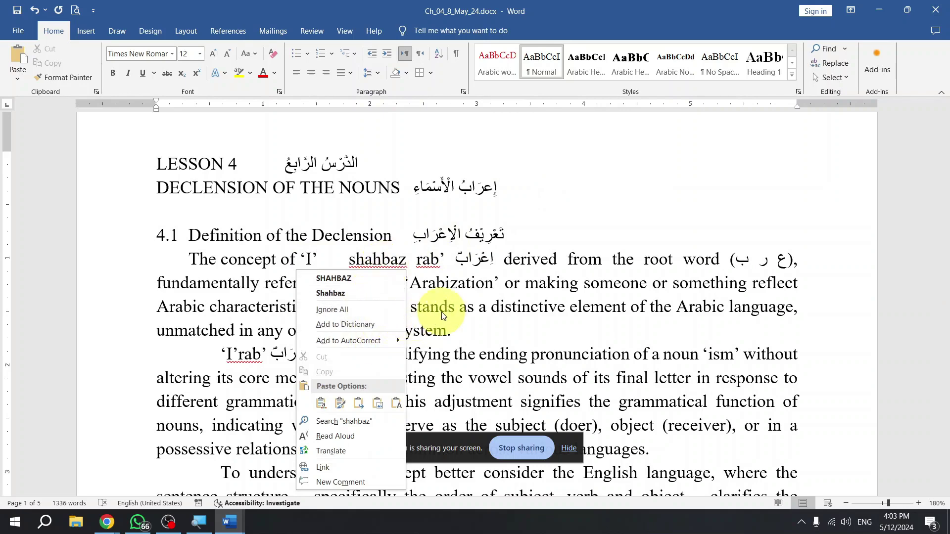
left_click(483, 310)
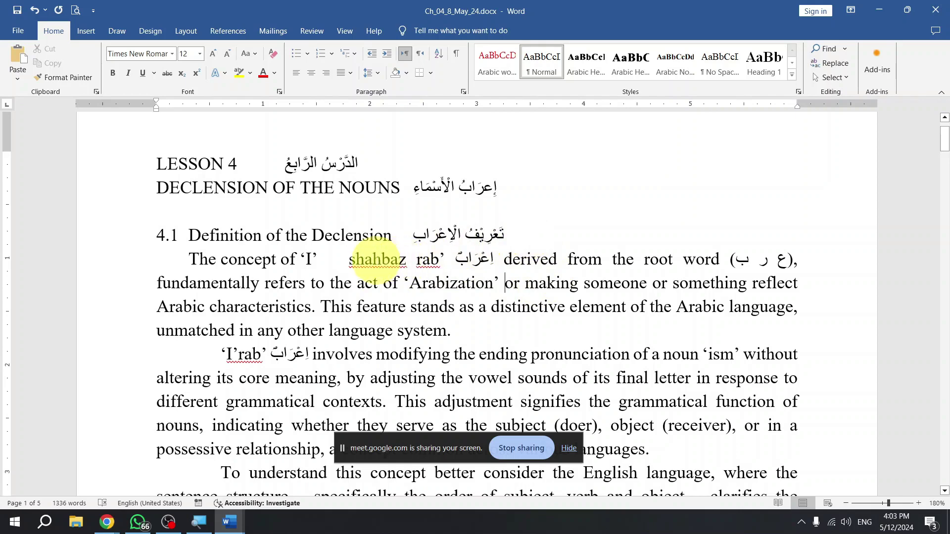
left_click_drag(365, 259, 415, 255)
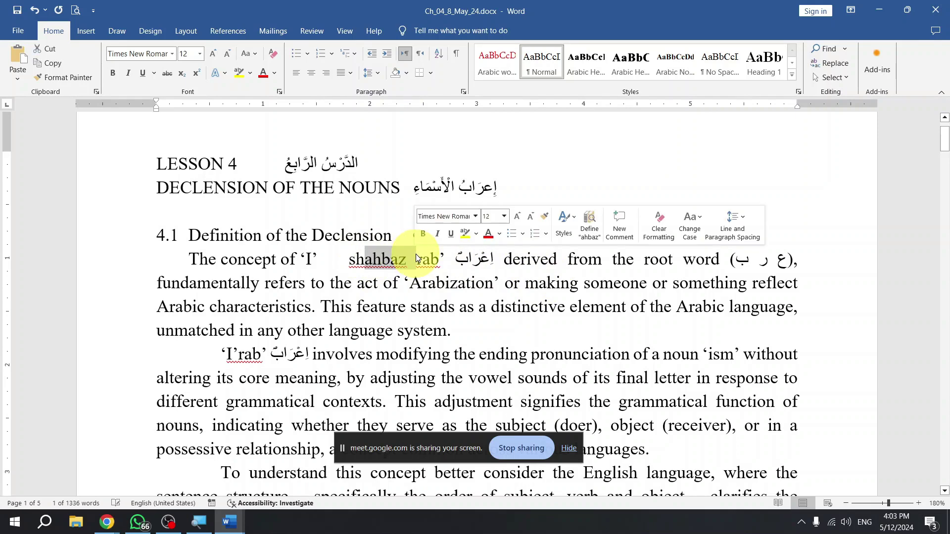
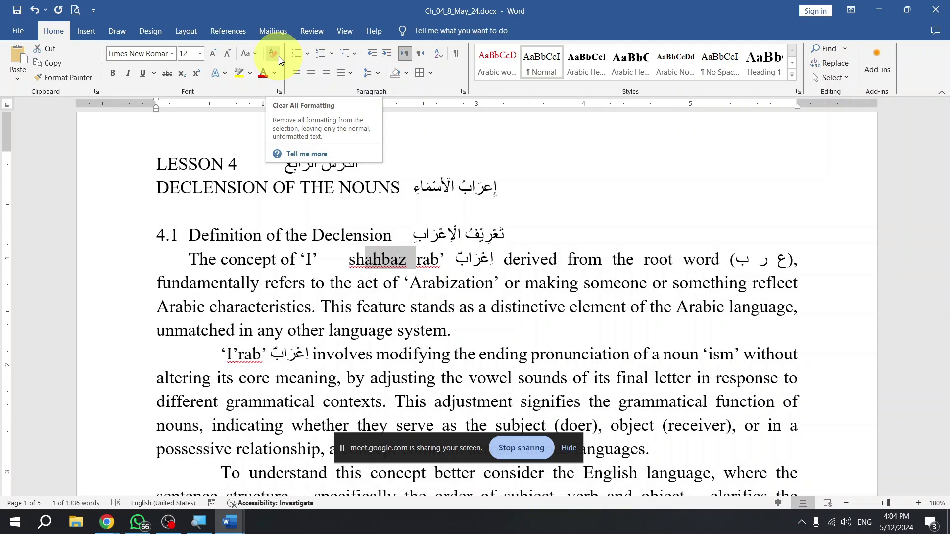
left_click(418, 234)
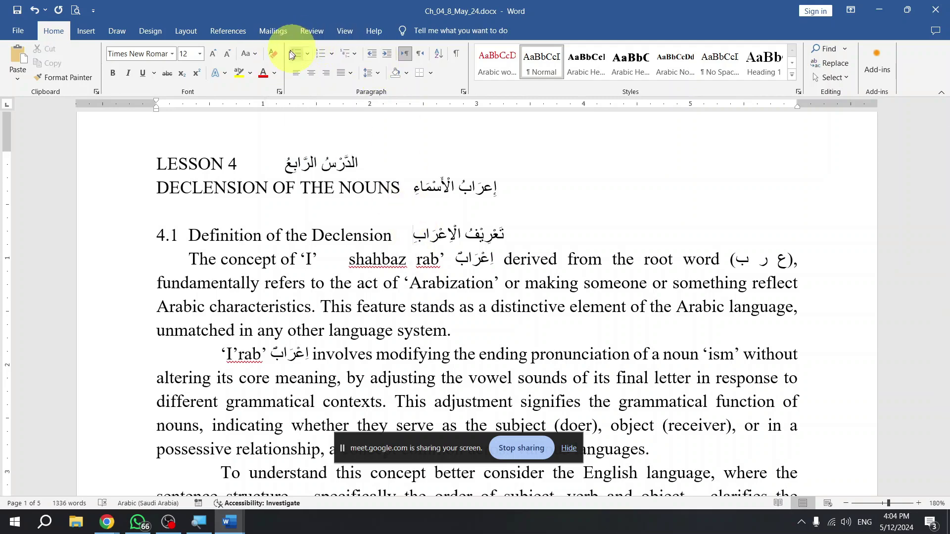
Select the whole document, and after that only the first paragraph under heading 4.1.
key("ctrl+a")
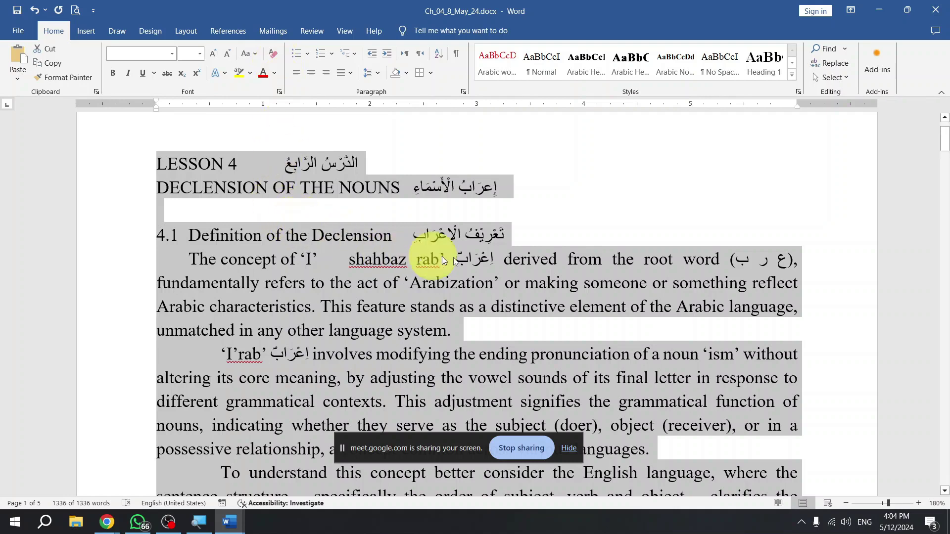
left_click_drag(394, 294, 371, 345)
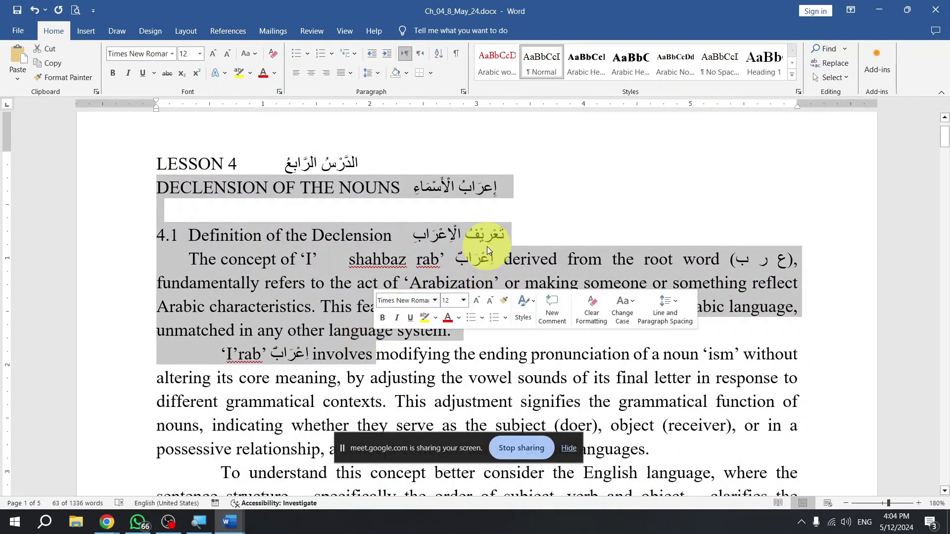
double_click(487, 246)
triple_click(486, 247)
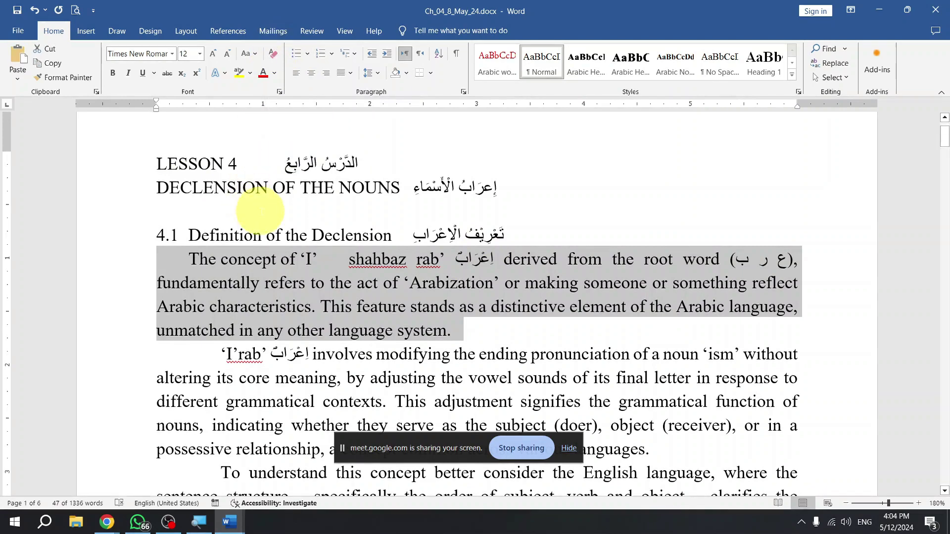
Undo the insertion of the tab and the test word in ‘I’rab’, and close Ch_04_8_May_24.docx.
key("ctrl+z")
key("ctrl+z")
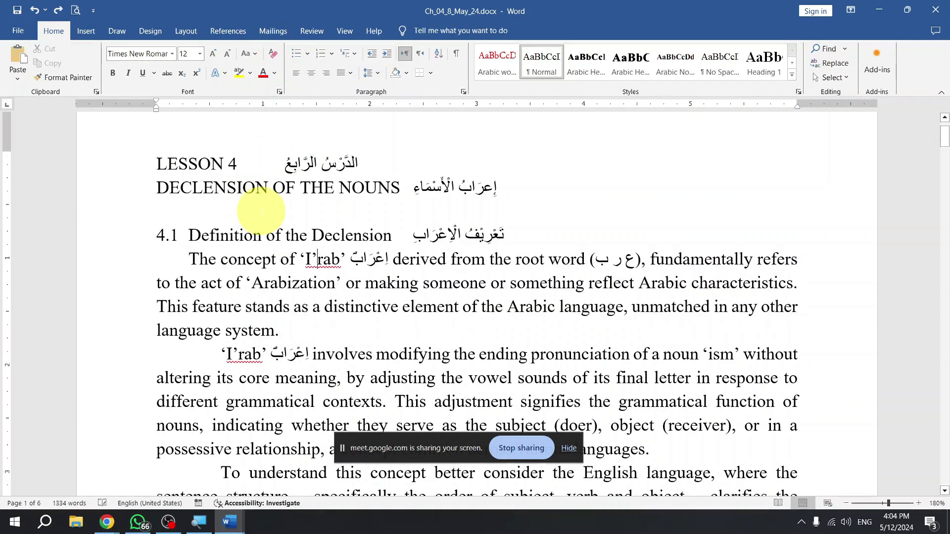
key("ctrl+w")
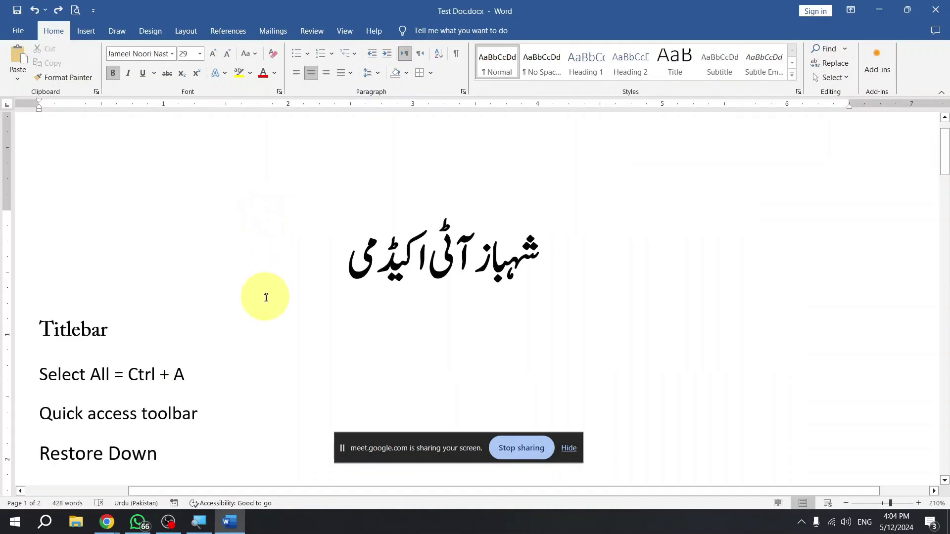
Make the "Titlebar" heading italic in Test Doc.docx, toggling the format to compare before leaving it on.
left_click(282, 244)
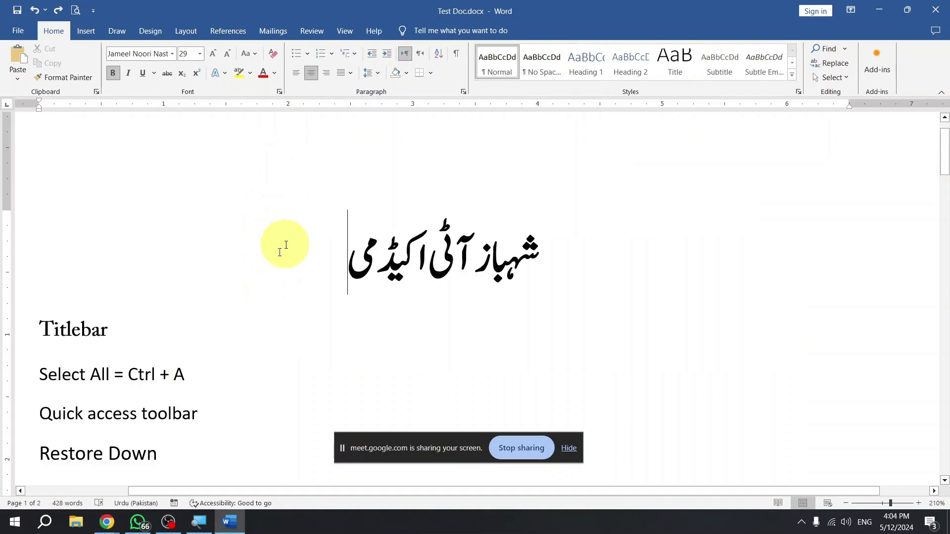
scroll(309, 276, "down", 4)
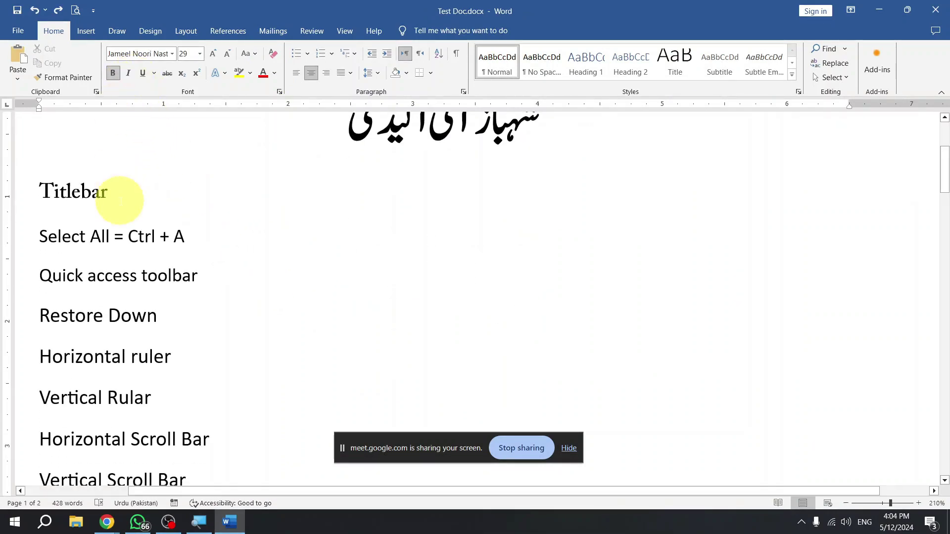
left_click_drag(40, 192, 119, 193)
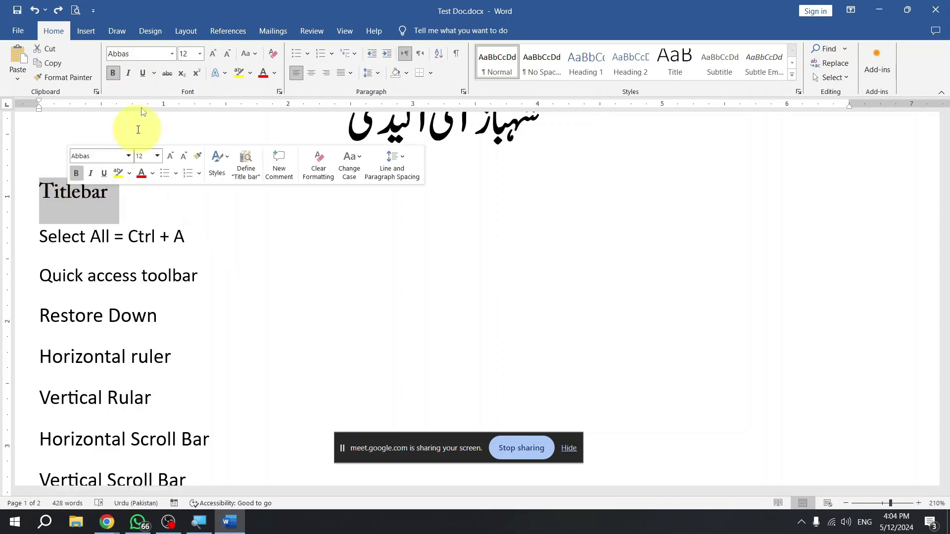
left_click(132, 73)
left_click(131, 73)
left_click(131, 73)
left_click(132, 73)
left_click(131, 73)
left_click(132, 74)
left_click(132, 73)
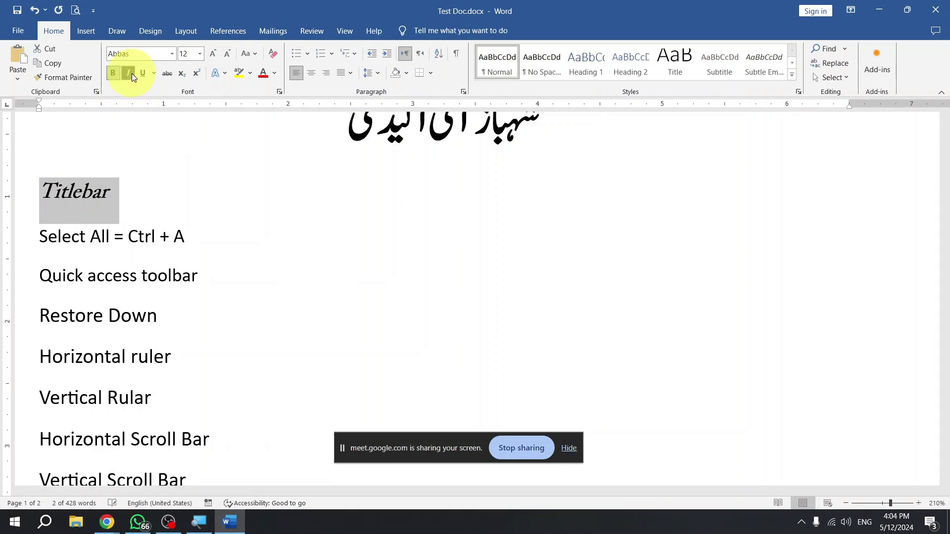
left_click(127, 78)
left_click(128, 78)
Underline the "Titlebar" heading with the default single line.
left_click(142, 74)
left_click(143, 73)
left_click(142, 73)
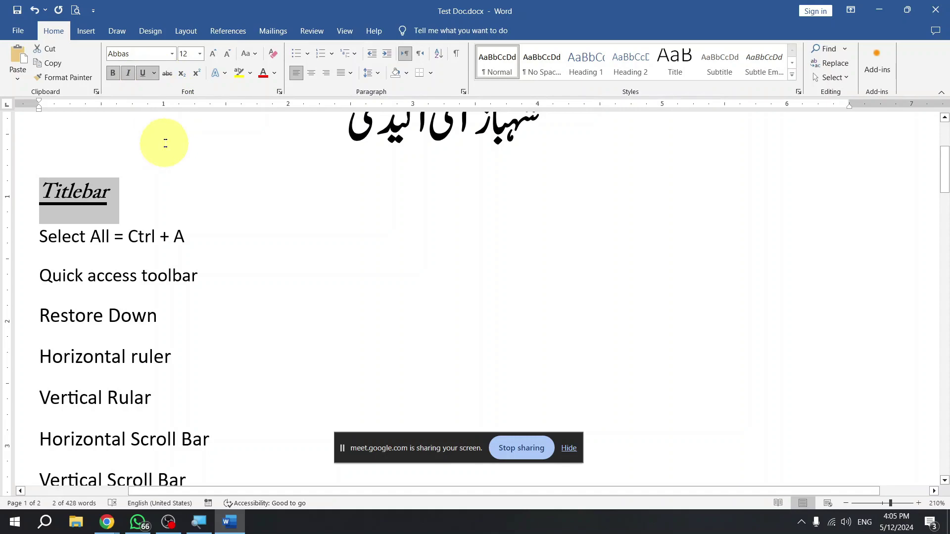
Choose the thick wavy underline style for the "Titlebar" heading in the Font dialog.
left_click(155, 75)
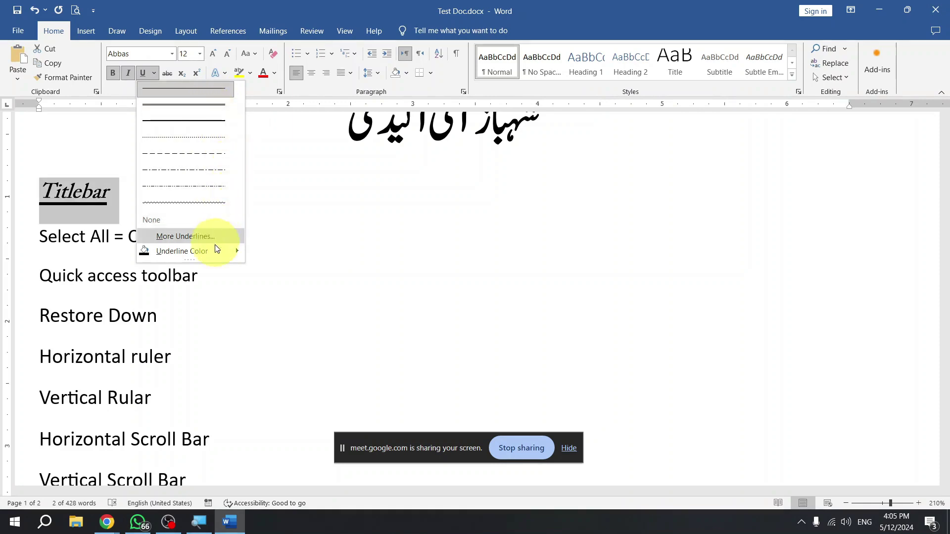
mouse_move(238, 251)
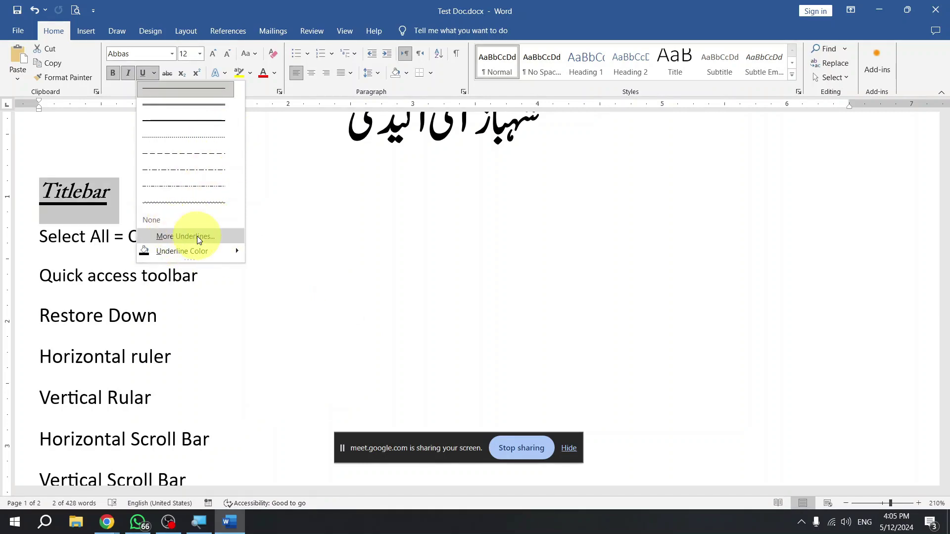
left_click(179, 237)
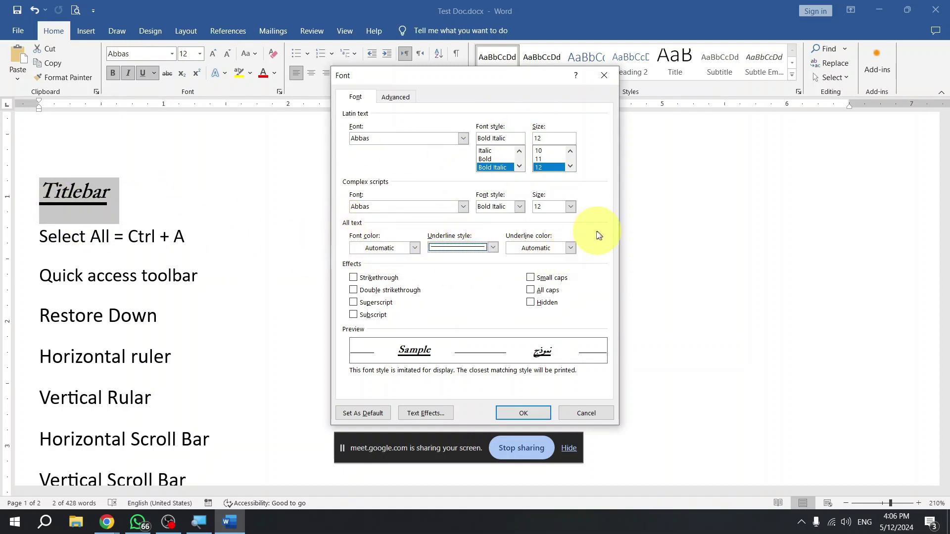
left_click(410, 249)
left_click(408, 247)
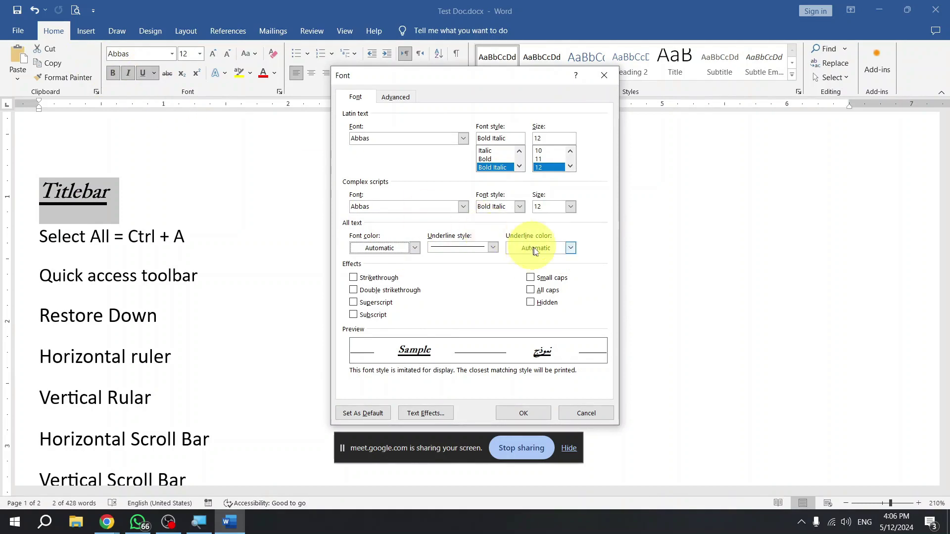
left_click(485, 250)
mouse_move(497, 273)
left_mouse_down()
mouse_move(499, 319)
mouse_move(491, 264)
mouse_move(492, 300)
left_mouse_up()
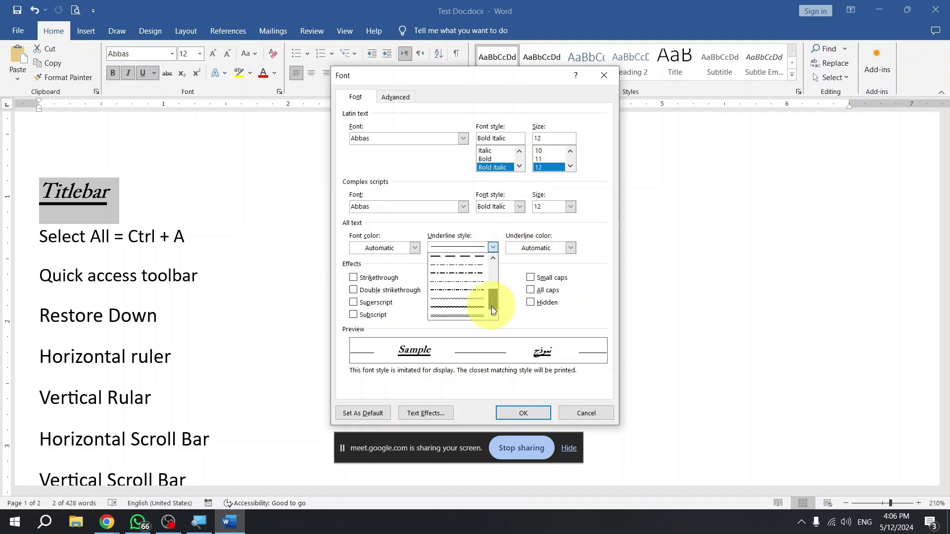
left_click(456, 308)
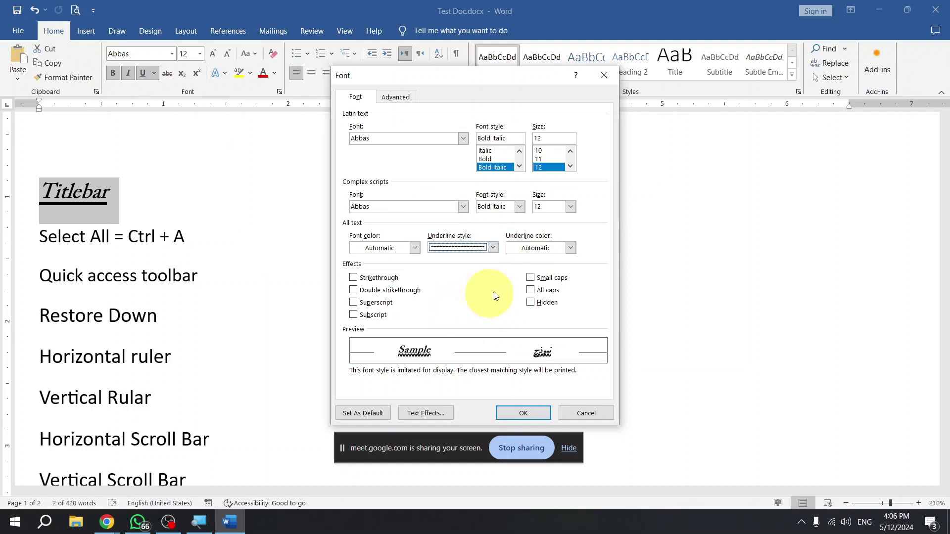
Set the underline color of the "Titlebar" heading to a dark magenta from the standard palette of more colors.
left_click(564, 250)
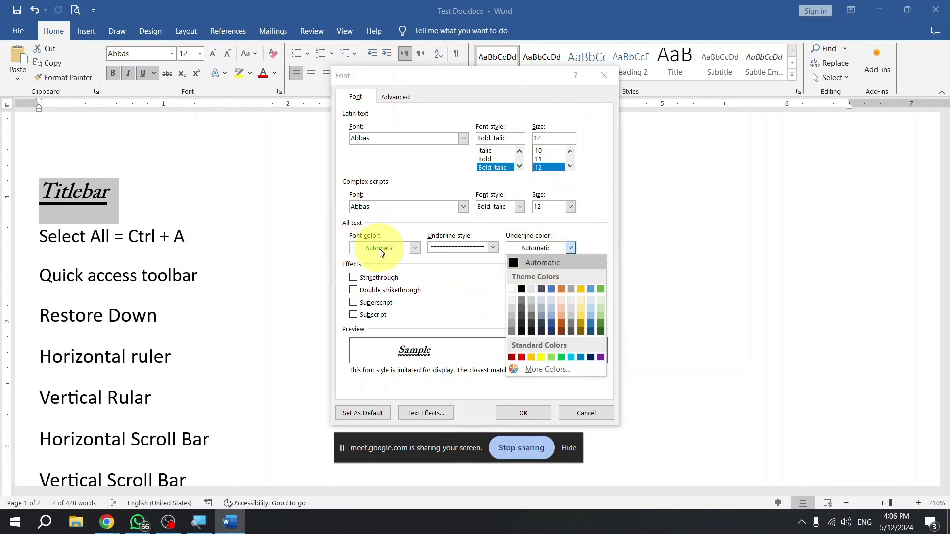
left_click(407, 244)
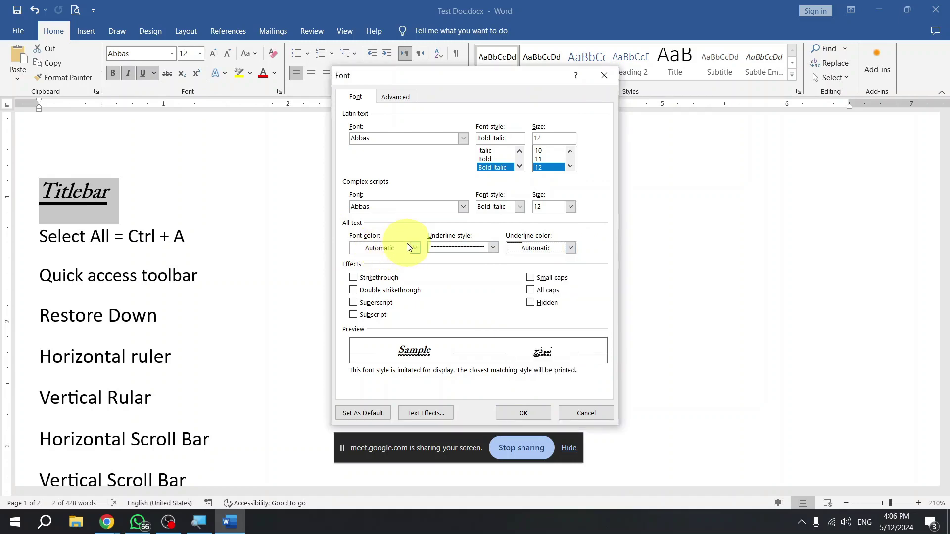
left_click(413, 248)
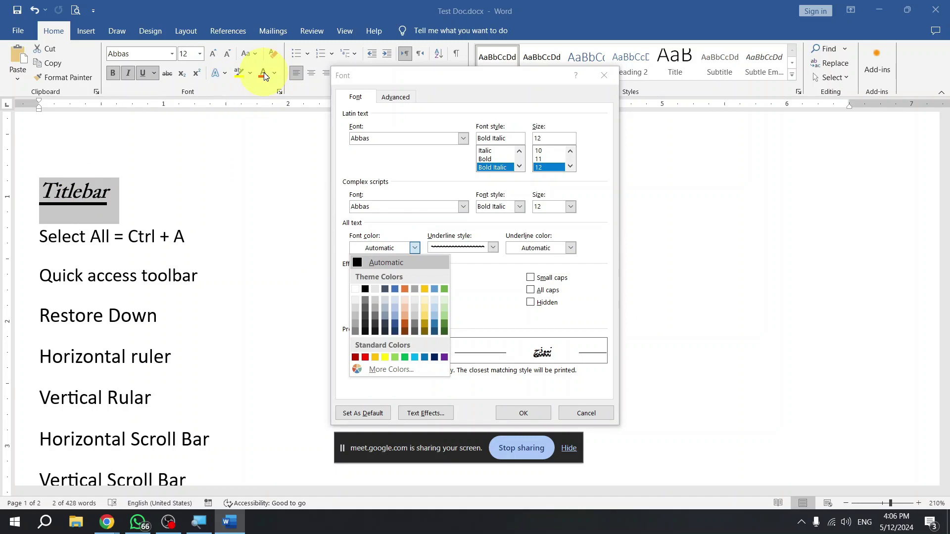
left_click(569, 250)
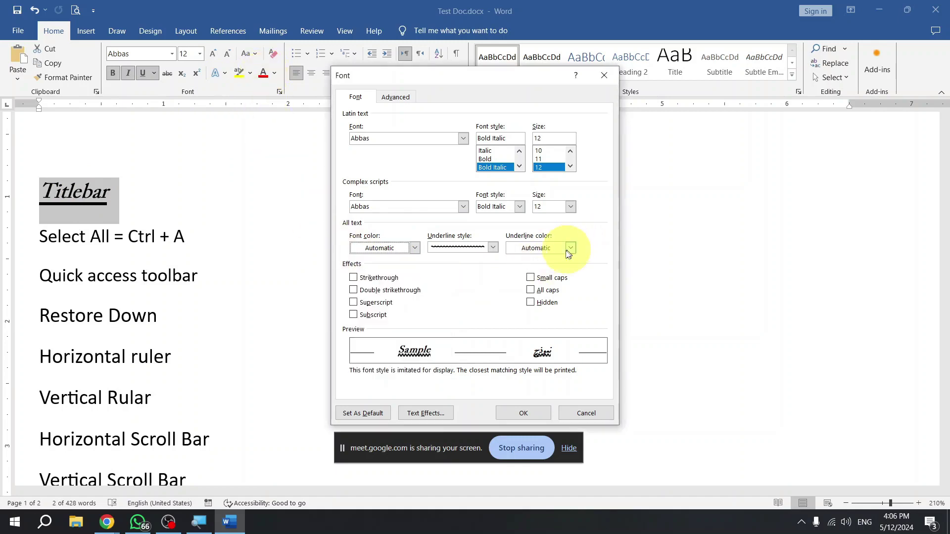
left_click(569, 249)
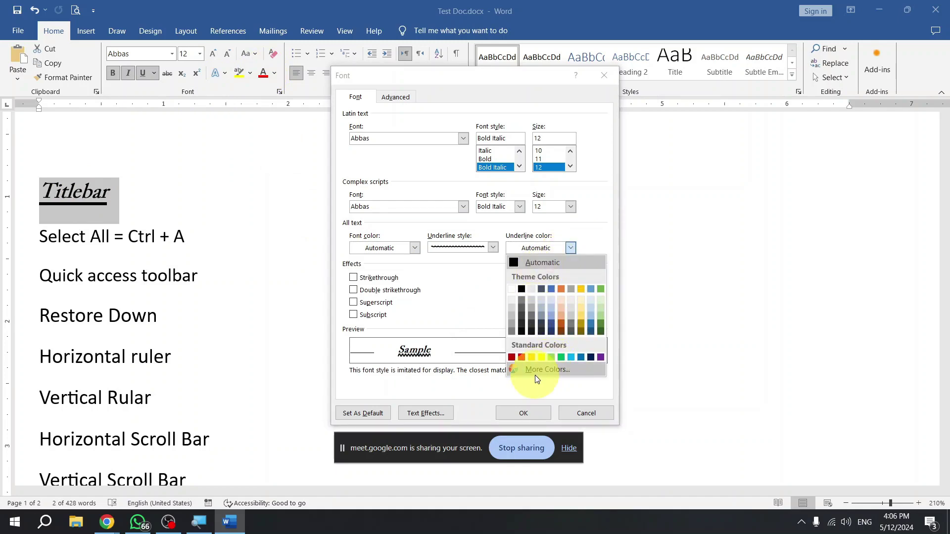
left_click(565, 372)
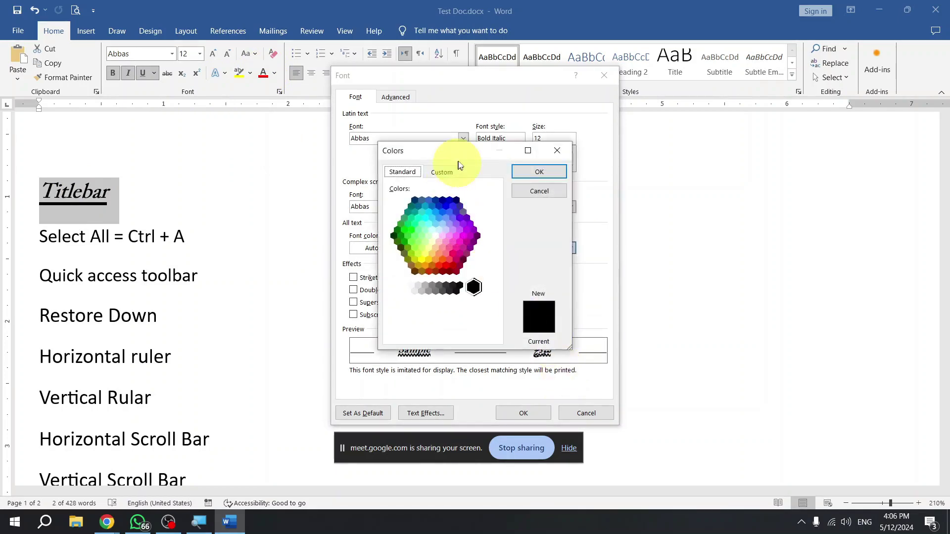
left_click(442, 171)
left_click(410, 171)
left_click_drag(426, 255, 466, 253)
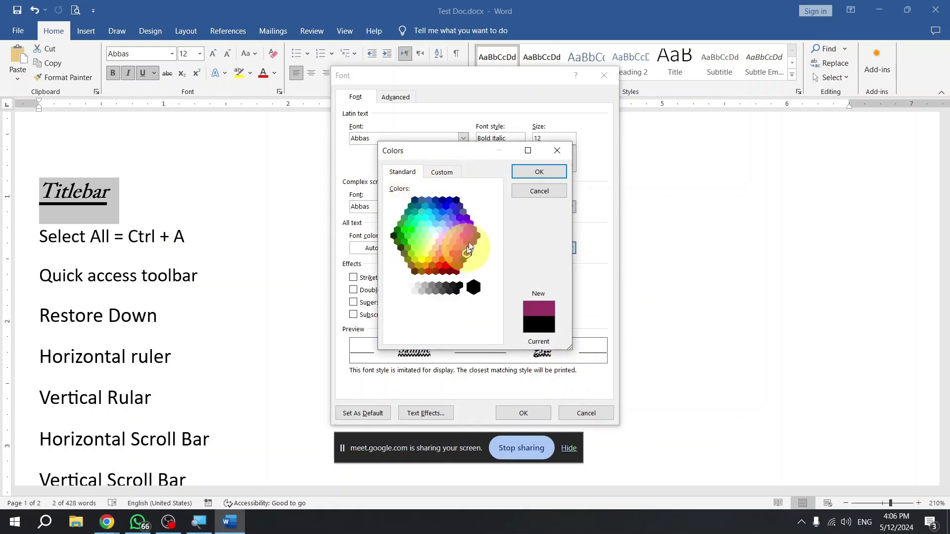
left_click(535, 173)
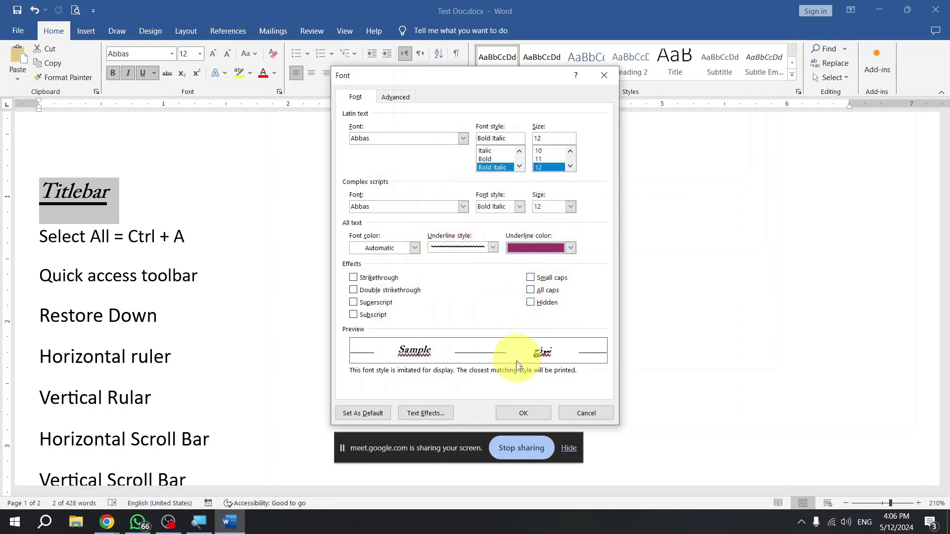
Apply the wavy magenta underline to the "Titlebar" heading and remove the heading's underline again.
left_click(512, 412)
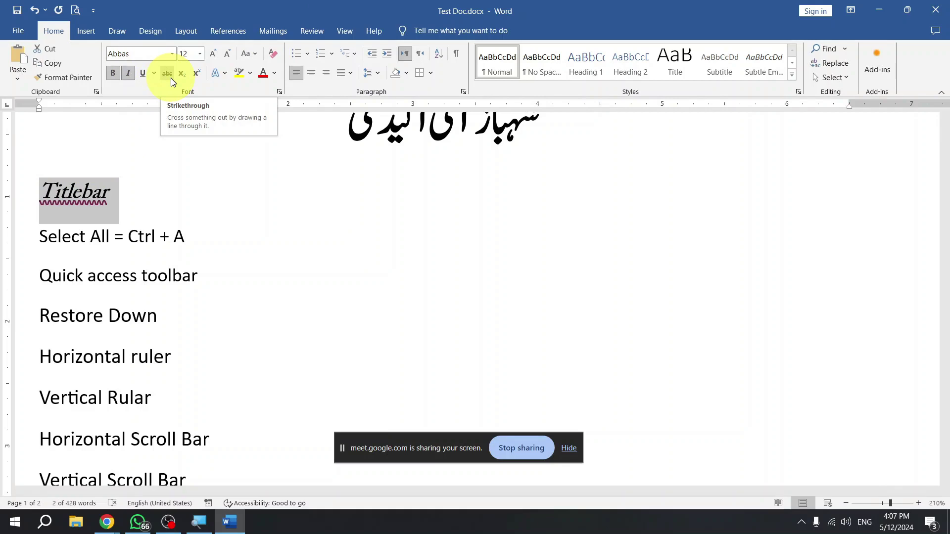
left_click(82, 192)
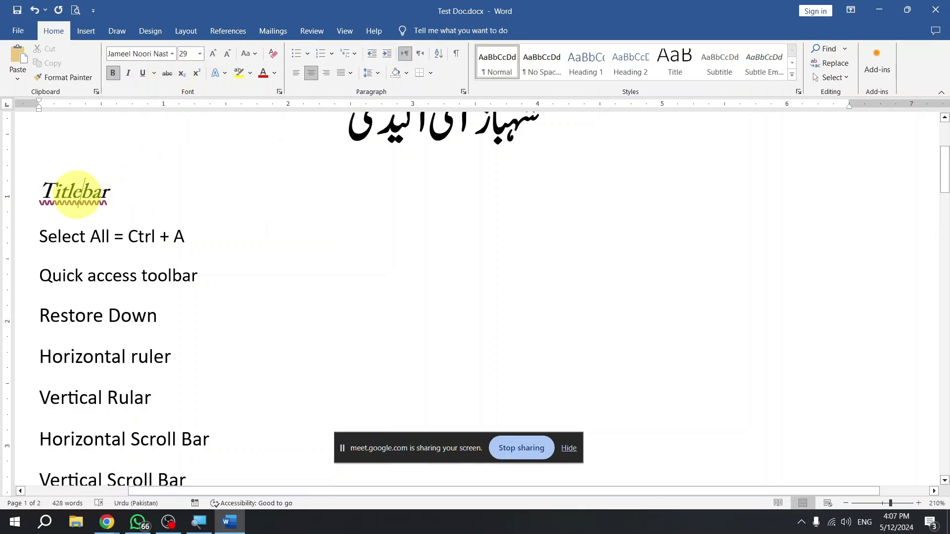
double_click(76, 193)
left_click_drag(107, 194, 83, 193)
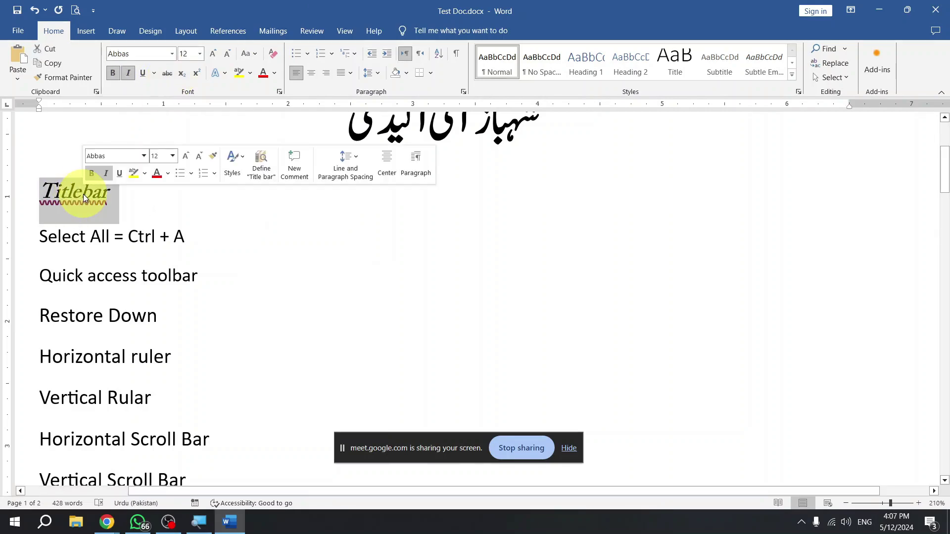
right_click(83, 194)
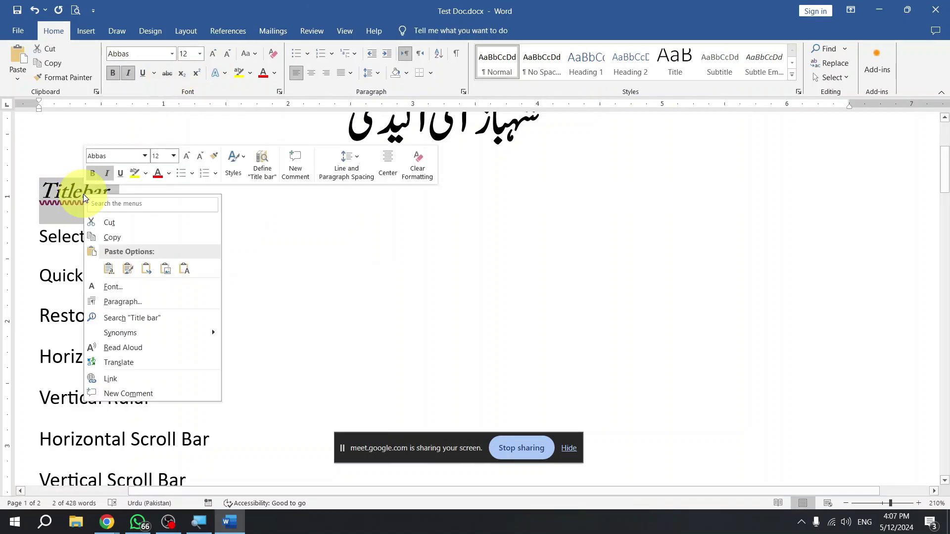
left_click(144, 75)
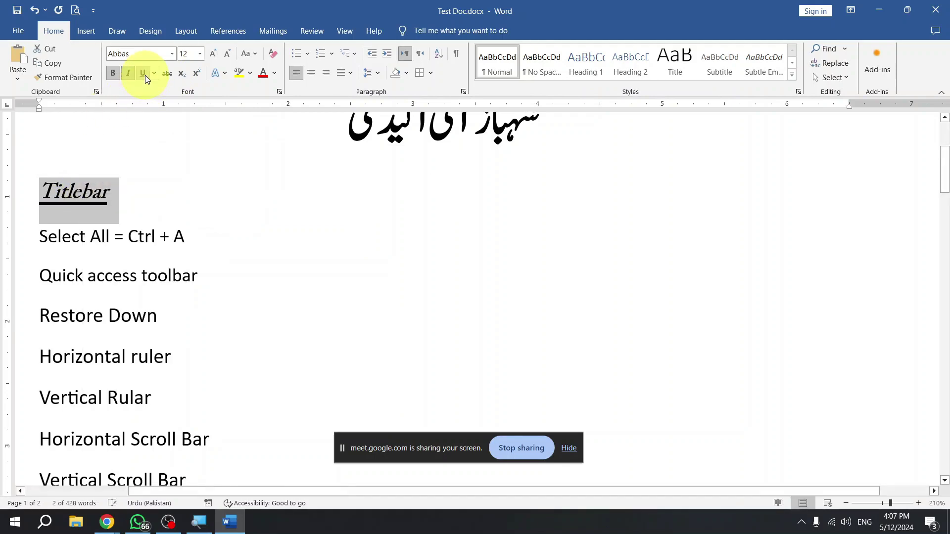
left_click(128, 237)
Toggle italic off and on for the "Titlebar" heading to compare, leaving it italic.
left_click(64, 193)
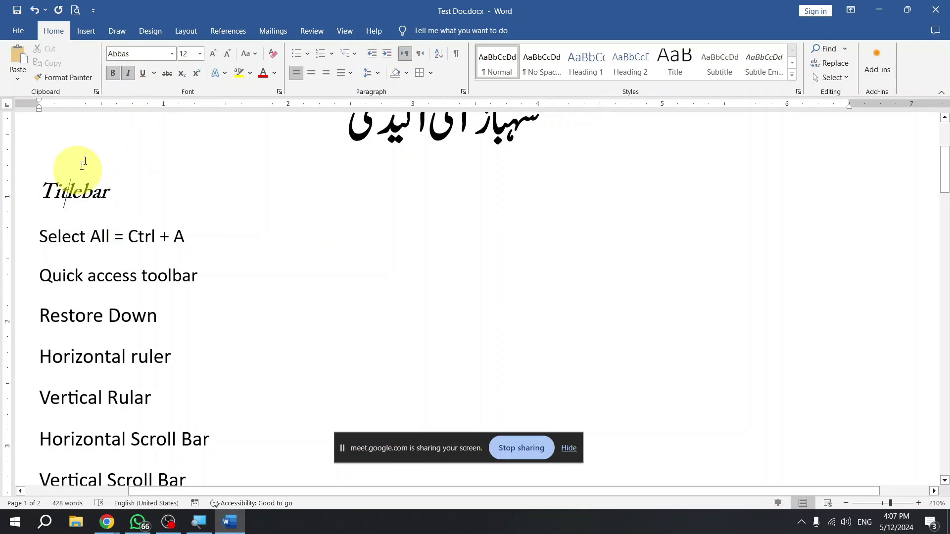
left_click(127, 74)
left_click(126, 74)
left_click(126, 75)
left_click(126, 74)
left_click(137, 192)
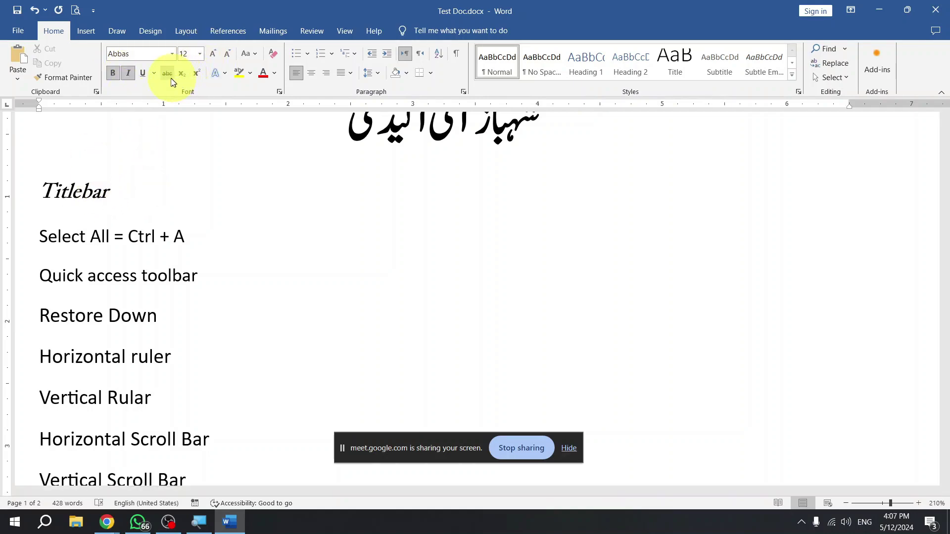
Enlarge the font of the lines from "Titlebar" through "Restore Down", bringing the "Titlebar" heading to 27 pt.
left_click_drag(41, 188, 276, 329)
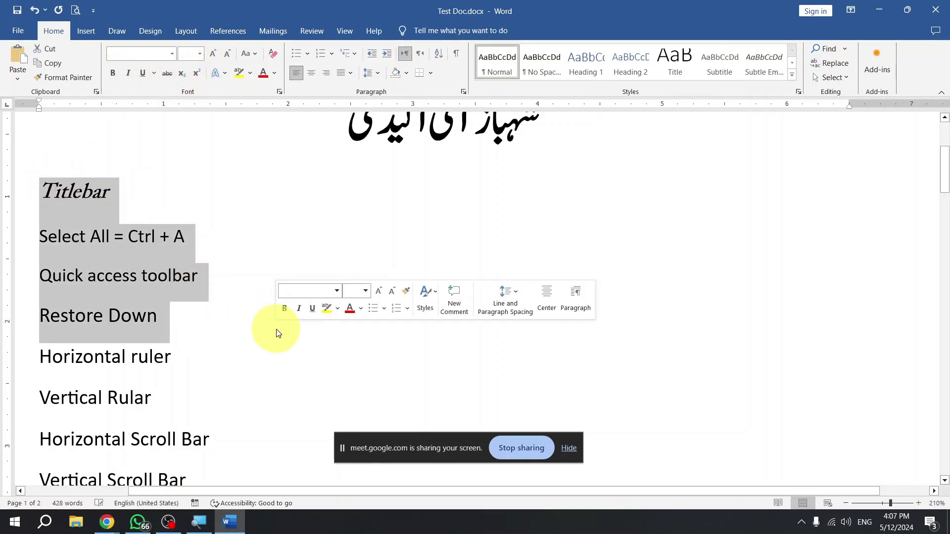
key("ctrl+shift+period")
key("ctrl+shift+period")
key("ctrl+shift+period")
key("ctrl+shift+period")
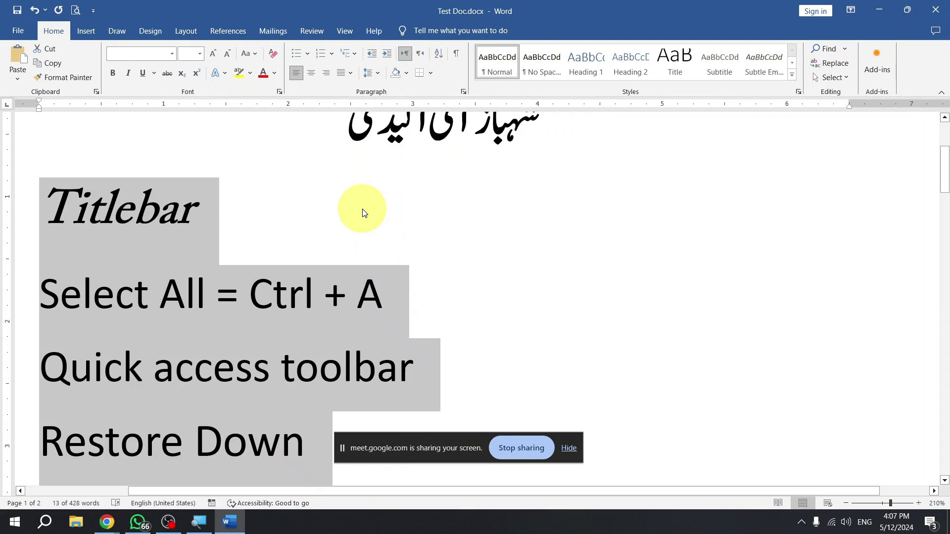
Insert a new line reading "StrikeThrough" above the "Titlebar" heading.
key("Left")
key("Return")
key("Up")
type("Str")
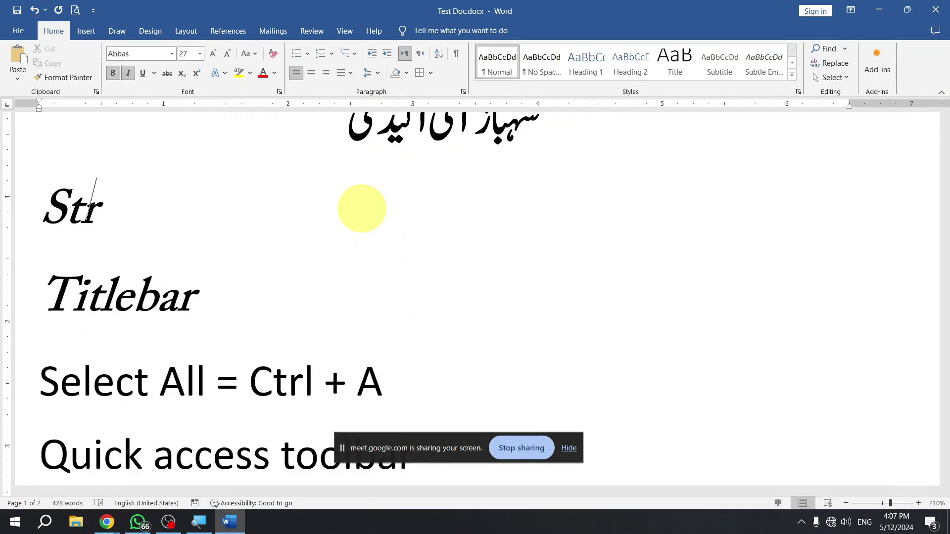
type("ikeTrh")
key("BackSpace")
key("BackSpace")
type("hrough")
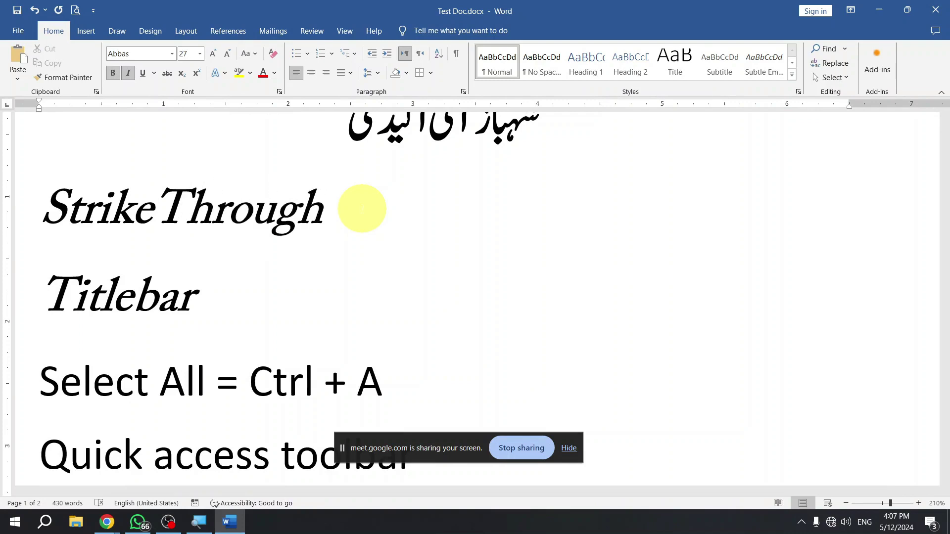
Increase the font size of the "StrikeThrough" line to 32.
triple_click(363, 209)
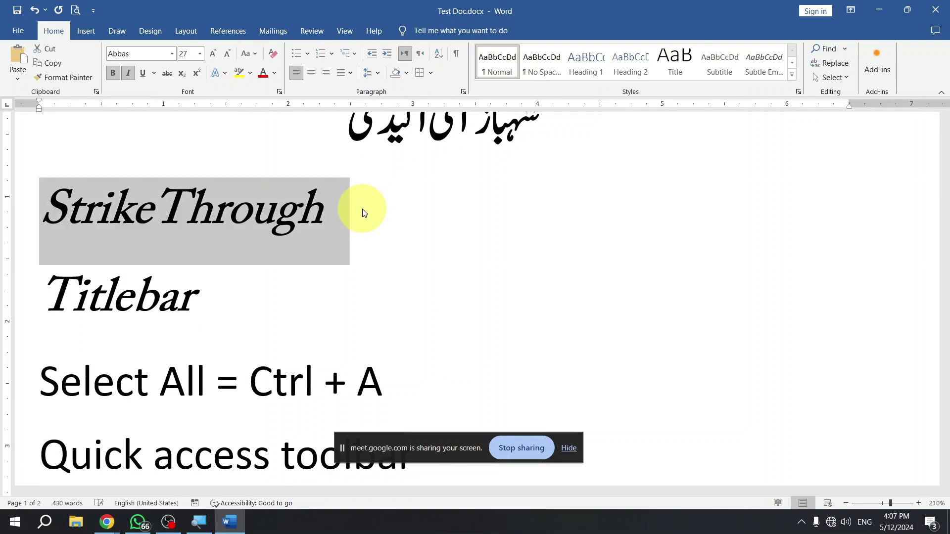
key("ctrl+bracketright")
key("ctrl+bracketright")
key("ctrl+bracketright")
key("ctrl+bracketright")
key("ctrl+bracketright")
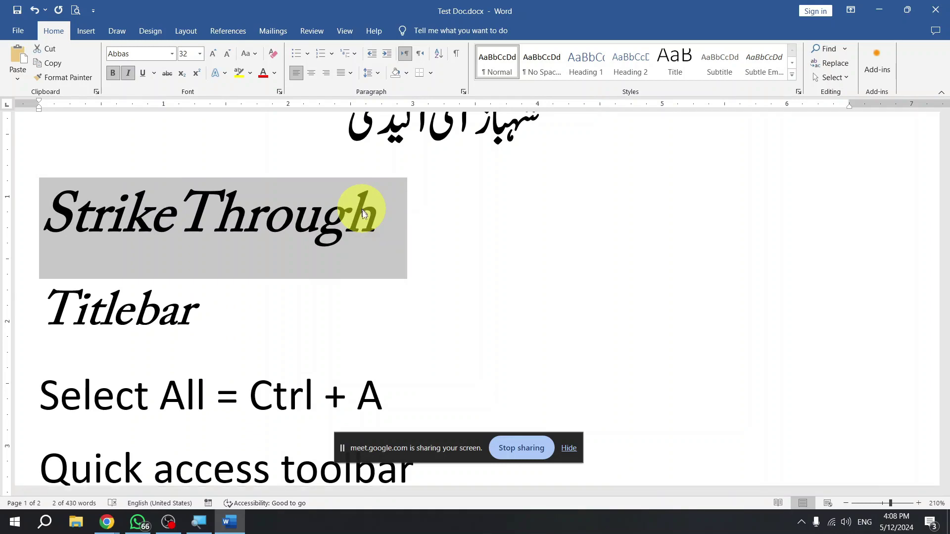
Apply strikethrough formatting to the whole "StrikeThrough" line.
left_click(436, 227)
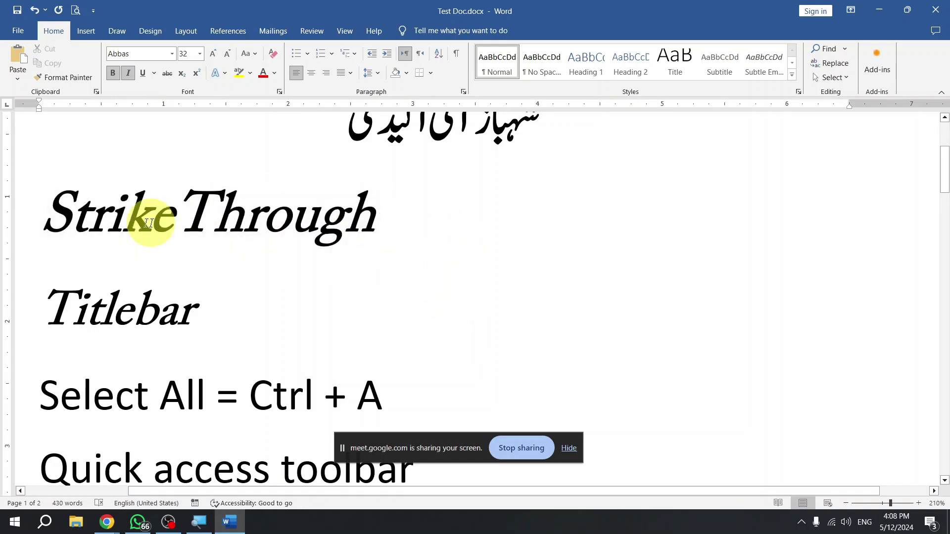
left_click_drag(61, 218, 354, 219)
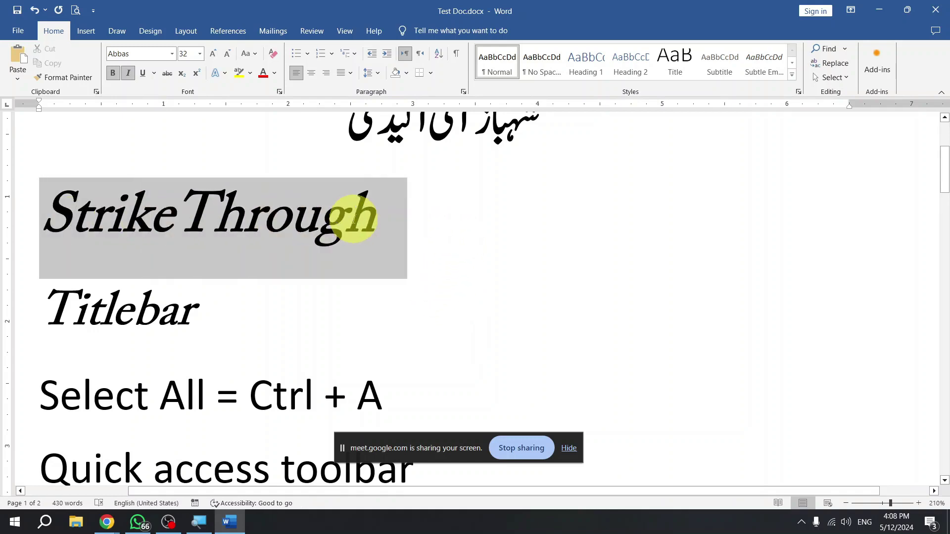
left_click(448, 237)
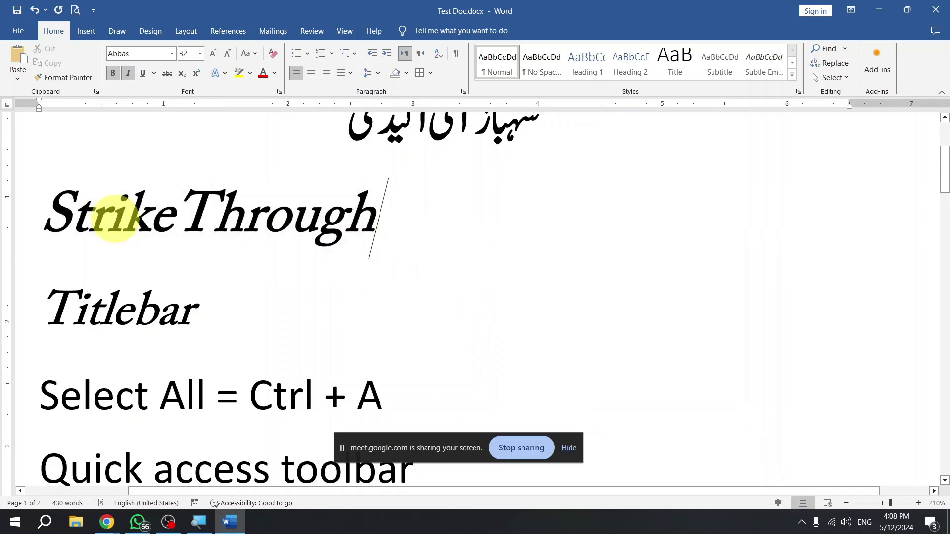
left_click(20, 204)
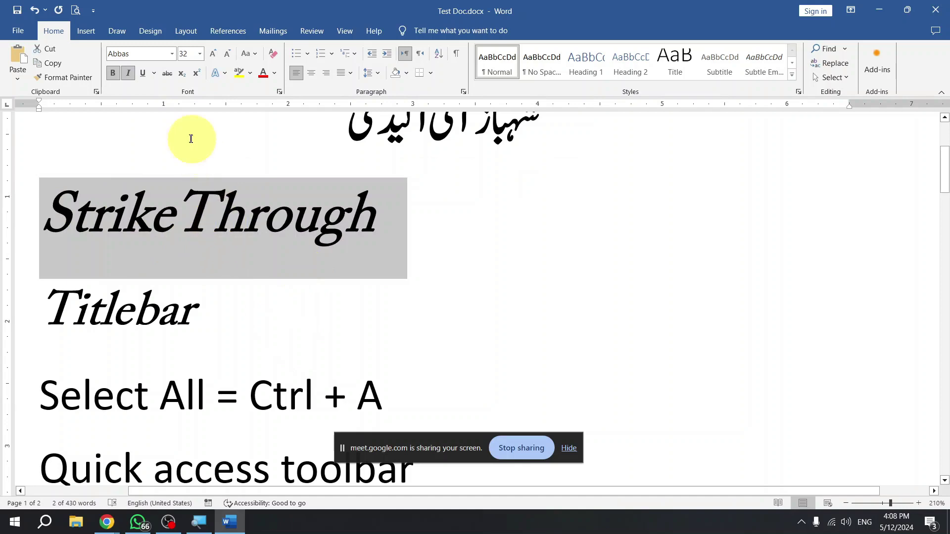
left_click(167, 75)
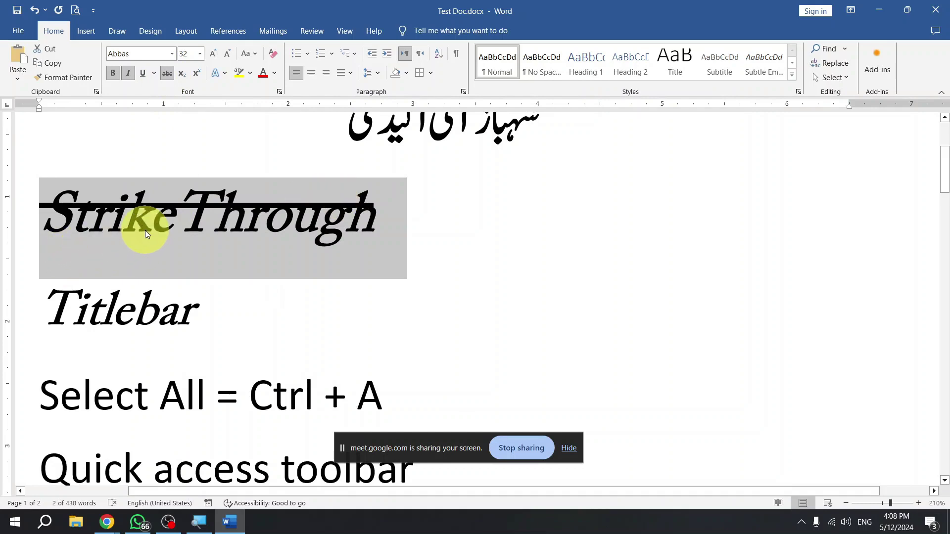
left_click(418, 213)
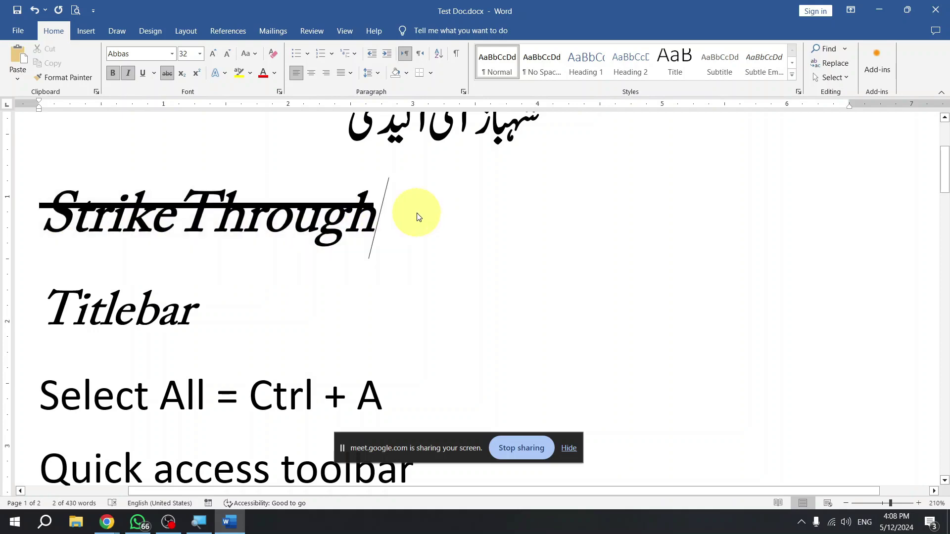
Toggle strikethrough on the "StrikeThrough" line several times to compare, leaving the formatting off.
left_click_drag(416, 213, 118, 196)
left_click(163, 73)
left_click(163, 74)
left_click(163, 73)
left_click(164, 74)
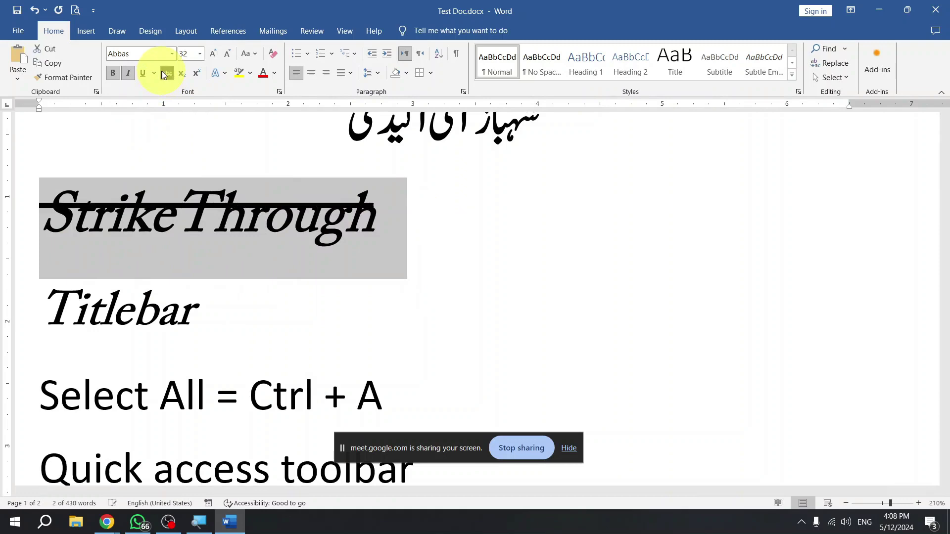
left_click(164, 74)
left_click(165, 75)
left_click(166, 76)
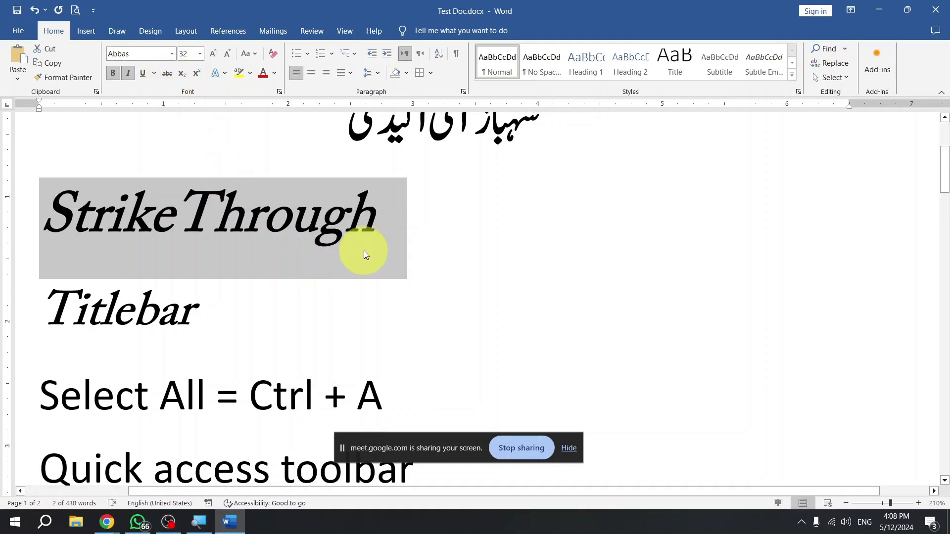
Replace the "StrikeThrough" text with two lines reading "Subscript" and "Superscript" above the "Titlebar" heading.
key("Delete")
key("Return")
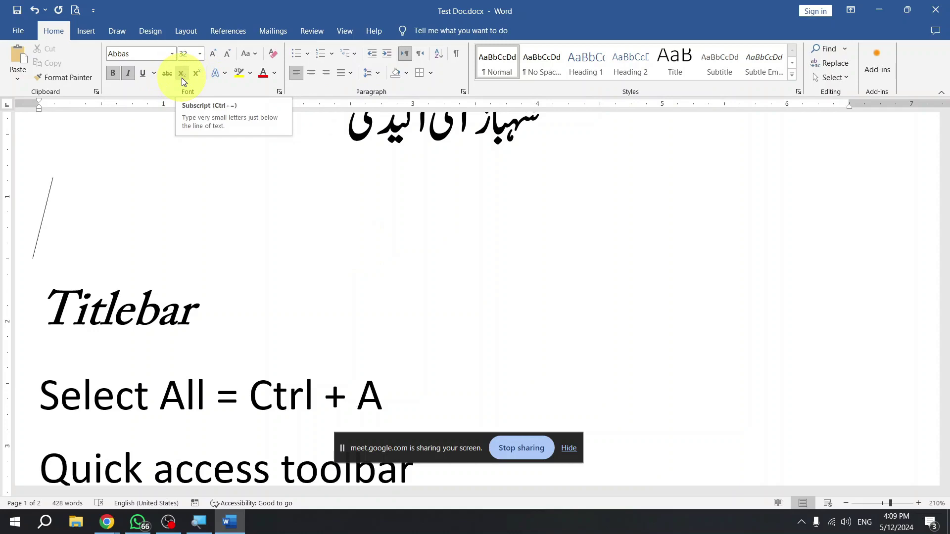
type("S")
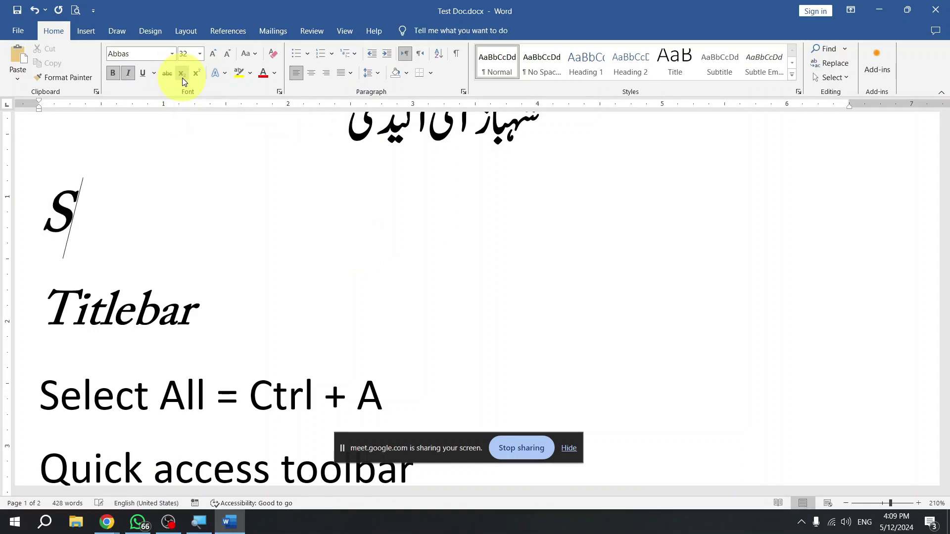
type("ubscri")
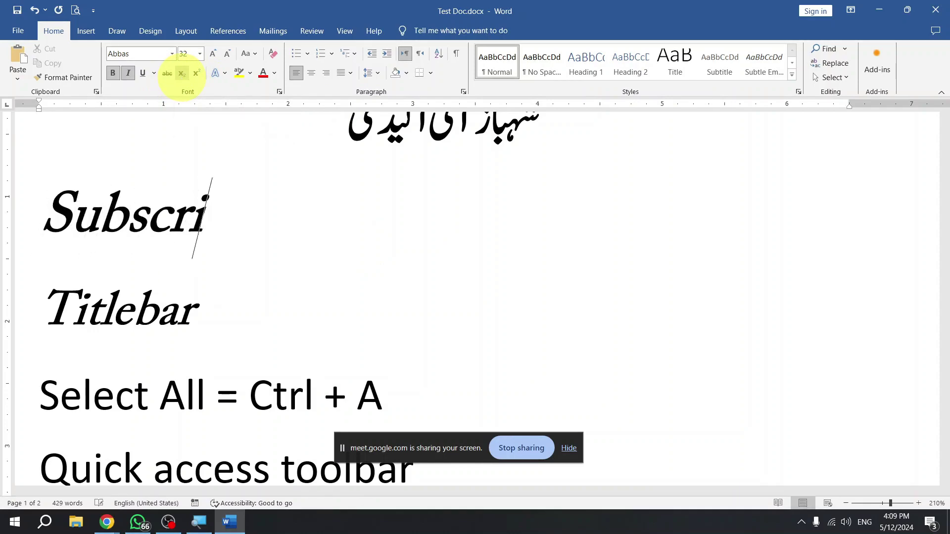
type("pt")
key("Return")
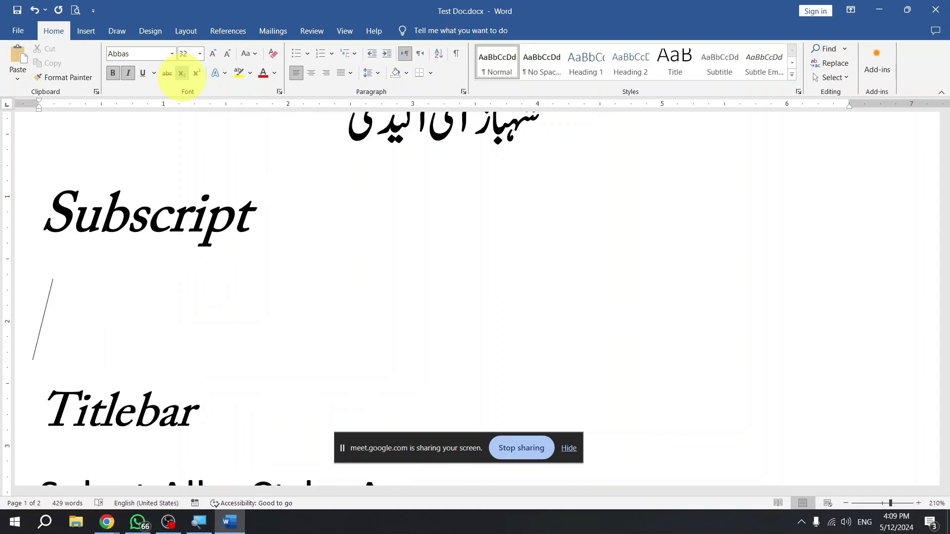
type("Supers")
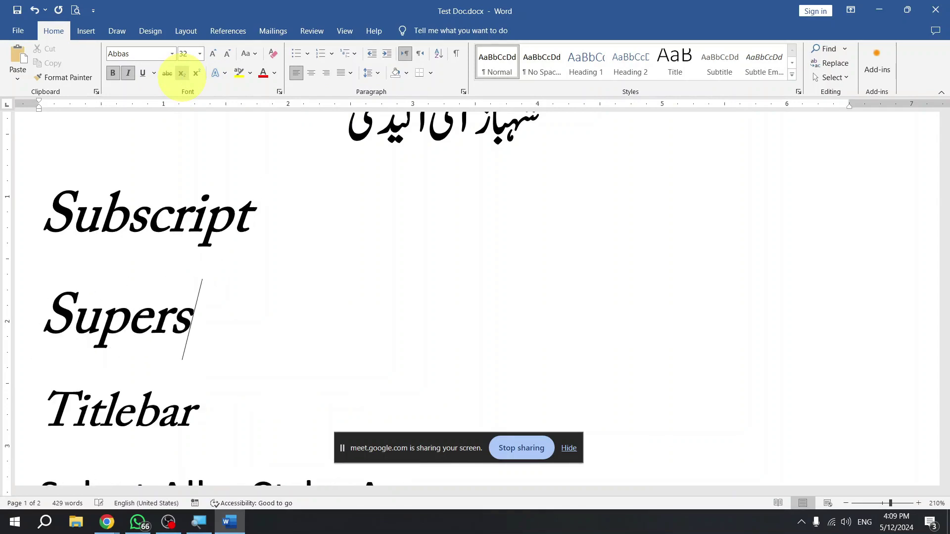
type("cript")
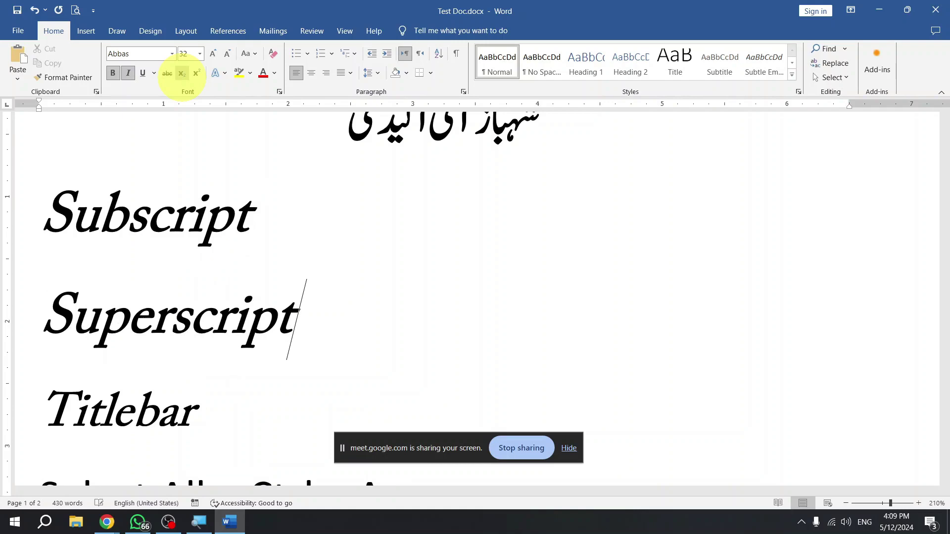
Add tabbed examples: "H2O" after "Subscript" and "x2" after "Superscript".
left_click(355, 208)
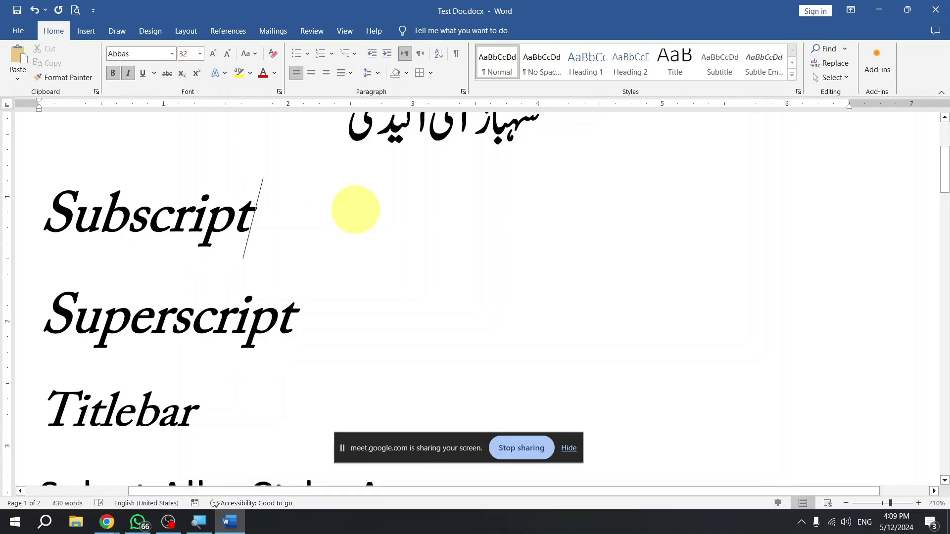
key("Tab")
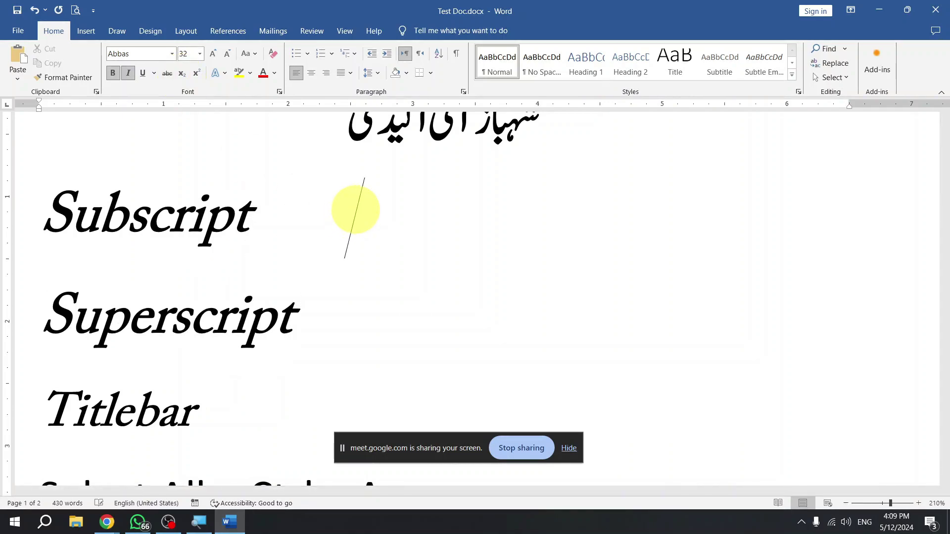
type("H2O")
key("Down")
key("Tab")
type("x2")
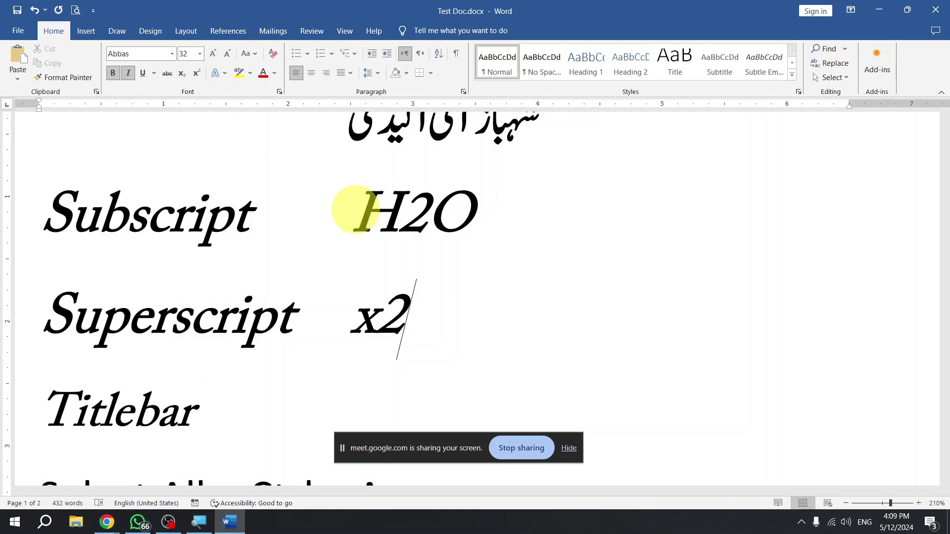
Format the 2 in "H2O" as subscript.
key("Up")
key("shift+Right")
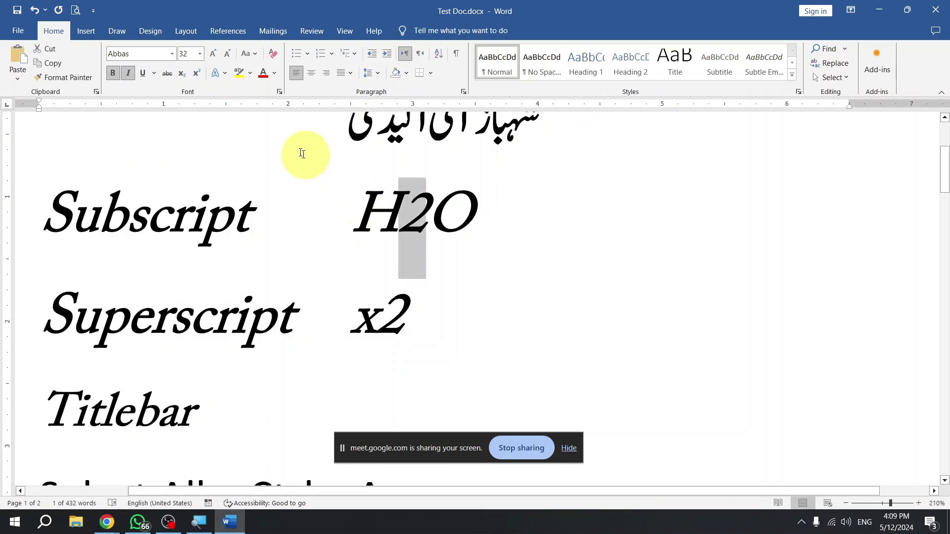
left_click(182, 74)
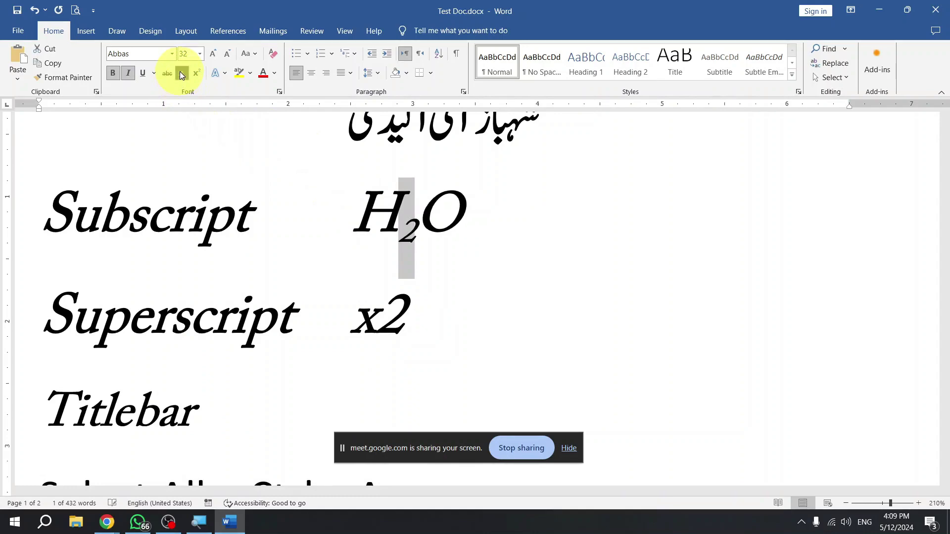
Add "1st" after "H2O" on the Subscript line, and move it to the end of the Superscript line.
left_click(470, 233)
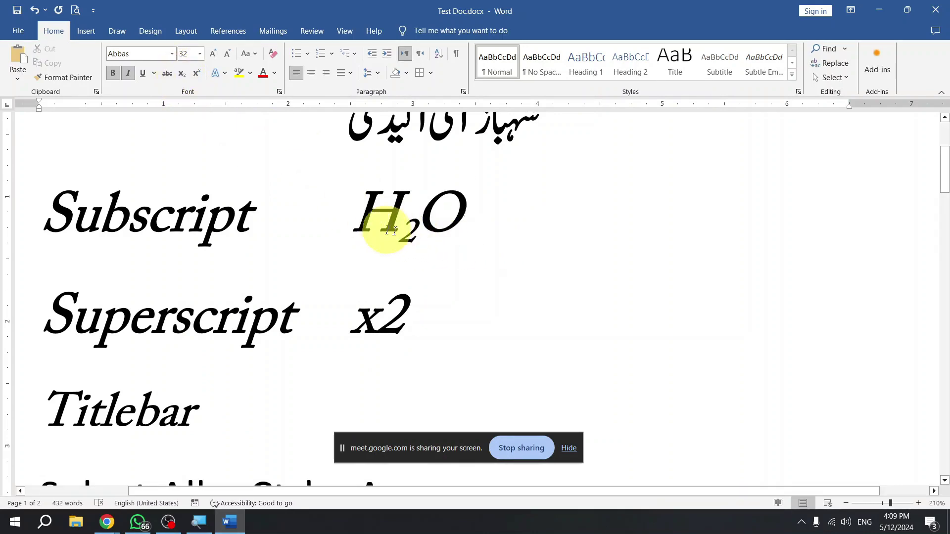
type("1st")
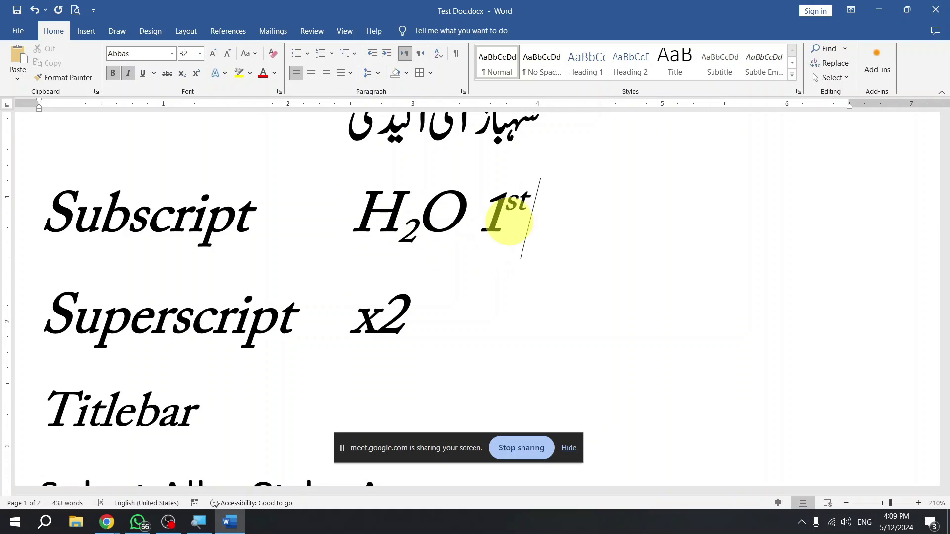
double_click(510, 224)
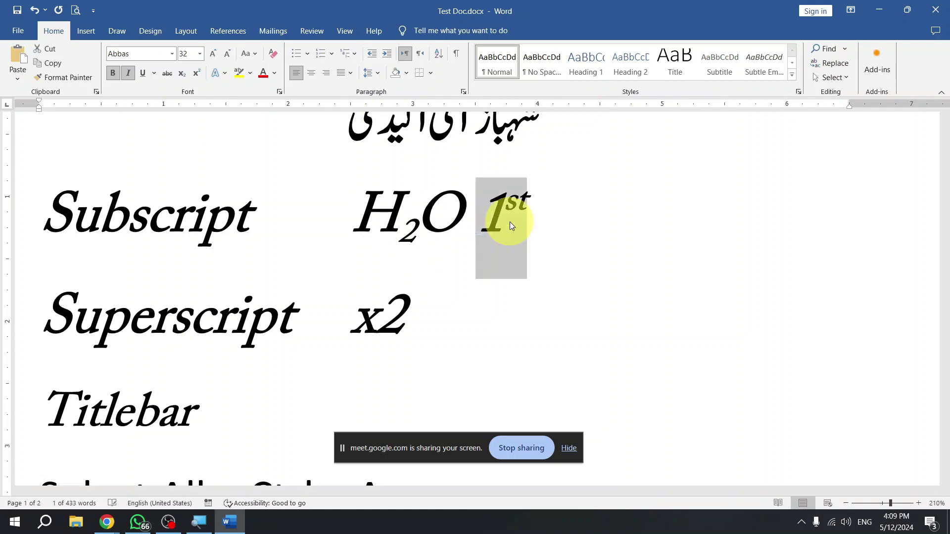
key("ctrl+x")
key("Down")
key("ctrl+v")
Format the 2 in "x2" as superscript.
key("Left")
key("Left")
key("Left")
key("Left")
key("shift+Left")
key("ctrl+shift+equal")
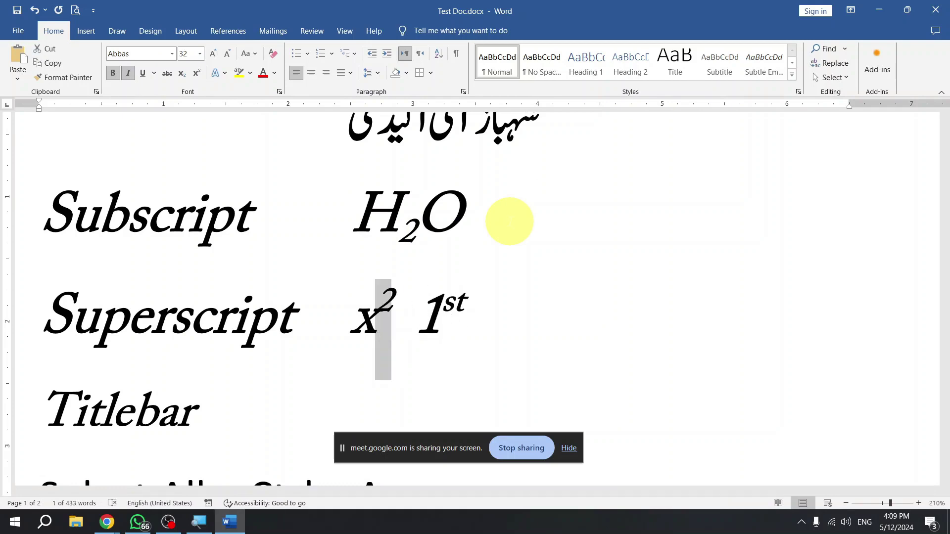
Switch the "st" in "1st" to subscript, back to superscript, and to normal text for comparison.
left_click_drag(441, 312, 474, 312)
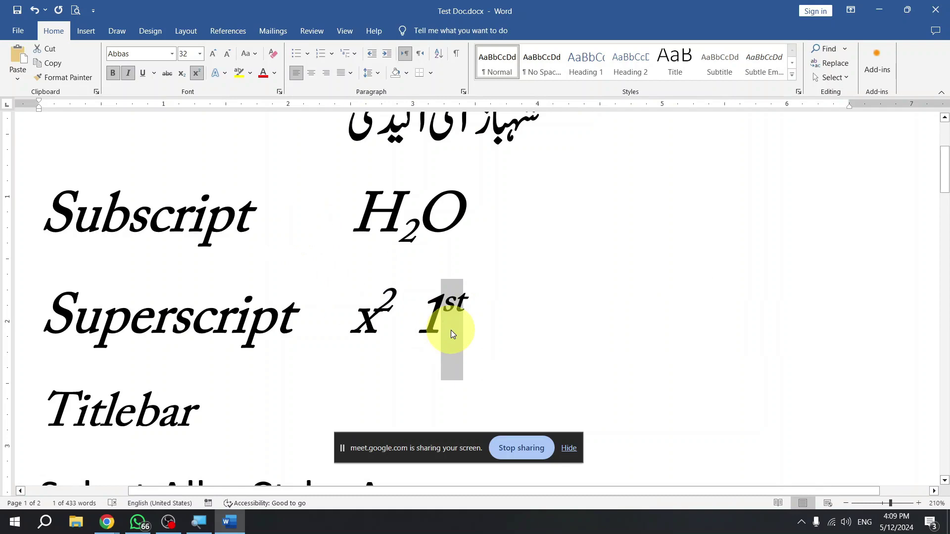
key("ctrl+equal")
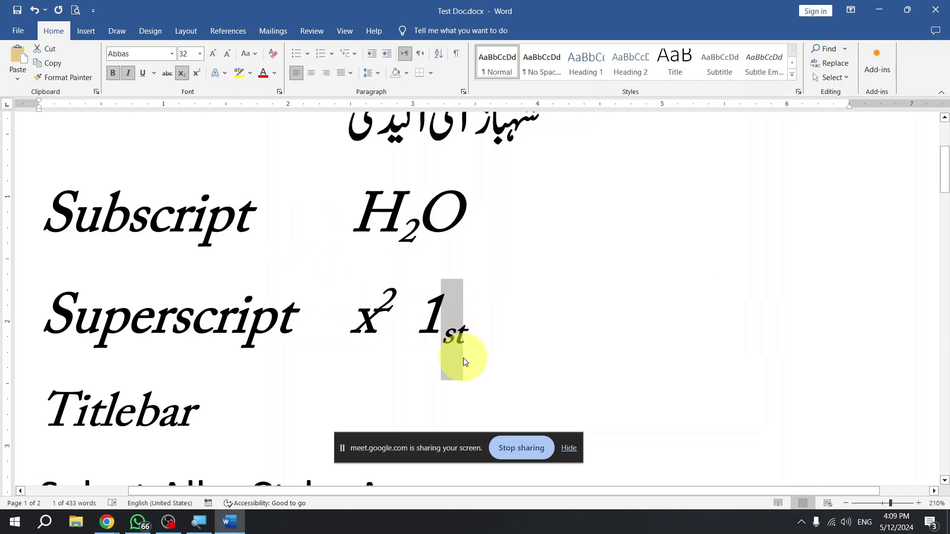
key("ctrl+shift+equal")
key("ctrl+shift+equal")
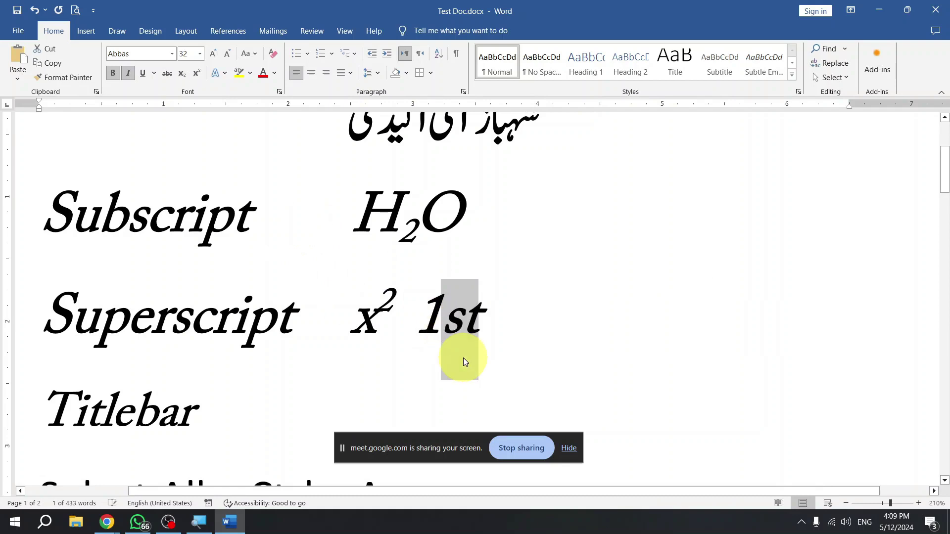
left_click_drag(450, 357, 379, 353)
left_click_drag(98, 318, 213, 317)
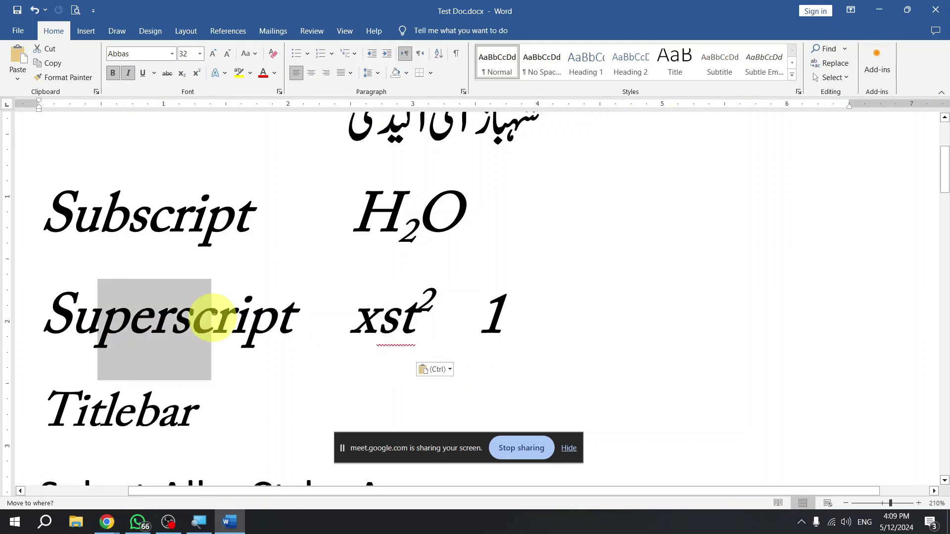
left_click(545, 349)
key("ctrl+z")
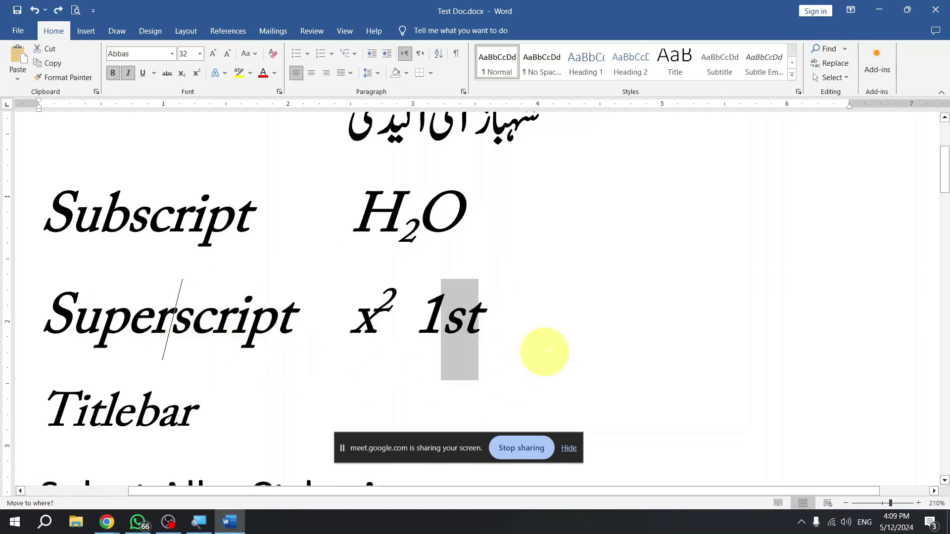
left_click(482, 337)
left_click_drag(440, 328, 475, 327)
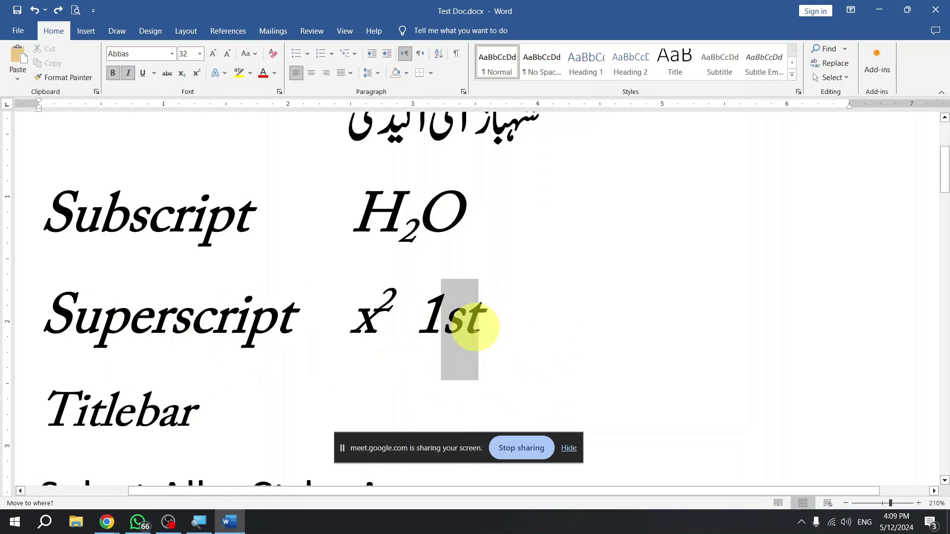
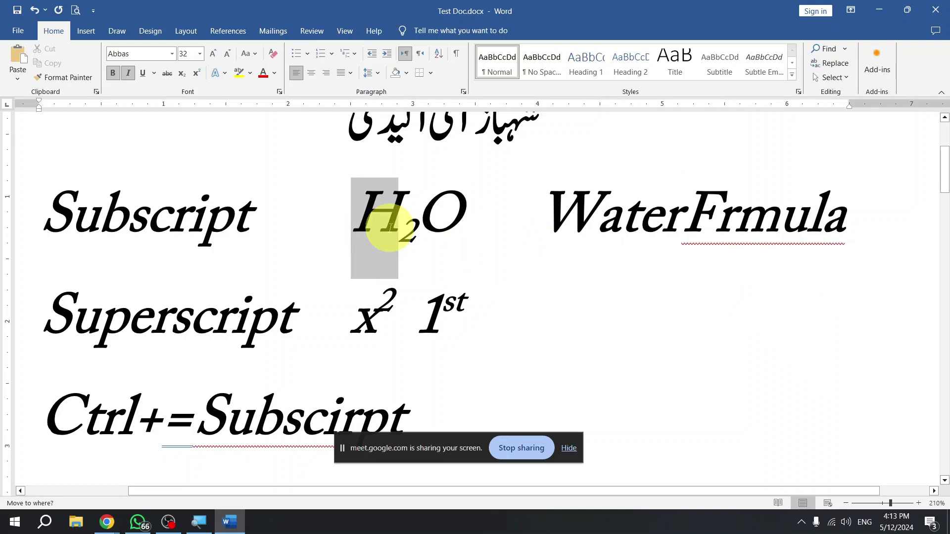
left_click_drag(446, 223, 418, 225)
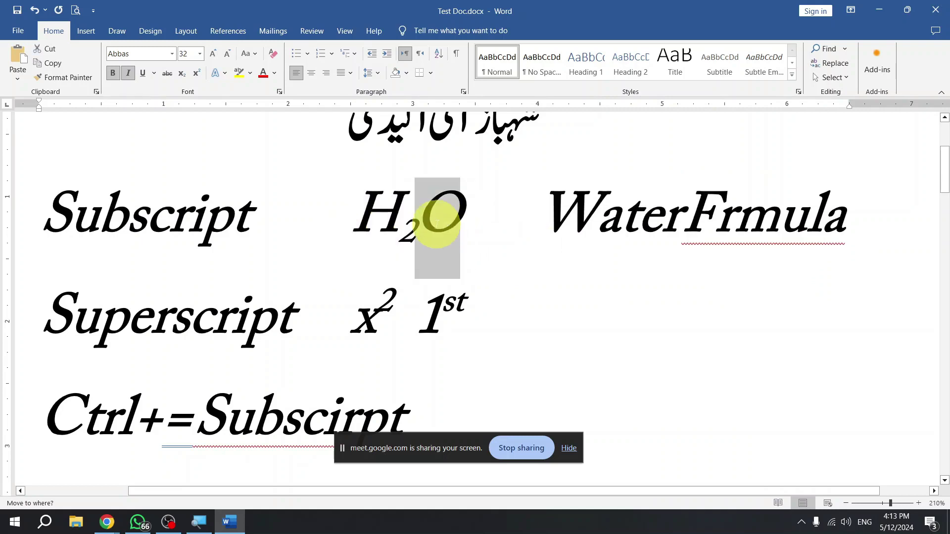
left_click(511, 288)
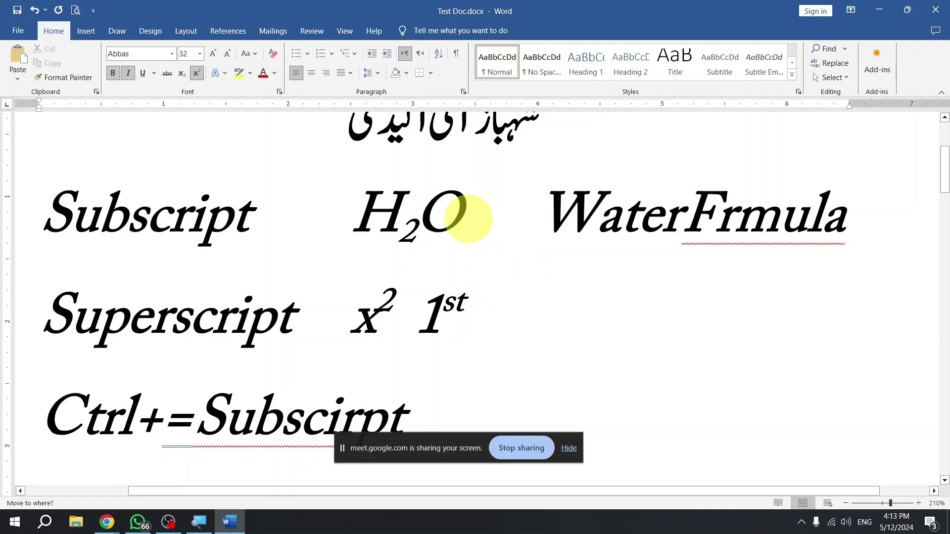
left_click(488, 225)
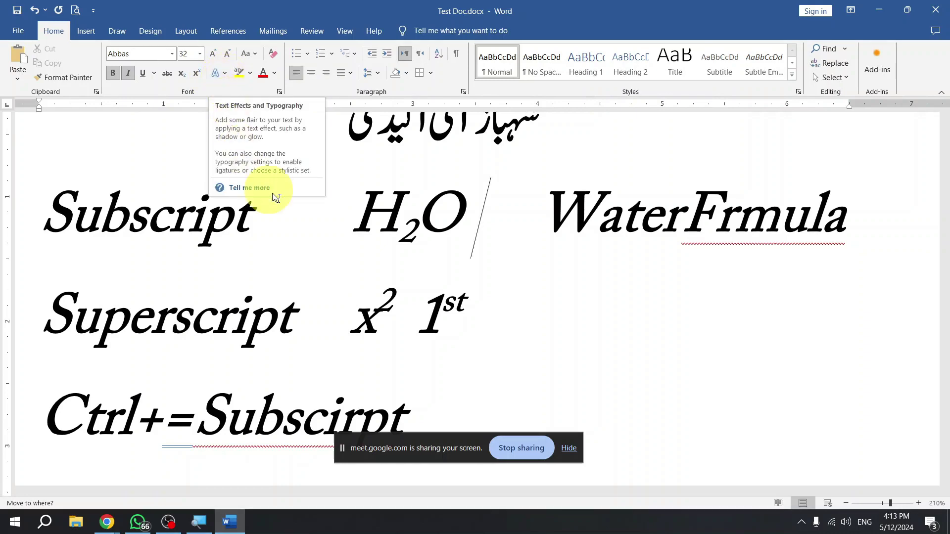
left_click(396, 217)
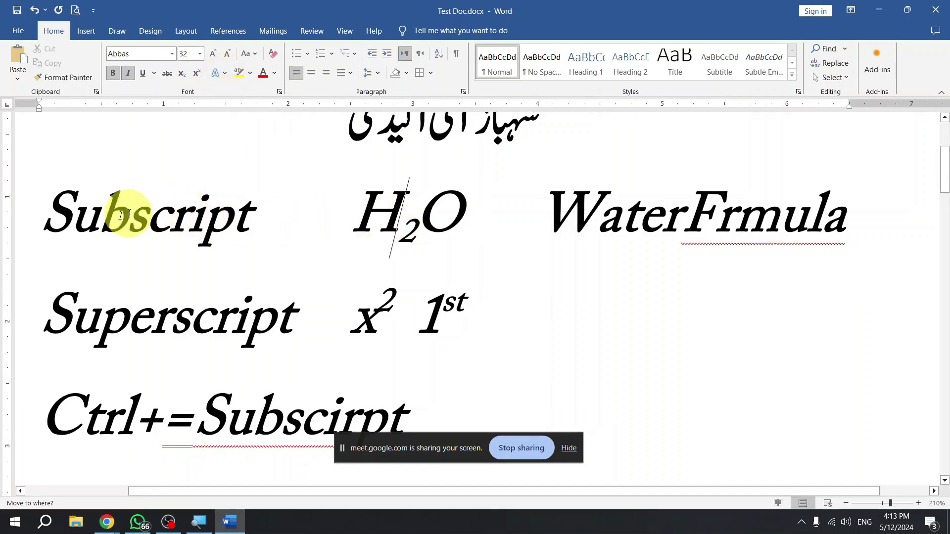
Apply the preset text effect with an orange outline and orange hard shadow to the word "Subscript".
left_click_drag(64, 212, 230, 214)
triple_click(230, 215)
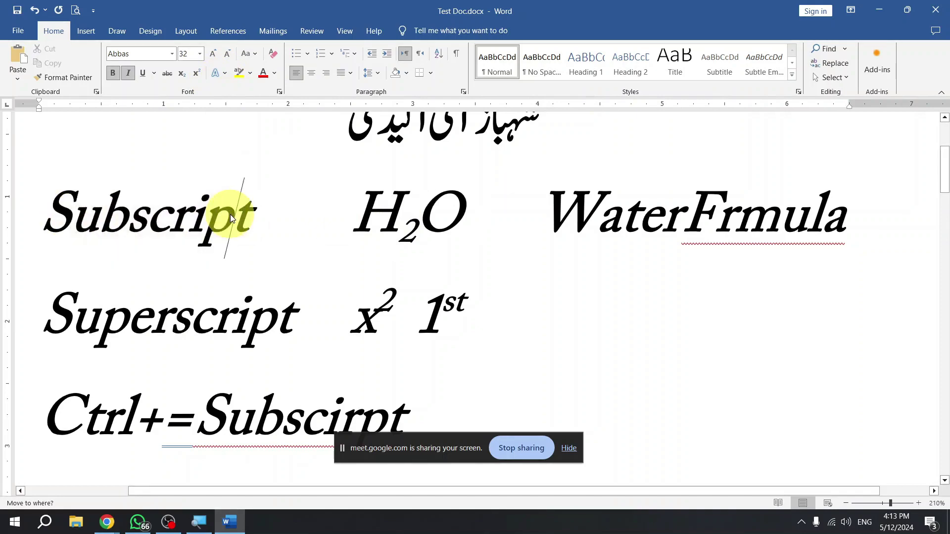
left_click(180, 221)
double_click(195, 211)
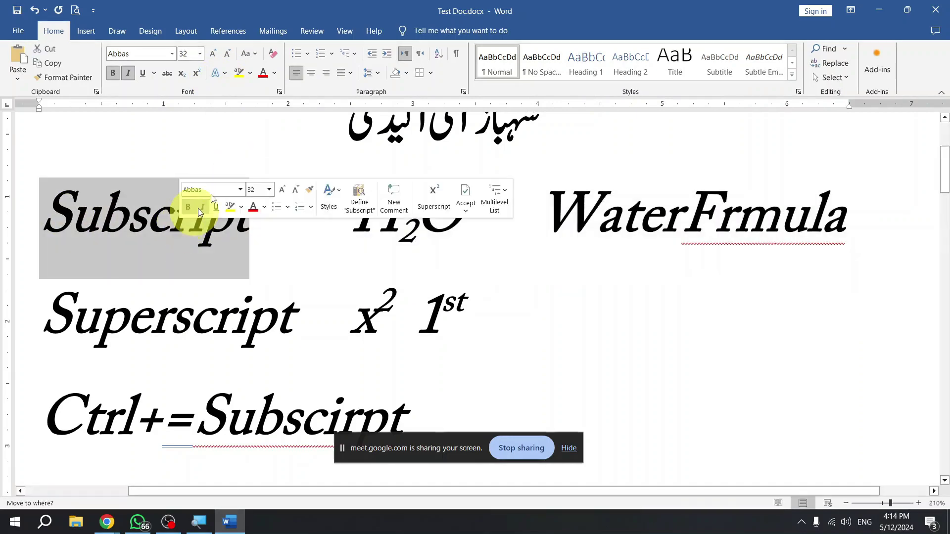
left_click(225, 80)
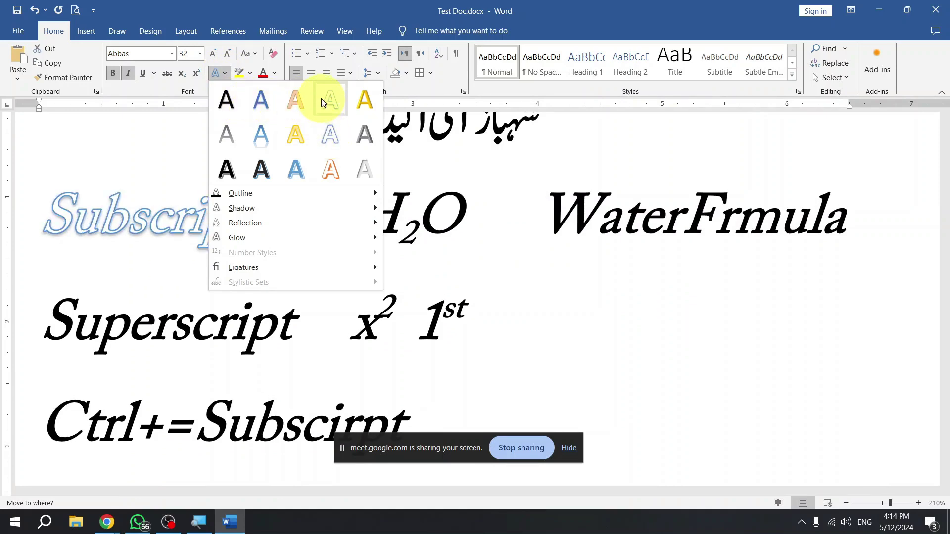
left_click(330, 174)
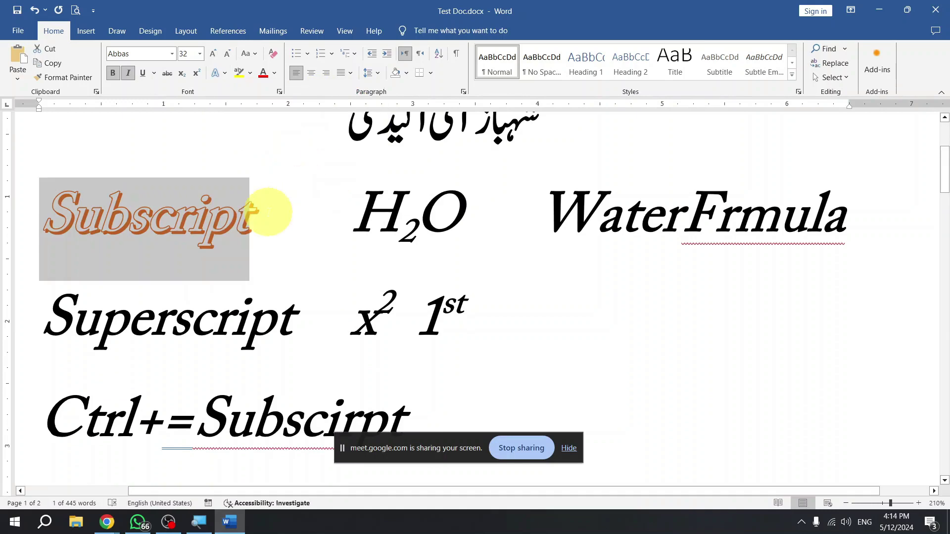
left_click(267, 212)
Apply the preset text effect with black fill and a blue hard shadow to the word "Subscript".
double_click(204, 221)
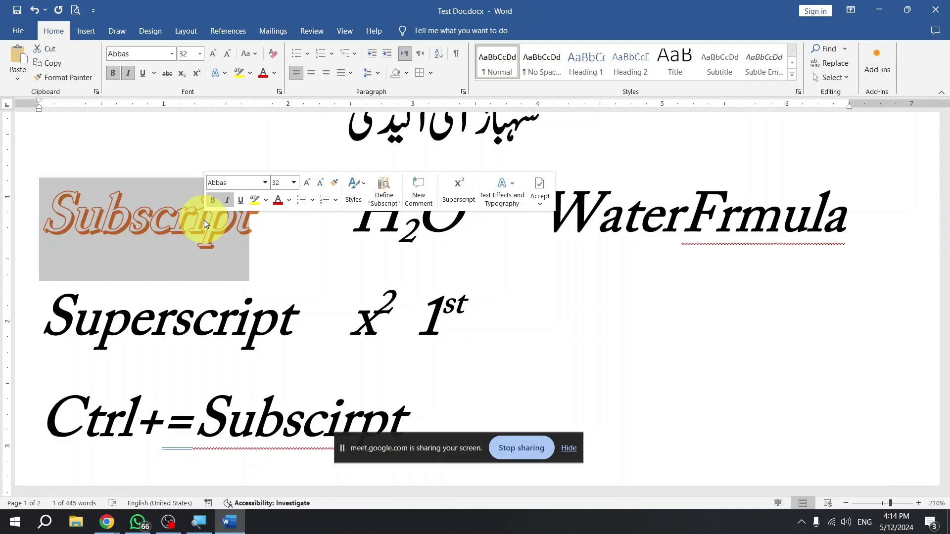
left_click(226, 75)
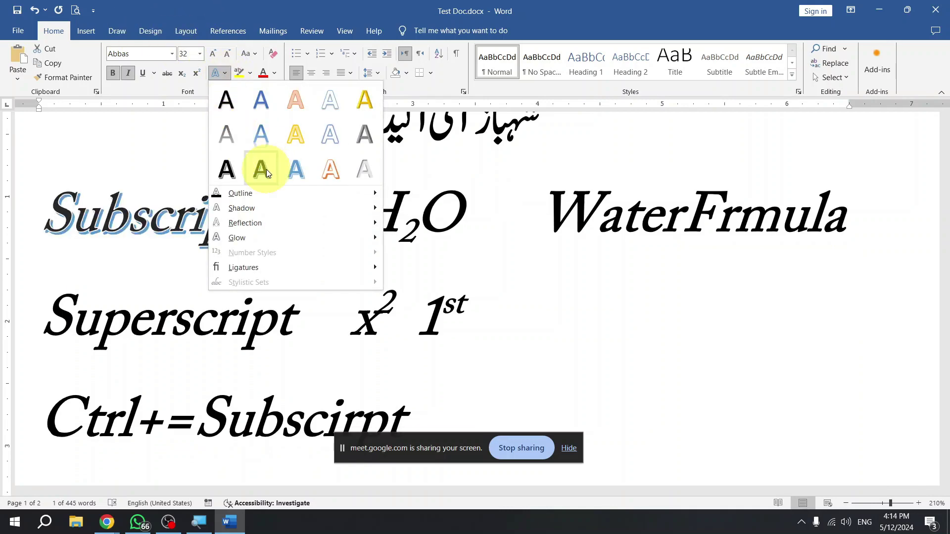
left_click(266, 169)
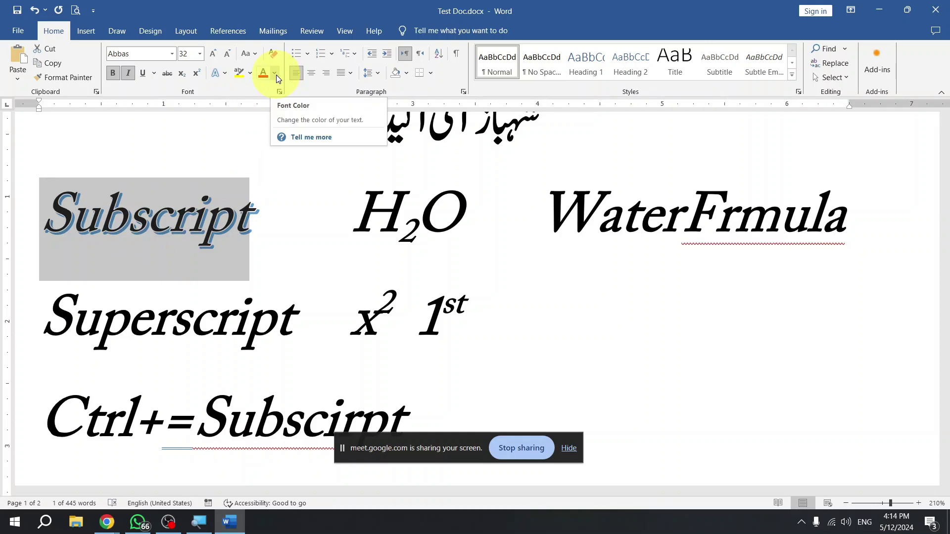
Set the font color of the word "Subscript" to the light gray theme color.
left_click(275, 73)
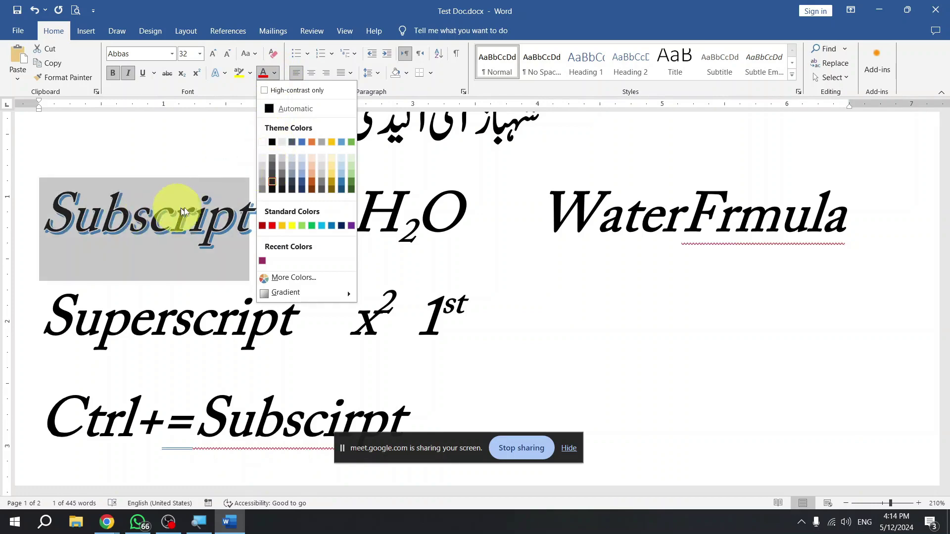
left_click(284, 145)
left_click(271, 213)
left_click_drag(270, 214, 46, 213)
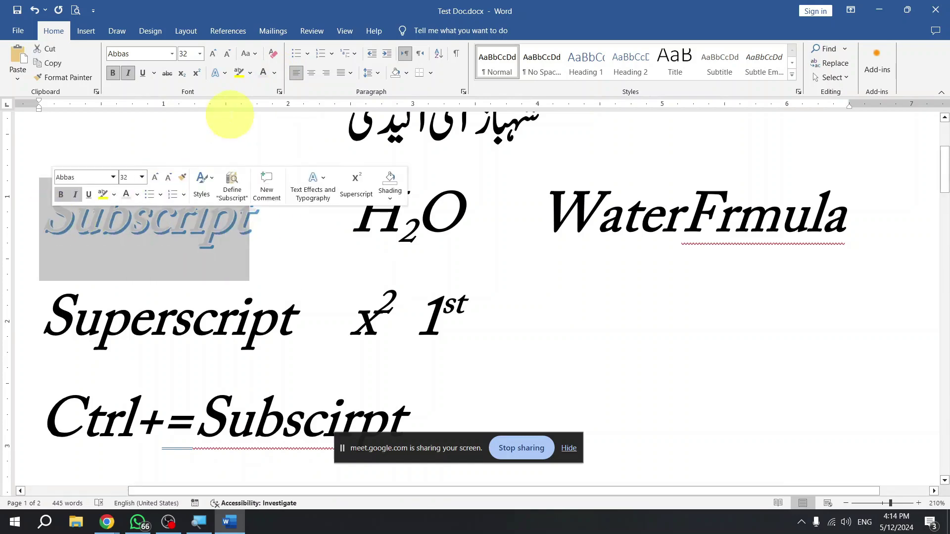
Set the font color of the whole "Superscript" line, including its examples, to a light orange theme color.
left_click_drag(317, 308, 64, 314)
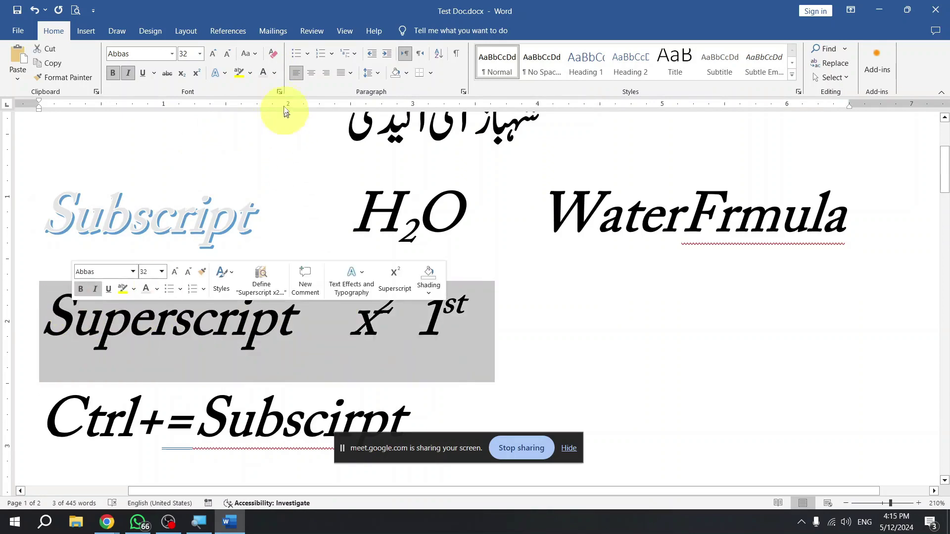
left_click(274, 73)
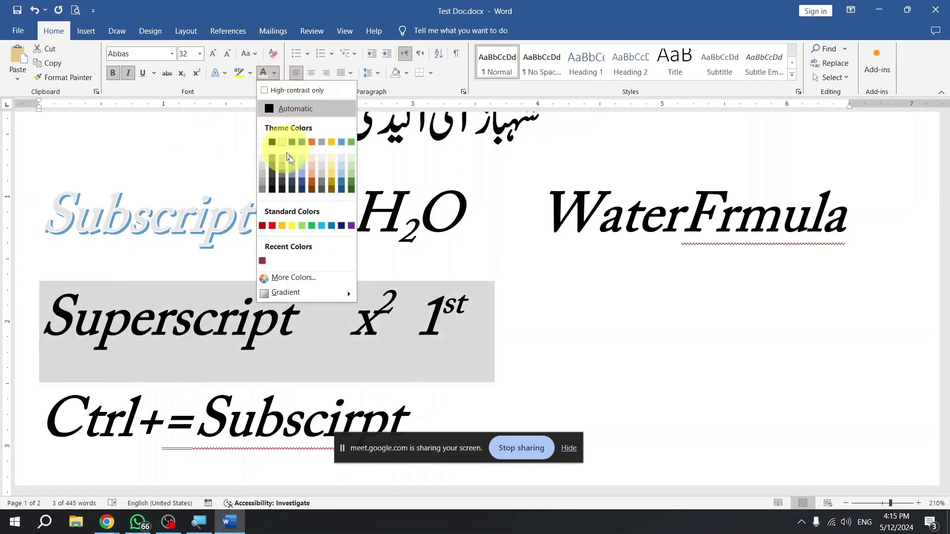
left_click(311, 167)
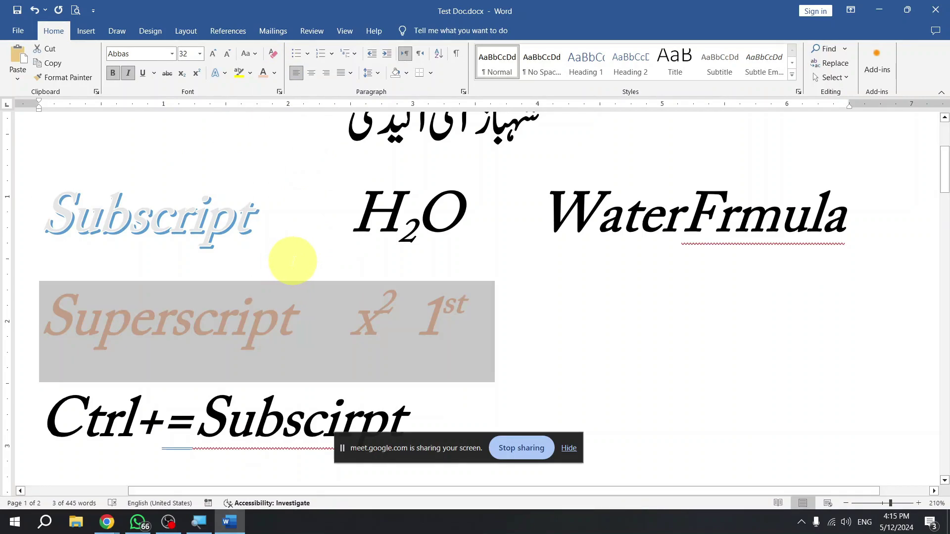
left_click(291, 228)
Preview text outline colors on the word "Subscript" and set it to No Outline.
double_click(199, 223)
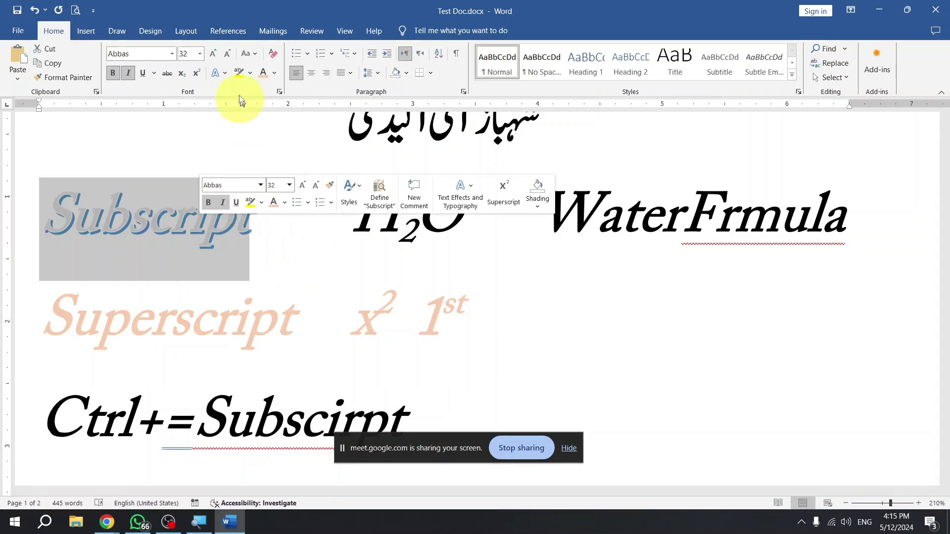
left_click(226, 69)
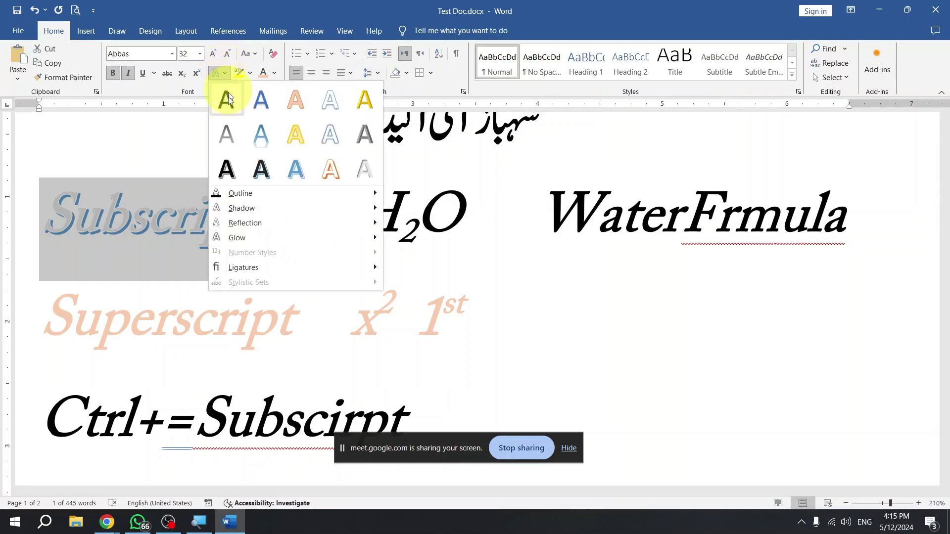
mouse_move(283, 198)
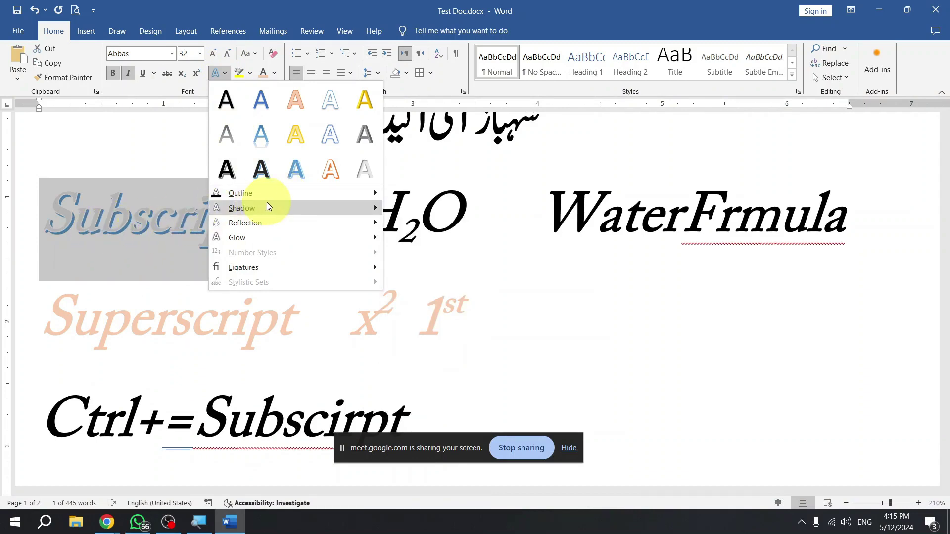
mouse_move(373, 194)
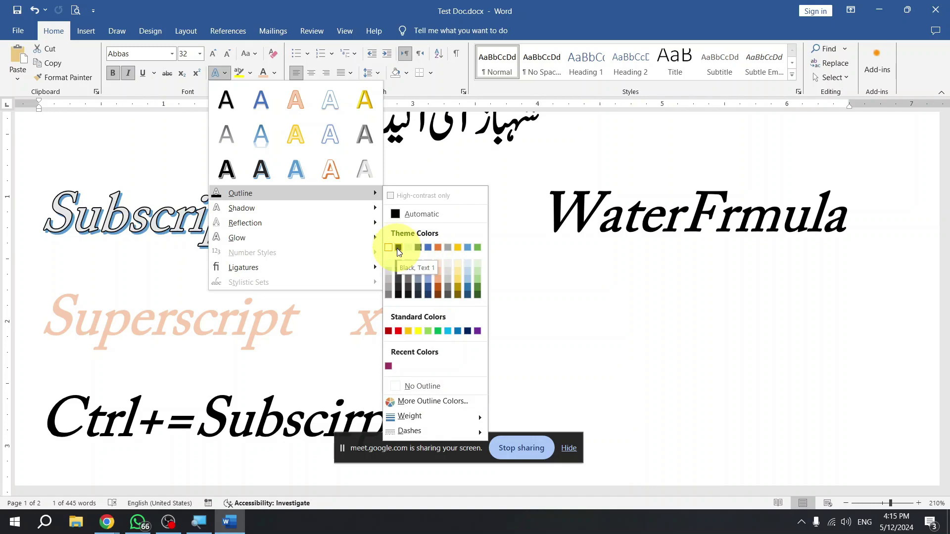
left_click(442, 386)
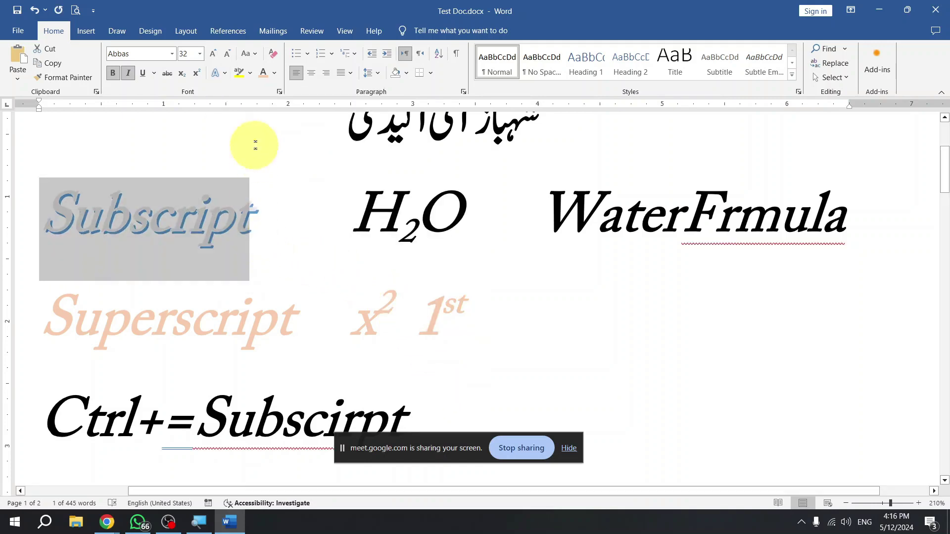
Browse the shadow presets for the word "Subscript" without applying one.
left_click(227, 73)
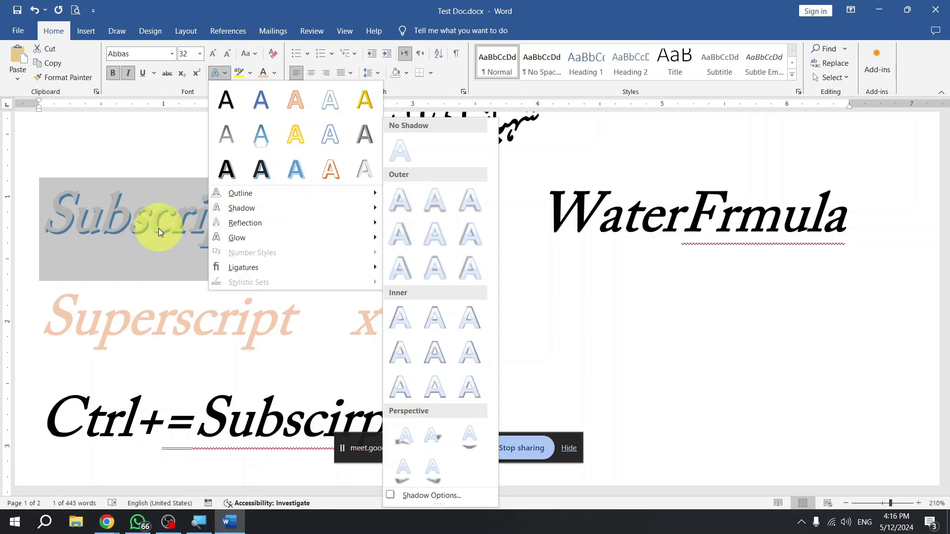
key("Escape")
key("Escape")
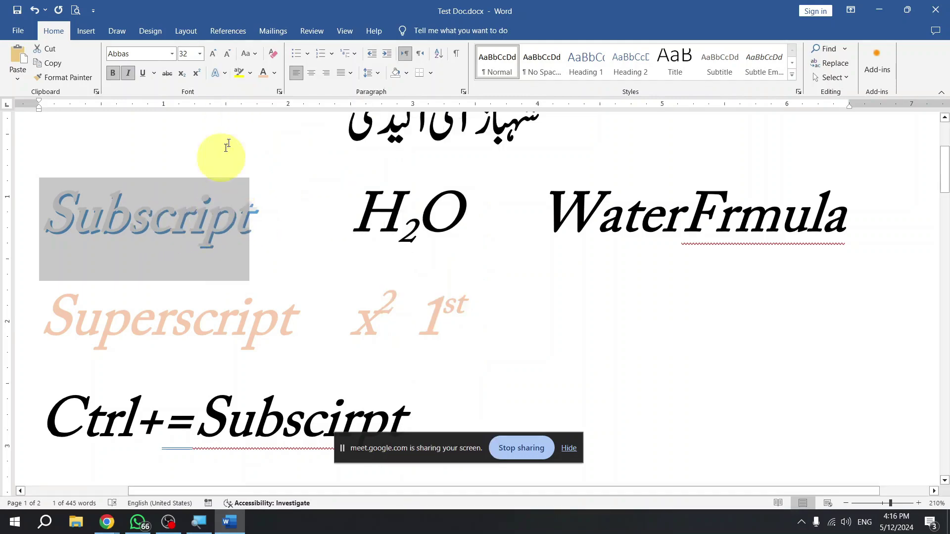
left_click(222, 72)
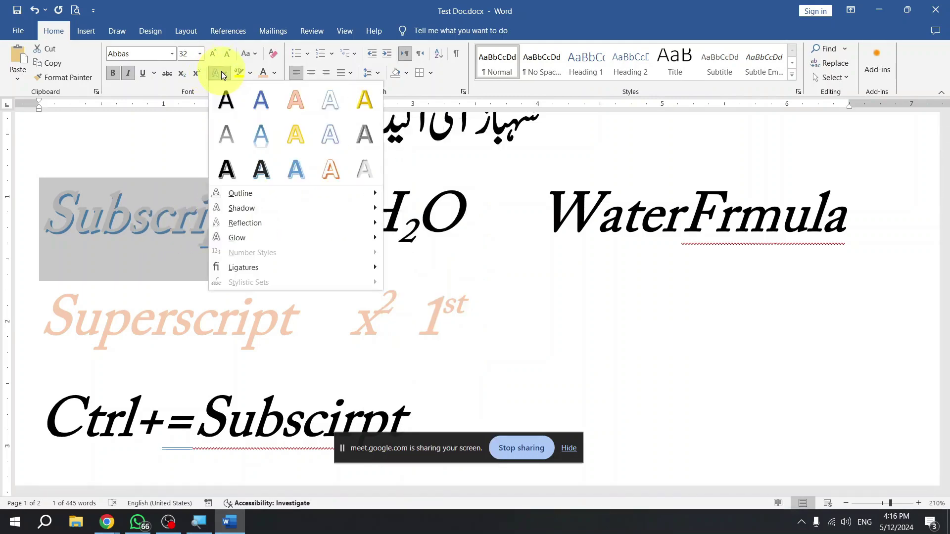
left_click(250, 132)
Insert wide spacing between "Ctrl+=" and "Subscirpt" so the word stands apart on its line.
scroll(346, 277, "down", 3)
left_click(282, 236)
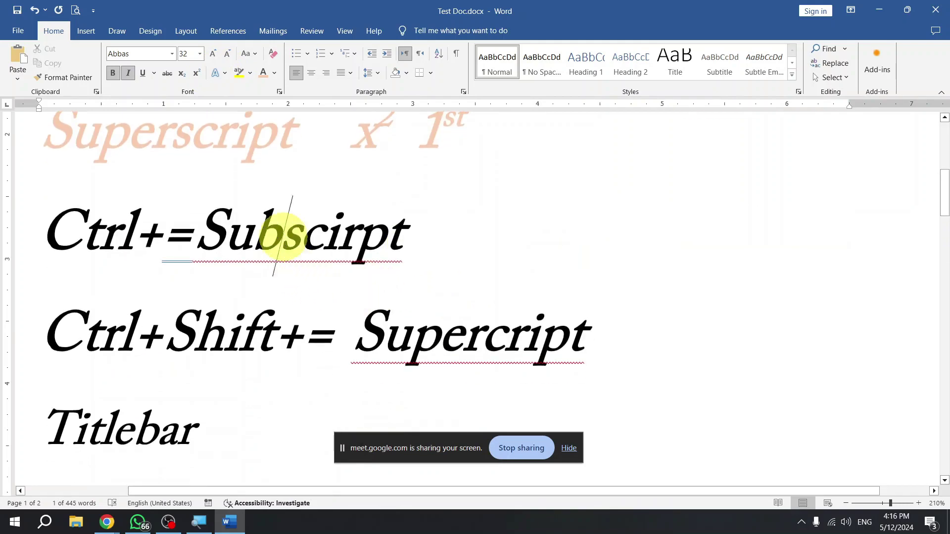
double_click(283, 236)
key("Left")
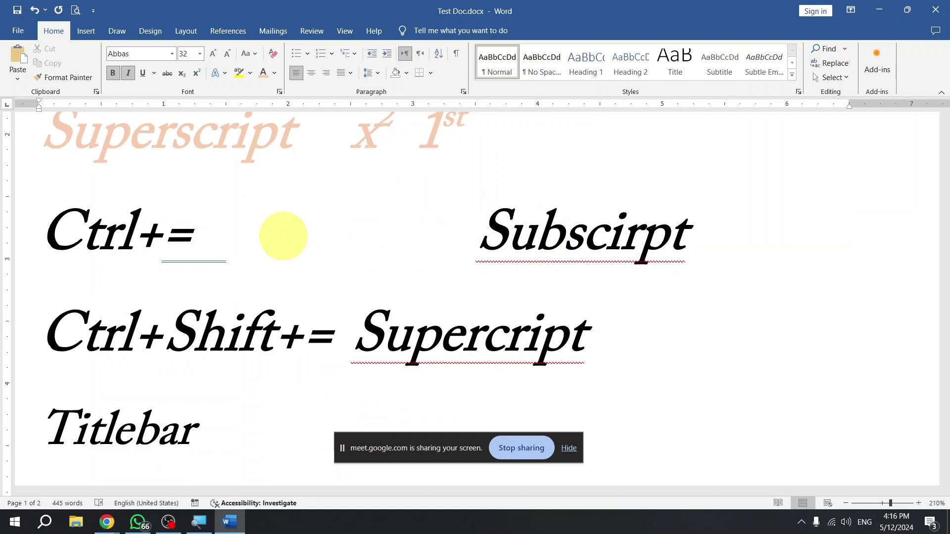
Preview the shadow presets on the word "Subscirpt" and apply the second reflection variation of the first row to it.
key("shift+End")
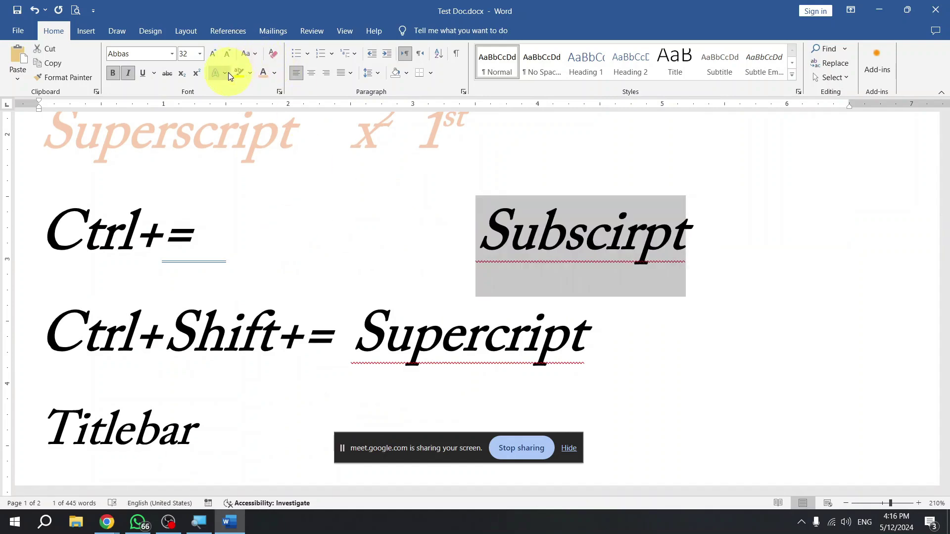
left_click(227, 72)
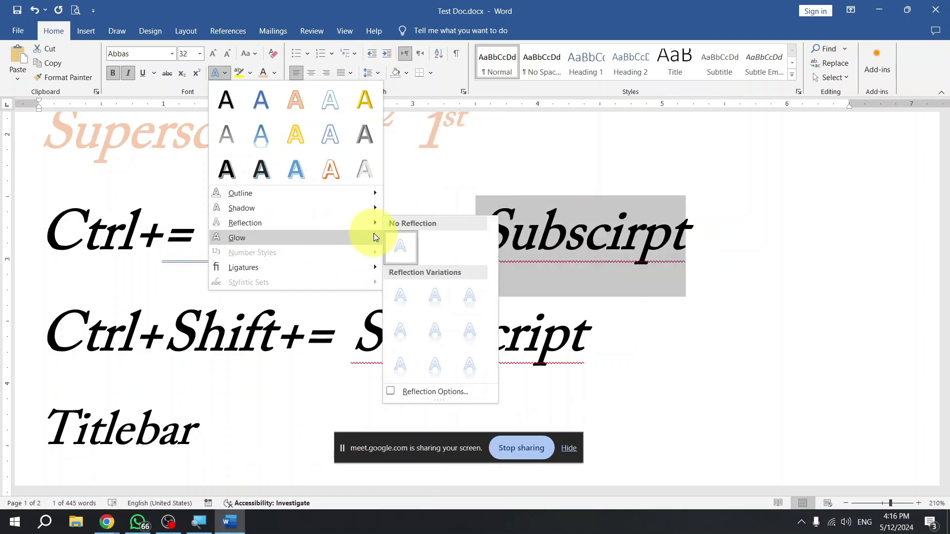
mouse_move(362, 211)
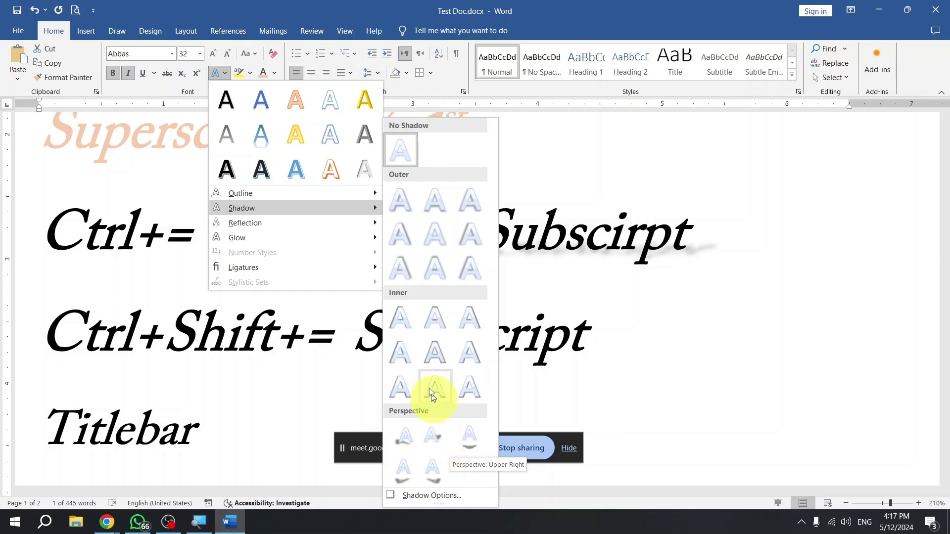
mouse_move(310, 226)
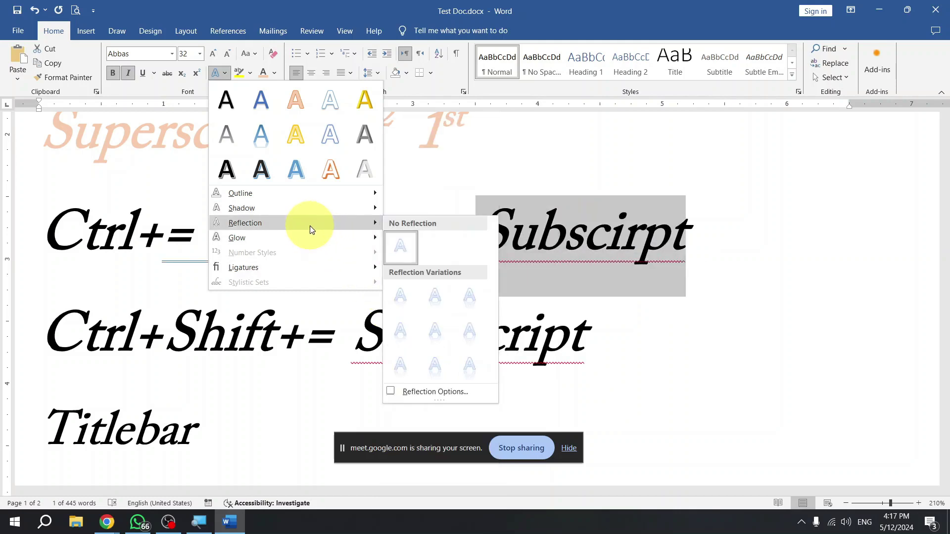
left_click(449, 304)
left_click(417, 272)
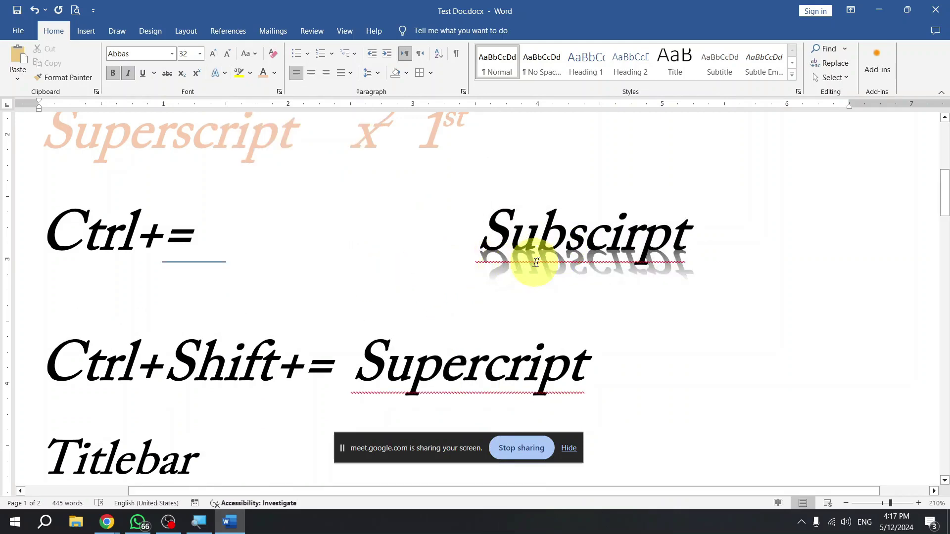
Preview the glow, ligature and preset text effects on the reflected word "Subscirpt" without applying any.
left_click(587, 244)
triple_click(587, 244)
left_click(586, 244)
double_click(587, 244)
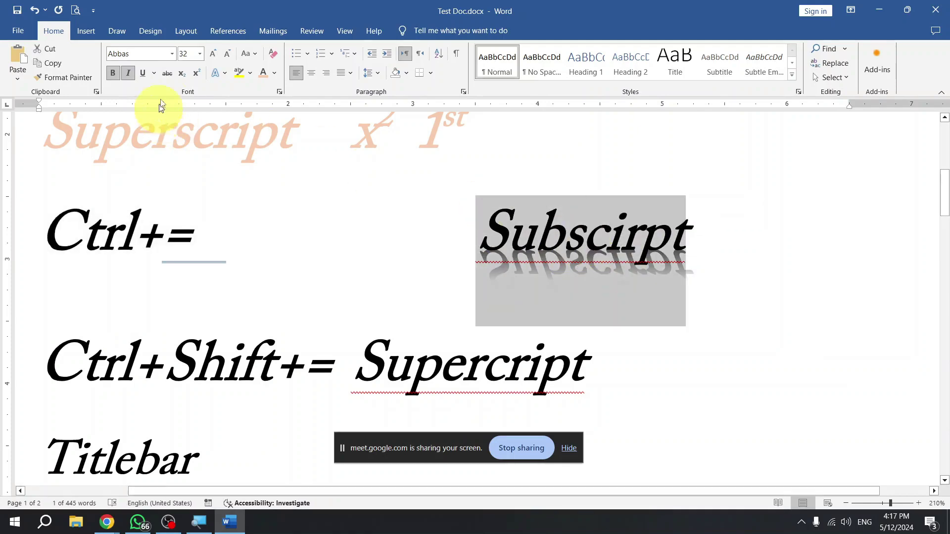
left_click(225, 74)
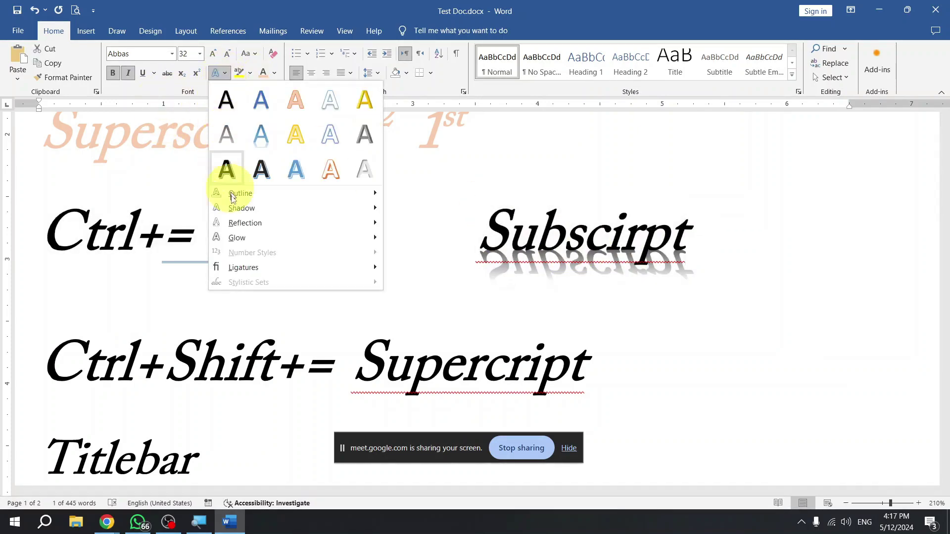
mouse_move(313, 224)
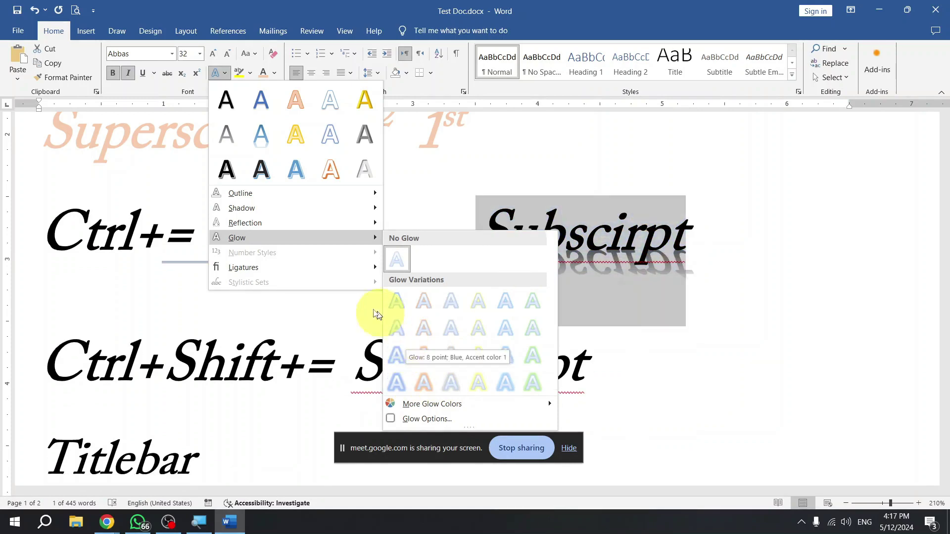
mouse_move(313, 268)
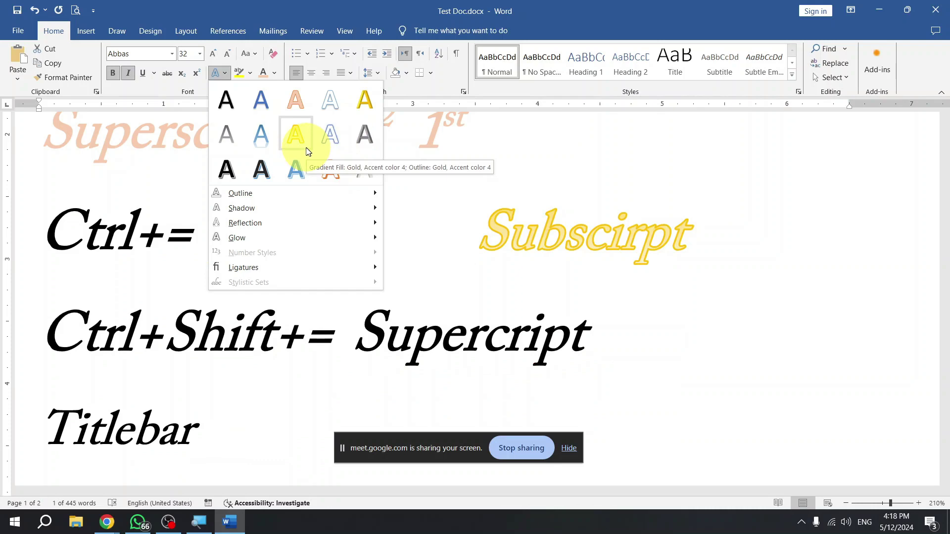
left_click(642, 254)
Apply the preset text effect with white fill, orange outline and orange hard shadow to the word "Frmula".
scroll(550, 327, "up", 3)
scroll(551, 327, "up", 4)
scroll(475, 293, "down", 7)
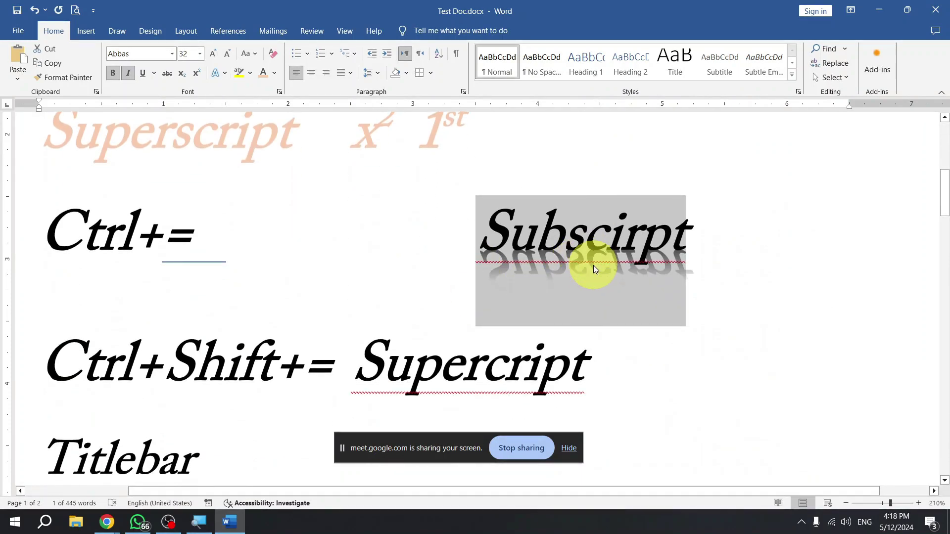
scroll(599, 267, "up", 7)
double_click(638, 420)
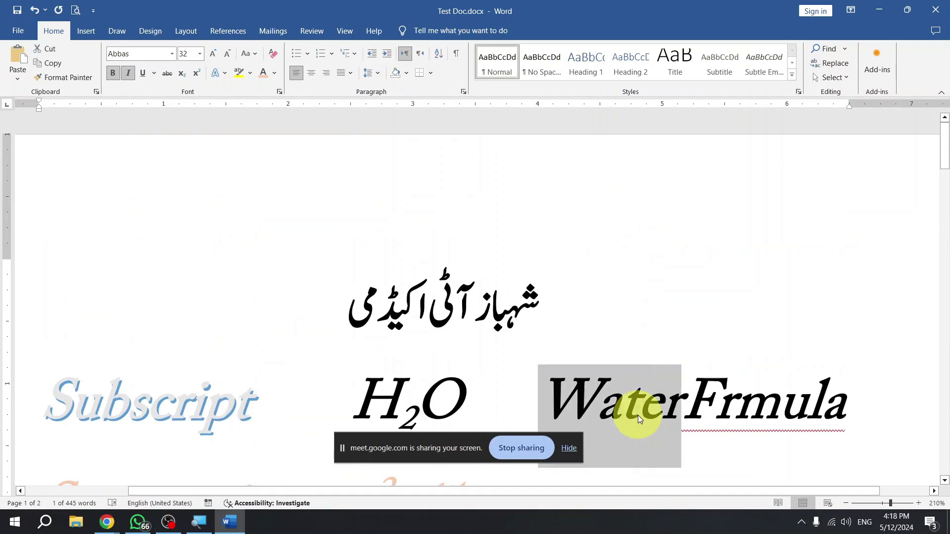
left_click(638, 420)
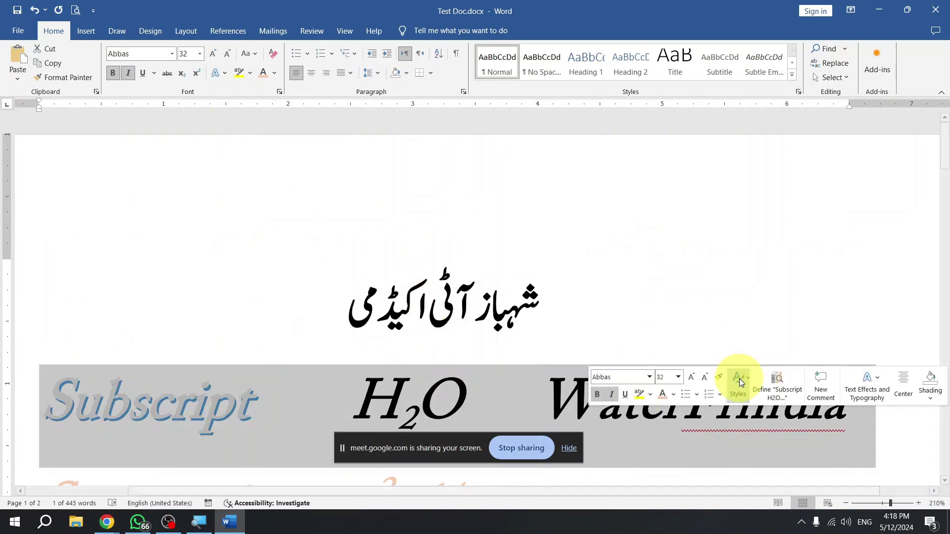
left_click_drag(675, 398, 727, 389)
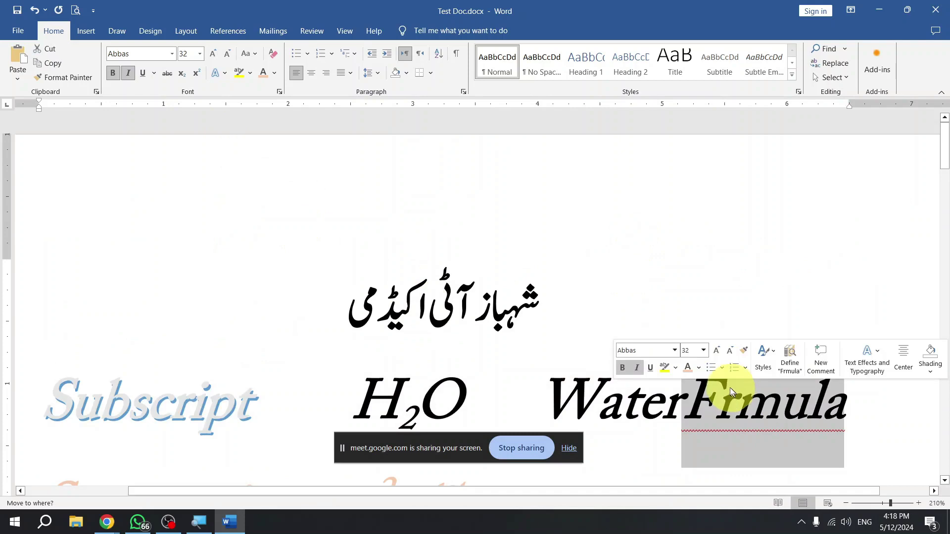
left_click(225, 77)
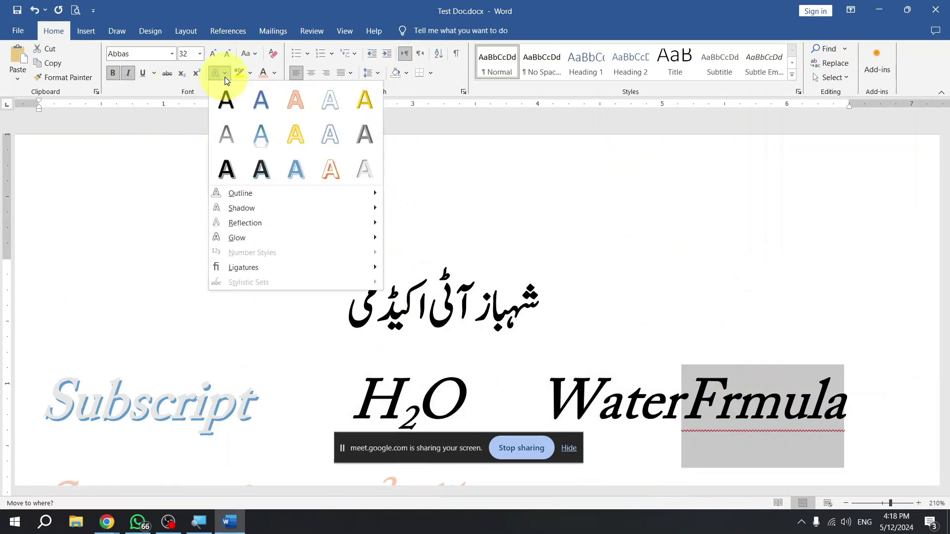
left_click(333, 170)
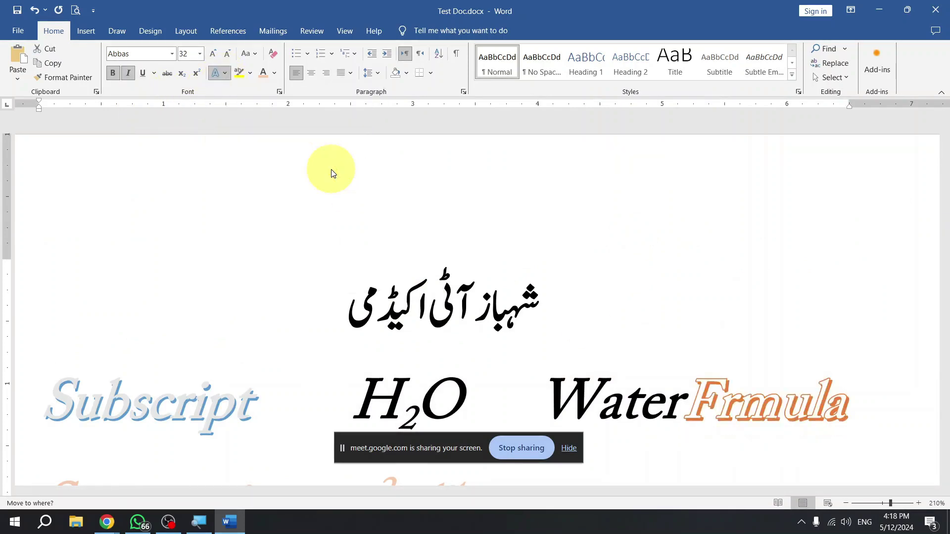
Set the font color of the word "Frmula" to a medium blue-gray theme color.
triple_click(739, 377)
left_click(742, 381)
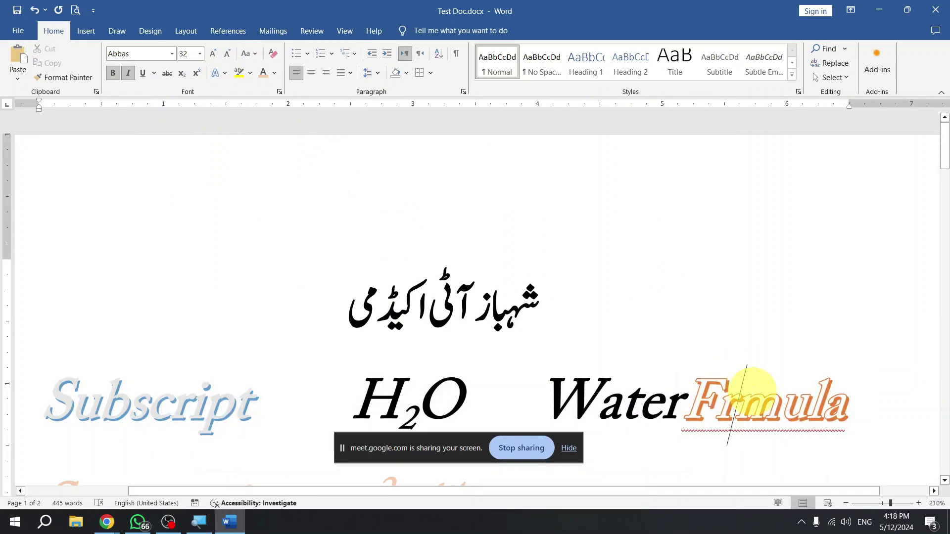
double_click(752, 392)
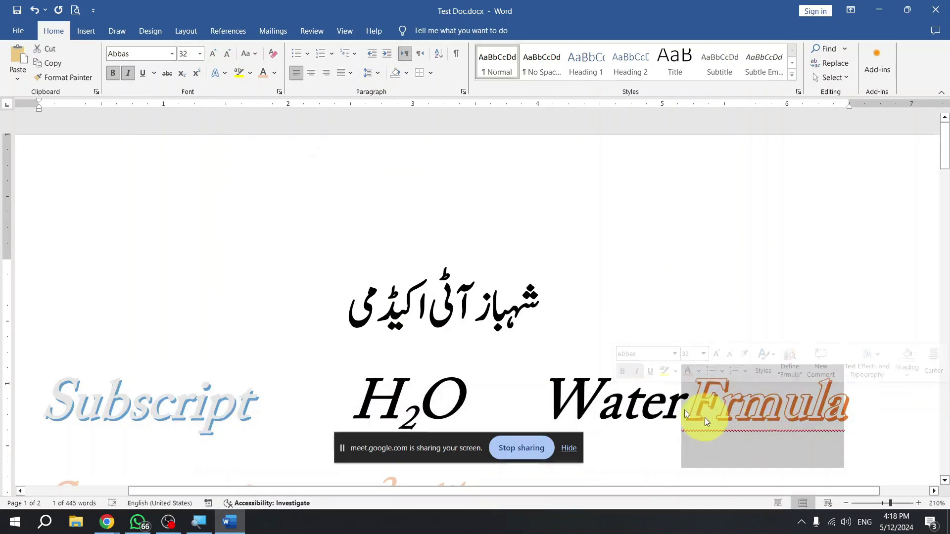
left_click(275, 76)
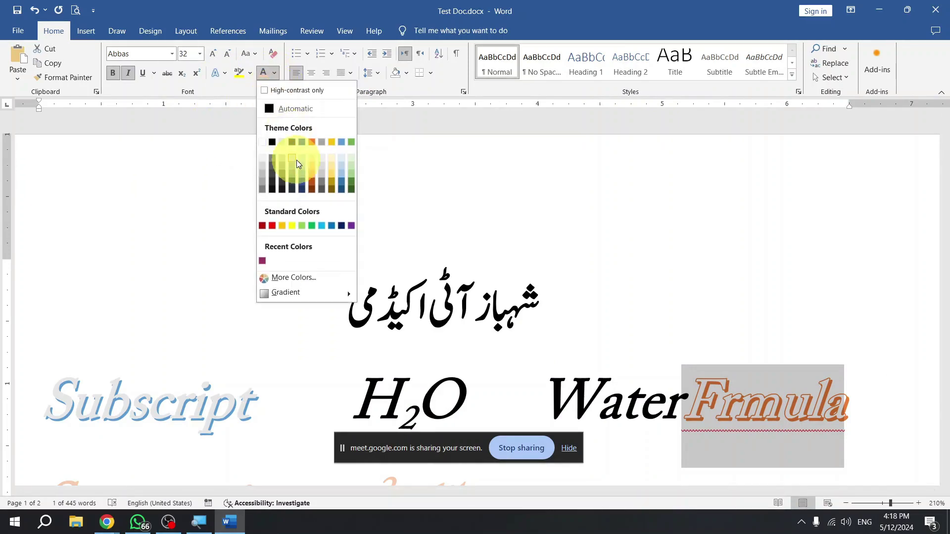
left_click(295, 176)
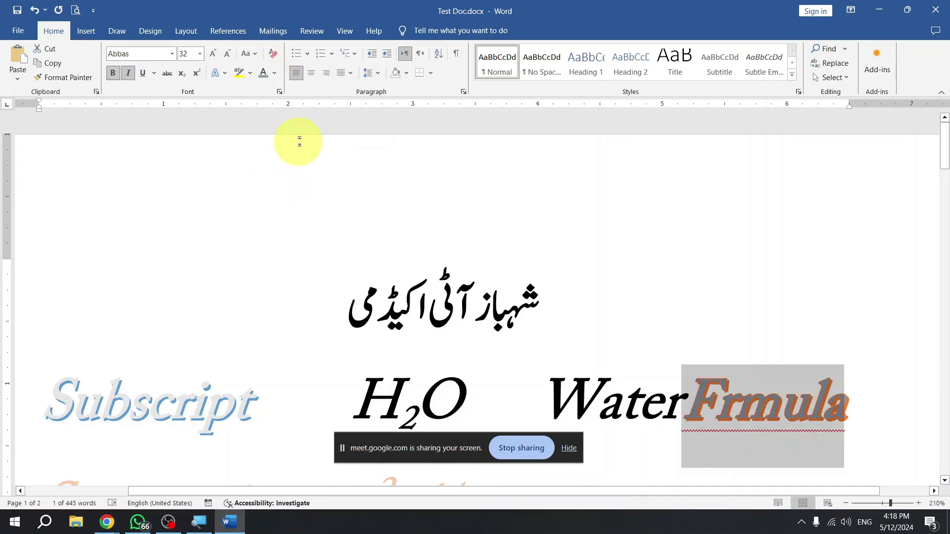
Set the text outline of the word "Frmula" to a light orange theme color.
triple_click(745, 411)
double_click(745, 412)
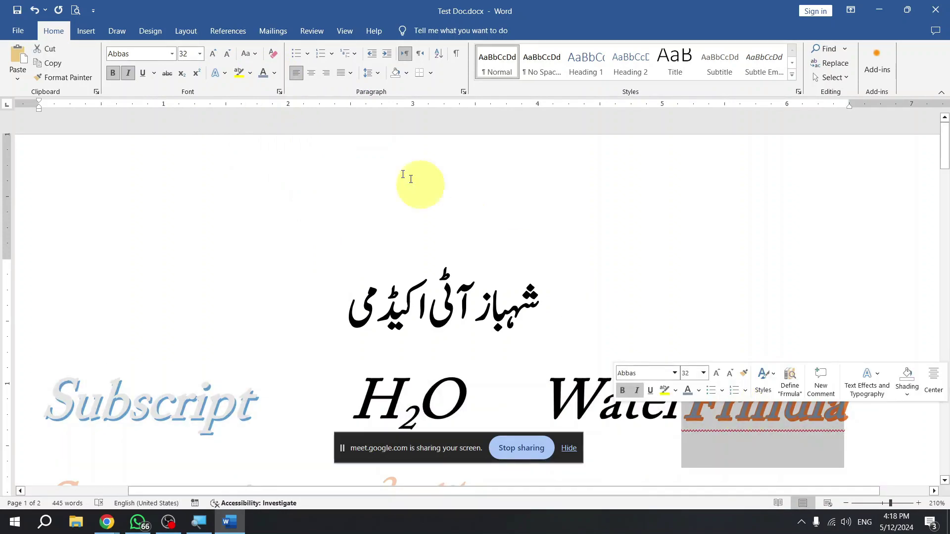
left_click(225, 74)
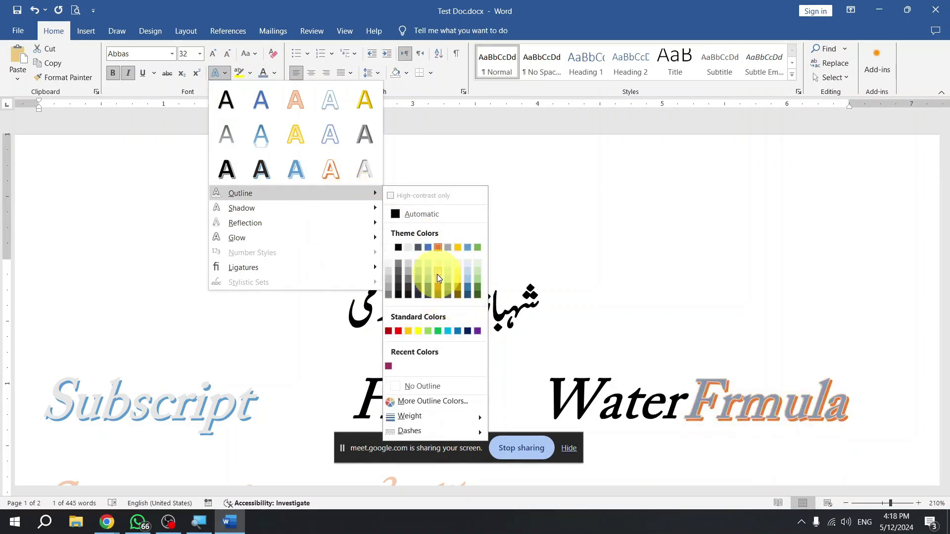
left_click(437, 274)
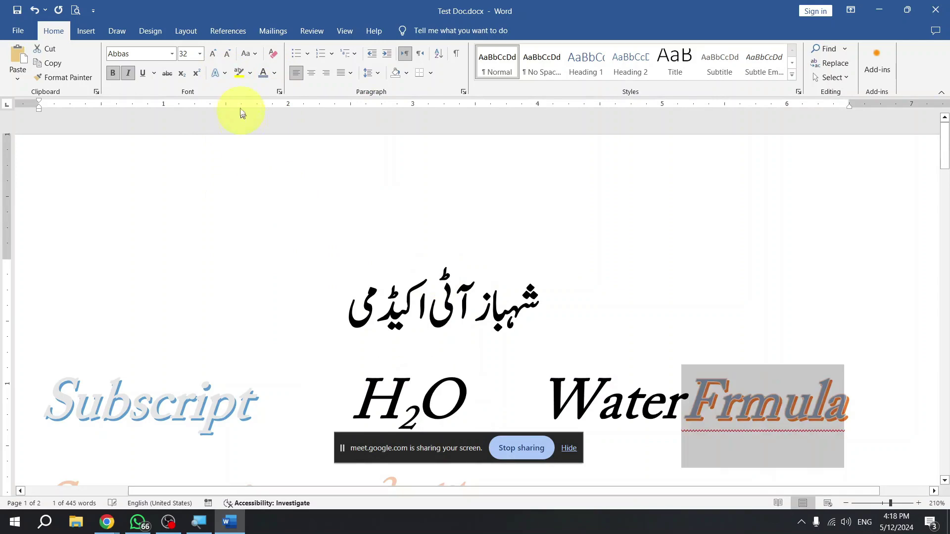
Browse the outline, shadow and reflection options for the word "Frmula" without applying any.
left_click(227, 72)
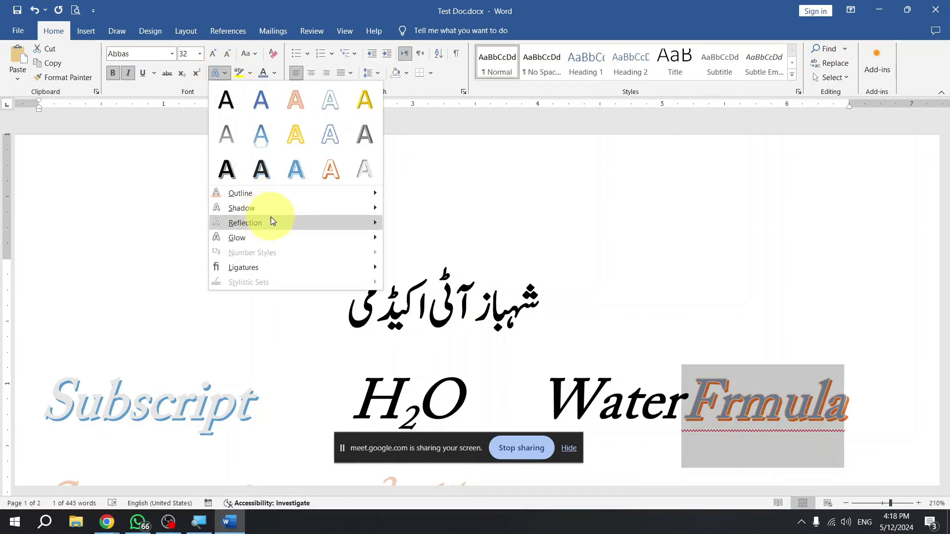
mouse_move(261, 194)
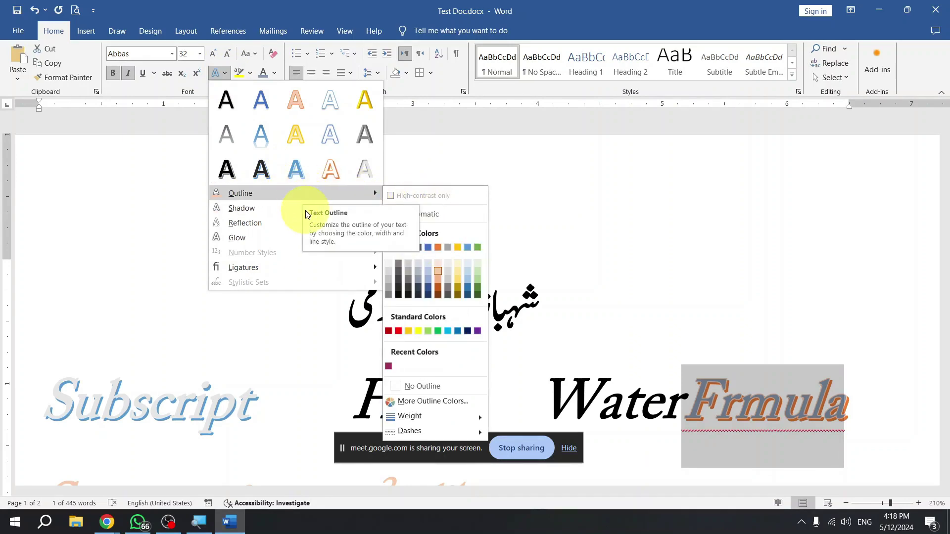
mouse_move(307, 215)
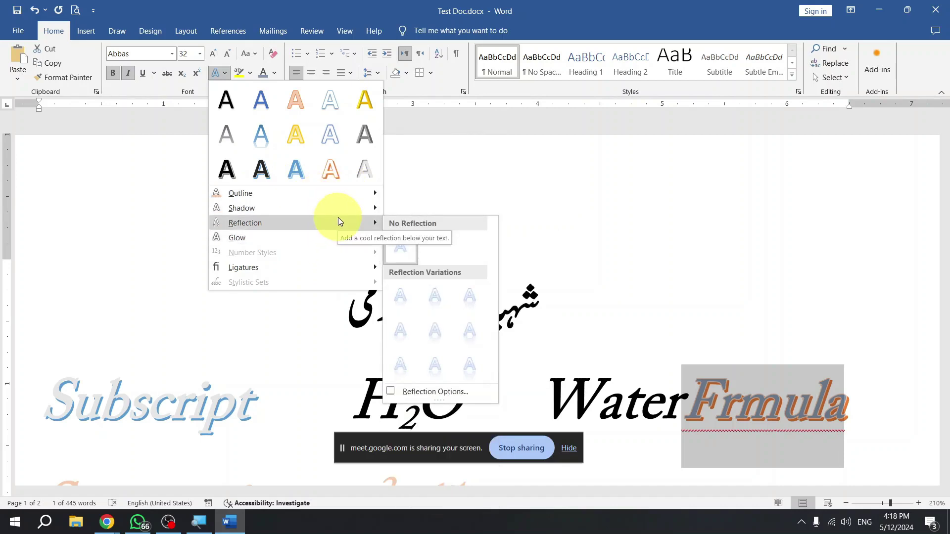
left_click(530, 248)
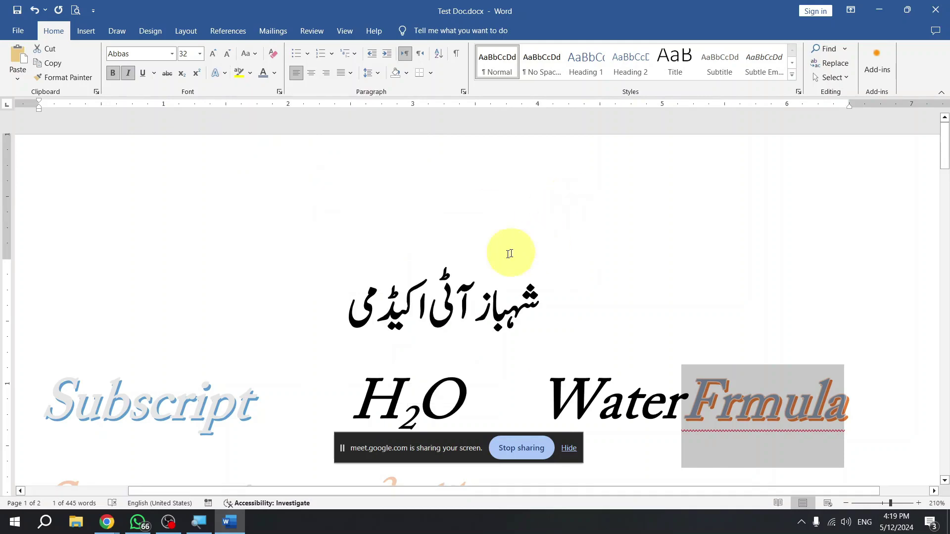
Review the formatted sample words, checking the effects on the Subscript, H2O, Water and Superscript lines.
scroll(437, 295, "down", 10)
scroll(185, 273, "up", 4)
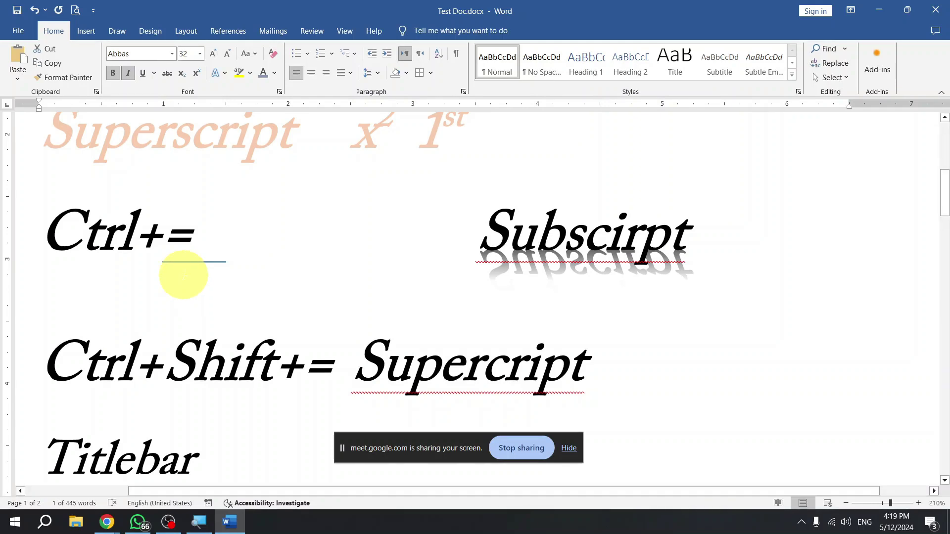
left_click(390, 316)
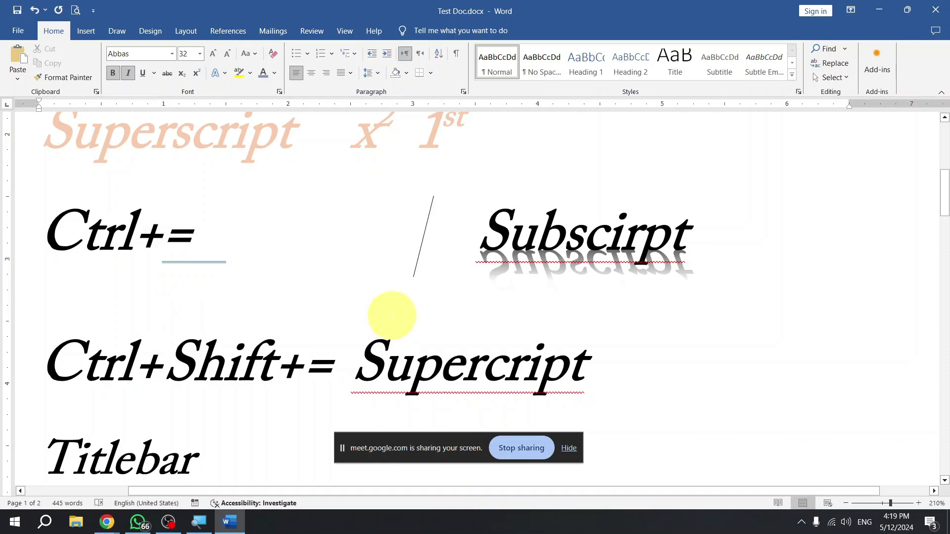
scroll(392, 316, "up", 6)
scroll(340, 286, "down", 3)
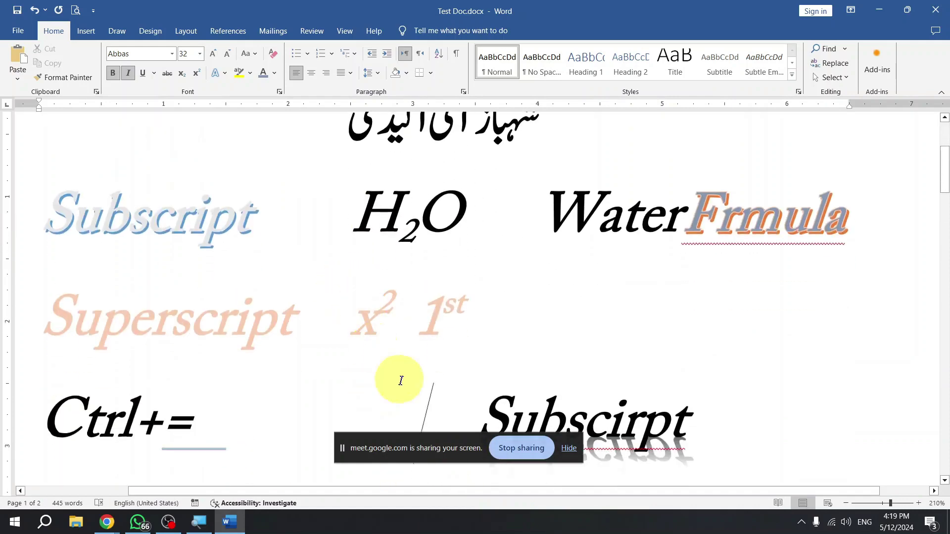
double_click(415, 213)
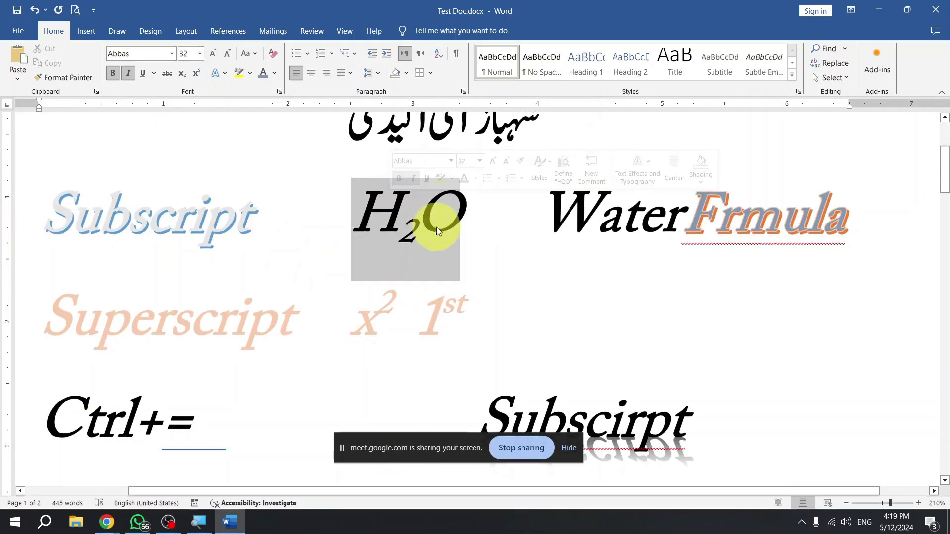
double_click(569, 212)
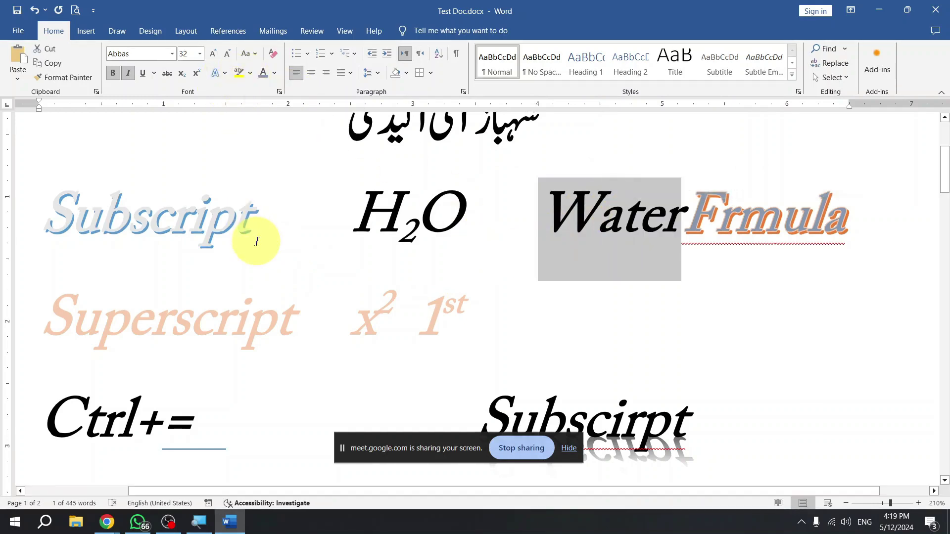
left_click(255, 240)
Try a pink highlight on the selected body text from "your document coordinated" to "SmartArt graphics" and undo it.
scroll(267, 239, "down", 15)
scroll(298, 243, "down", 10)
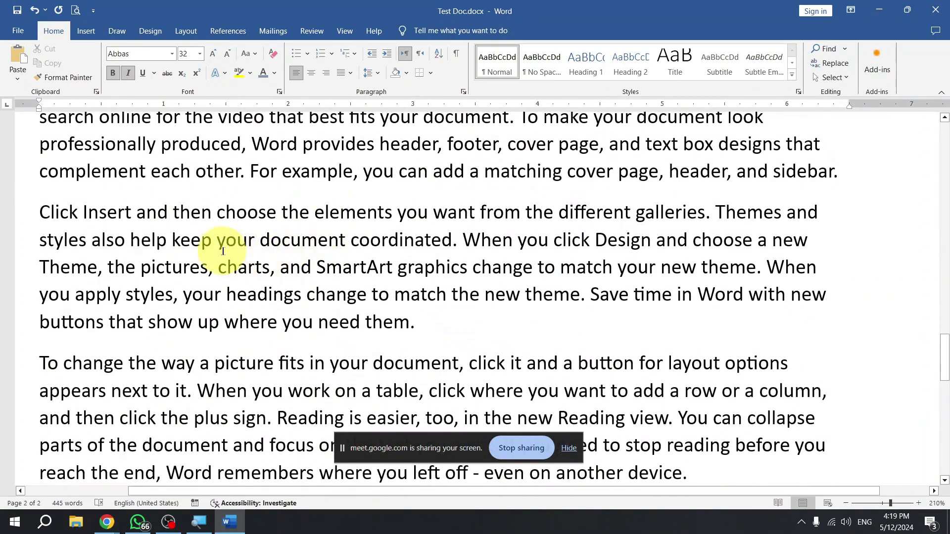
left_click_drag(217, 245, 488, 275)
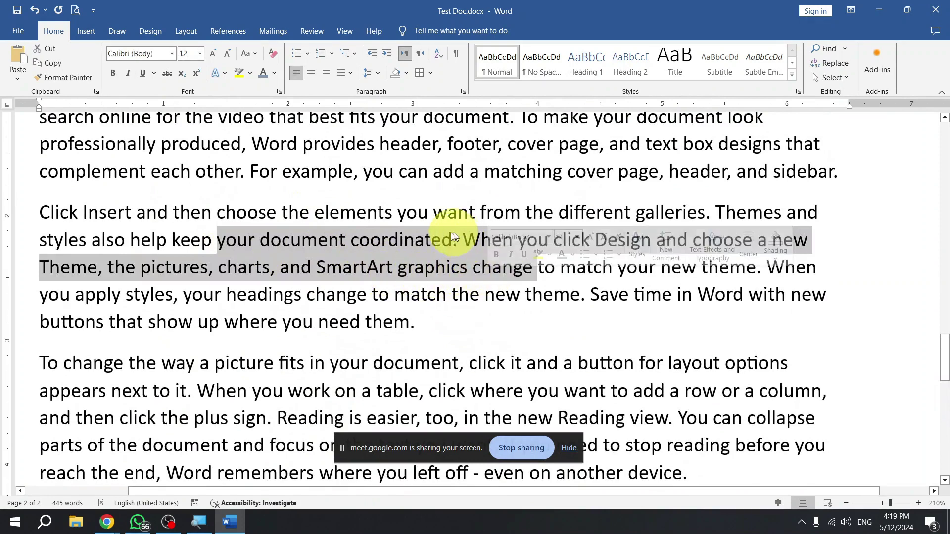
left_click(399, 239)
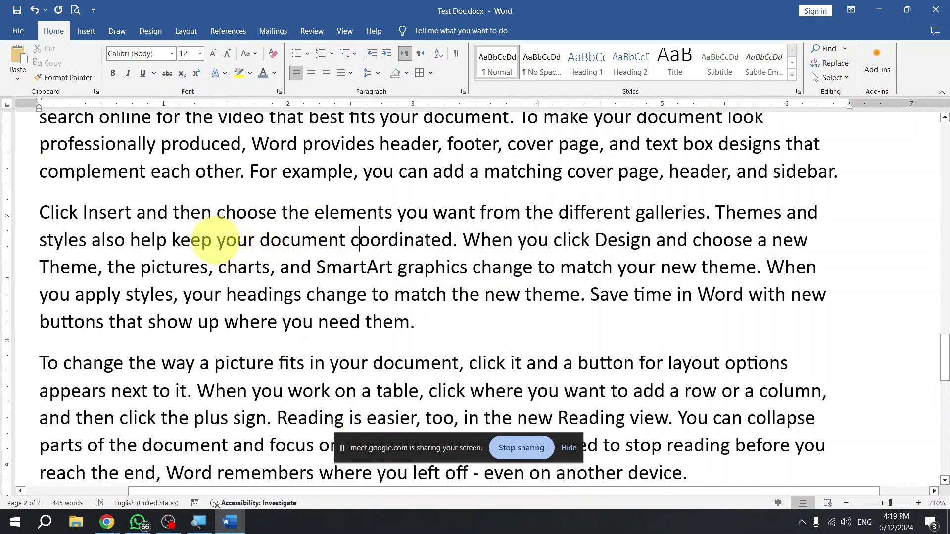
left_click_drag(216, 240, 443, 255)
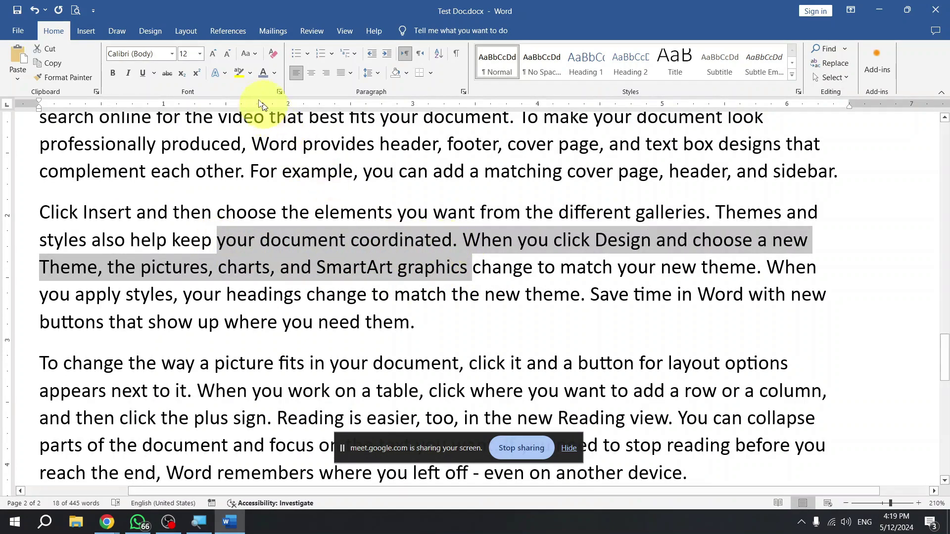
left_click(250, 76)
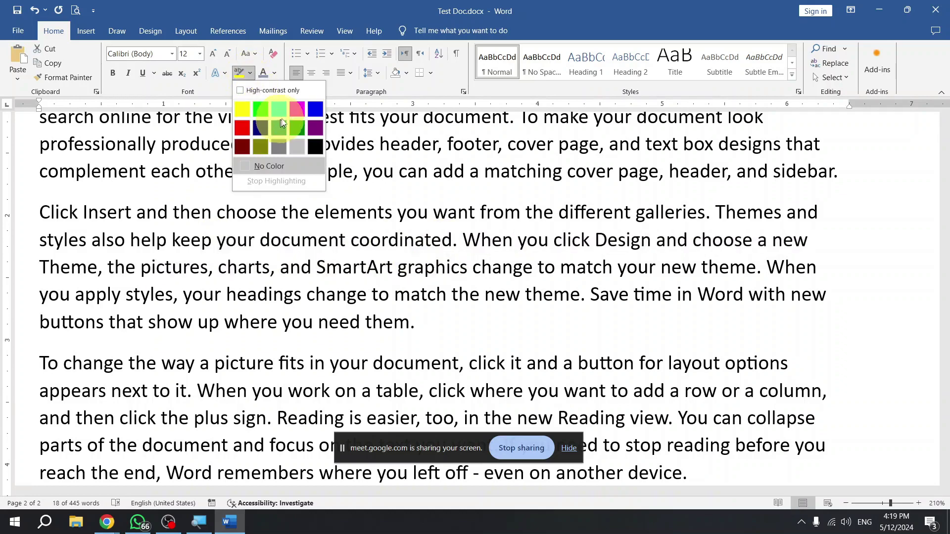
left_click(297, 110)
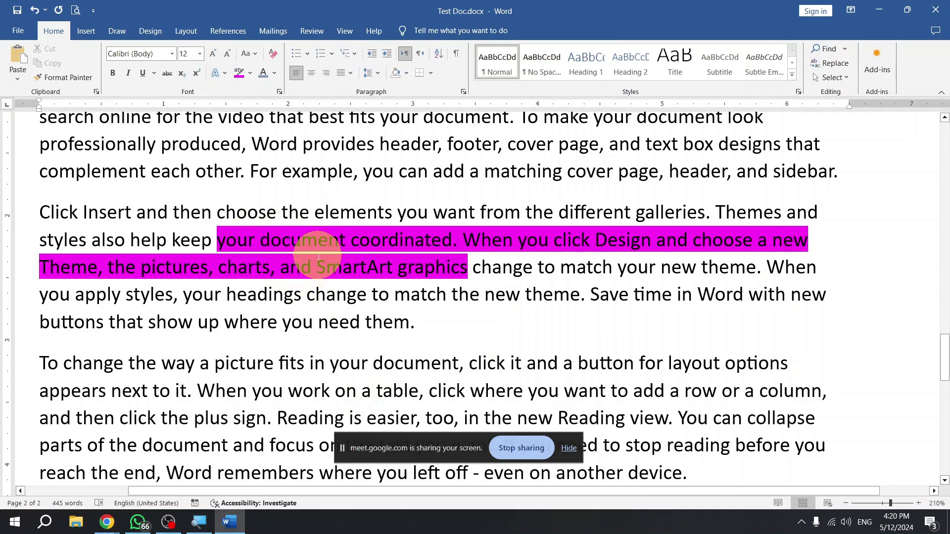
key("ctrl+z")
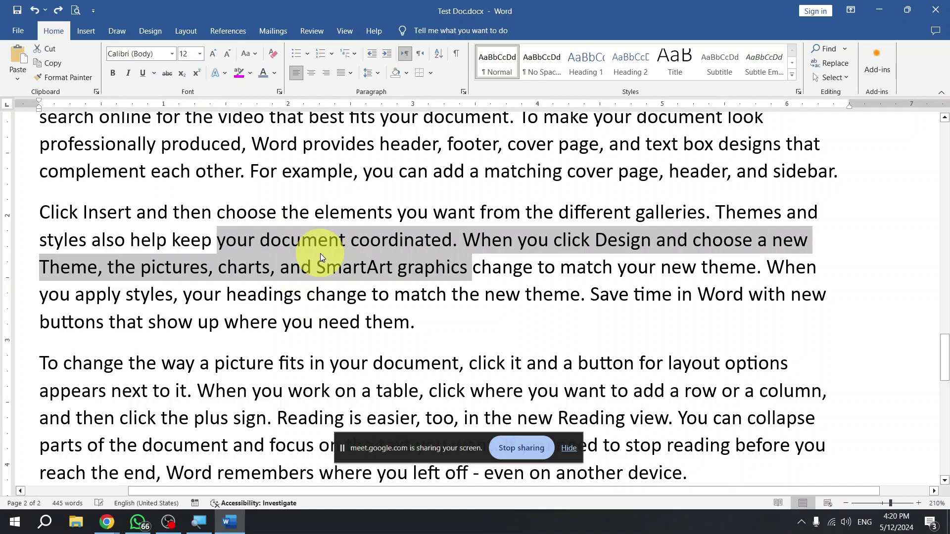
left_click(322, 251)
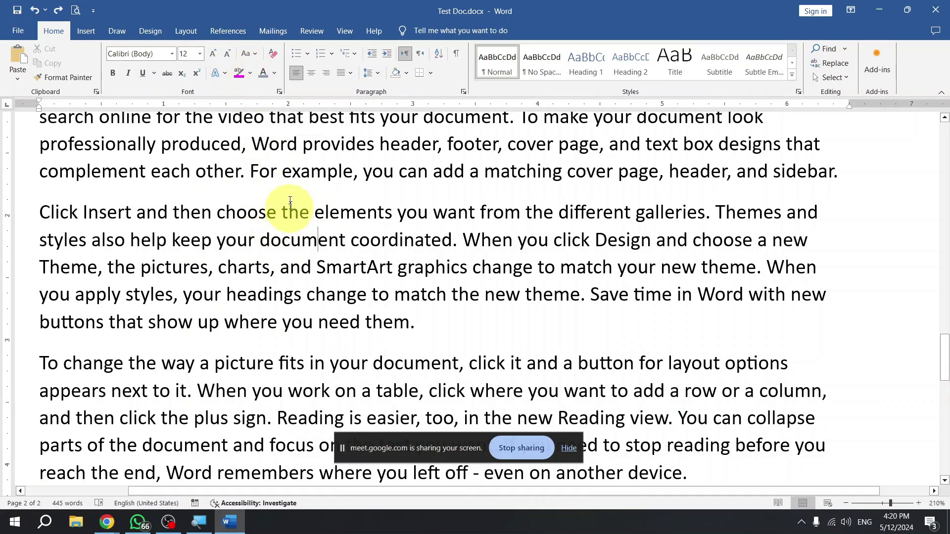
With the pink text highlighter active, highlight "your document coordinated" through "SmartArt graphics" and the phrase "click where you want to add".
left_click(252, 72)
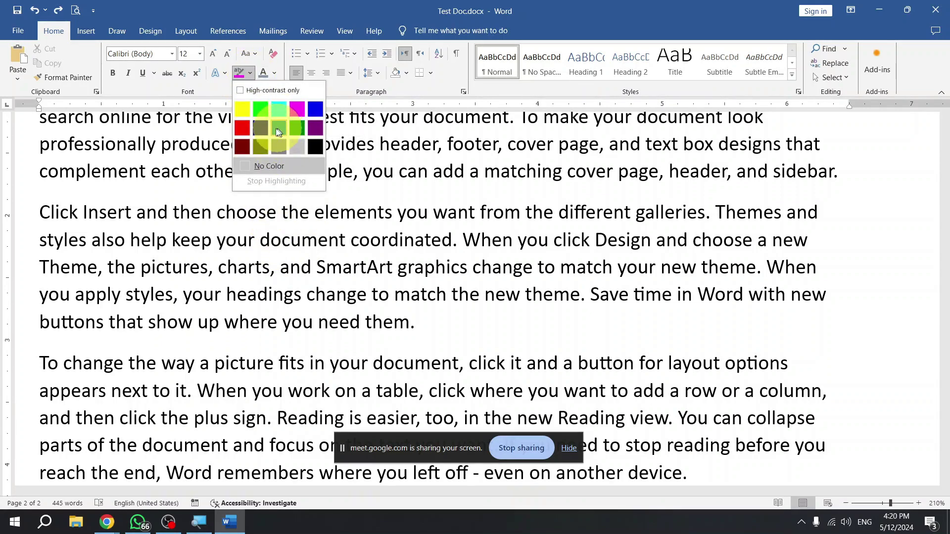
left_click(297, 110)
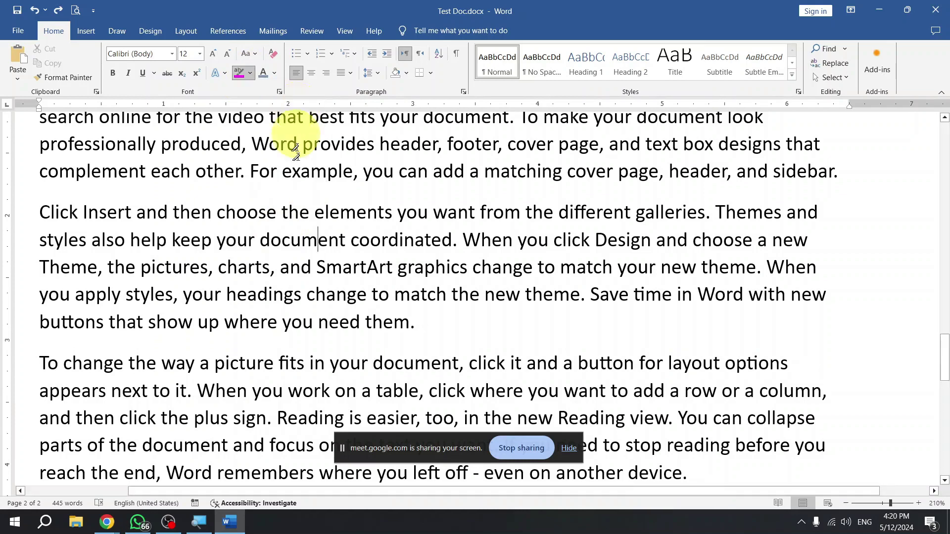
mouse_move(217, 240)
left_mouse_down()
mouse_move(435, 248)
mouse_move(445, 264)
mouse_move(438, 258)
left_mouse_up()
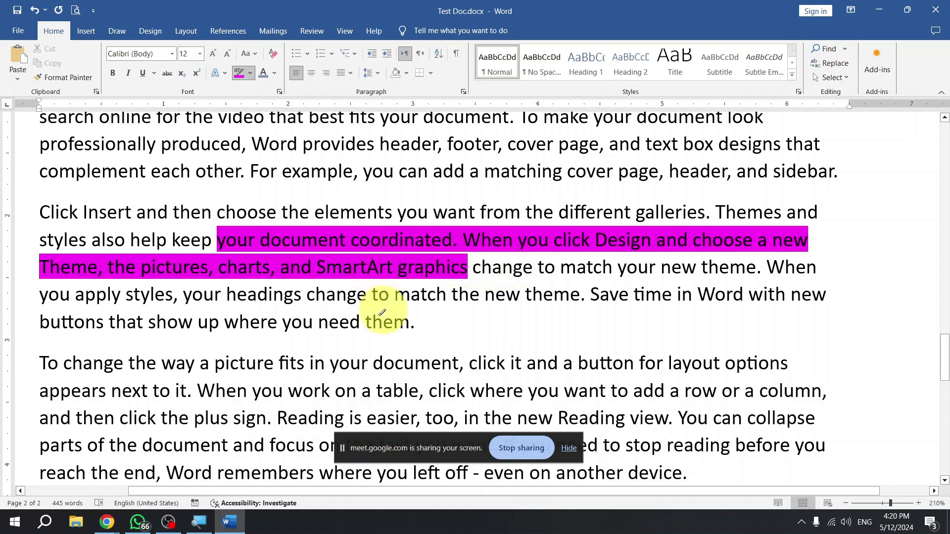
scroll(386, 332, "down", 3)
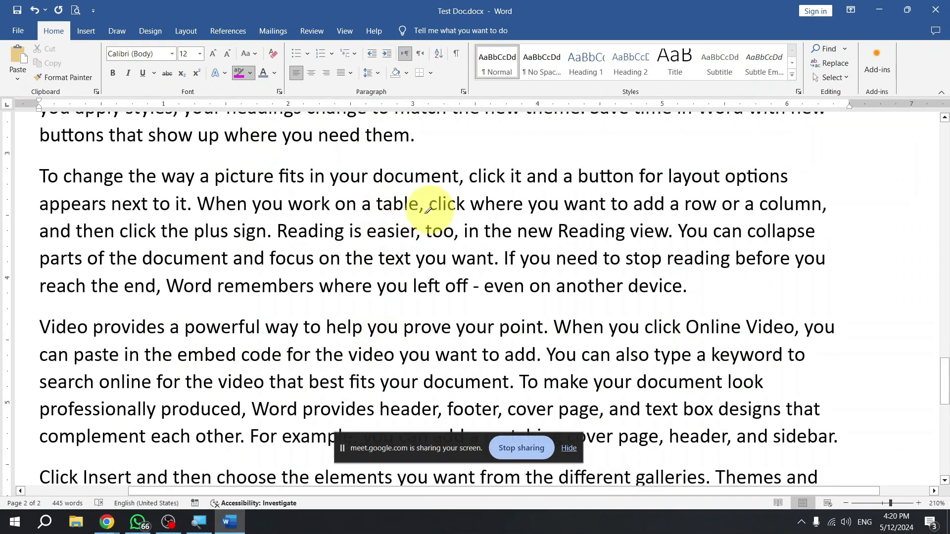
left_click_drag(431, 207, 665, 204)
Highlight "For example, you can add a matching" and "change to match the new theme" through "where you need them." in pink.
scroll(452, 245, "up", 3)
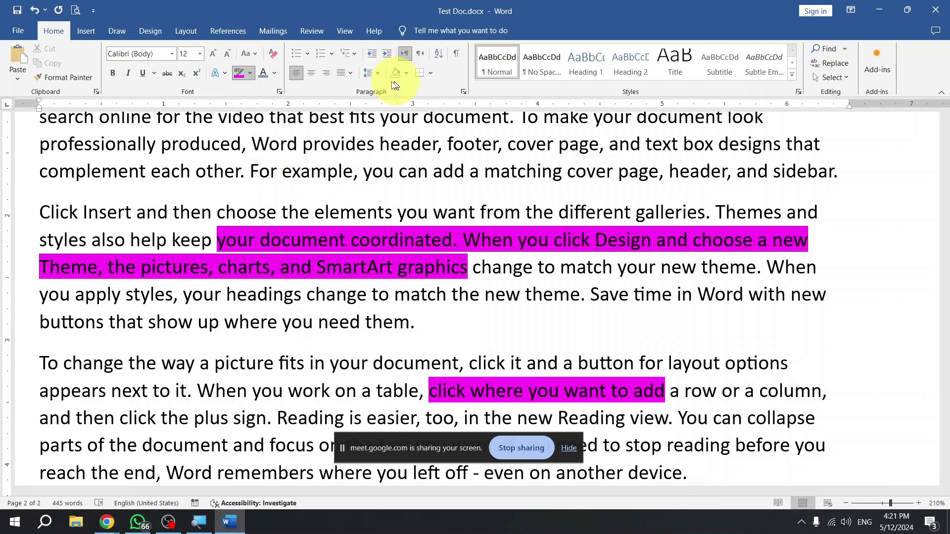
left_click_drag(250, 171, 508, 164)
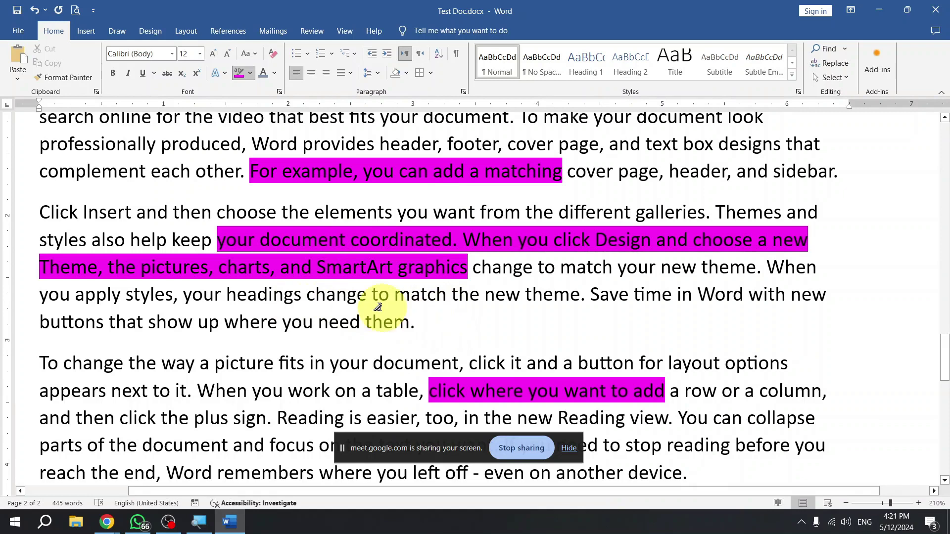
left_click_drag(307, 295, 430, 286)
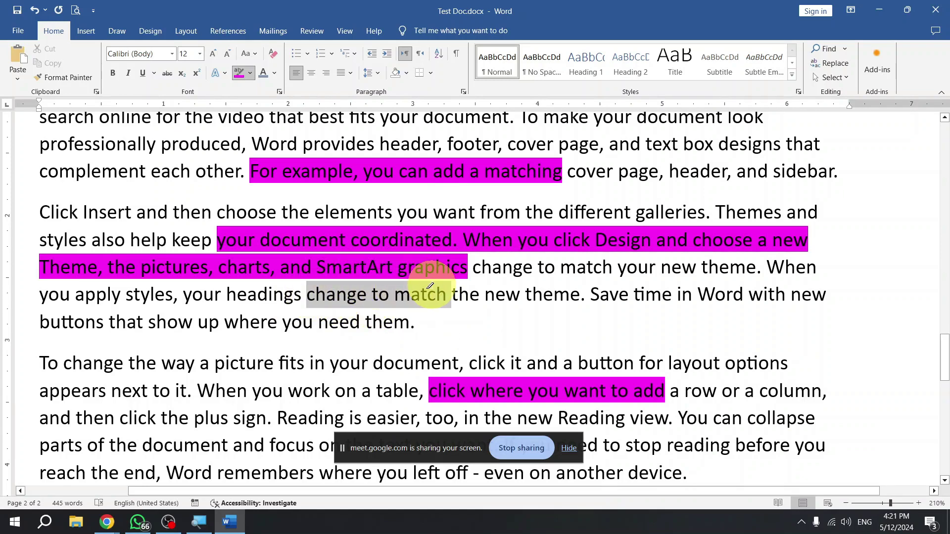
left_click_drag(430, 286, 431, 317)
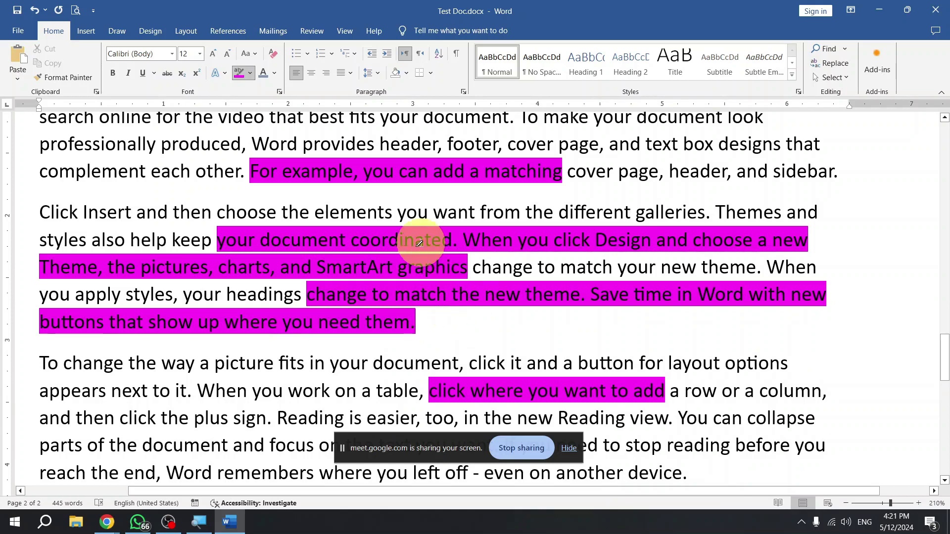
Remove all pink highlights from the body paragraphs using the No Color highlighter and exit highlighting mode.
left_click(251, 73)
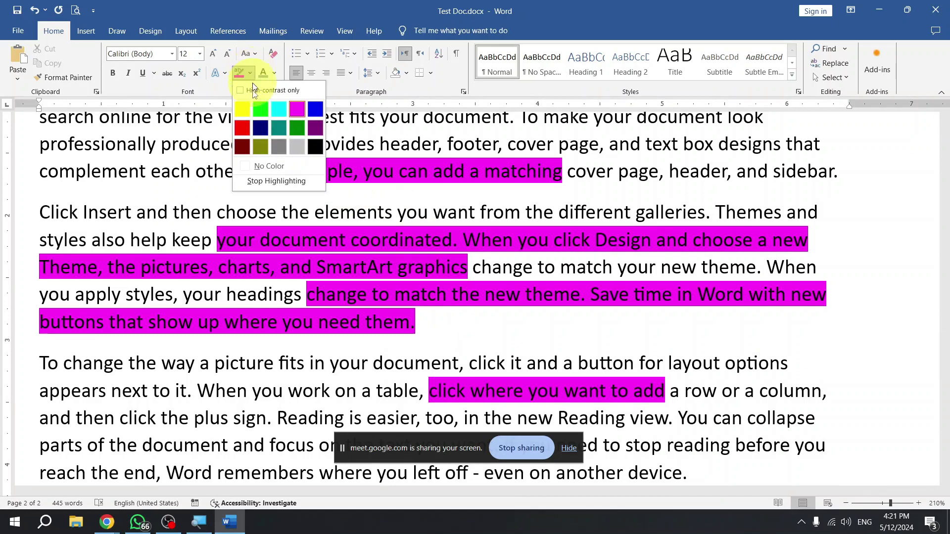
left_click(305, 167)
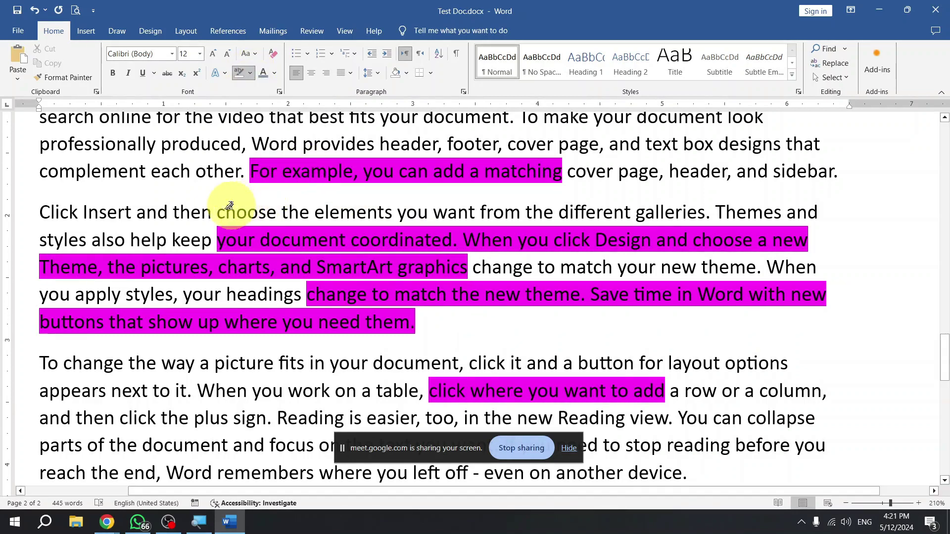
mouse_move(208, 219)
left_mouse_down()
mouse_move(411, 317)
mouse_move(432, 365)
mouse_move(598, 369)
mouse_move(700, 392)
left_mouse_up()
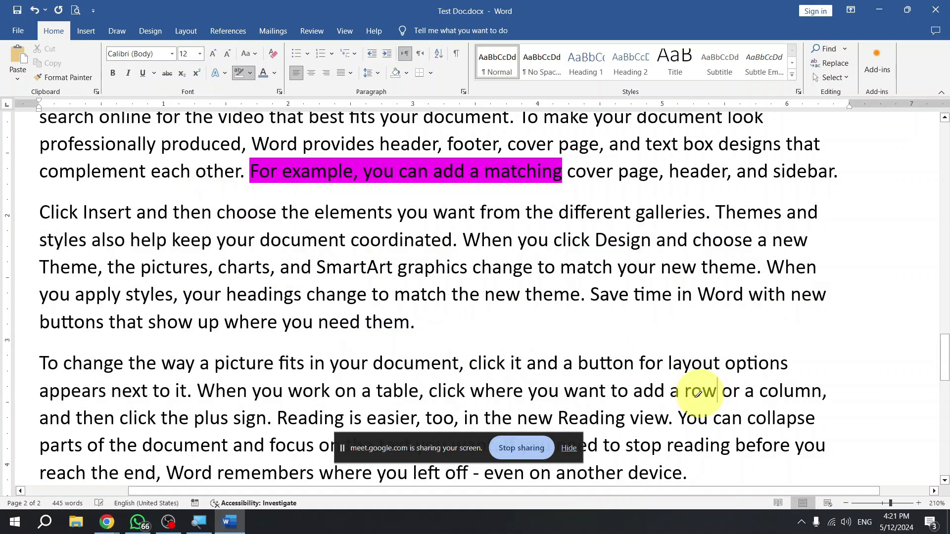
left_click_drag(211, 148, 631, 213)
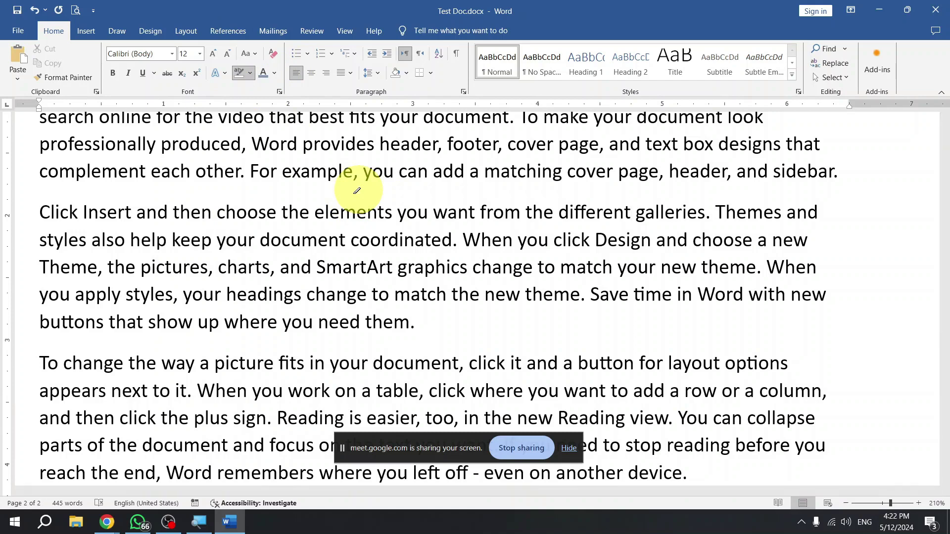
key("Escape")
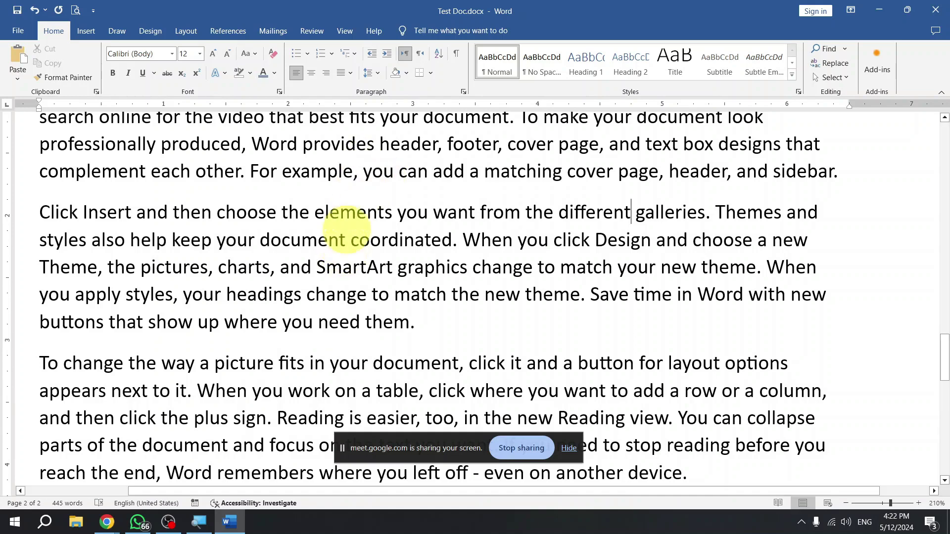
Highlight the text from "example, you can add a matching cover page" through "your headings change to match" in bright green.
left_click(249, 74)
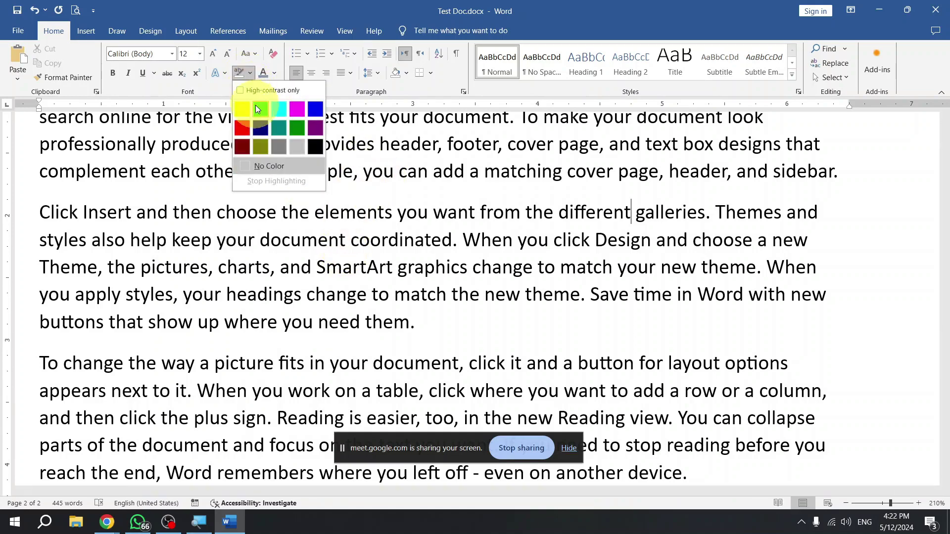
left_click(259, 108)
left_click_drag(283, 171, 447, 293)
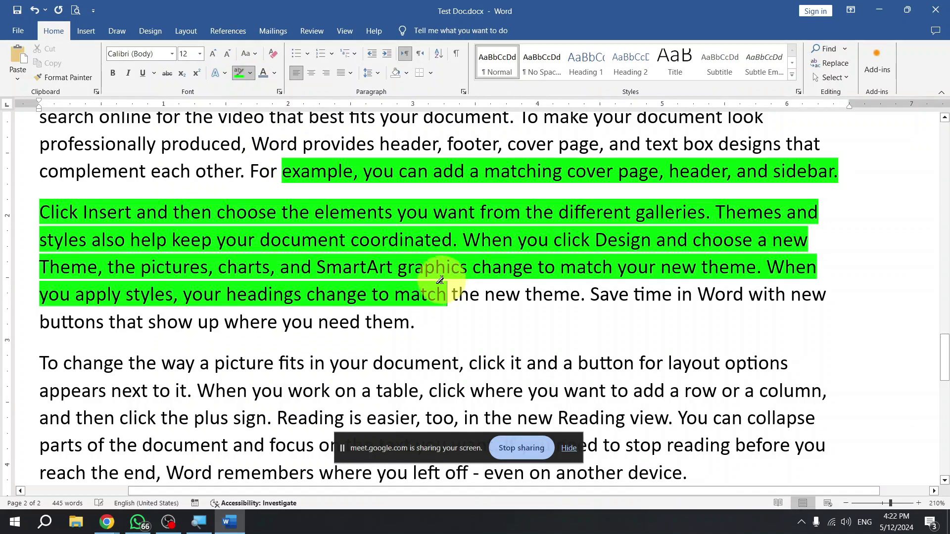
Clear the bright green highlight from the body paragraphs with the No Color highlighter.
left_click(252, 74)
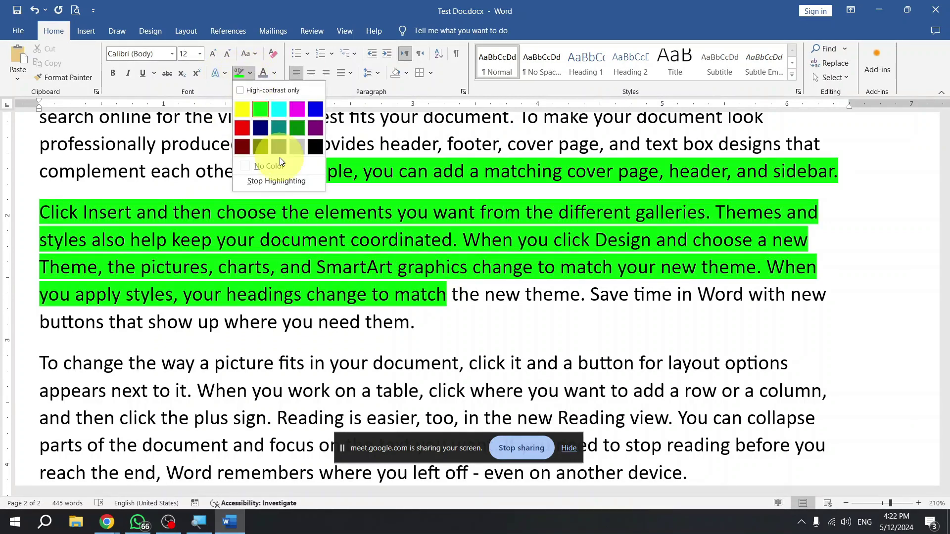
left_click(274, 179)
mouse_move(250, 171)
left_mouse_down()
mouse_move(474, 303)
mouse_move(479, 296)
left_mouse_up()
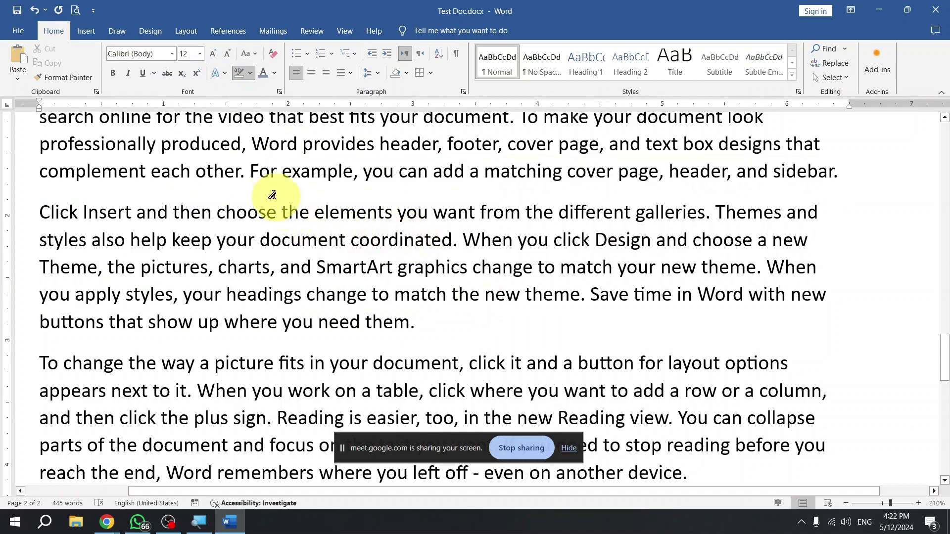
left_click_drag(250, 171, 816, 173)
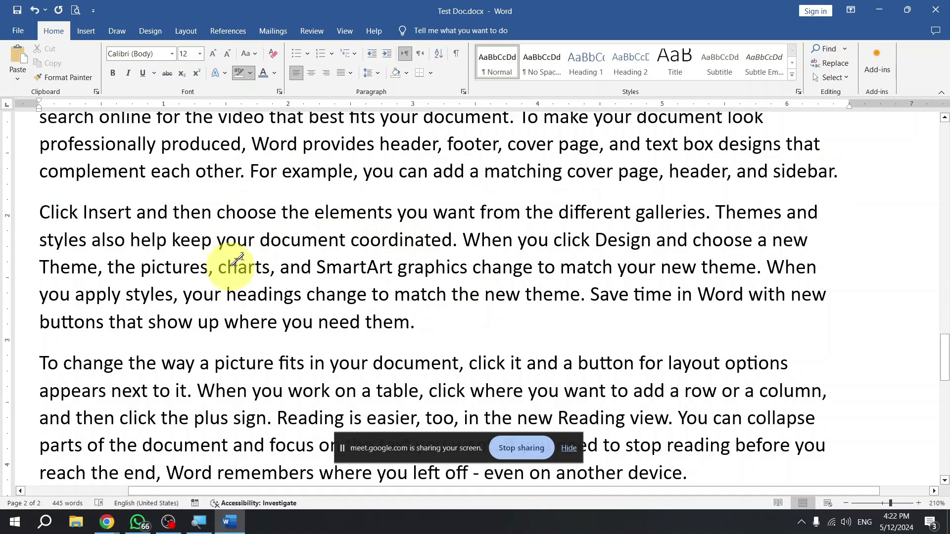
mouse_move(250, 171)
left_mouse_down()
mouse_move(378, 186)
mouse_move(546, 187)
mouse_move(265, 170)
mouse_move(260, 199)
mouse_move(489, 214)
left_mouse_up()
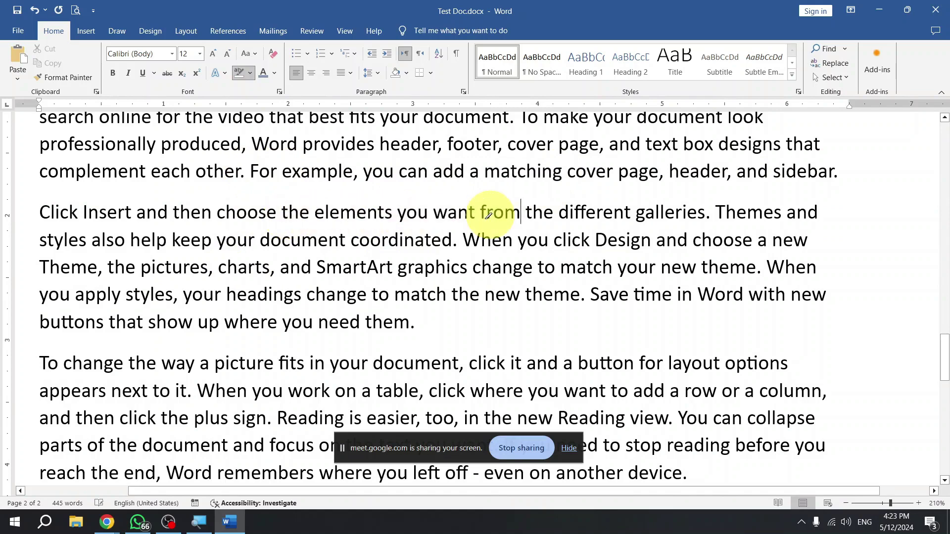
triple_click(488, 216)
left_click(480, 223)
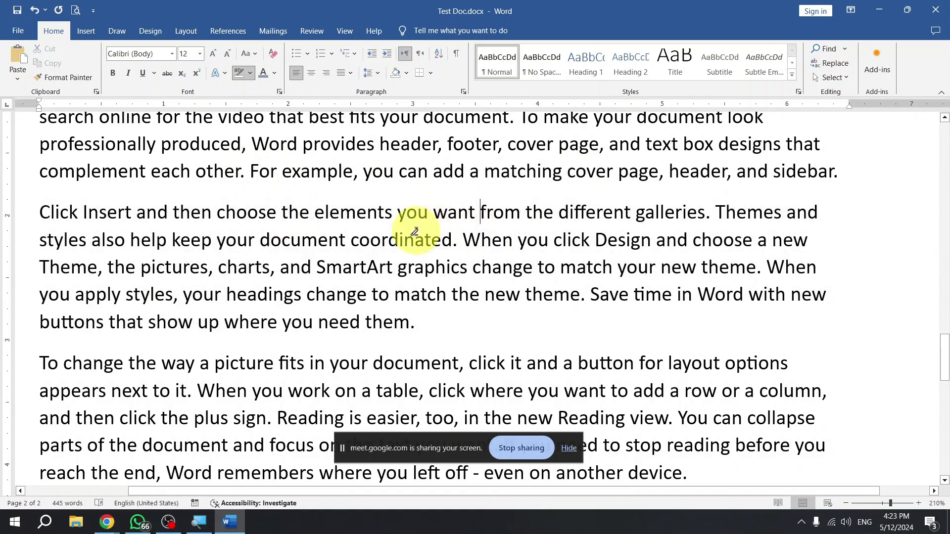
Try dark blue highlighting on the "Click Insert and then choose" paragraph and its word "document", and undo it.
triple_click(385, 229)
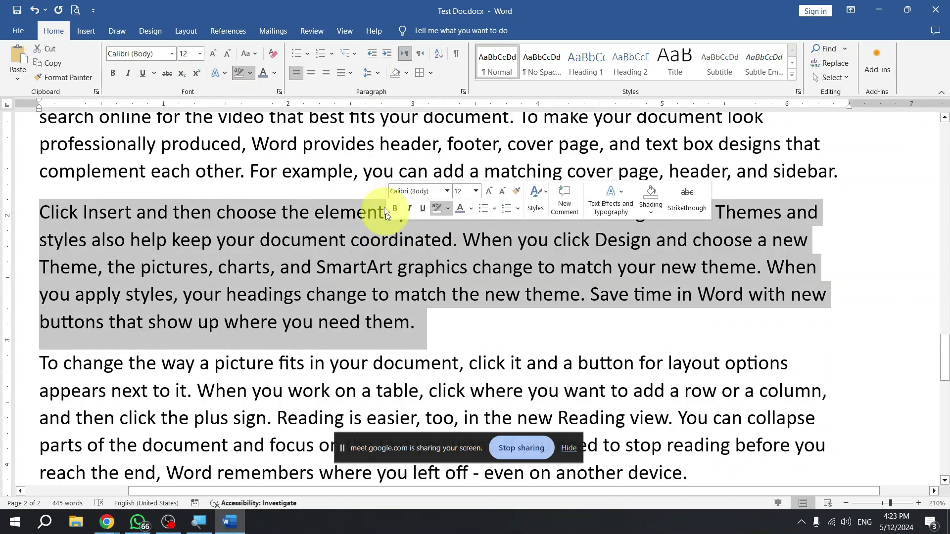
left_click(250, 78)
left_click(260, 127)
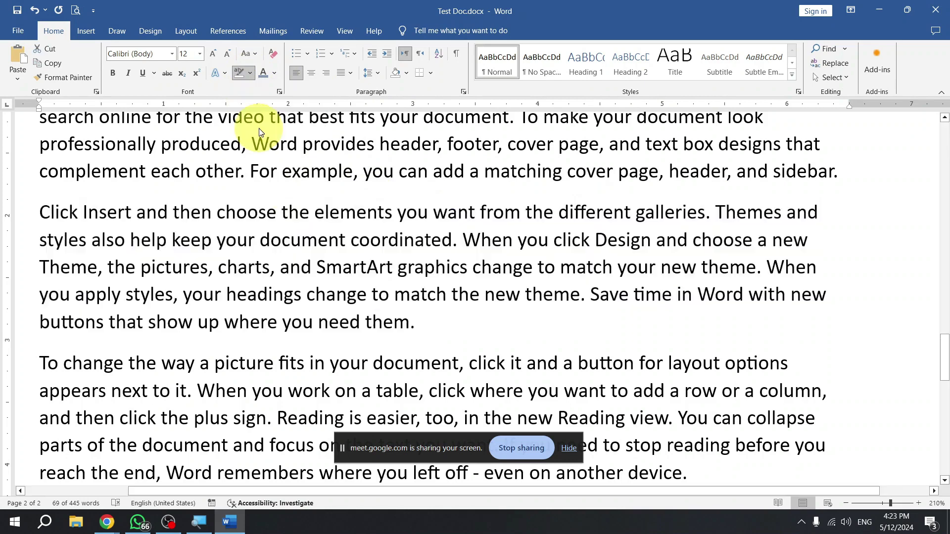
double_click(296, 239)
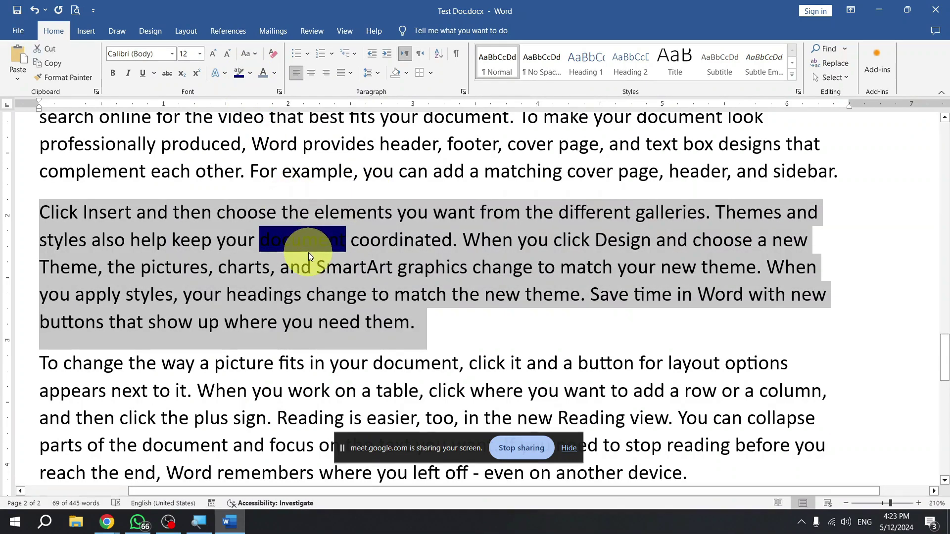
left_click(399, 240)
key("ctrl+z")
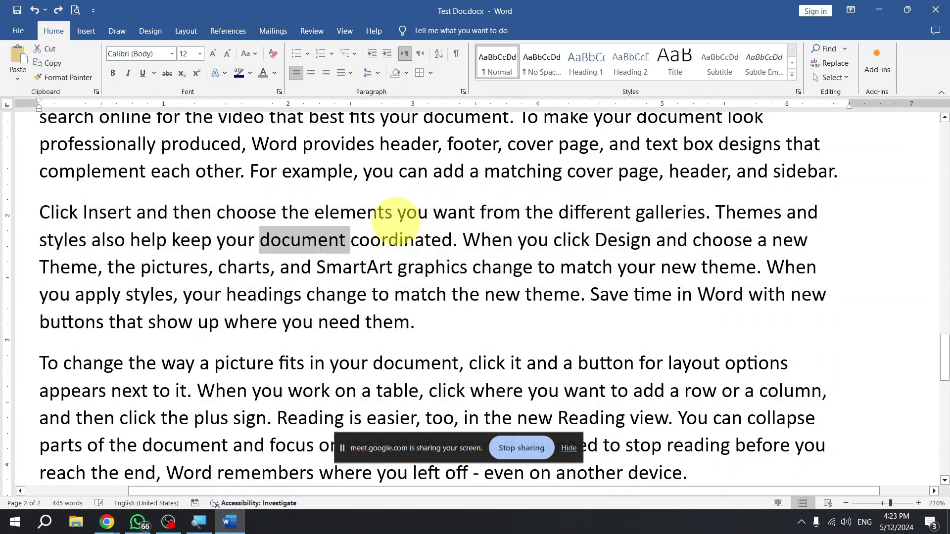
left_click(415, 231)
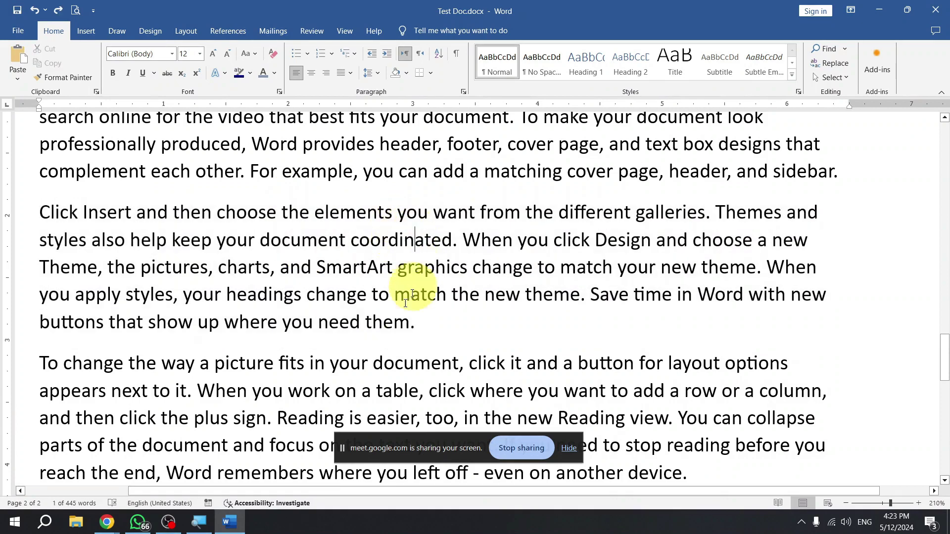
Highlight the word "document" in the "Click Insert" paragraph in dark blue, and clear that highlight with No Color.
double_click(325, 227)
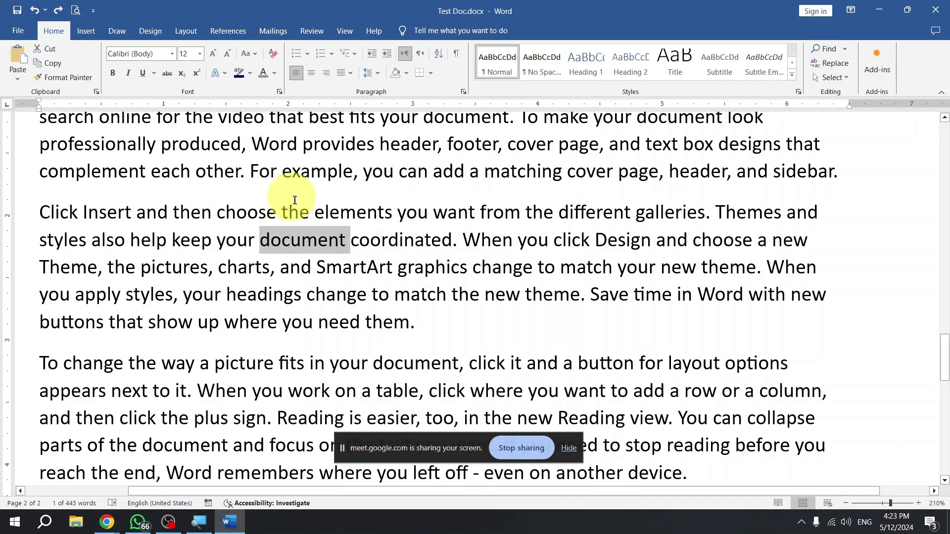
left_click(250, 74)
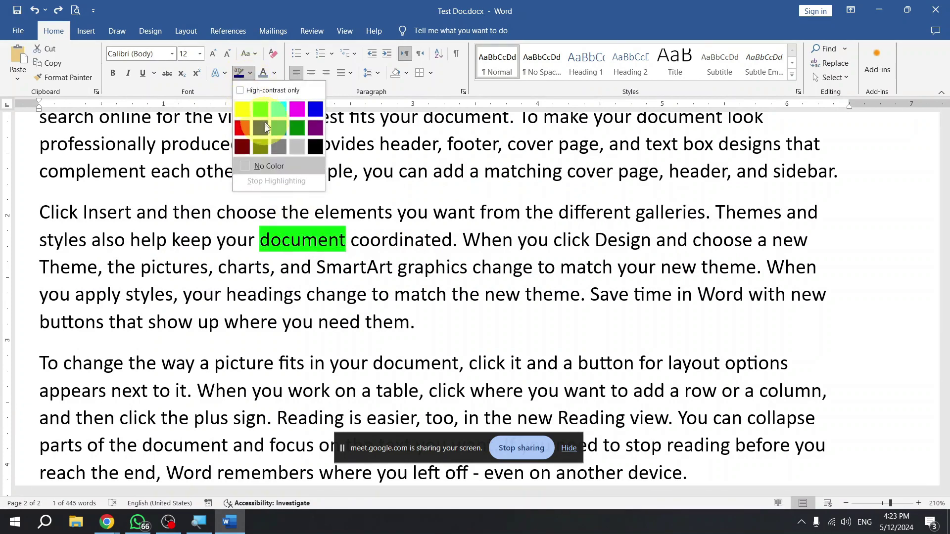
left_click(277, 133)
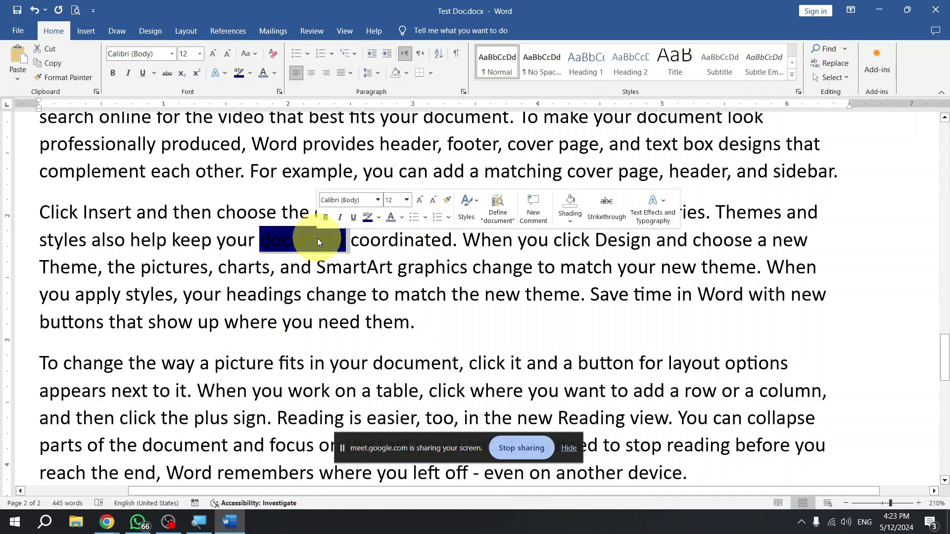
left_click(250, 74)
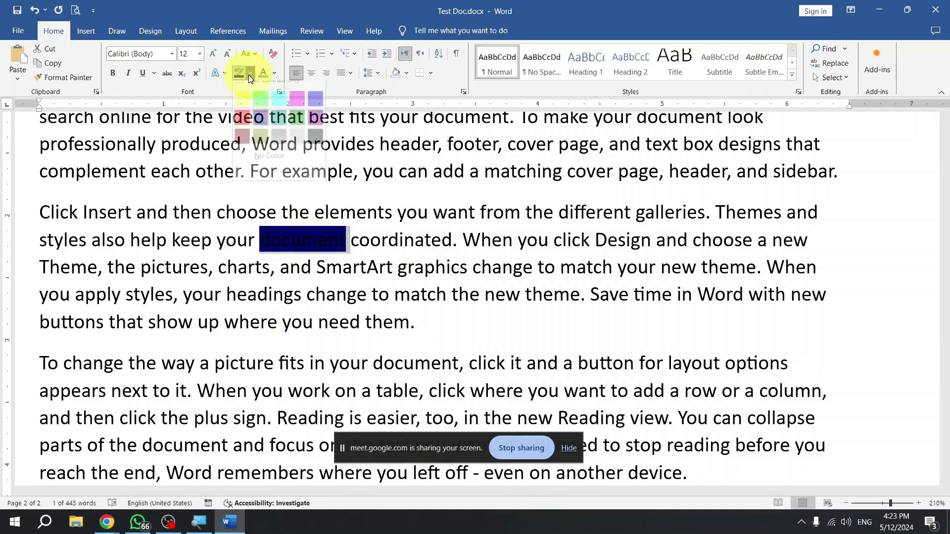
left_click(260, 165)
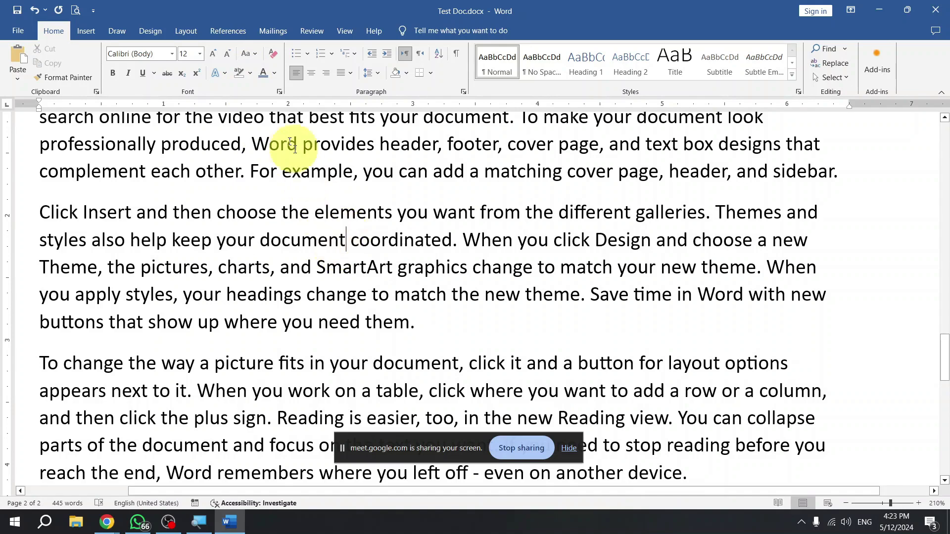
left_click_drag(262, 208, 405, 286)
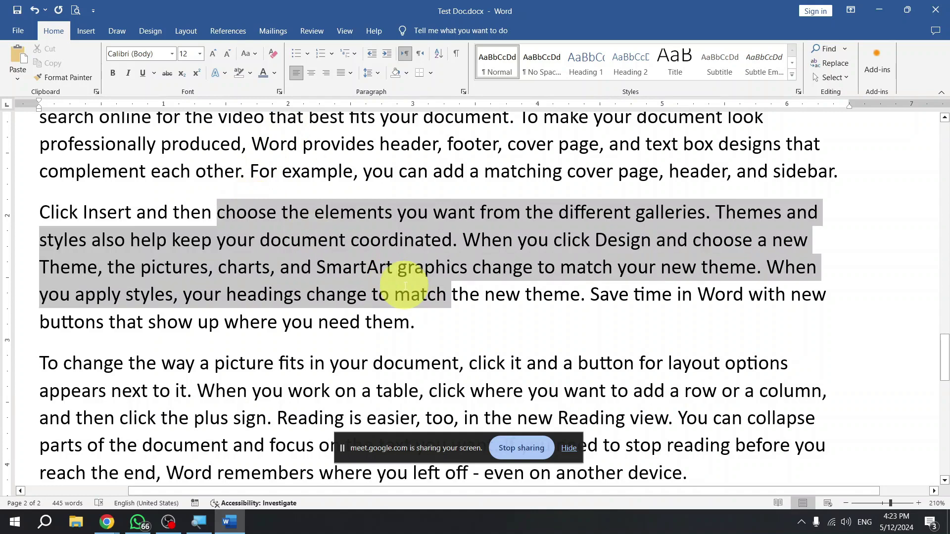
left_click(402, 283)
left_click_drag(340, 214, 386, 290)
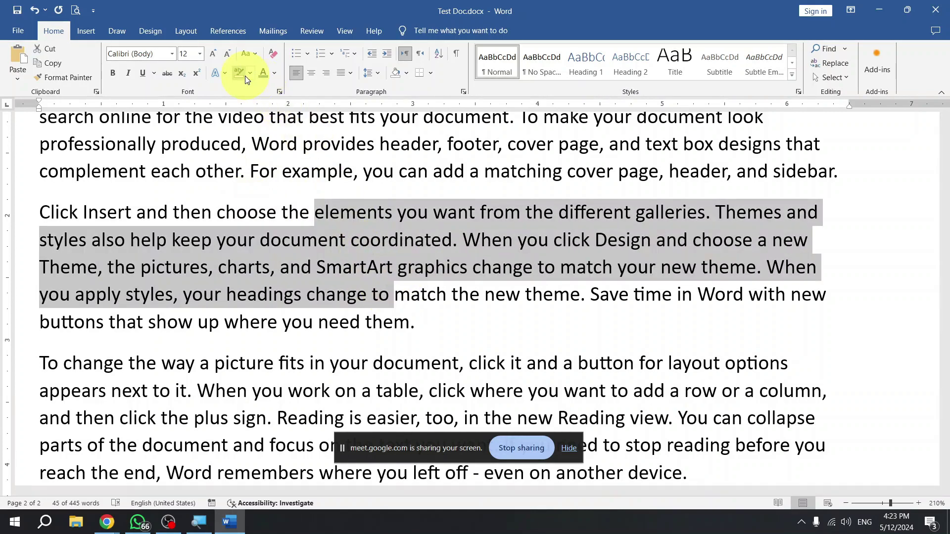
key("Right")
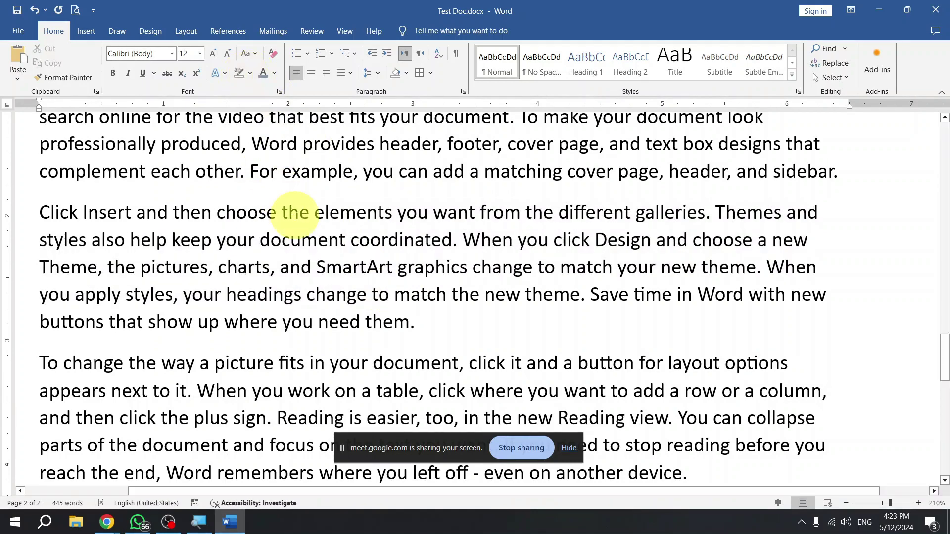
left_click(298, 213)
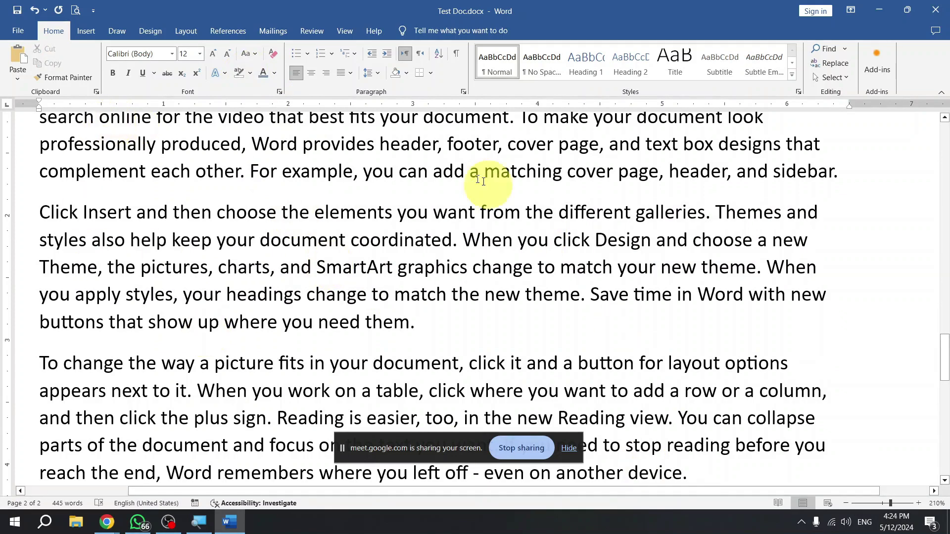
left_click_drag(232, 213, 313, 324)
left_click(285, 257)
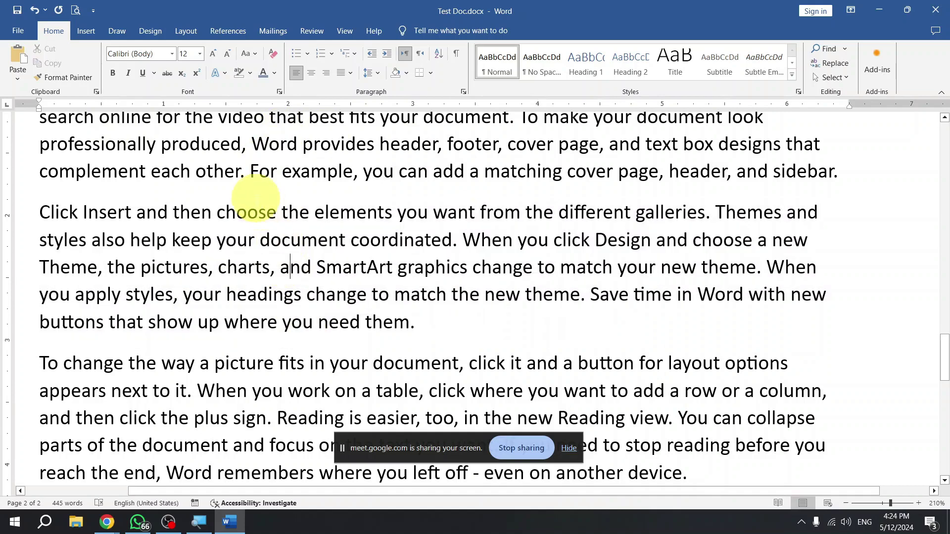
Preview text highlight colors on the passage from "For example, you can add" through "show up where you" without applying one.
left_click_drag(250, 171, 314, 328)
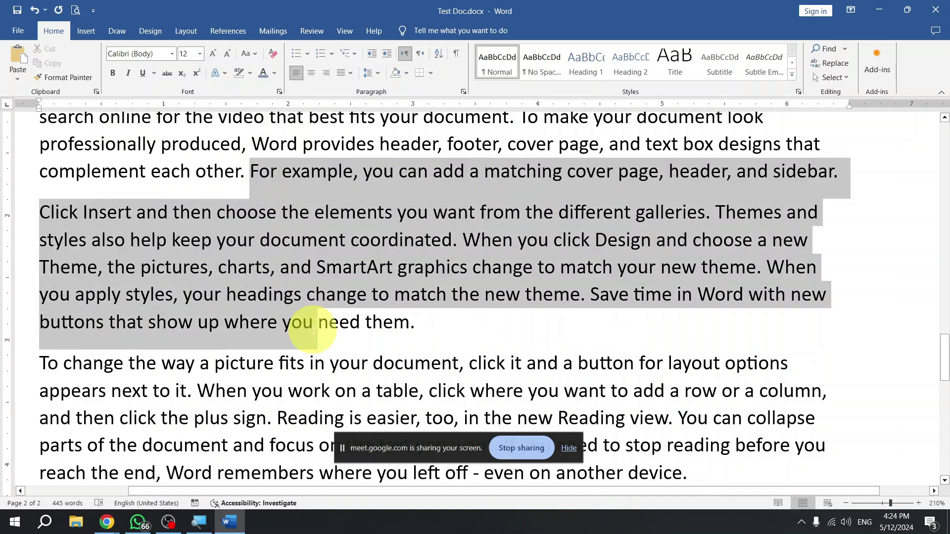
left_click(250, 73)
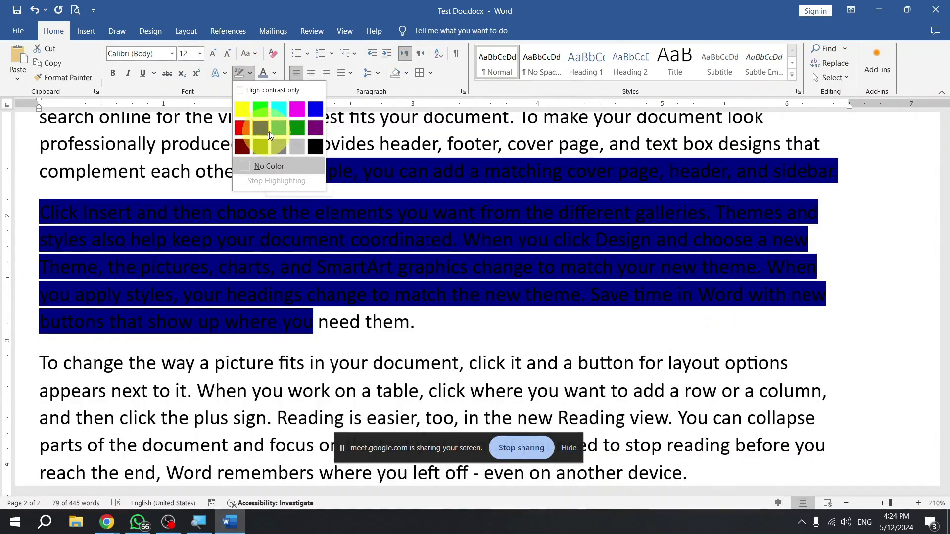
left_click(516, 197)
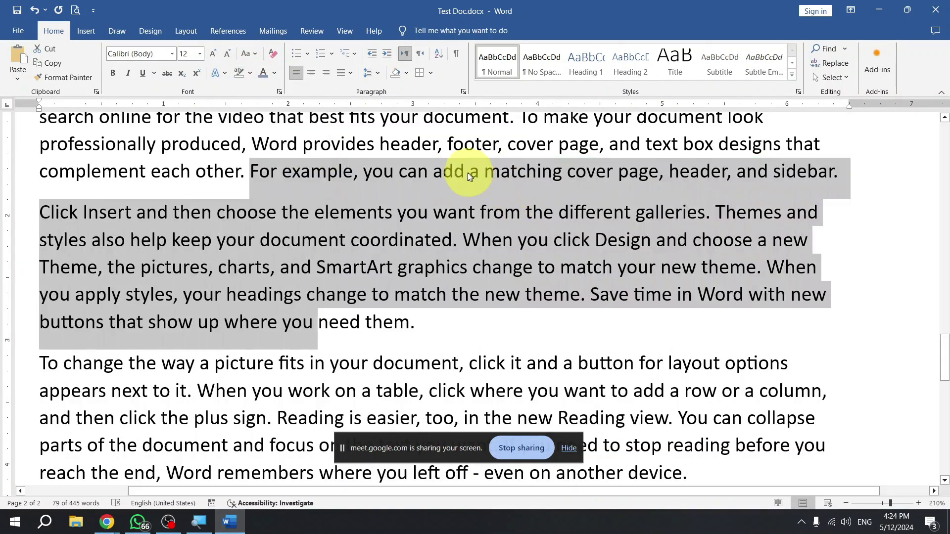
left_click(466, 171)
Set the font color of the whole "Click Insert and then choose" paragraph to the dark blue-gray theme color.
triple_click(387, 224)
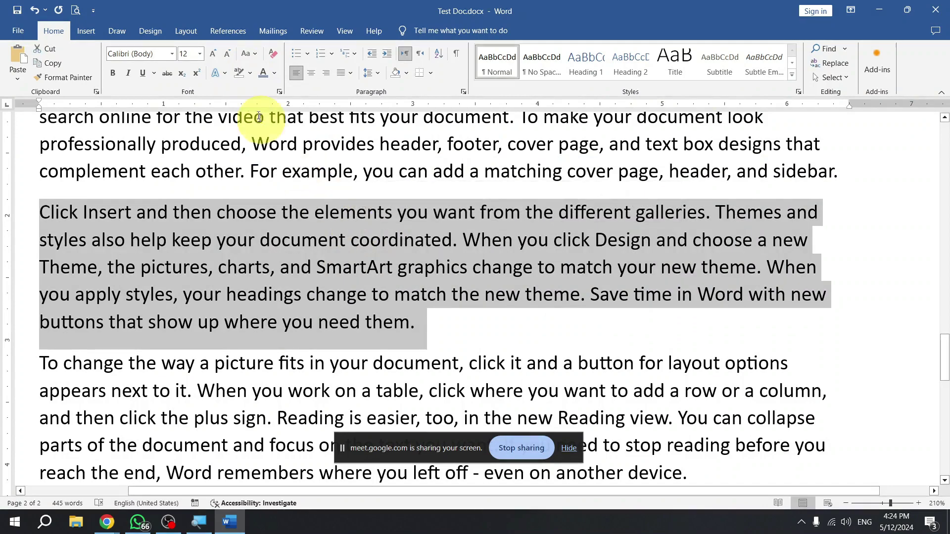
left_click(277, 74)
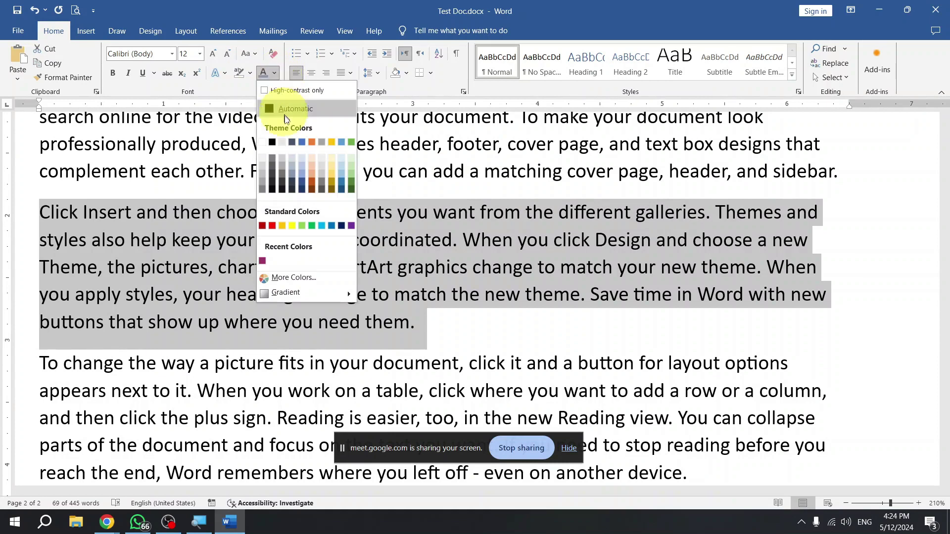
left_click(291, 142)
left_click(423, 267)
left_click_drag(376, 240, 403, 305)
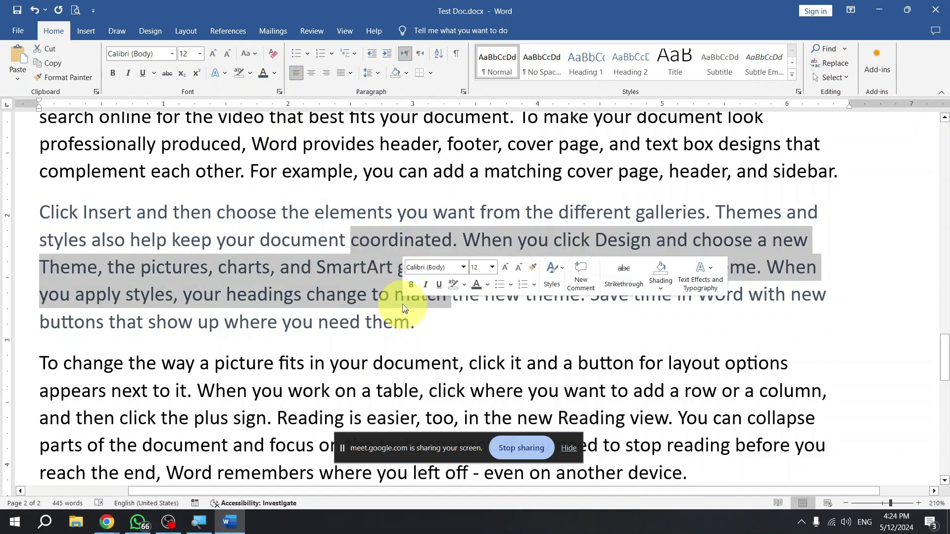
left_click(358, 269)
left_click_drag(341, 240, 374, 293)
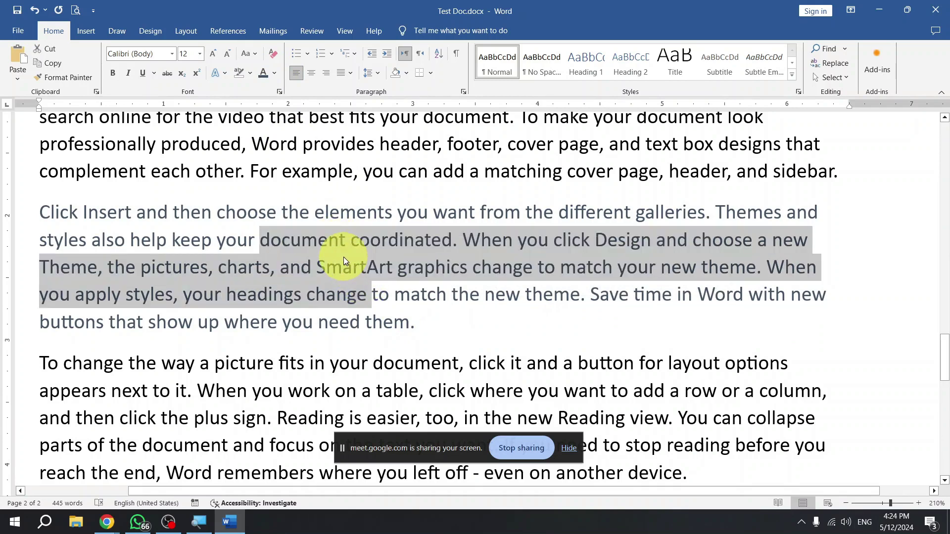
left_click(346, 212)
left_click_drag(347, 213, 378, 310)
Apply a custom light blue font color to the "Click Insert and then choose" paragraph, picked from the spectrum and lightened with the brightness slider.
triple_click(328, 250)
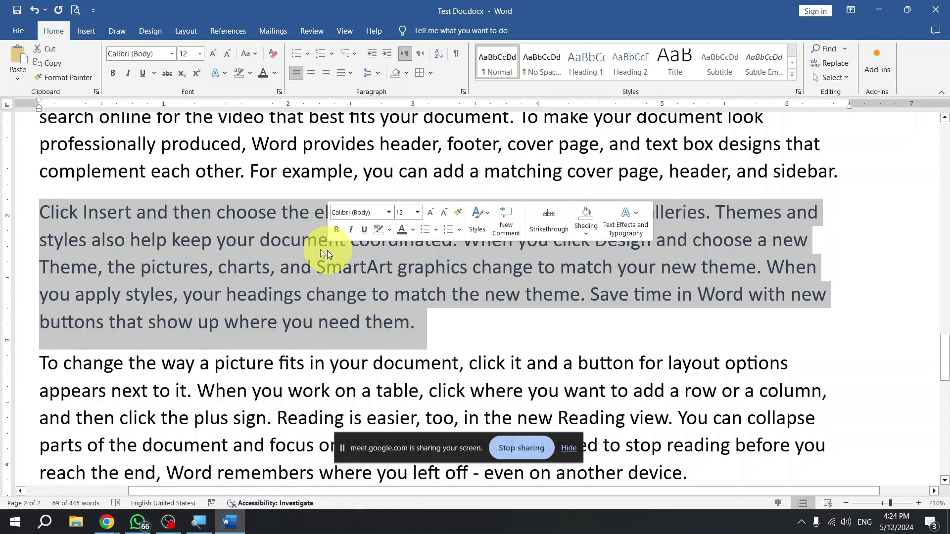
left_click(275, 73)
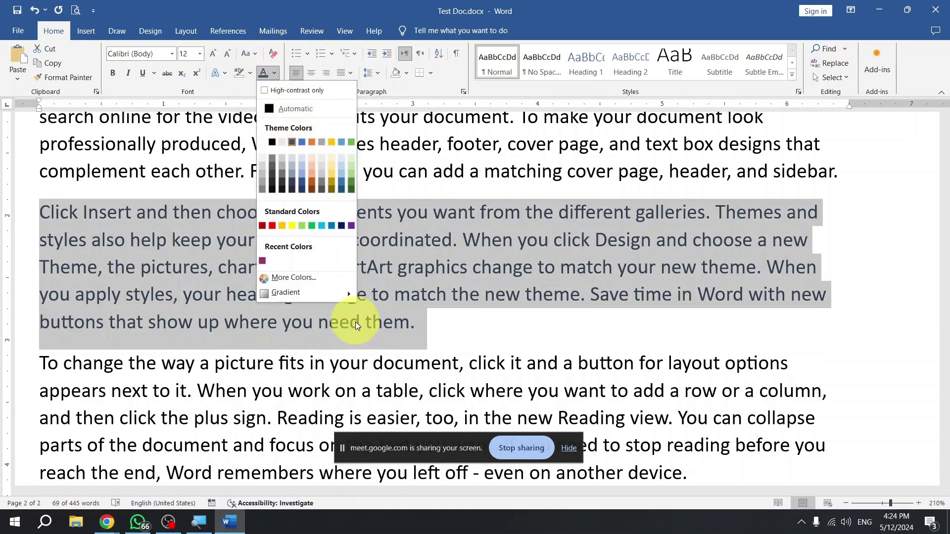
left_click(317, 276)
left_click(396, 221)
left_click(443, 220)
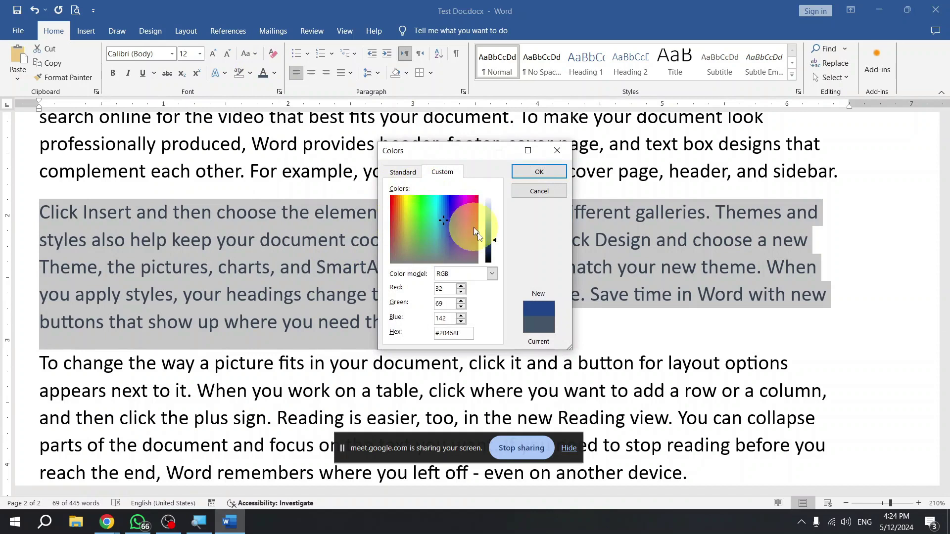
left_click_drag(499, 245, 500, 225)
left_click(533, 168)
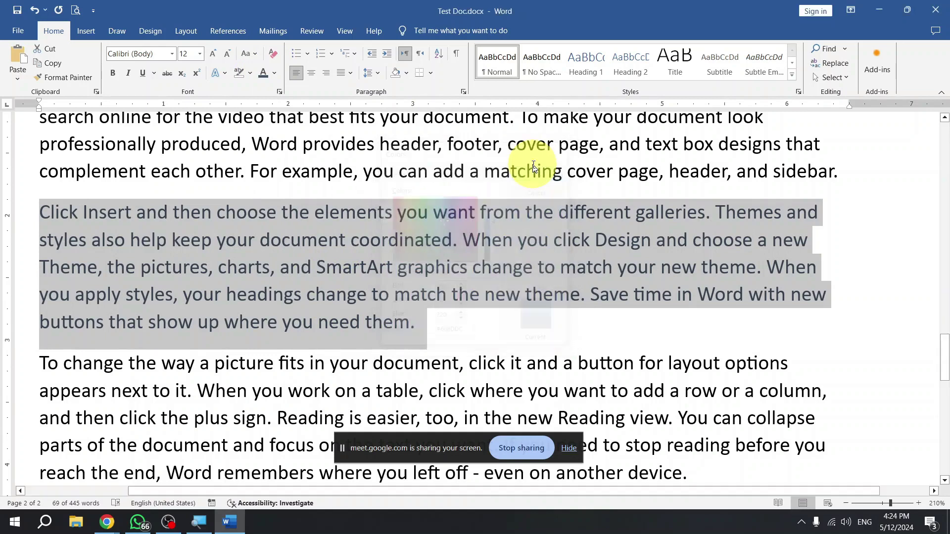
left_click(444, 252)
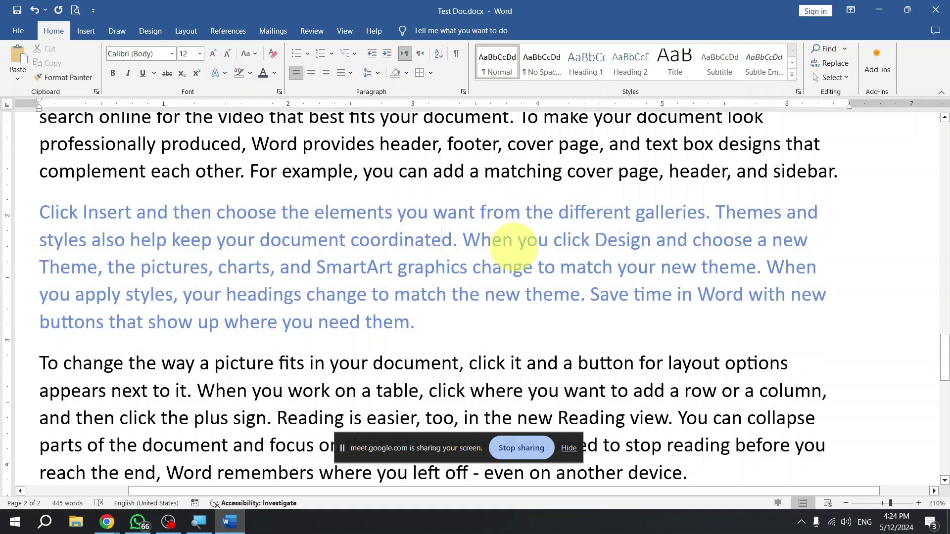
double_click(451, 242)
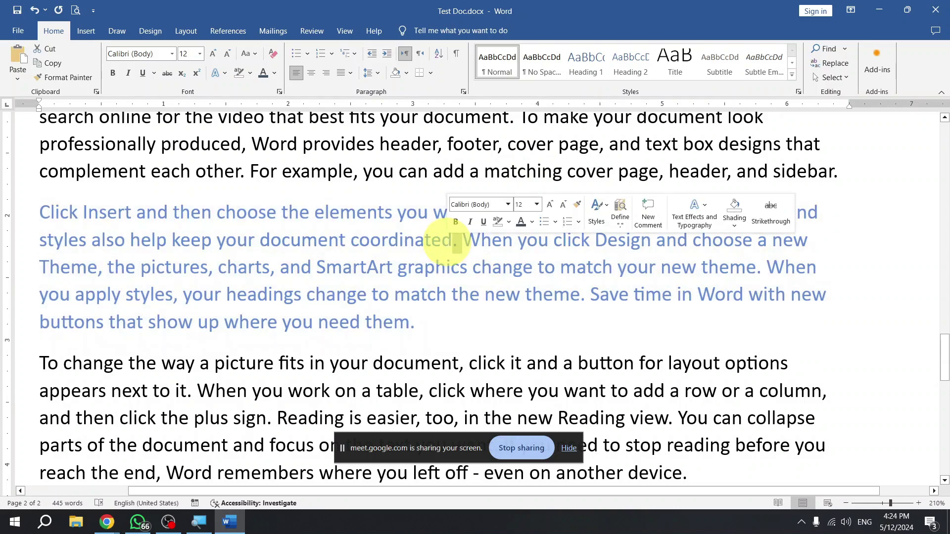
left_click(432, 249)
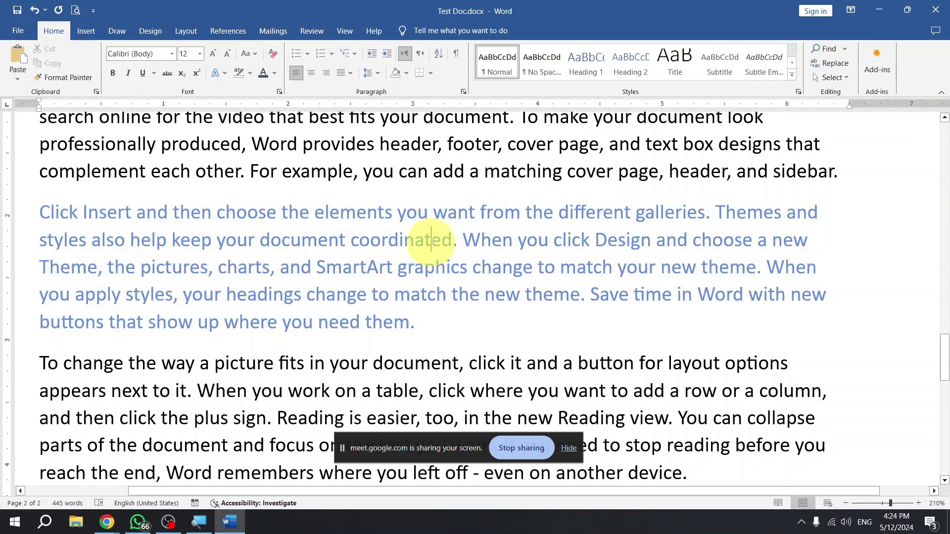
triple_click(431, 242)
double_click(406, 242)
left_click(389, 241)
triple_click(389, 242)
left_click(344, 267)
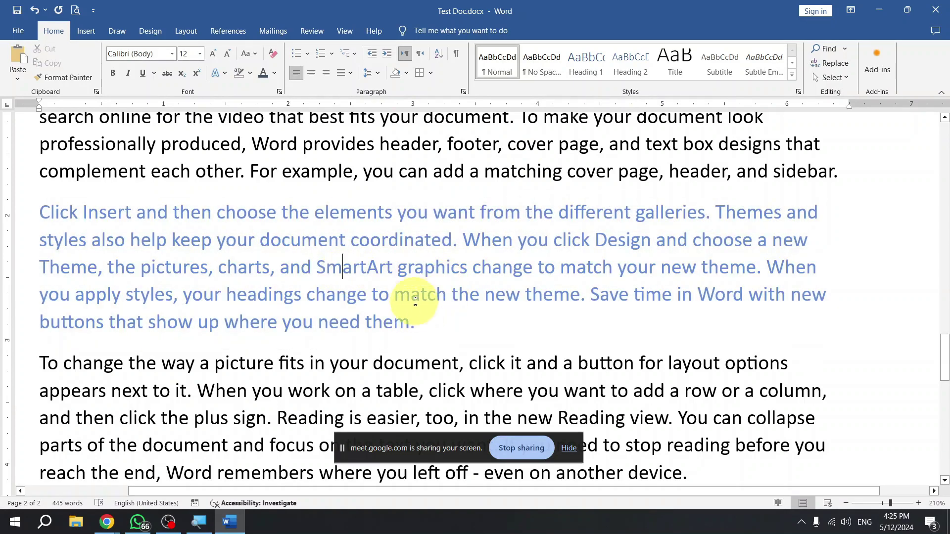
key("alt+Tab")
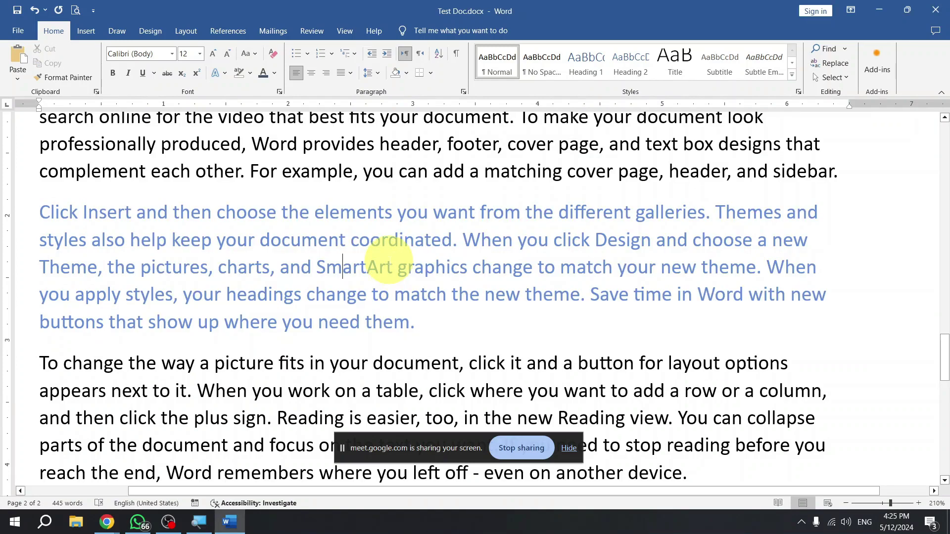
left_click_drag(350, 214, 495, 236)
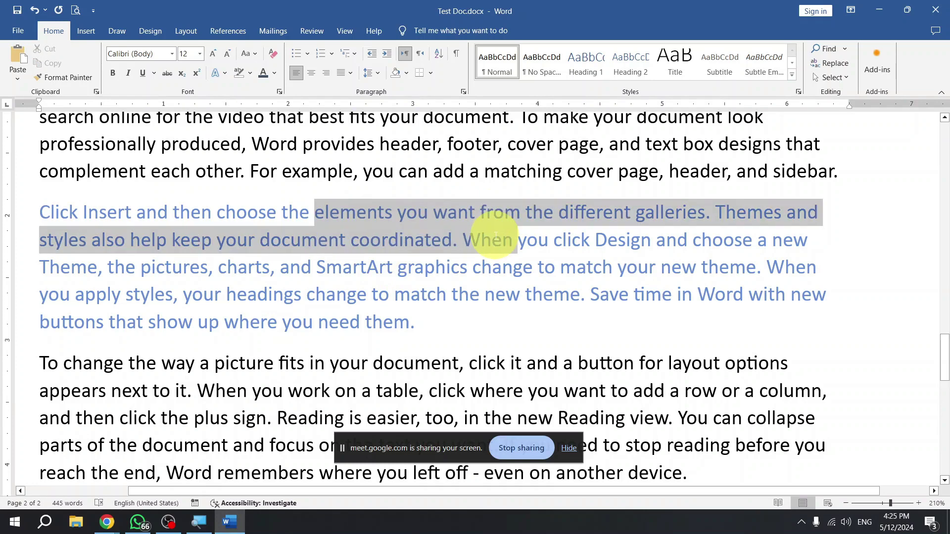
left_click_drag(495, 236, 495, 237)
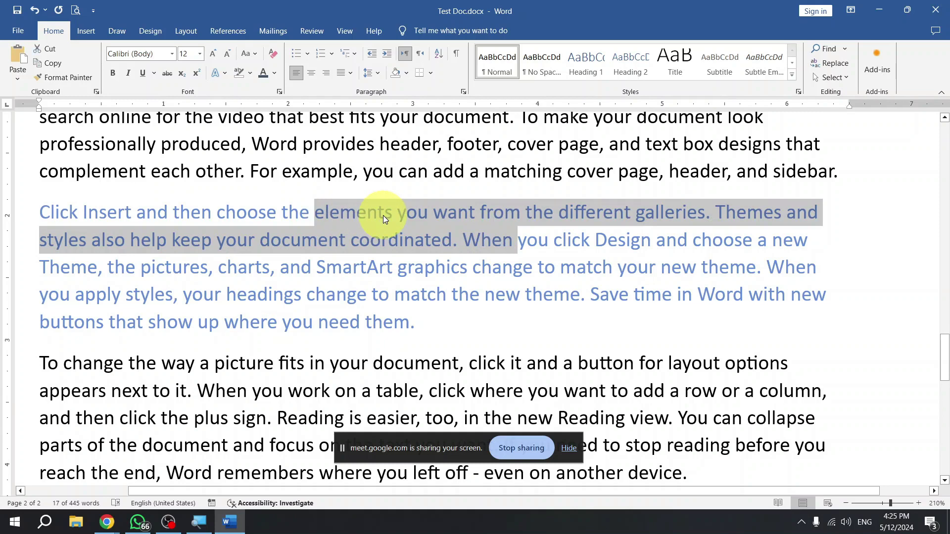
left_click(370, 243)
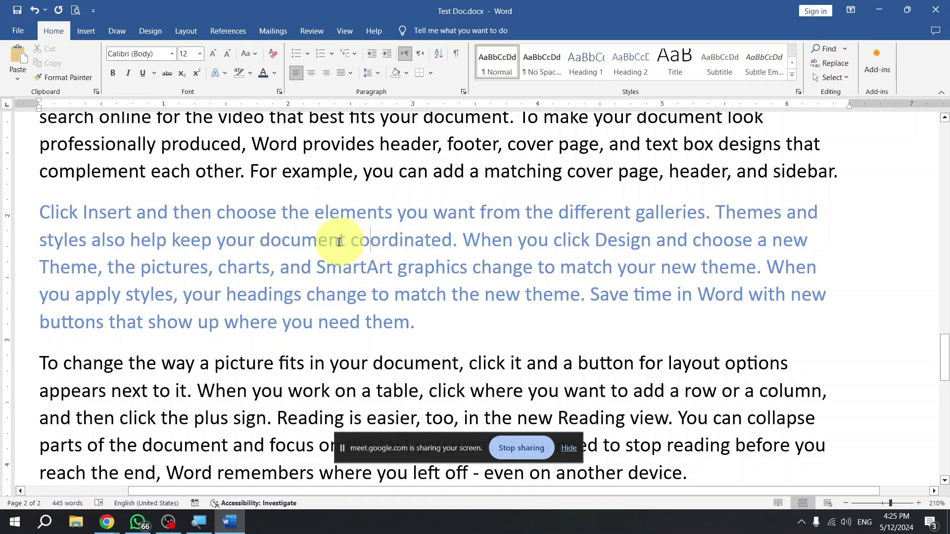
left_click_drag(315, 219, 371, 303)
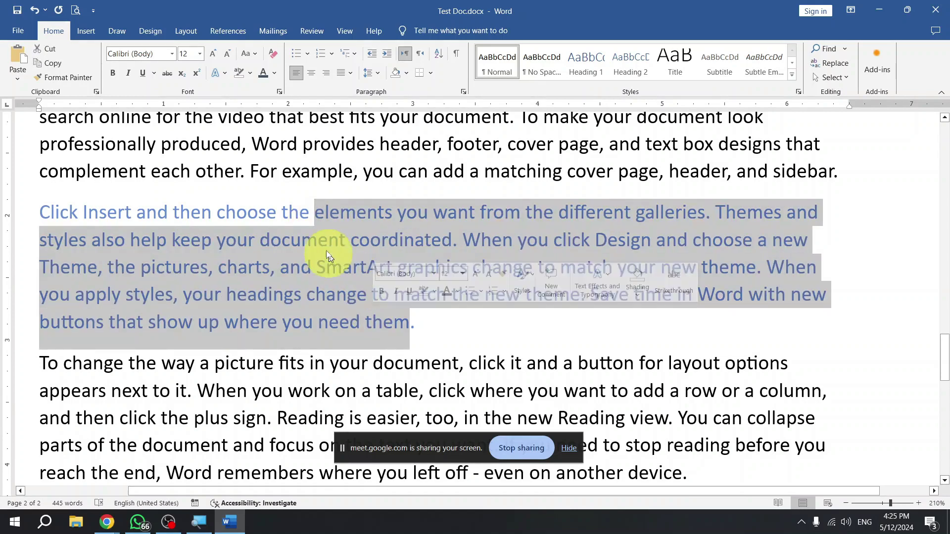
Highlight the passage "document coordinated. When you click" in the light blue paragraph in dark blue.
left_click(322, 245)
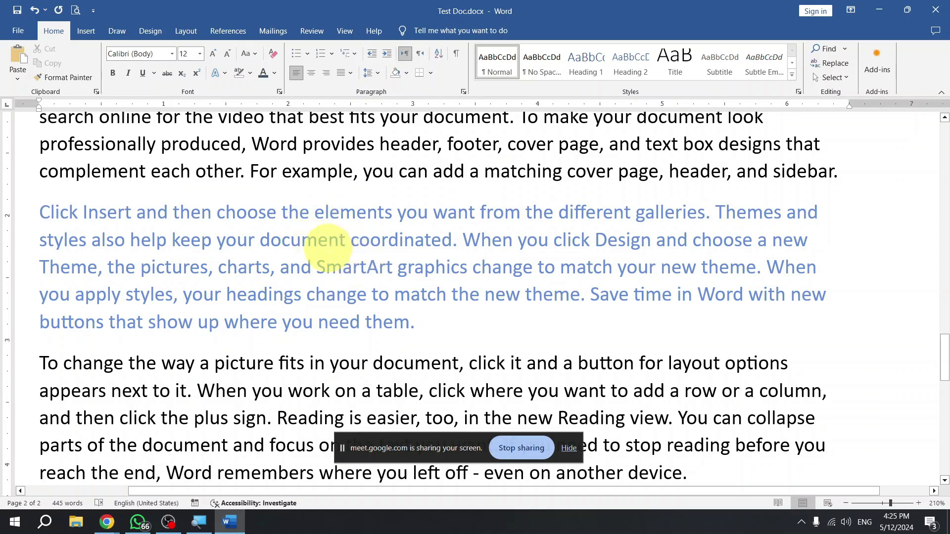
left_click_drag(292, 243, 595, 242)
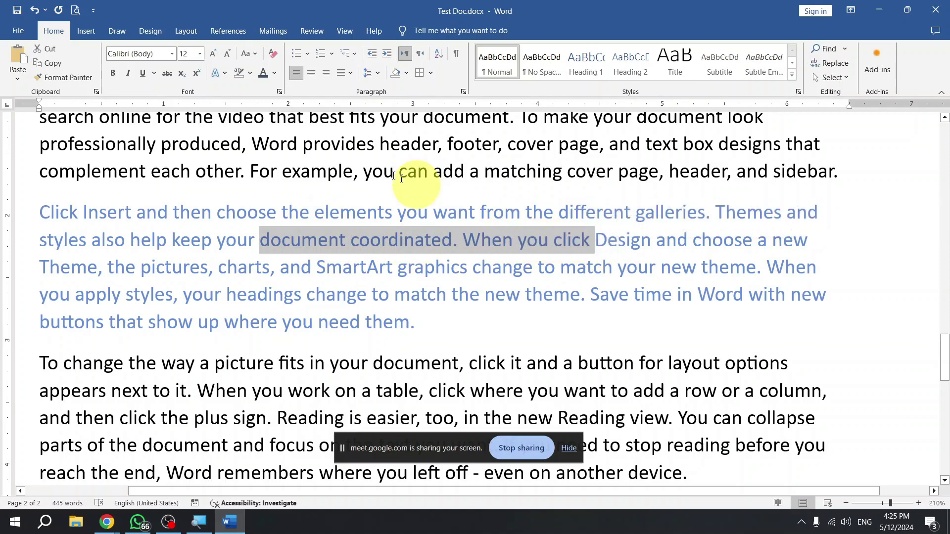
left_click(249, 73)
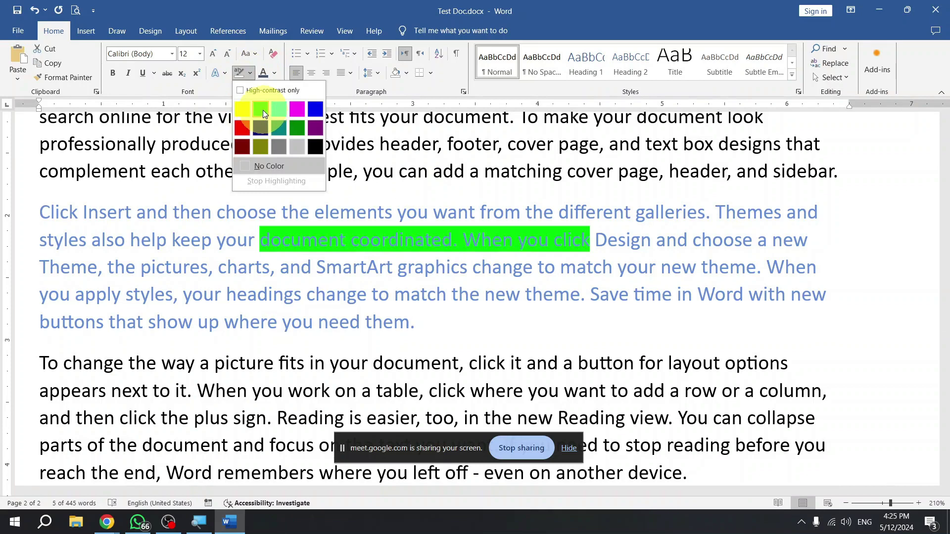
left_click(257, 128)
left_click(118, 208)
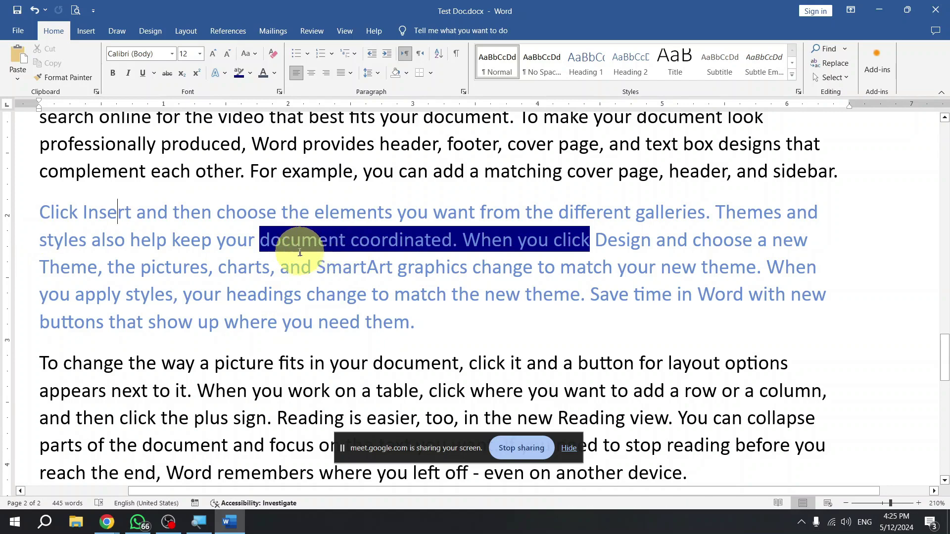
left_click(275, 261)
left_click(379, 267)
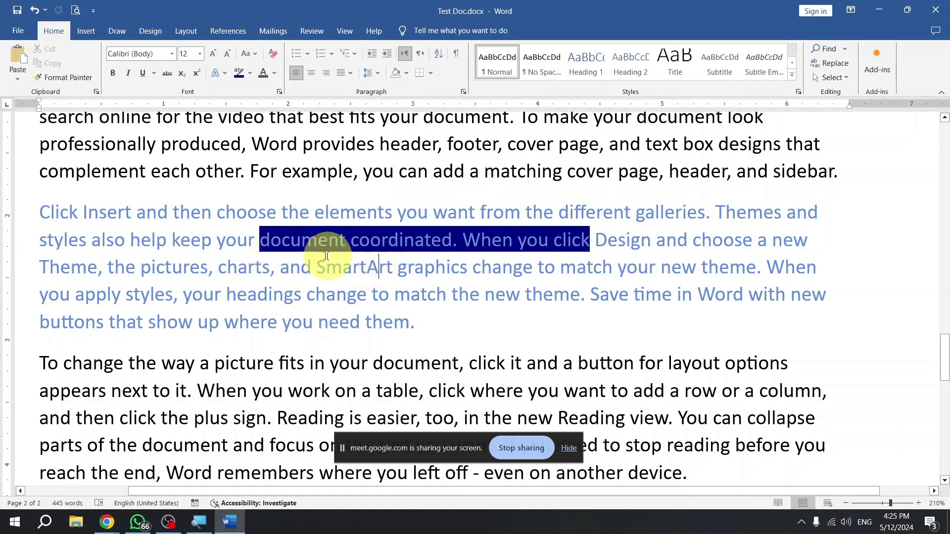
Look over the font color and text highlight color palettes and select sample passages around the light blue paragraph without applying a color.
left_click(275, 72)
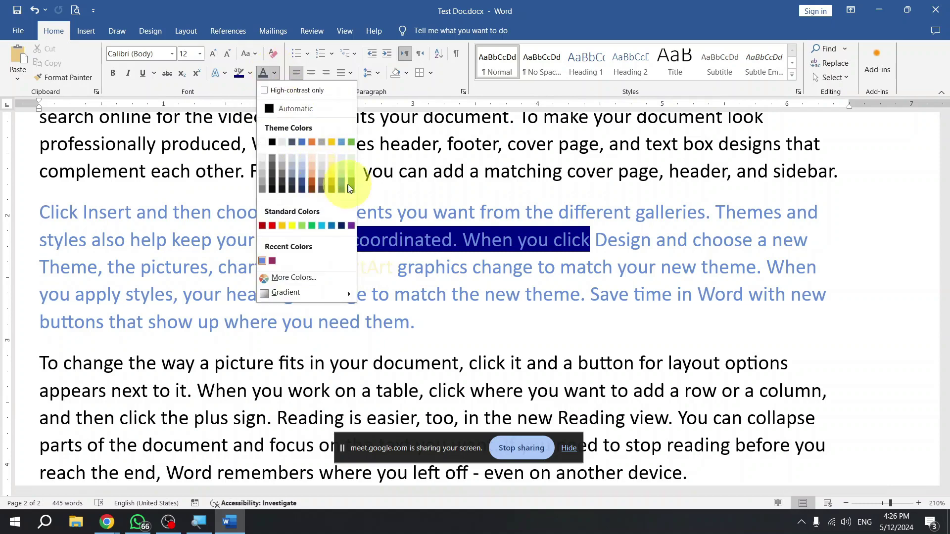
key("Escape")
left_click_drag(283, 171, 490, 173)
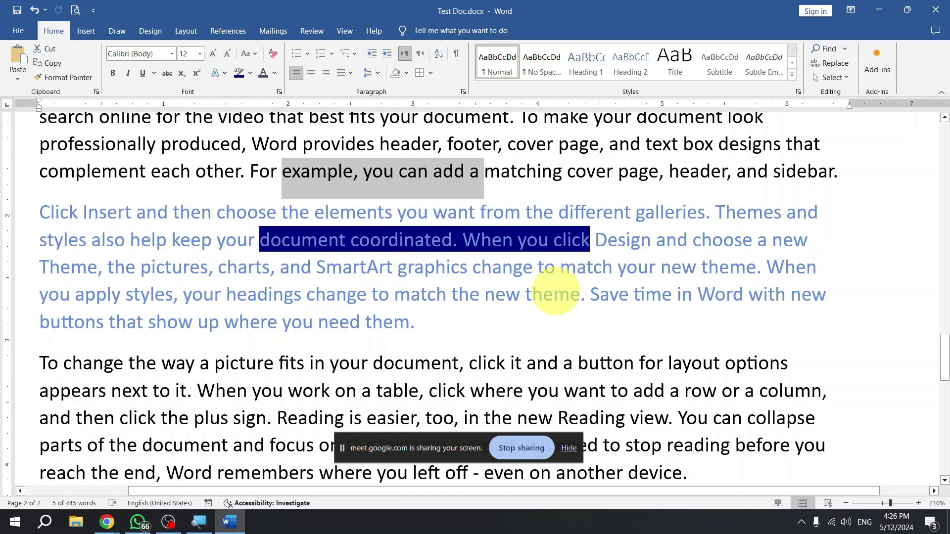
left_click(360, 267)
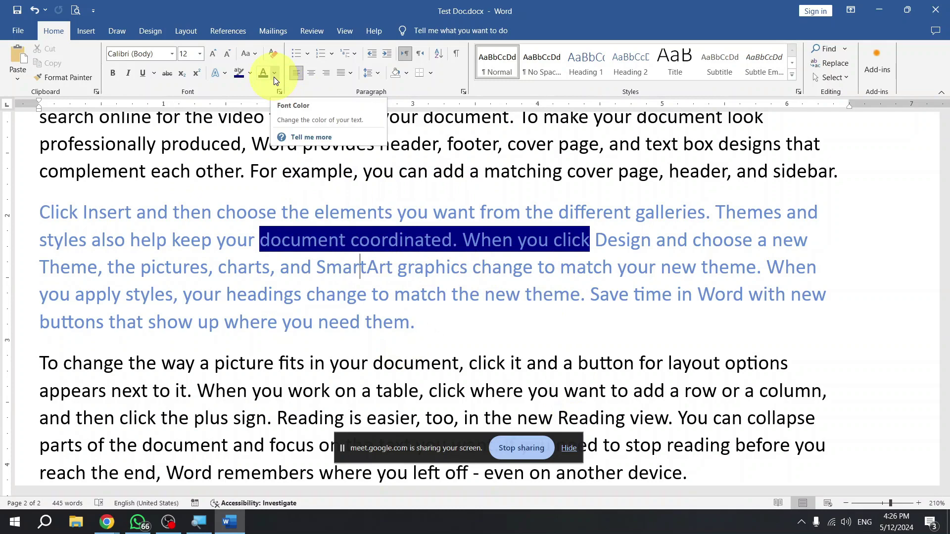
left_click_drag(212, 168, 469, 177)
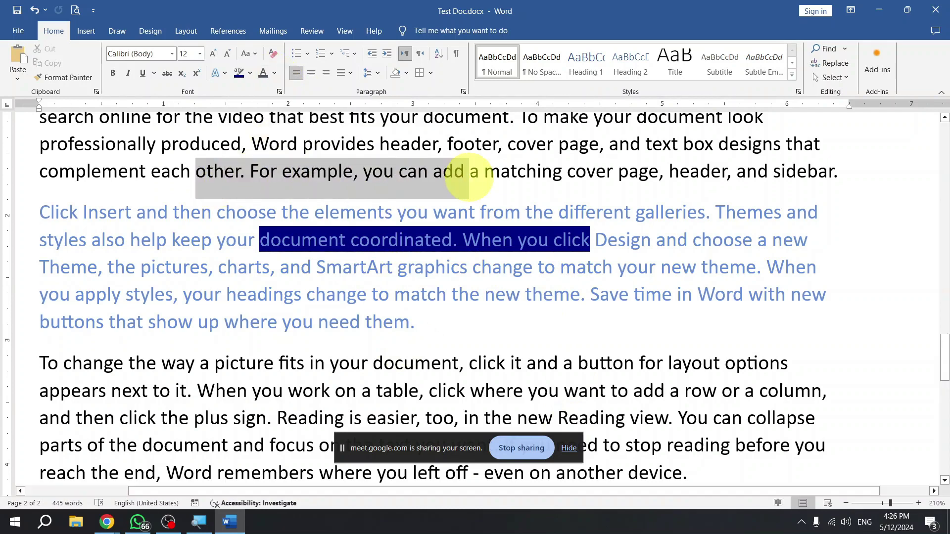
left_click(251, 73)
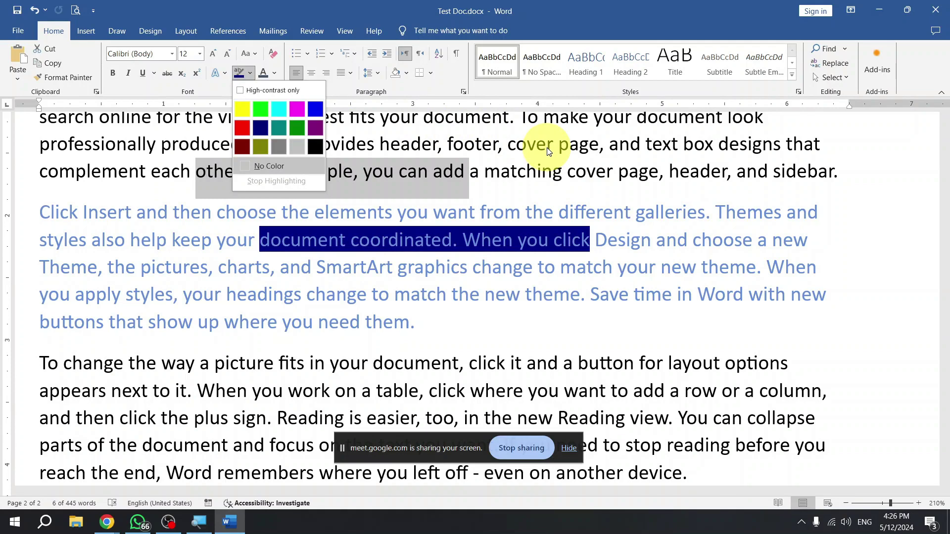
left_click(544, 210)
left_click_drag(315, 222, 574, 250)
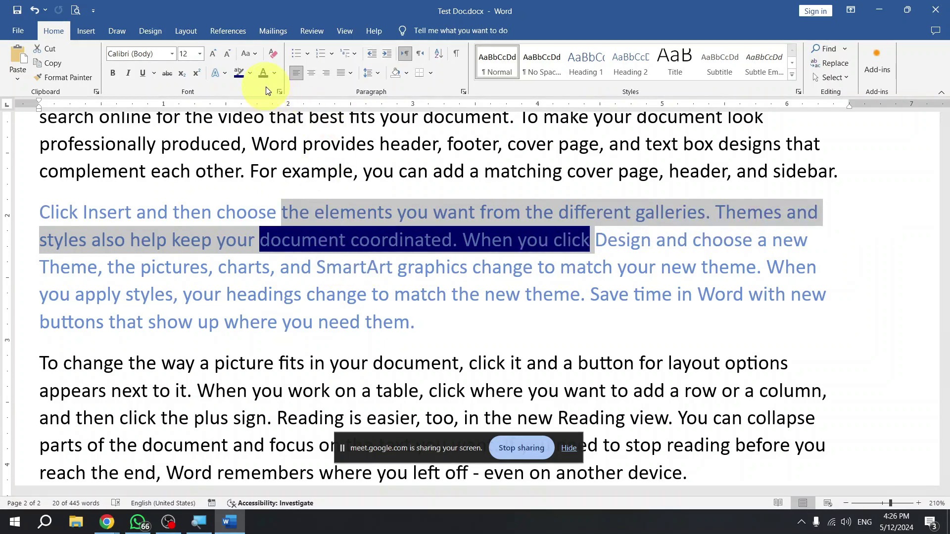
left_click_drag(250, 172, 403, 171)
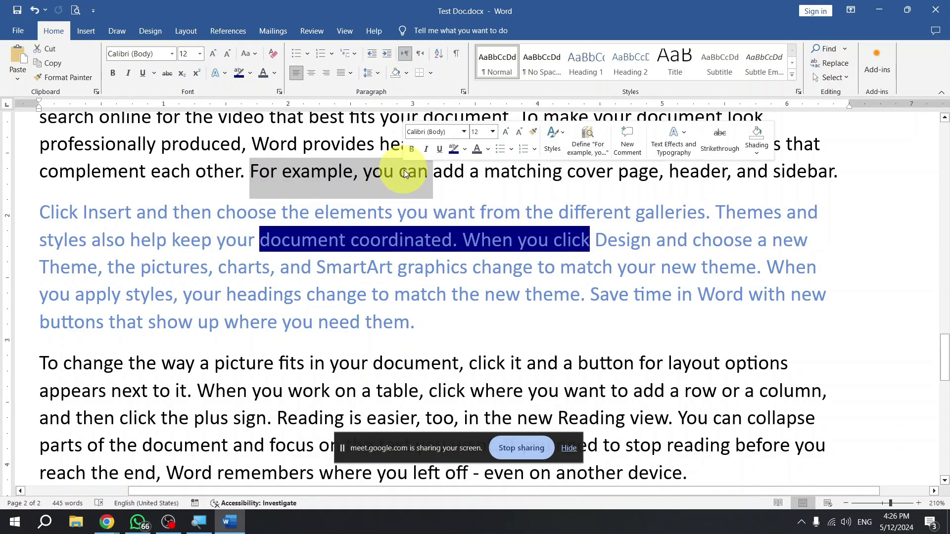
left_click(413, 240)
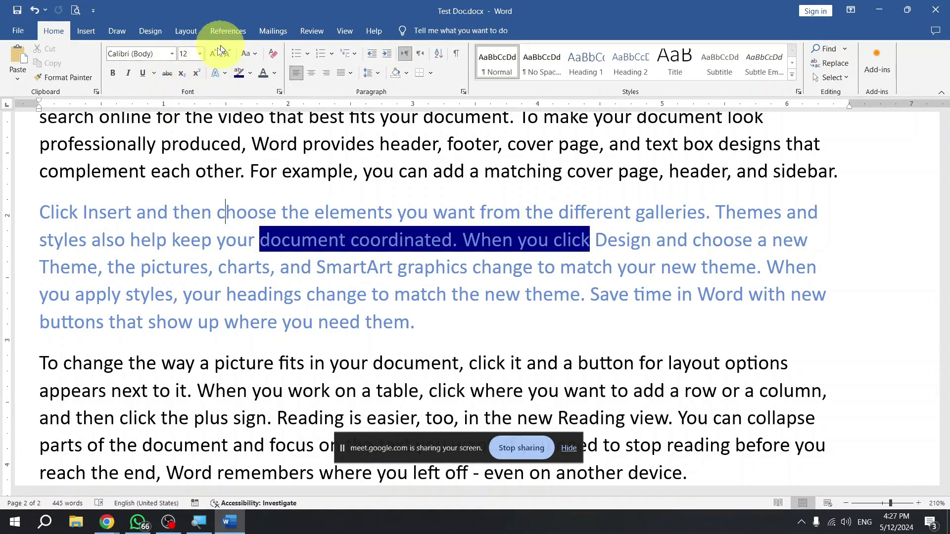
View the Change Case options, from Sentence case to tOGGLE cASE, without applying one.
left_click(255, 57)
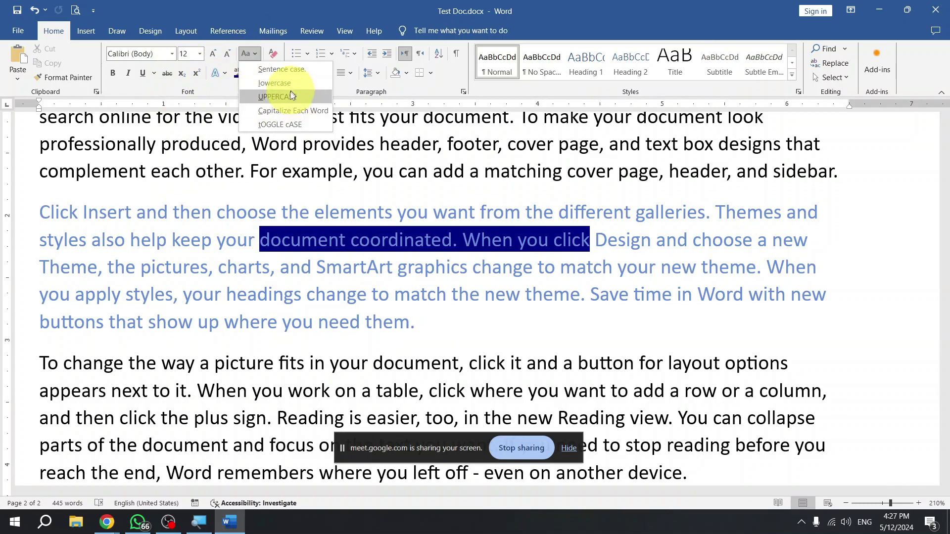
left_click(417, 161)
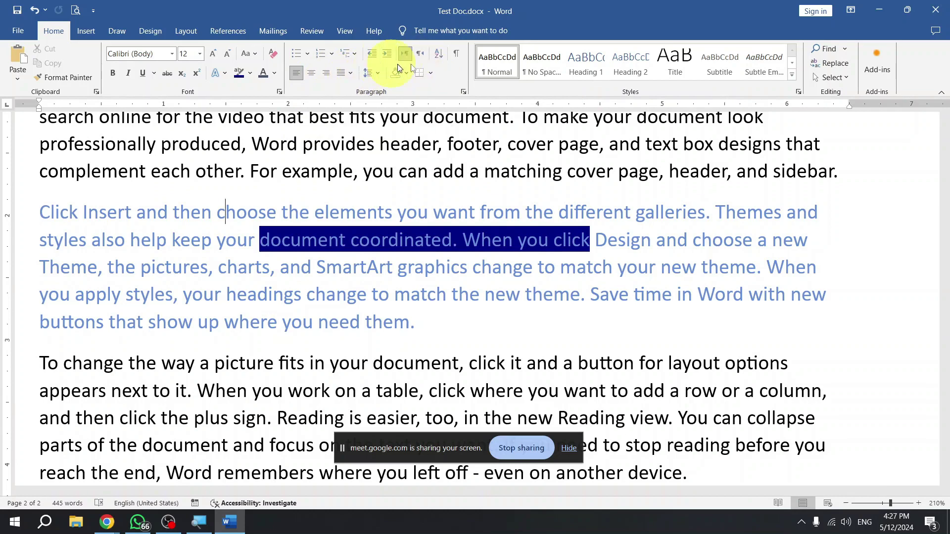
left_click(367, 294)
Review the document's sample lines, from the Urdu heading and subscript examples to the "Open Document" shortcut line.
scroll(361, 295, "up", 20)
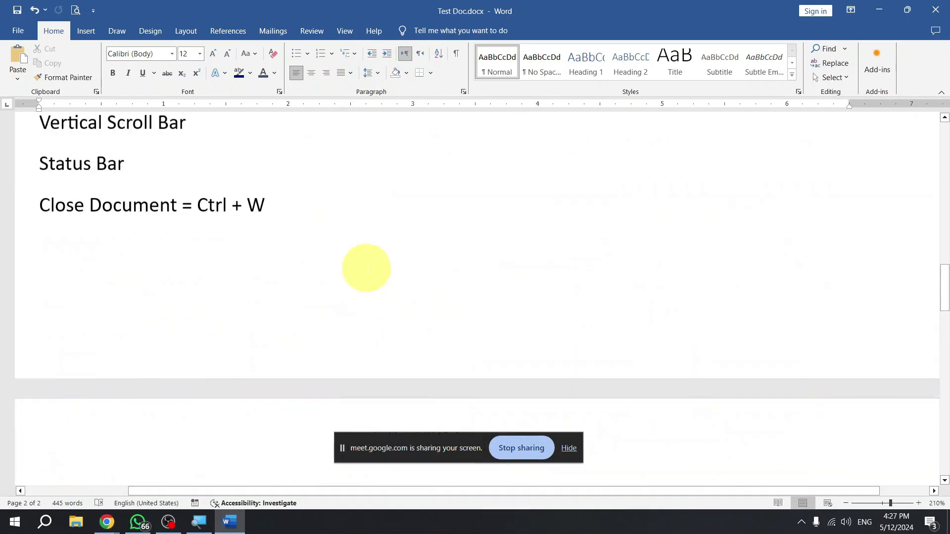
scroll(367, 257, "up", 5)
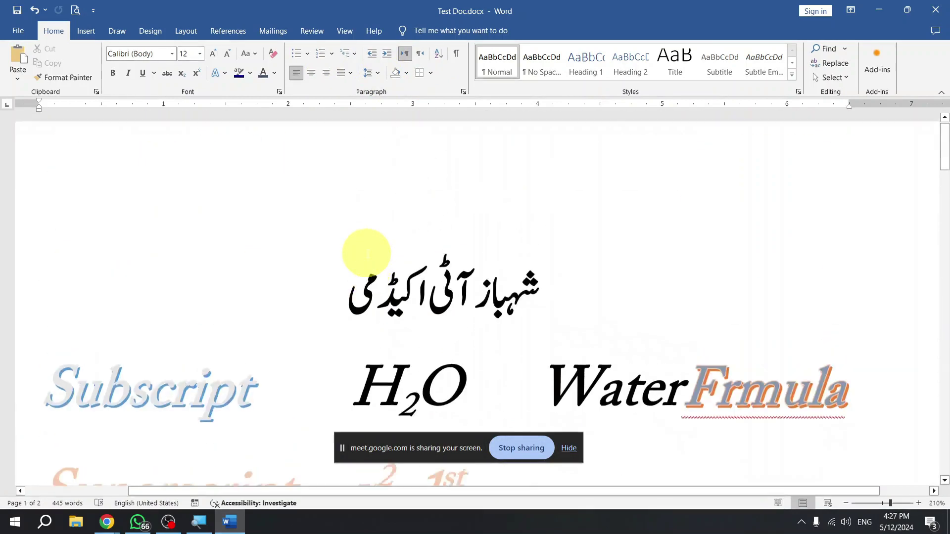
scroll(367, 254, "down", 9)
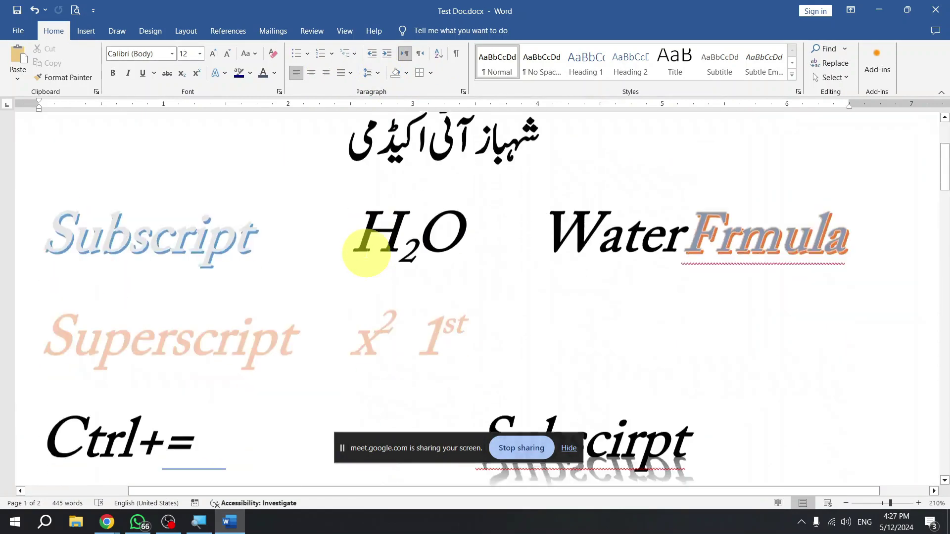
scroll(366, 254, "down", 2)
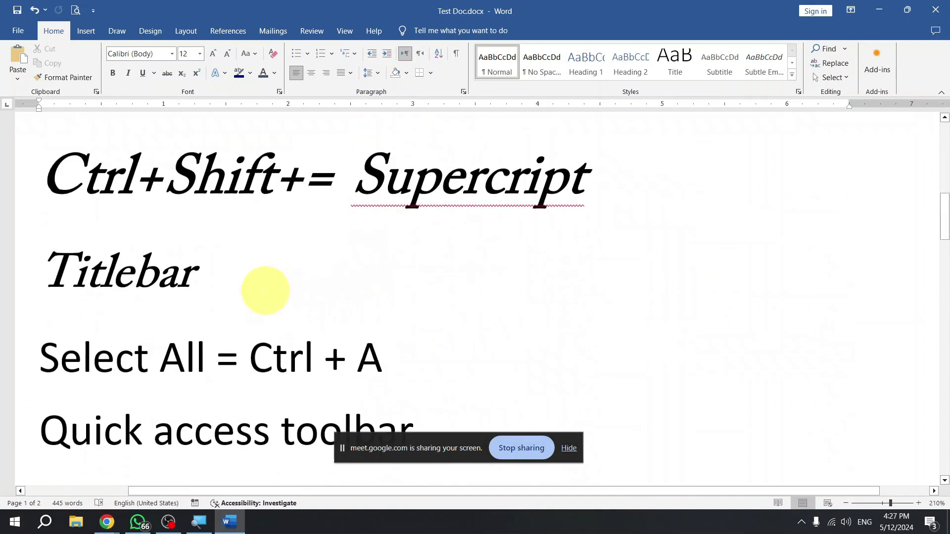
left_click_drag(68, 190, 187, 360)
left_click(289, 379)
scroll(212, 313, "down", 8)
scroll(210, 311, "down", 3)
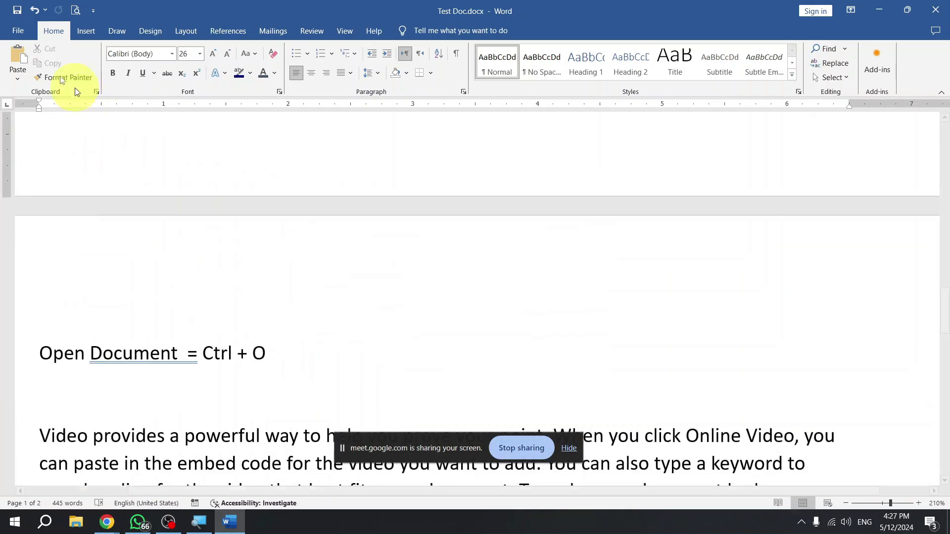
left_click(15, 32)
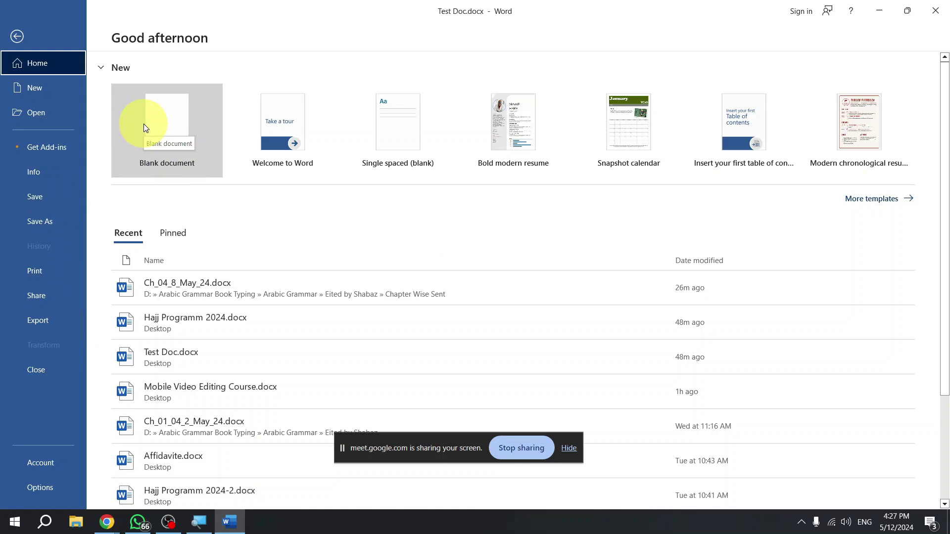
key("Escape")
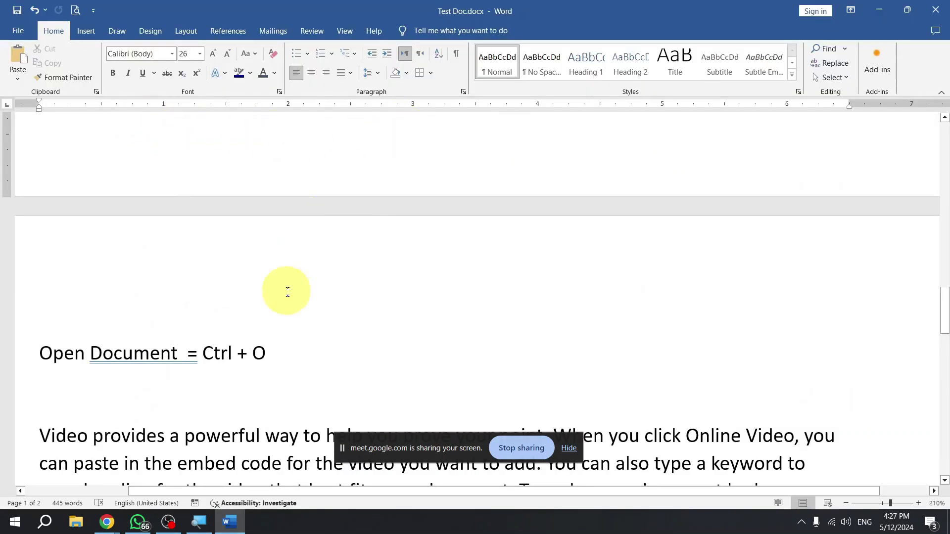
scroll(299, 328, "up", 3)
scroll(300, 331, "up", 15)
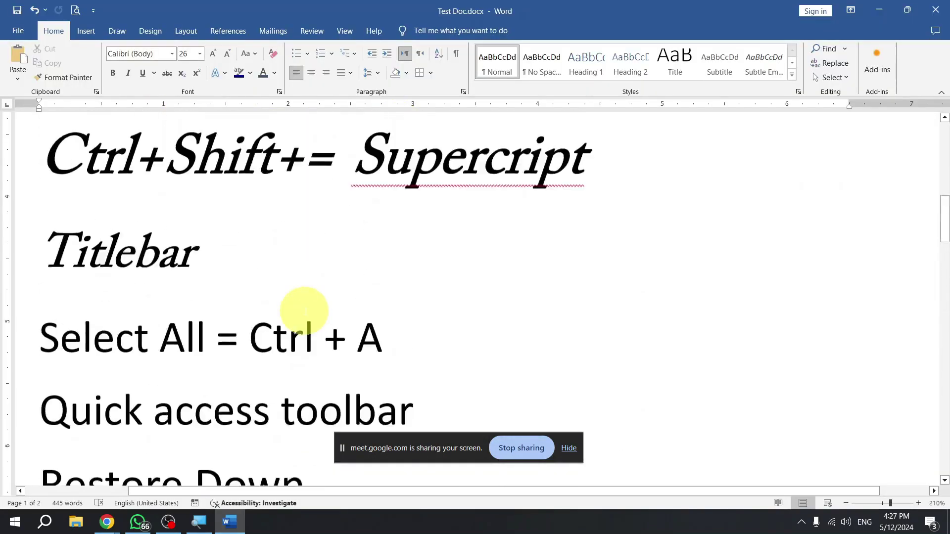
Generate random sample paragraphs with =rand() on a new line between the Urdu heading and the "Subscript" line.
left_click(267, 294)
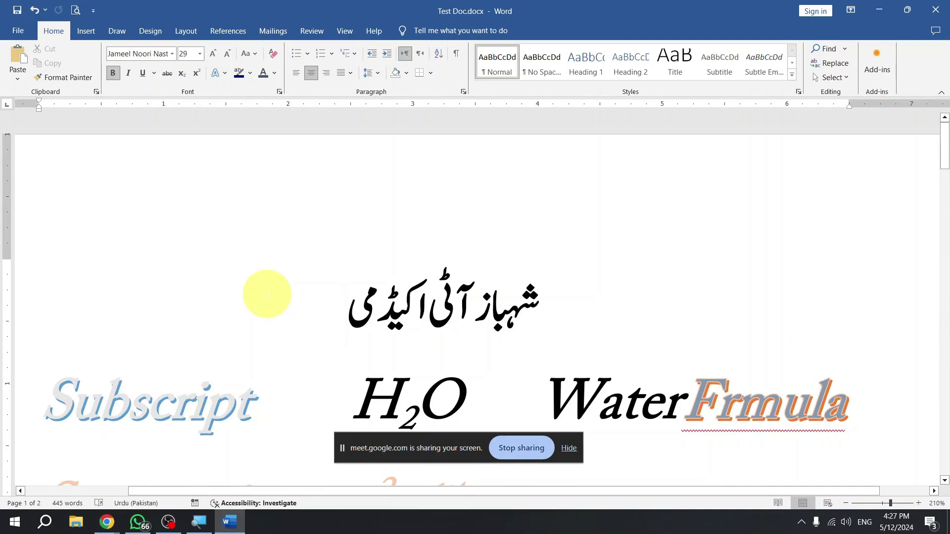
key("Down")
key("Up")
key("Up")
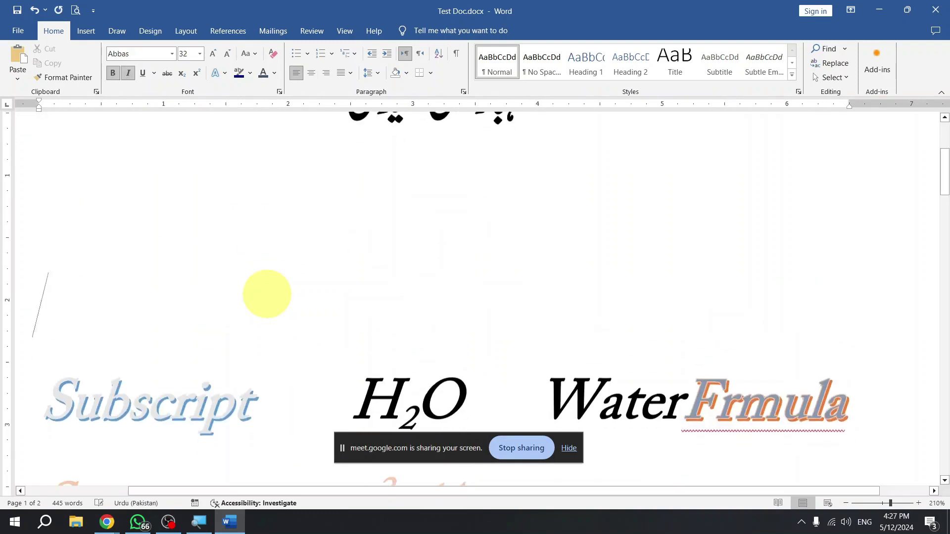
type("=ra")
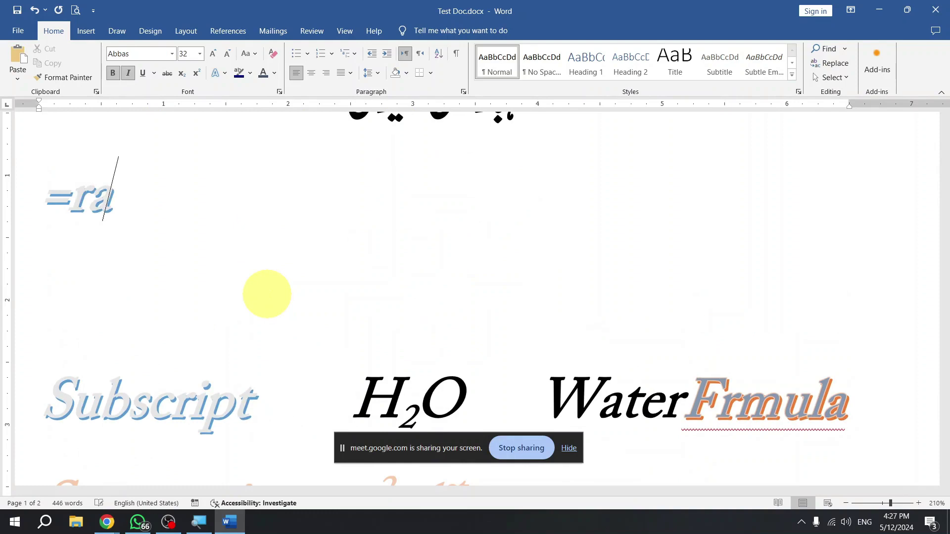
type("nd()")
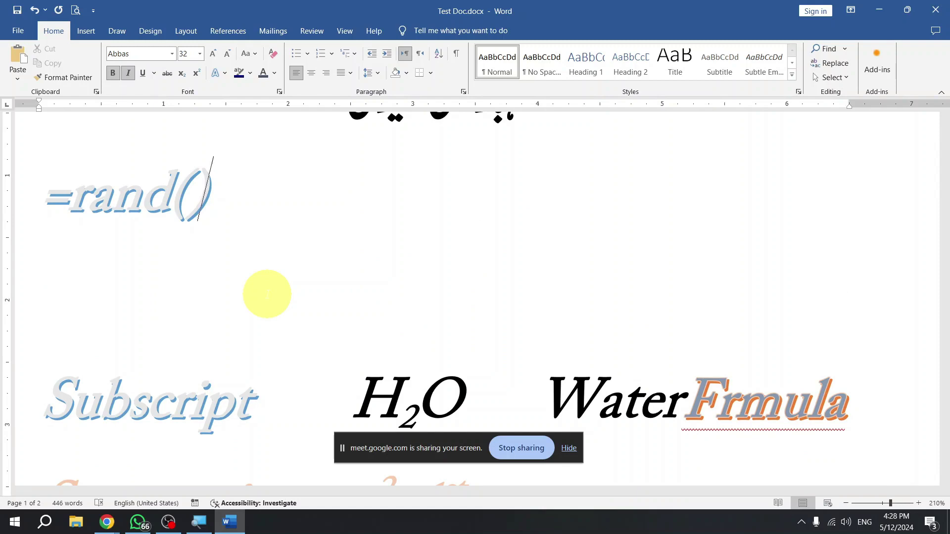
key("Return")
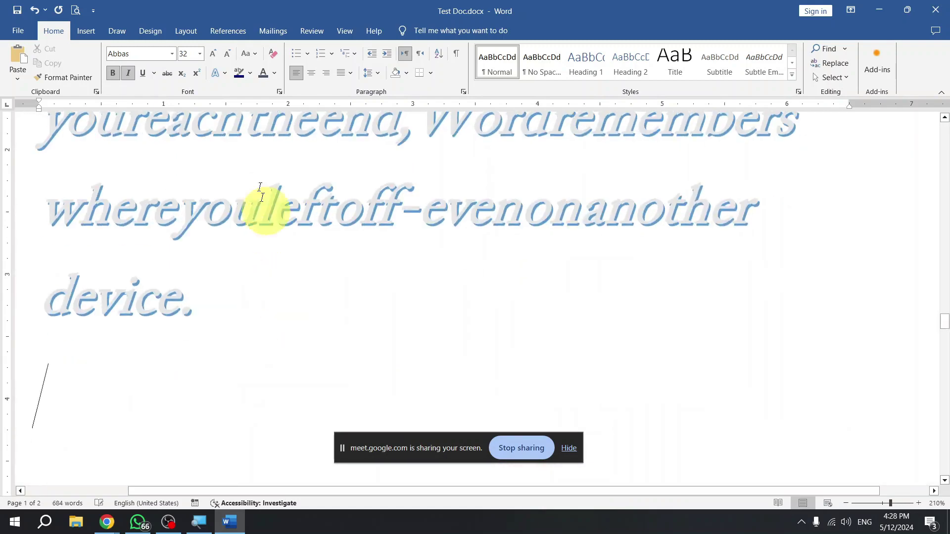
Select the entire document and shrink its font size, bringing the generated sample paragraphs down to 13 pt.
triple_click(258, 183)
scroll(260, 182, "down", 12)
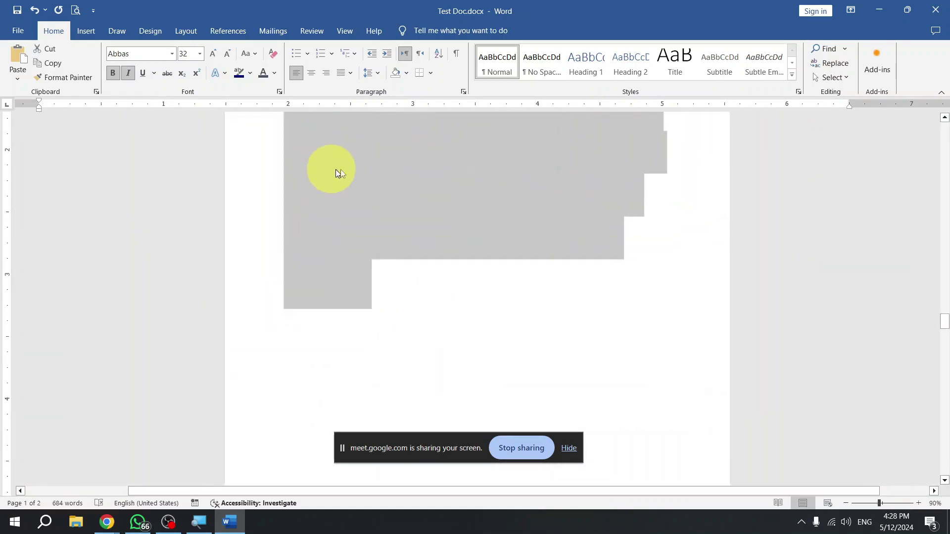
scroll(444, 165, "up", 12)
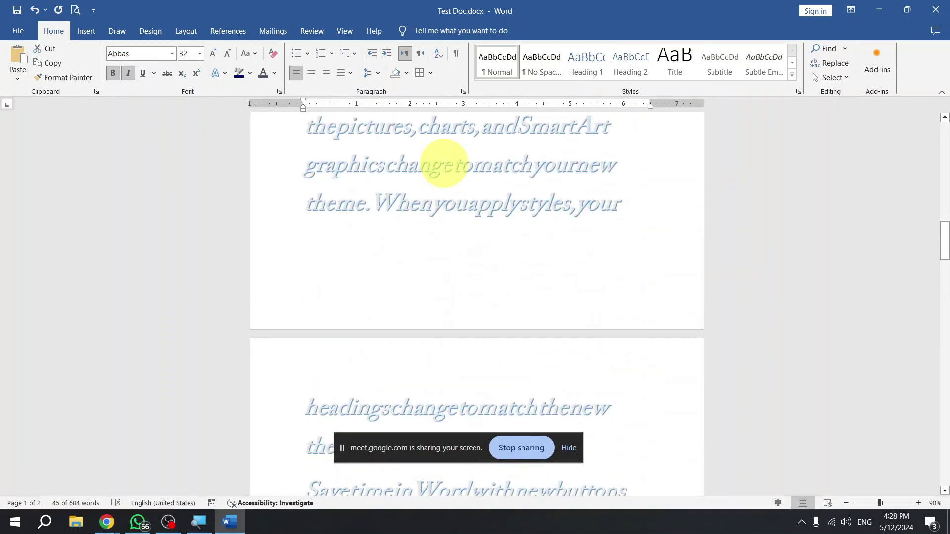
key("ctrl+a")
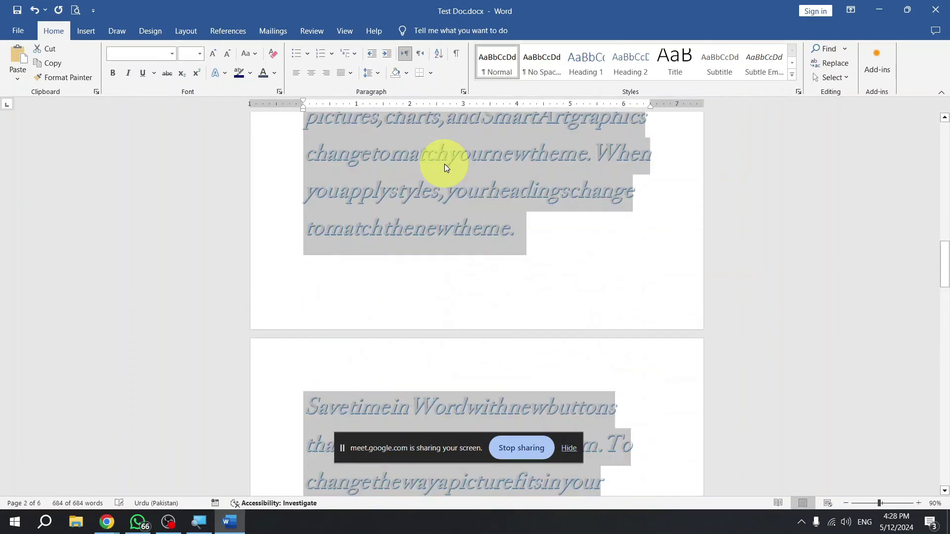
left_click(539, 74)
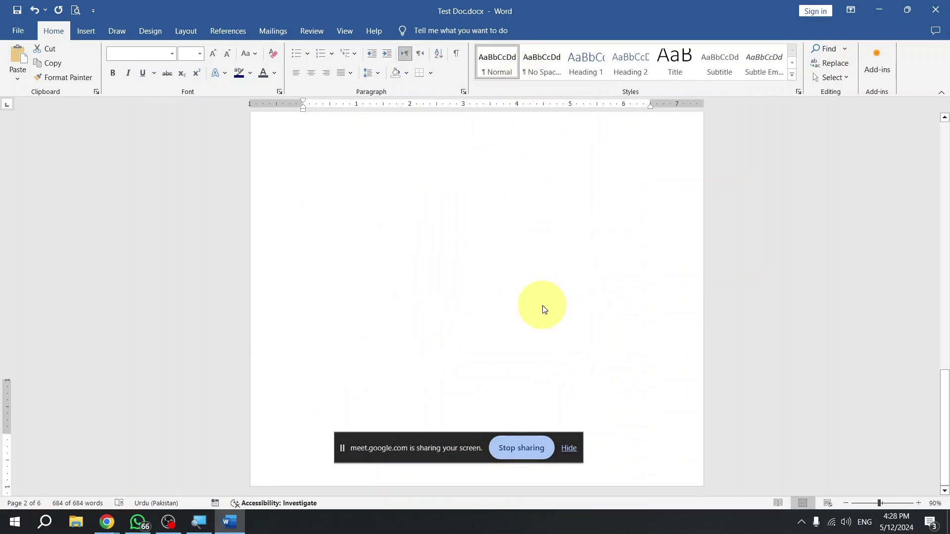
left_click(548, 269)
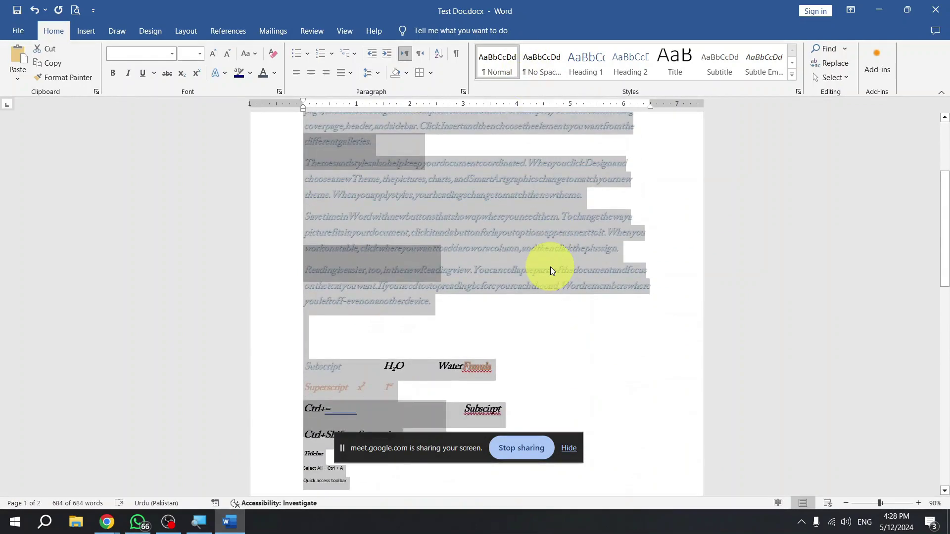
scroll(549, 269, "up", 6)
Add a new line above the Urdu heading at the start of the document and enter "=rnd()" on it.
left_click_drag(358, 217, 371, 304)
scroll(372, 304, "down", 6)
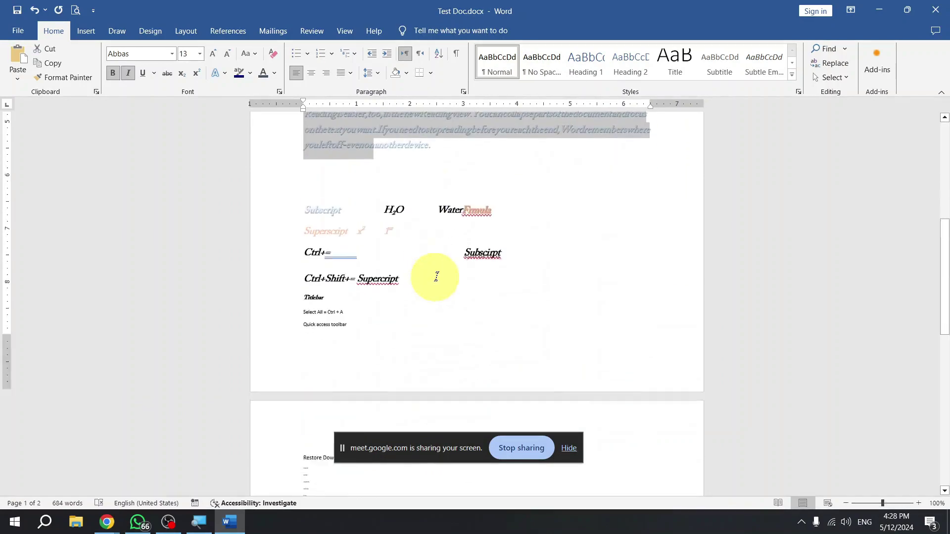
scroll(424, 276, "up", 7)
scroll(342, 191, "up", 10)
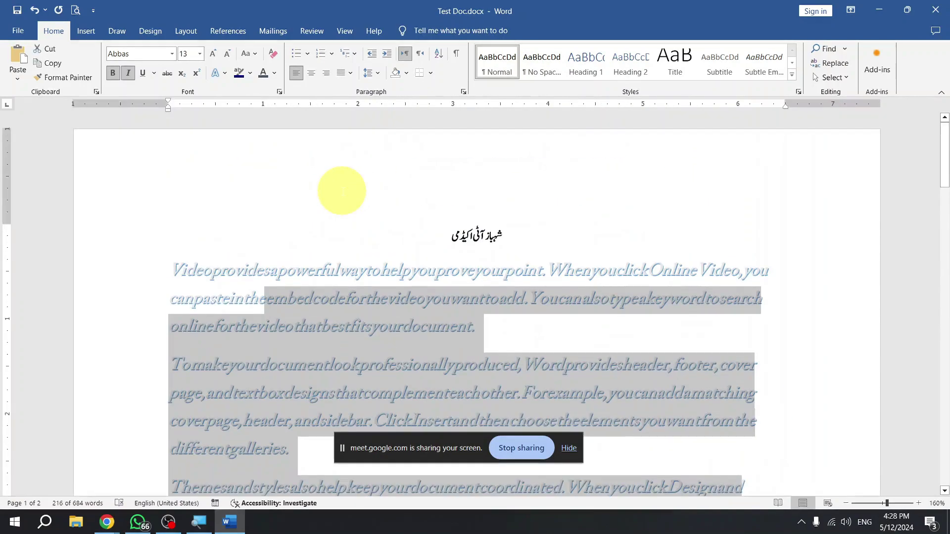
left_click(342, 191)
key("Return")
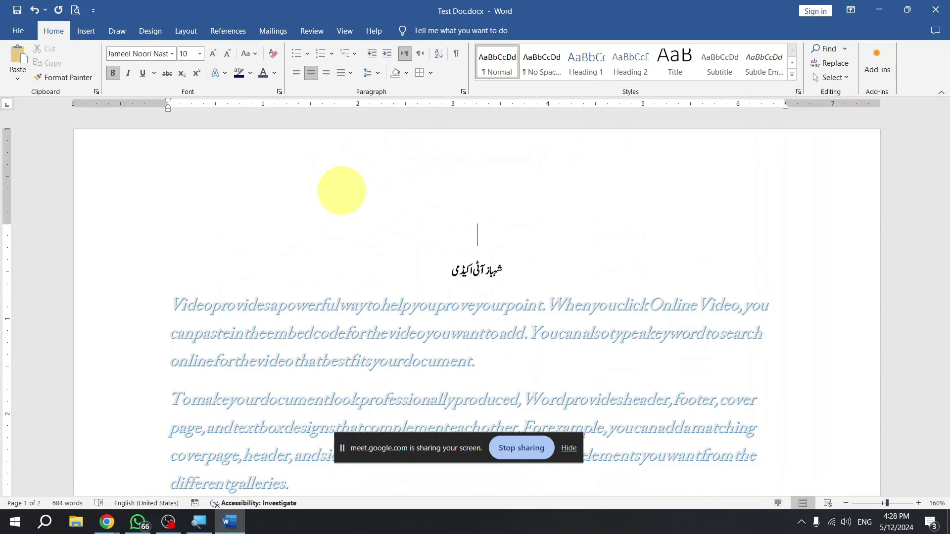
type("=rnd()")
key("shift+Home")
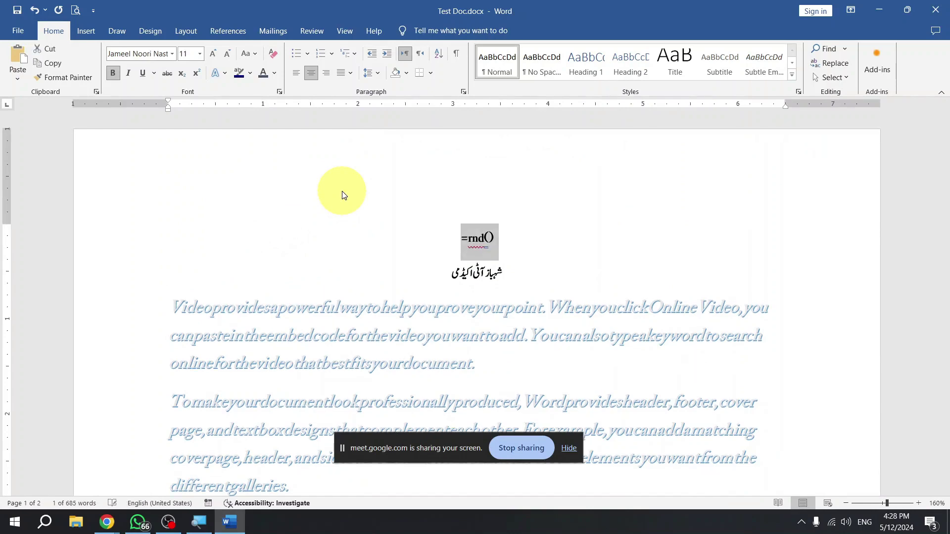
Enlarge the "=rnd()" line above the Urdu heading to 24 pt and replace its text with "=rand()".
key("ctrl+shift+period")
key("ctrl+shift+period")
key("ctrl+shift+period")
key("ctrl+shift+period")
key("ctrl+shift+period")
key("ctrl+shift+period")
key("ctrl+shift+period")
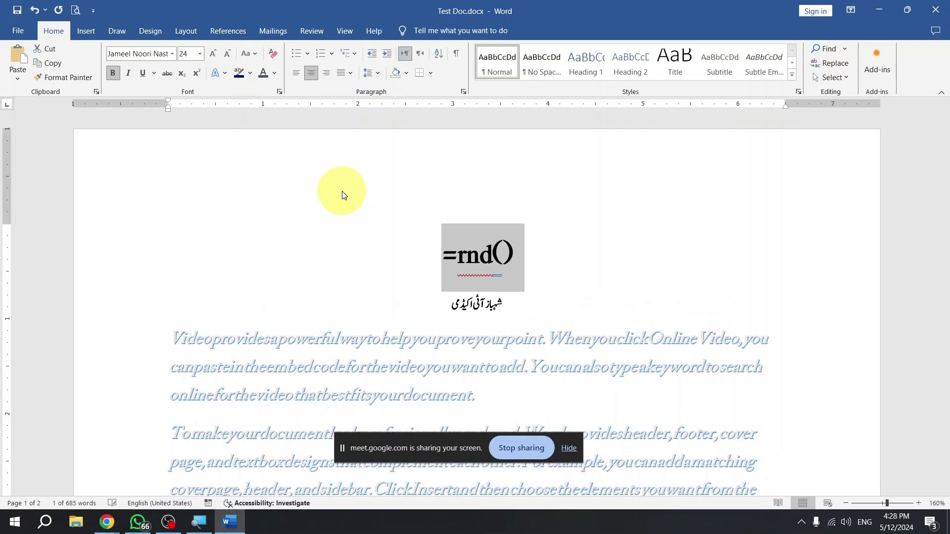
type("=rand()")
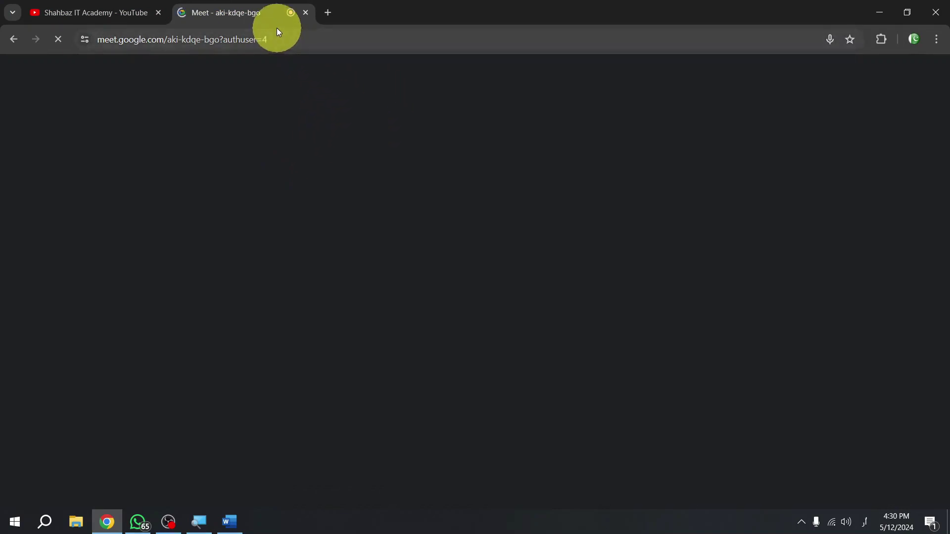
Check the YouTube channel and Meet pages in Chrome, then switch to WhatsApp and read through the open student chat.
left_click(55, 12)
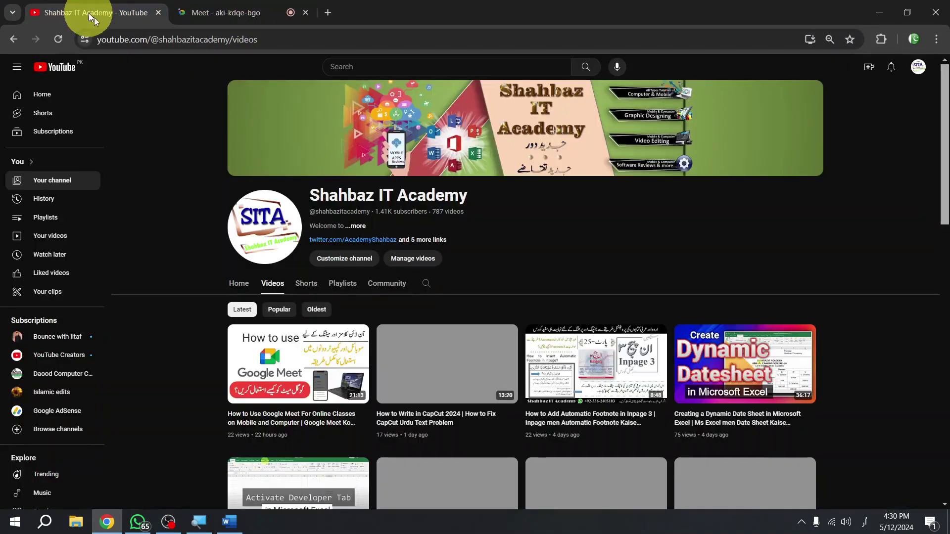
left_click(248, 7)
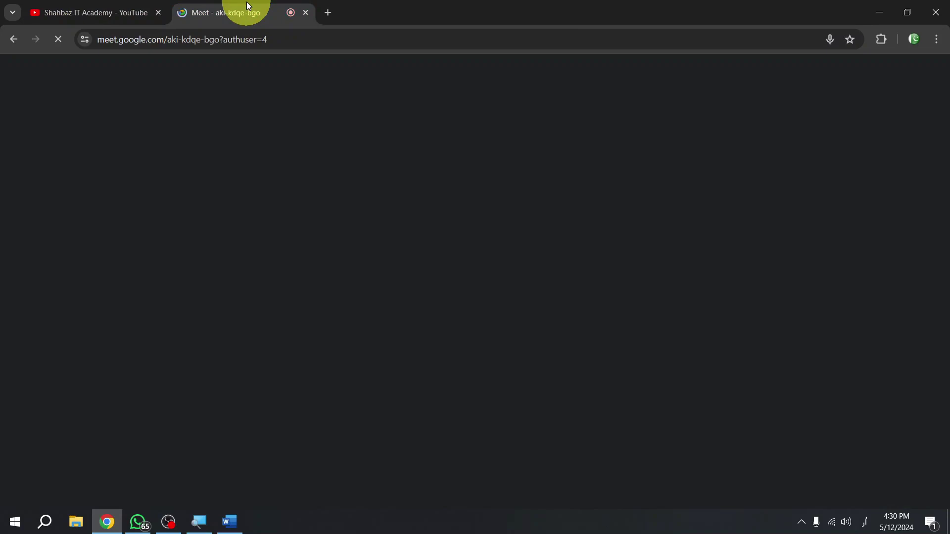
key("alt+Tab")
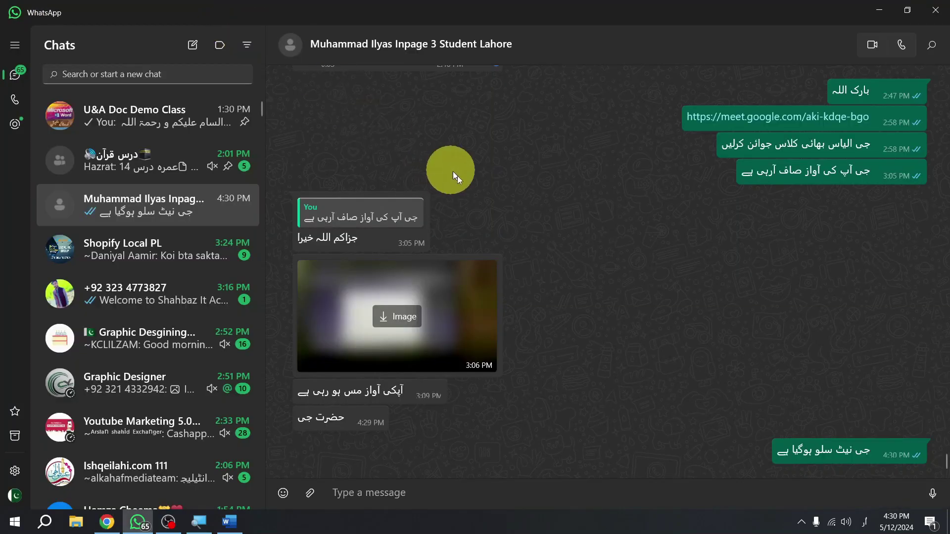
scroll(525, 307, "up", 10)
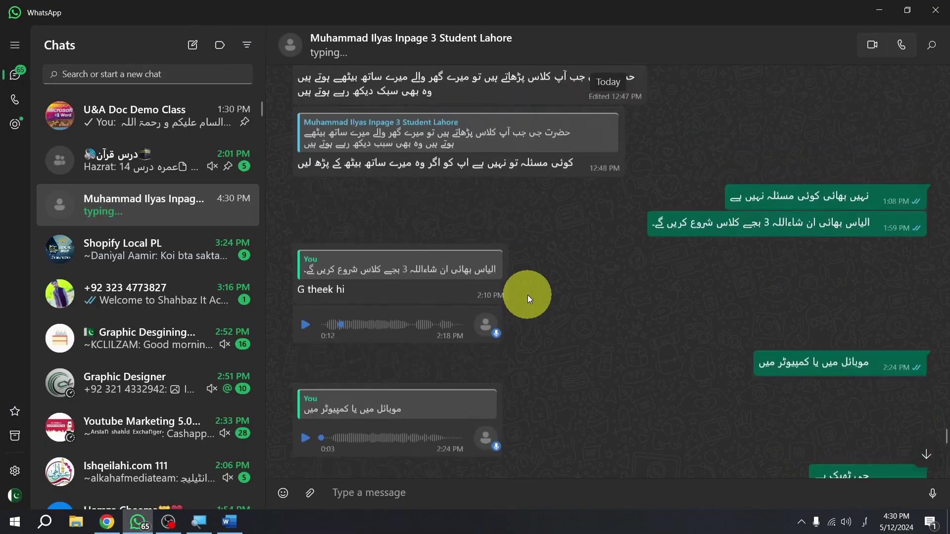
scroll(527, 295, "down", 3)
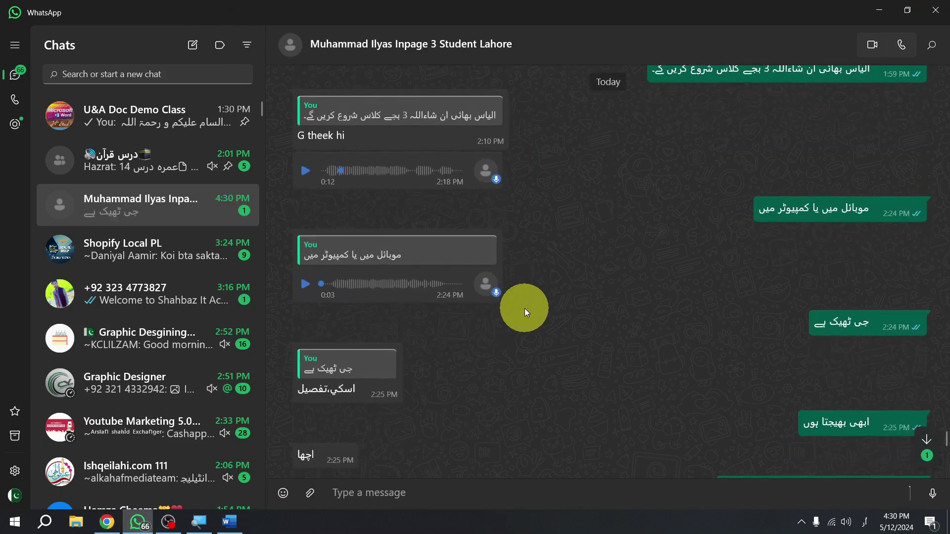
scroll(512, 321, "down", 15)
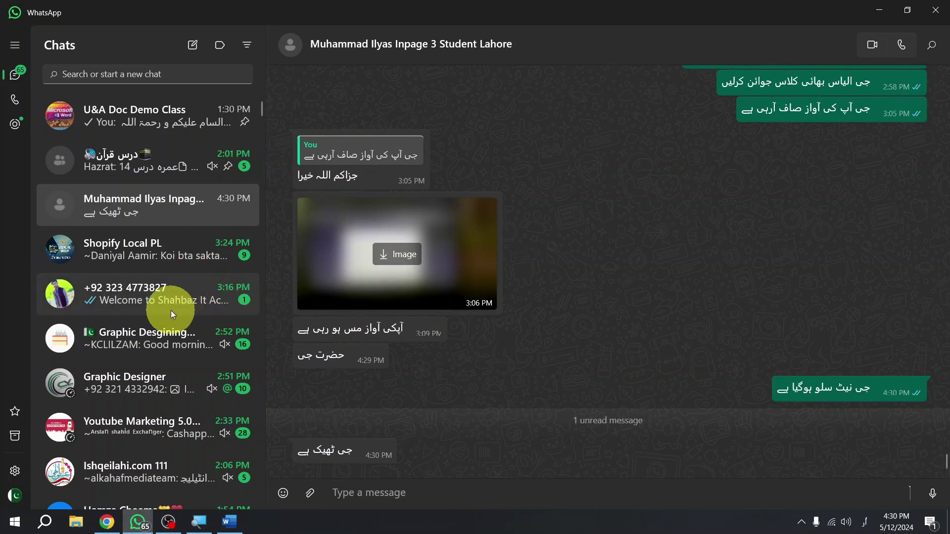
Open the chat with the unread greeting and the academy's course list, and view that contact's profile details.
left_click(198, 304)
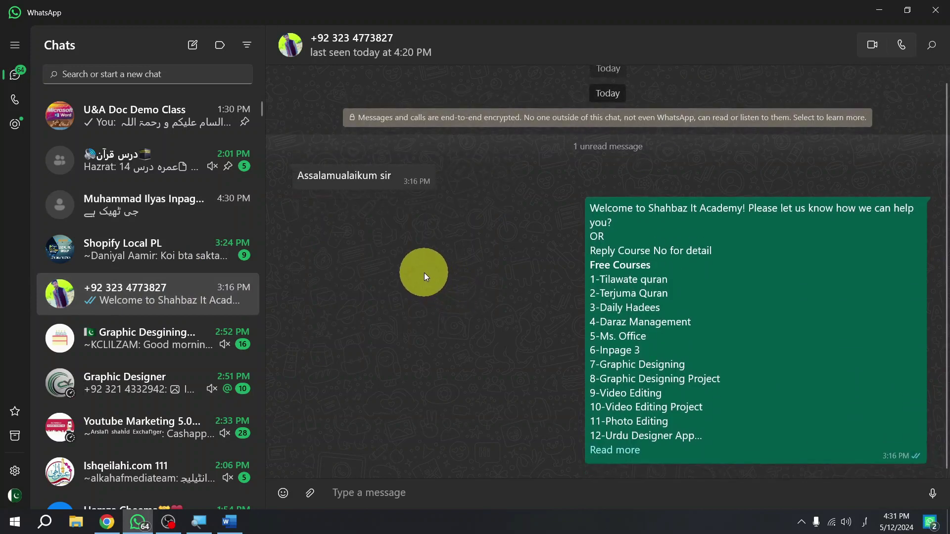
left_click(377, 47)
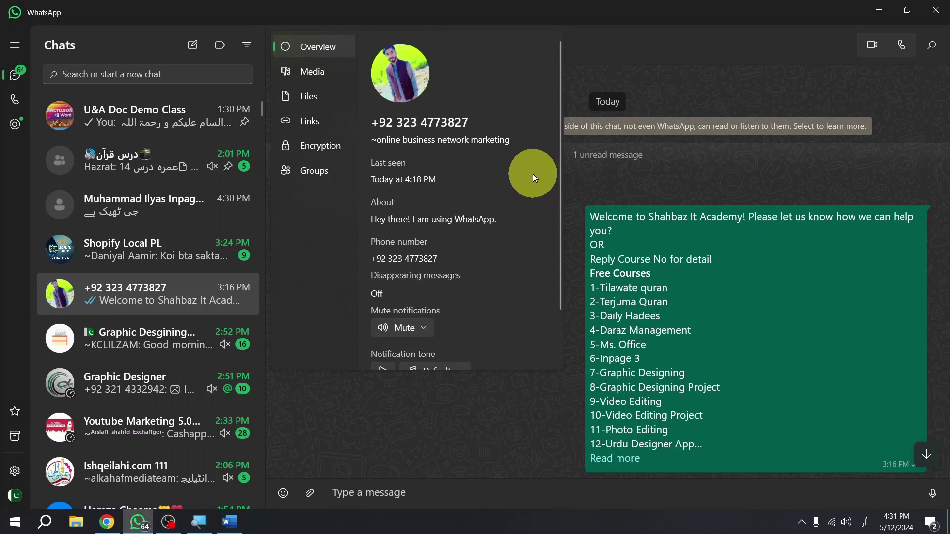
scroll(533, 173, "down", 2)
key("Escape")
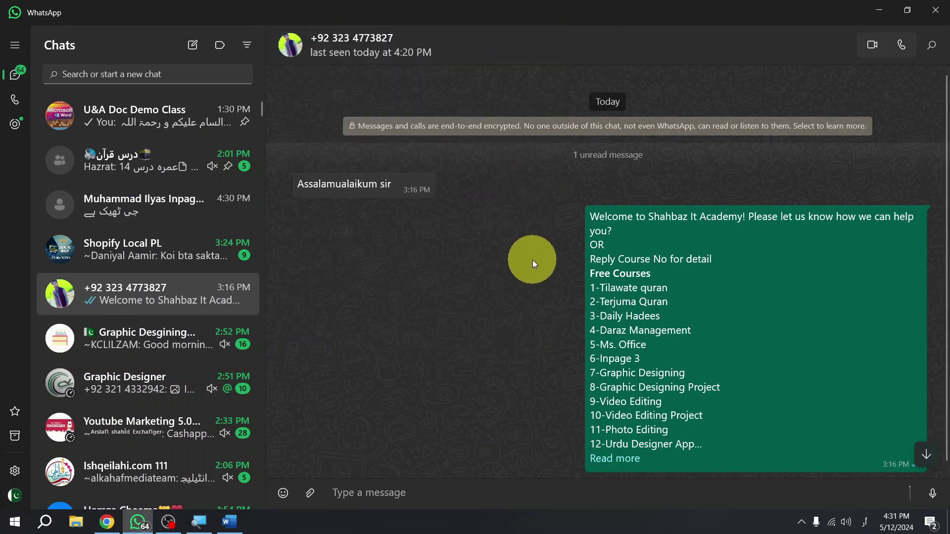
Send the Urdu reply "وعلیکم السلام و رحمۃ اللہ وبرکاتہ" in the open chat, close the chat and return to the Google Meet call.
type("welc")
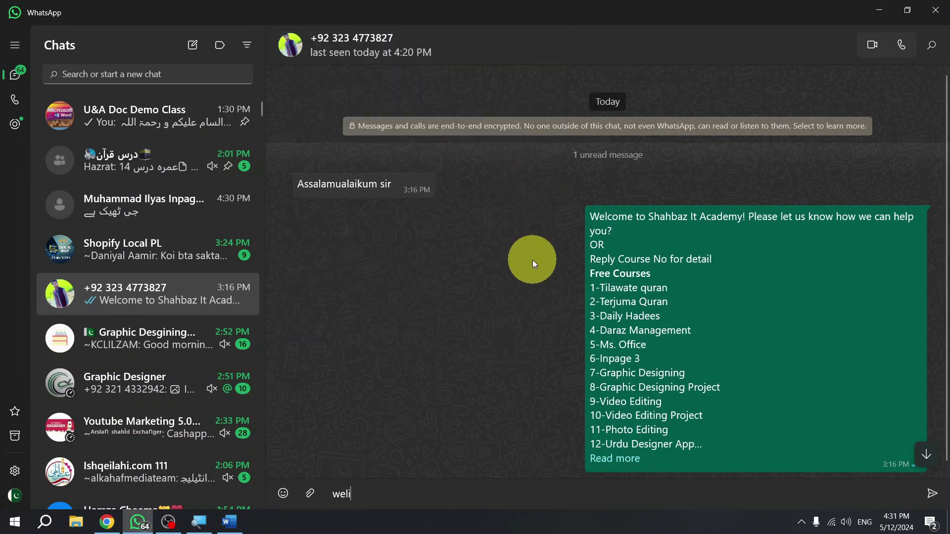
key("BackSpace")
key("BackSpace")
key("BackSpace")
key("BackSpace")
key("alt+shift")
type("وعلیکم السلام و رح")
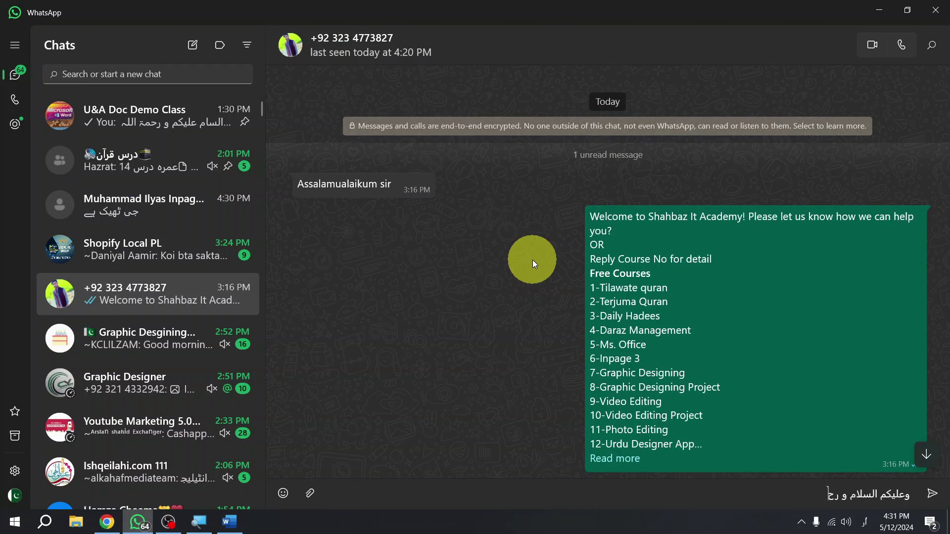
type("مۃ اللہ وبرکاتہ")
key("Return")
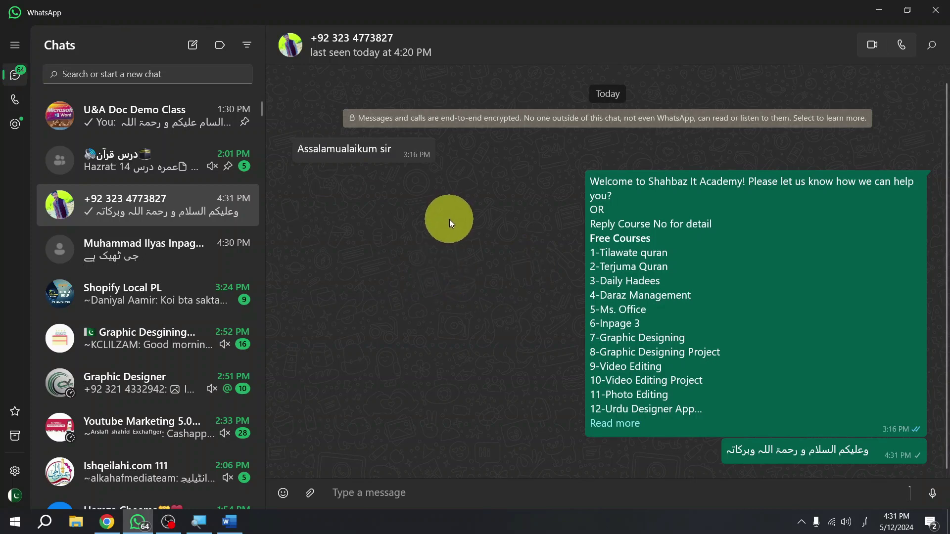
key("Escape")
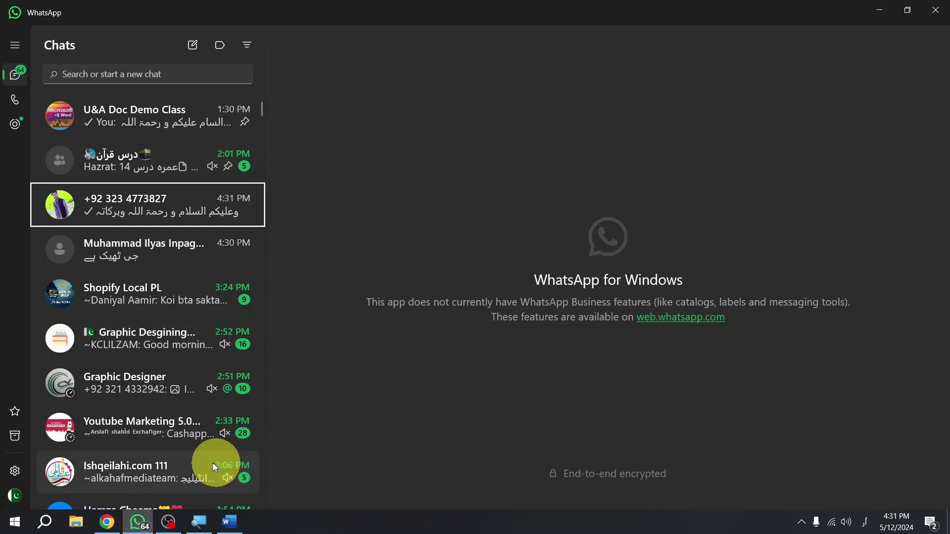
left_click(137, 522)
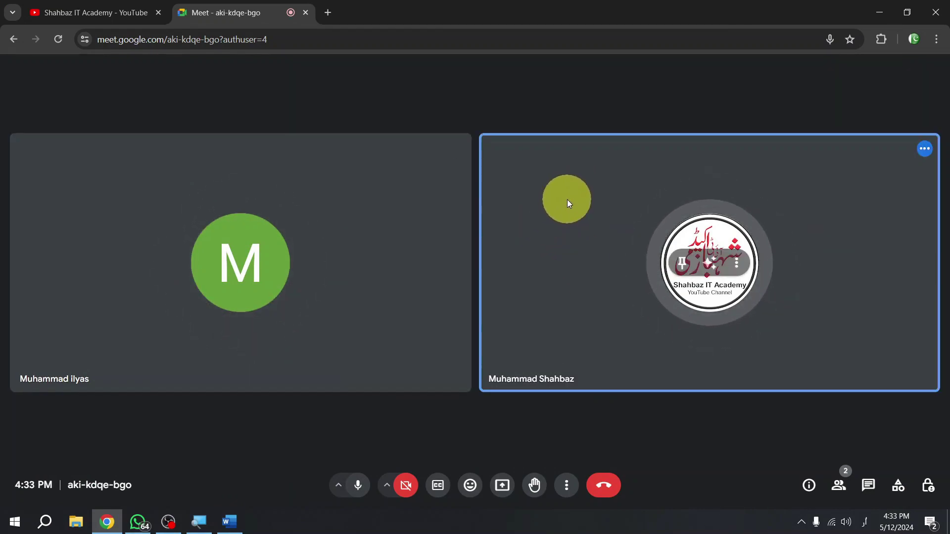
mouse_move(339, 322)
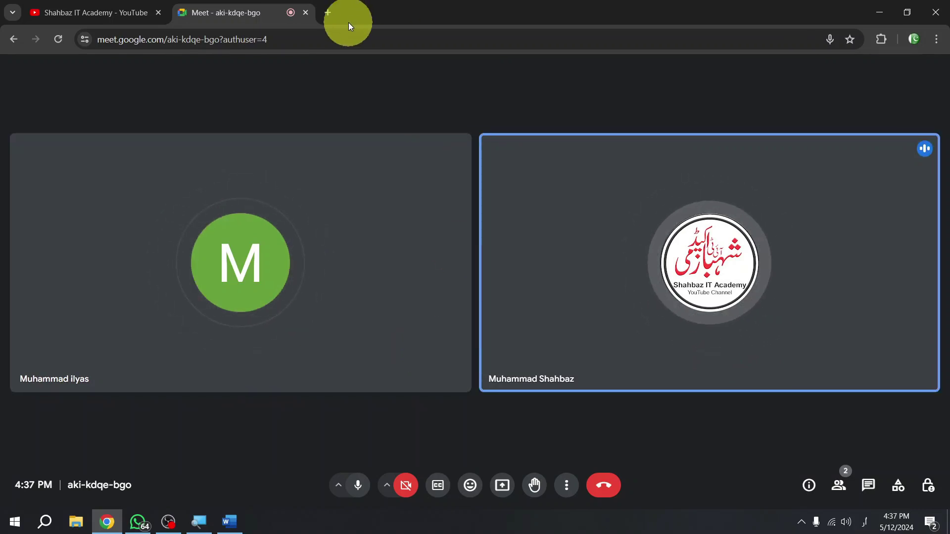
mouse_move(382, 148)
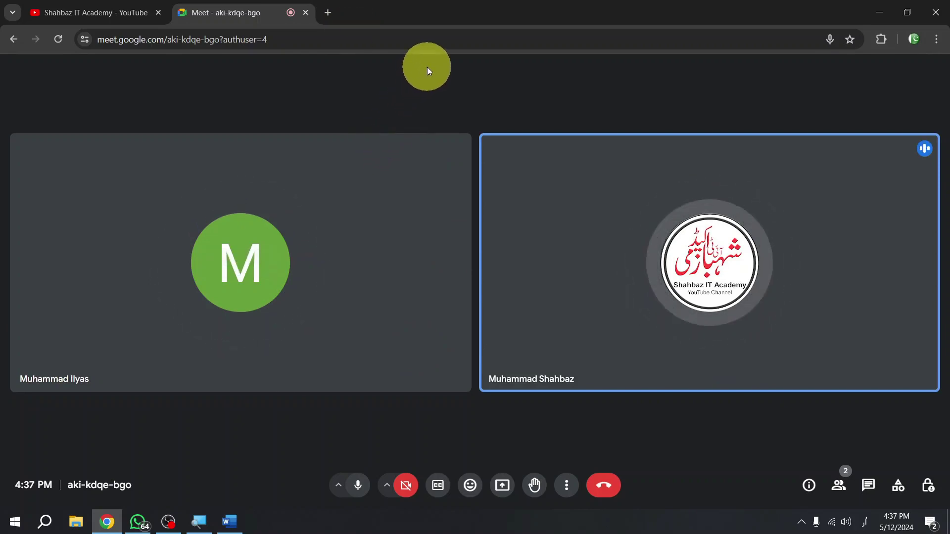
mouse_move(399, 260)
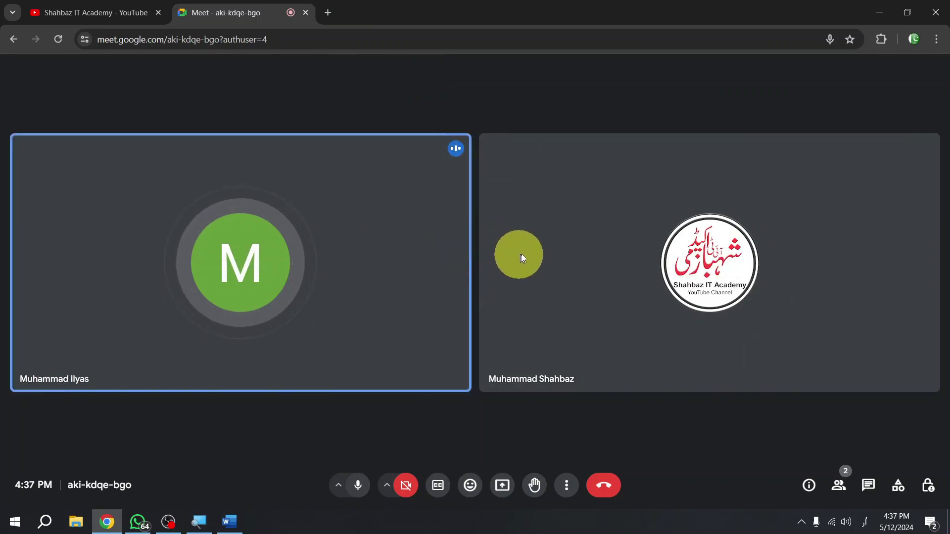
mouse_move(539, 246)
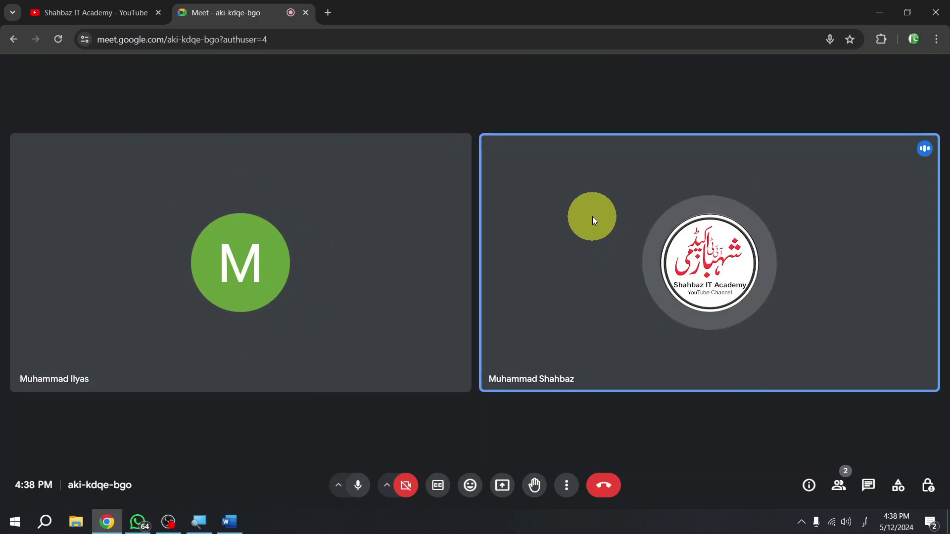
mouse_move(655, 314)
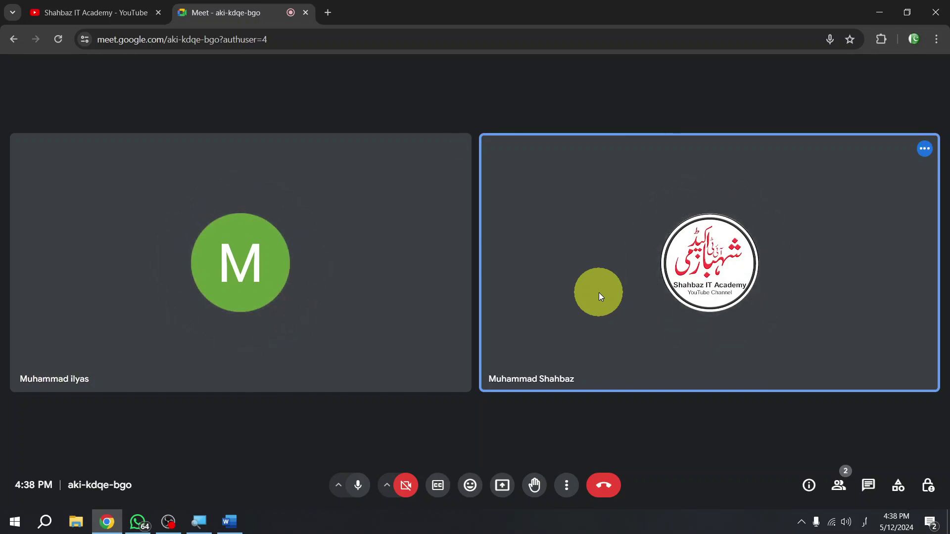
mouse_move(421, 252)
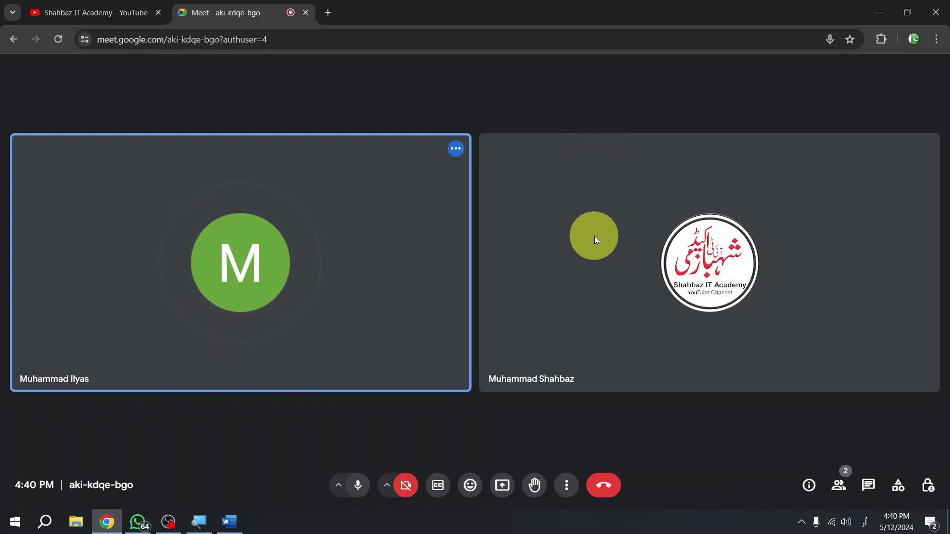
Show the meeting's participant list and raise the maximum number of tiles in the Tiled layout by one notch.
left_click(868, 487)
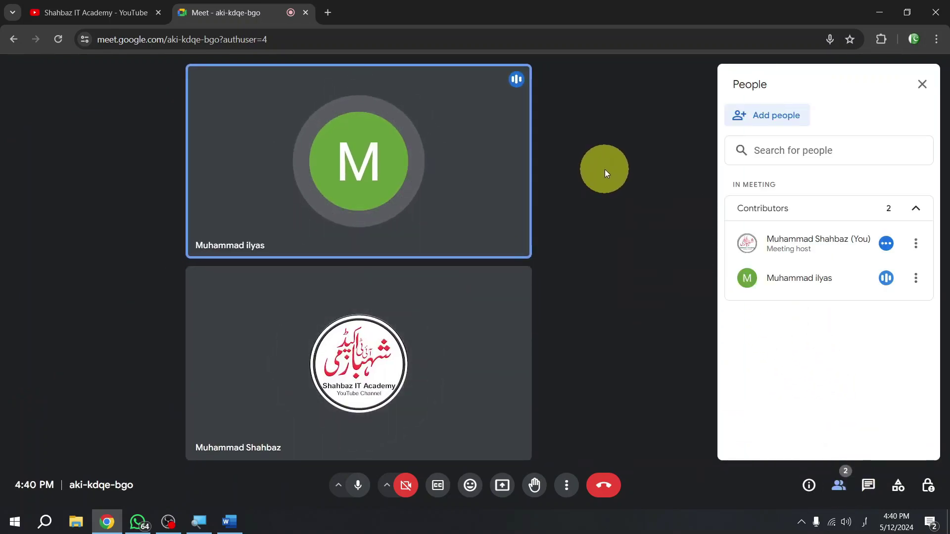
right_click(604, 169)
key("Escape")
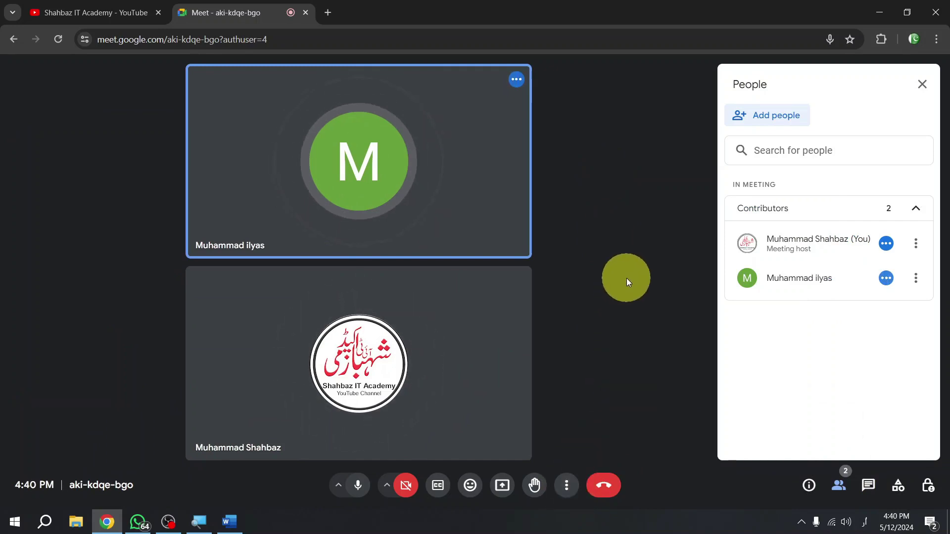
left_click(636, 245)
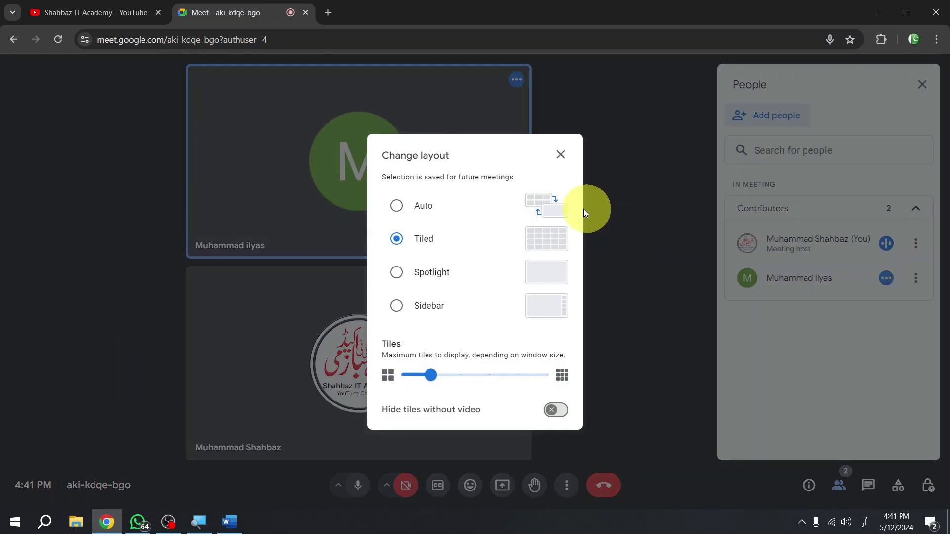
mouse_move(438, 379)
left_mouse_down()
mouse_move(478, 377)
mouse_move(447, 380)
left_mouse_up()
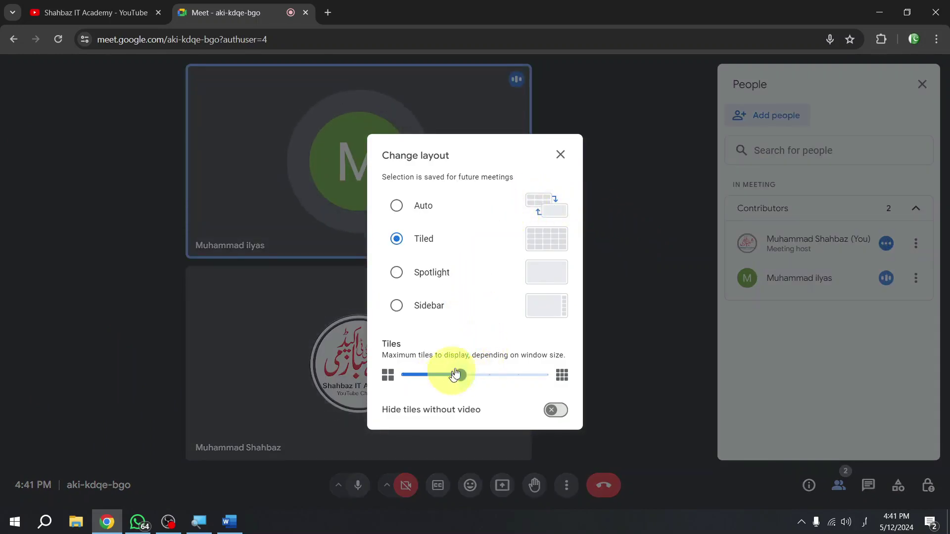
left_click(561, 155)
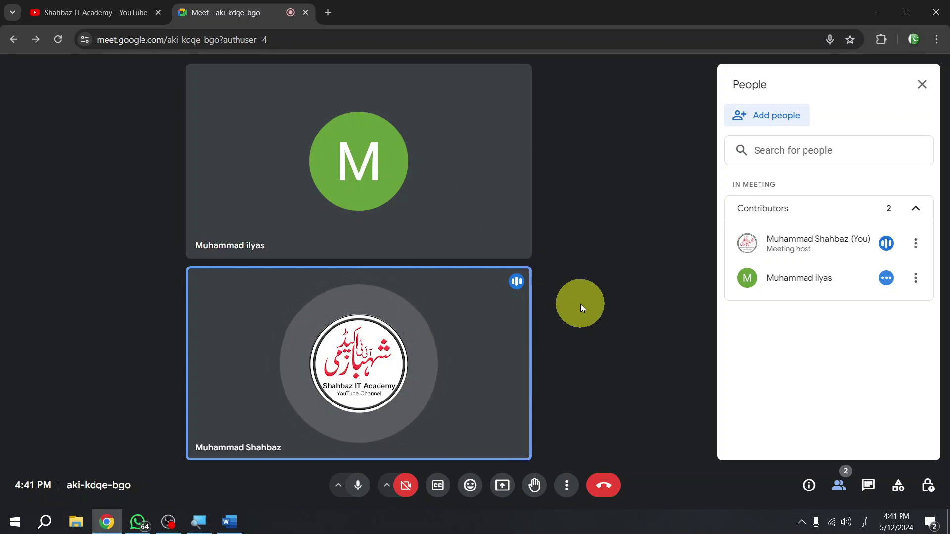
View the YouTube channel page, return to the Meet call and look at the screen-sharing choices before cancelling.
left_click(83, 6)
left_click(204, 9)
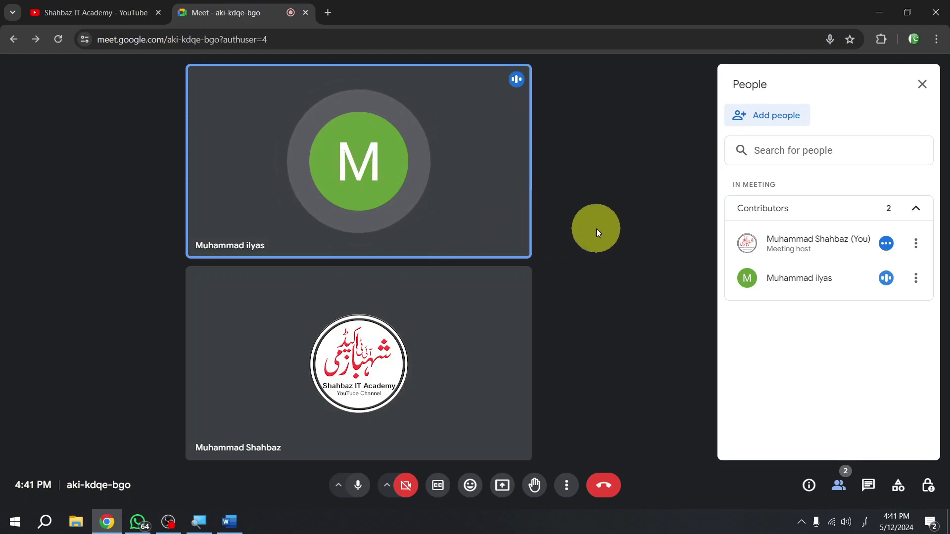
left_click(124, 11)
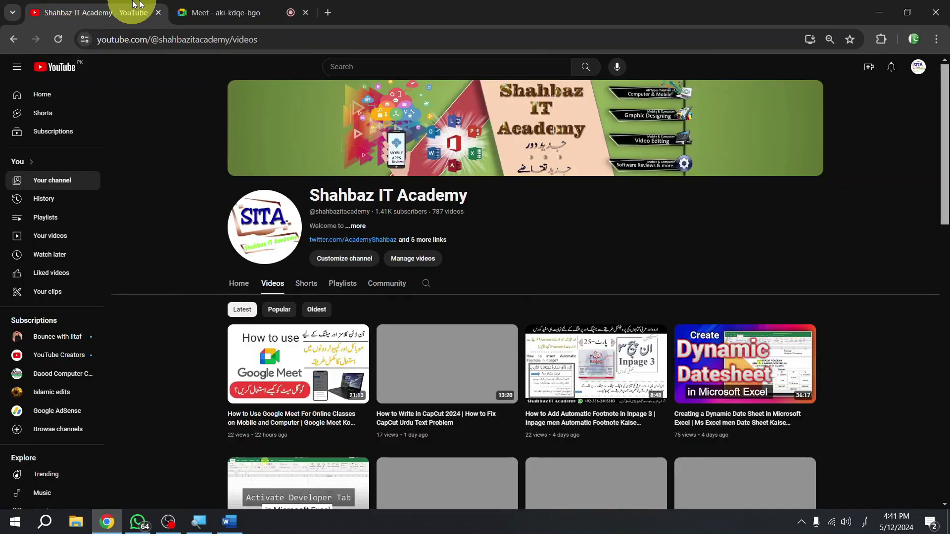
left_click(188, 4)
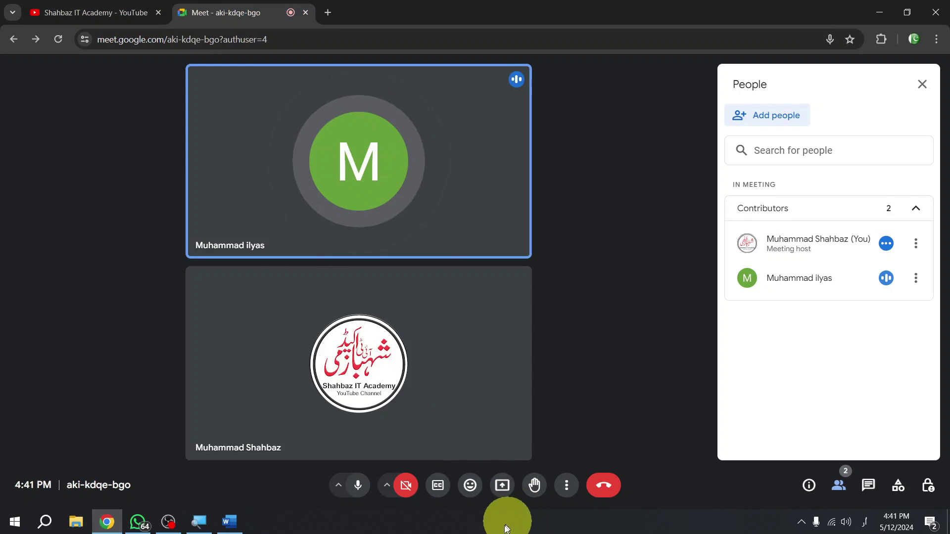
left_click(504, 485)
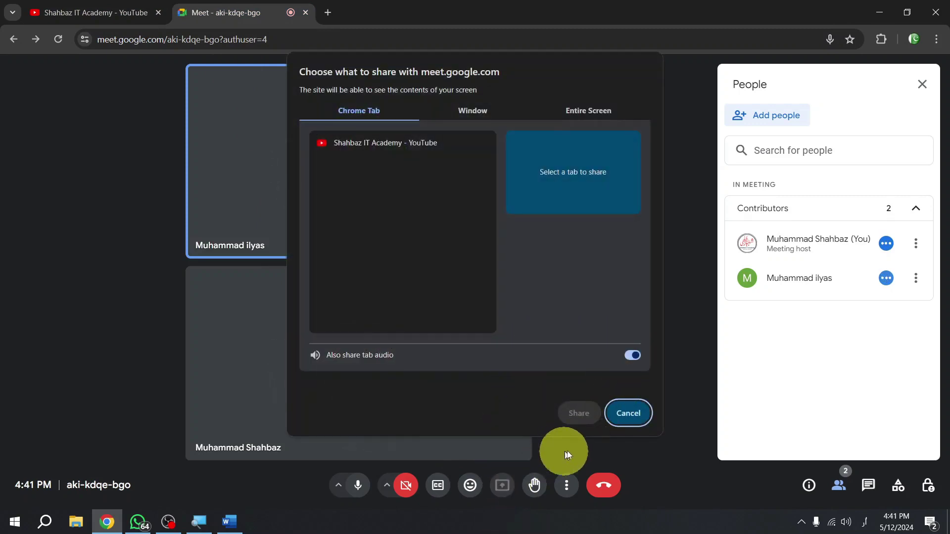
left_click(625, 415)
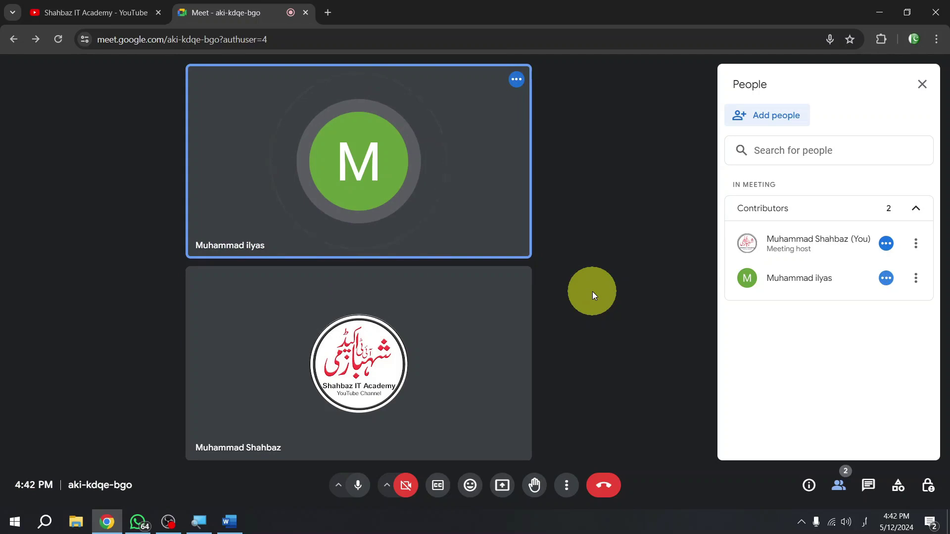
Check the Test Doc.docx document in Word and return to the Google Meet call.
left_click(229, 521)
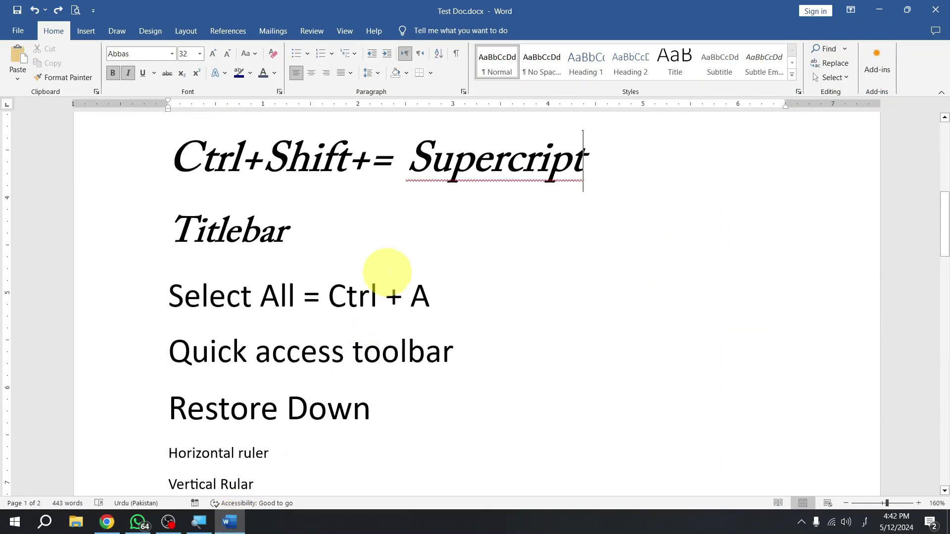
left_click(239, 520)
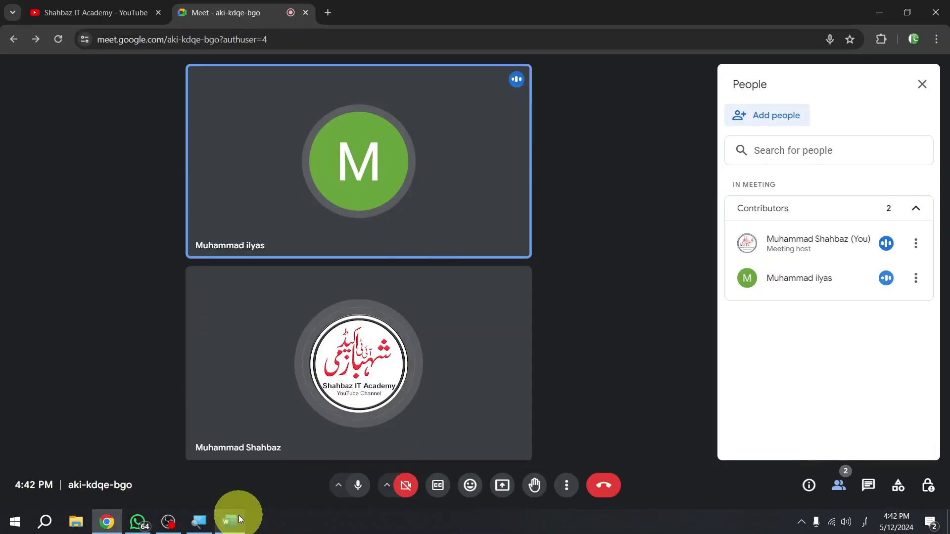
left_click(239, 520)
left_click(240, 520)
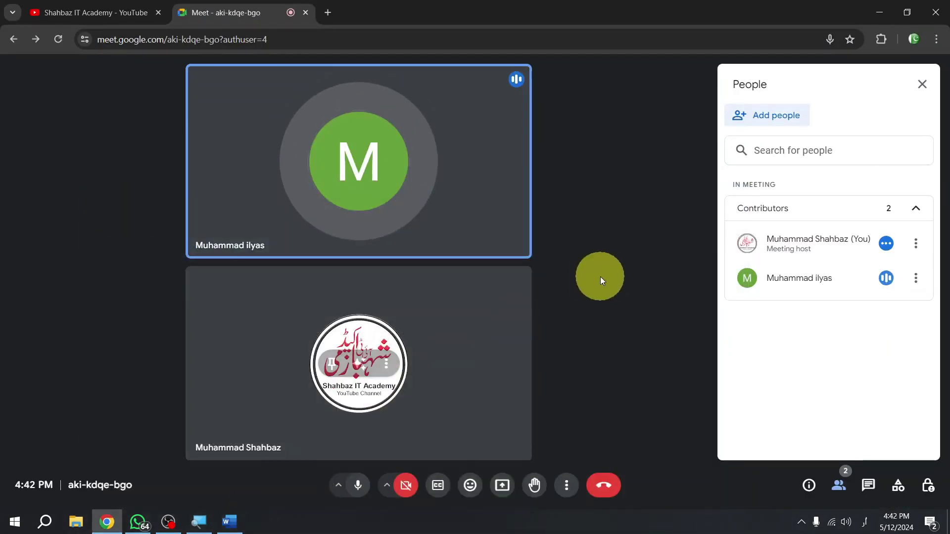
key("alt+Tab")
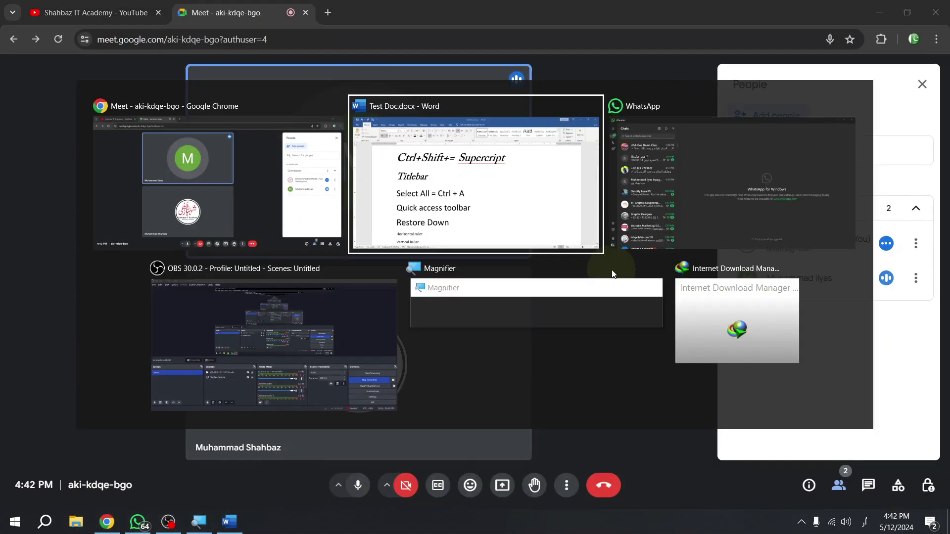
left_click(613, 273)
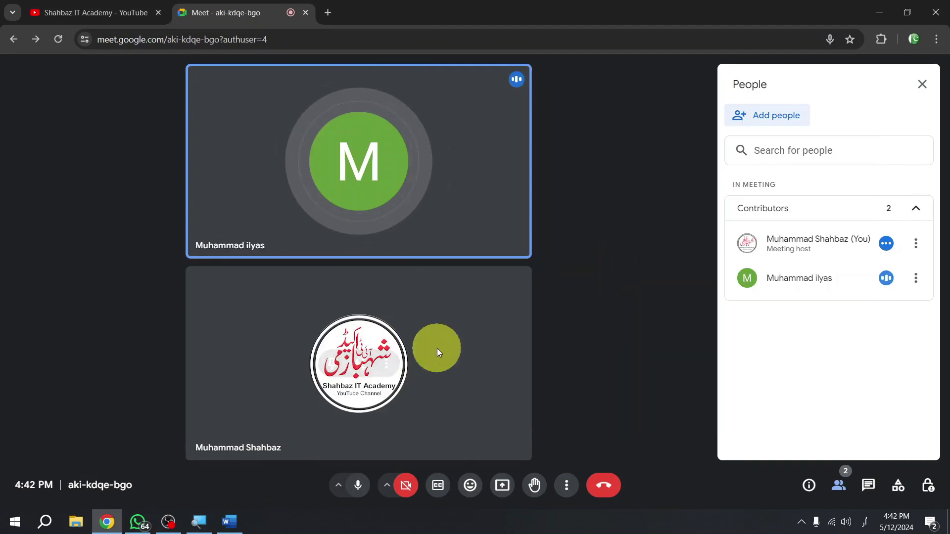
mouse_move(454, 215)
mouse_move(511, 350)
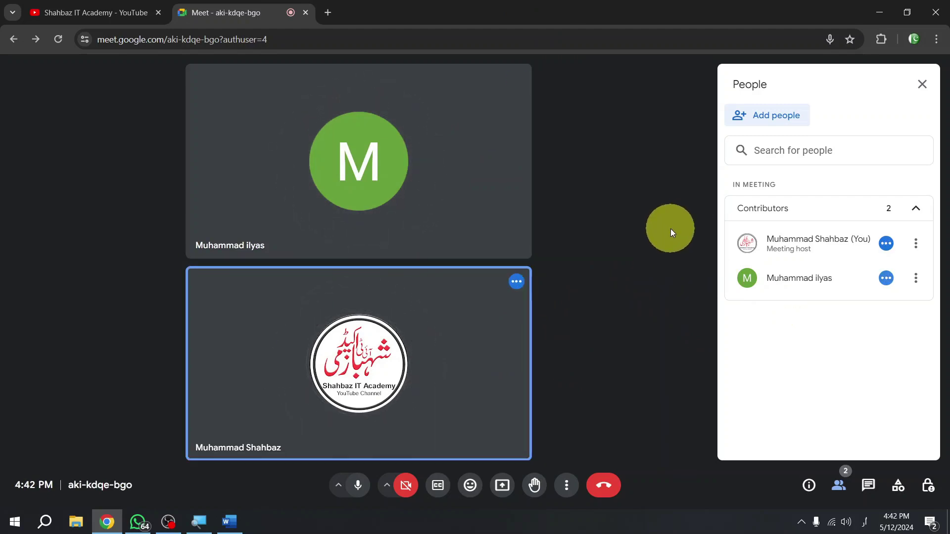
Switch to Test Doc.docx in Word and correct the misspelled word on the "Ctrl+=" line to "Subscript".
left_click(238, 520)
scroll(670, 173, "up", 5)
scroll(663, 182, "down", 10)
scroll(663, 183, "up", 2)
scroll(663, 183, "up", 8)
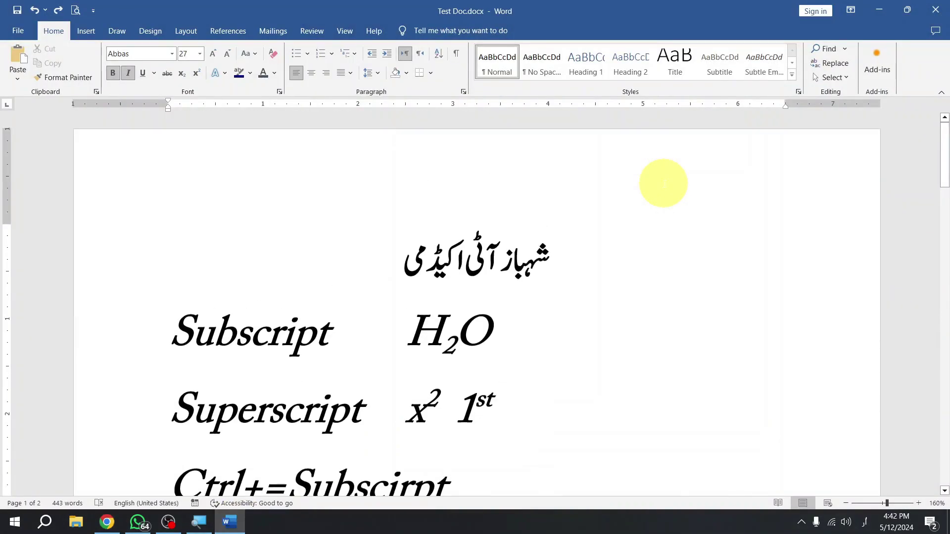
scroll(663, 183, "down", 3)
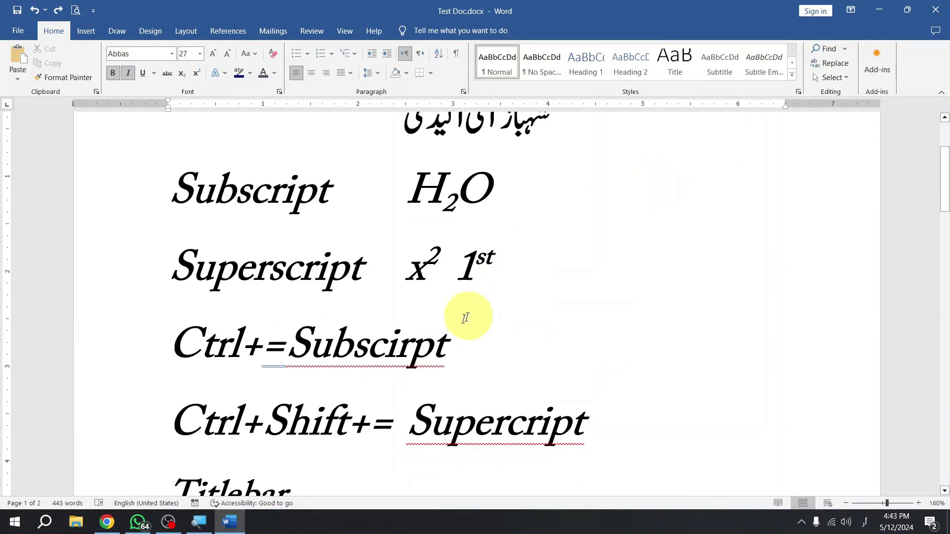
right_click(395, 336)
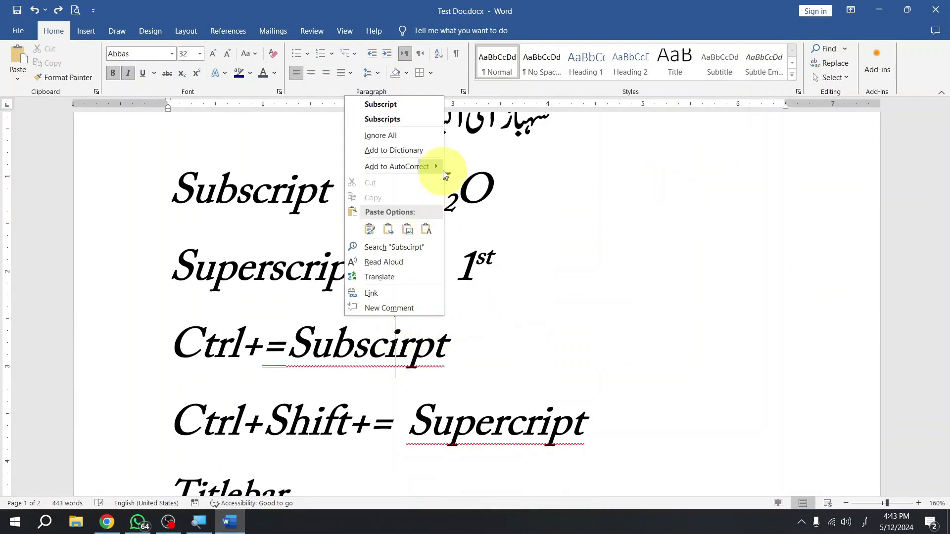
left_click(436, 109)
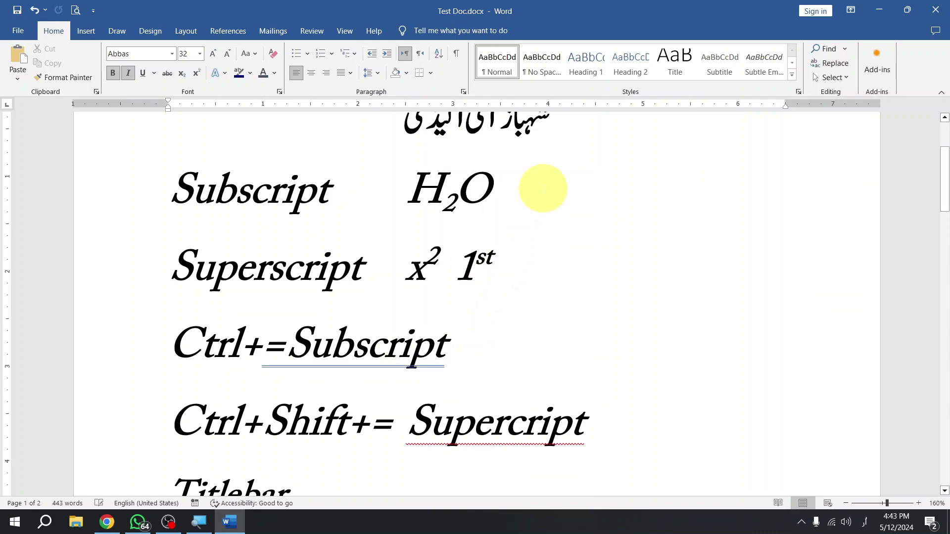
Remove the superscript from "st" in "1st" on the Superscript line and apply superscript to it again.
key("Tab")
key("Tab")
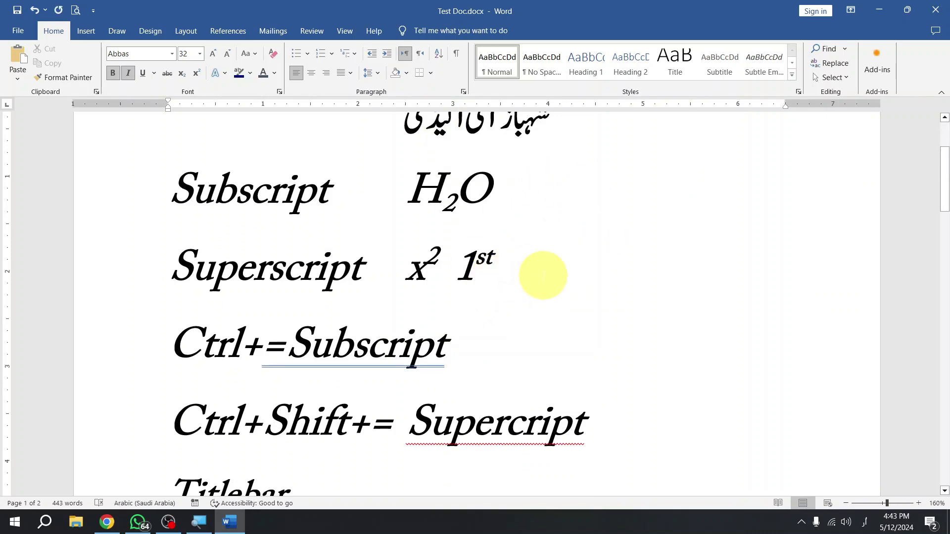
left_click_drag(476, 262, 493, 263)
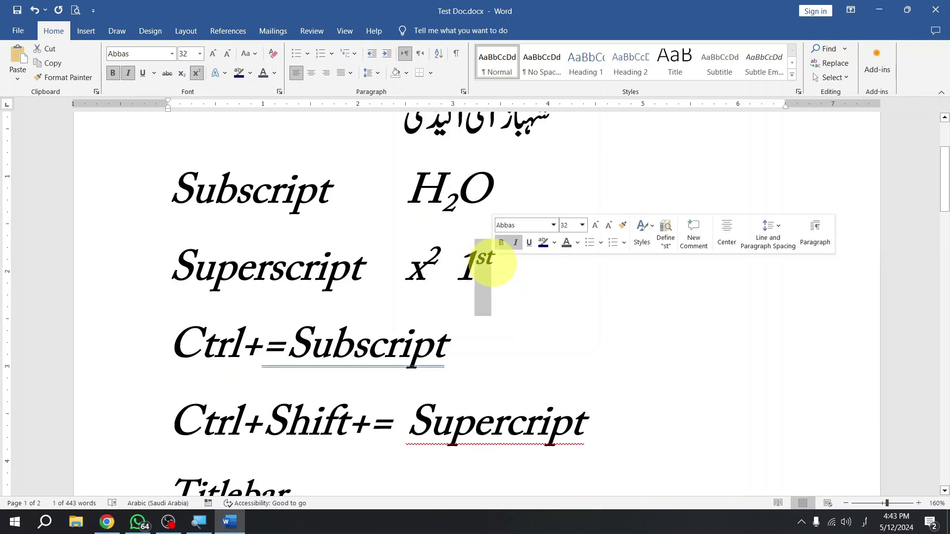
key("ctrl+shift+equal")
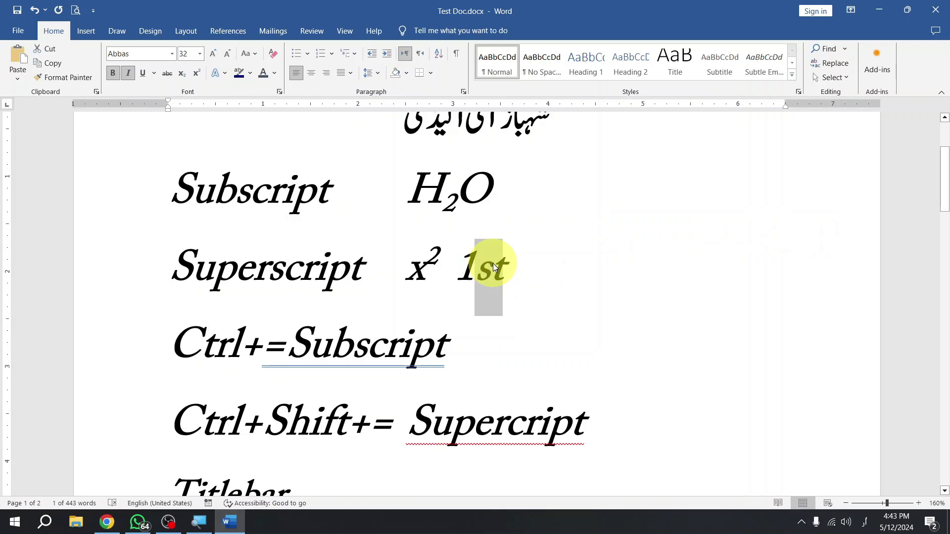
left_click(494, 272)
left_click_drag(493, 285, 476, 284)
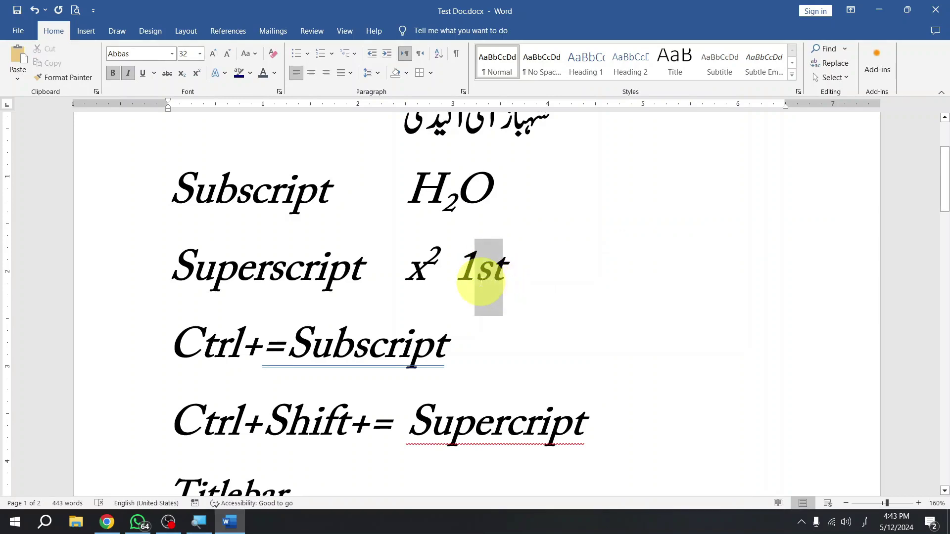
left_click(200, 75)
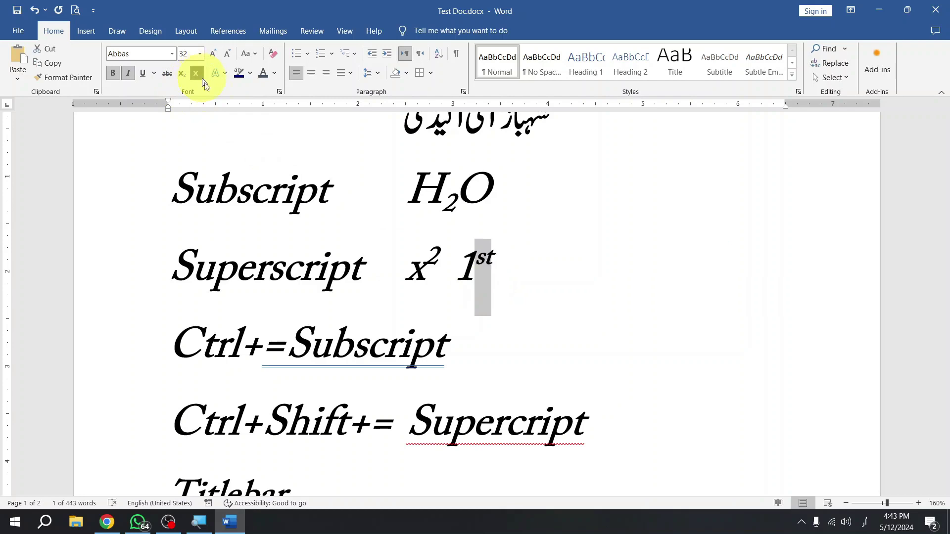
left_click(533, 291)
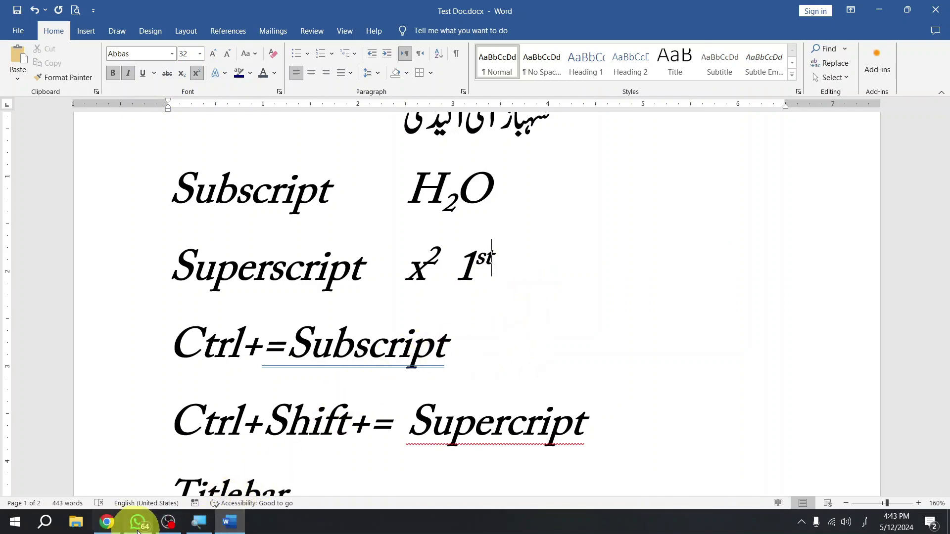
Return to the Google Meet call and examine the Chrome Tab and Window choices for presenting, closing the sharing dialog without sharing.
left_click(107, 525)
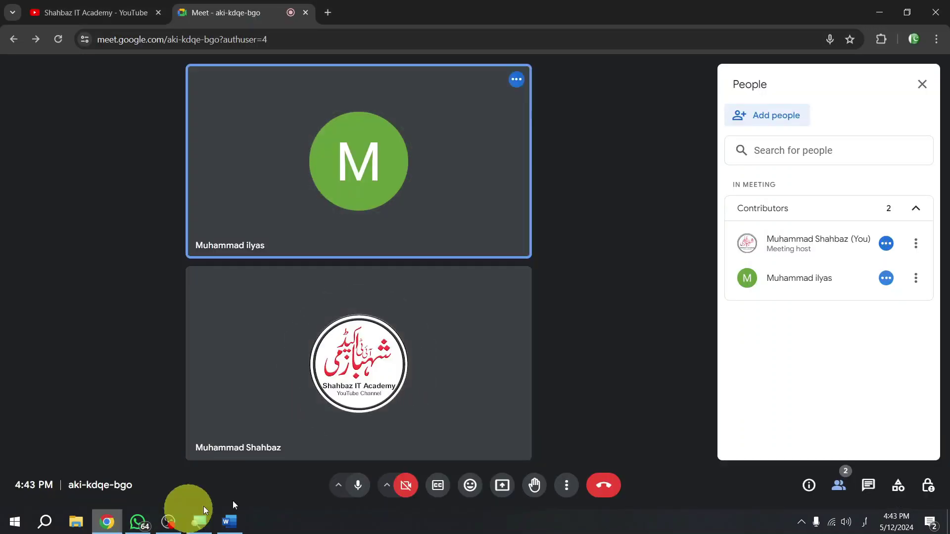
left_click(502, 487)
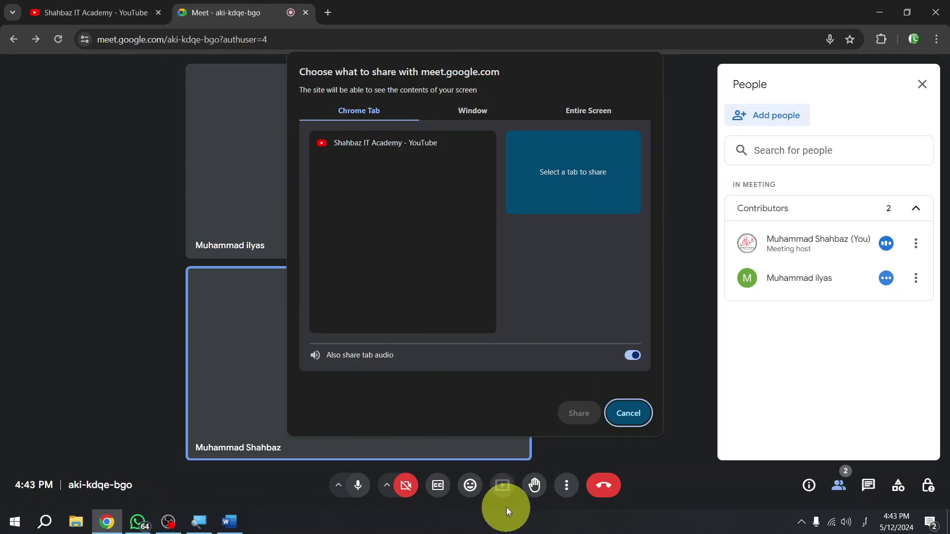
left_click(628, 413)
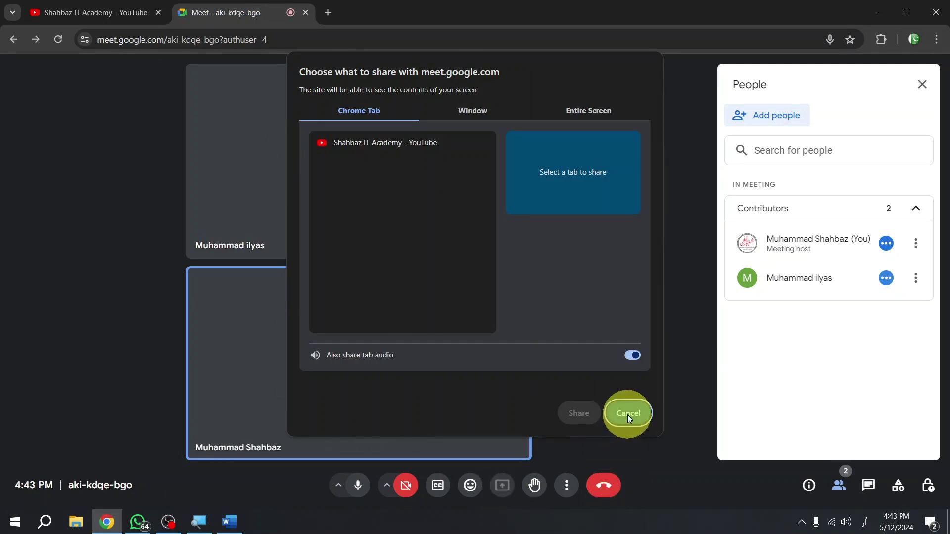
left_click(502, 485)
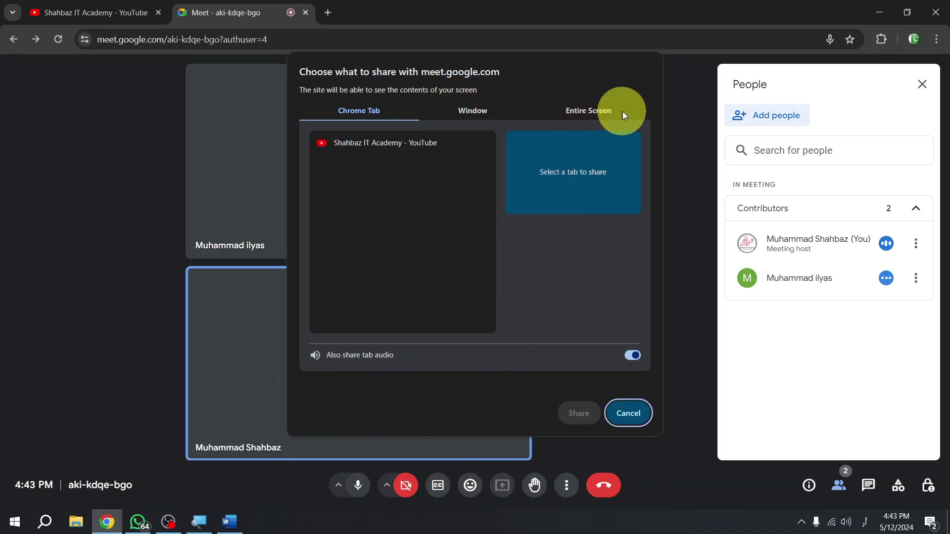
left_click(485, 114)
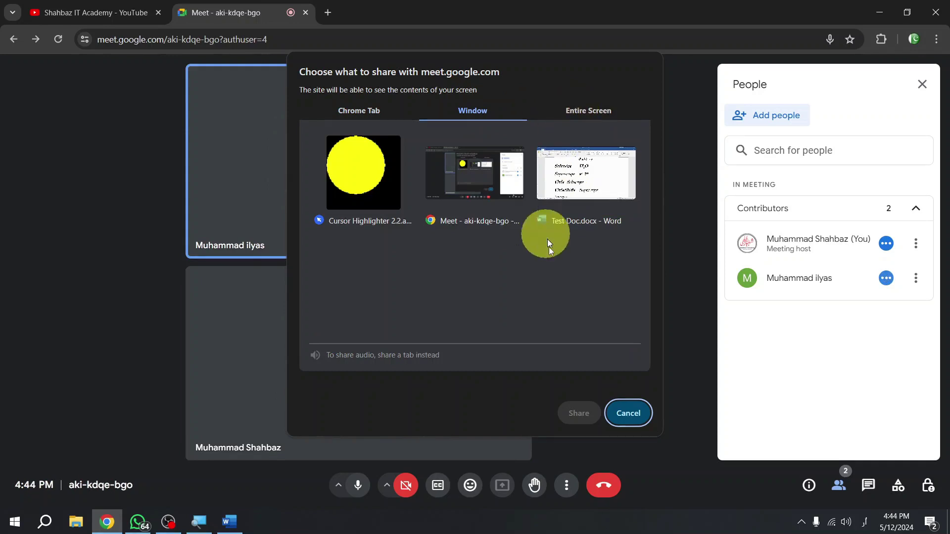
left_click(627, 417)
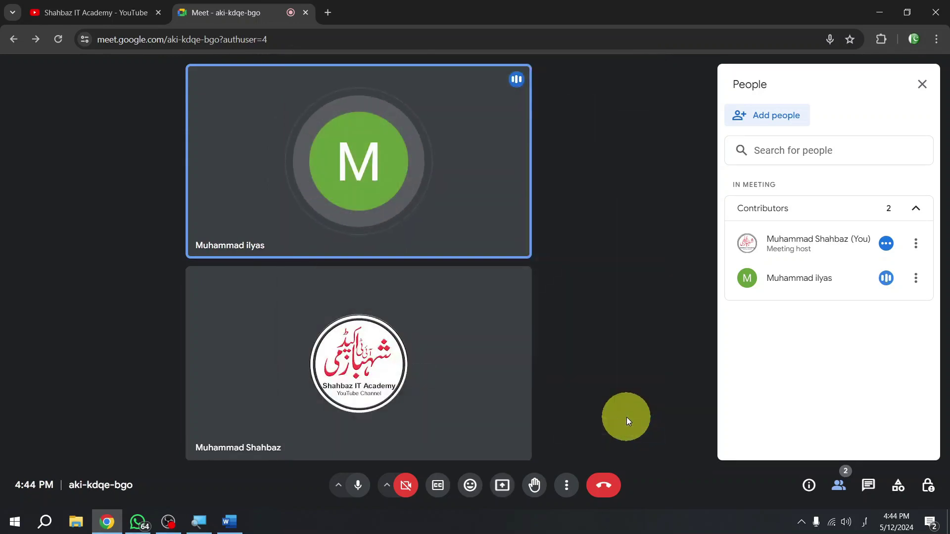
left_click(496, 489)
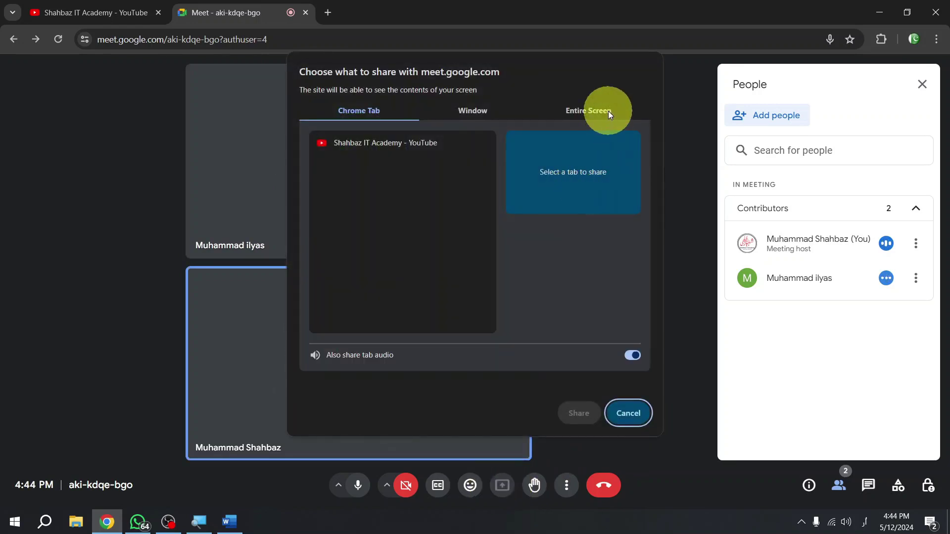
left_click(627, 421)
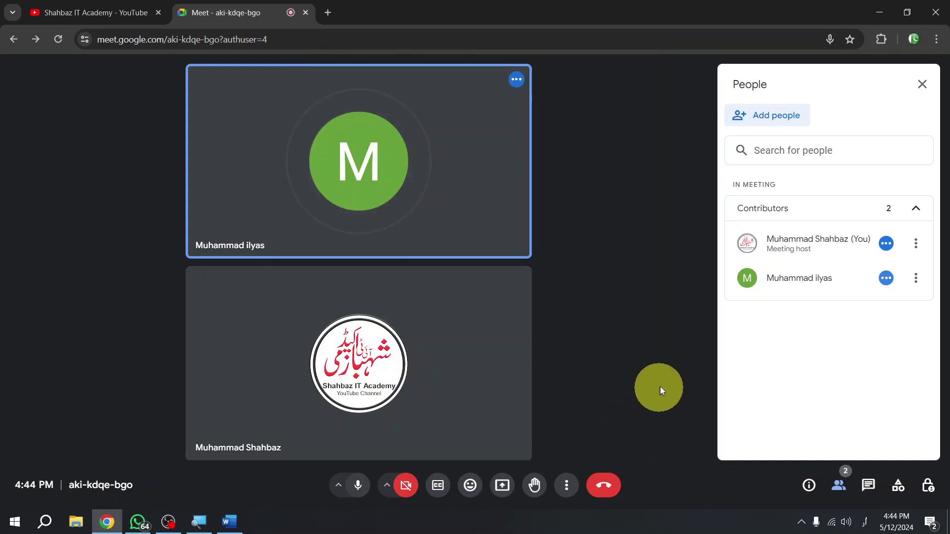